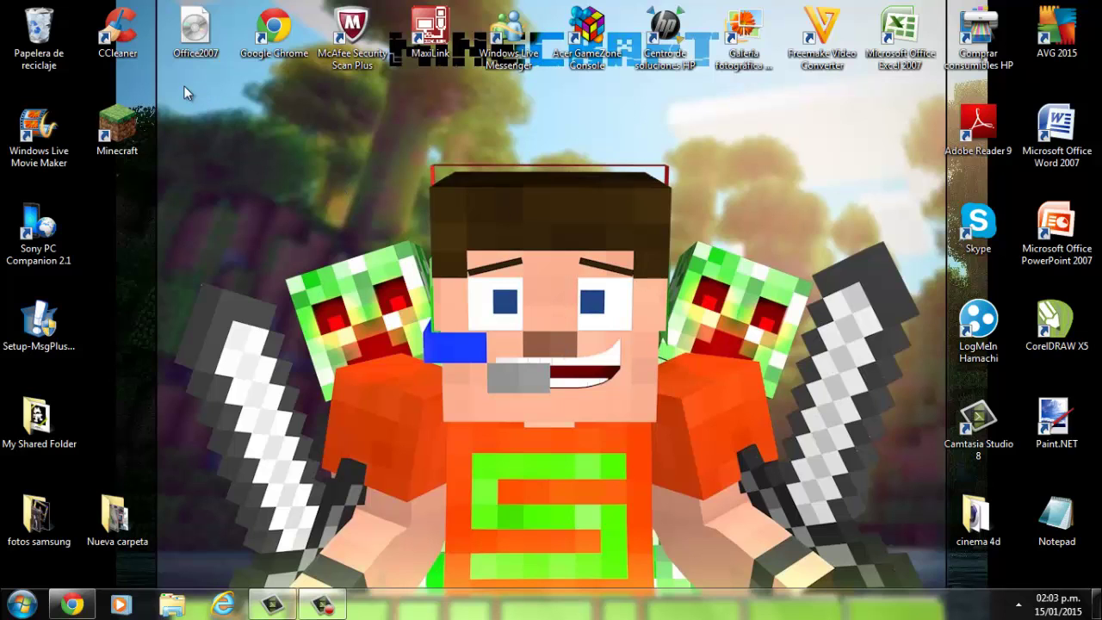
Open the cinema 4d desktop folder, then close it again
{"action": "mouse_move", "coordinate": [167, 92]}
{"action": "left_mouse_down"}
{"action": "mouse_move", "coordinate": [922, 589]}
{"action": "mouse_move", "coordinate": [958, 589]}
{"action": "mouse_move", "coordinate": [935, 588]}
{"action": "left_mouse_up"}
{"action": "left_click_drag", "start_coordinate": [317, 262], "coordinate": [523, 381]}
{"action": "left_click_drag", "start_coordinate": [131, 202], "coordinate": [857, 487]}
{"action": "mouse_move", "coordinate": [217, 119]}
{"action": "left_mouse_down"}
{"action": "mouse_move", "coordinate": [197, 195]}
{"action": "mouse_move", "coordinate": [120, 305]}
{"action": "left_mouse_up"}
{"action": "double_click", "coordinate": [975, 520]}
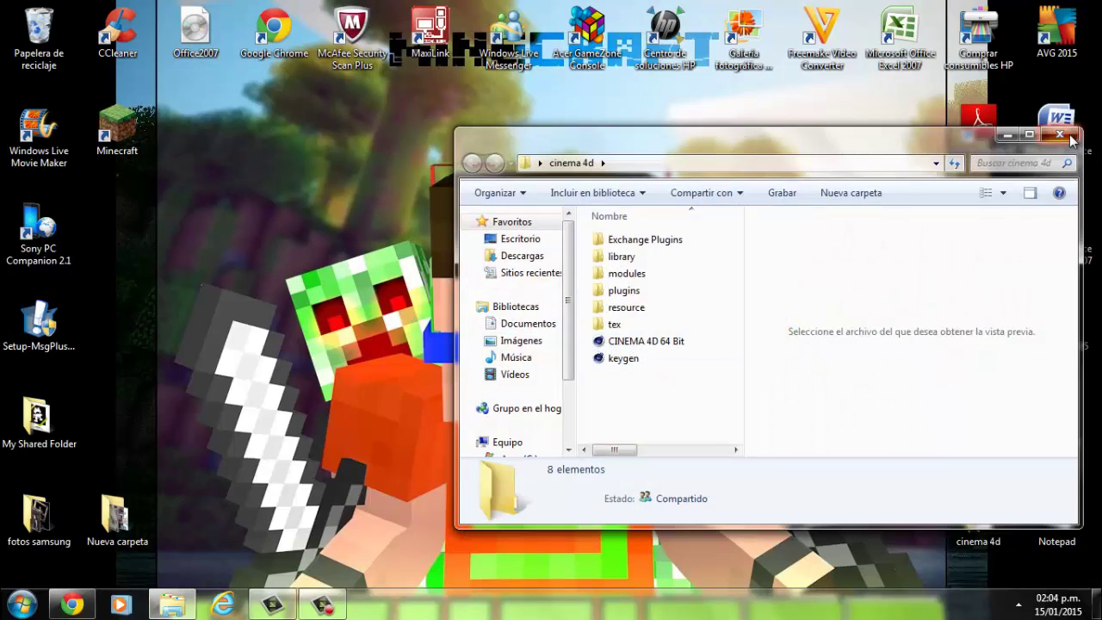
{"action": "left_click", "coordinate": [1060, 135]}
Reopen the cinema 4d folder and launch CINEMA 4D 64 Bit, confirming Ejecutar
{"action": "left_click", "coordinate": [21, 603]}
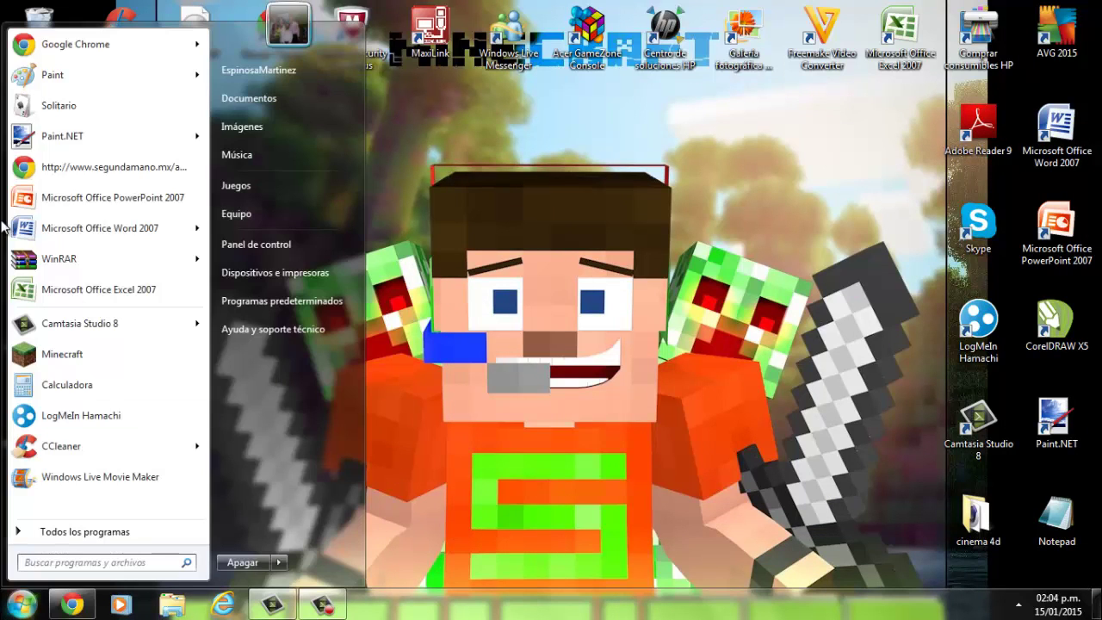
{"action": "left_click", "coordinate": [621, 247]}
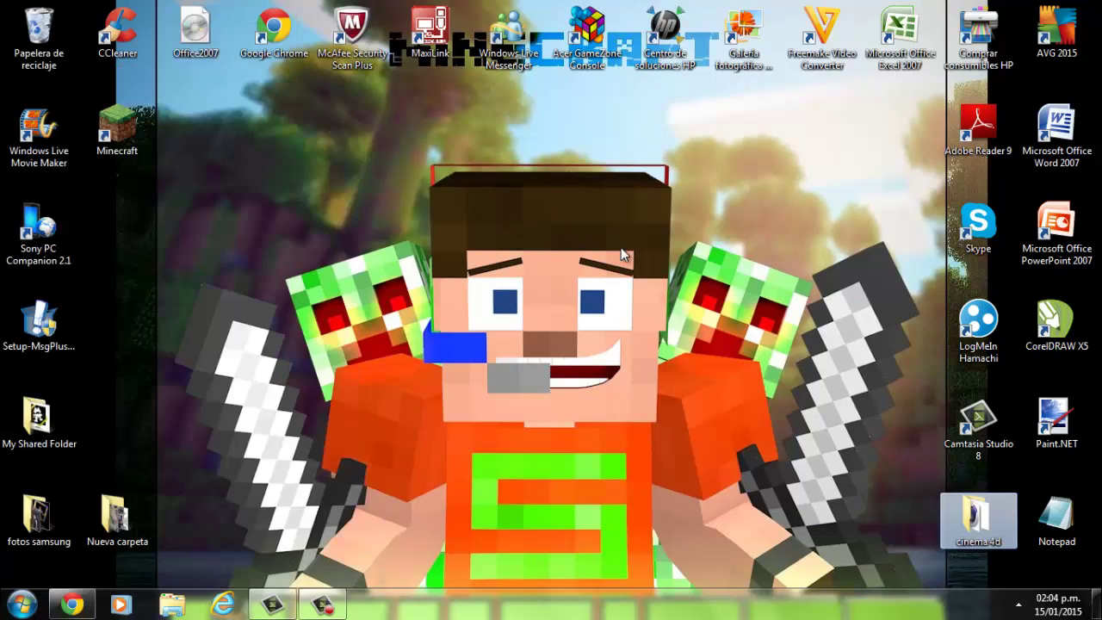
{"action": "double_click", "coordinate": [975, 517]}
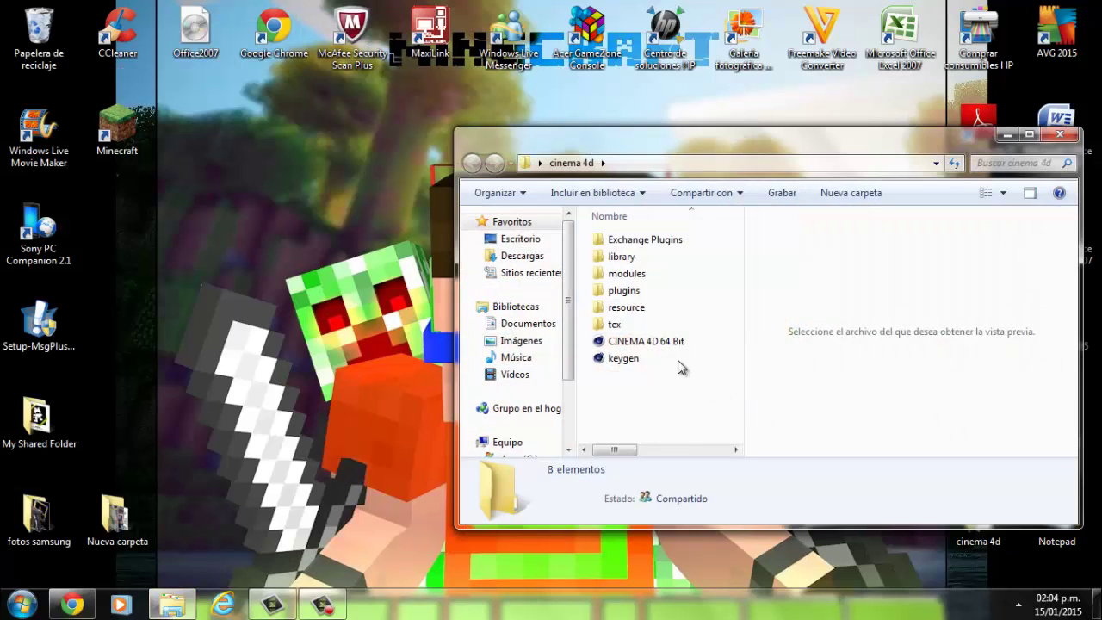
{"action": "double_click", "coordinate": [654, 342]}
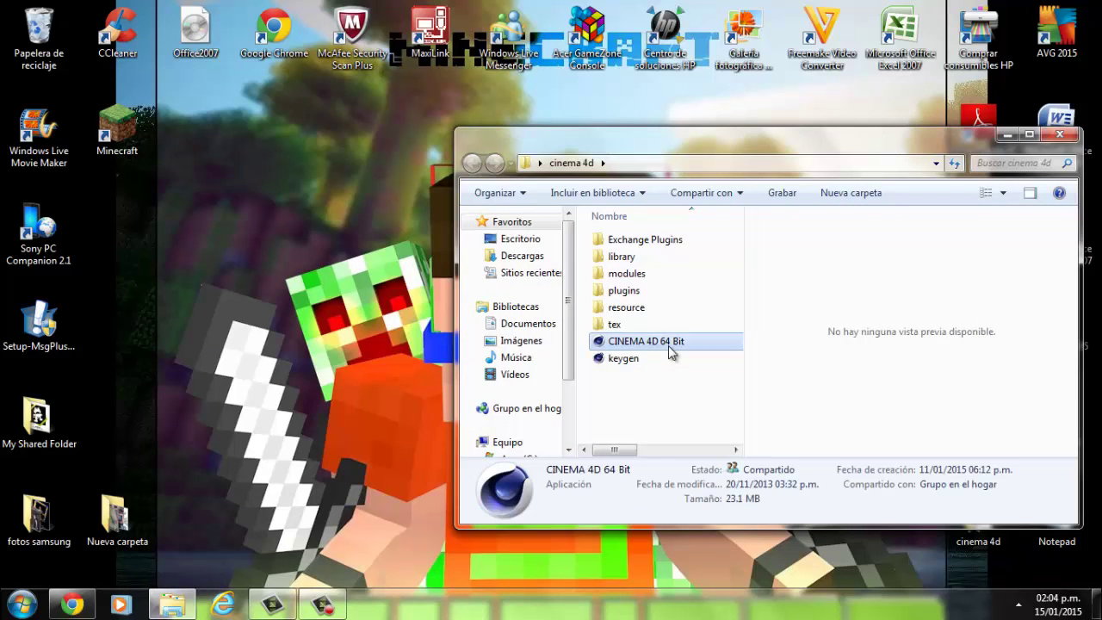
{"action": "left_click", "coordinate": [593, 315]}
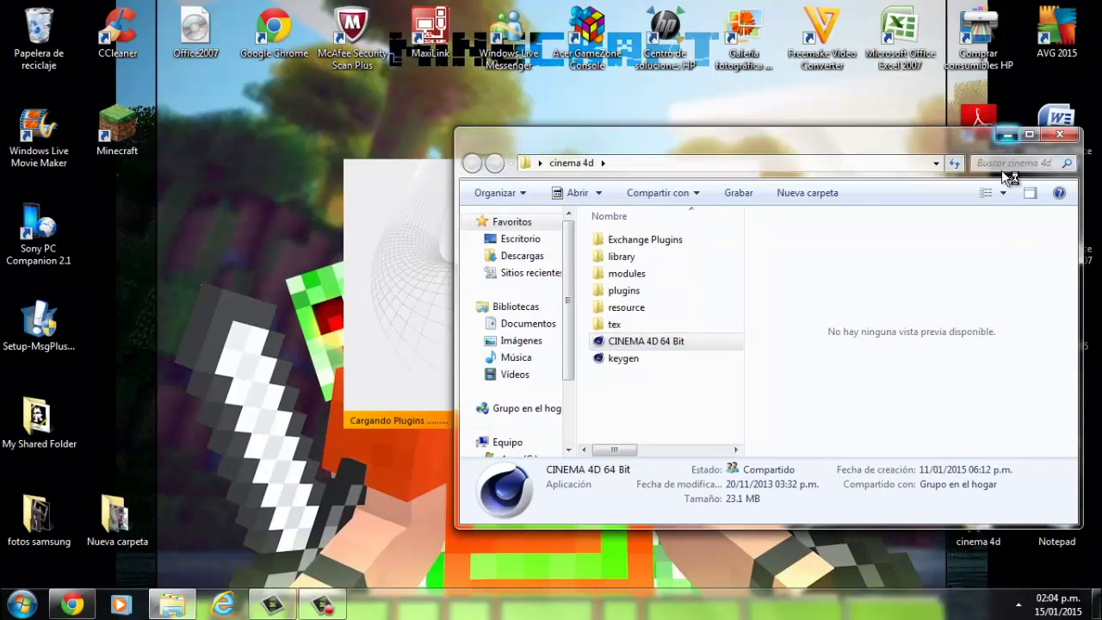
{"action": "left_click", "coordinate": [1006, 135]}
{"action": "left_click", "coordinate": [175, 603]}
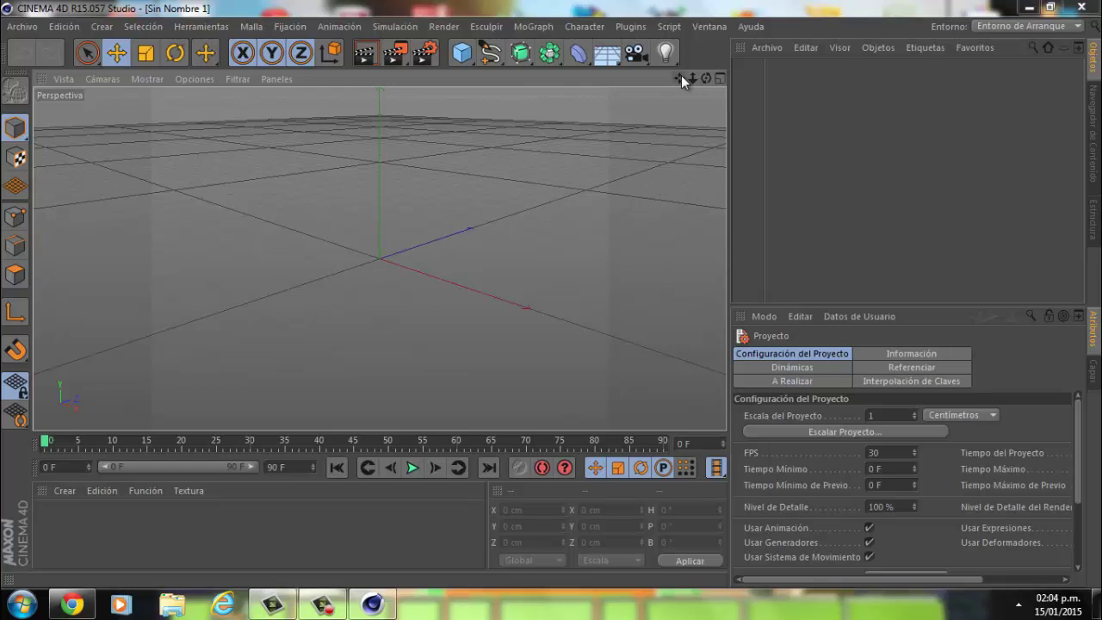
{"action": "mouse_move", "coordinate": [680, 76]}
{"action": "left_mouse_down"}
{"action": "mouse_move", "coordinate": [558, 306]}
{"action": "mouse_move", "coordinate": [547, 290]}
{"action": "mouse_move", "coordinate": [571, 303]}
{"action": "mouse_move", "coordinate": [554, 299]}
{"action": "mouse_move", "coordinate": [558, 286]}
{"action": "mouse_move", "coordinate": [503, 278]}
{"action": "mouse_move", "coordinate": [552, 294]}
{"action": "mouse_move", "coordinate": [548, 286]}
{"action": "left_mouse_up"}
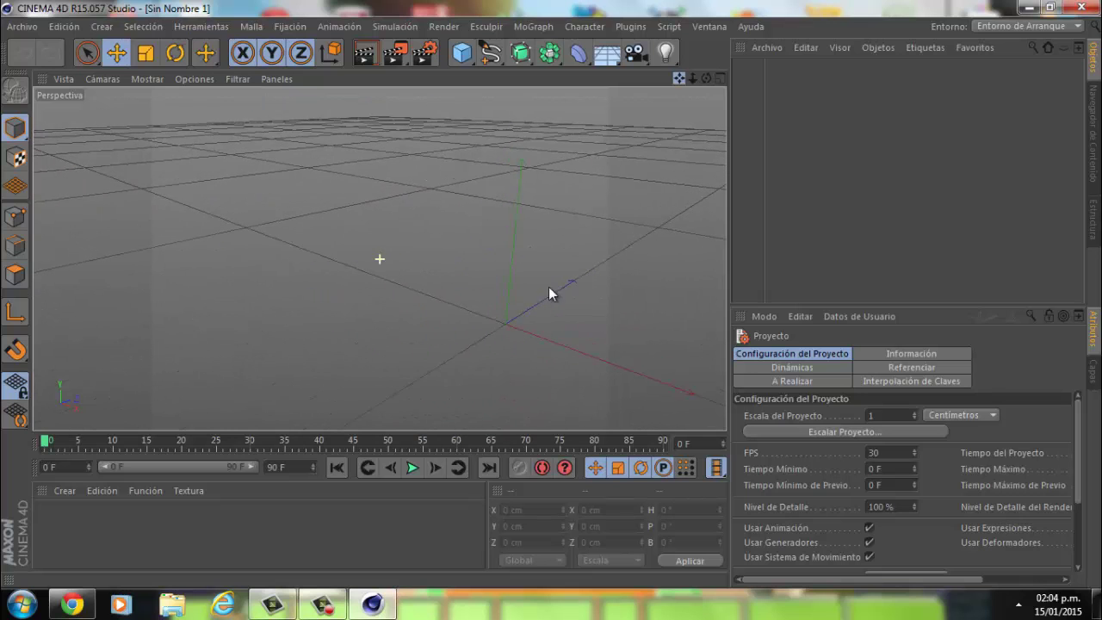
{"action": "mouse_move", "coordinate": [680, 77]}
{"action": "left_mouse_down"}
{"action": "mouse_move", "coordinate": [538, 308]}
{"action": "mouse_move", "coordinate": [563, 278]}
{"action": "mouse_move", "coordinate": [543, 298]}
{"action": "mouse_move", "coordinate": [570, 302]}
{"action": "mouse_move", "coordinate": [680, 73]}
{"action": "left_mouse_up"}
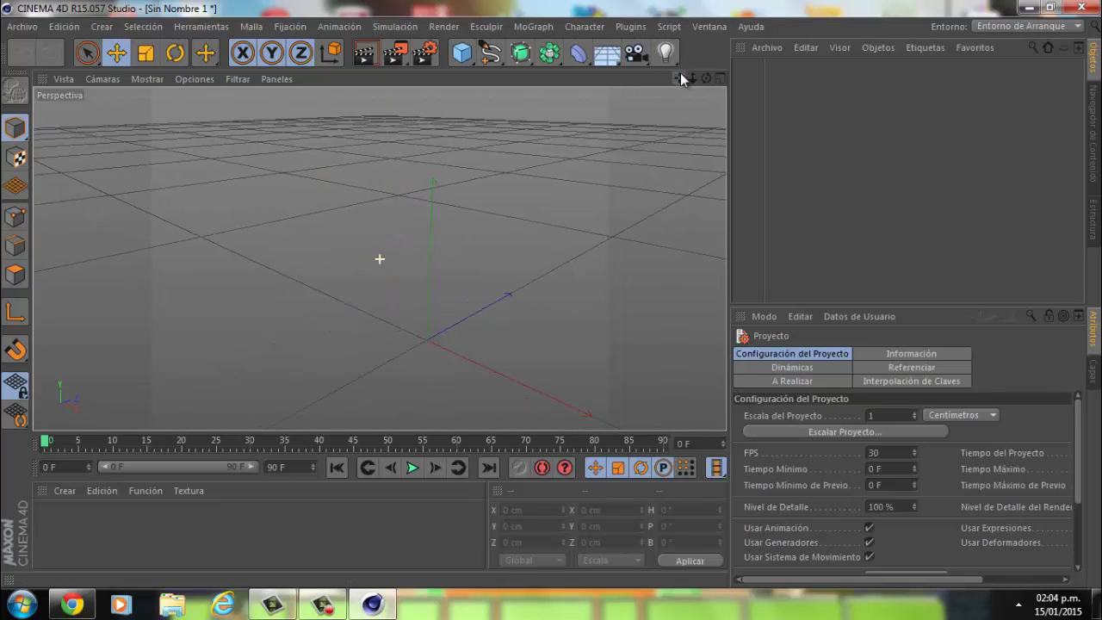
{"action": "mouse_move", "coordinate": [552, 300]}
{"action": "left_mouse_down"}
{"action": "mouse_move", "coordinate": [554, 311]}
{"action": "mouse_move", "coordinate": [550, 292]}
{"action": "left_mouse_up"}
{"action": "left_click_drag", "start_coordinate": [679, 77], "coordinate": [550, 293]}
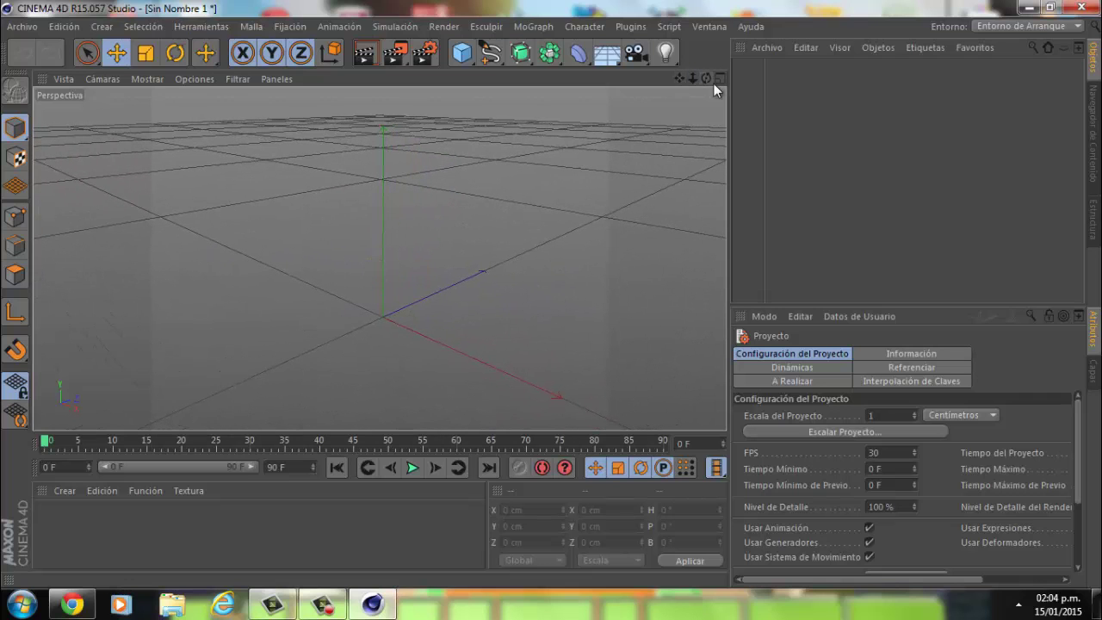
{"action": "mouse_move", "coordinate": [707, 80]}
{"action": "left_mouse_down"}
{"action": "mouse_move", "coordinate": [557, 297]}
{"action": "mouse_move", "coordinate": [540, 285]}
{"action": "mouse_move", "coordinate": [563, 323]}
{"action": "mouse_move", "coordinate": [554, 294]}
{"action": "mouse_move", "coordinate": [719, 74]}
{"action": "left_mouse_up"}
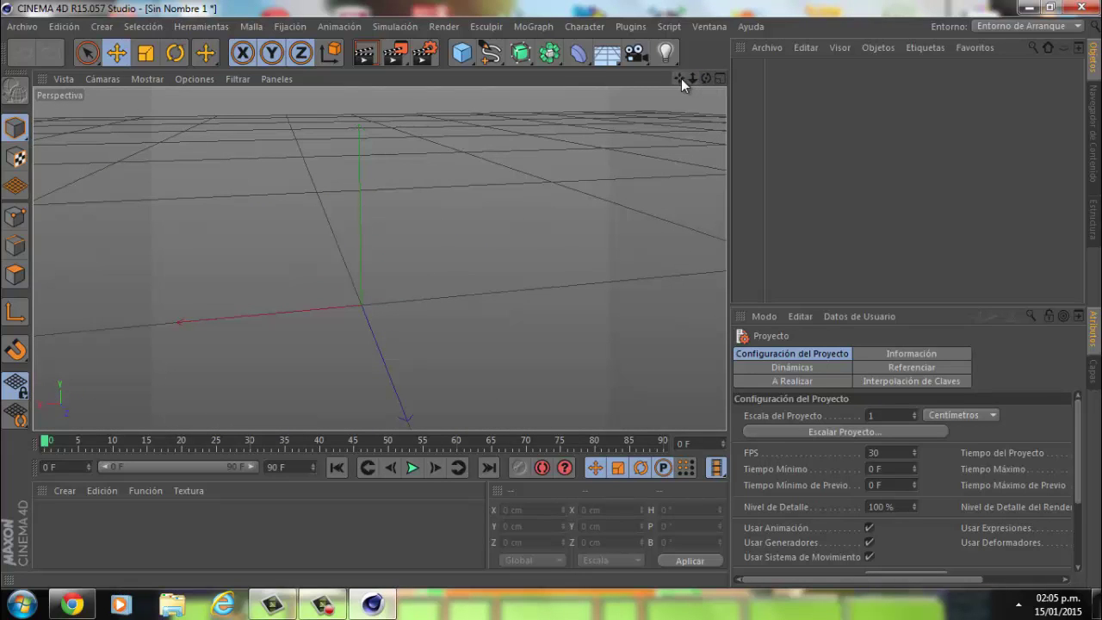
{"action": "mouse_move", "coordinate": [680, 78]}
{"action": "left_mouse_down"}
{"action": "mouse_move", "coordinate": [552, 294]}
{"action": "mouse_move", "coordinate": [714, 73]}
{"action": "left_mouse_up"}
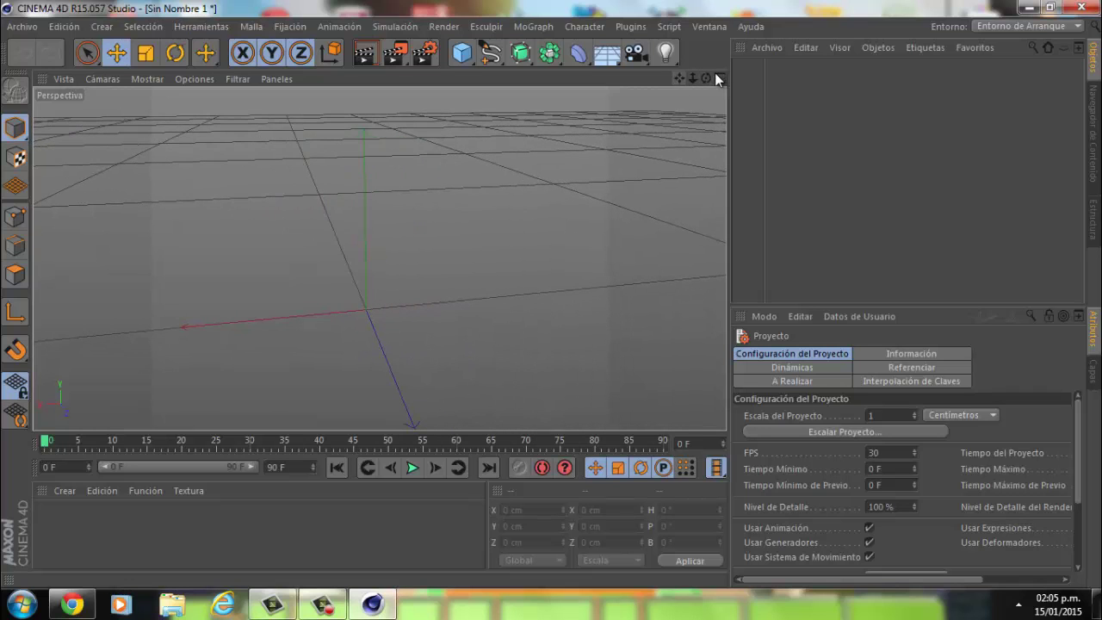
{"action": "mouse_move", "coordinate": [552, 293]}
{"action": "left_mouse_down"}
{"action": "mouse_move", "coordinate": [575, 294]}
{"action": "mouse_move", "coordinate": [551, 292]}
{"action": "left_mouse_up"}
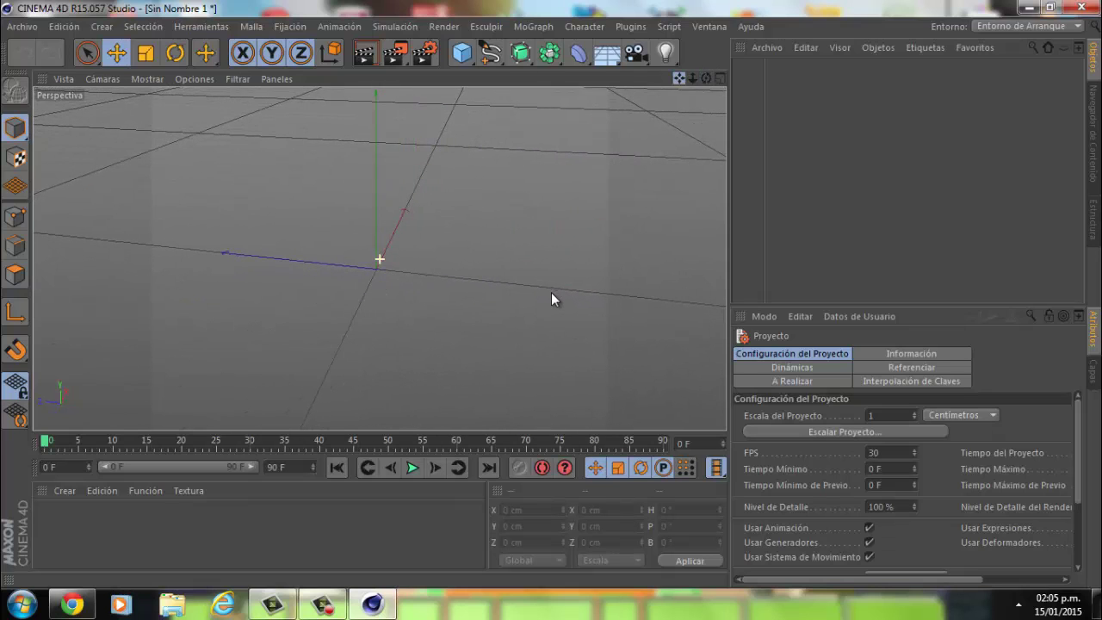
Open Plantilla Skin.lib4d and add Steve Rig (Custom Skin) from the Content Browser
{"action": "left_click", "coordinate": [25, 27]}
{"action": "left_click", "coordinate": [52, 67]}
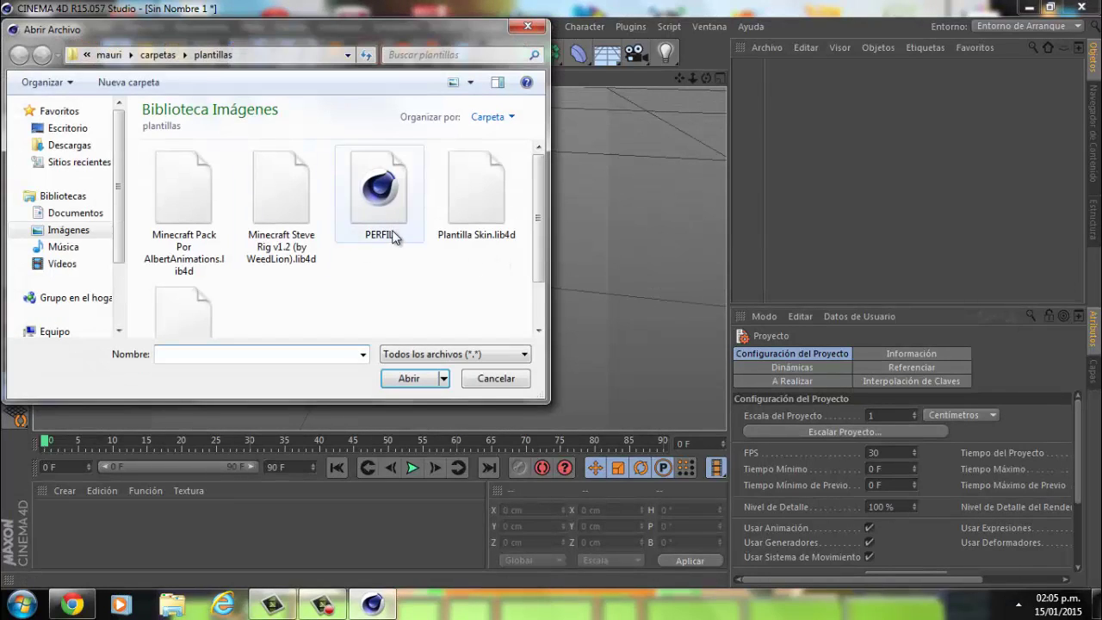
{"action": "left_click", "coordinate": [467, 226]}
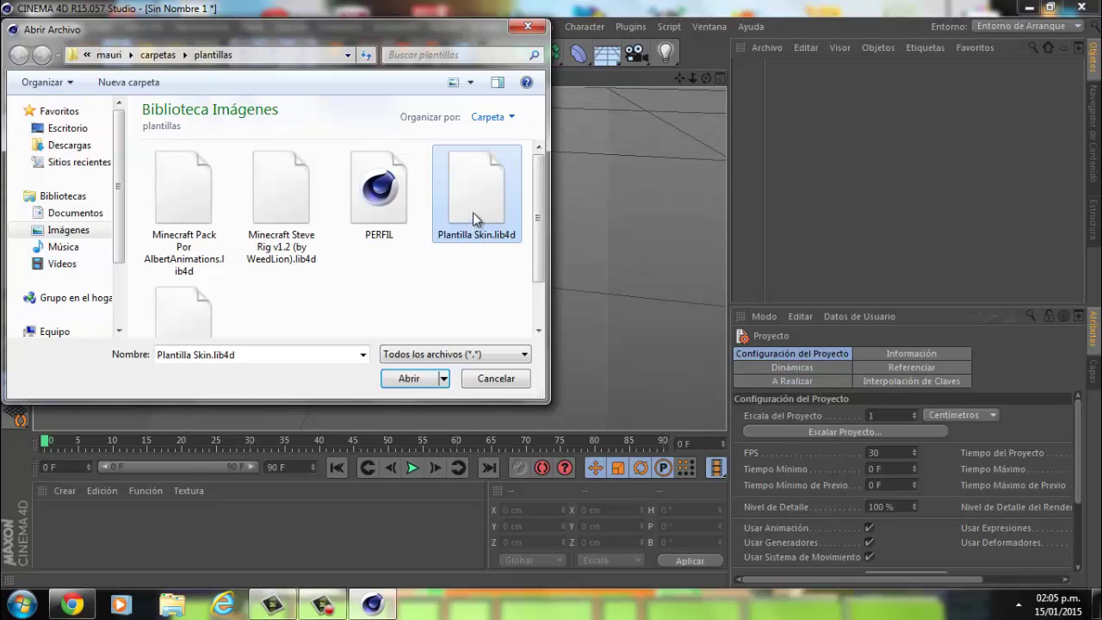
{"action": "scroll", "coordinate": [478, 208], "scroll_direction": "down", "scroll_amount": 1}
{"action": "scroll", "coordinate": [482, 206], "scroll_direction": "up", "scroll_amount": 1}
{"action": "double_click", "coordinate": [484, 211]}
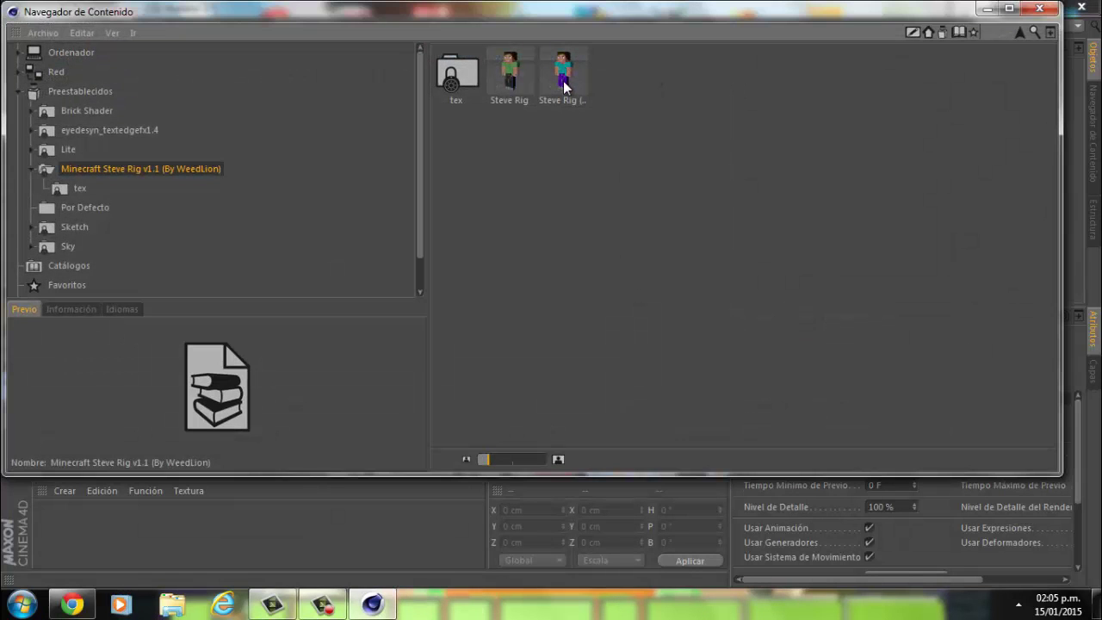
{"action": "double_click", "coordinate": [564, 84]}
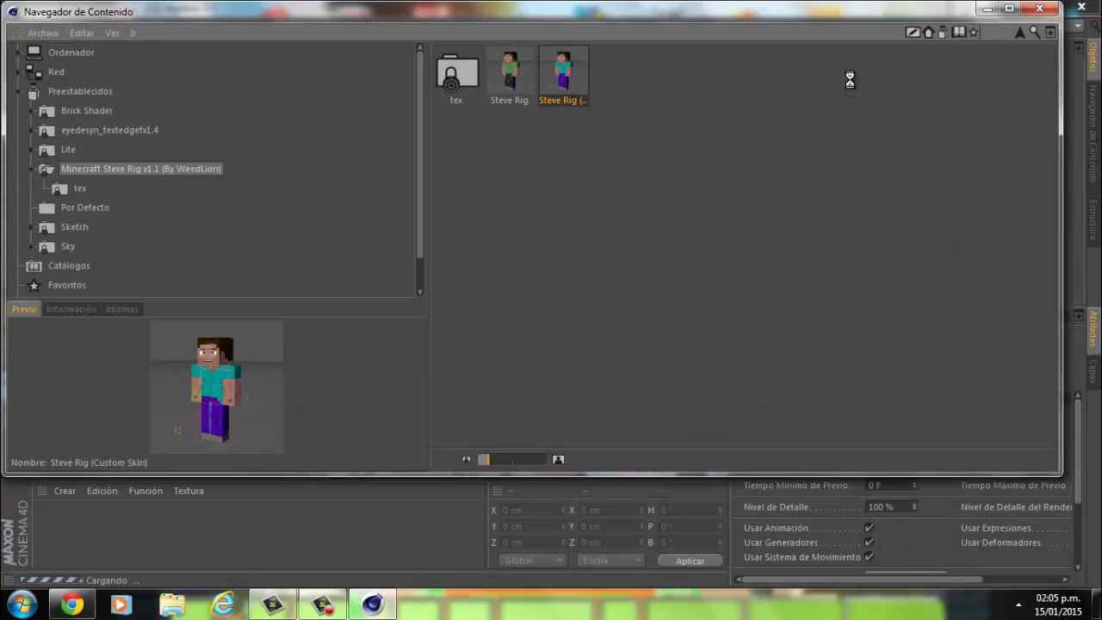
Close the Content Browser, frame Steve from the front, and show the Datos de Usuario tab
{"action": "left_click", "coordinate": [1030, 11]}
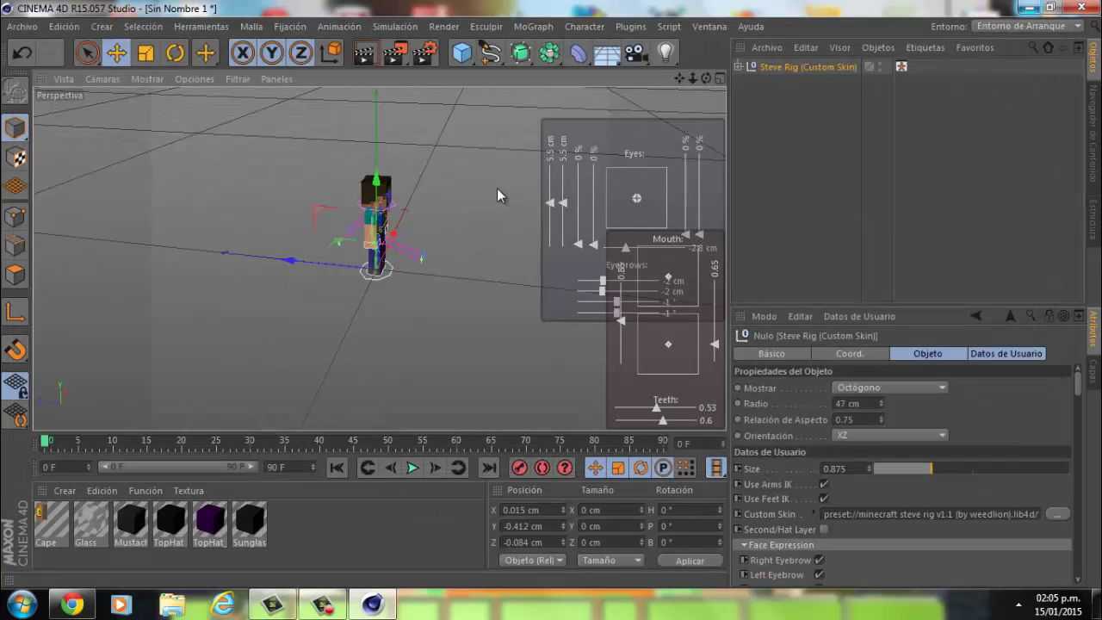
{"action": "mouse_move", "coordinate": [551, 292]}
{"action": "left_mouse_down", "text": "alt"}
{"action": "mouse_move", "coordinate": [540, 291]}
{"action": "mouse_move", "coordinate": [548, 303]}
{"action": "mouse_move", "coordinate": [634, 261]}
{"action": "mouse_move", "coordinate": [546, 297]}
{"action": "mouse_move", "coordinate": [538, 265]}
{"action": "mouse_move", "coordinate": [583, 344]}
{"action": "mouse_move", "coordinate": [558, 280]}
{"action": "mouse_move", "coordinate": [705, 79]}
{"action": "left_mouse_up", "text": "alt"}
{"action": "scroll", "coordinate": [391, 213], "scroll_direction": "up", "scroll_amount": 3}
{"action": "scroll", "coordinate": [391, 213], "scroll_direction": "up", "scroll_amount": 2}
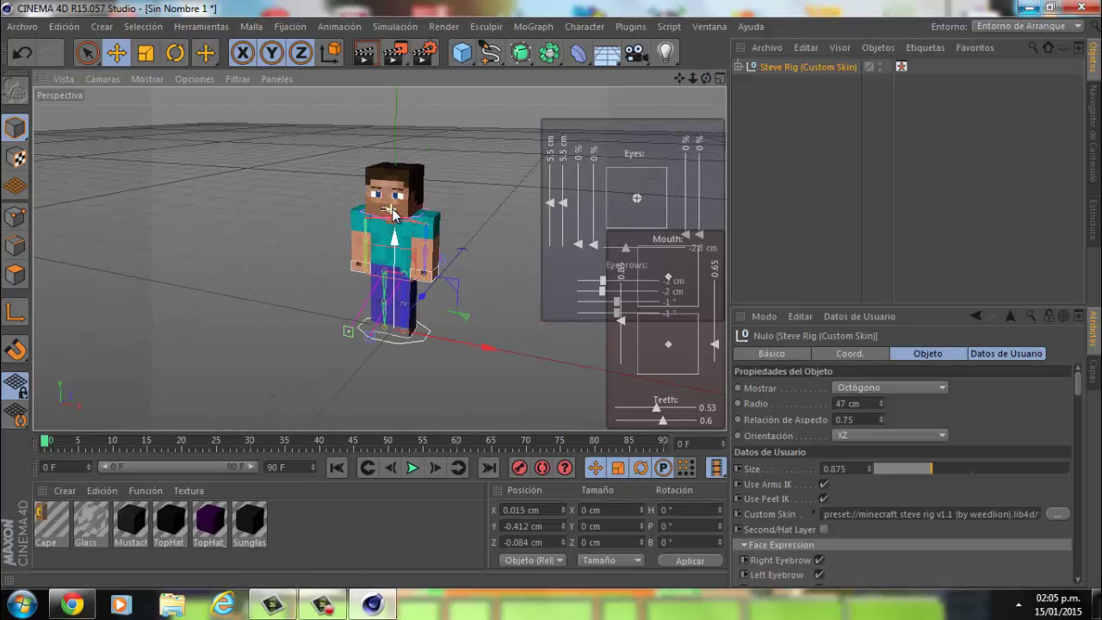
{"action": "scroll", "coordinate": [392, 214], "scroll_direction": "up", "scroll_amount": 2}
{"action": "mouse_move", "coordinate": [708, 79]}
{"action": "left_mouse_down"}
{"action": "mouse_move", "coordinate": [542, 302]}
{"action": "mouse_move", "coordinate": [532, 283]}
{"action": "mouse_move", "coordinate": [590, 326]}
{"action": "mouse_move", "coordinate": [565, 293]}
{"action": "mouse_move", "coordinate": [546, 294]}
{"action": "mouse_move", "coordinate": [555, 279]}
{"action": "left_mouse_up"}
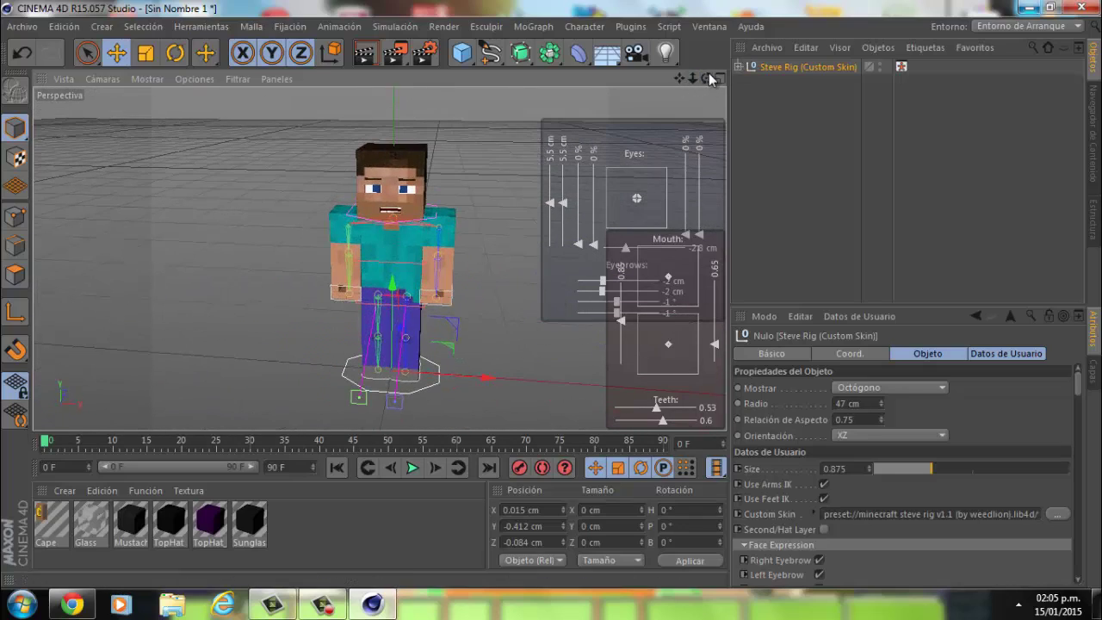
{"action": "mouse_move", "coordinate": [708, 77]}
{"action": "left_mouse_down"}
{"action": "mouse_move", "coordinate": [557, 287]}
{"action": "mouse_move", "coordinate": [555, 309]}
{"action": "mouse_move", "coordinate": [508, 226]}
{"action": "mouse_move", "coordinate": [592, 312]}
{"action": "mouse_move", "coordinate": [529, 290]}
{"action": "mouse_move", "coordinate": [548, 293]}
{"action": "mouse_move", "coordinate": [539, 303]}
{"action": "mouse_move", "coordinate": [553, 292]}
{"action": "left_mouse_up"}
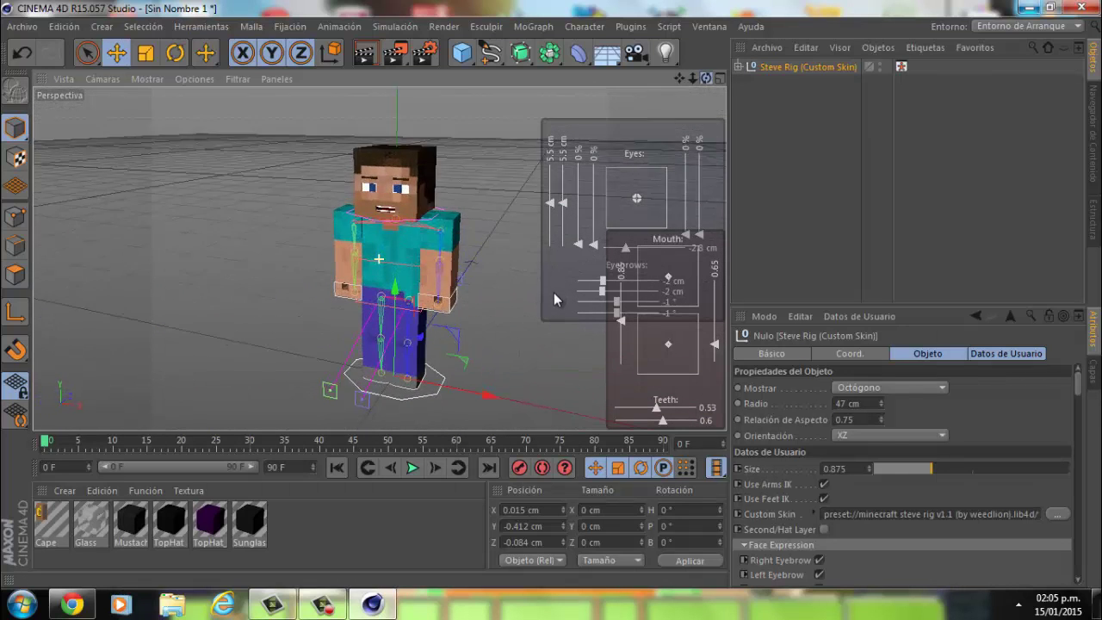
{"action": "left_click_drag", "start_coordinate": [697, 74], "coordinate": [552, 294]}
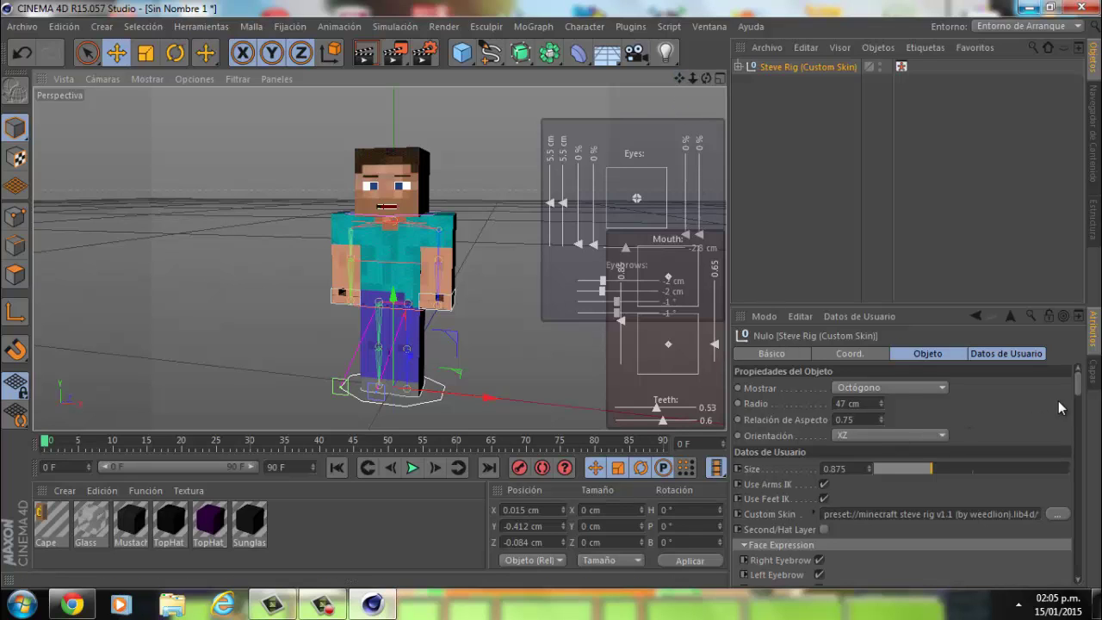
{"action": "left_click", "coordinate": [1002, 352]}
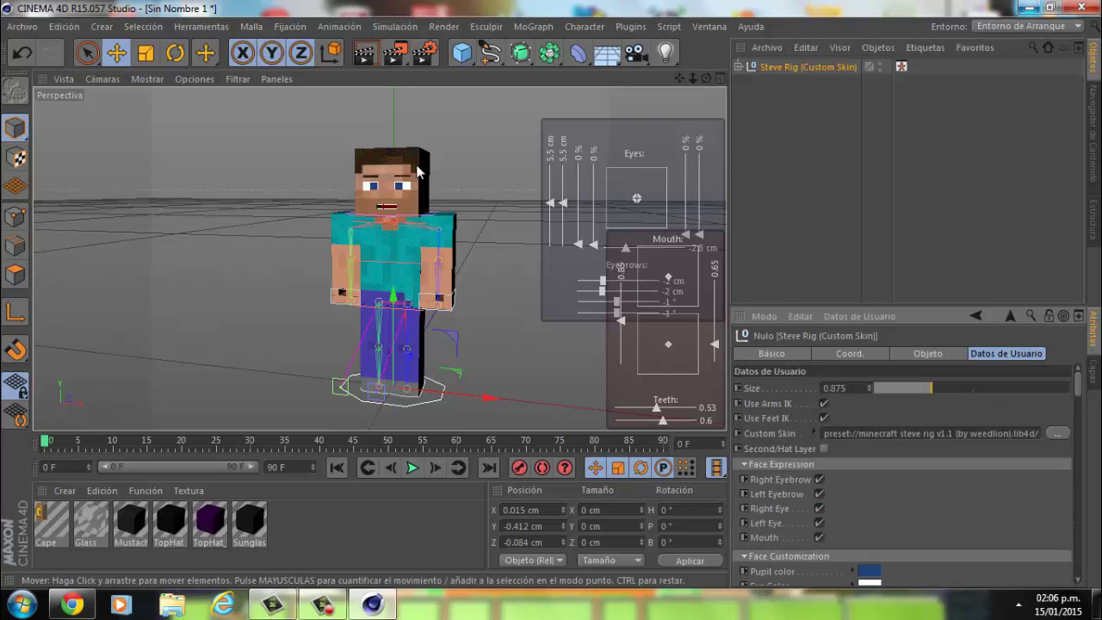
{"action": "mouse_move", "coordinate": [552, 294]}
{"action": "left_mouse_down", "text": "alt"}
{"action": "mouse_move", "coordinate": [540, 289]}
{"action": "mouse_move", "coordinate": [554, 293]}
{"action": "left_mouse_up", "text": "alt"}
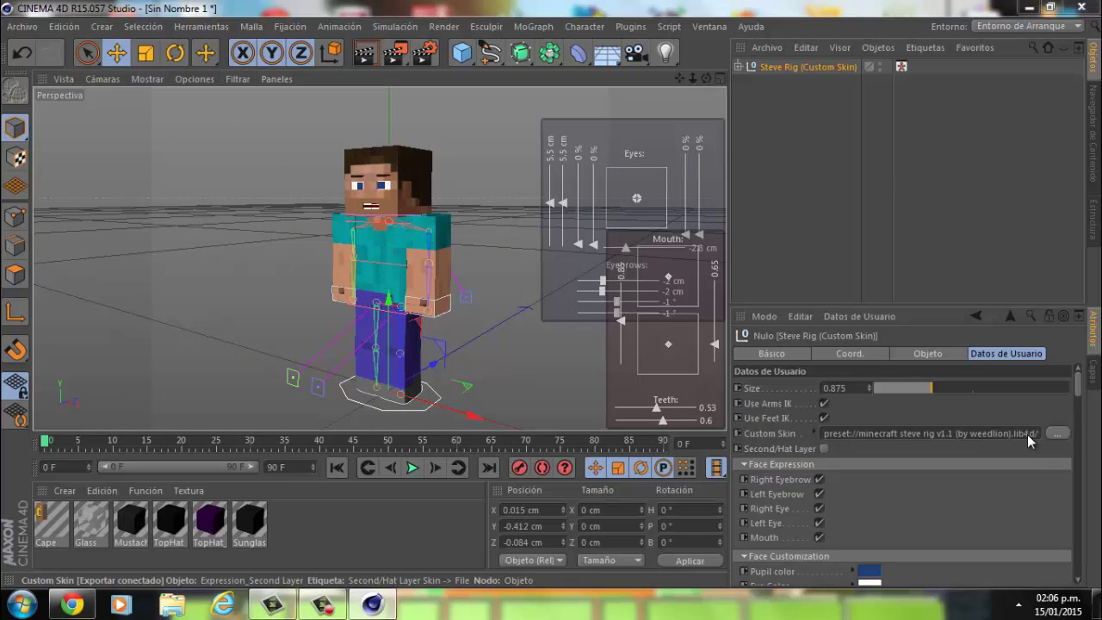
Browse for a Custom Skin image in the Carpetas > imagenes de minecraft folder
{"action": "left_click", "coordinate": [1057, 433]}
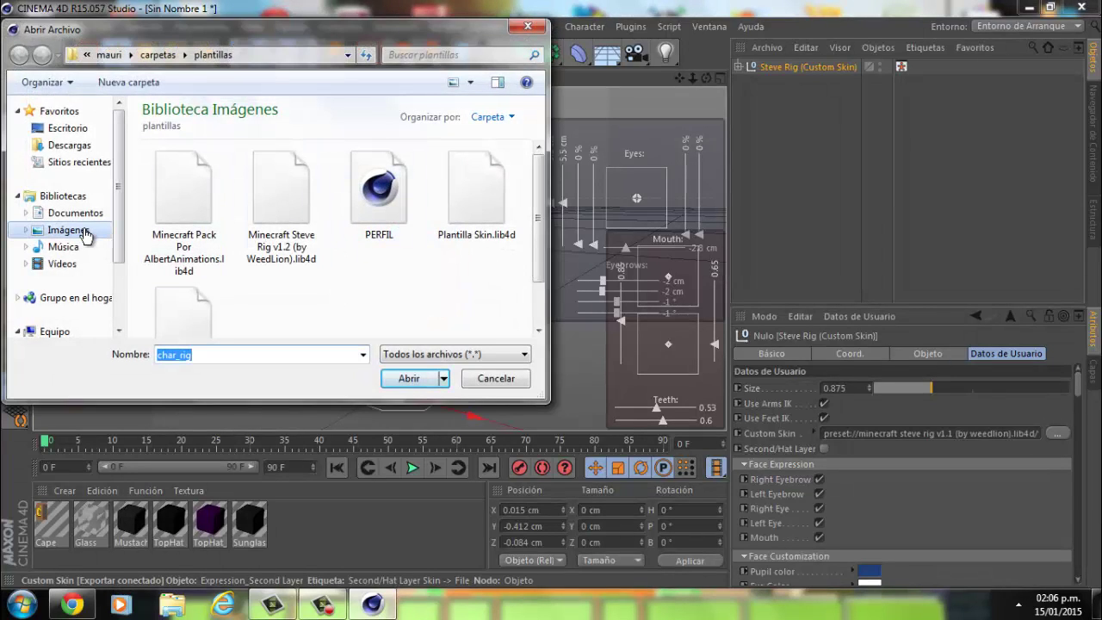
{"action": "double_click", "coordinate": [179, 224]}
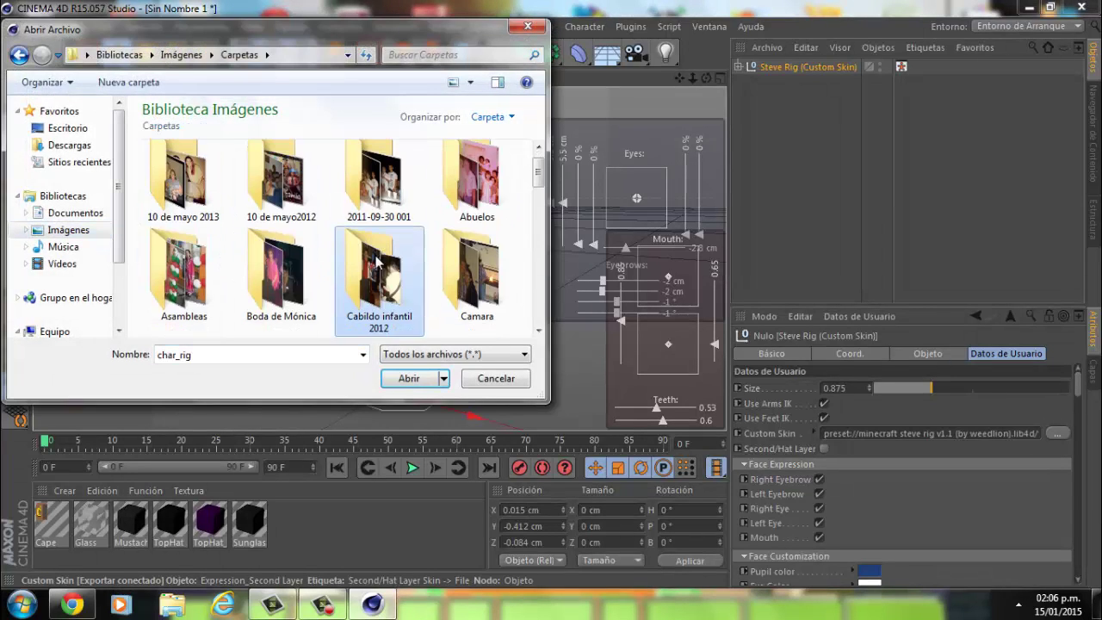
{"action": "scroll", "coordinate": [375, 249], "scroll_direction": "down", "scroll_amount": 5}
{"action": "scroll", "coordinate": [482, 228], "scroll_direction": "up", "scroll_amount": 5}
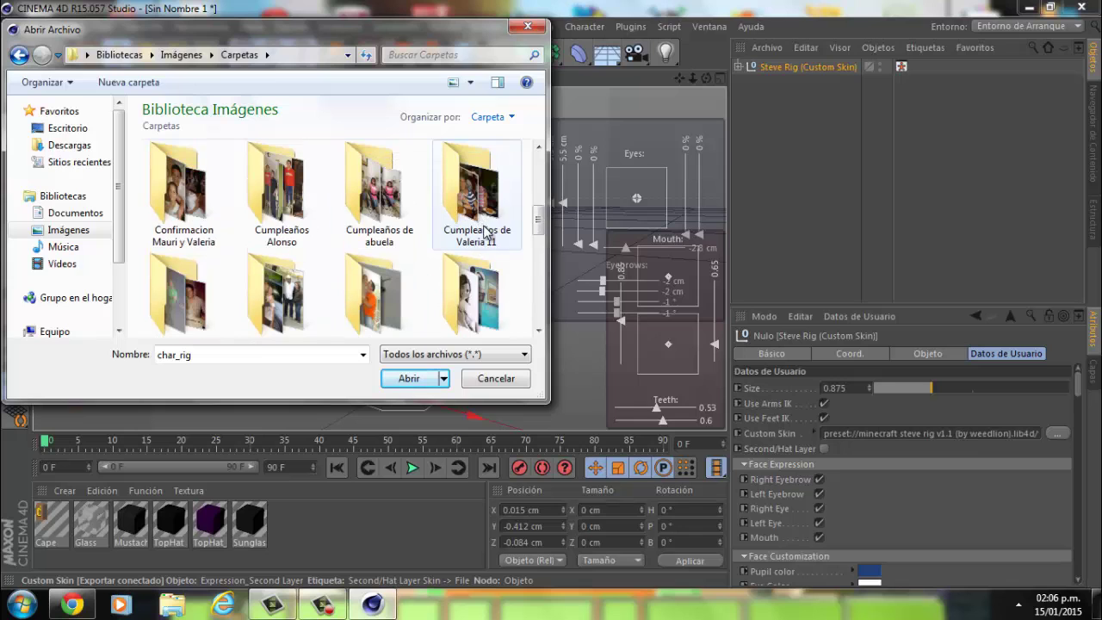
{"action": "scroll", "coordinate": [484, 282], "scroll_direction": "down", "scroll_amount": 3}
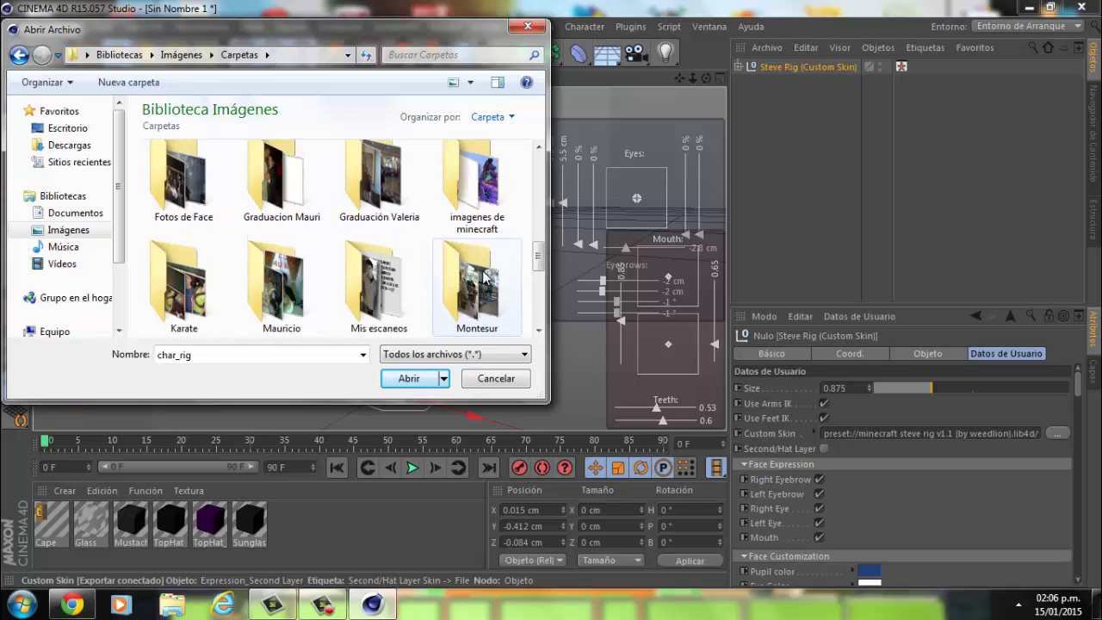
{"action": "double_click", "coordinate": [485, 216]}
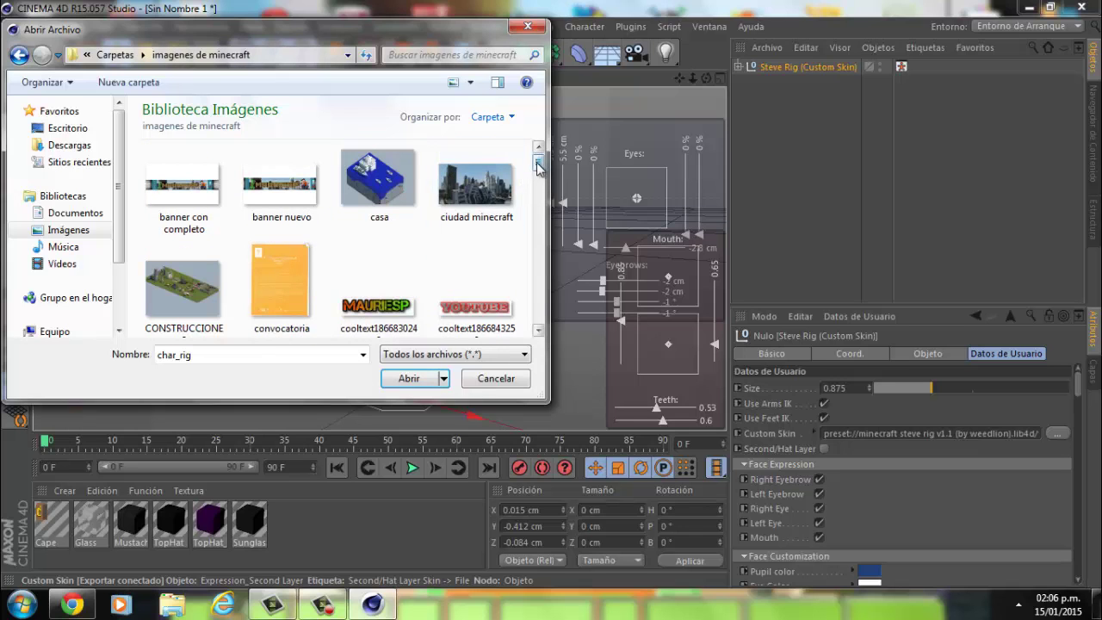
{"action": "left_click_drag", "start_coordinate": [537, 162], "coordinate": [541, 254]}
{"action": "scroll", "coordinate": [503, 241], "scroll_direction": "up", "scroll_amount": 1}
Load 'skin casco de vidrio' as the skin, declining to copy it into the document folder
{"action": "left_click", "coordinate": [492, 222]}
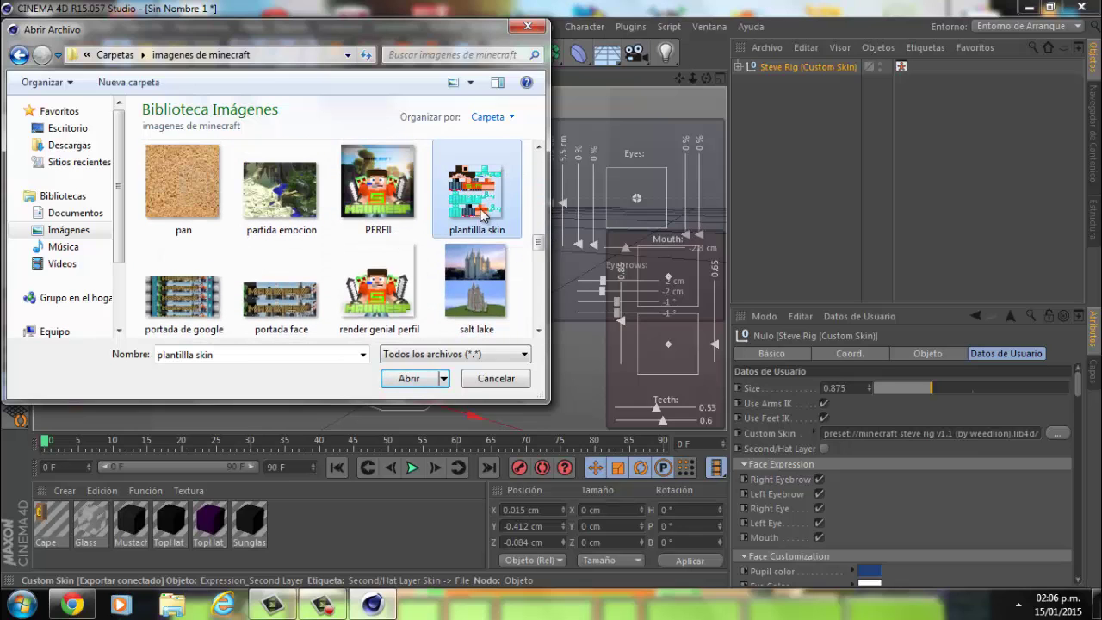
{"action": "scroll", "coordinate": [482, 203], "scroll_direction": "down", "scroll_amount": 2}
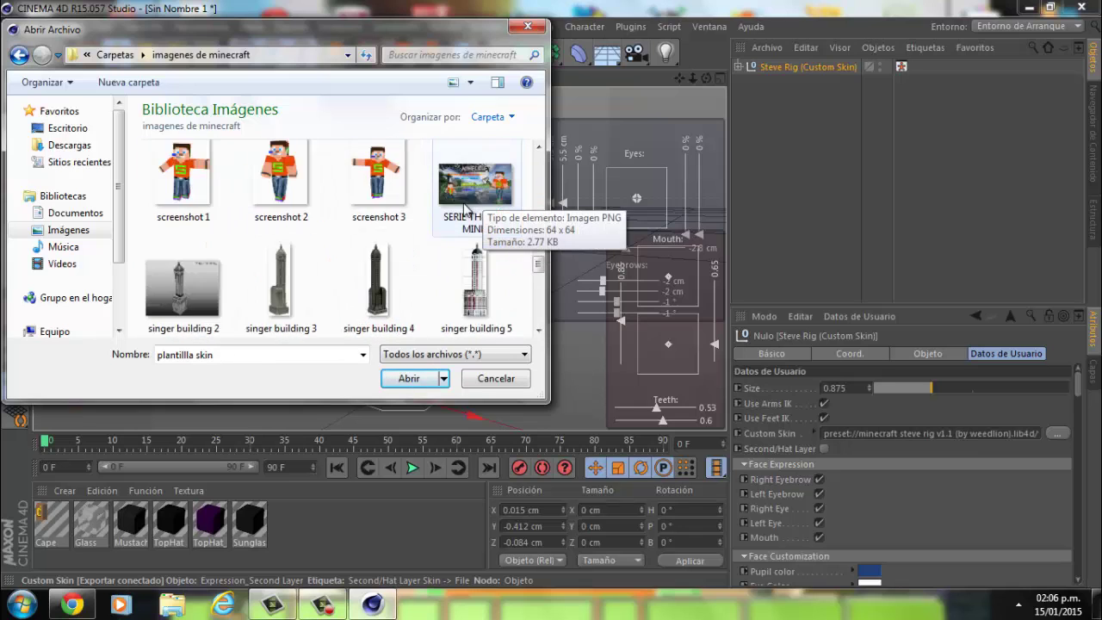
{"action": "scroll", "coordinate": [468, 205], "scroll_direction": "down", "scroll_amount": 3}
{"action": "scroll", "coordinate": [464, 207], "scroll_direction": "up", "scroll_amount": 2}
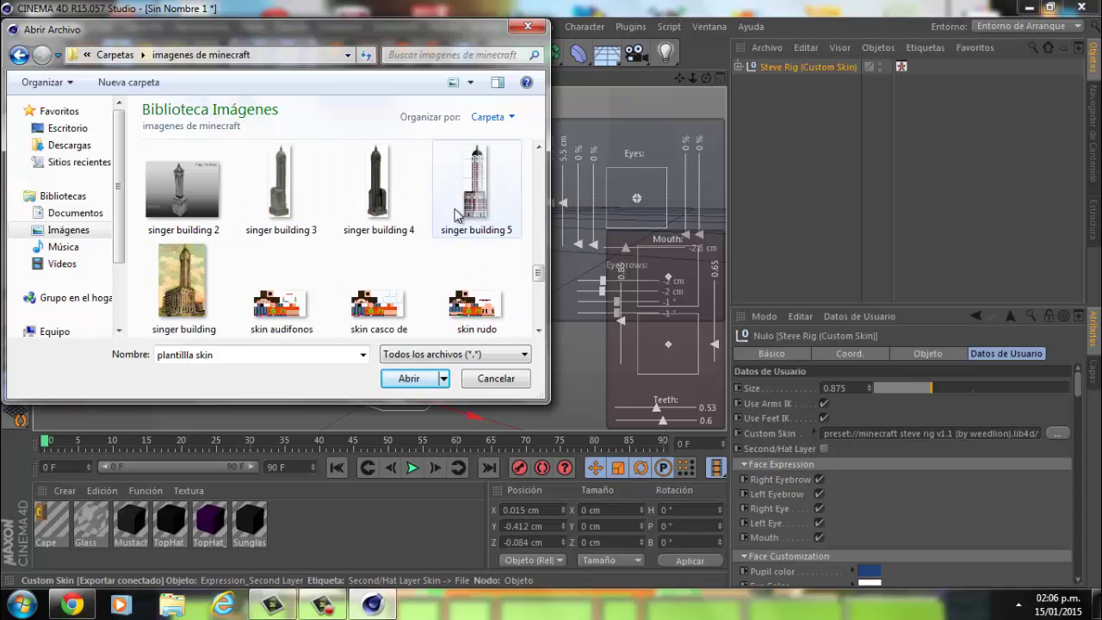
{"action": "left_click", "coordinate": [317, 289]}
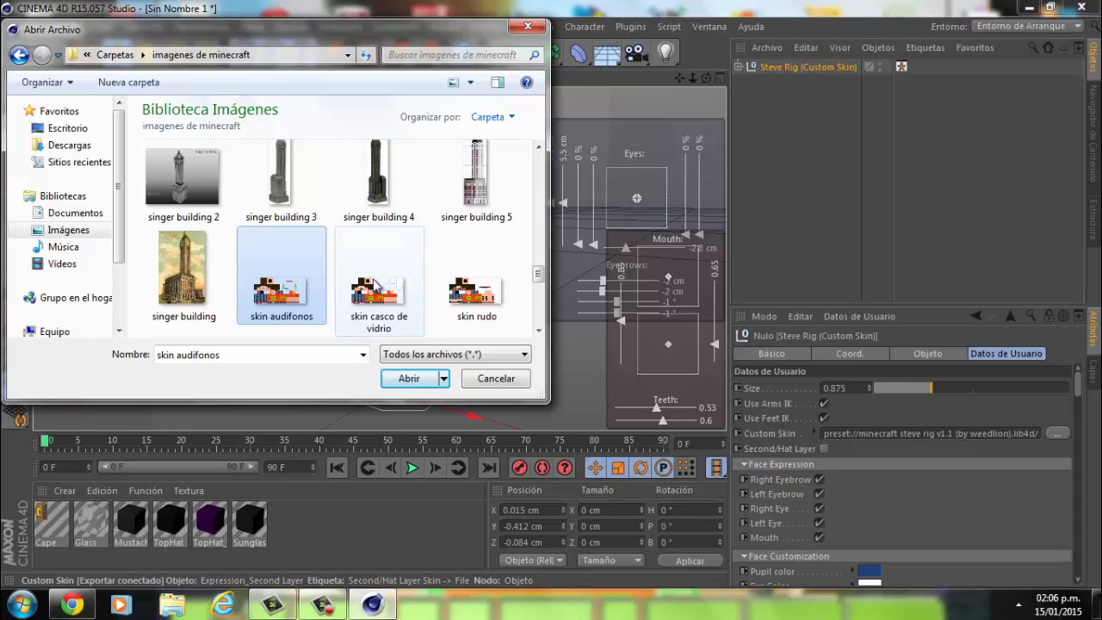
{"action": "left_click", "coordinate": [394, 290]}
{"action": "left_click", "coordinate": [486, 296]}
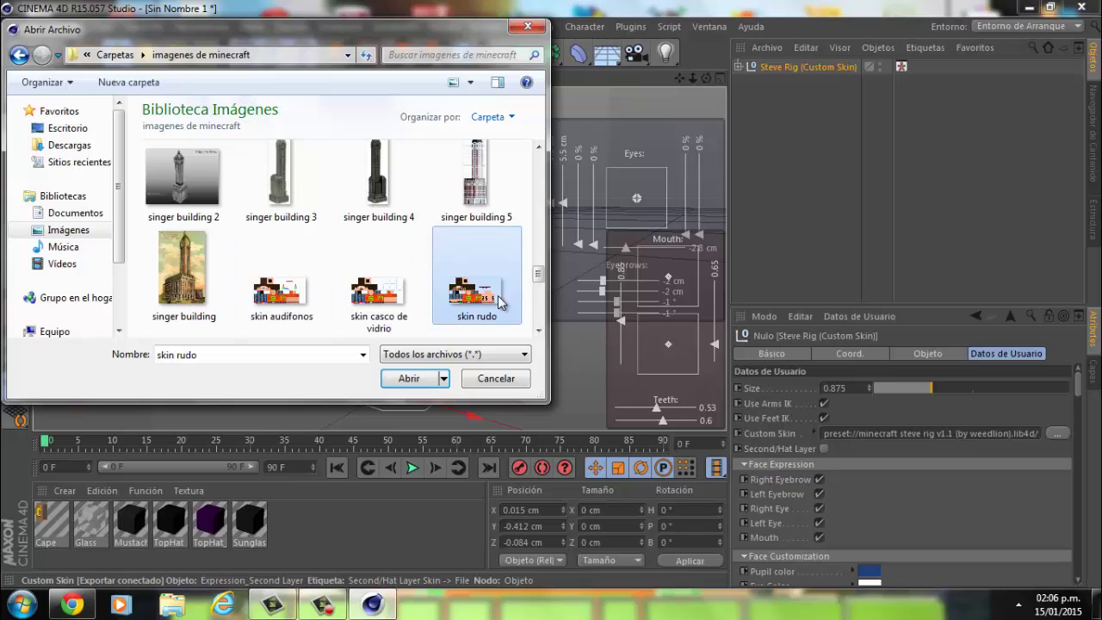
{"action": "left_click", "coordinate": [375, 293]}
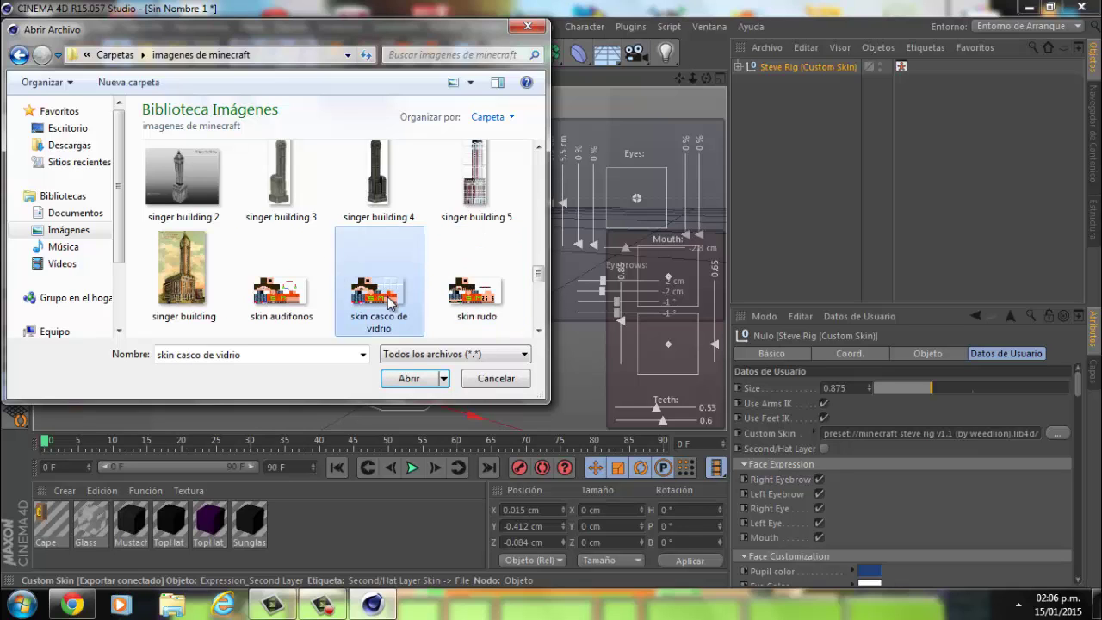
{"action": "double_click", "coordinate": [385, 296]}
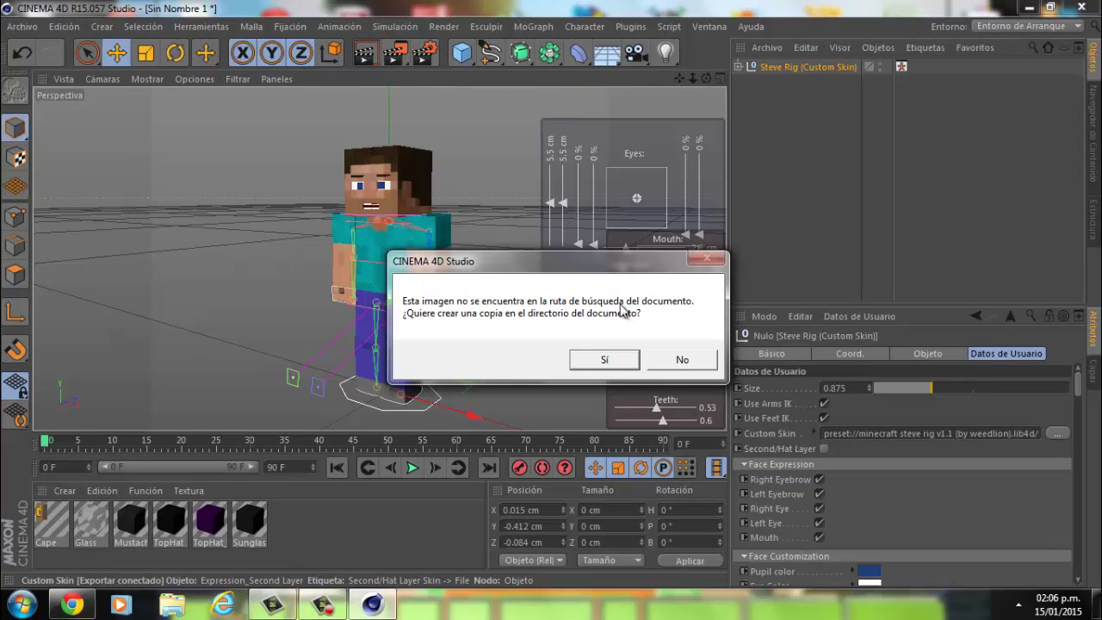
{"action": "left_click", "coordinate": [684, 357]}
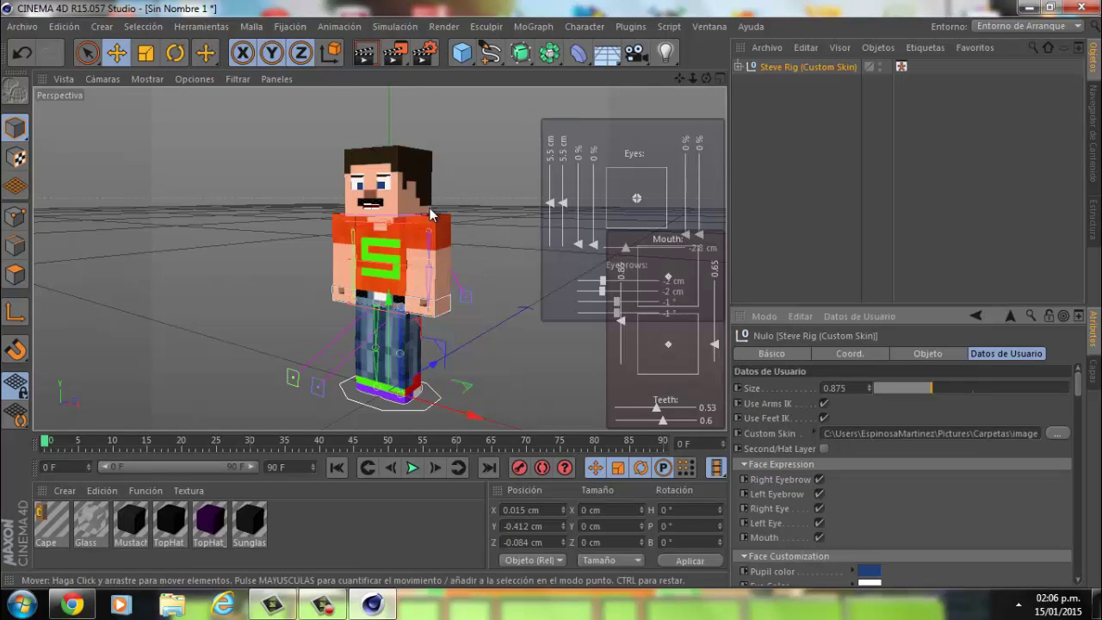
{"action": "mouse_move", "coordinate": [706, 78]}
{"action": "left_mouse_down"}
{"action": "mouse_move", "coordinate": [551, 293]}
{"action": "mouse_move", "coordinate": [691, 81]}
{"action": "mouse_move", "coordinate": [553, 295]}
{"action": "left_mouse_up"}
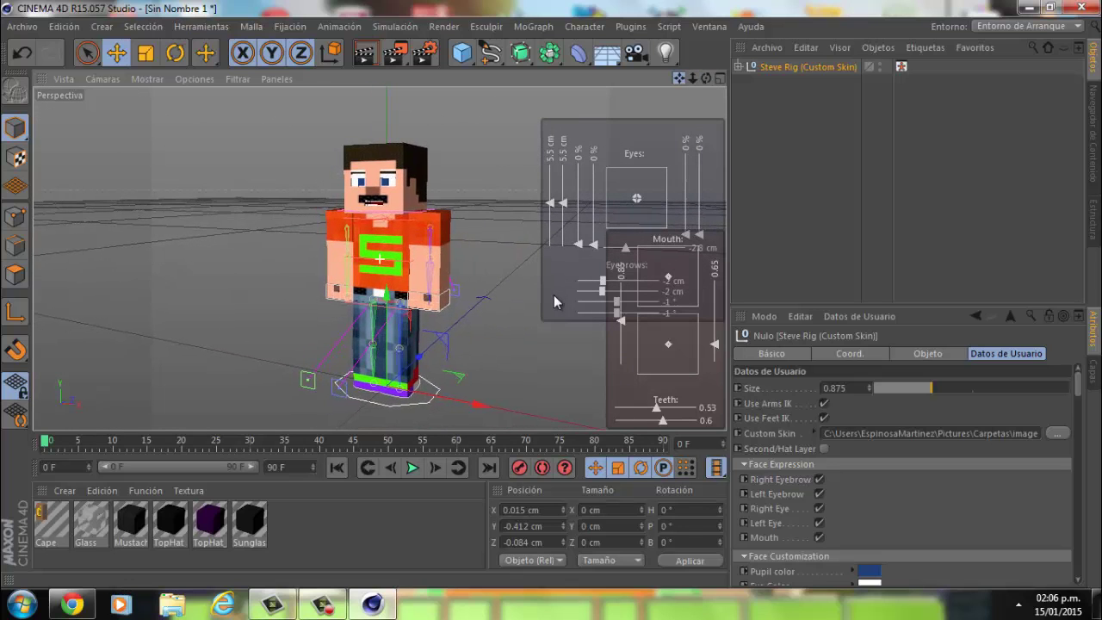
{"action": "left_click_drag", "start_coordinate": [553, 294], "coordinate": [552, 293]}
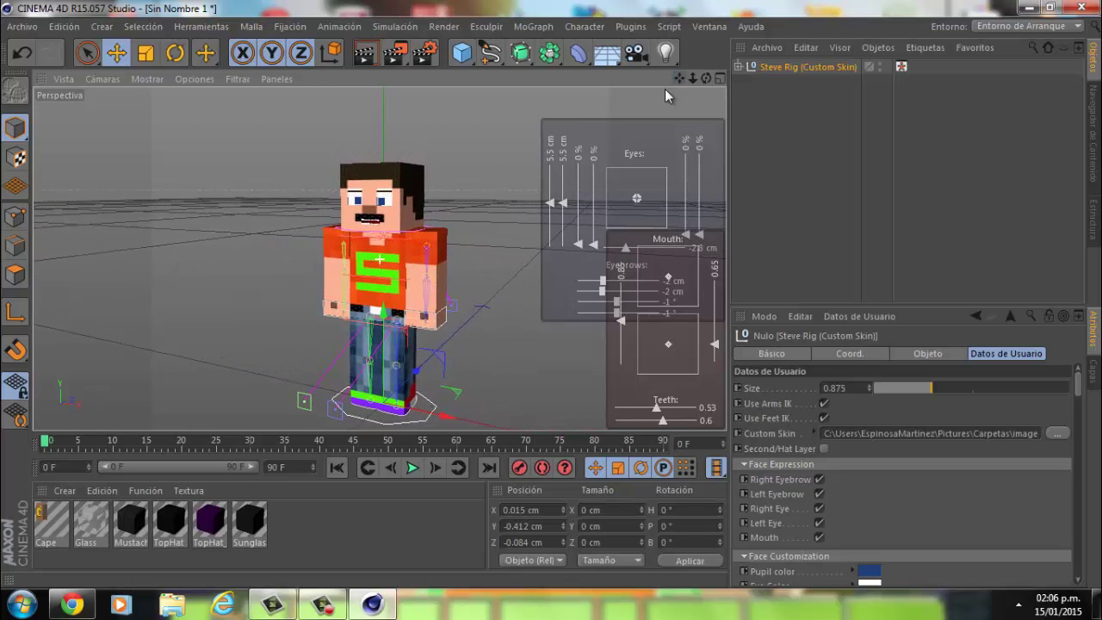
{"action": "scroll", "coordinate": [374, 226], "scroll_direction": "up", "scroll_amount": 3}
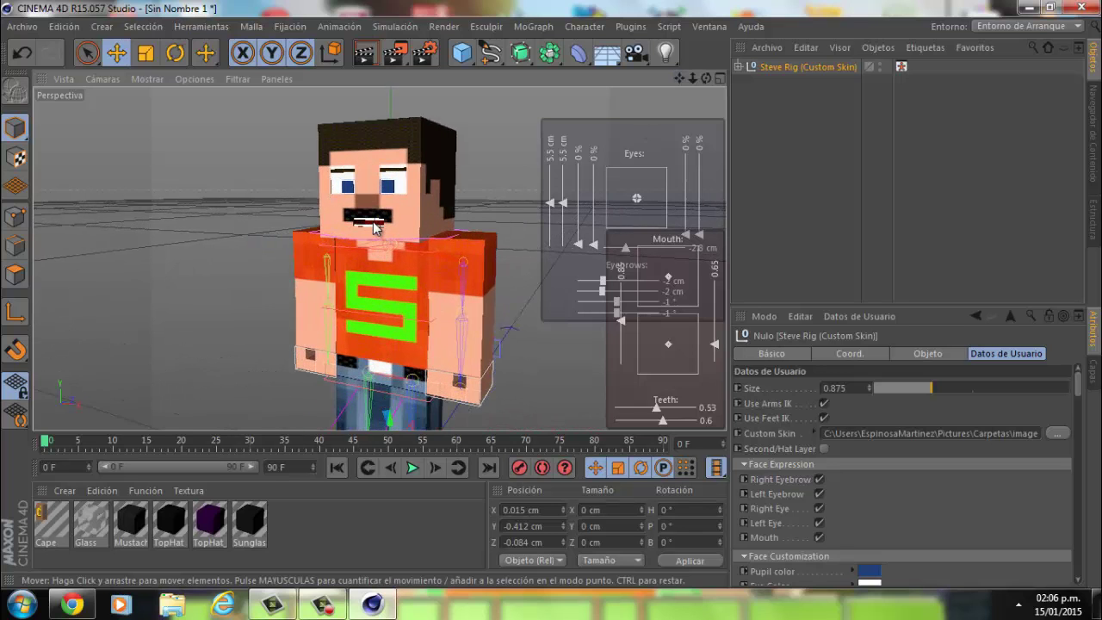
{"action": "scroll", "coordinate": [374, 226], "scroll_direction": "up", "scroll_amount": 1}
{"action": "scroll", "coordinate": [375, 226], "scroll_direction": "up", "scroll_amount": 2}
{"action": "scroll", "coordinate": [374, 226], "scroll_direction": "up", "scroll_amount": 2}
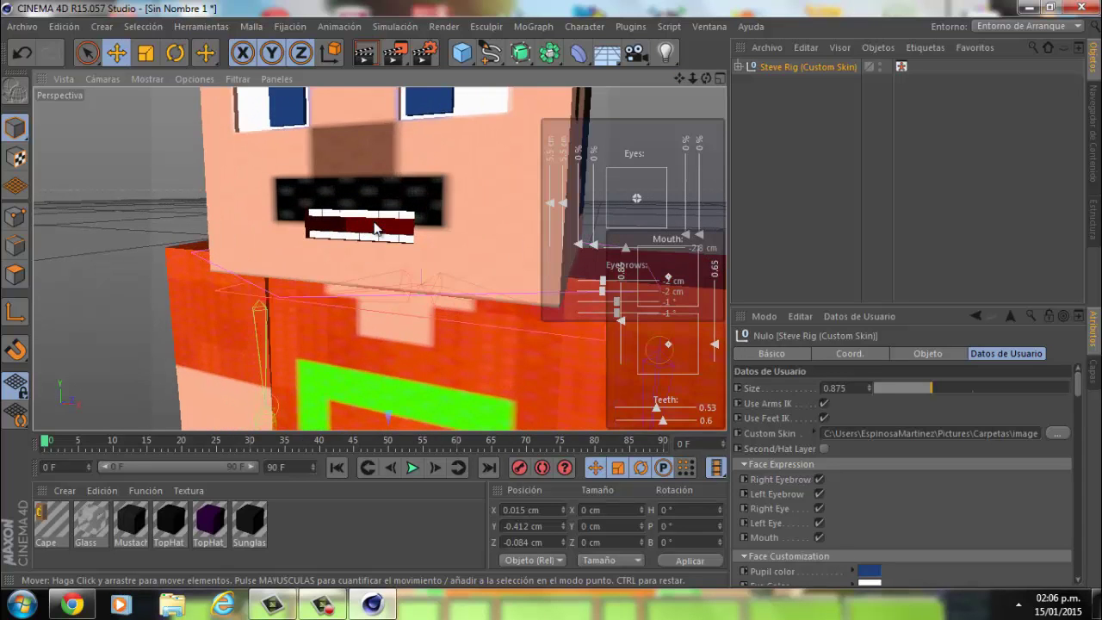
{"action": "scroll", "coordinate": [375, 227], "scroll_direction": "down", "scroll_amount": 2}
{"action": "scroll", "coordinate": [374, 227], "scroll_direction": "down", "scroll_amount": 2}
{"action": "scroll", "coordinate": [375, 227], "scroll_direction": "down", "scroll_amount": 1}
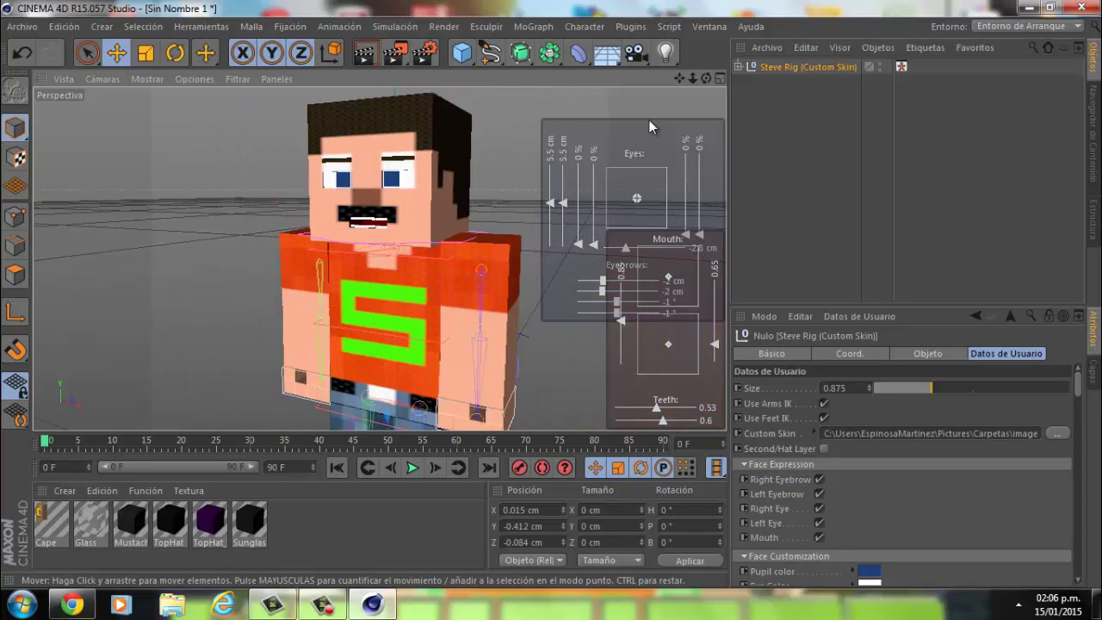
{"action": "left_click_drag", "start_coordinate": [708, 80], "coordinate": [551, 296]}
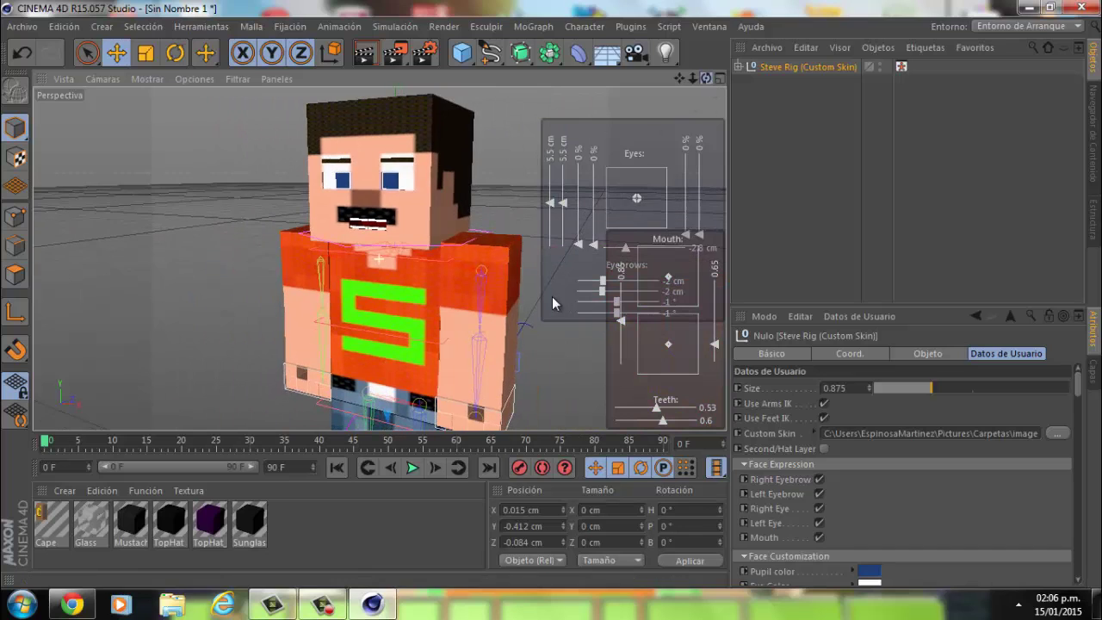
{"action": "left_click", "coordinate": [823, 449]}
{"action": "left_click", "coordinate": [824, 448]}
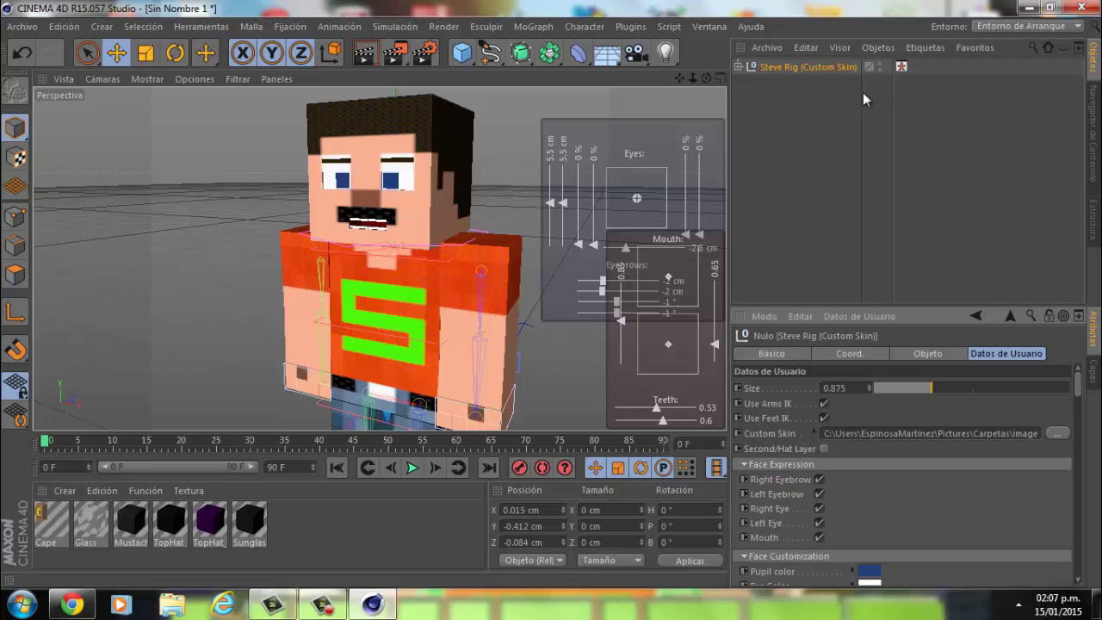
{"action": "left_click", "coordinate": [737, 66]}
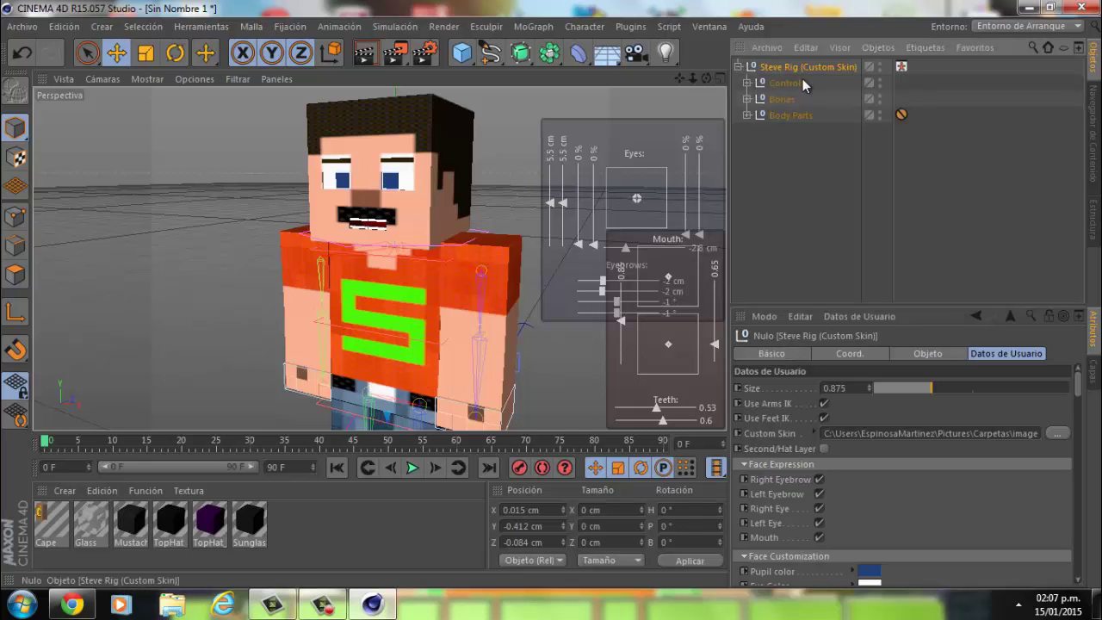
{"action": "left_click", "coordinate": [804, 83]}
{"action": "left_click", "coordinate": [737, 66]}
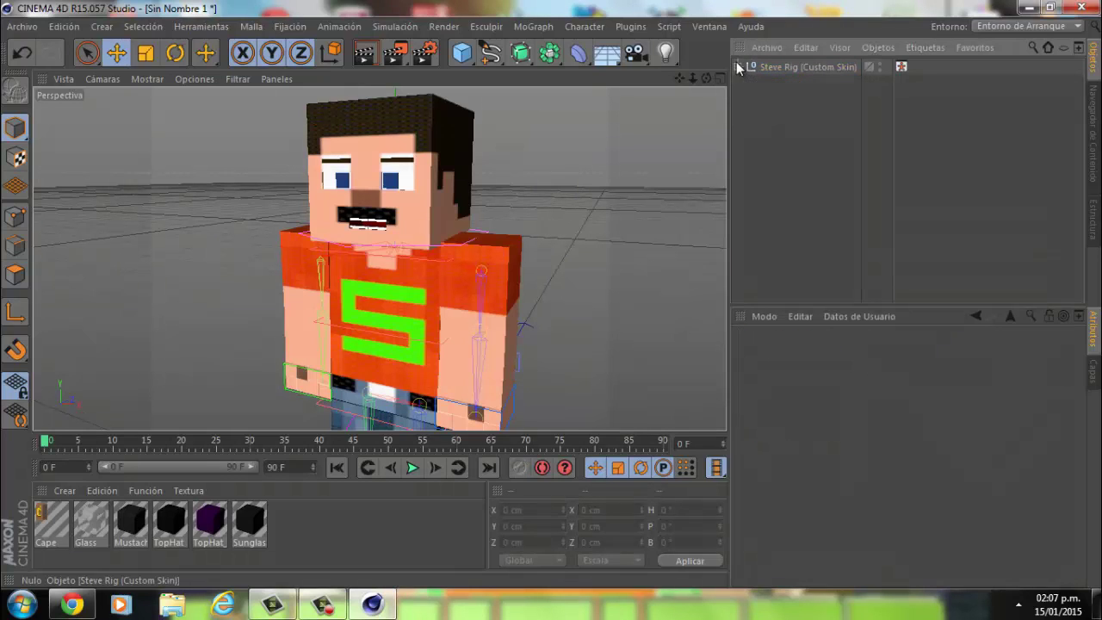
{"action": "left_click", "coordinate": [794, 68]}
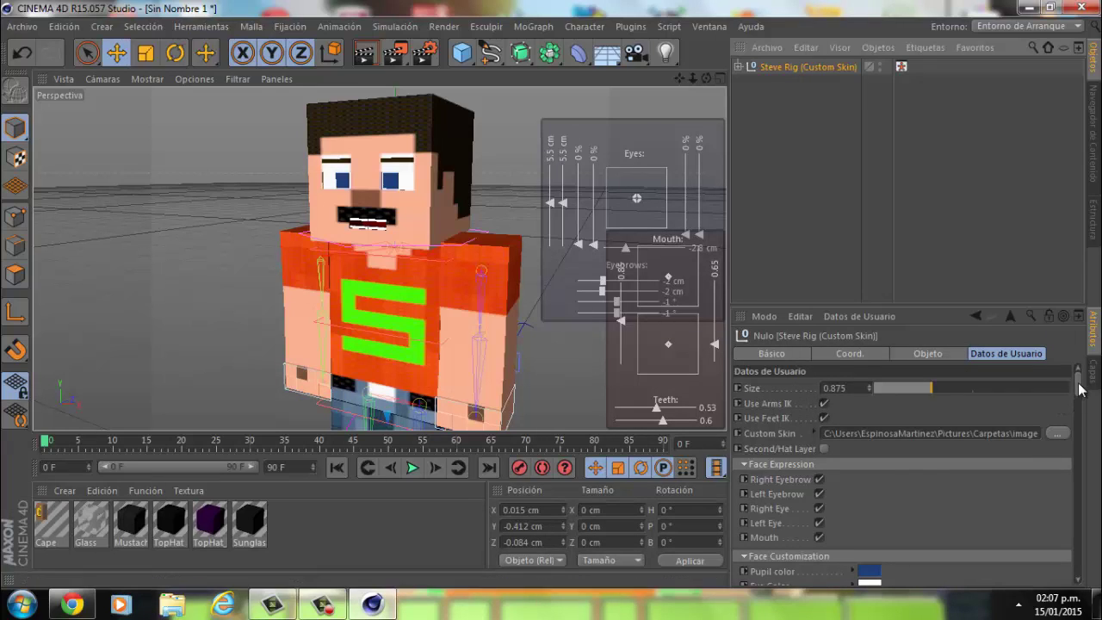
{"action": "mouse_move", "coordinate": [1079, 384]}
{"action": "left_mouse_down"}
{"action": "mouse_move", "coordinate": [1081, 394]}
{"action": "mouse_move", "coordinate": [1079, 380]}
{"action": "left_mouse_up"}
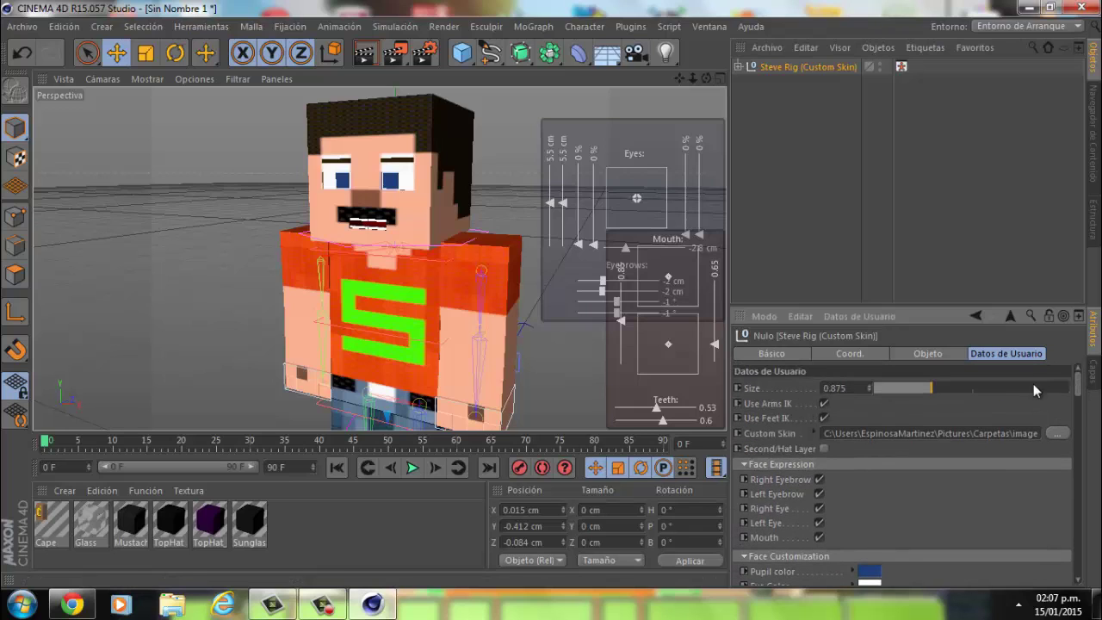
Enable the Second/Hat Layer and Right Eyebrow options in Datos de Usuario
{"action": "left_click", "coordinate": [824, 449]}
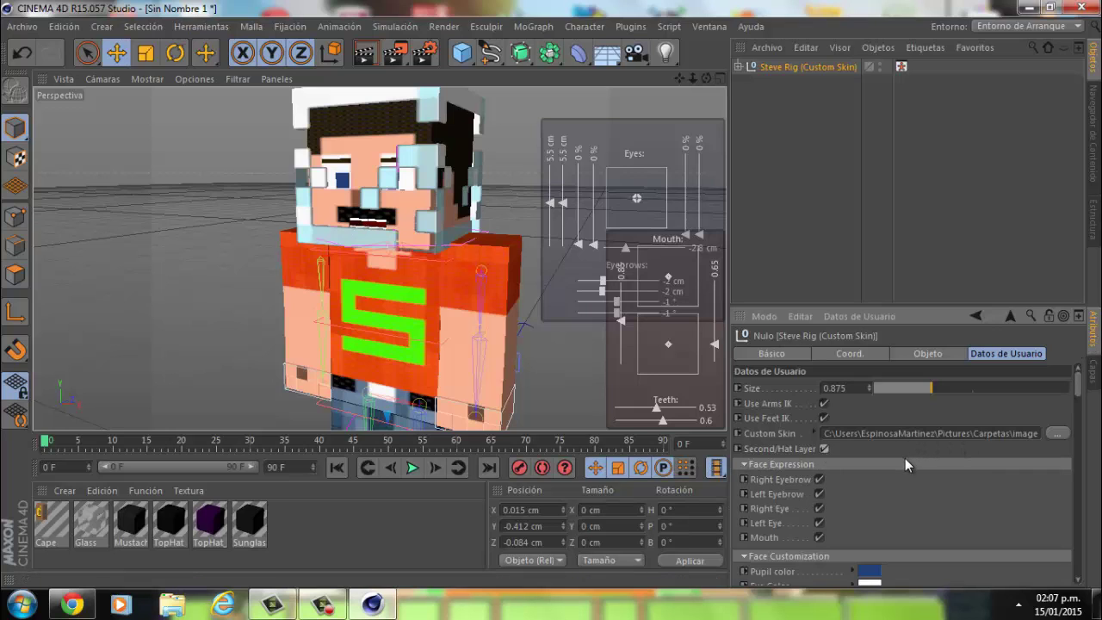
{"action": "scroll", "coordinate": [906, 465], "scroll_direction": "down", "scroll_amount": 3}
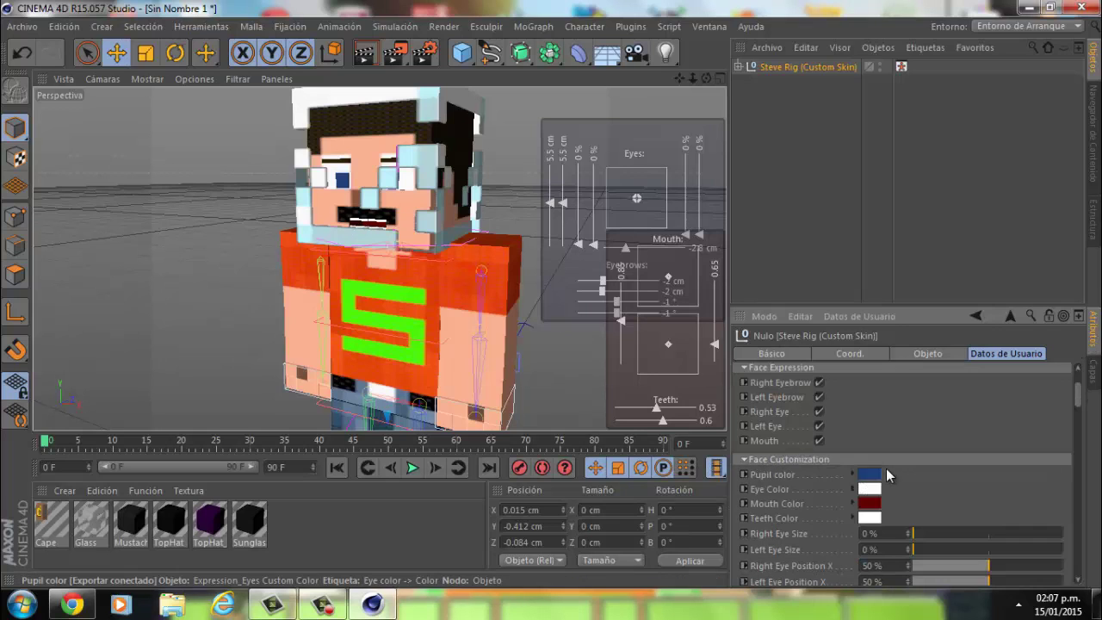
{"action": "left_click", "coordinate": [819, 382]}
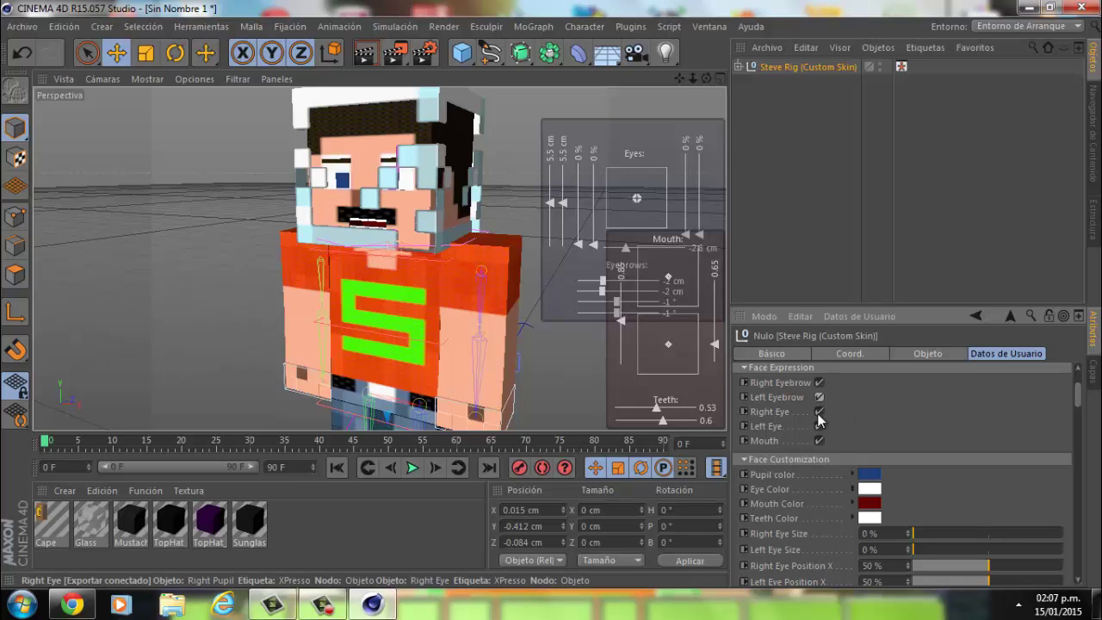
{"action": "scroll", "coordinate": [985, 408], "scroll_direction": "down", "scroll_amount": 3}
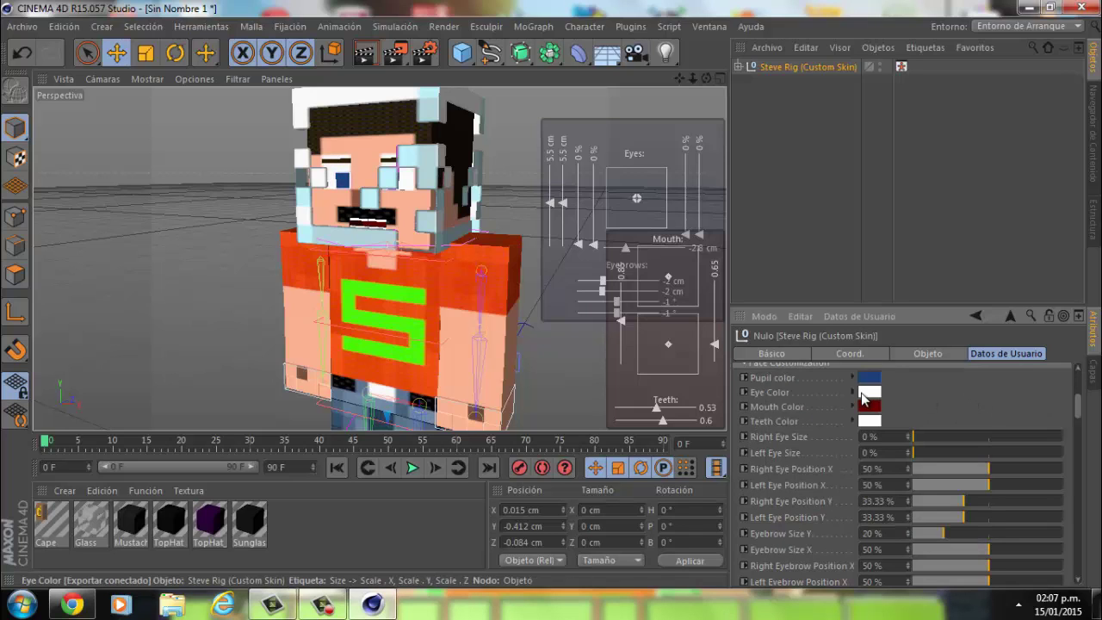
{"action": "scroll", "coordinate": [783, 387], "scroll_direction": "up", "scroll_amount": 3}
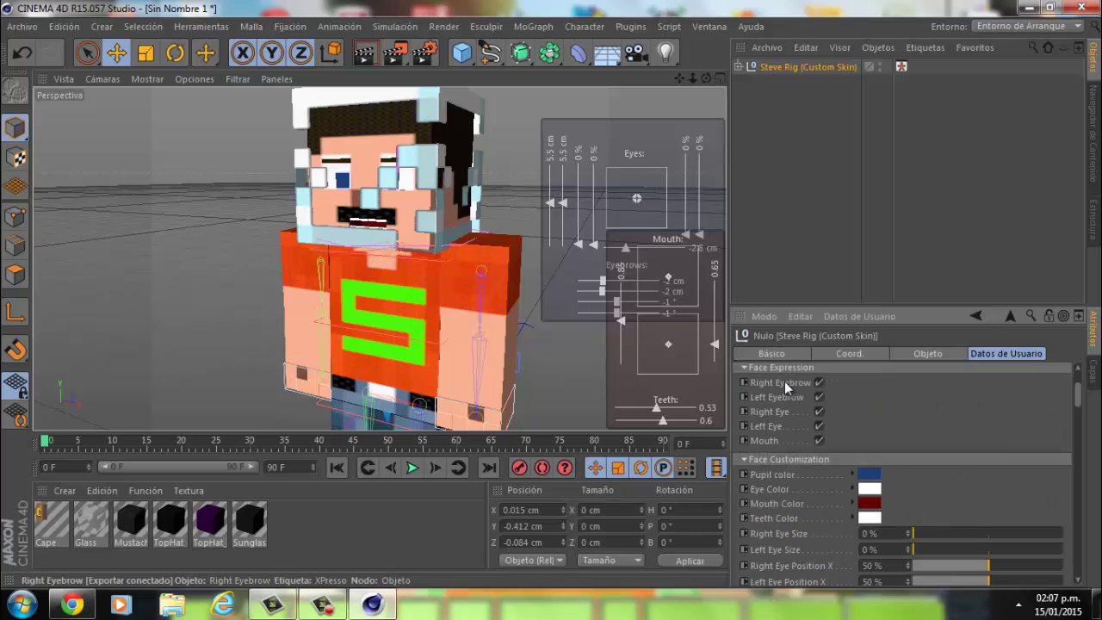
Try a white pupil colour, undo back to blue, and set Right Eye Size to 7%
{"action": "left_click", "coordinate": [868, 474]}
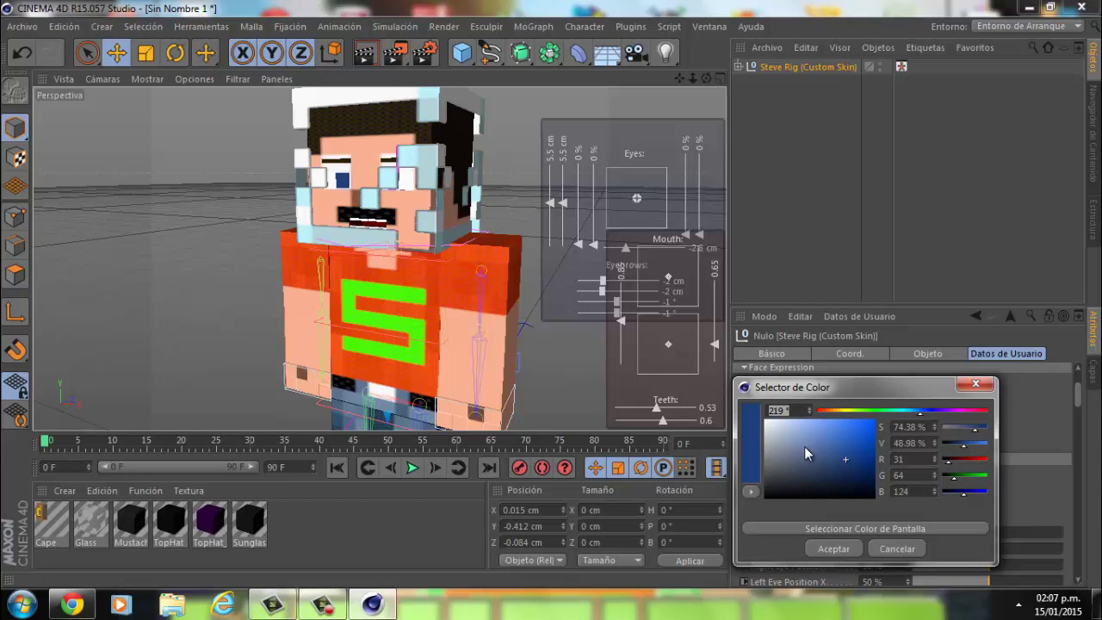
{"action": "mouse_move", "coordinate": [806, 453]}
{"action": "left_mouse_down"}
{"action": "mouse_move", "coordinate": [770, 448]}
{"action": "mouse_move", "coordinate": [719, 387]}
{"action": "left_mouse_up"}
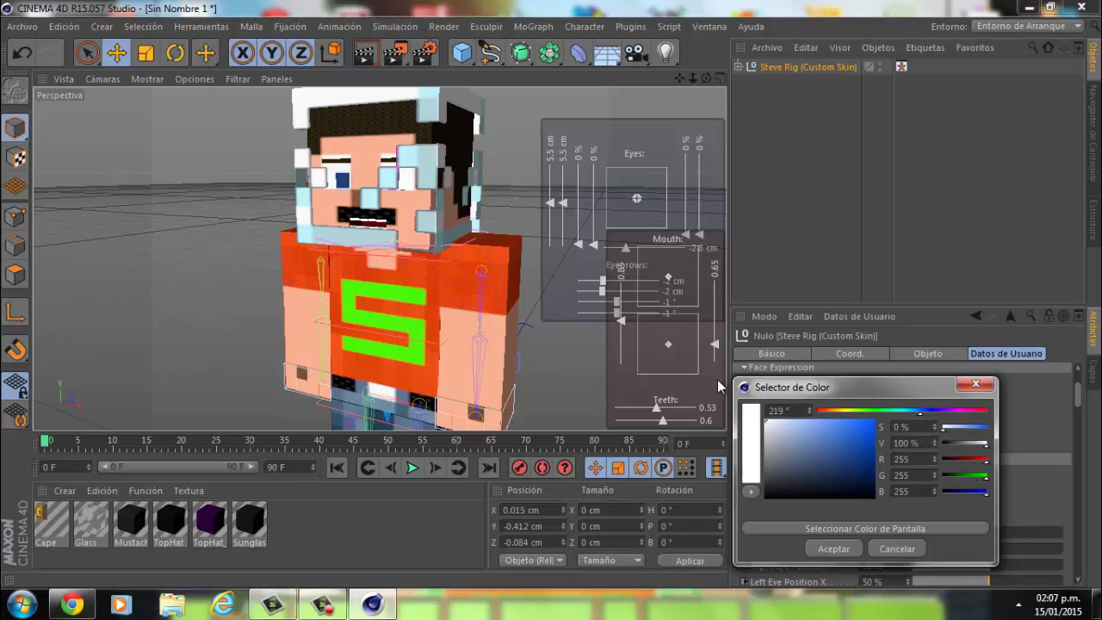
{"action": "left_click", "coordinate": [833, 548]}
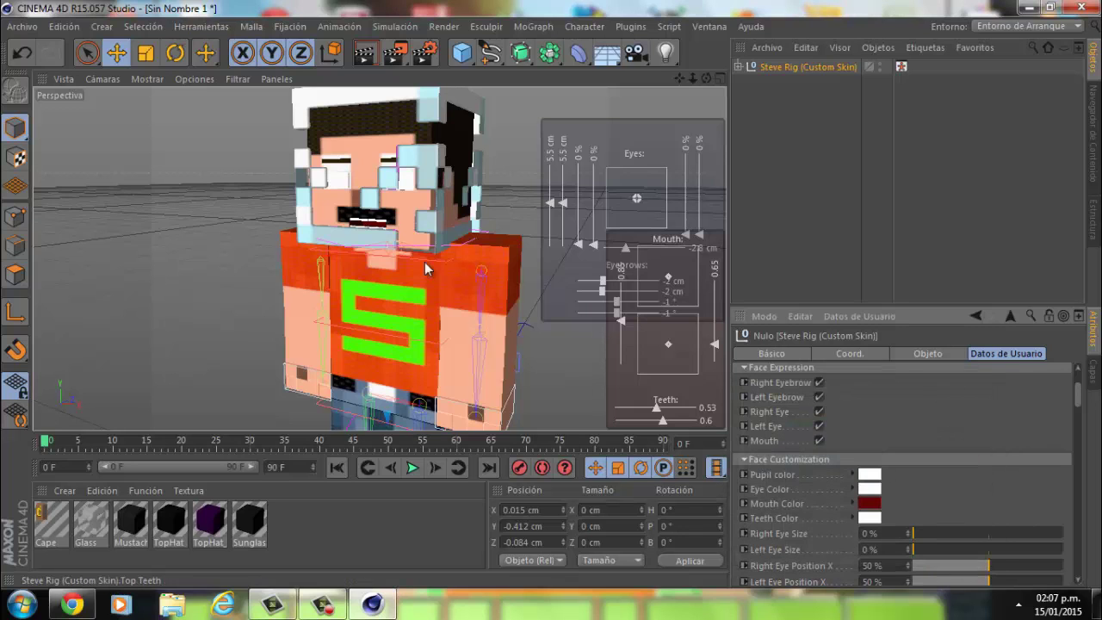
{"action": "left_click", "coordinate": [29, 57]}
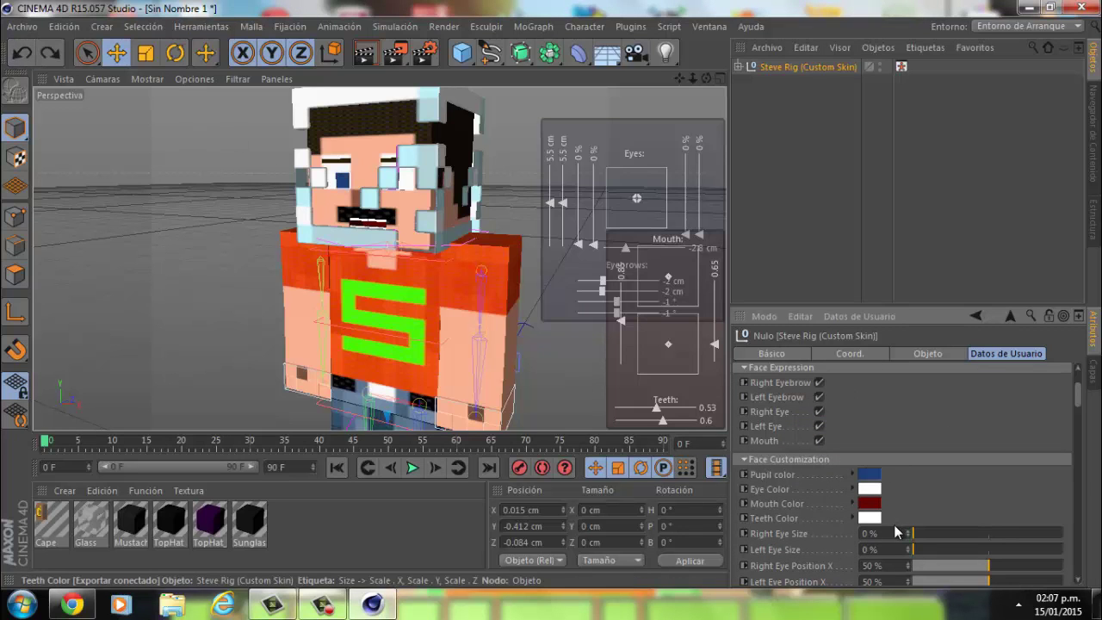
{"action": "scroll", "coordinate": [879, 414], "scroll_direction": "down", "scroll_amount": 3}
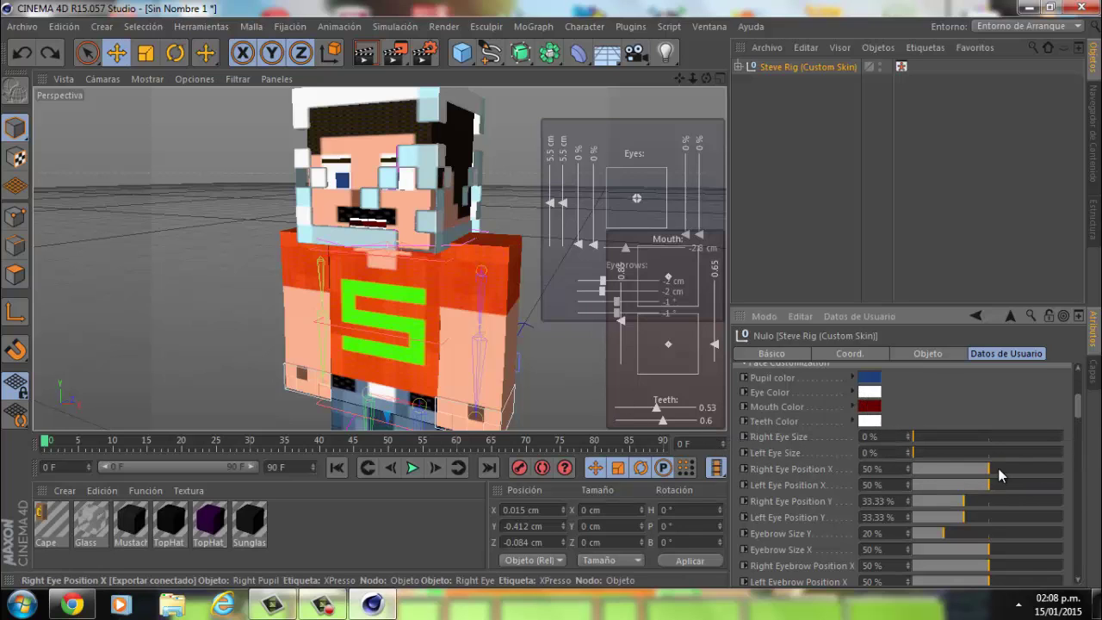
{"action": "mouse_move", "coordinate": [918, 441]}
{"action": "left_mouse_down"}
{"action": "mouse_move", "coordinate": [1064, 438]}
{"action": "mouse_move", "coordinate": [914, 441]}
{"action": "left_mouse_up"}
Drag Right Eye Size from 7% up to 100%
{"action": "left_click", "coordinate": [922, 436]}
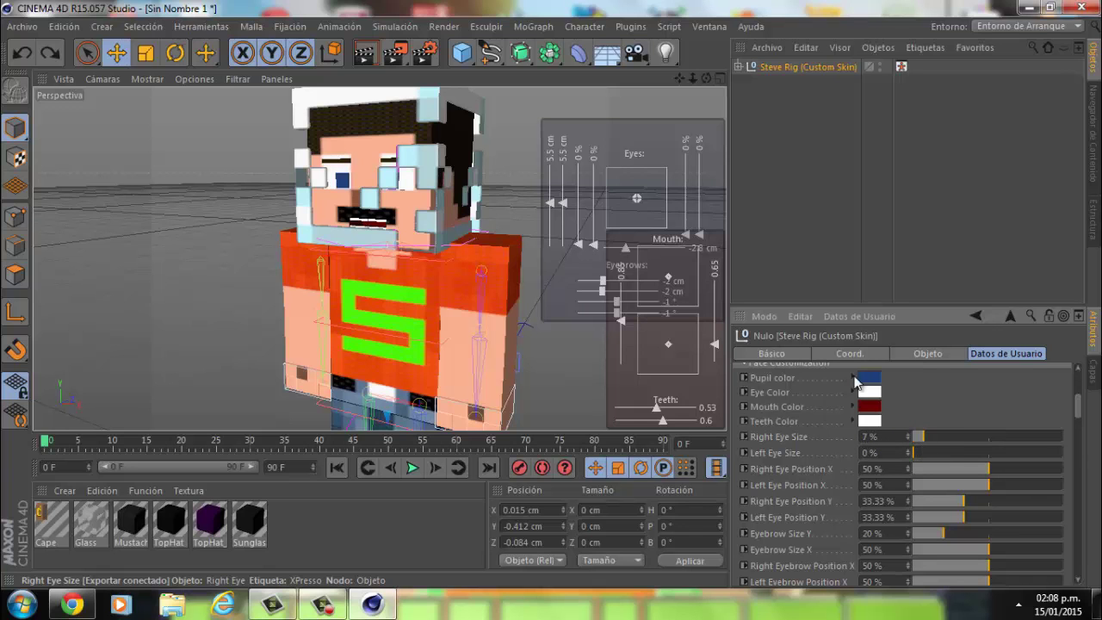
{"action": "scroll", "coordinate": [340, 185], "scroll_direction": "up", "scroll_amount": 3}
{"action": "scroll", "coordinate": [340, 185], "scroll_direction": "up", "scroll_amount": 2}
{"action": "scroll", "coordinate": [340, 185], "scroll_direction": "up", "scroll_amount": 3}
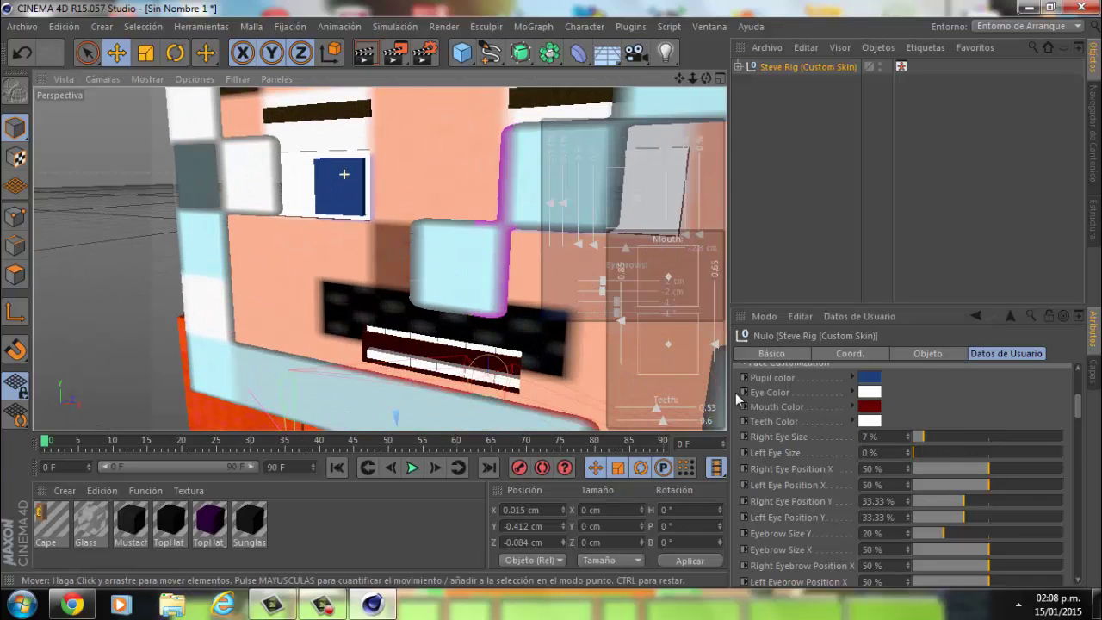
{"action": "mouse_move", "coordinate": [930, 435]}
{"action": "left_mouse_down"}
{"action": "mouse_move", "coordinate": [947, 434]}
{"action": "mouse_move", "coordinate": [899, 439]}
{"action": "left_mouse_up"}
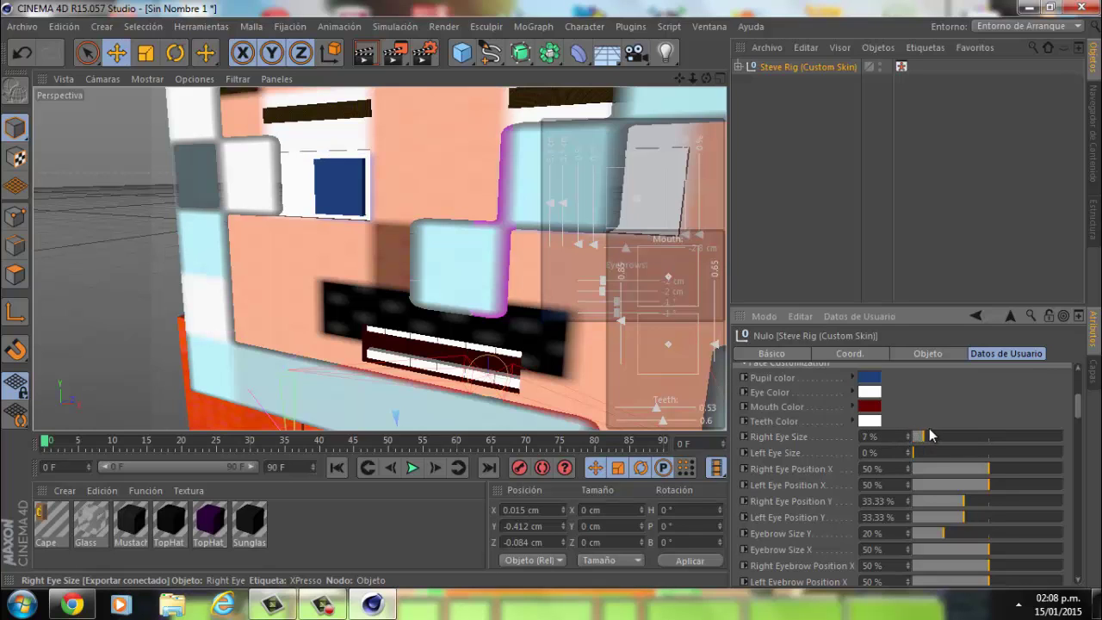
{"action": "left_click_drag", "start_coordinate": [913, 436], "coordinate": [1067, 438]}
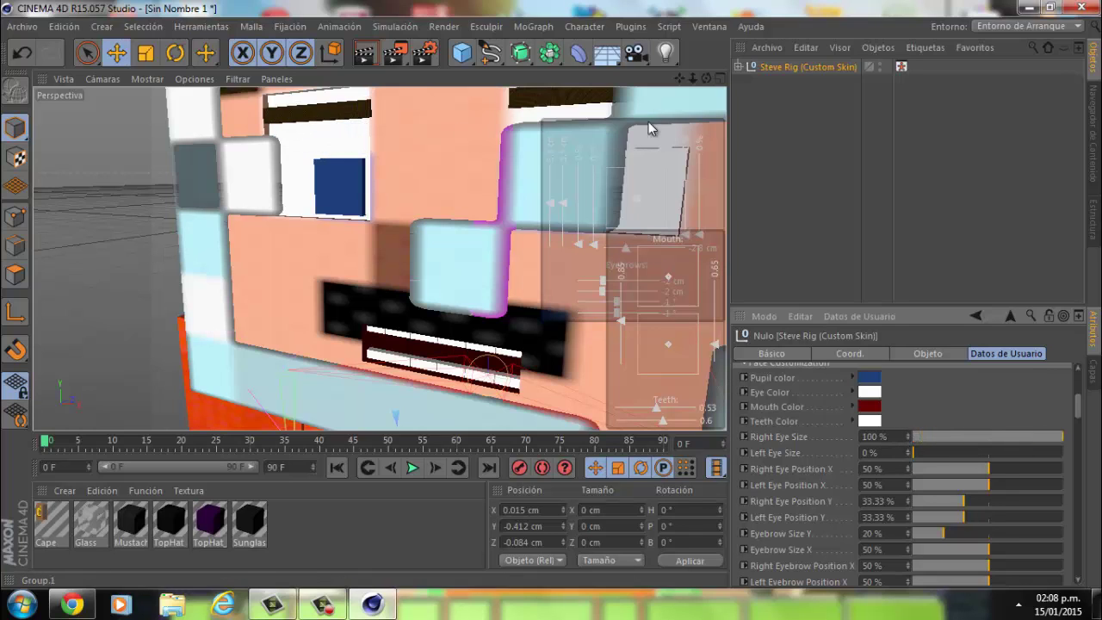
{"action": "mouse_move", "coordinate": [706, 78]}
{"action": "left_mouse_down"}
{"action": "mouse_move", "coordinate": [543, 297]}
{"action": "mouse_move", "coordinate": [805, 290]}
{"action": "left_mouse_up"}
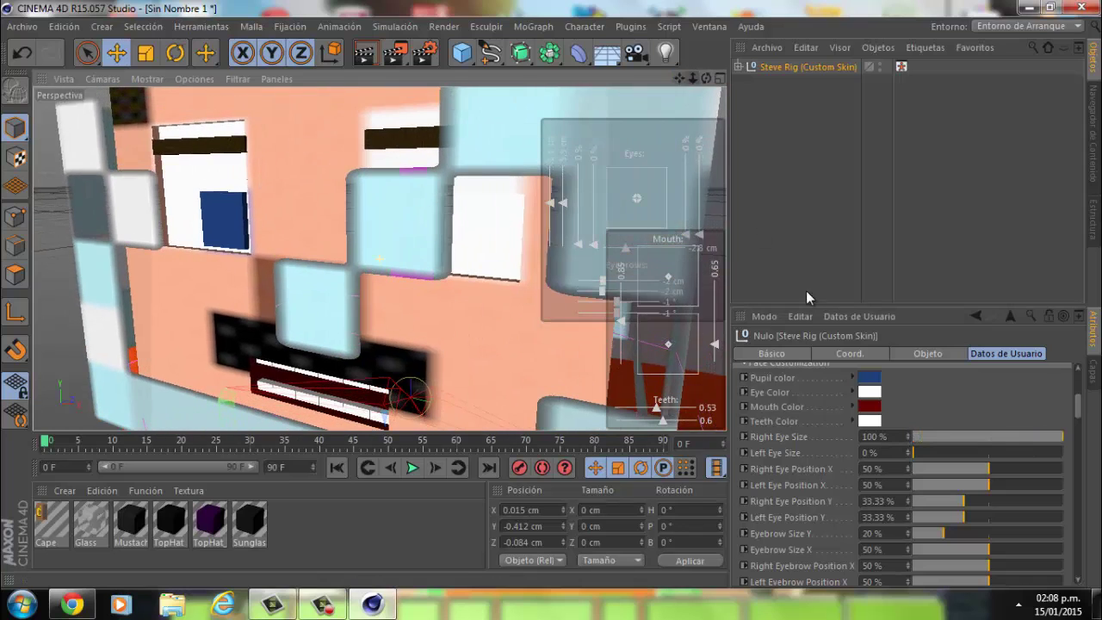
Set Left Eye Size to 100% and turn off Teeth Spacing
{"action": "left_click_drag", "start_coordinate": [968, 451], "coordinate": [1067, 453]}
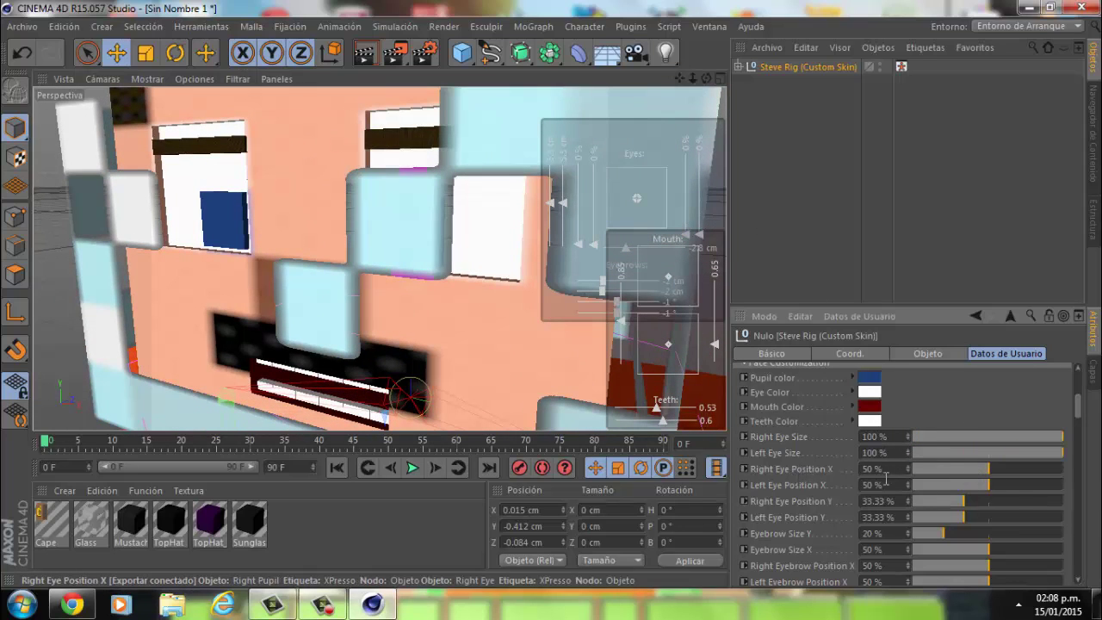
{"action": "mouse_move", "coordinate": [984, 468]}
{"action": "left_mouse_down"}
{"action": "mouse_move", "coordinate": [925, 468]}
{"action": "mouse_move", "coordinate": [1067, 469]}
{"action": "left_mouse_up"}
{"action": "left_click", "coordinate": [21, 53]}
{"action": "scroll", "coordinate": [817, 493], "scroll_direction": "down", "scroll_amount": 2}
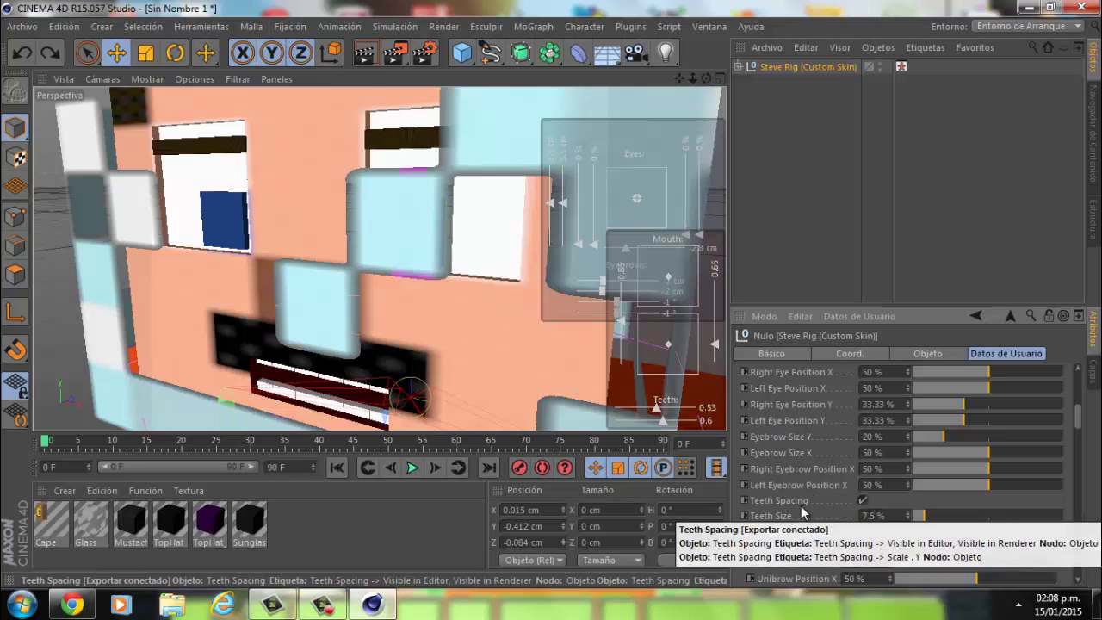
{"action": "left_click", "coordinate": [863, 501]}
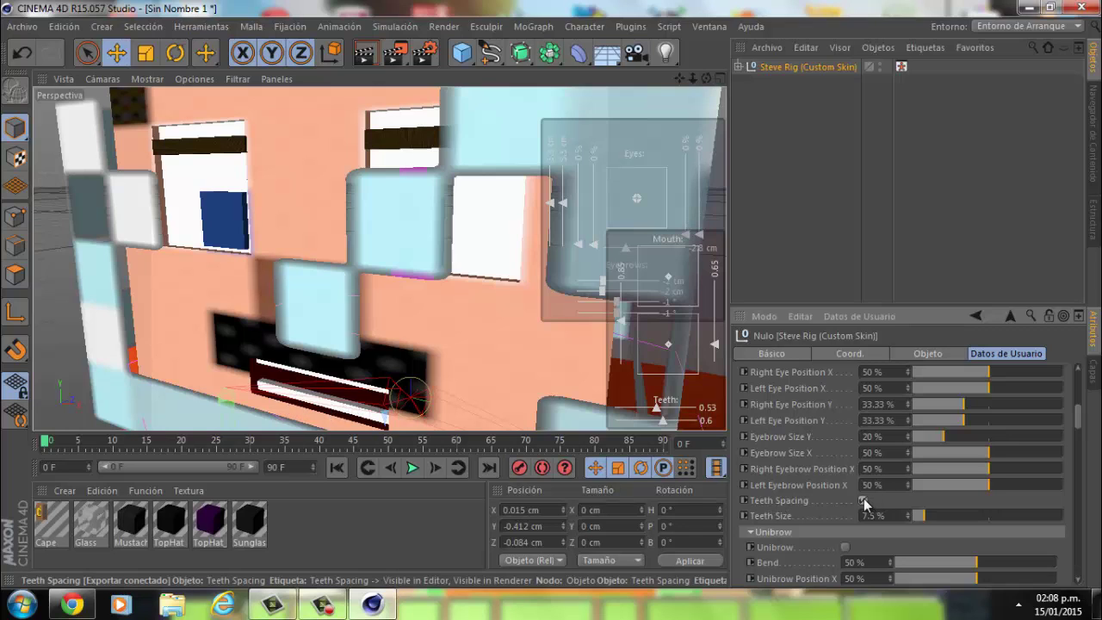
{"action": "left_click_drag", "start_coordinate": [1080, 415], "coordinate": [1082, 435]}
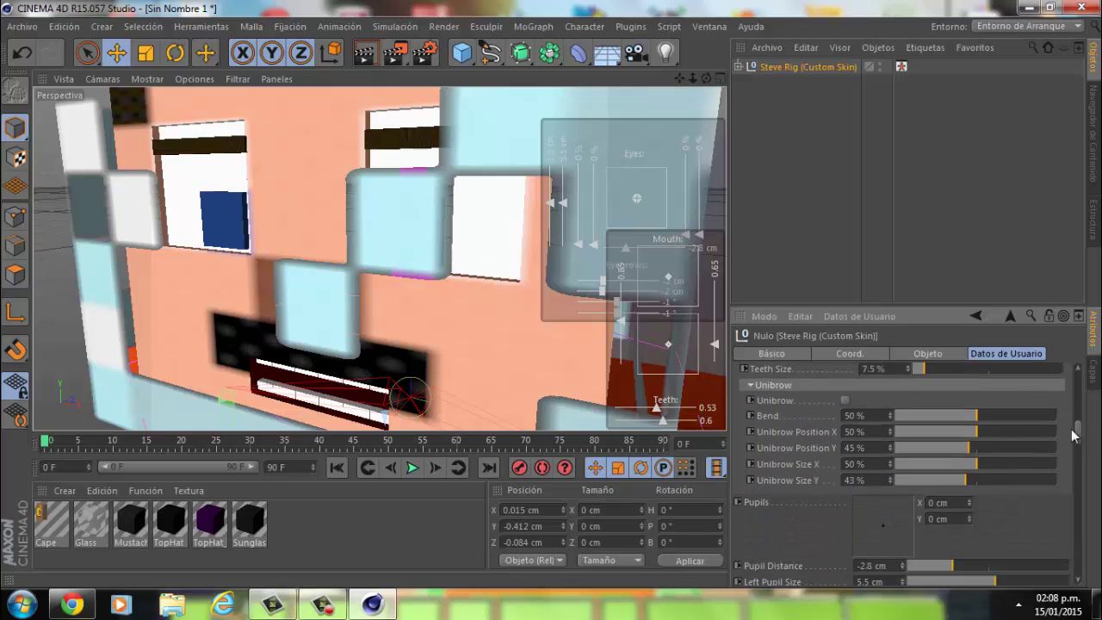
{"action": "left_click", "coordinate": [844, 401]}
{"action": "left_click", "coordinate": [844, 401]}
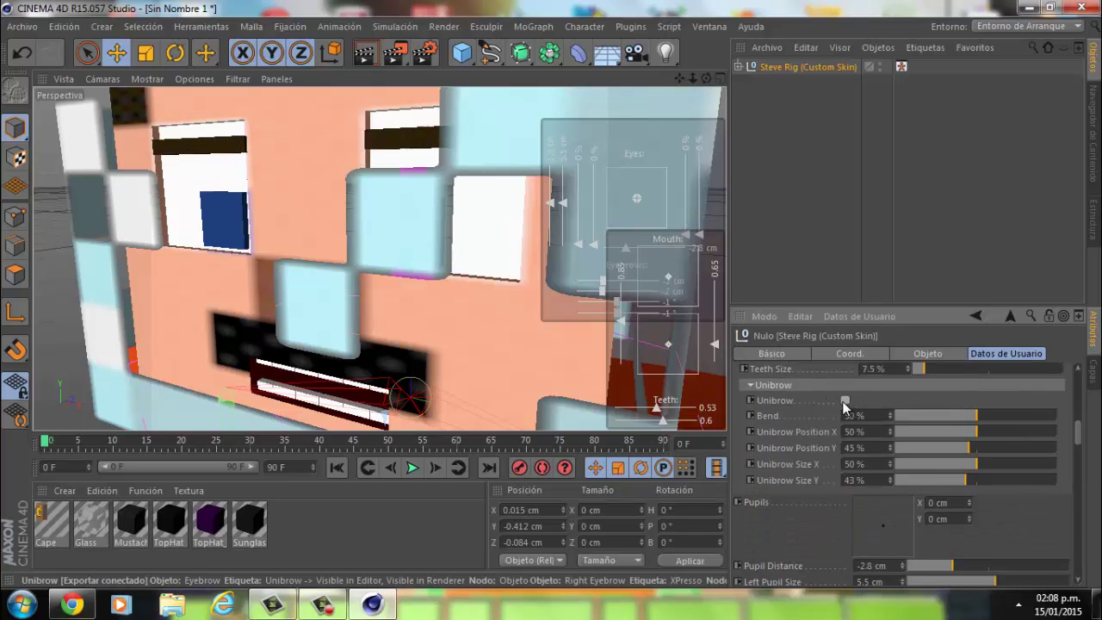
{"action": "left_click", "coordinate": [845, 401]}
{"action": "left_click", "coordinate": [844, 401]}
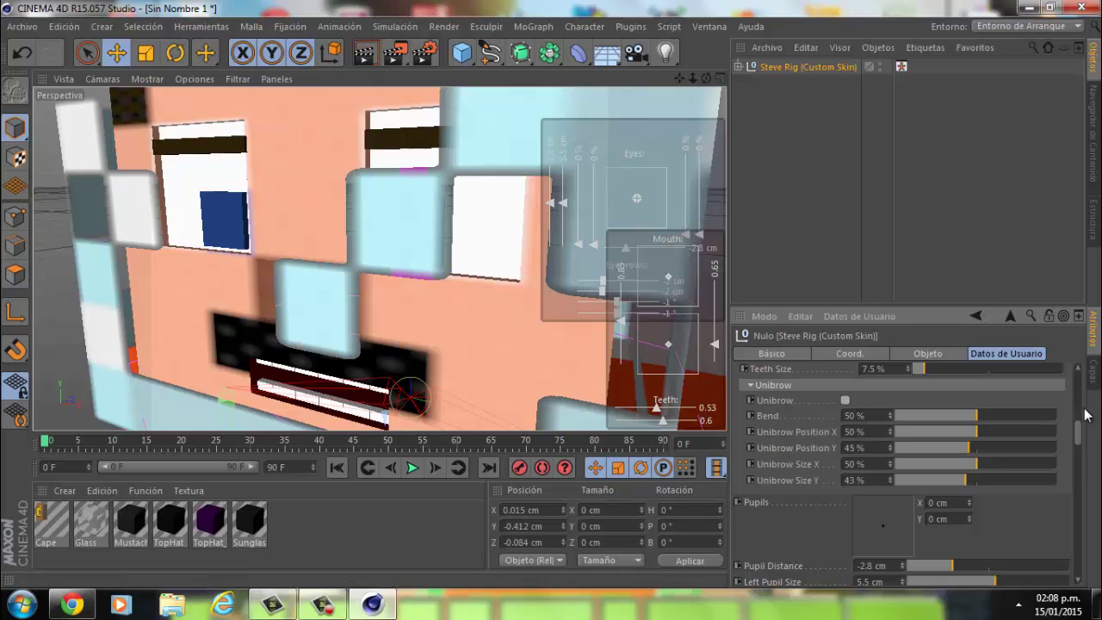
{"action": "left_click_drag", "start_coordinate": [1081, 435], "coordinate": [1080, 439]}
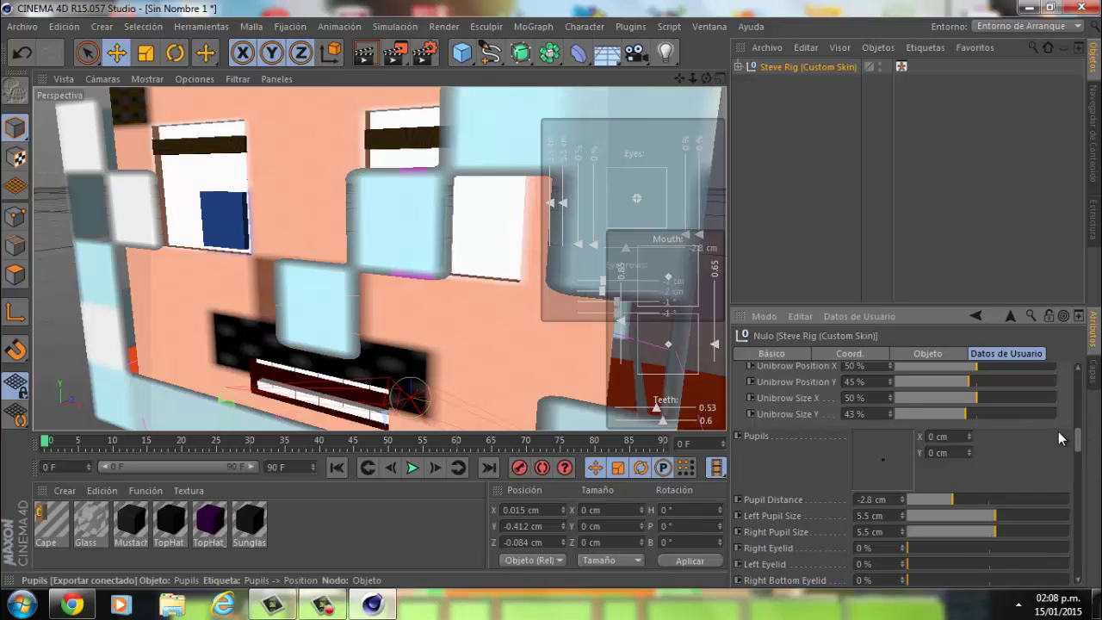
{"action": "scroll", "coordinate": [757, 465], "scroll_direction": "down", "scroll_amount": 3}
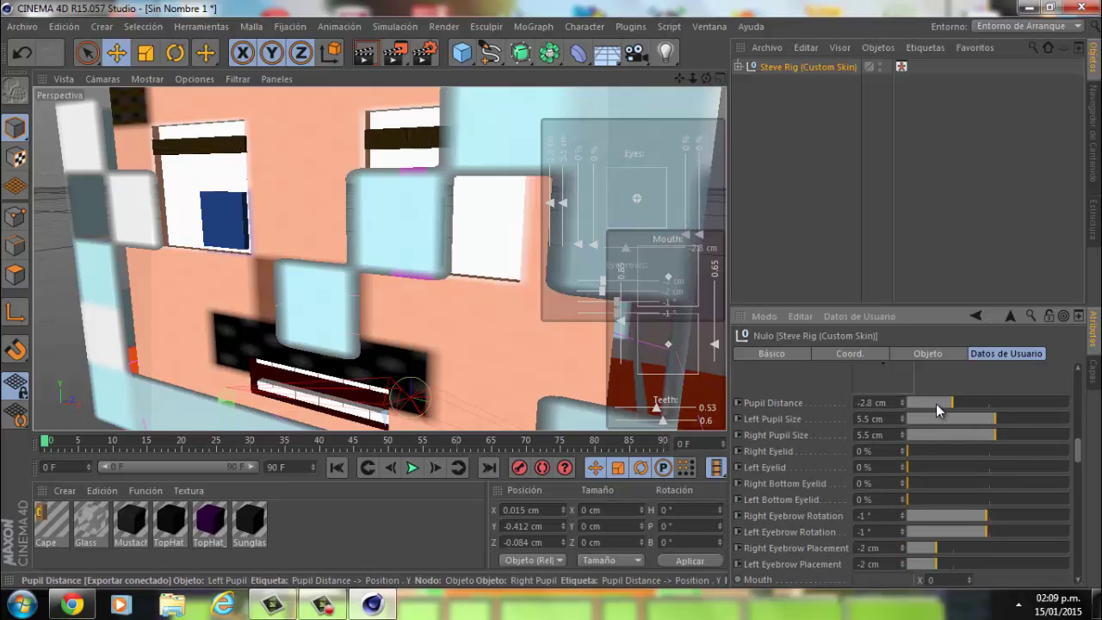
{"action": "mouse_move", "coordinate": [955, 407]}
{"action": "left_mouse_down"}
{"action": "mouse_move", "coordinate": [1029, 410]}
{"action": "mouse_move", "coordinate": [942, 411]}
{"action": "mouse_move", "coordinate": [1011, 418]}
{"action": "left_mouse_up"}
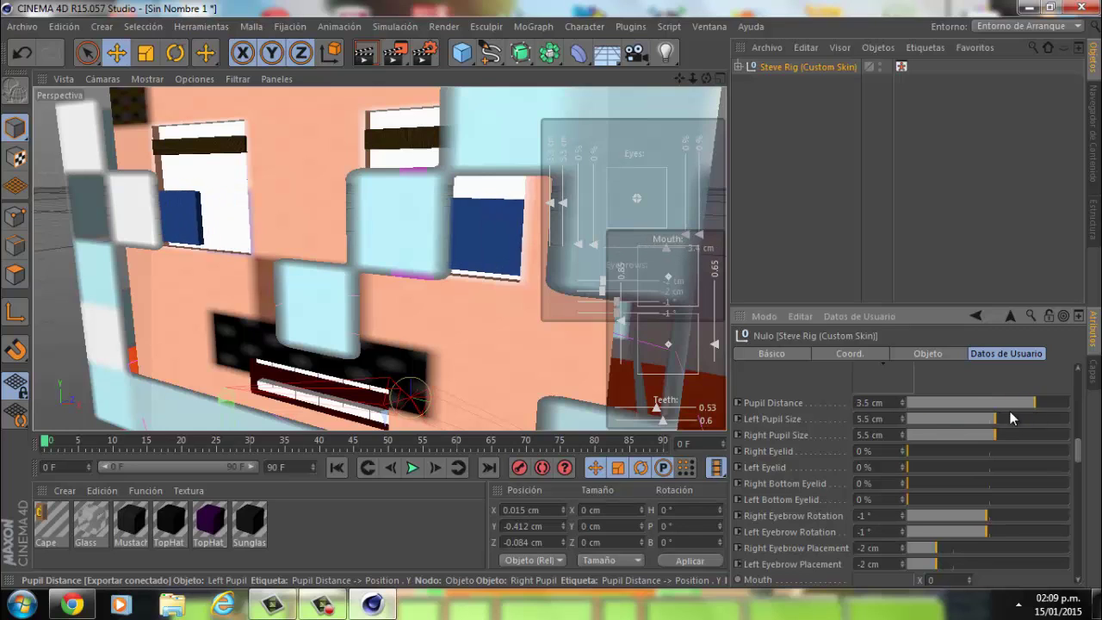
{"action": "left_click", "coordinate": [22, 53]}
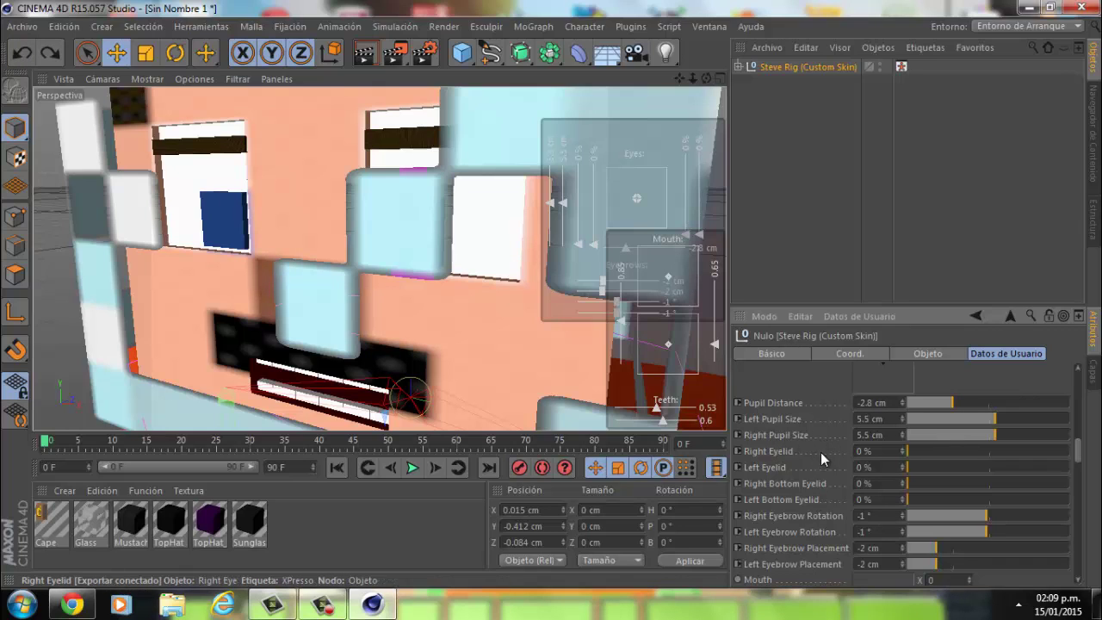
{"action": "mouse_move", "coordinate": [909, 450]}
{"action": "left_mouse_down"}
{"action": "mouse_move", "coordinate": [988, 449]}
{"action": "mouse_move", "coordinate": [981, 458]}
{"action": "left_mouse_up"}
{"action": "left_click", "coordinate": [21, 52]}
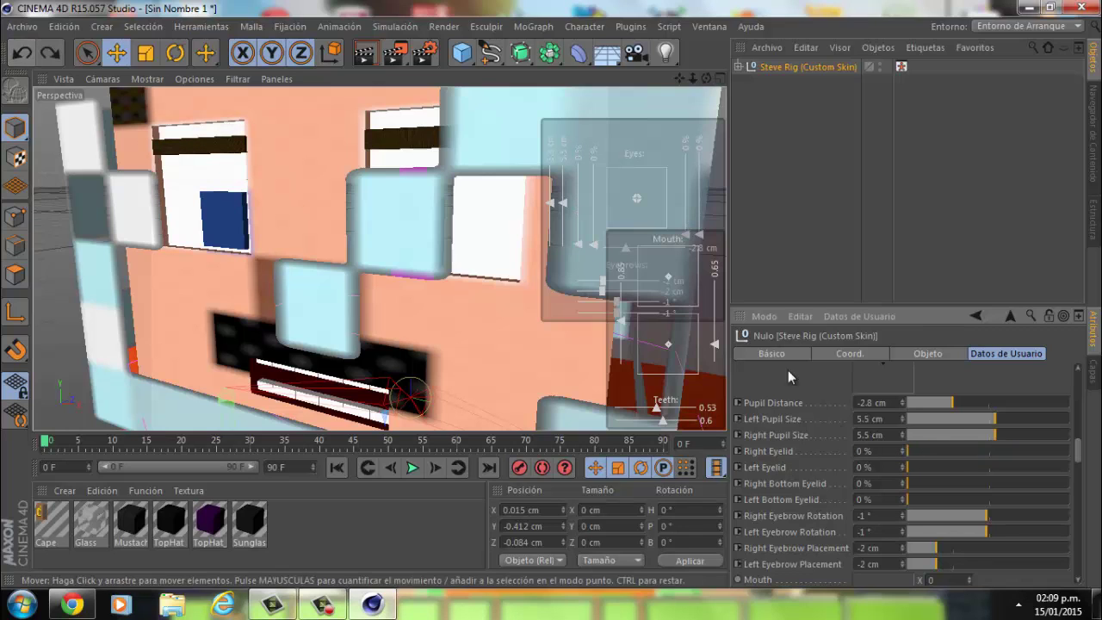
{"action": "scroll", "coordinate": [800, 477], "scroll_direction": "down", "scroll_amount": 3}
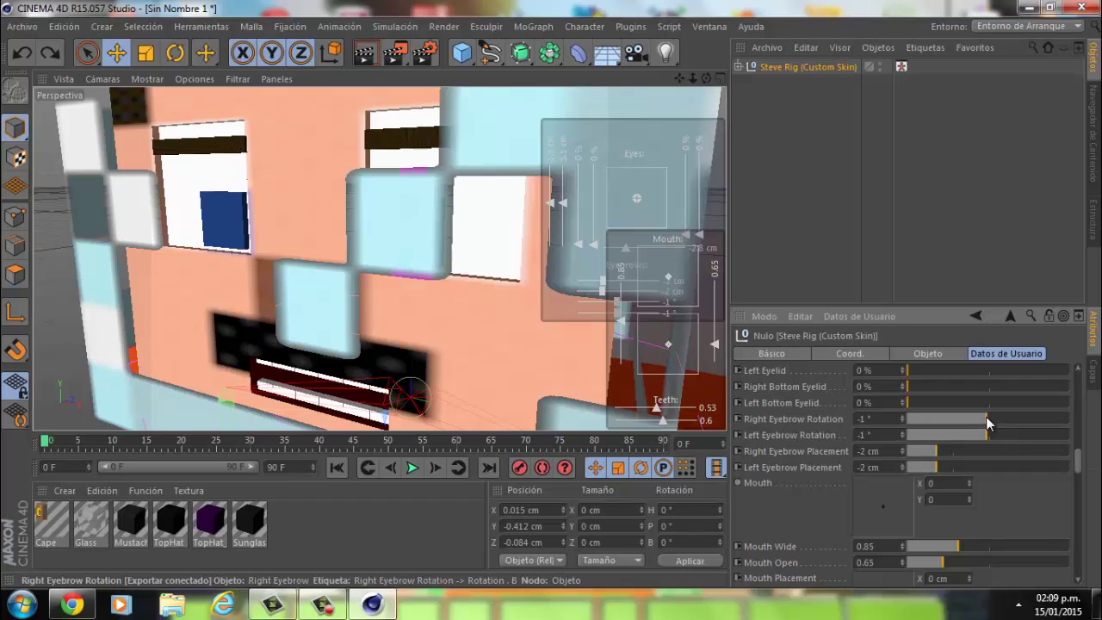
Rotate the right and left eyebrows to -11°
{"action": "mouse_move", "coordinate": [987, 422]}
{"action": "left_mouse_down"}
{"action": "mouse_move", "coordinate": [1000, 422]}
{"action": "mouse_move", "coordinate": [962, 428]}
{"action": "left_mouse_up"}
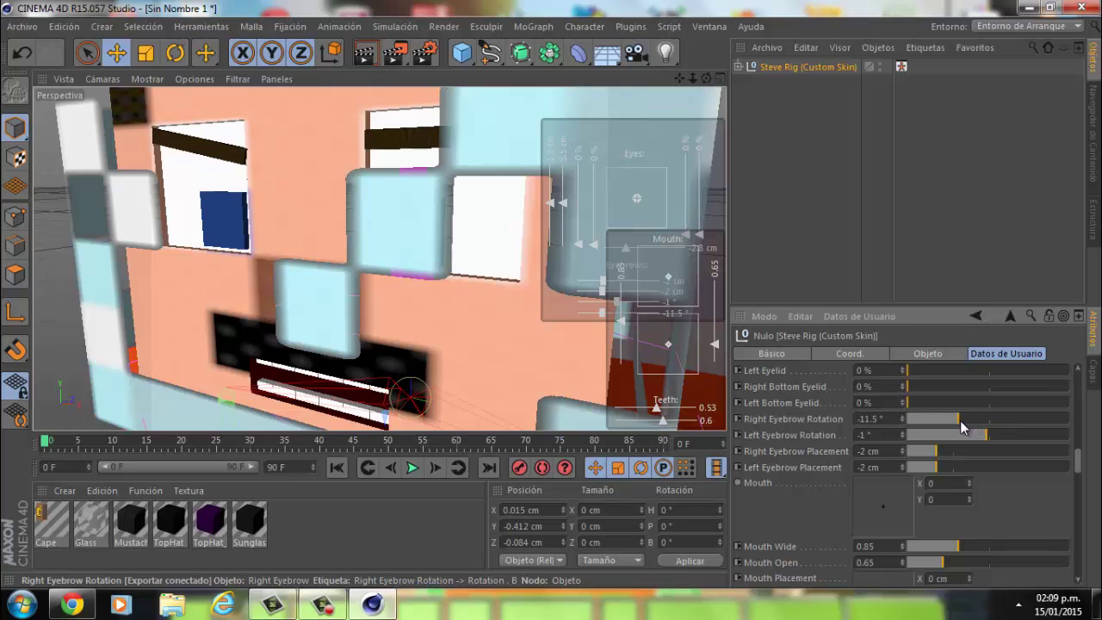
{"action": "left_click", "coordinate": [904, 419]}
{"action": "left_click", "coordinate": [901, 421]}
{"action": "left_click", "coordinate": [902, 421]}
{"action": "left_click", "coordinate": [902, 421]}
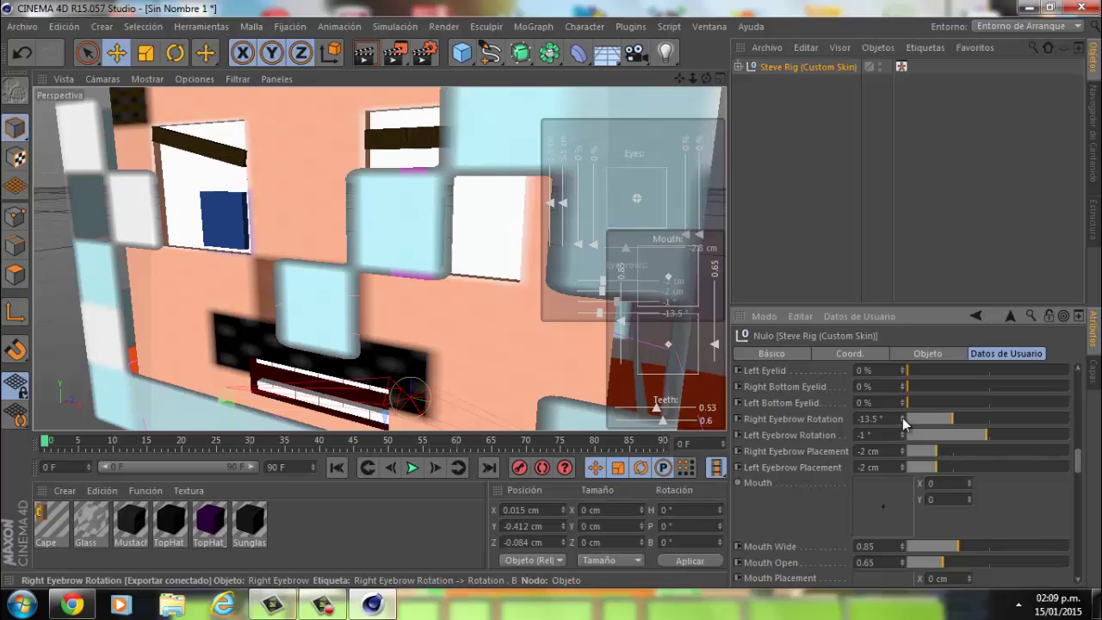
{"action": "left_click", "coordinate": [902, 416]}
{"action": "left_click", "coordinate": [901, 415]}
{"action": "left_click", "coordinate": [901, 416]}
{"action": "left_click", "coordinate": [901, 416]}
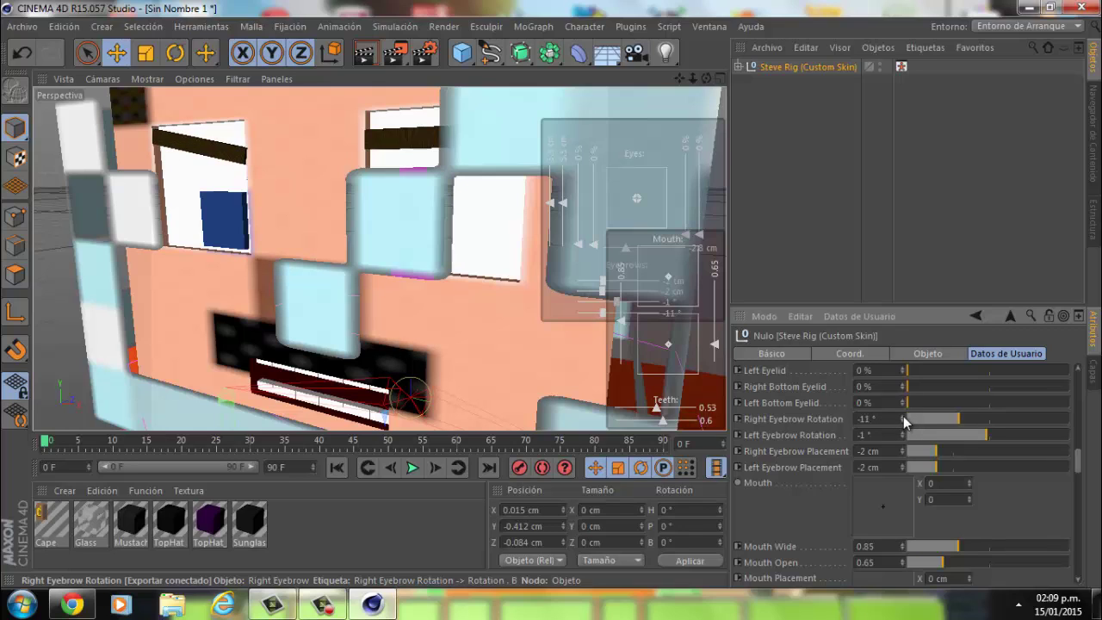
{"action": "left_click", "coordinate": [902, 432]}
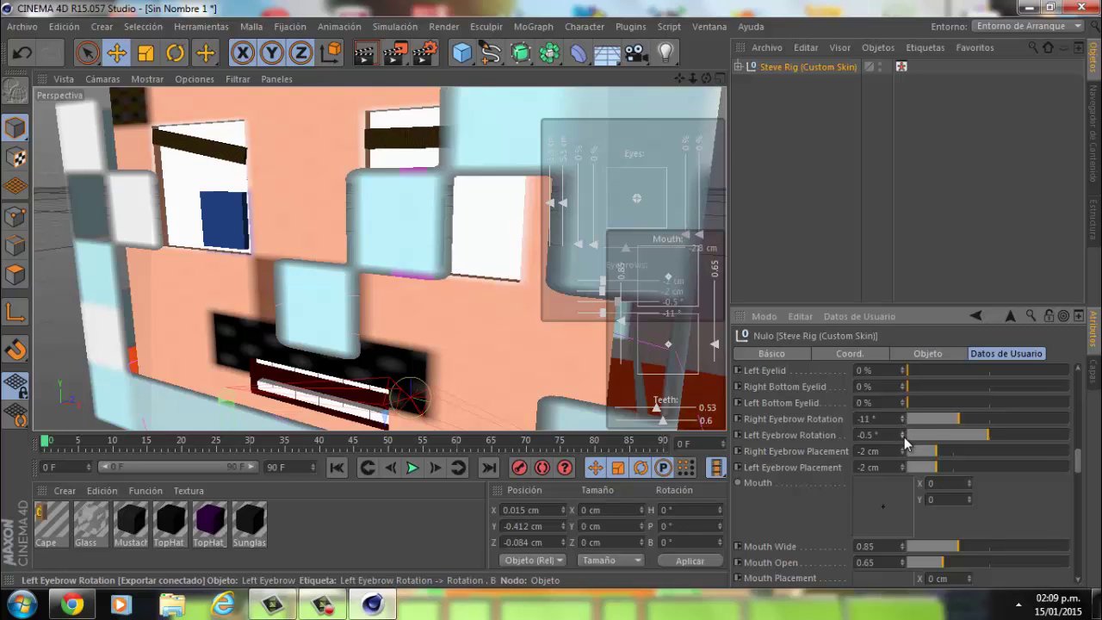
{"action": "left_click_drag", "start_coordinate": [903, 435], "coordinate": [904, 441]}
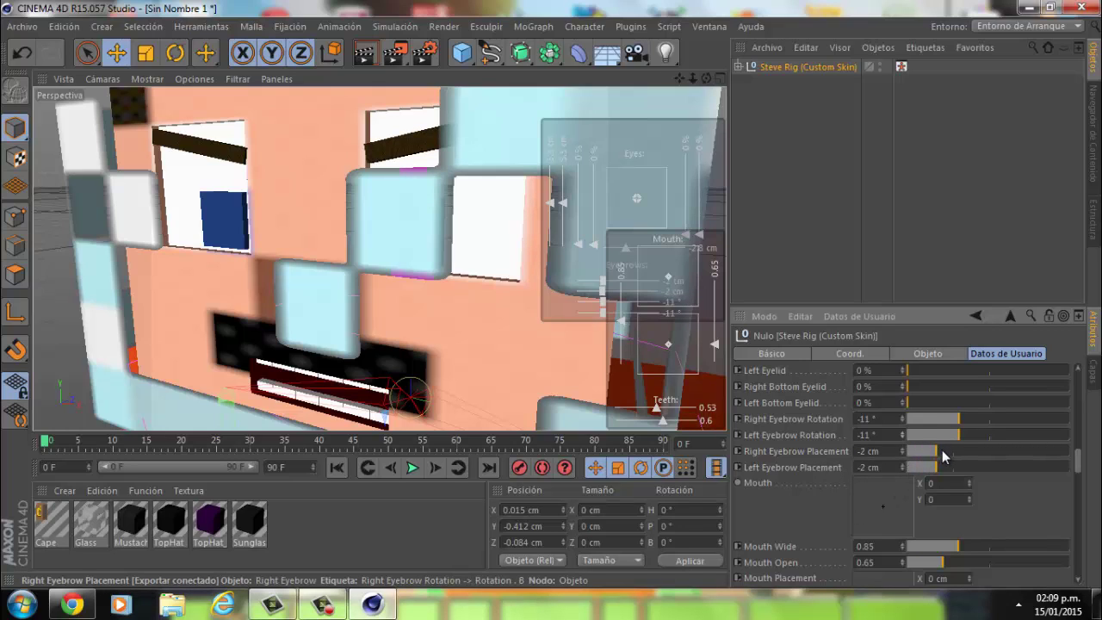
Set the right and left eyebrow placements to 3.4 cm
{"action": "left_click_drag", "start_coordinate": [934, 451], "coordinate": [983, 451]}
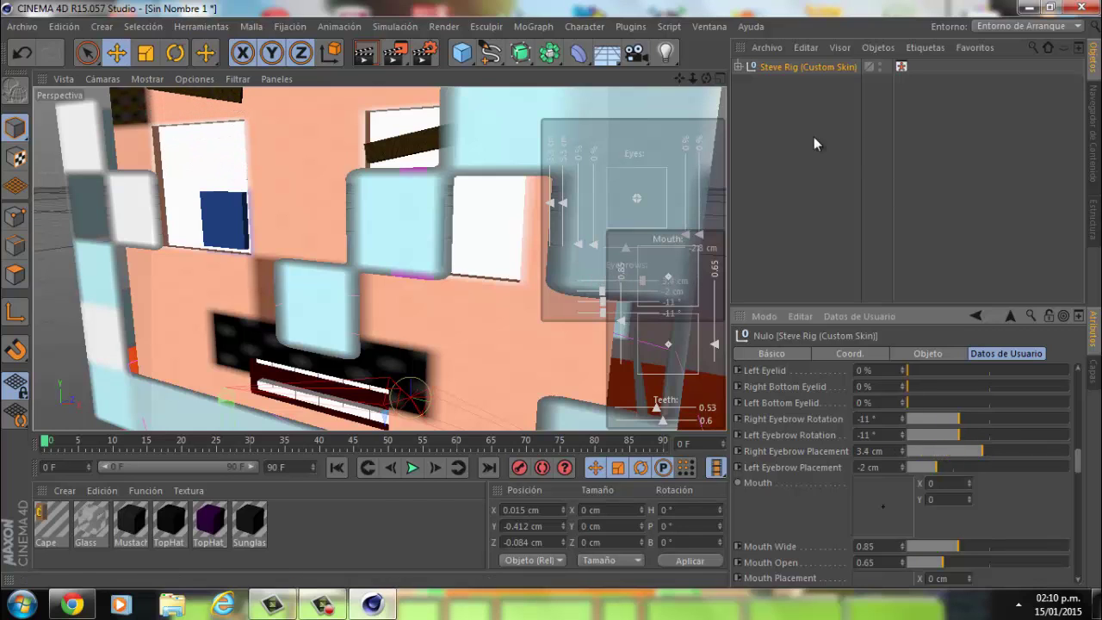
{"action": "left_click_drag", "start_coordinate": [325, 181], "coordinate": [347, 164], "text": "alt"}
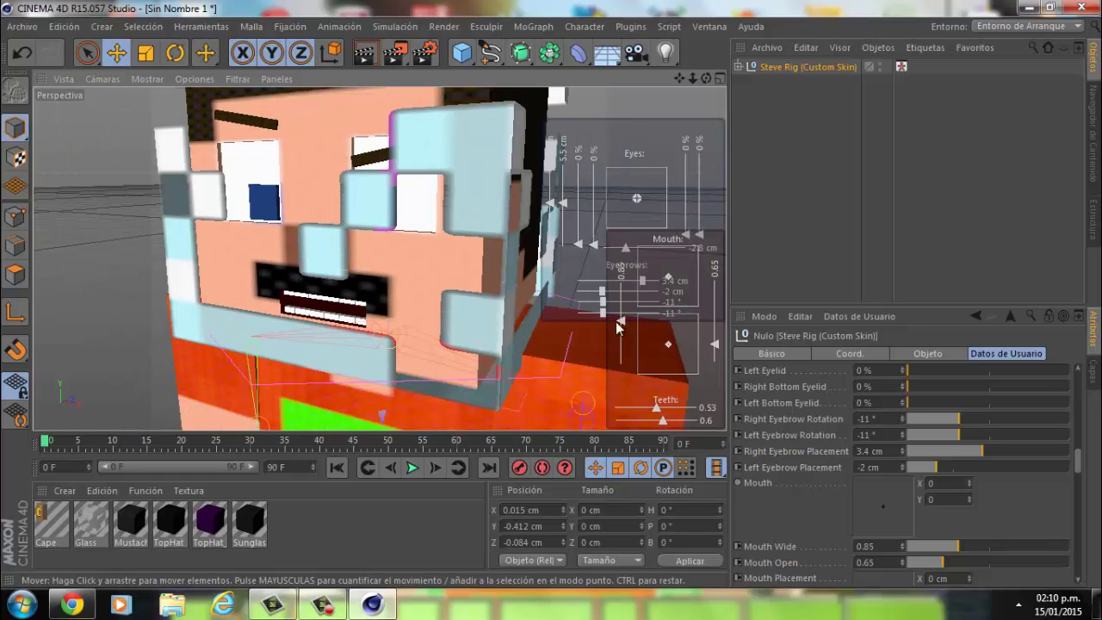
{"action": "left_click", "coordinate": [887, 469]}
{"action": "type", "text": "3"}
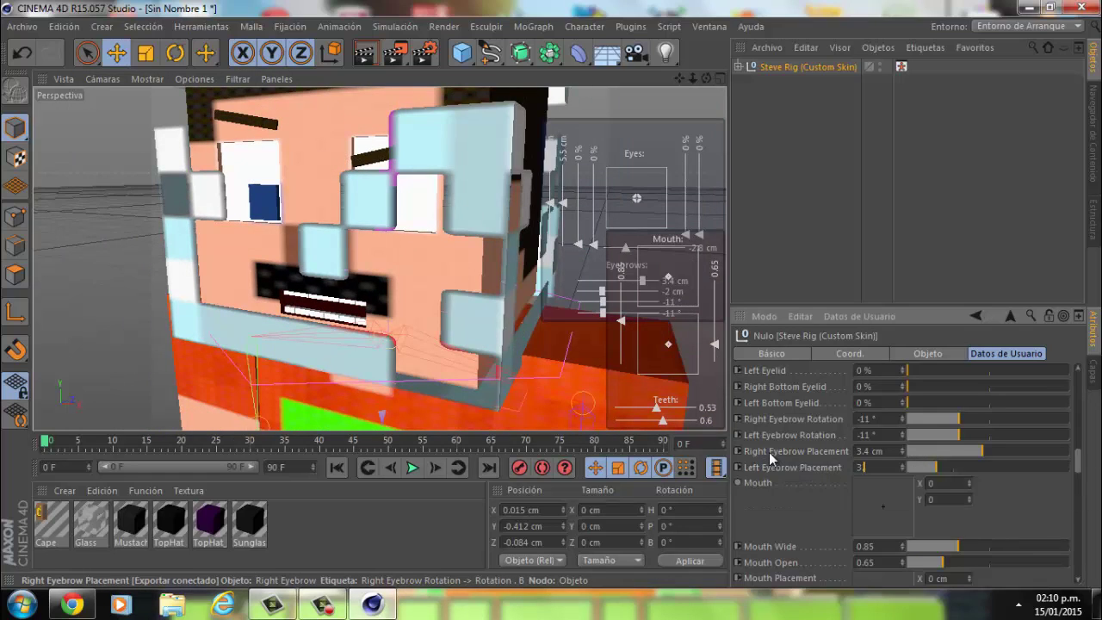
{"action": "type", "text": ".4"}
{"action": "key", "text": "Return"}
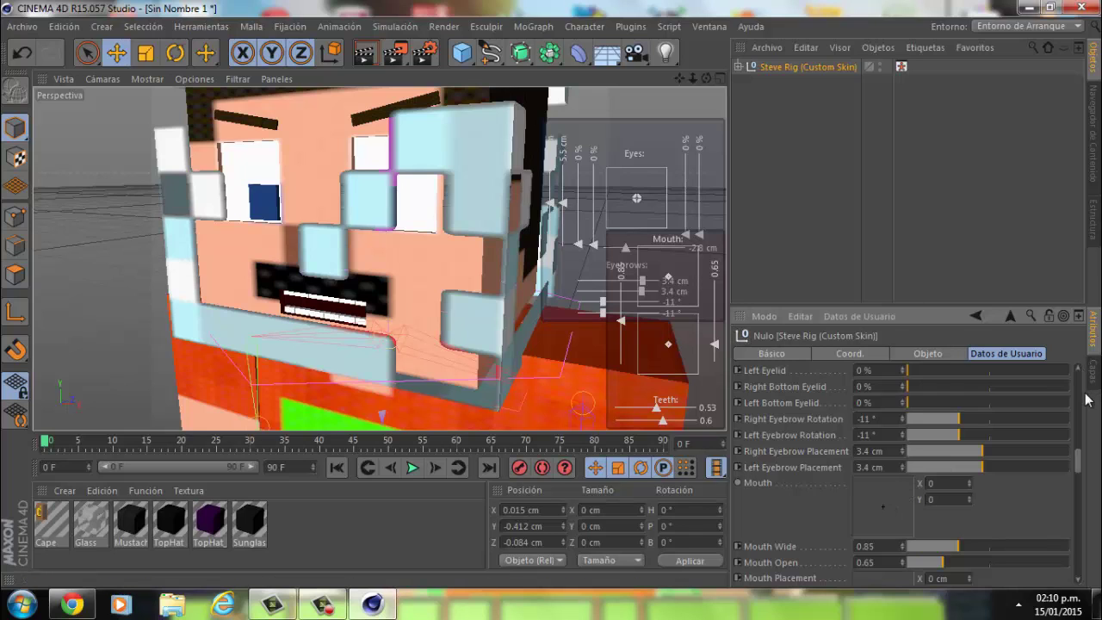
{"action": "scroll", "coordinate": [1077, 460], "scroll_direction": "down", "scroll_amount": 2}
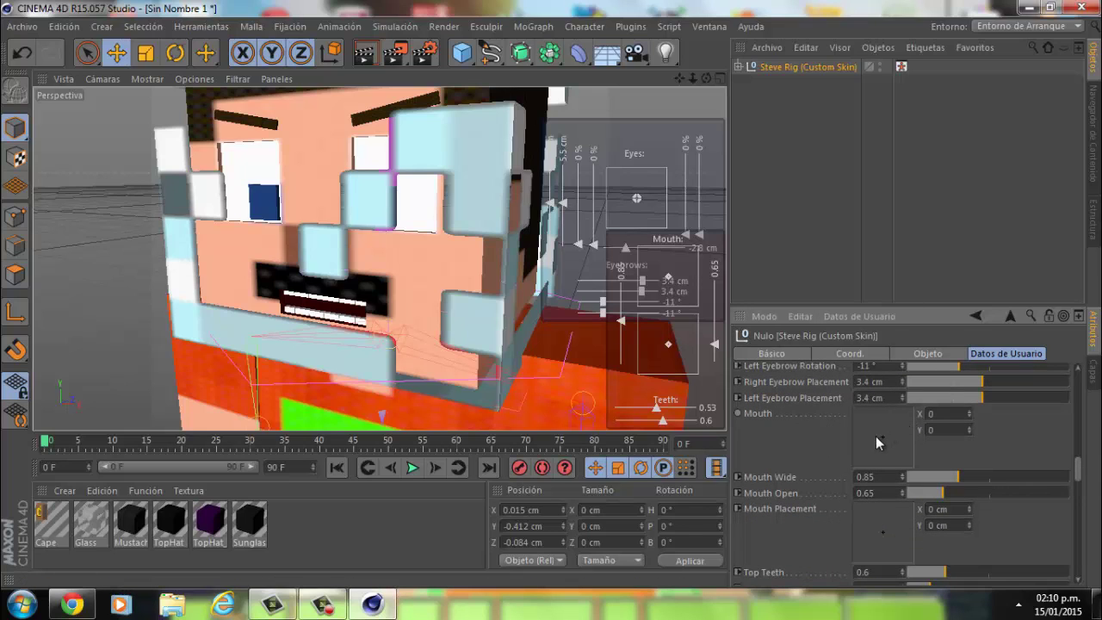
Shape the mouth to 1.47 wide, 1.7 cm placement and Mouth Open 1.4
{"action": "left_click_drag", "start_coordinate": [884, 433], "coordinate": [892, 390]}
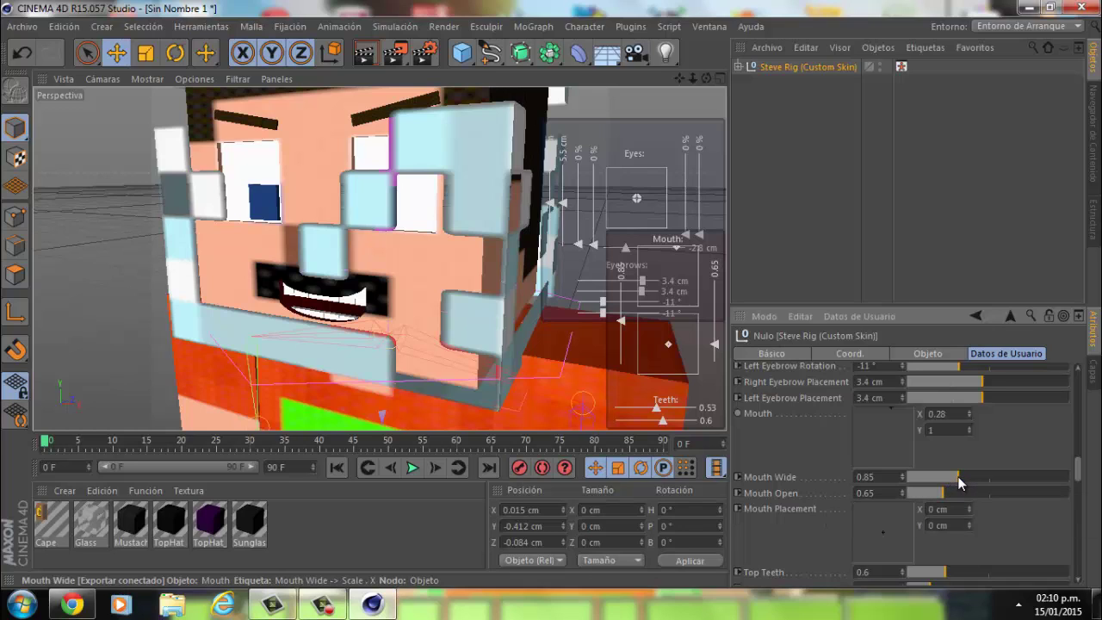
{"action": "left_click_drag", "start_coordinate": [960, 484], "coordinate": [1000, 473]}
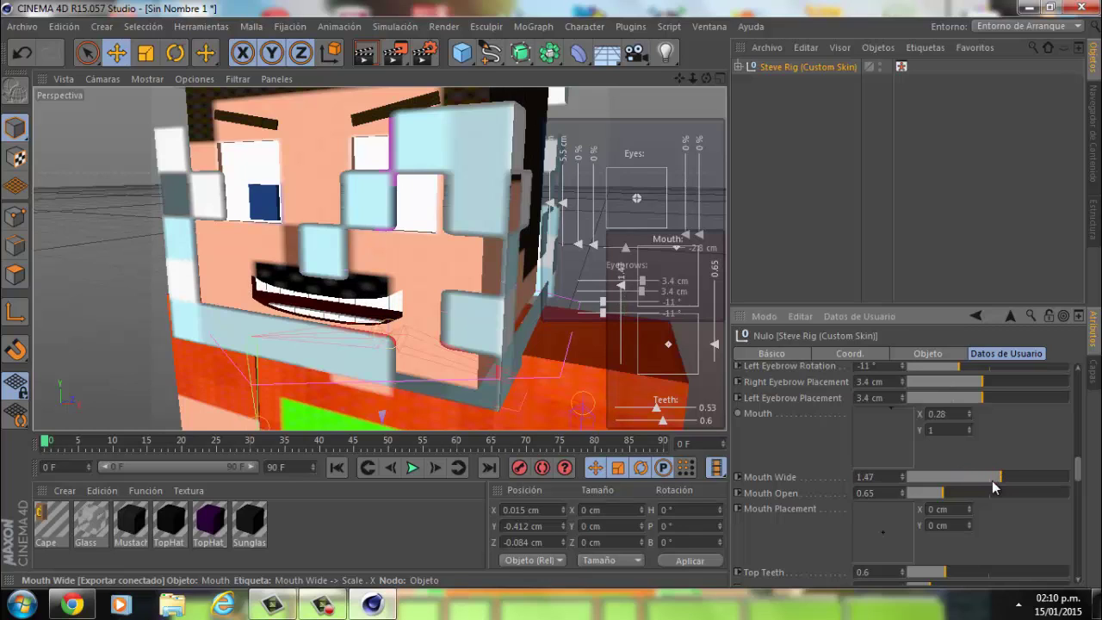
{"action": "left_click_drag", "start_coordinate": [946, 492], "coordinate": [958, 495]}
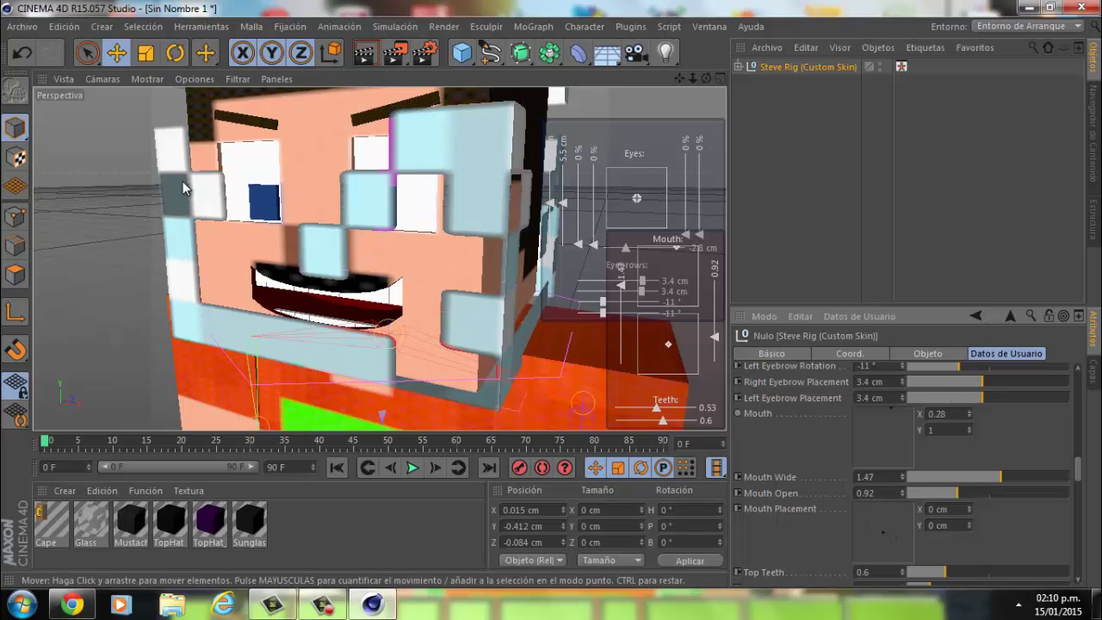
{"action": "mouse_move", "coordinate": [900, 527]}
{"action": "left_mouse_down"}
{"action": "mouse_move", "coordinate": [861, 508]}
{"action": "mouse_move", "coordinate": [870, 526]}
{"action": "left_mouse_up"}
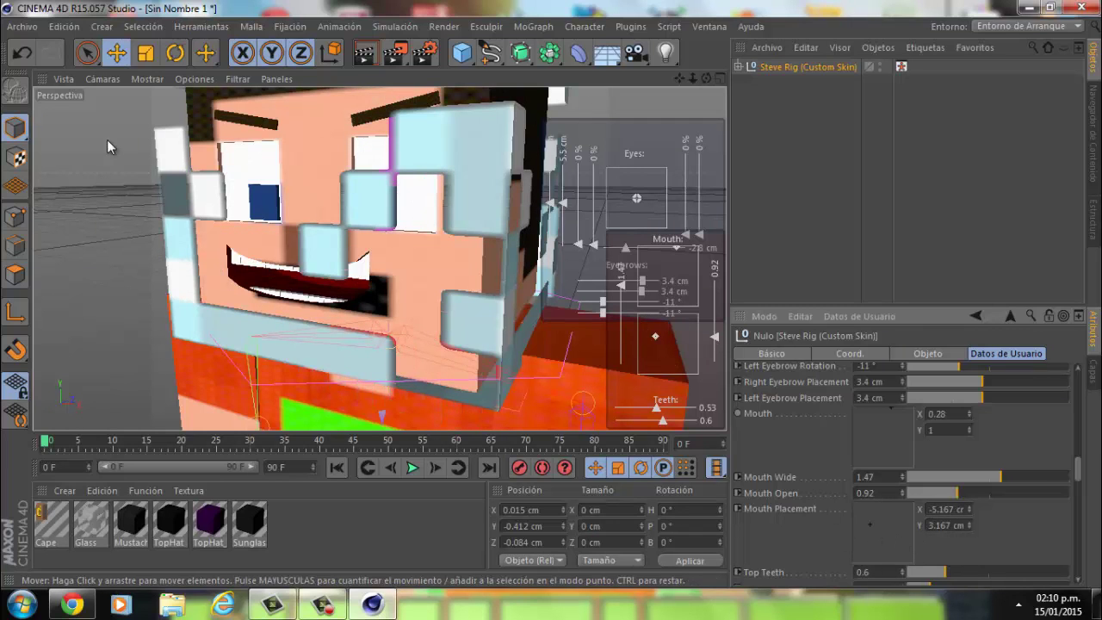
{"action": "left_click", "coordinate": [20, 54]}
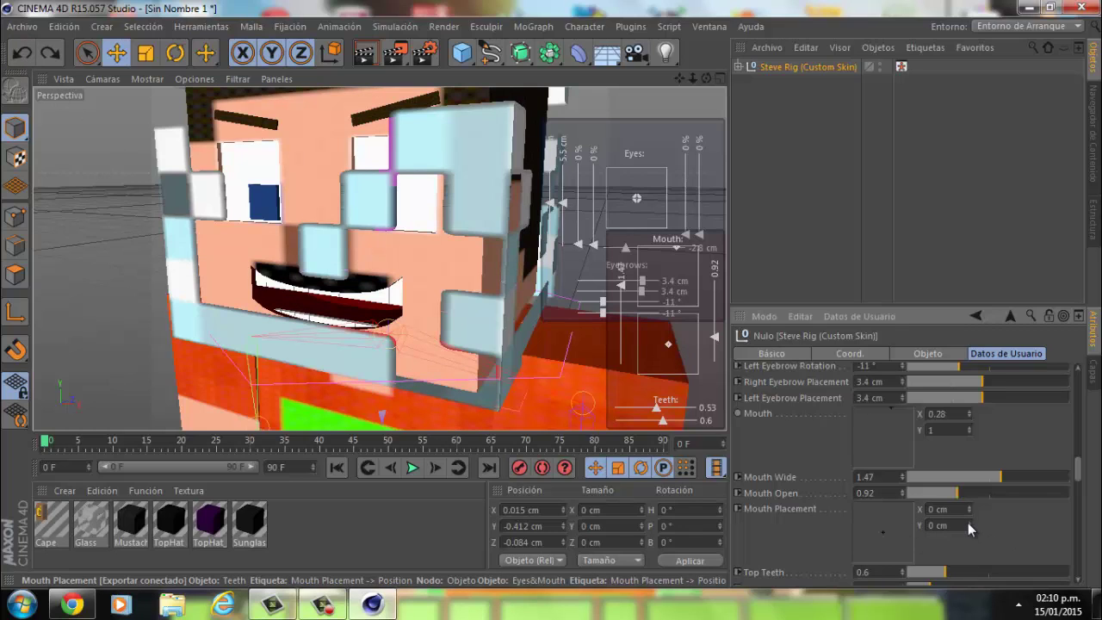
{"action": "left_click_drag", "start_coordinate": [967, 522], "coordinate": [975, 490]}
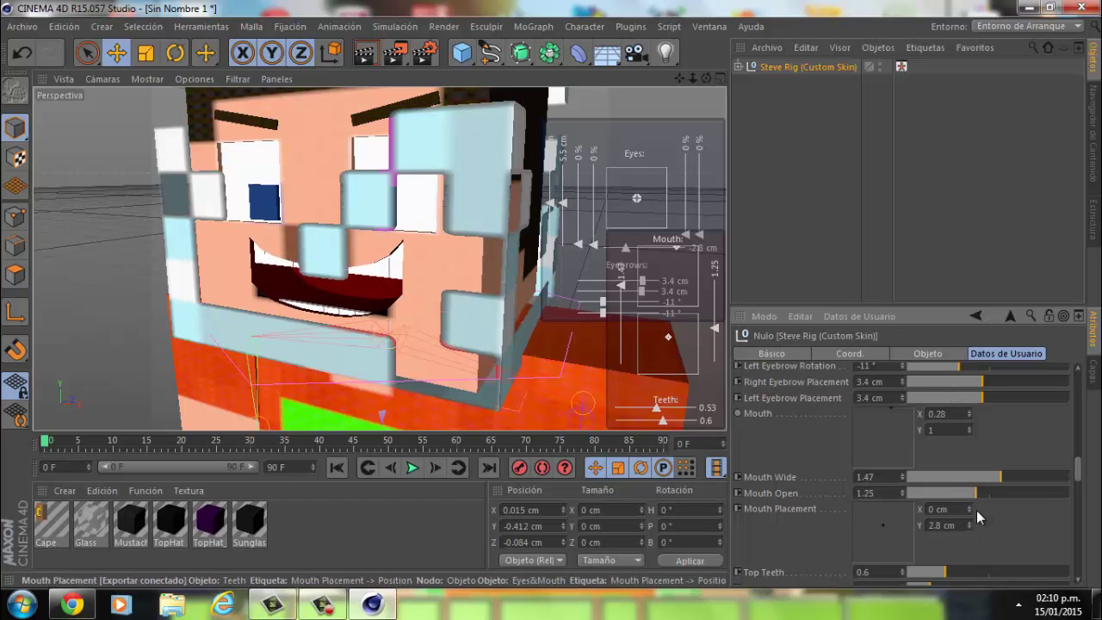
{"action": "left_click_drag", "start_coordinate": [968, 527], "coordinate": [968, 527]}
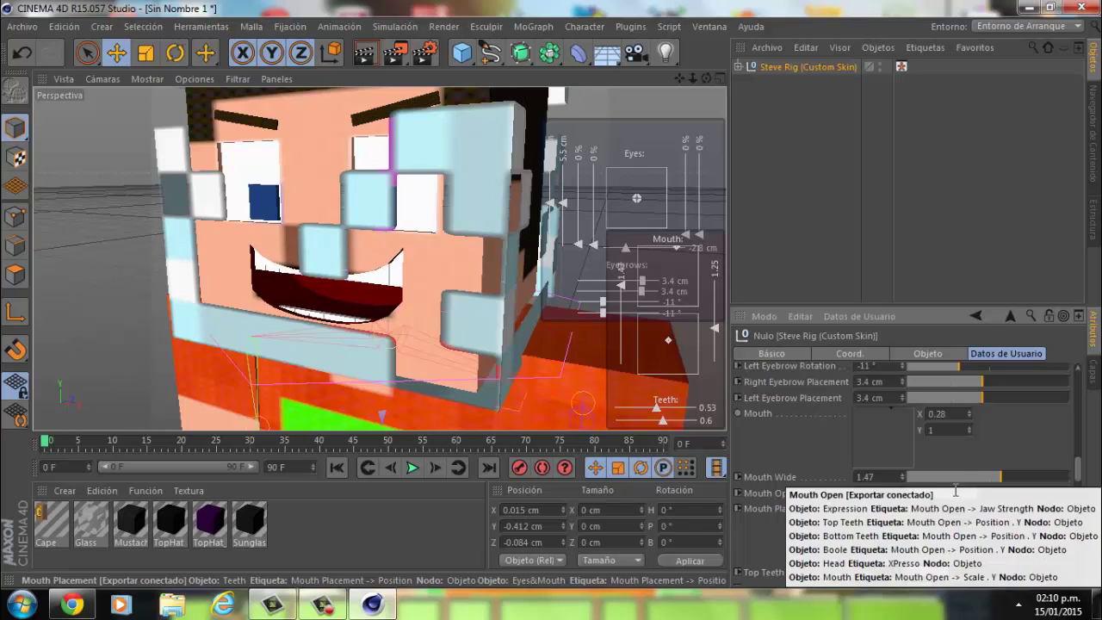
{"action": "left_click_drag", "start_coordinate": [996, 484], "coordinate": [985, 500]}
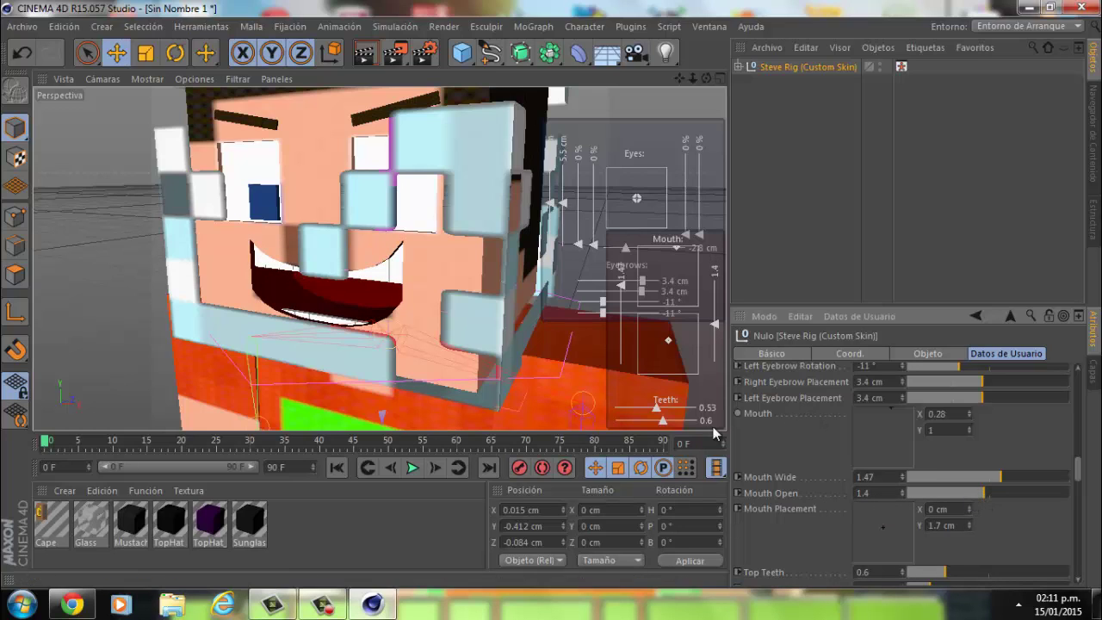
{"action": "scroll", "coordinate": [824, 473], "scroll_direction": "down", "scroll_amount": 3}
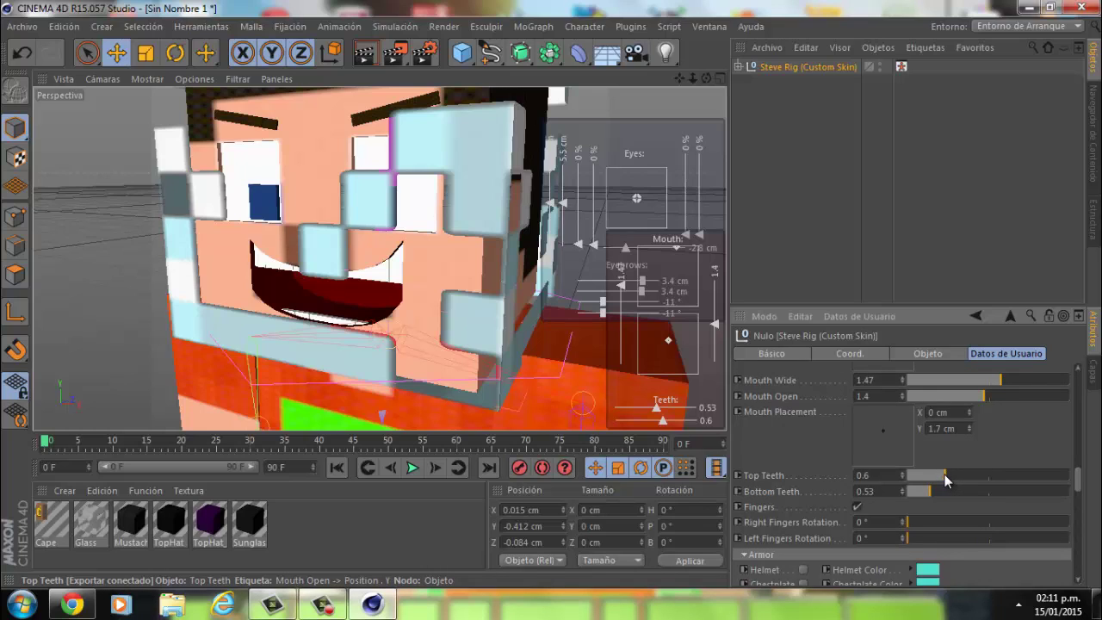
Set Top Teeth to 0.65 and Bottom Teeth to 0.61
{"action": "mouse_move", "coordinate": [947, 479]}
{"action": "left_mouse_down"}
{"action": "mouse_move", "coordinate": [939, 492]}
{"action": "mouse_move", "coordinate": [956, 487]}
{"action": "left_mouse_up"}
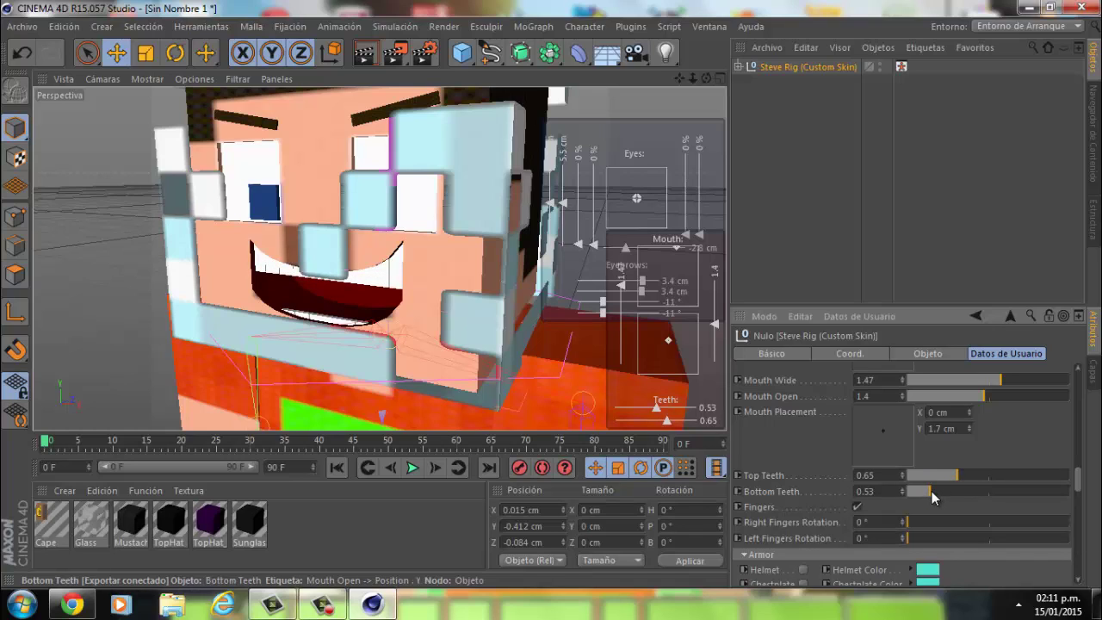
{"action": "left_click_drag", "start_coordinate": [929, 491], "coordinate": [953, 490]}
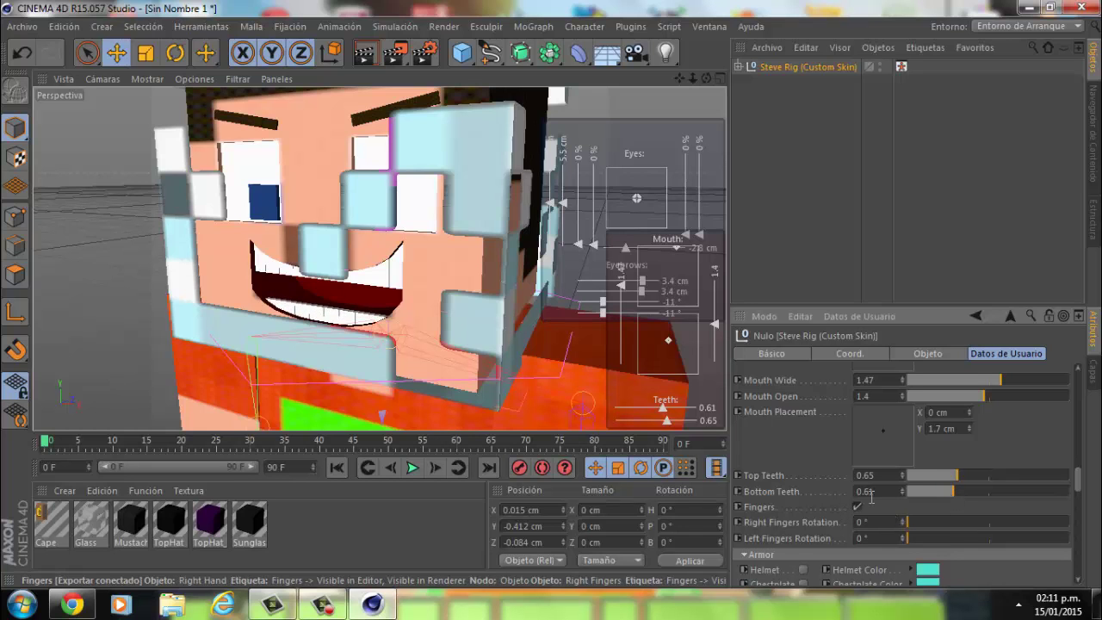
{"action": "scroll", "coordinate": [541, 256], "scroll_direction": "down", "scroll_amount": 5}
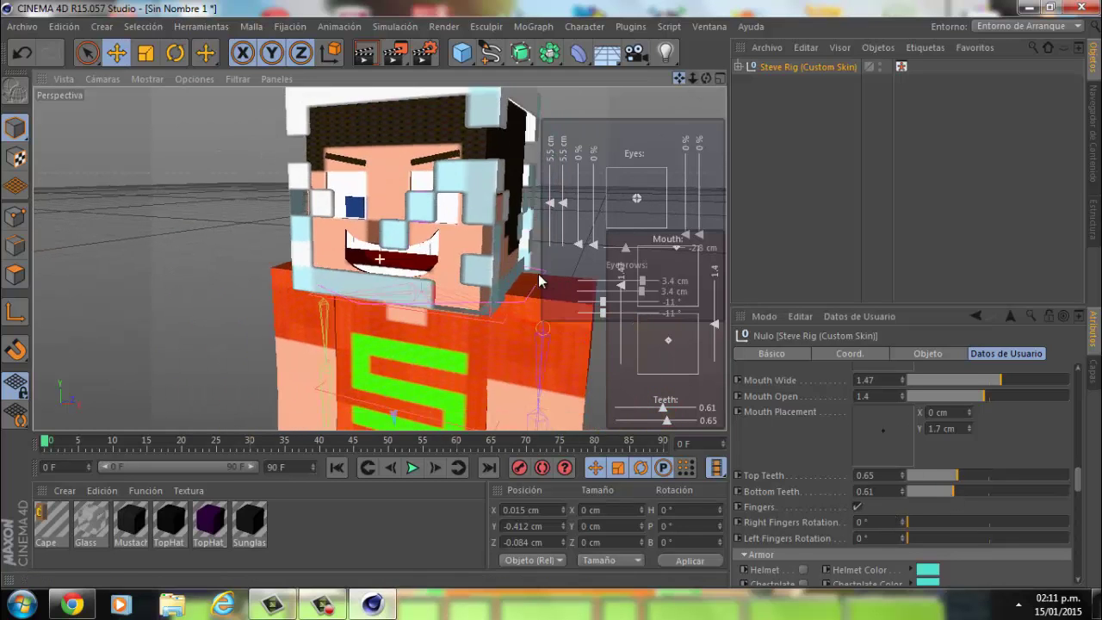
{"action": "scroll", "coordinate": [552, 288], "scroll_direction": "up", "scroll_amount": 5}
{"action": "middle_click_drag", "start_coordinate": [552, 288], "coordinate": [432, 239], "text": "alt"}
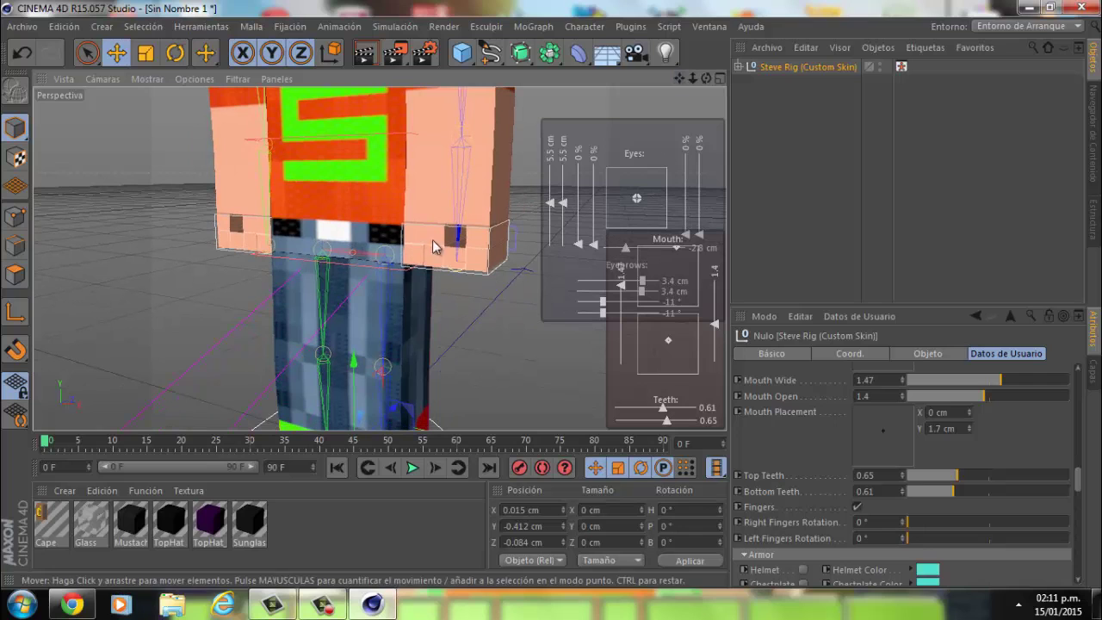
Toggle the Fingers option in User Data, leaving it unchecked
{"action": "left_click", "coordinate": [856, 507]}
{"action": "left_click", "coordinate": [856, 507]}
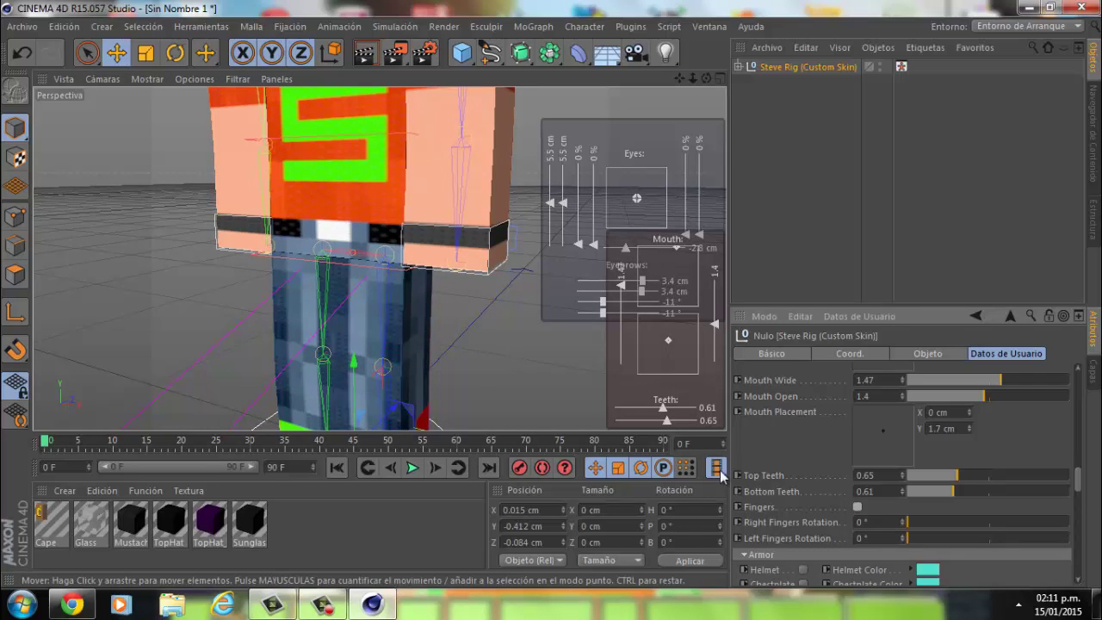
{"action": "scroll", "coordinate": [776, 463], "scroll_direction": "down", "scroll_amount": 3}
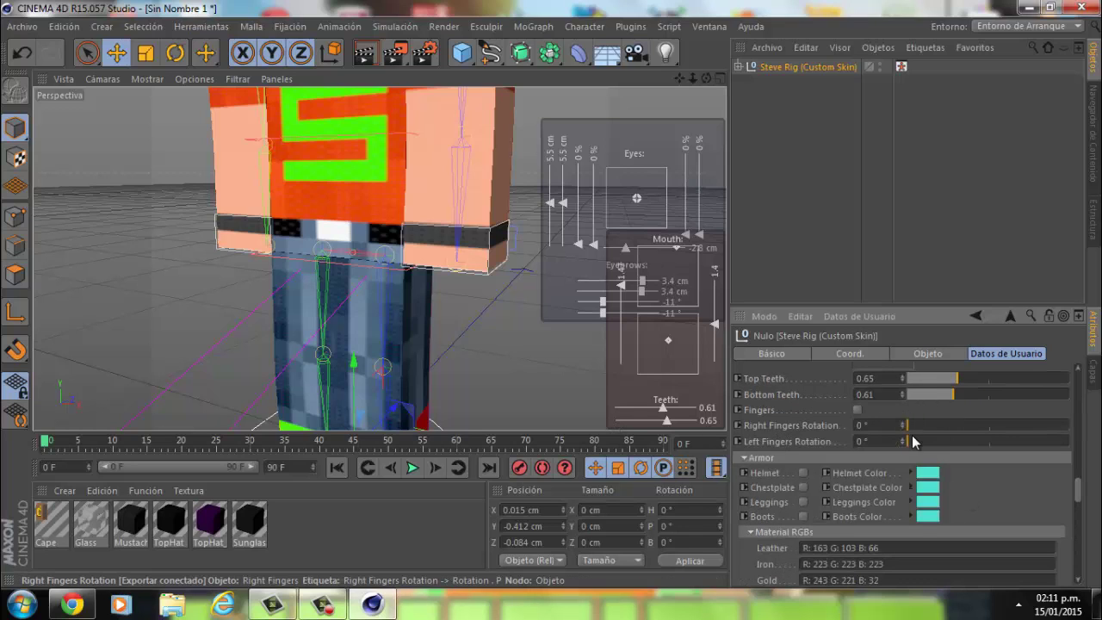
{"action": "left_click", "coordinate": [856, 410]}
{"action": "mouse_move", "coordinate": [911, 425]}
{"action": "left_mouse_down"}
{"action": "mouse_move", "coordinate": [980, 428]}
{"action": "mouse_move", "coordinate": [905, 425]}
{"action": "left_mouse_up"}
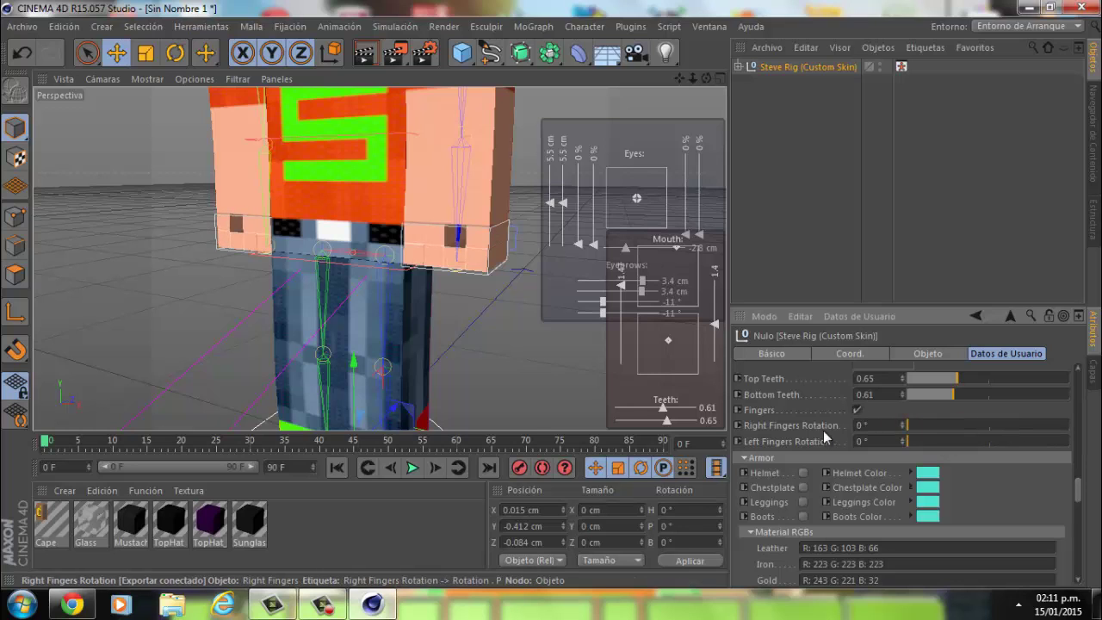
{"action": "left_click", "coordinate": [857, 410]}
{"action": "scroll", "coordinate": [773, 415], "scroll_direction": "down", "scroll_amount": 3}
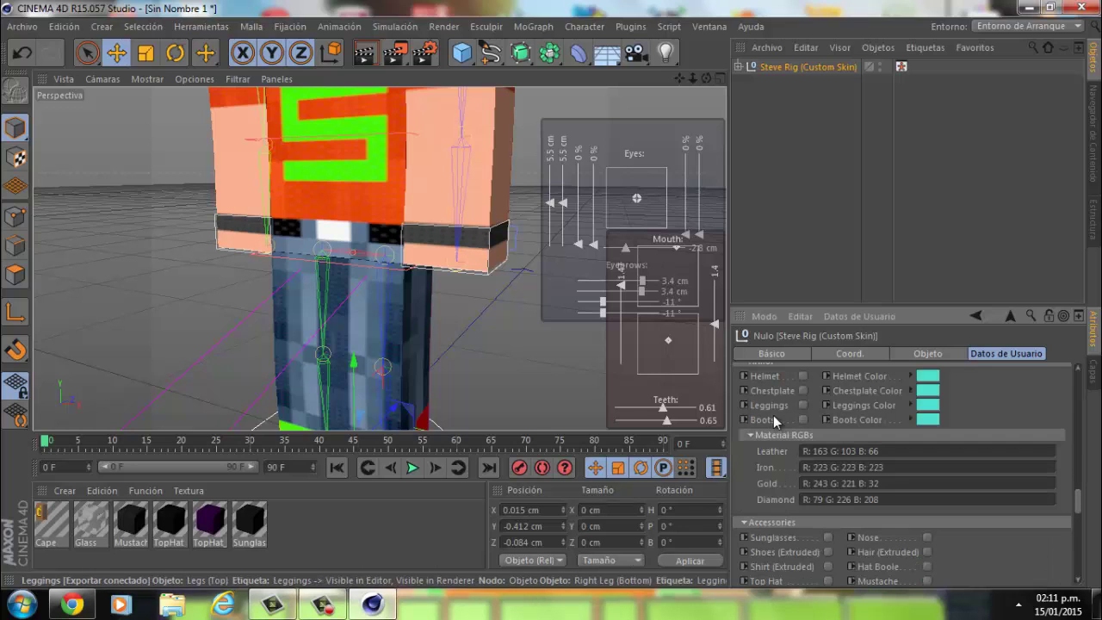
Toggle Helmet, Chestplate and Leggings armour on and off, leaving Steve unarmoured
{"action": "left_click", "coordinate": [803, 376]}
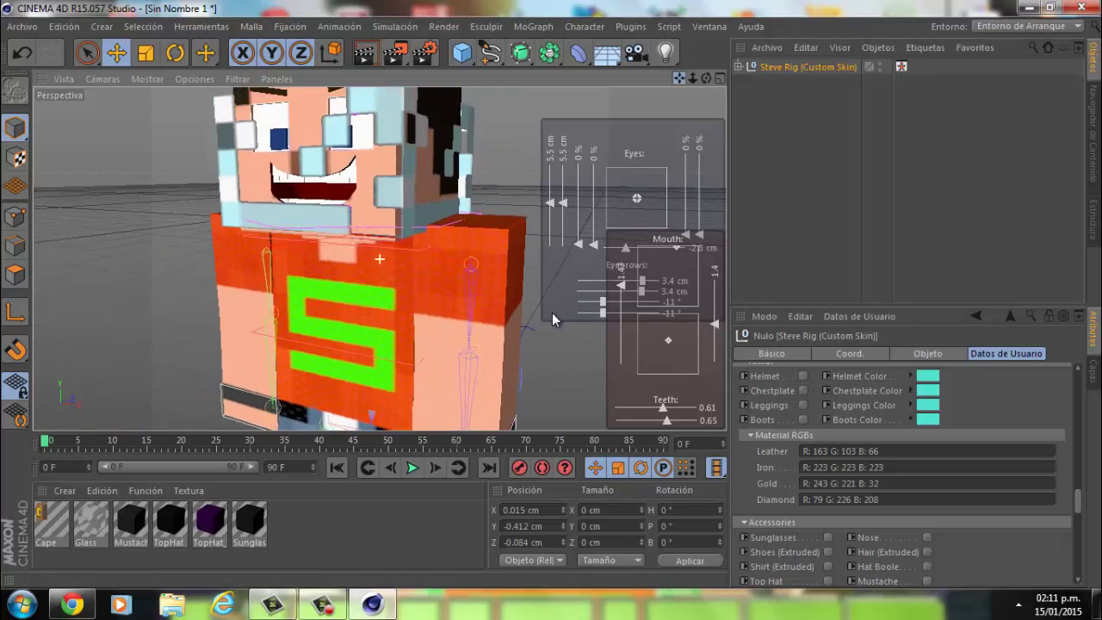
{"action": "left_click", "coordinate": [803, 377]}
{"action": "left_click", "coordinate": [803, 376]}
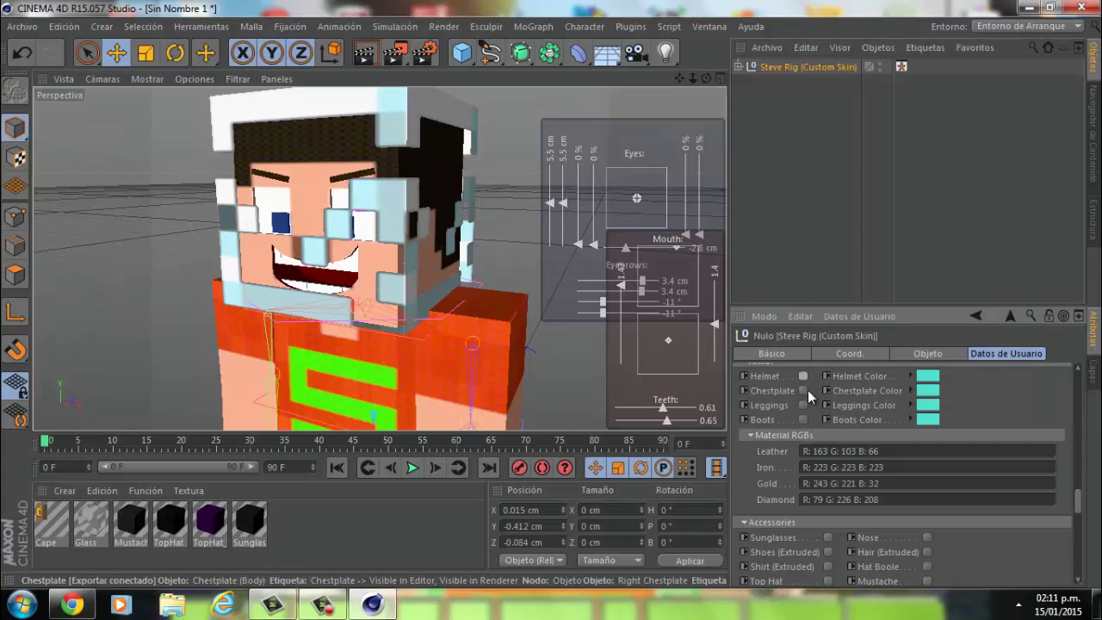
{"action": "left_click", "coordinate": [803, 391]}
{"action": "left_click", "coordinate": [803, 391]}
{"action": "left_click", "coordinate": [804, 404]}
{"action": "left_click", "coordinate": [804, 404]}
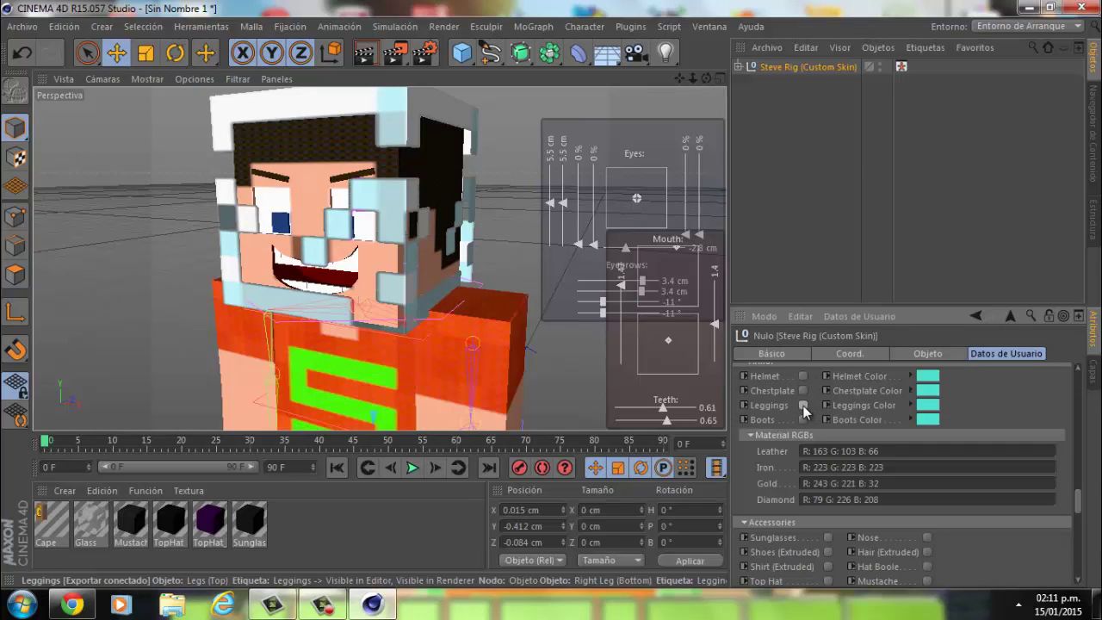
{"action": "left_click_drag", "start_coordinate": [679, 78], "coordinate": [555, 279]}
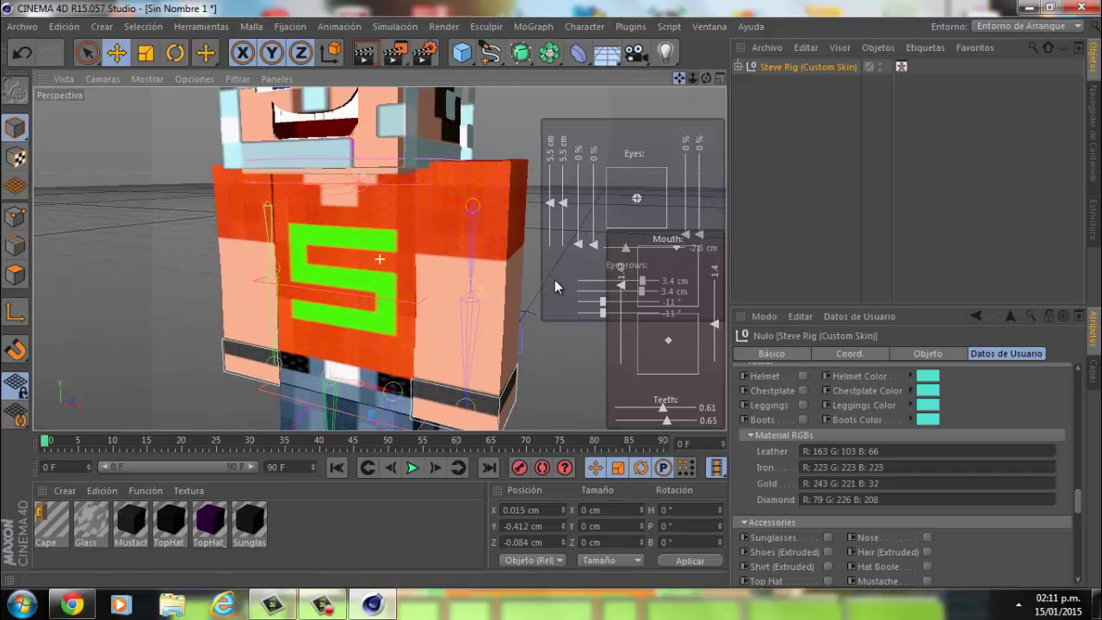
{"action": "scroll", "coordinate": [763, 502], "scroll_direction": "down", "scroll_amount": 3}
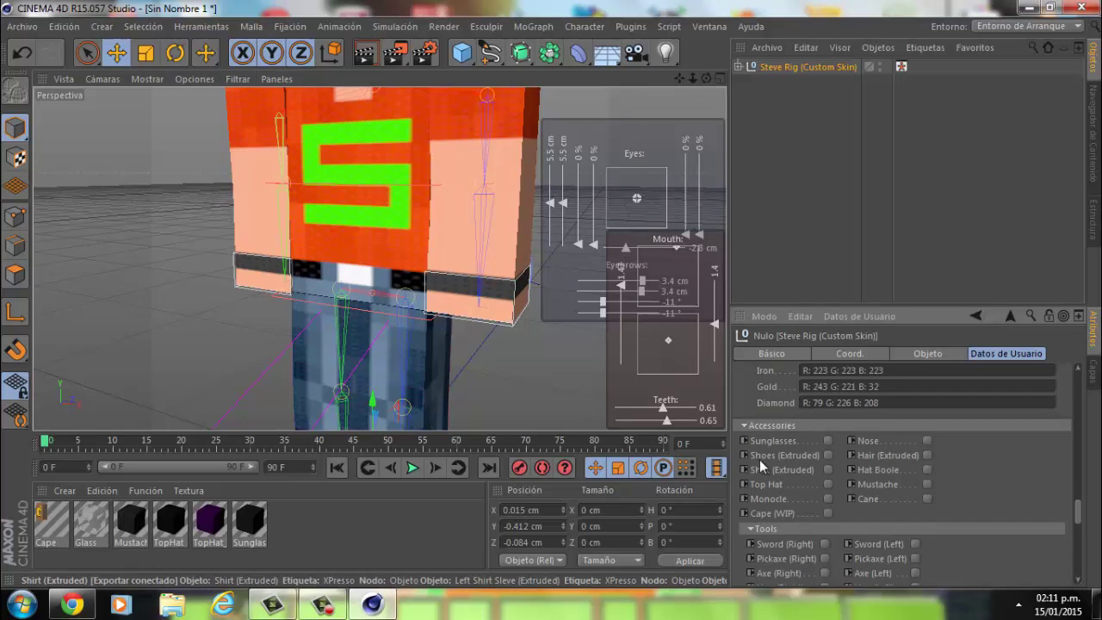
Try the Sunglasses accessory on Steve's face, then remove it
{"action": "left_click", "coordinate": [827, 441]}
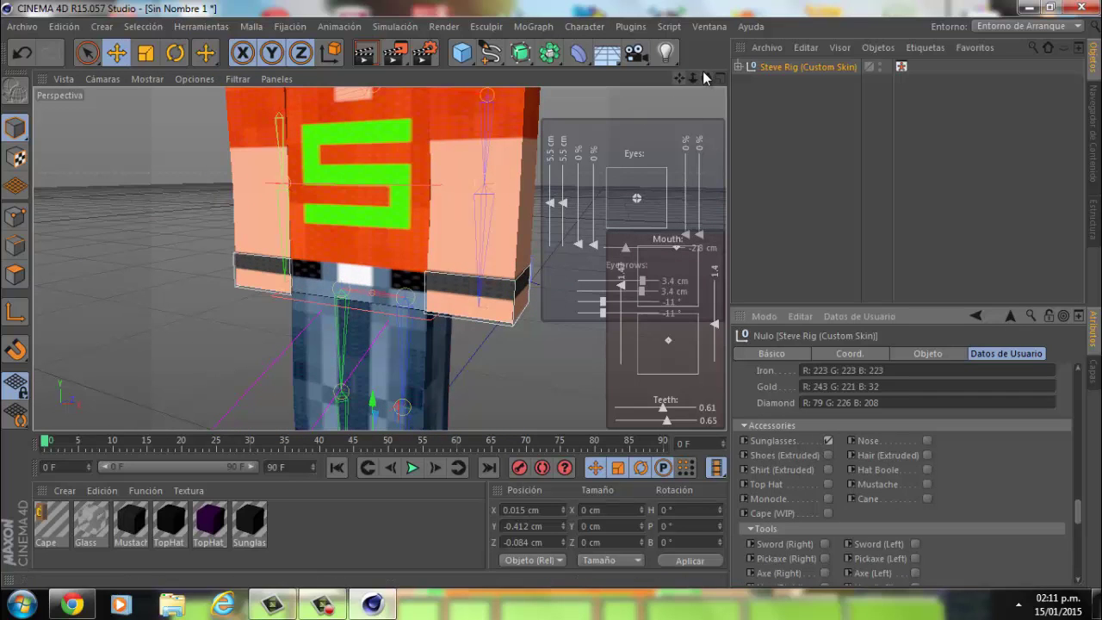
{"action": "left_click_drag", "start_coordinate": [704, 73], "coordinate": [686, 80]}
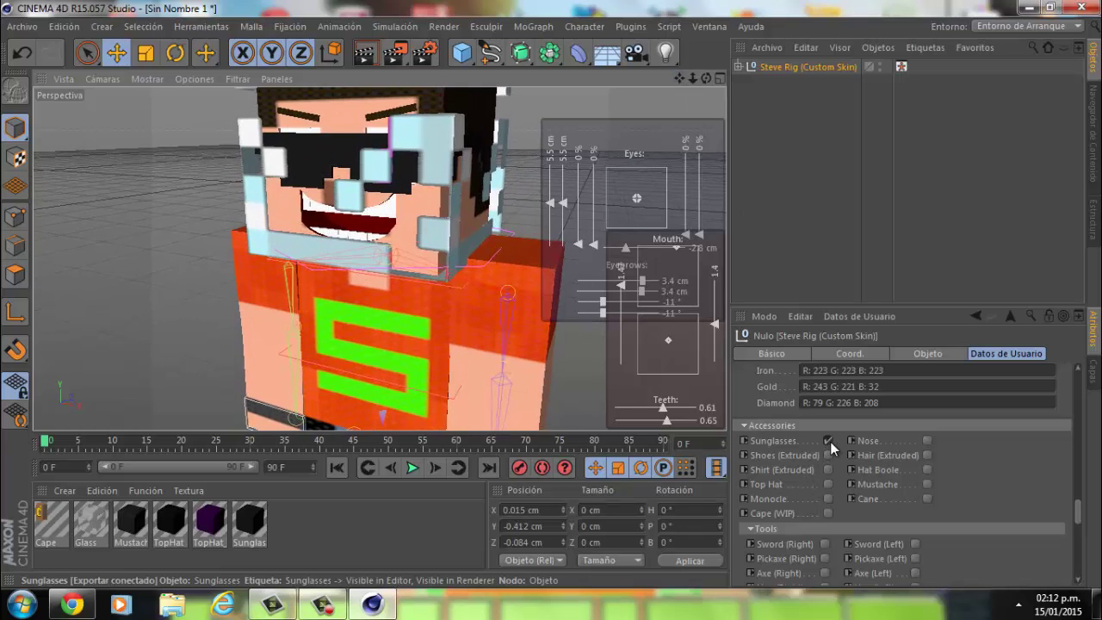
{"action": "left_click", "coordinate": [829, 441]}
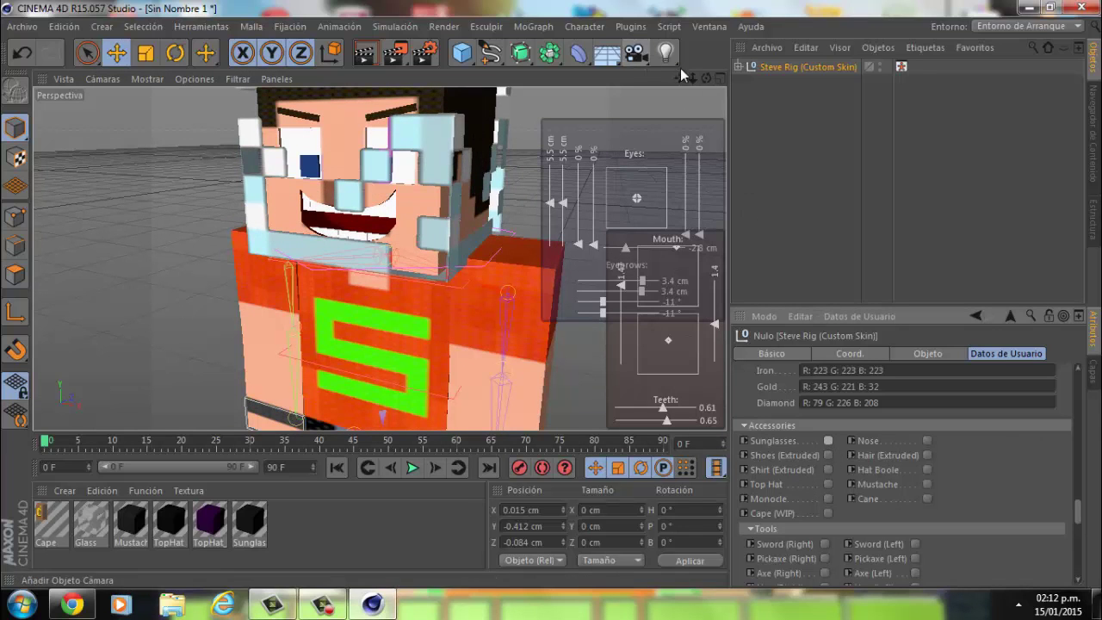
Enable Shoes (Extruded) and Shirt (Extruded) on Steve
{"action": "left_click_drag", "start_coordinate": [680, 79], "coordinate": [453, 413]}
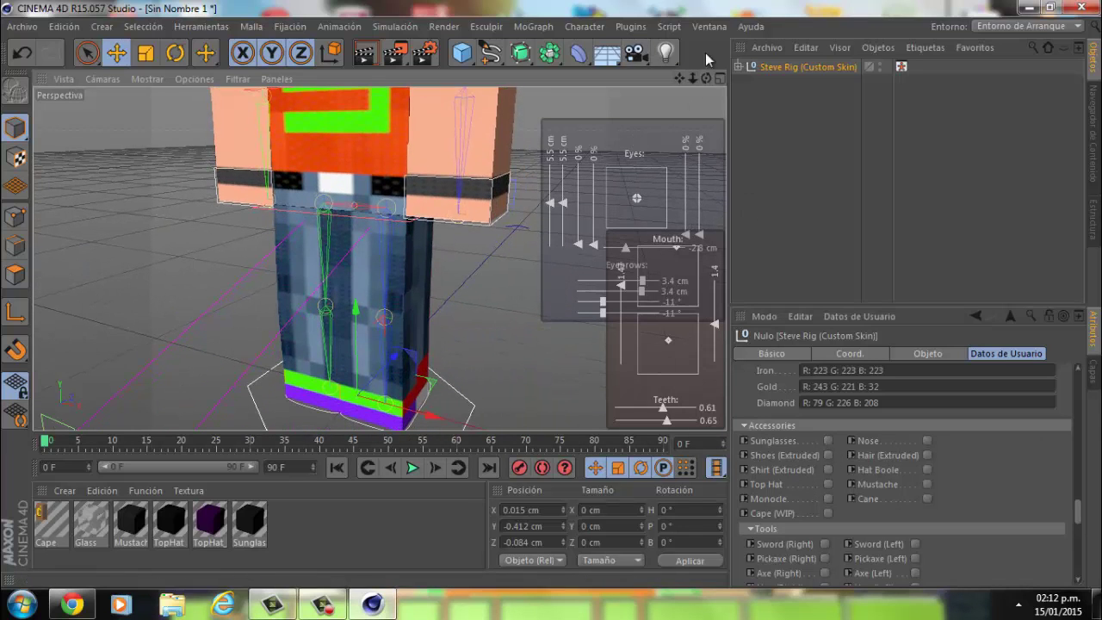
{"action": "left_click_drag", "start_coordinate": [676, 82], "coordinate": [471, 343]}
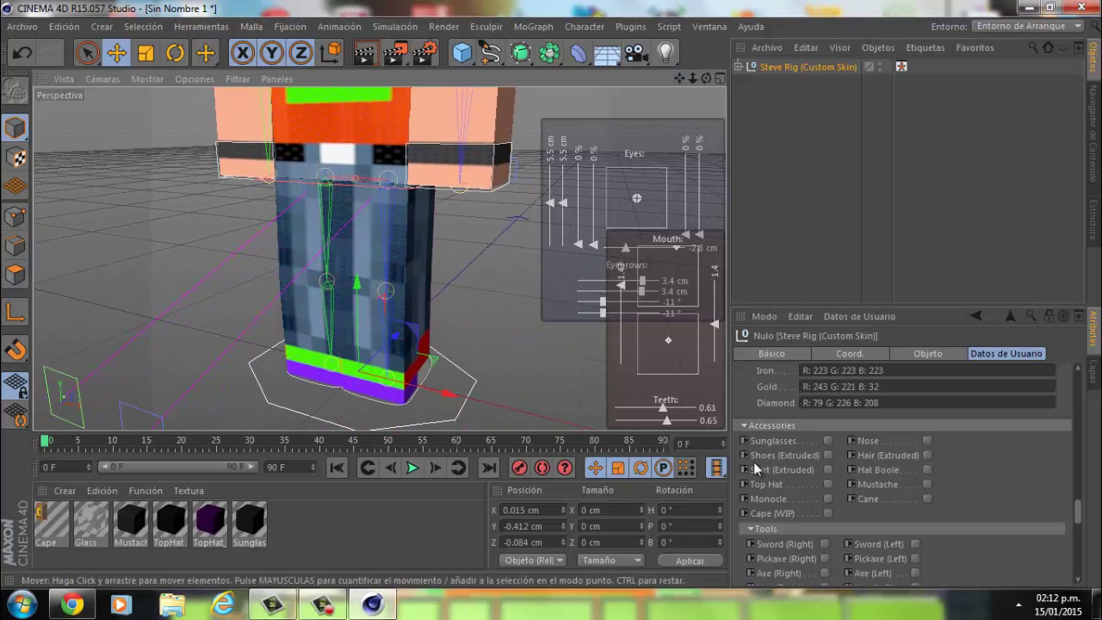
{"action": "left_click", "coordinate": [828, 454]}
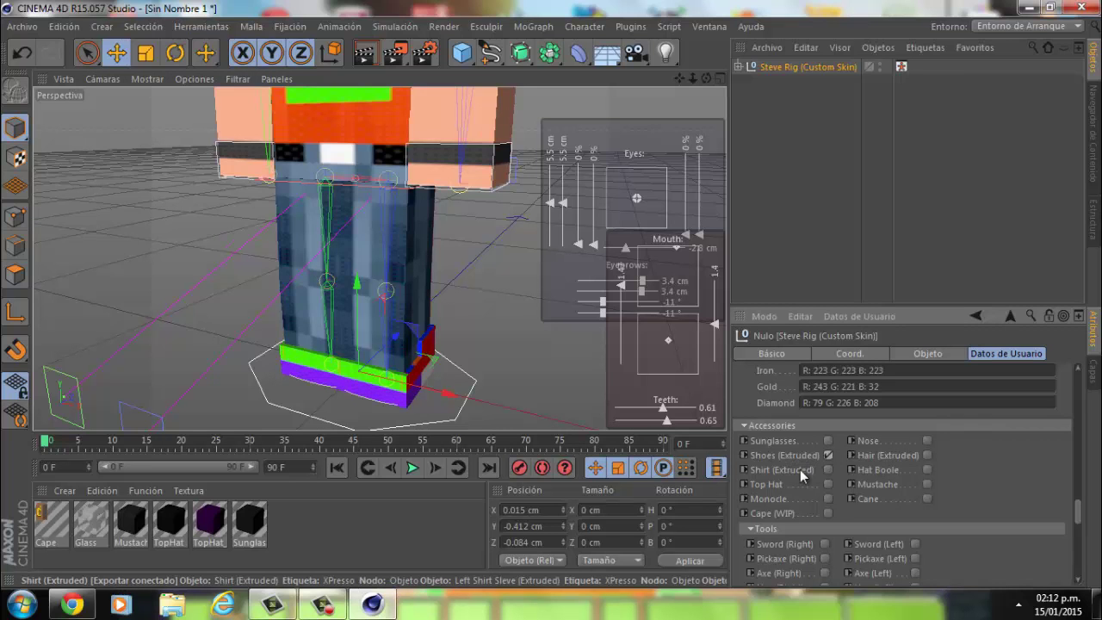
{"action": "left_click_drag", "start_coordinate": [679, 79], "coordinate": [553, 294]}
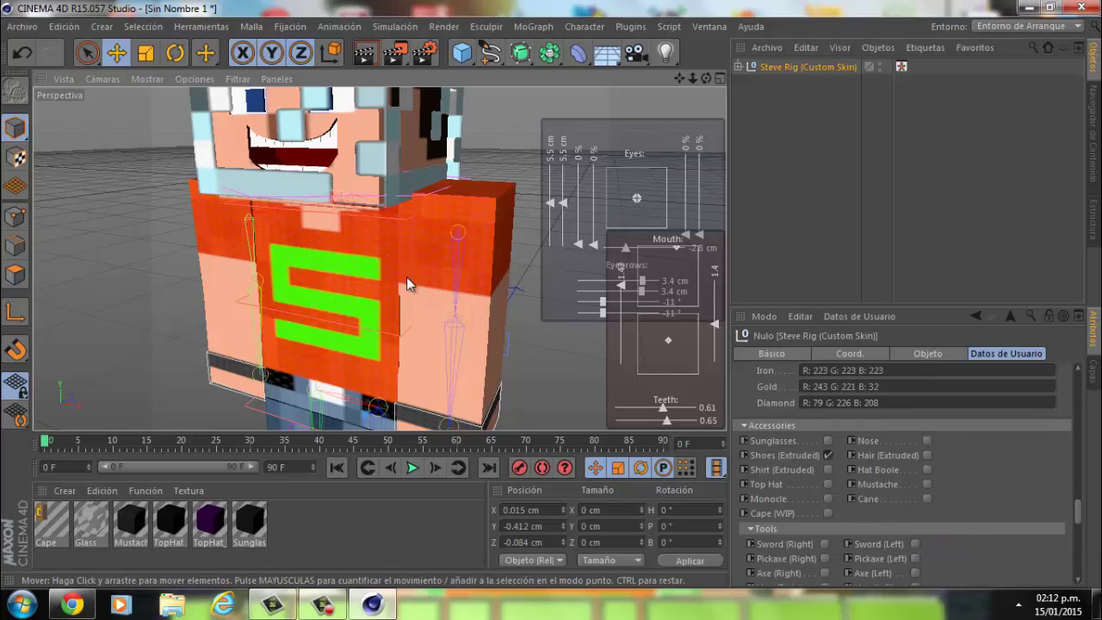
{"action": "left_click", "coordinate": [827, 469]}
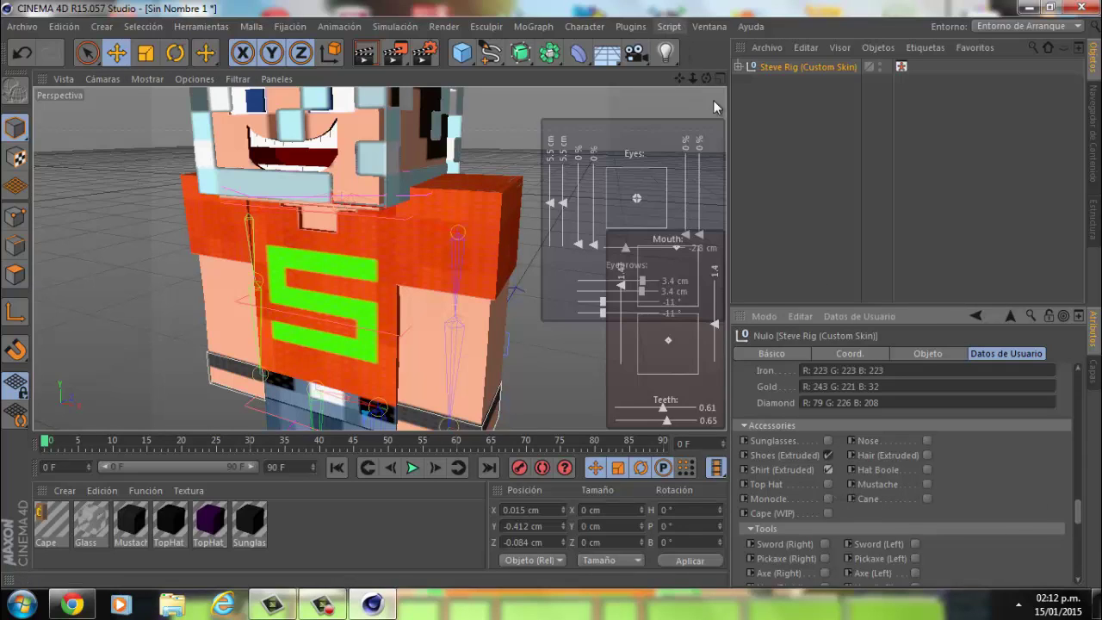
Try the Monocle and Cape (WIP), remove both, and enable the Nose accessory
{"action": "left_click", "coordinate": [827, 498]}
{"action": "left_click", "coordinate": [828, 499]}
{"action": "left_click", "coordinate": [827, 499]}
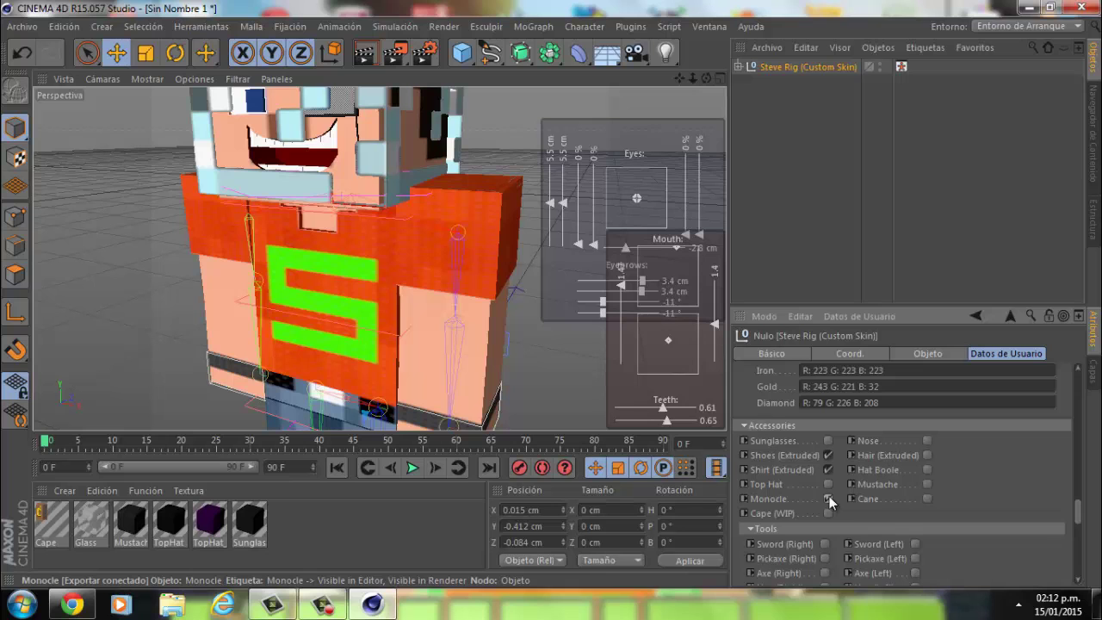
{"action": "left_click", "coordinate": [829, 496]}
{"action": "left_click", "coordinate": [826, 512]}
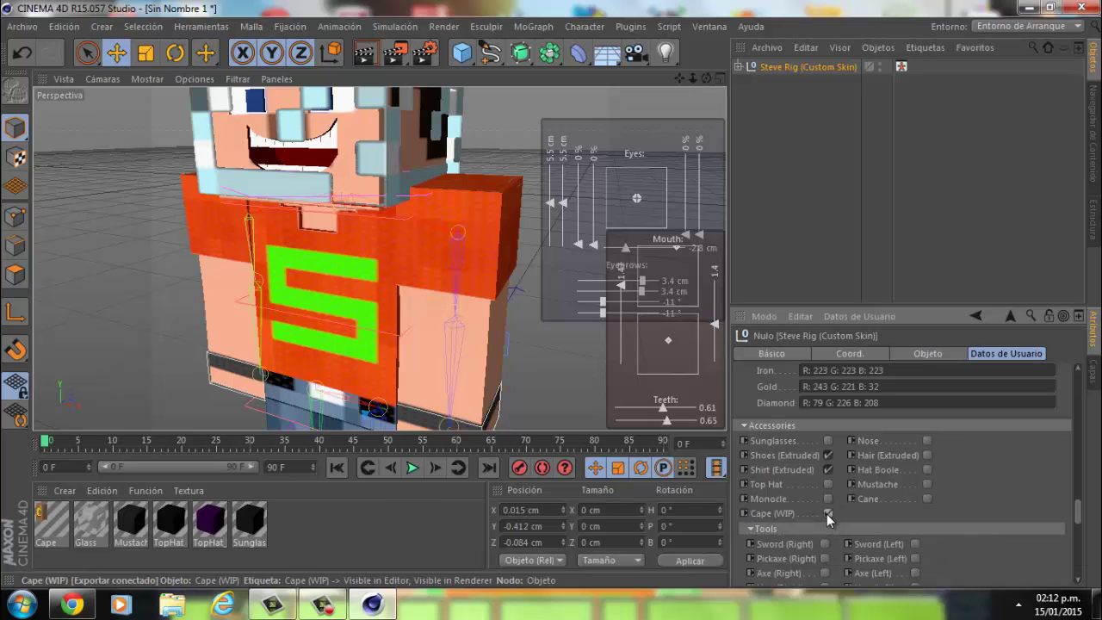
{"action": "mouse_move", "coordinate": [703, 78]}
{"action": "left_mouse_down"}
{"action": "mouse_move", "coordinate": [584, 275]}
{"action": "mouse_move", "coordinate": [552, 299]}
{"action": "left_mouse_up"}
{"action": "left_click", "coordinate": [826, 513]}
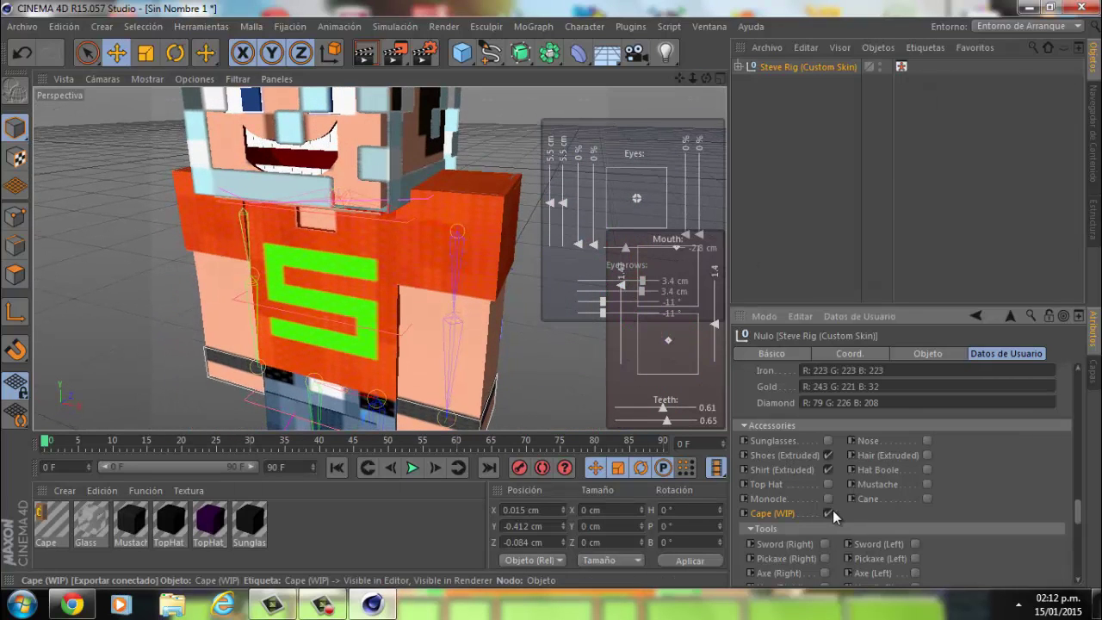
{"action": "left_click", "coordinate": [927, 440]}
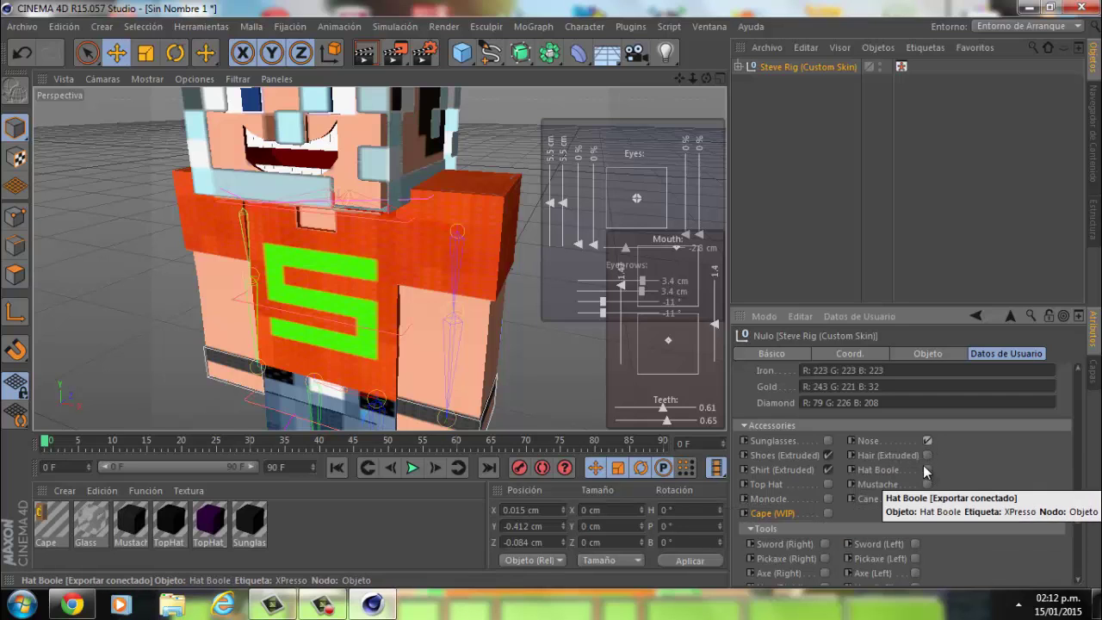
{"action": "left_click_drag", "start_coordinate": [679, 78], "coordinate": [553, 319]}
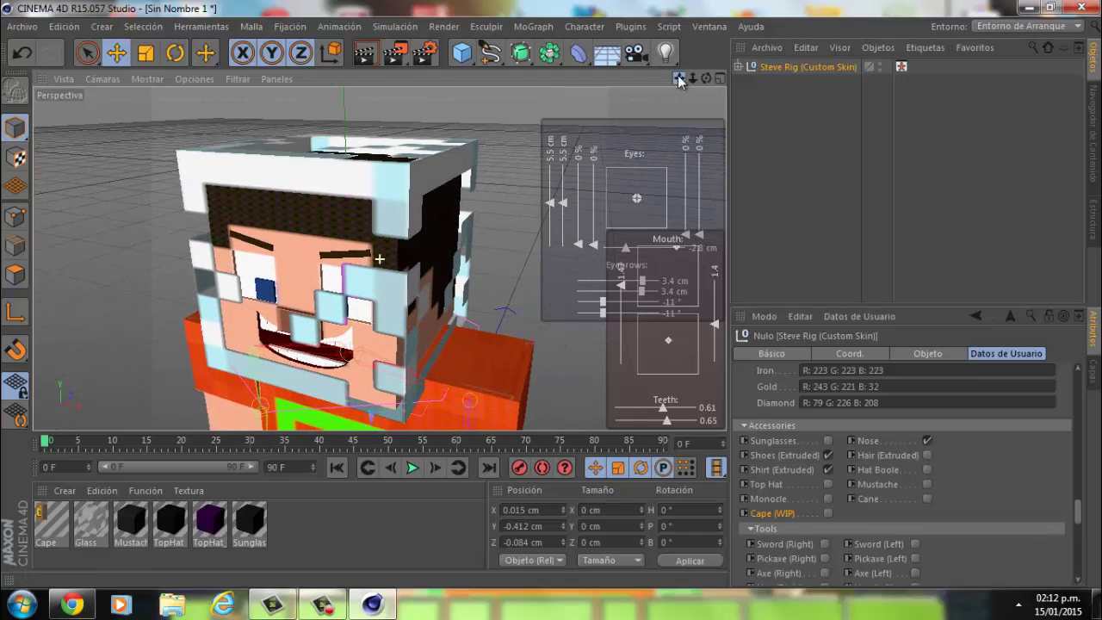
{"action": "left_click", "coordinate": [926, 455]}
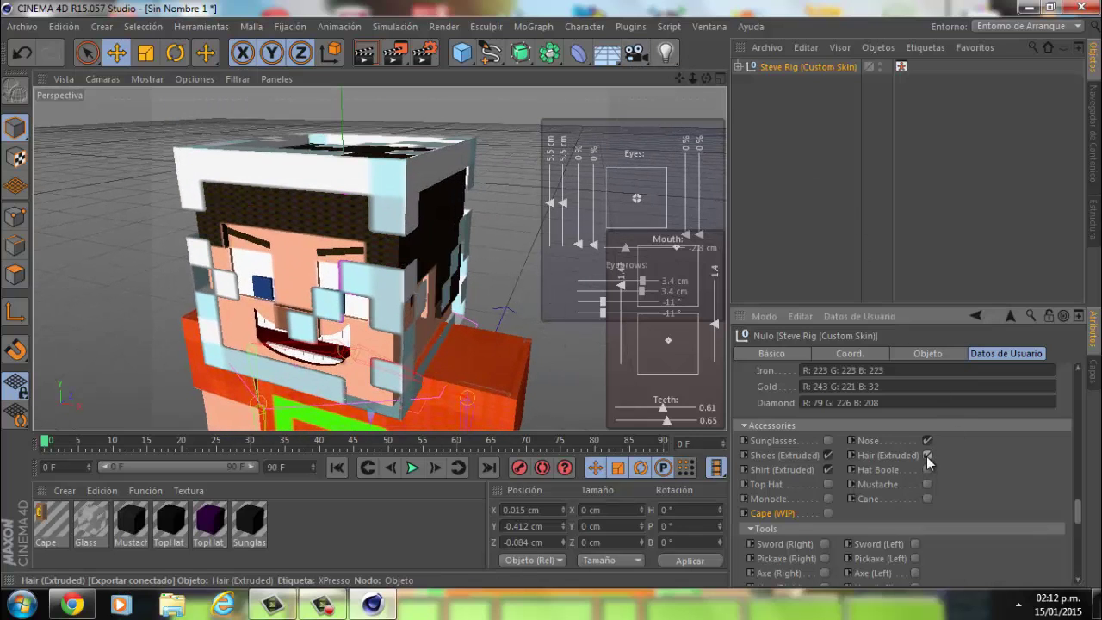
{"action": "left_click", "coordinate": [926, 455]}
{"action": "left_click_drag", "start_coordinate": [682, 78], "coordinate": [553, 295]}
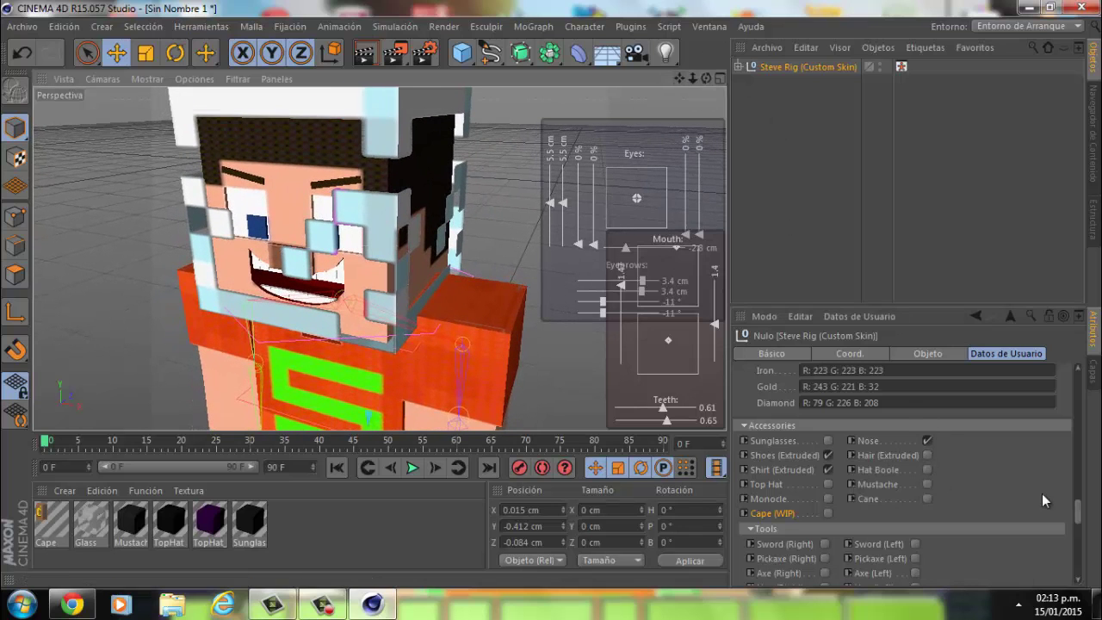
{"action": "left_click_drag", "start_coordinate": [1083, 512], "coordinate": [1086, 529]}
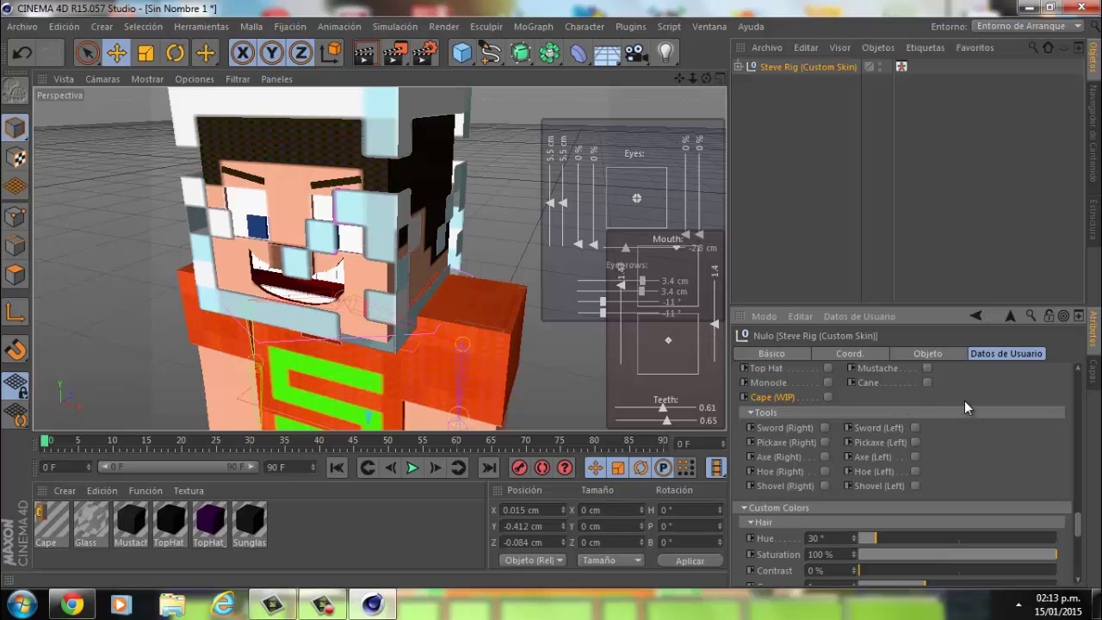
{"action": "scroll", "coordinate": [979, 400], "scroll_direction": "up", "scroll_amount": 3}
{"action": "left_click", "coordinate": [927, 479]}
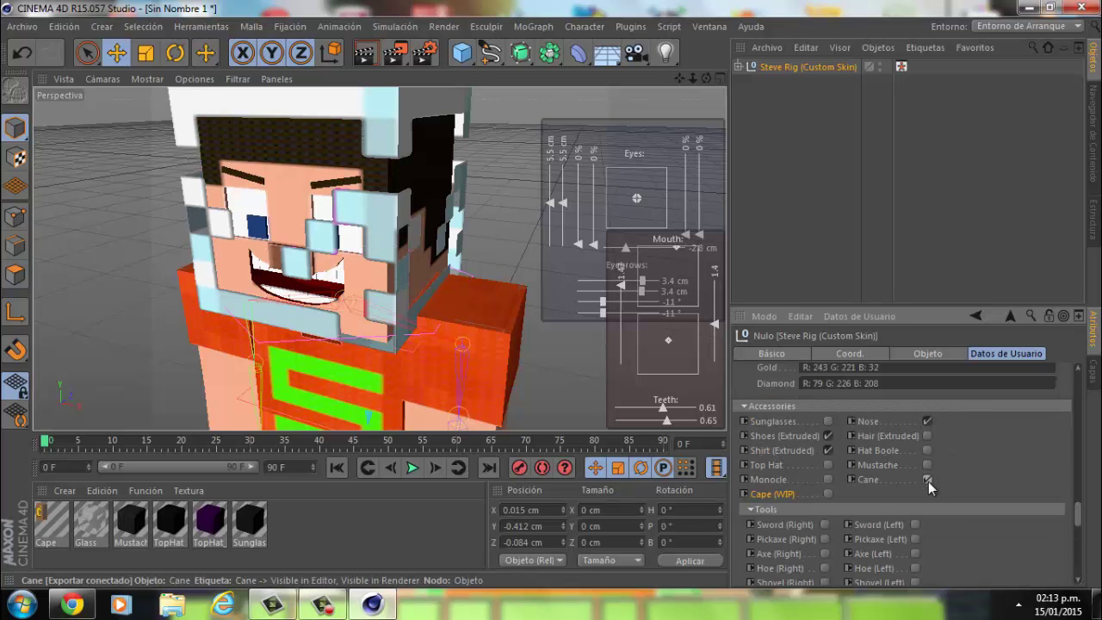
{"action": "mouse_move", "coordinate": [549, 294]}
{"action": "middle_mouse_down", "text": "alt"}
{"action": "mouse_move", "coordinate": [562, 261]}
{"action": "mouse_move", "coordinate": [550, 294]}
{"action": "mouse_move", "coordinate": [569, 335]}
{"action": "mouse_move", "coordinate": [550, 296]}
{"action": "middle_mouse_up", "text": "alt"}
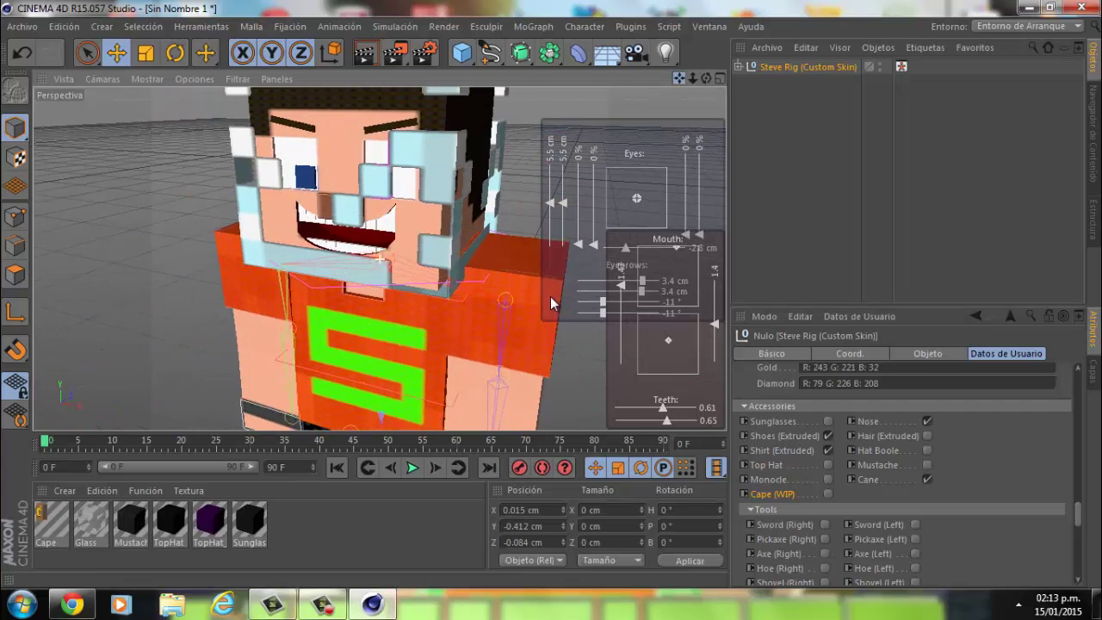
{"action": "left_click_drag", "start_coordinate": [550, 296], "coordinate": [551, 293], "text": "alt"}
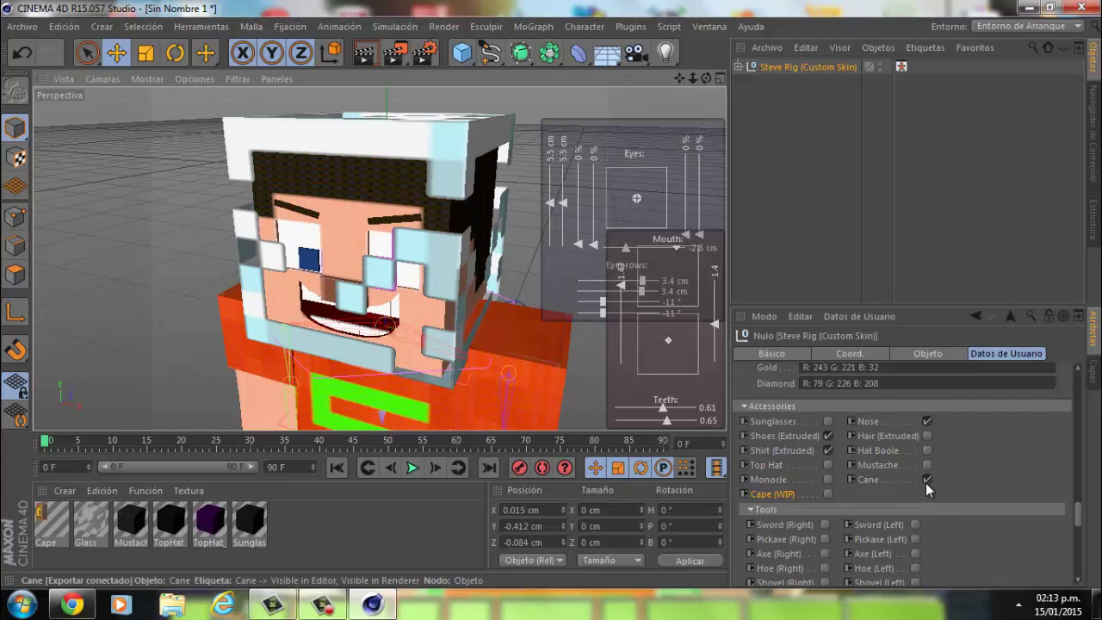
{"action": "left_click", "coordinate": [927, 479]}
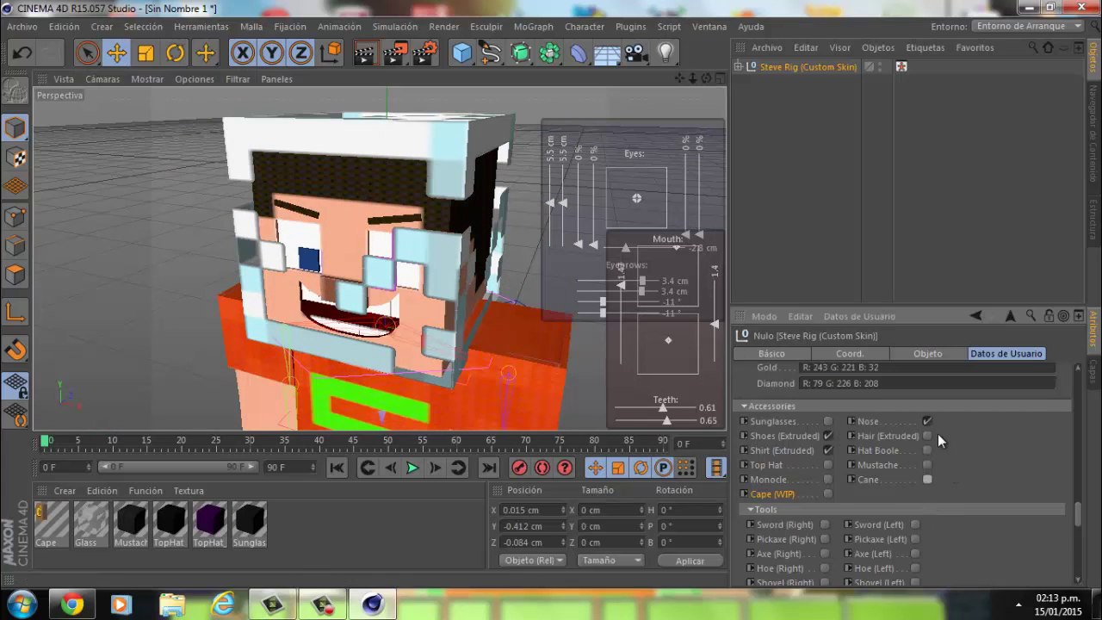
{"action": "scroll", "coordinate": [1016, 456], "scroll_direction": "down", "scroll_amount": 3}
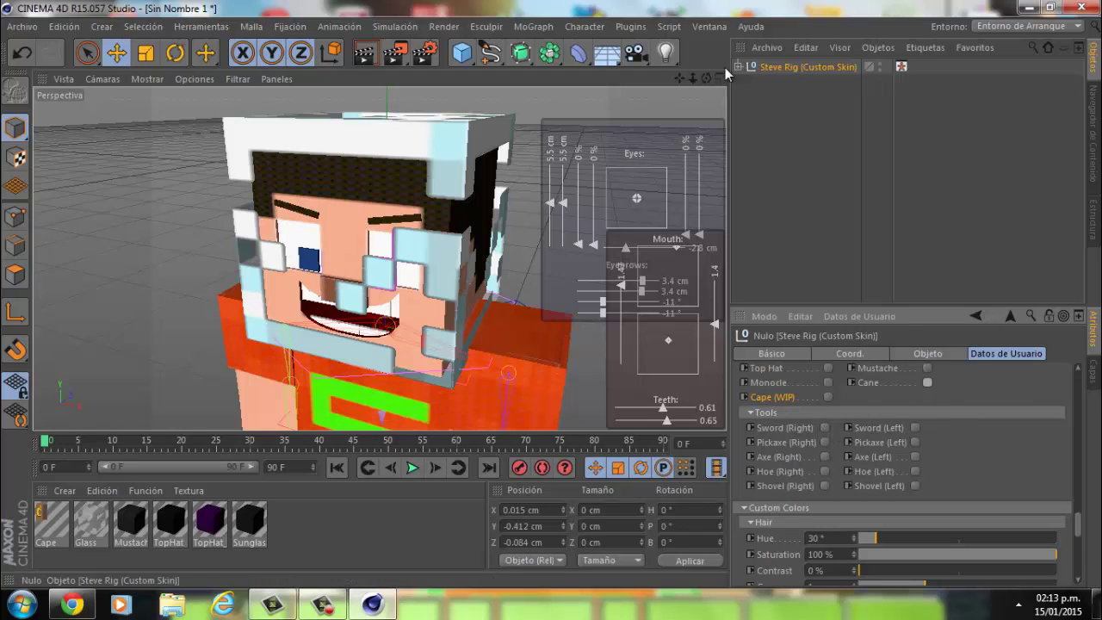
Enable Sword (Right) and Sword (Left) so Steve holds a sword in each hand
{"action": "mouse_move", "coordinate": [693, 79]}
{"action": "left_mouse_down"}
{"action": "mouse_move", "coordinate": [552, 290]}
{"action": "mouse_move", "coordinate": [562, 296]}
{"action": "left_mouse_up"}
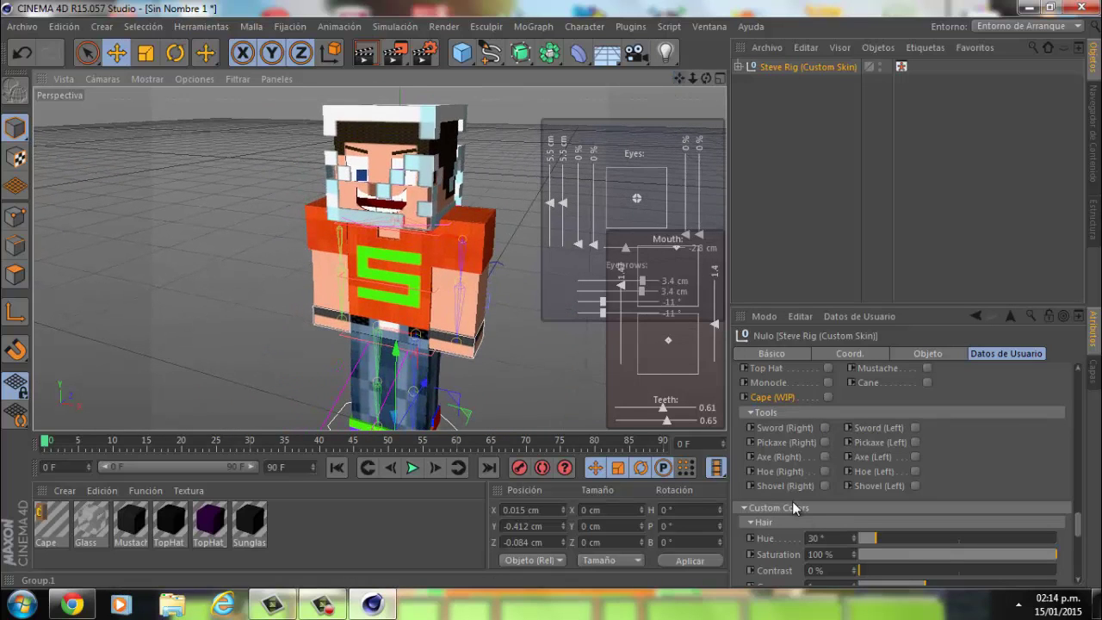
{"action": "left_click", "coordinate": [825, 428]}
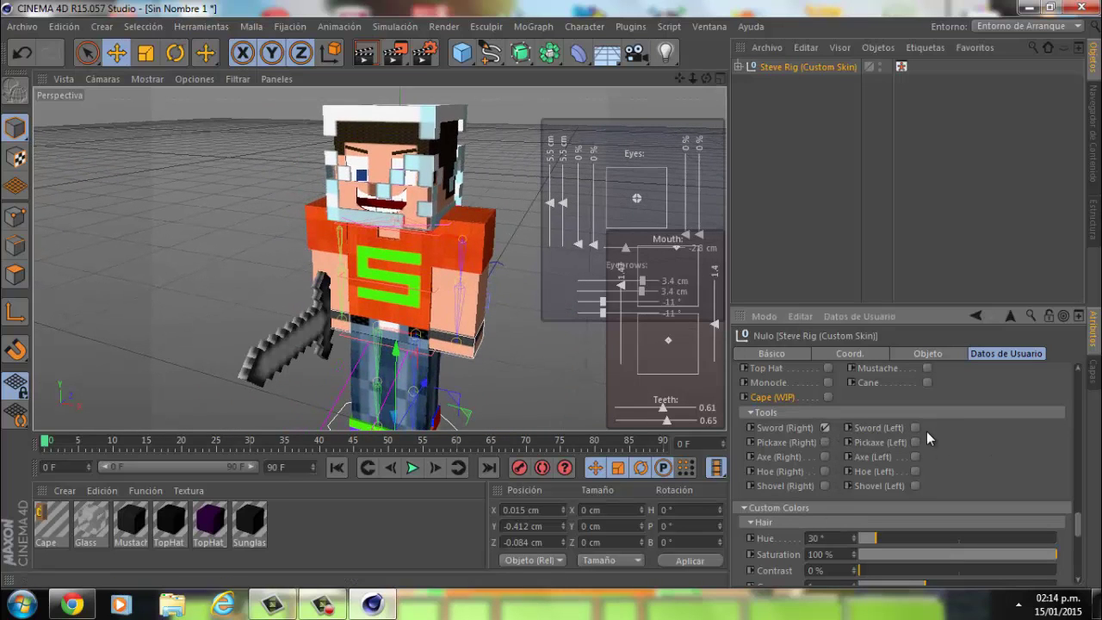
{"action": "left_click", "coordinate": [914, 425]}
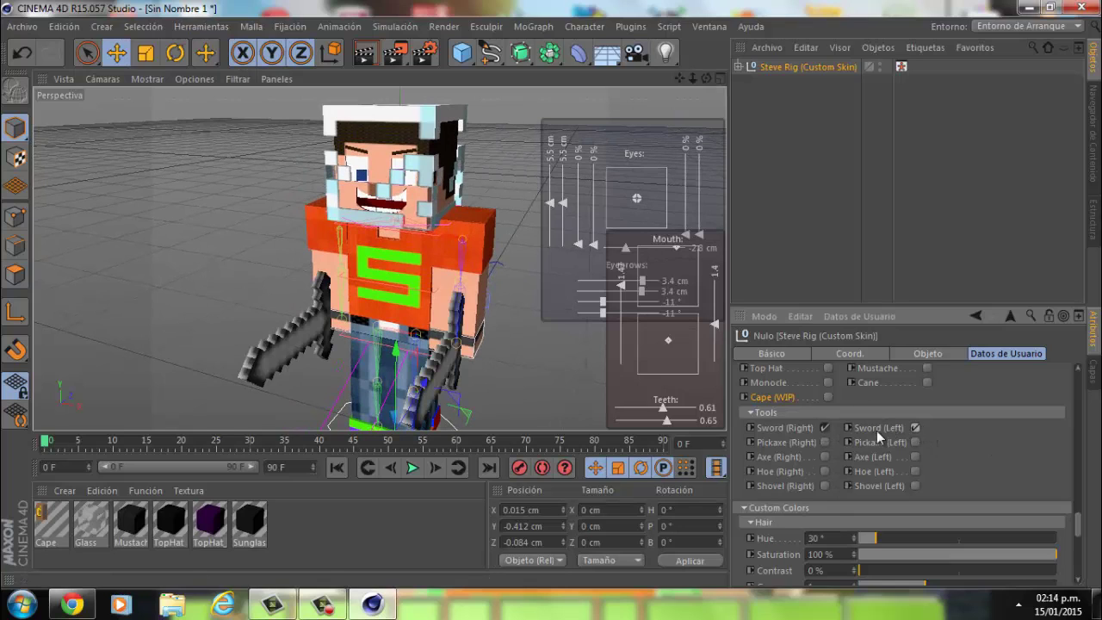
Try Pickaxe, Axe, Hoe and Shovel in the right hand, then restore Sword (Right)
{"action": "left_click", "coordinate": [826, 441]}
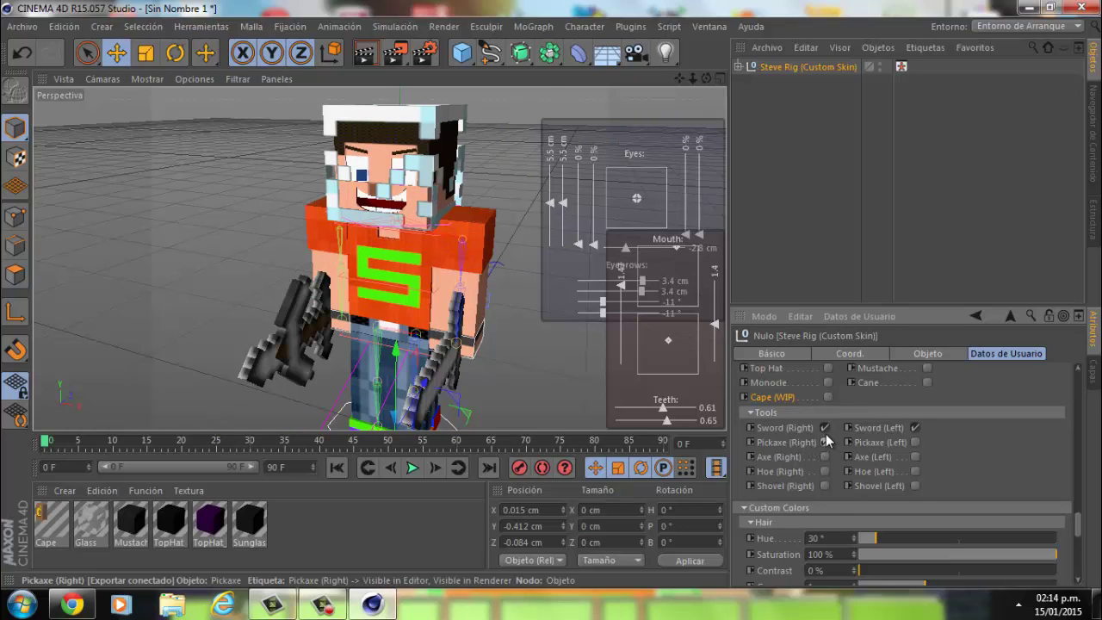
{"action": "left_click", "coordinate": [824, 438]}
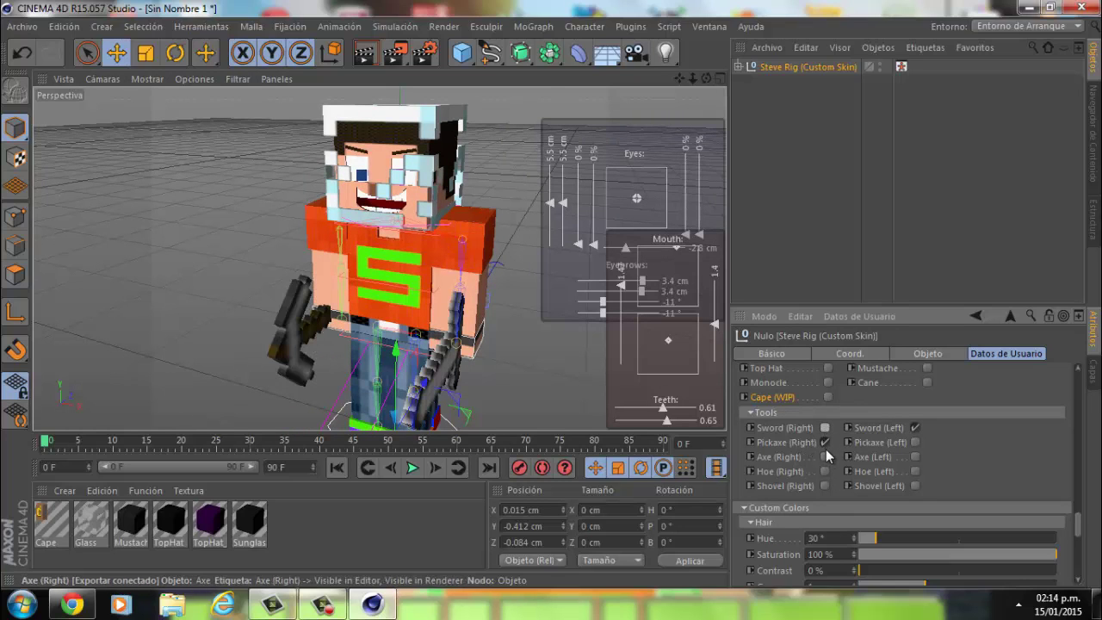
{"action": "left_click", "coordinate": [826, 455]}
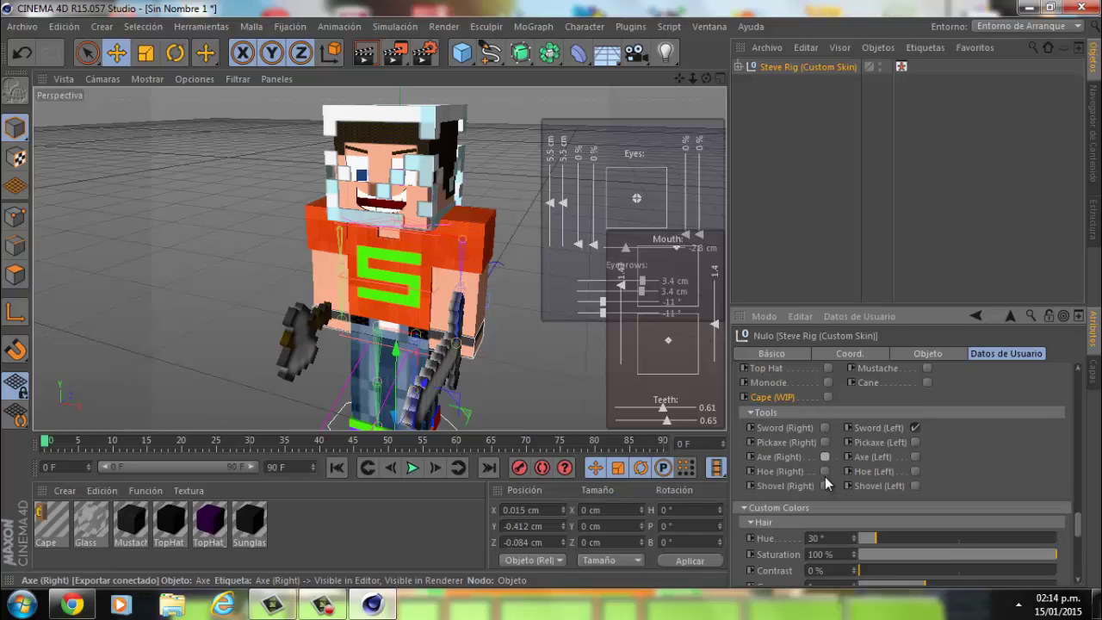
{"action": "left_click", "coordinate": [824, 471]}
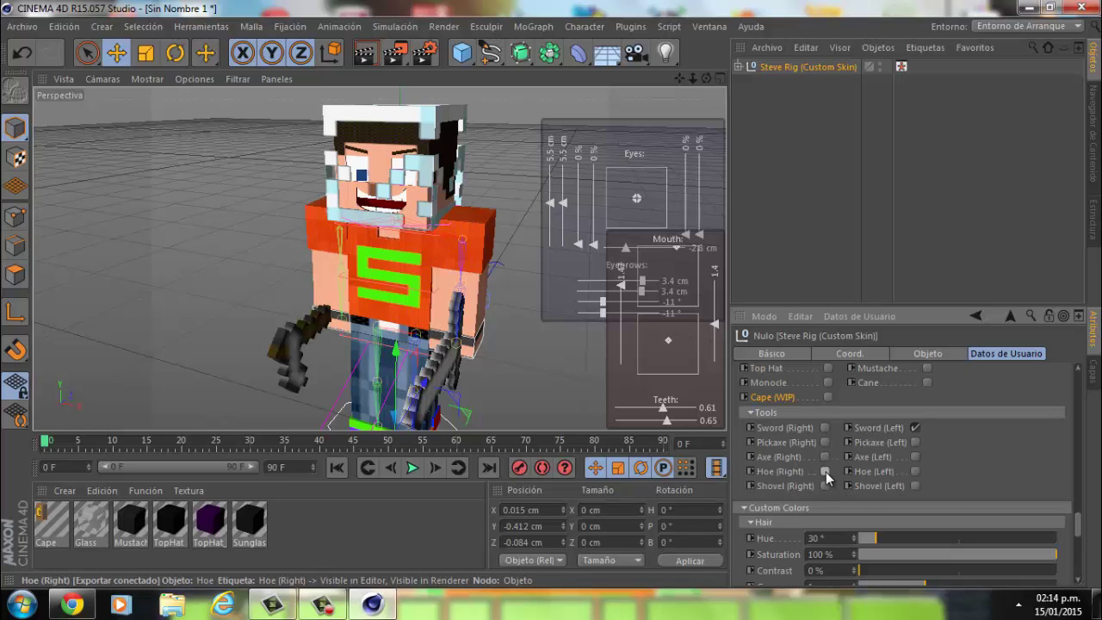
{"action": "left_click", "coordinate": [827, 486]}
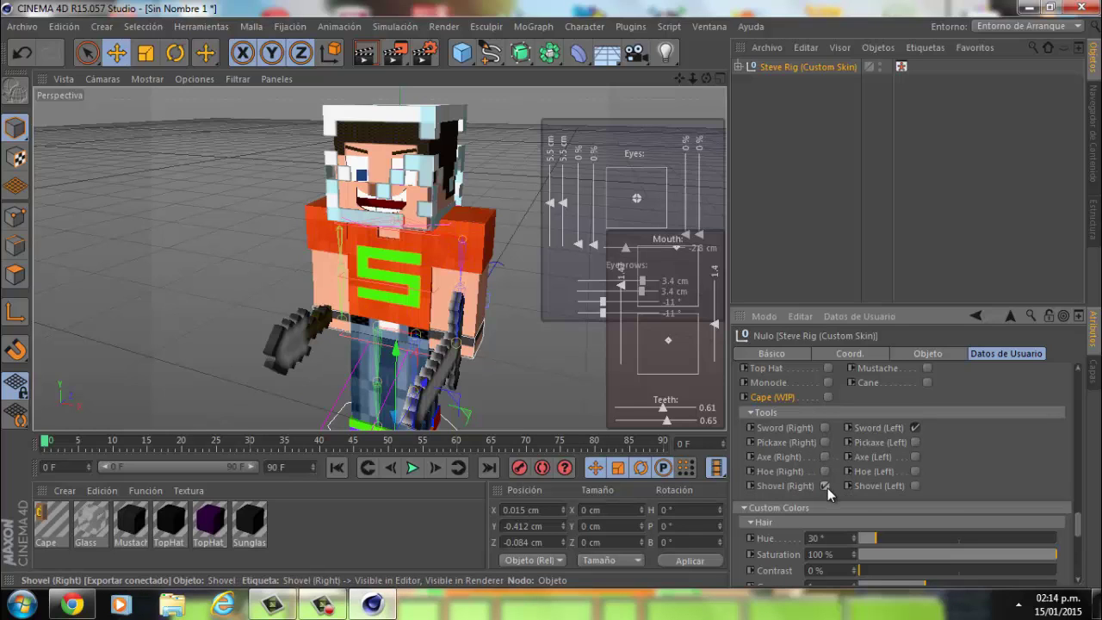
{"action": "left_click", "coordinate": [824, 426]}
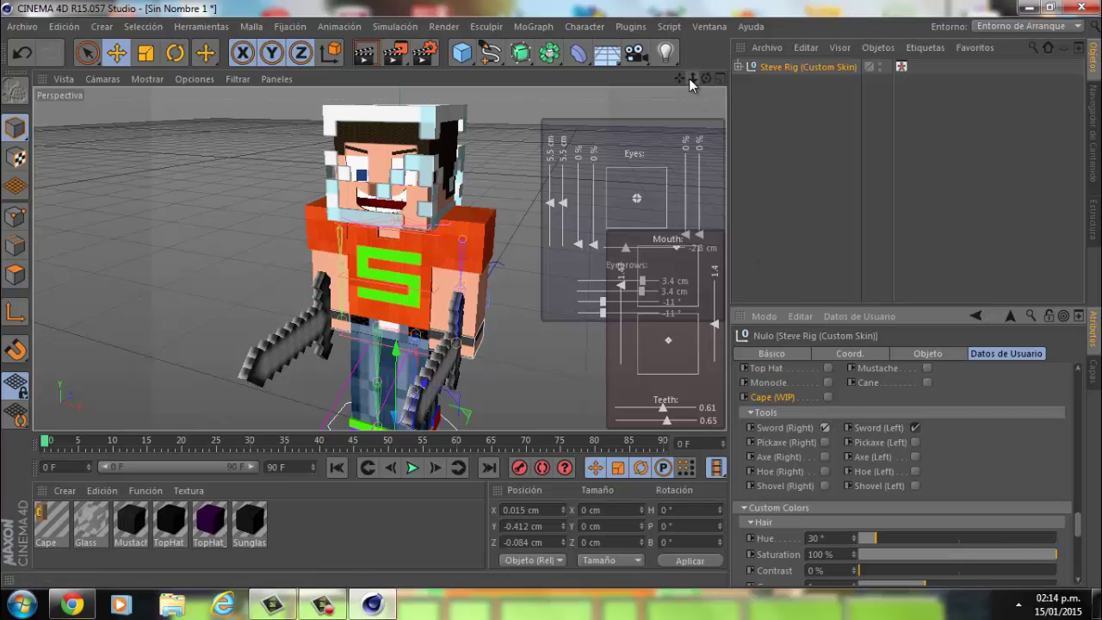
Orbit to a front view and collapse then re-expand the custom colours group
{"action": "left_click_drag", "start_coordinate": [705, 78], "coordinate": [551, 297]}
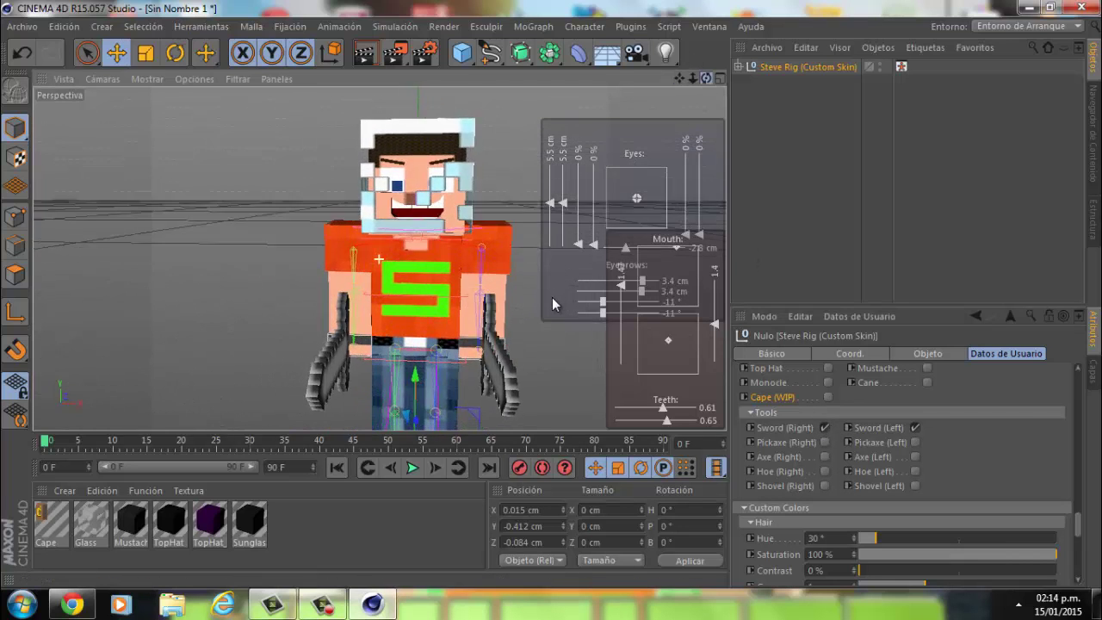
{"action": "left_click", "coordinate": [770, 509]}
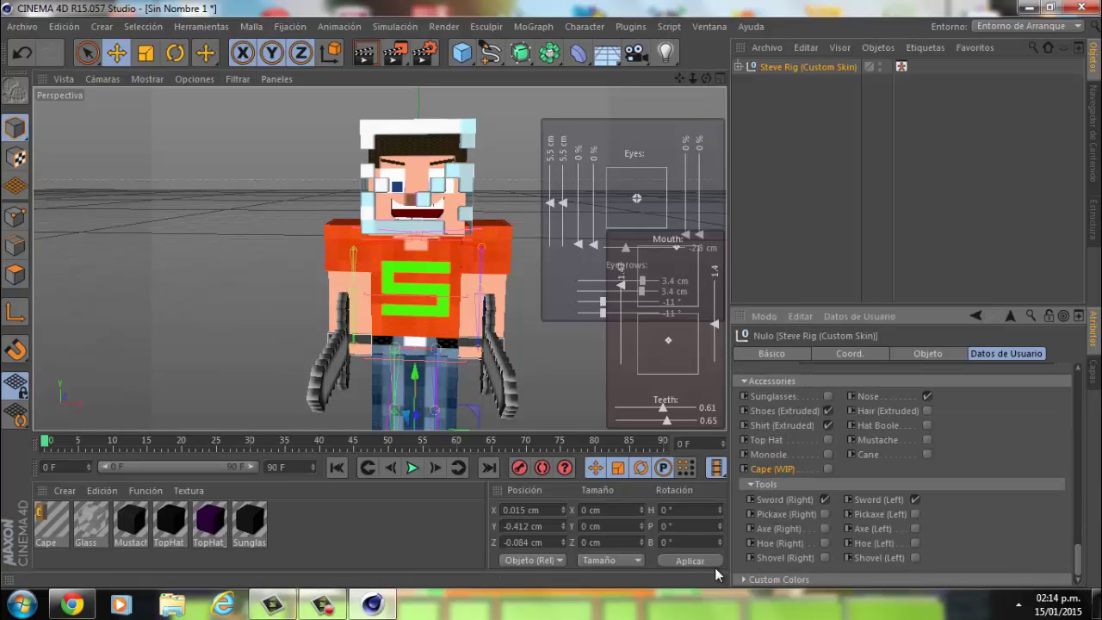
{"action": "left_click", "coordinate": [751, 578]}
Scroll the Steve Rig attributes and view its Coord., Objeto and Básico tabs
{"action": "mouse_move", "coordinate": [1078, 523]}
{"action": "left_mouse_down"}
{"action": "mouse_move", "coordinate": [1096, 592]}
{"action": "mouse_move", "coordinate": [1094, 546]}
{"action": "mouse_move", "coordinate": [947, 356]}
{"action": "left_mouse_up"}
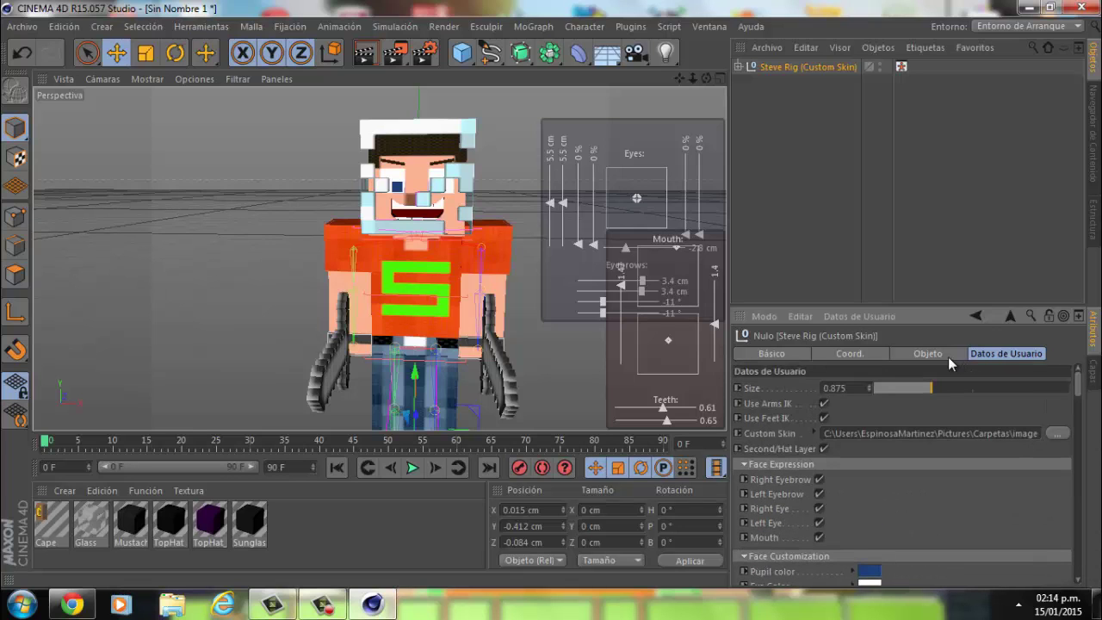
{"action": "left_click", "coordinate": [849, 354]}
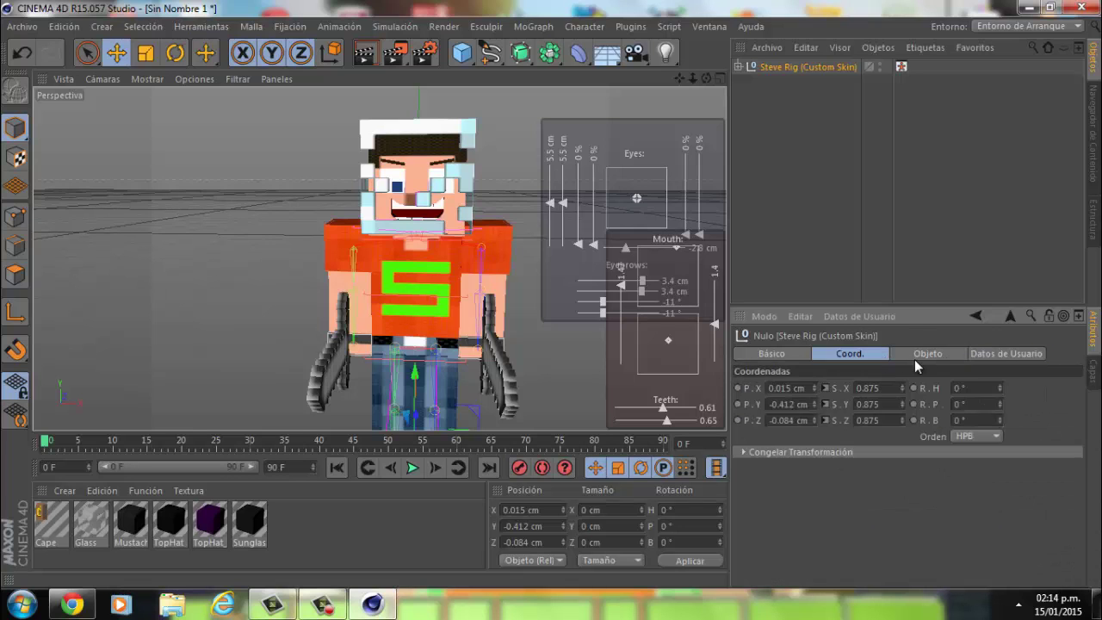
{"action": "left_click", "coordinate": [921, 354]}
{"action": "left_click", "coordinate": [743, 354]}
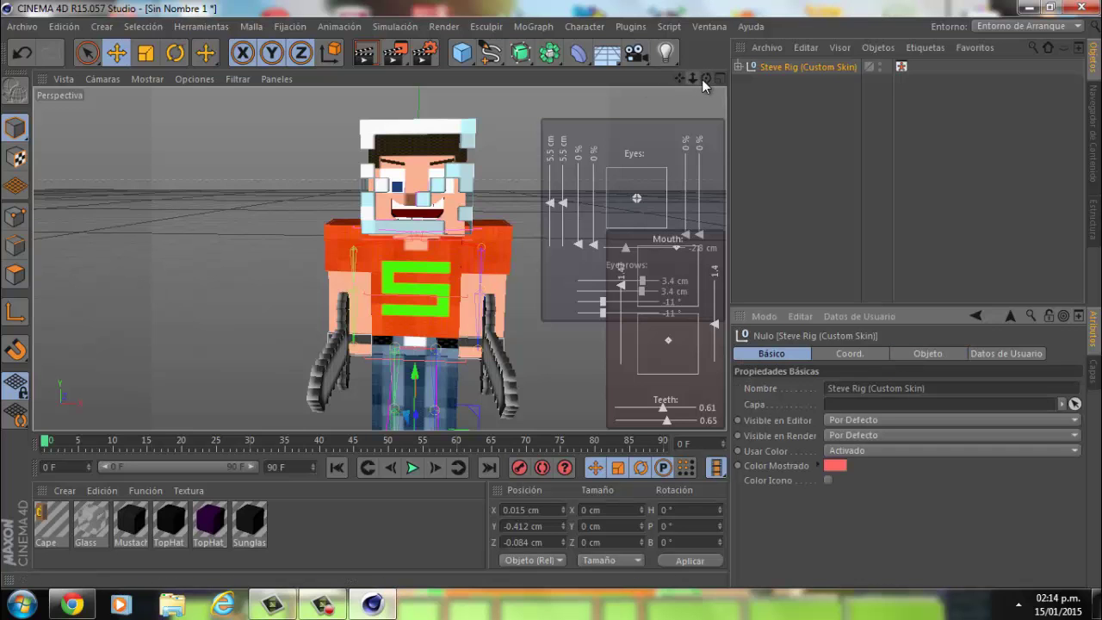
{"action": "mouse_move", "coordinate": [703, 83]}
{"action": "left_mouse_down"}
{"action": "mouse_move", "coordinate": [435, 363]}
{"action": "mouse_move", "coordinate": [676, 97]}
{"action": "mouse_move", "coordinate": [555, 296]}
{"action": "mouse_move", "coordinate": [549, 288]}
{"action": "mouse_move", "coordinate": [555, 302]}
{"action": "mouse_move", "coordinate": [683, 65]}
{"action": "mouse_move", "coordinate": [552, 293]}
{"action": "left_mouse_up"}
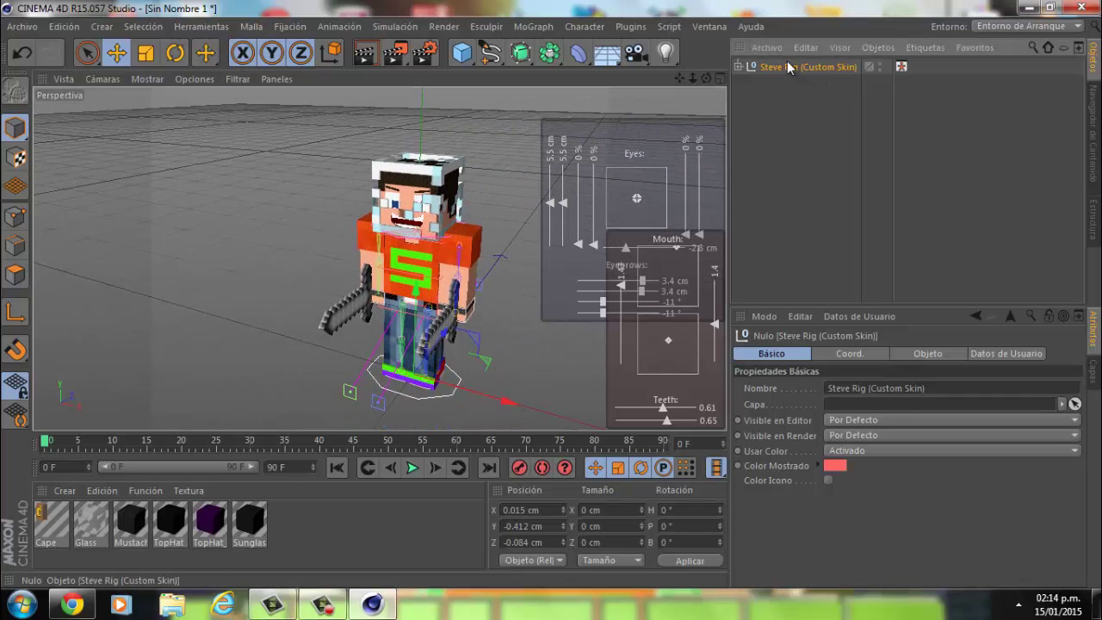
Pick a hand control in the Visual Selector picker and raise that arm
{"action": "left_click", "coordinate": [901, 67]}
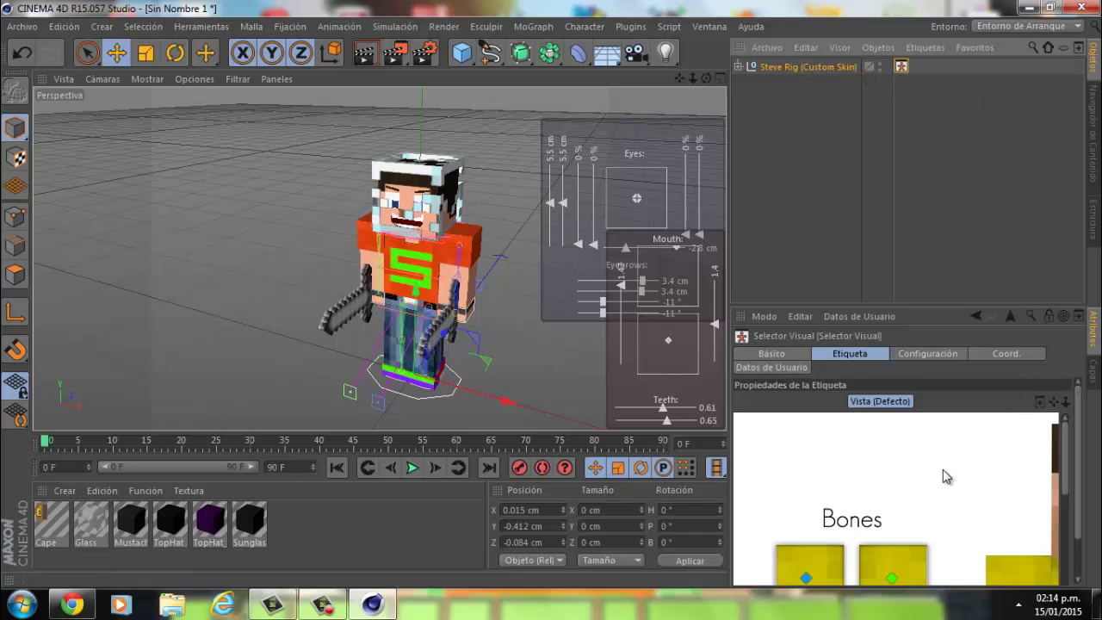
{"action": "scroll", "coordinate": [1031, 445], "scroll_direction": "down", "scroll_amount": 1}
{"action": "scroll", "coordinate": [1019, 452], "scroll_direction": "down", "scroll_amount": 1}
{"action": "scroll", "coordinate": [1019, 452], "scroll_direction": "down", "scroll_amount": 1}
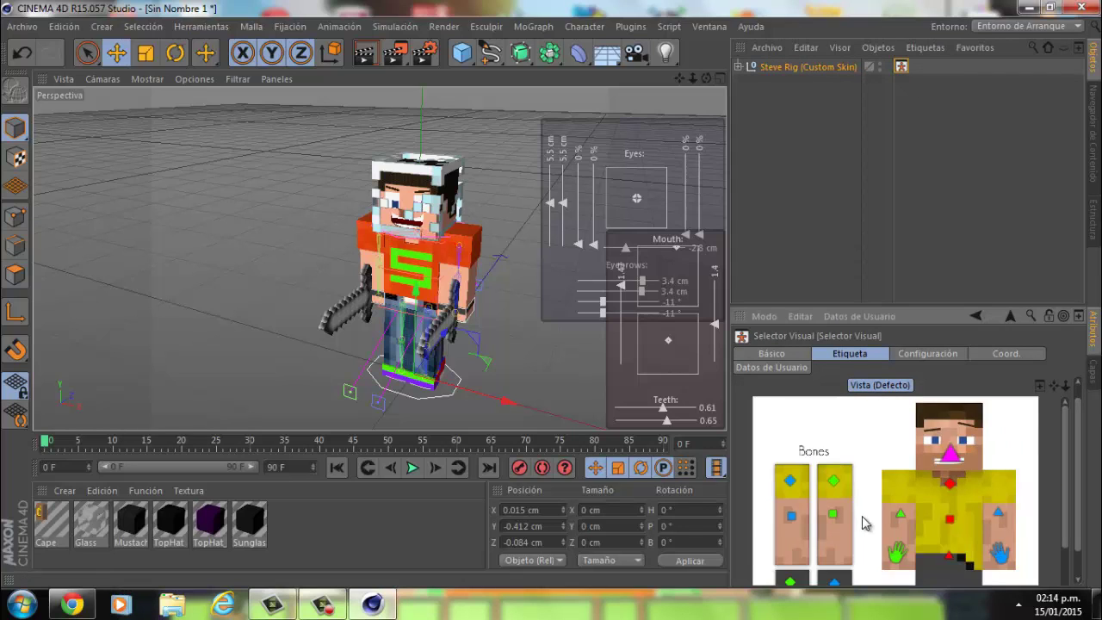
{"action": "scroll", "coordinate": [1024, 447], "scroll_direction": "down", "scroll_amount": 1}
{"action": "scroll", "coordinate": [791, 479], "scroll_direction": "down", "scroll_amount": 1}
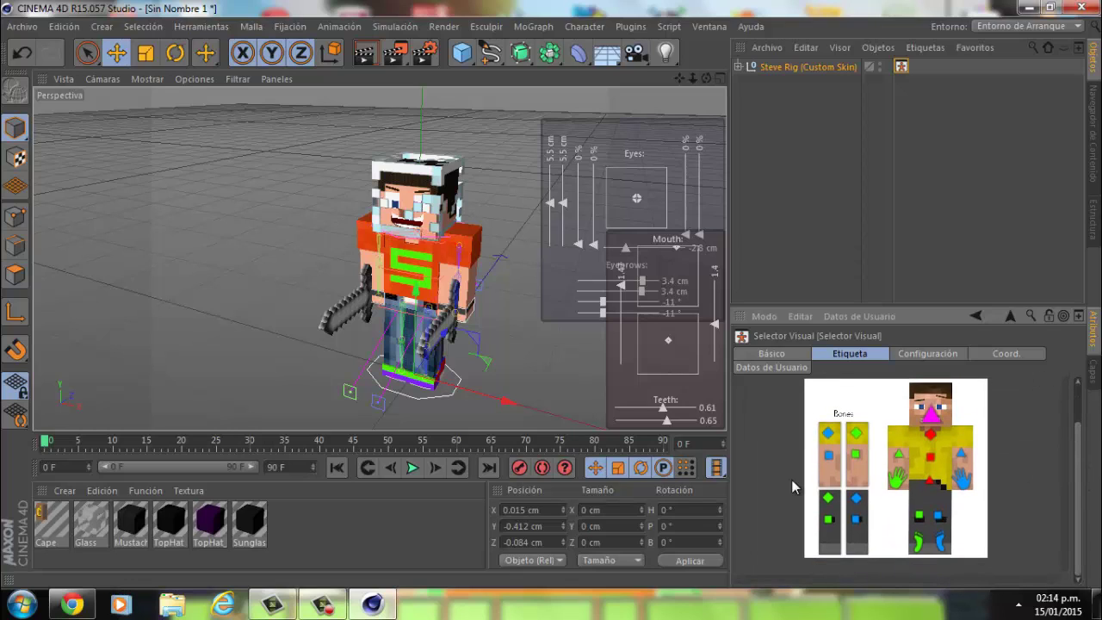
{"action": "scroll", "coordinate": [919, 463], "scroll_direction": "up", "scroll_amount": 1}
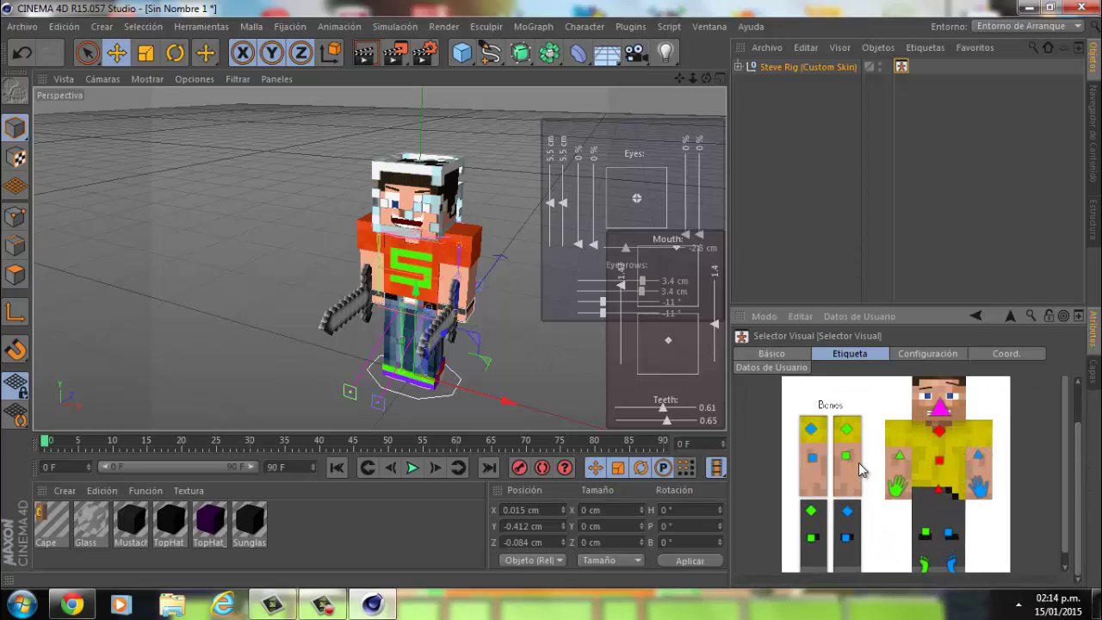
{"action": "left_click", "coordinate": [900, 489]}
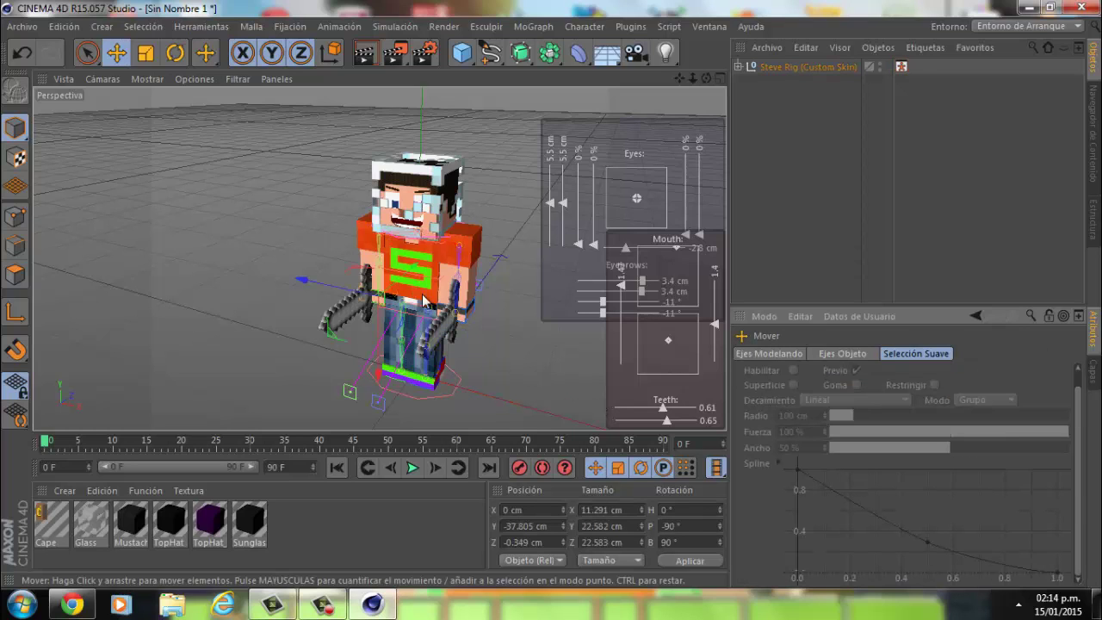
{"action": "left_click_drag", "start_coordinate": [377, 320], "coordinate": [360, 292]}
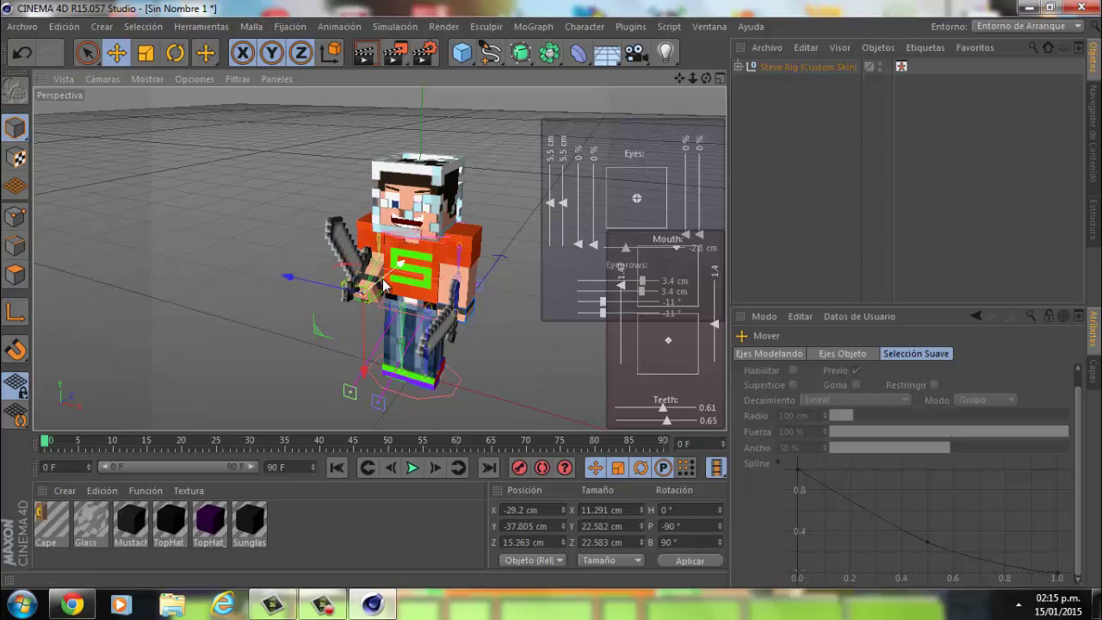
Move the hand controller forward and up to Y -54.218 cm, Z 20.808 cm
{"action": "left_click", "coordinate": [903, 65]}
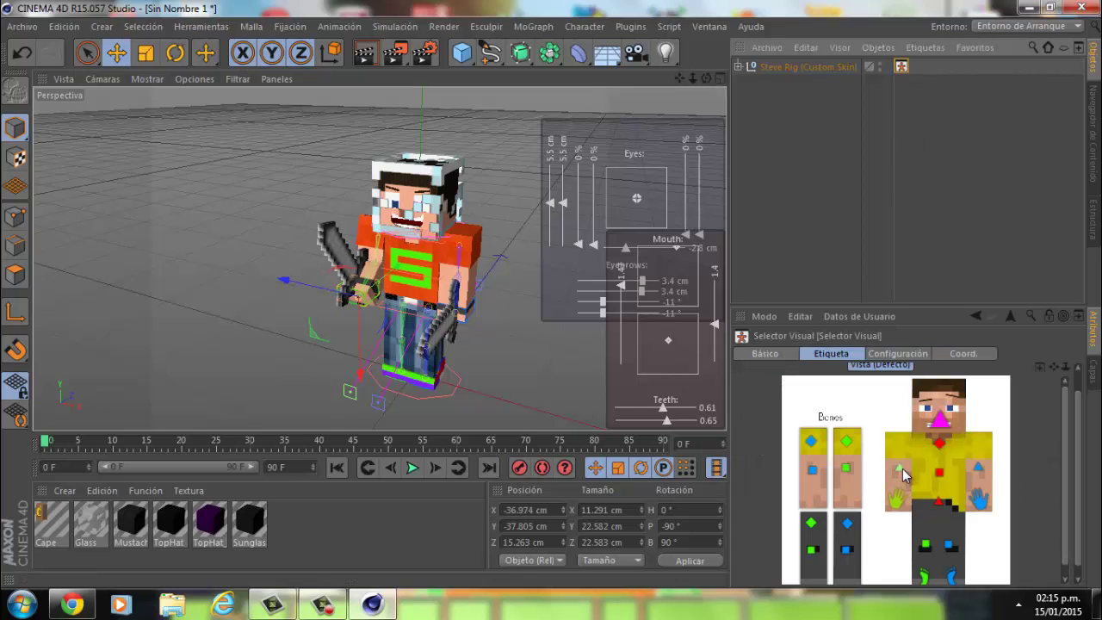
{"action": "left_click", "coordinate": [900, 469]}
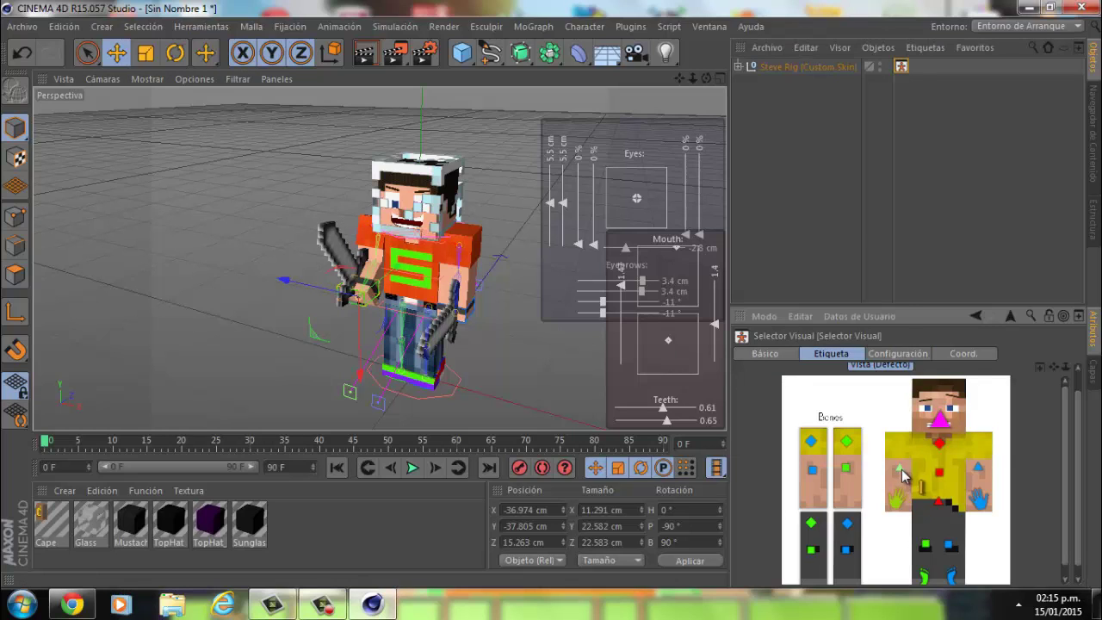
{"action": "mouse_move", "coordinate": [471, 286]}
{"action": "left_mouse_down"}
{"action": "mouse_move", "coordinate": [481, 308]}
{"action": "mouse_move", "coordinate": [457, 304]}
{"action": "mouse_move", "coordinate": [481, 314]}
{"action": "left_mouse_up"}
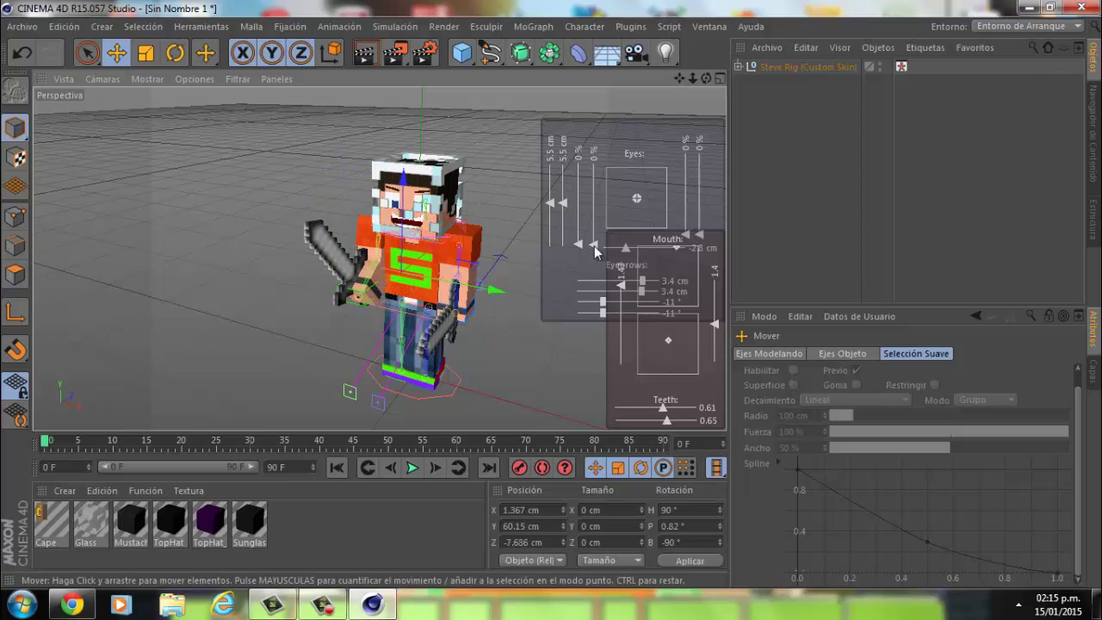
{"action": "left_click", "coordinate": [903, 68]}
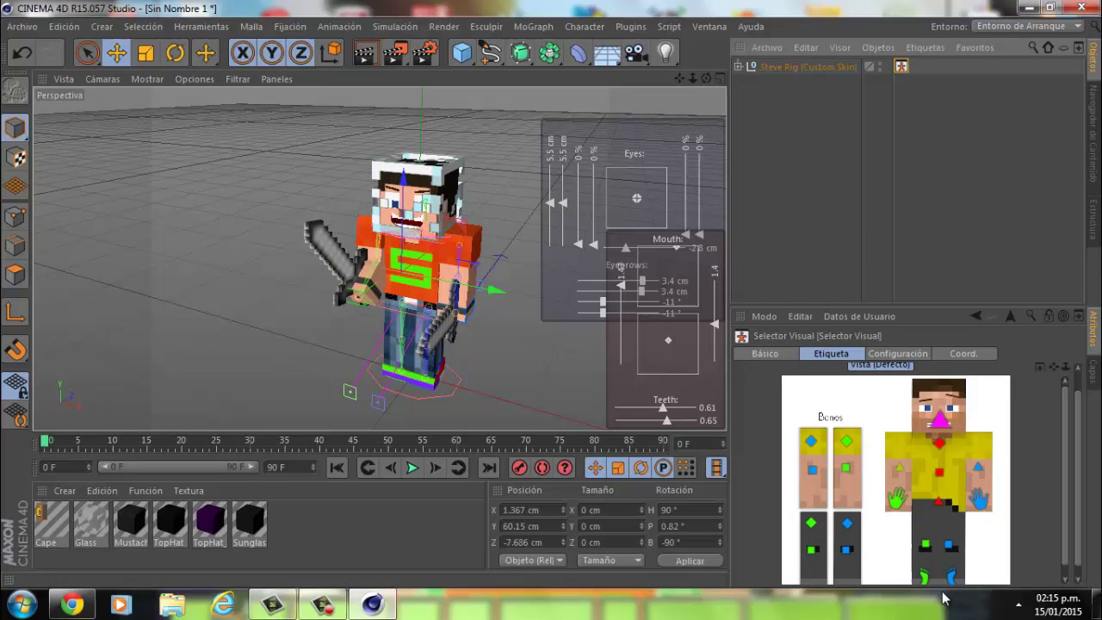
{"action": "left_click", "coordinate": [902, 502]}
{"action": "mouse_move", "coordinate": [329, 294]}
{"action": "left_mouse_down"}
{"action": "mouse_move", "coordinate": [312, 292]}
{"action": "mouse_move", "coordinate": [331, 294]}
{"action": "left_mouse_up"}
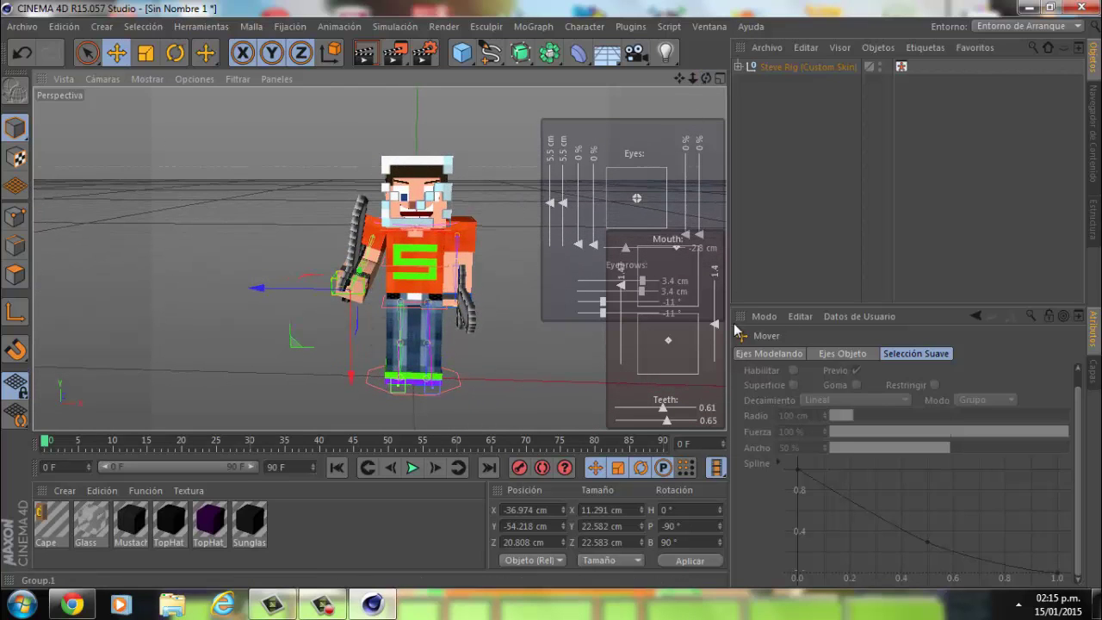
Pick and move three hand controls, leaving the other hand at Y 50.429 cm, Z 6.947 cm
{"action": "left_click", "coordinate": [901, 66]}
{"action": "left_click", "coordinate": [898, 467]}
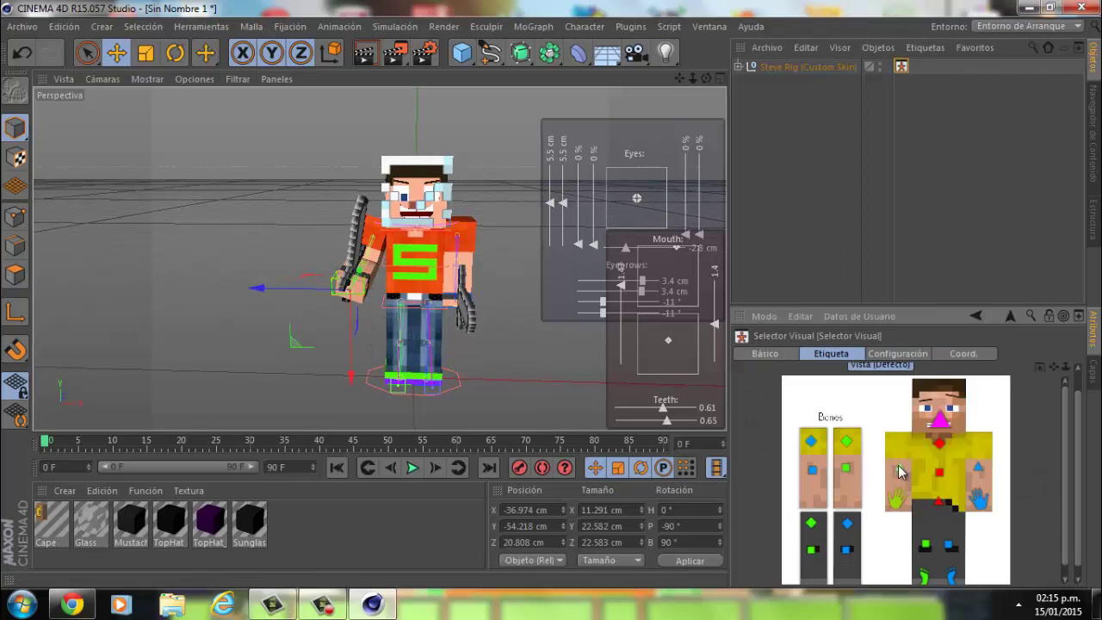
{"action": "left_click_drag", "start_coordinate": [460, 282], "coordinate": [471, 281]}
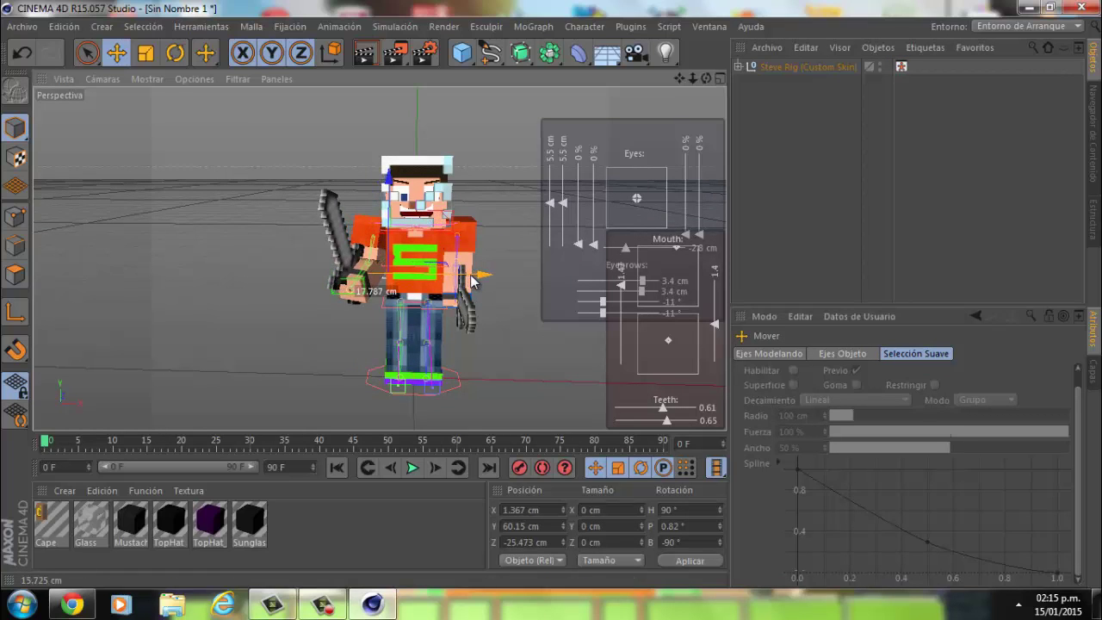
{"action": "left_click", "coordinate": [901, 66]}
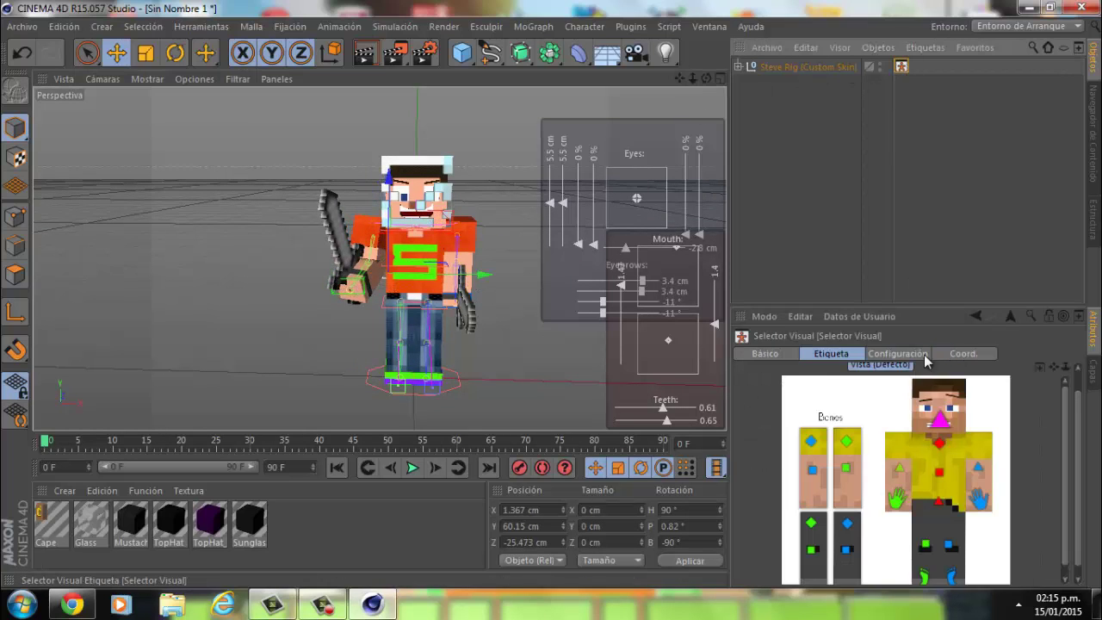
{"action": "left_click", "coordinate": [892, 515]}
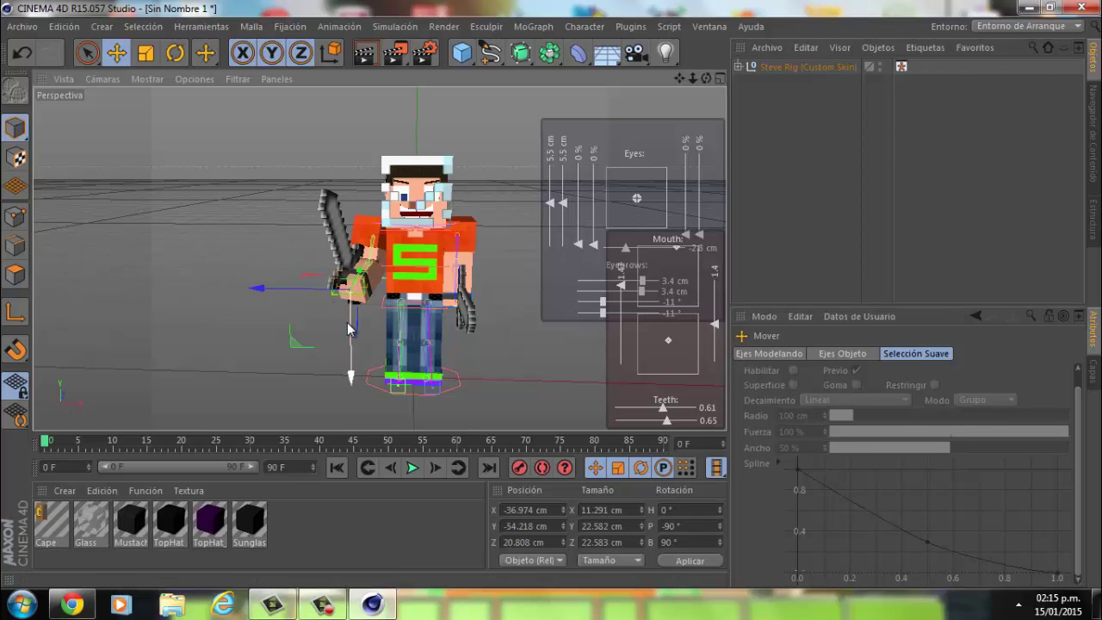
{"action": "mouse_move", "coordinate": [337, 315]}
{"action": "left_mouse_down"}
{"action": "mouse_move", "coordinate": [350, 335]}
{"action": "mouse_move", "coordinate": [353, 300]}
{"action": "mouse_move", "coordinate": [336, 302]}
{"action": "mouse_move", "coordinate": [366, 280]}
{"action": "left_mouse_up"}
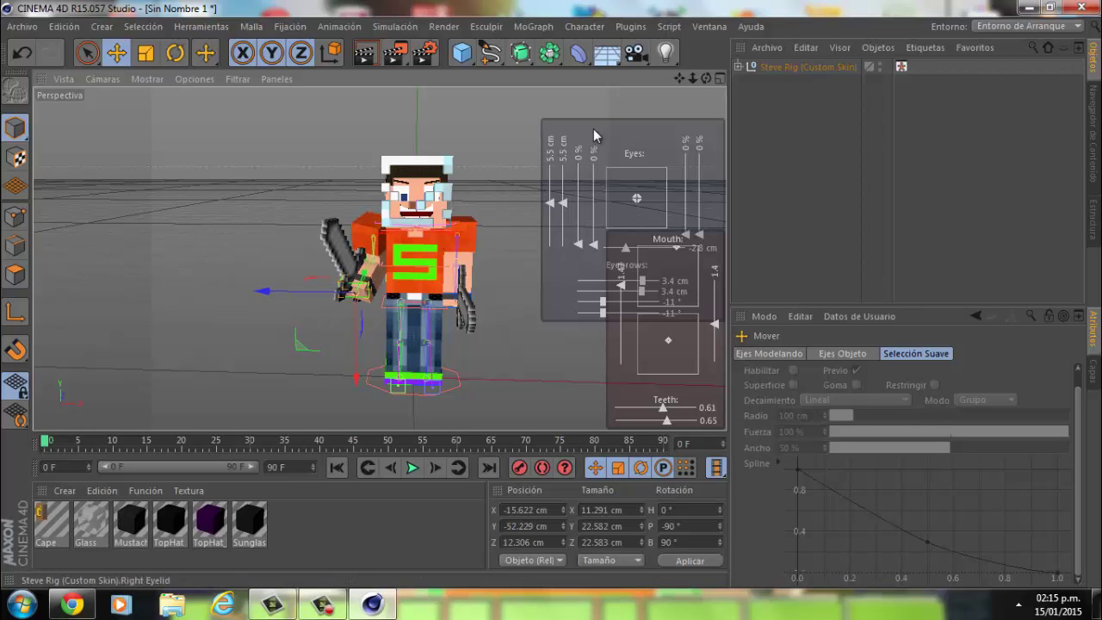
{"action": "left_click", "coordinate": [901, 66]}
{"action": "left_click", "coordinate": [977, 498]}
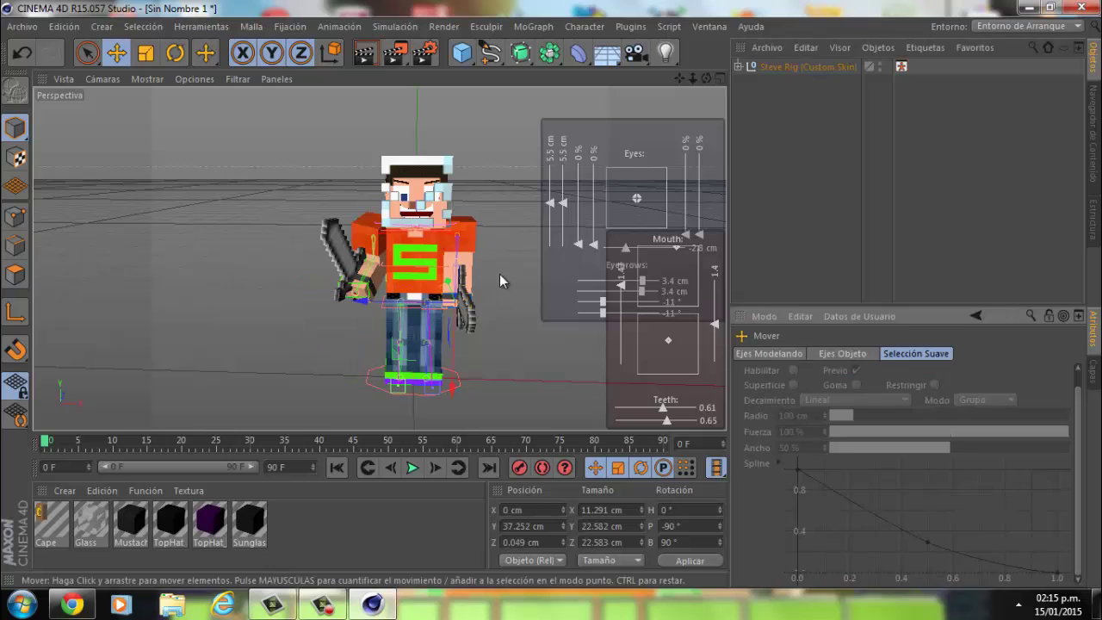
{"action": "left_click_drag", "start_coordinate": [450, 314], "coordinate": [443, 301]}
Push the right arm forward, then raise the blue hand to X -17.59, Y 51.921, Z 16.779 cm
{"action": "left_click", "coordinate": [904, 67]}
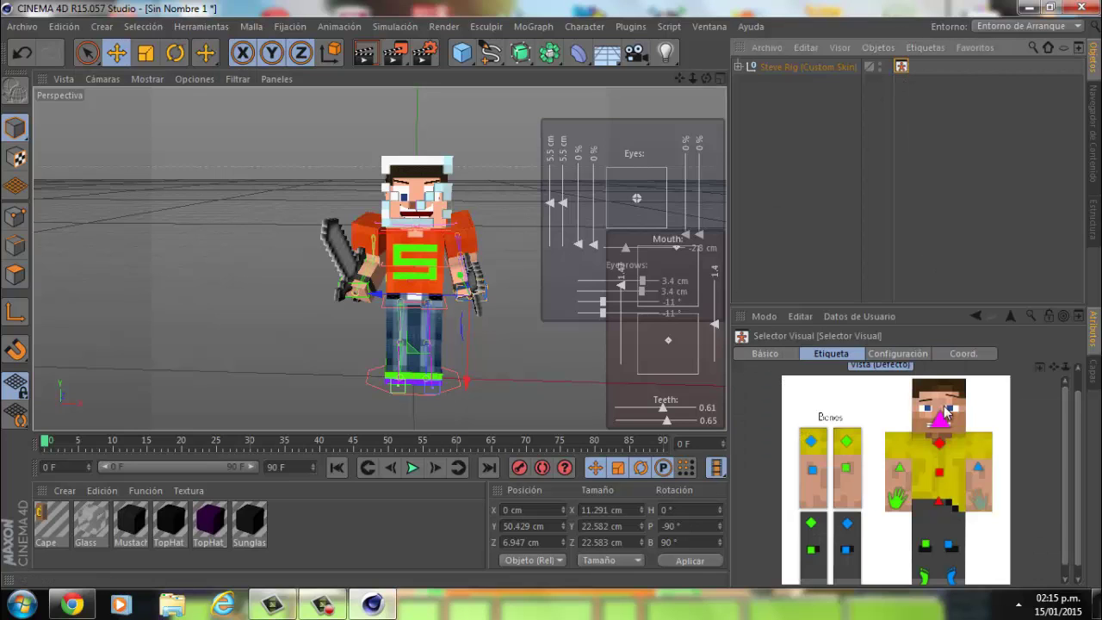
{"action": "left_click", "coordinate": [981, 466]}
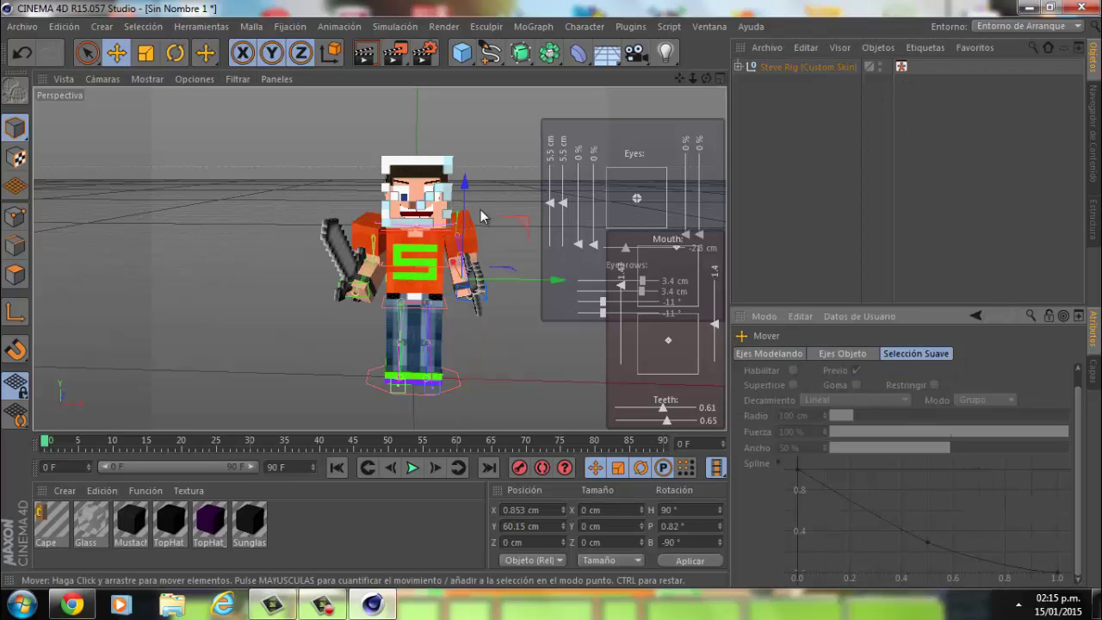
{"action": "left_click_drag", "start_coordinate": [506, 288], "coordinate": [491, 286]}
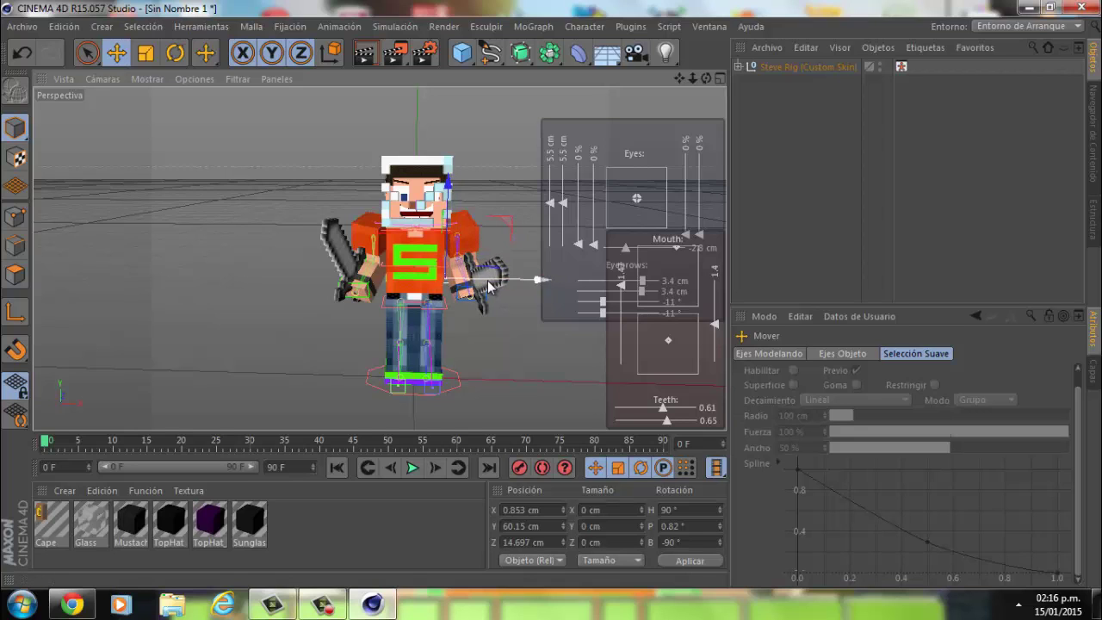
{"action": "left_click", "coordinate": [901, 67]}
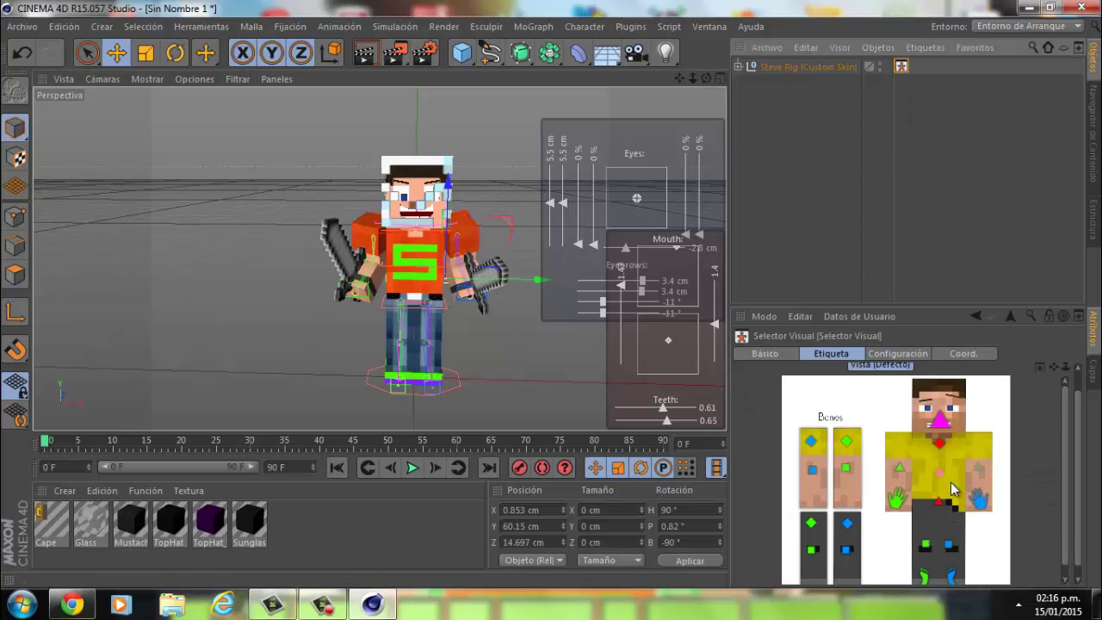
{"action": "left_click", "coordinate": [977, 499]}
{"action": "mouse_move", "coordinate": [465, 379]}
{"action": "left_mouse_down"}
{"action": "mouse_move", "coordinate": [461, 275]}
{"action": "mouse_move", "coordinate": [470, 282]}
{"action": "left_mouse_up"}
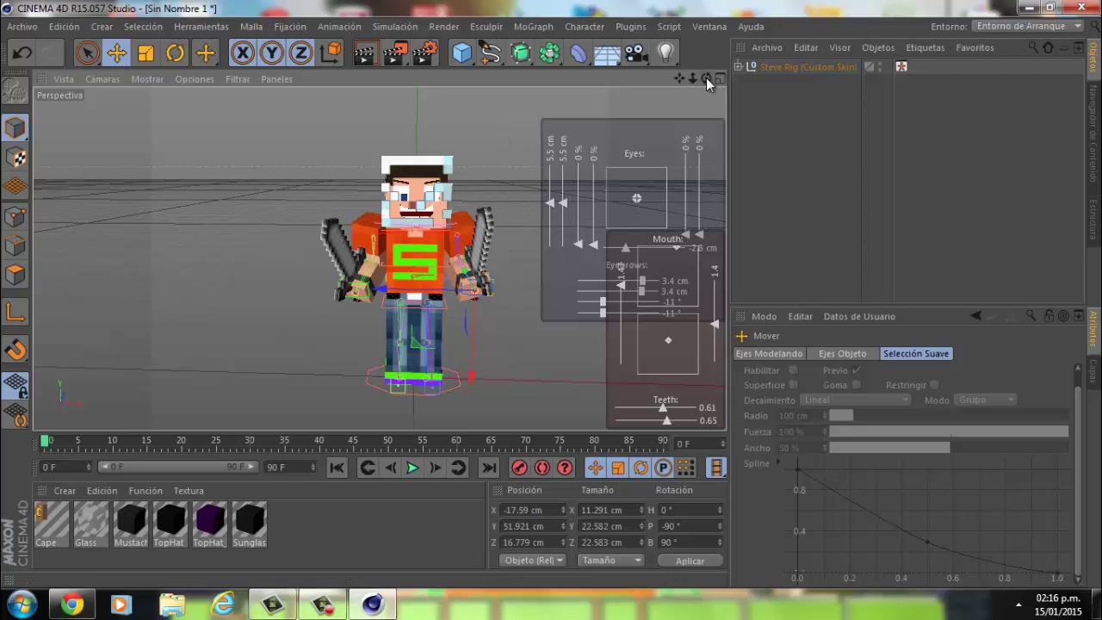
{"action": "left_click_drag", "start_coordinate": [706, 77], "coordinate": [552, 295]}
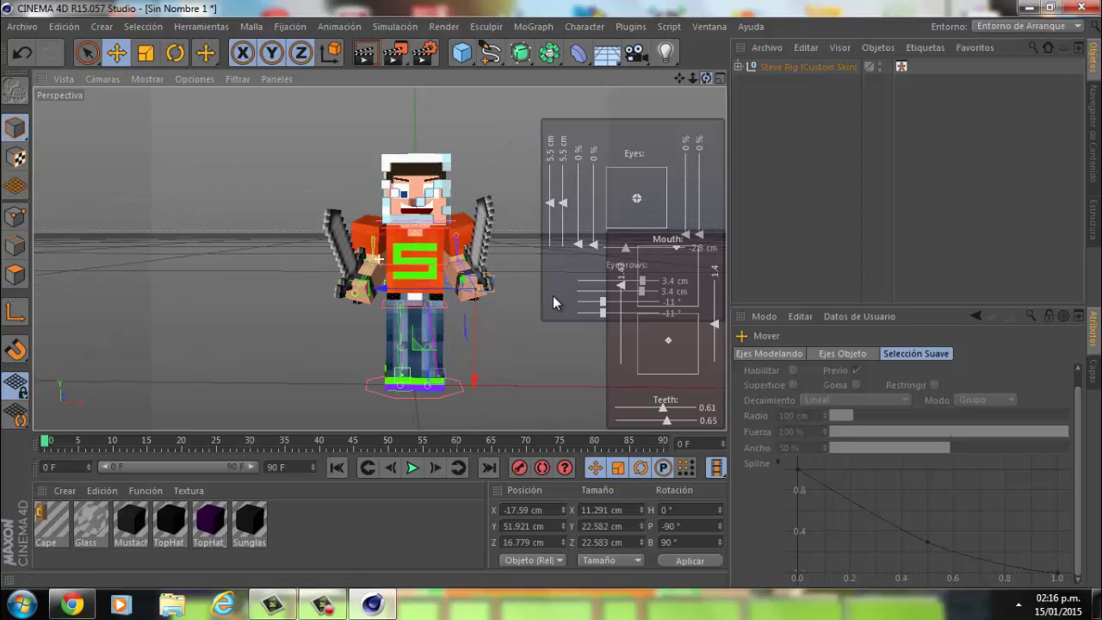
Move a foot control into a wide stance at Y 30.008 cm, Z 12.618 cm, undoing once
{"action": "left_click", "coordinate": [901, 66]}
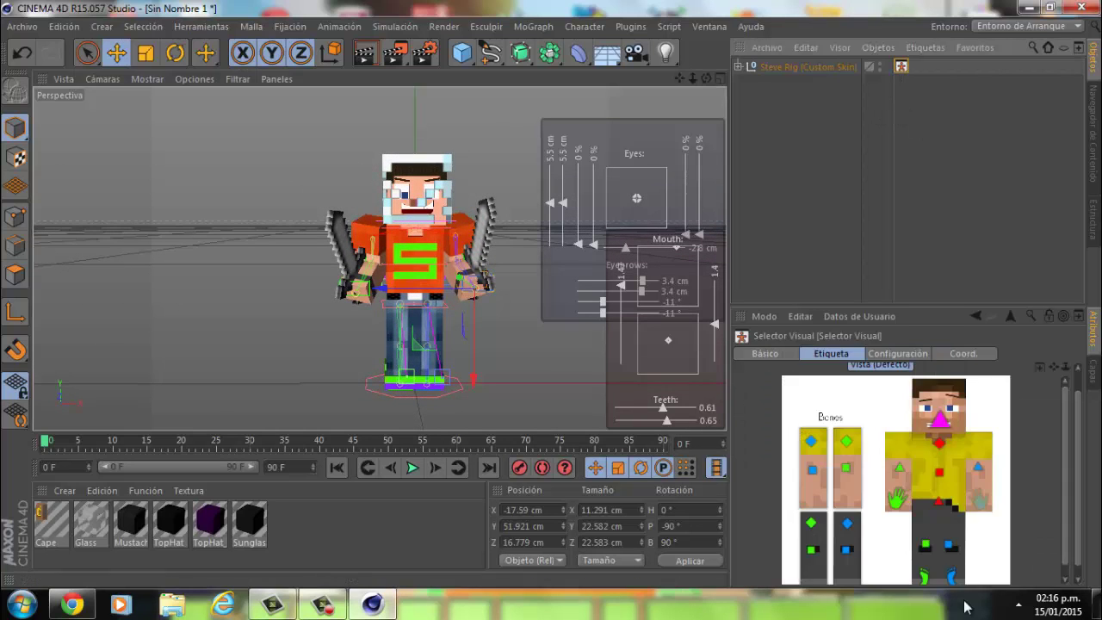
{"action": "left_click", "coordinate": [924, 560]}
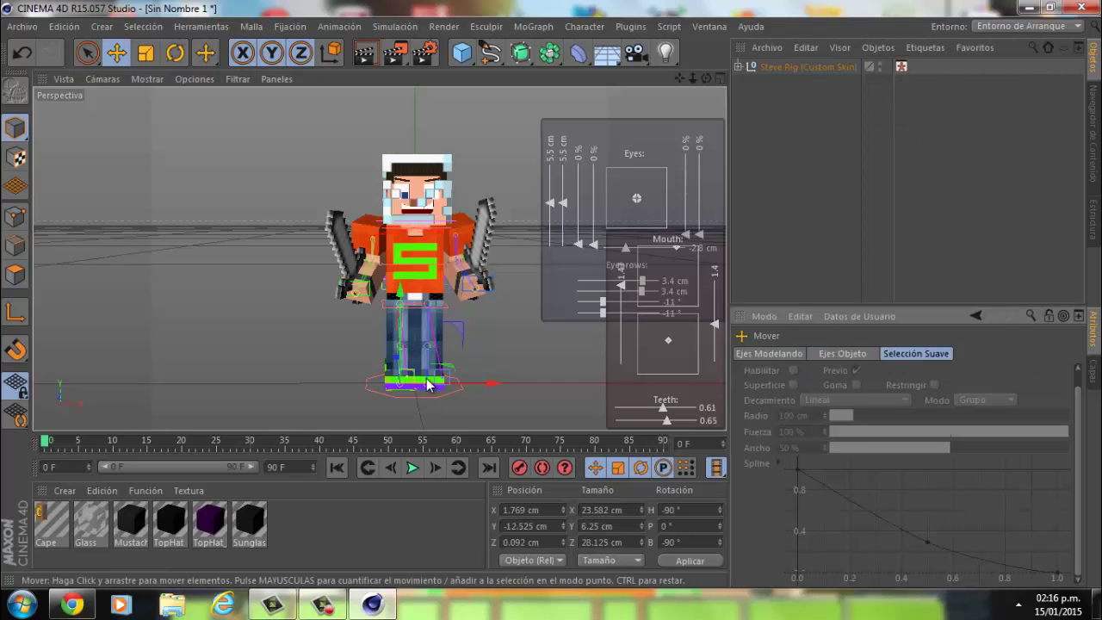
{"action": "mouse_move", "coordinate": [431, 389]}
{"action": "left_mouse_down"}
{"action": "mouse_move", "coordinate": [372, 322]}
{"action": "mouse_move", "coordinate": [608, 96]}
{"action": "left_mouse_up"}
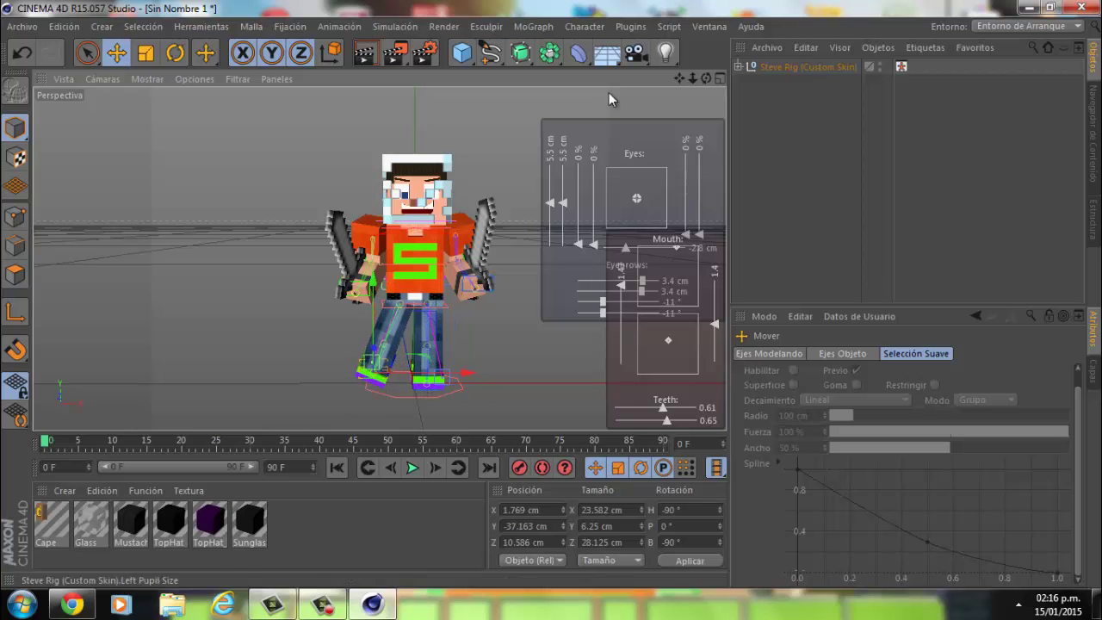
{"action": "left_click_drag", "start_coordinate": [538, 296], "coordinate": [585, 280], "text": "alt"}
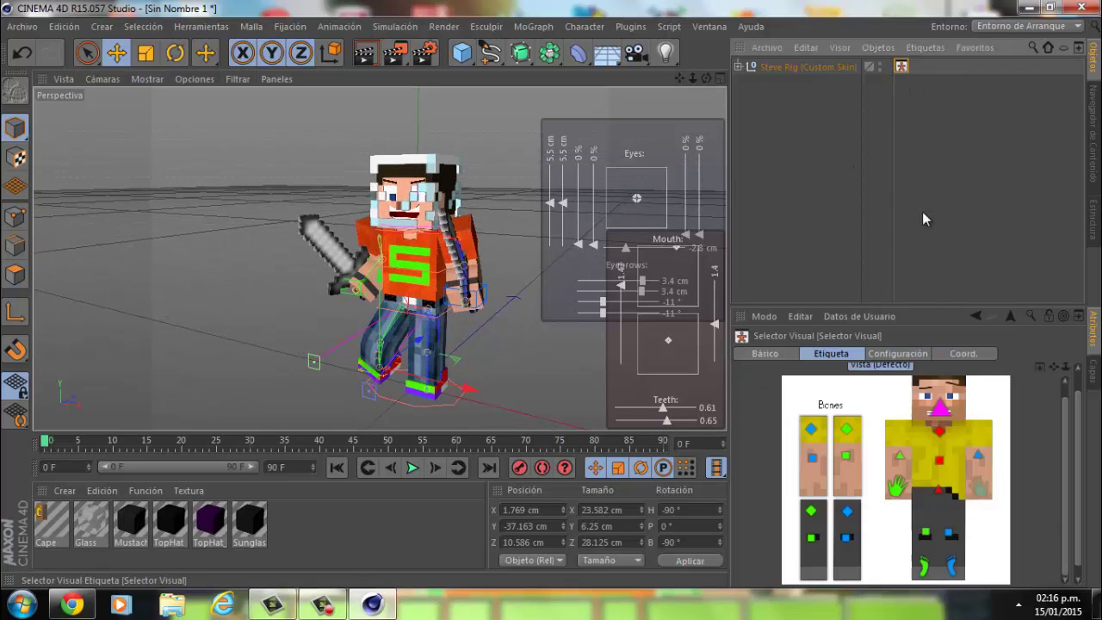
{"action": "key", "text": "ctrl+z"}
{"action": "left_click_drag", "start_coordinate": [489, 408], "coordinate": [440, 328]}
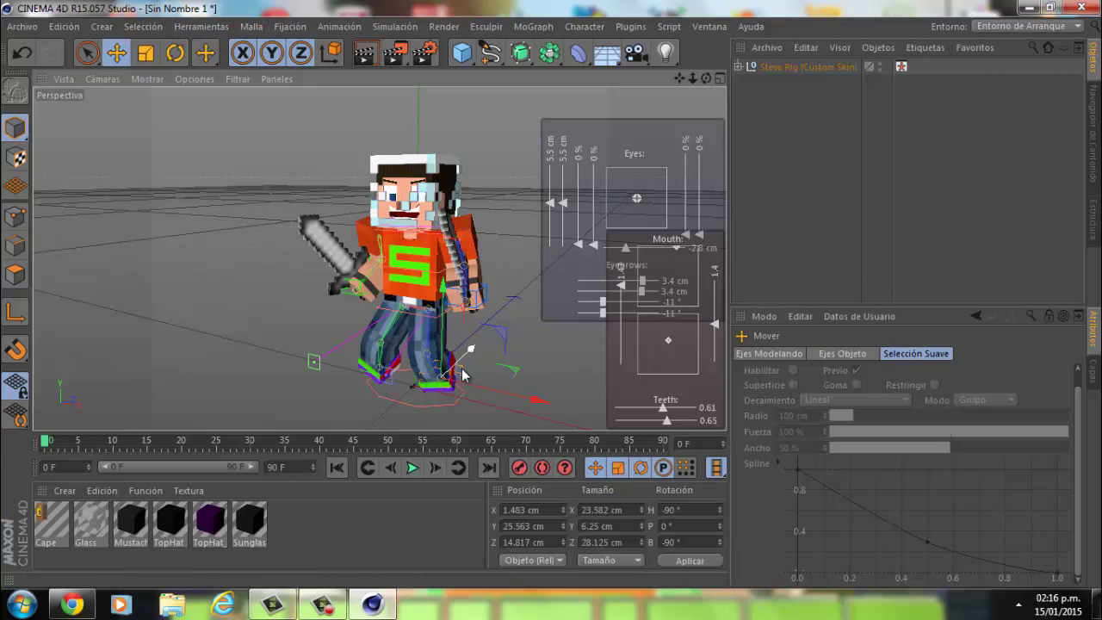
{"action": "left_click_drag", "start_coordinate": [462, 375], "coordinate": [484, 386]}
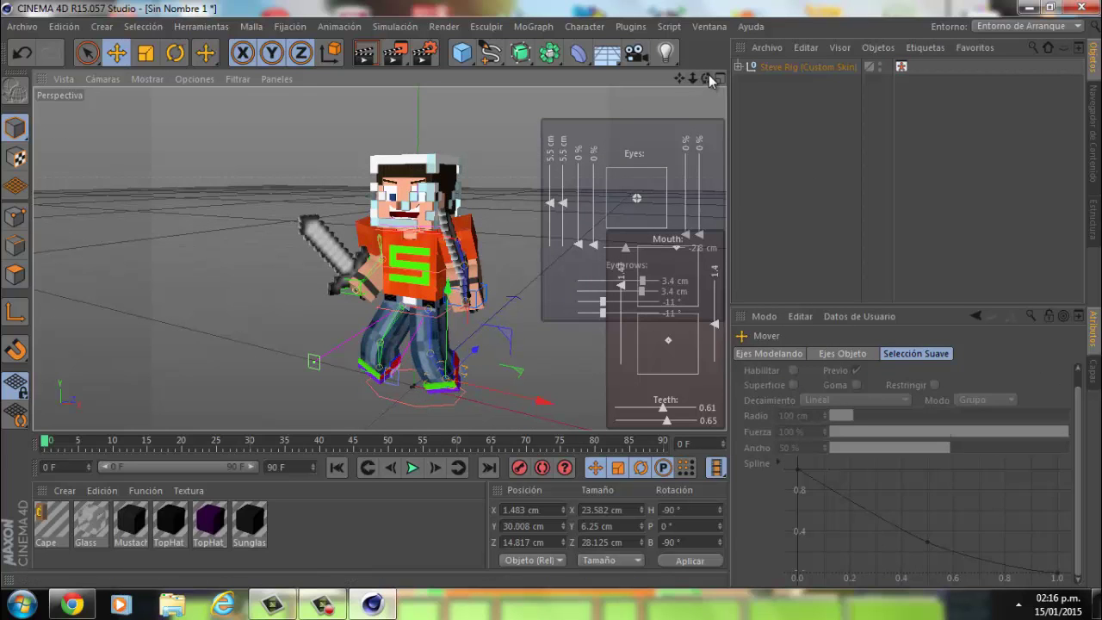
{"action": "left_click_drag", "start_coordinate": [706, 78], "coordinate": [551, 293]}
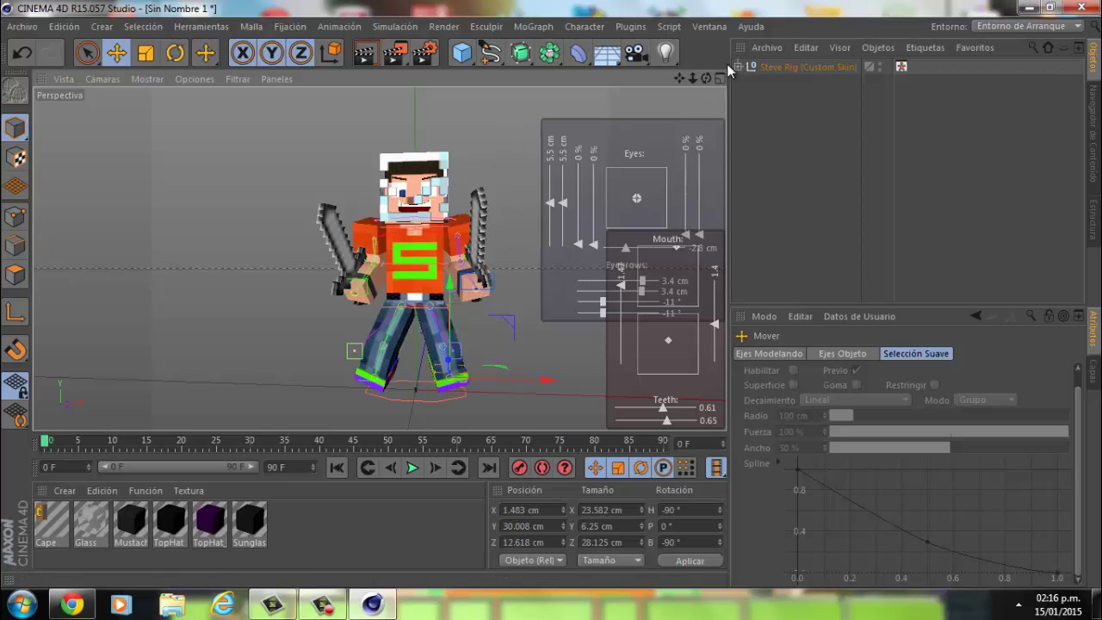
{"action": "left_click_drag", "start_coordinate": [706, 79], "coordinate": [552, 295]}
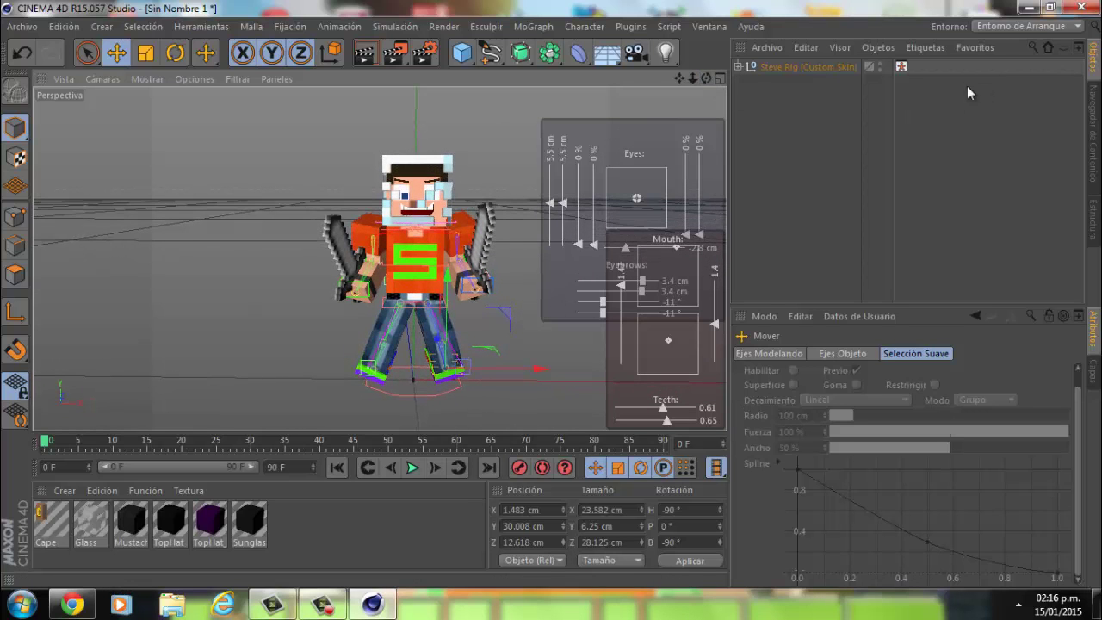
Select Steve's head control and rotate it to a 30° heading
{"action": "left_click", "coordinate": [901, 66]}
{"action": "left_click", "coordinate": [938, 426]}
{"action": "key", "text": "r"}
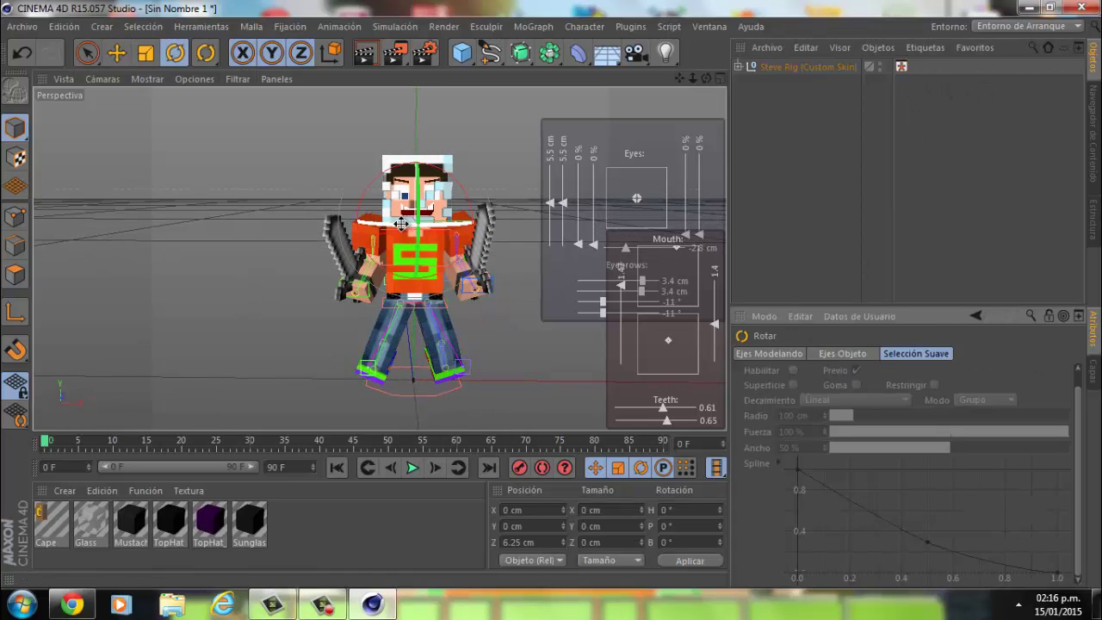
{"action": "left_click_drag", "start_coordinate": [417, 202], "coordinate": [404, 250]}
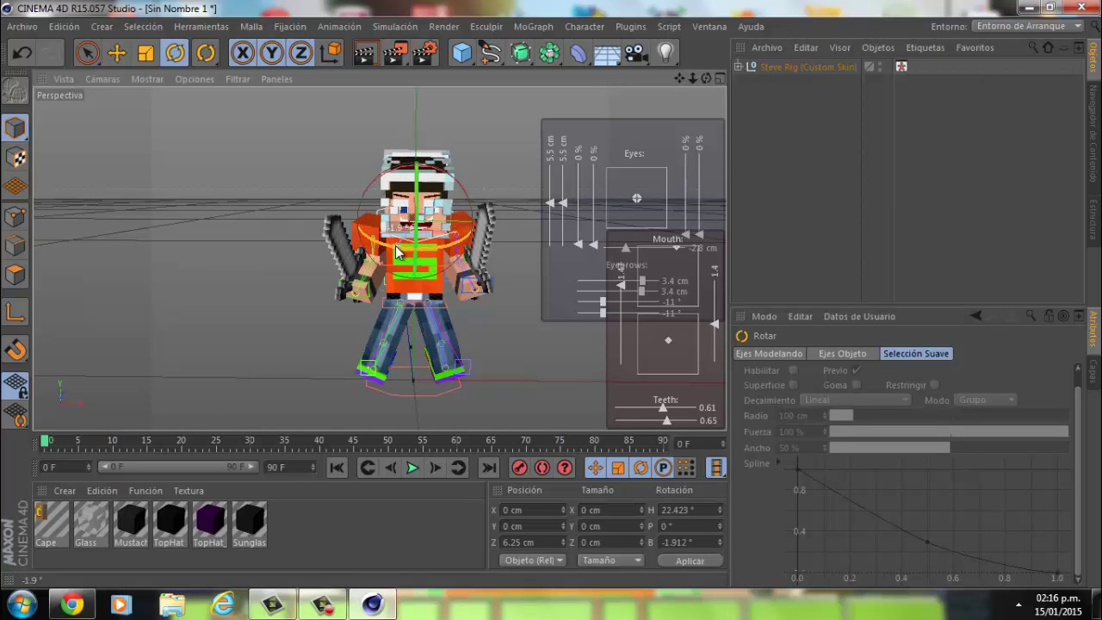
{"action": "mouse_move", "coordinate": [404, 250]}
{"action": "left_mouse_down"}
{"action": "mouse_move", "coordinate": [326, 241]}
{"action": "mouse_move", "coordinate": [389, 271]}
{"action": "left_mouse_up"}
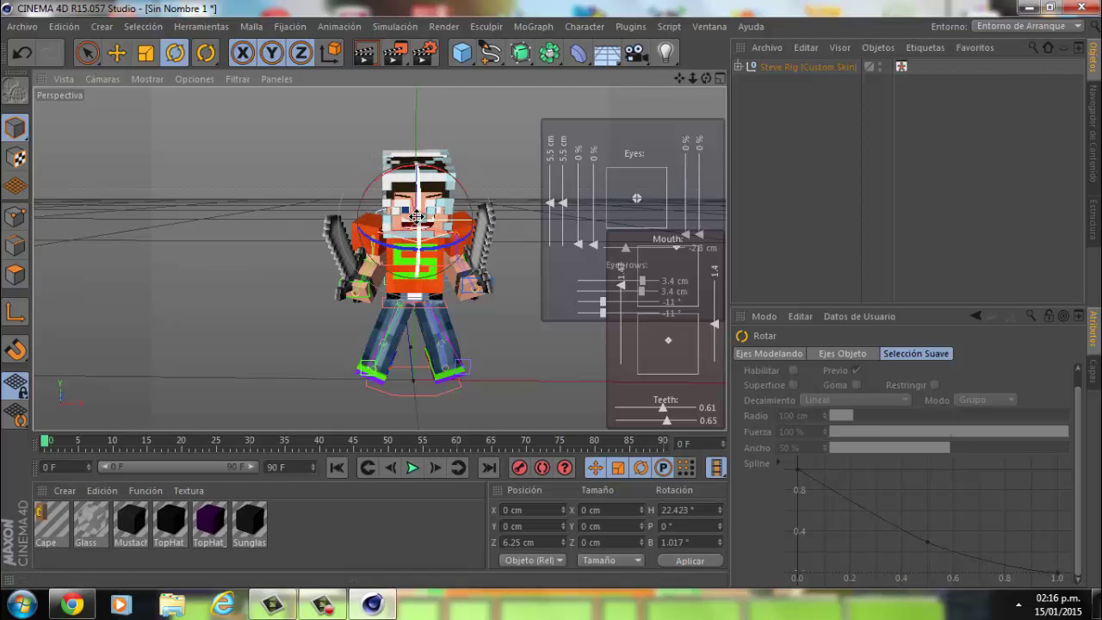
{"action": "left_click_drag", "start_coordinate": [416, 215], "coordinate": [416, 227]}
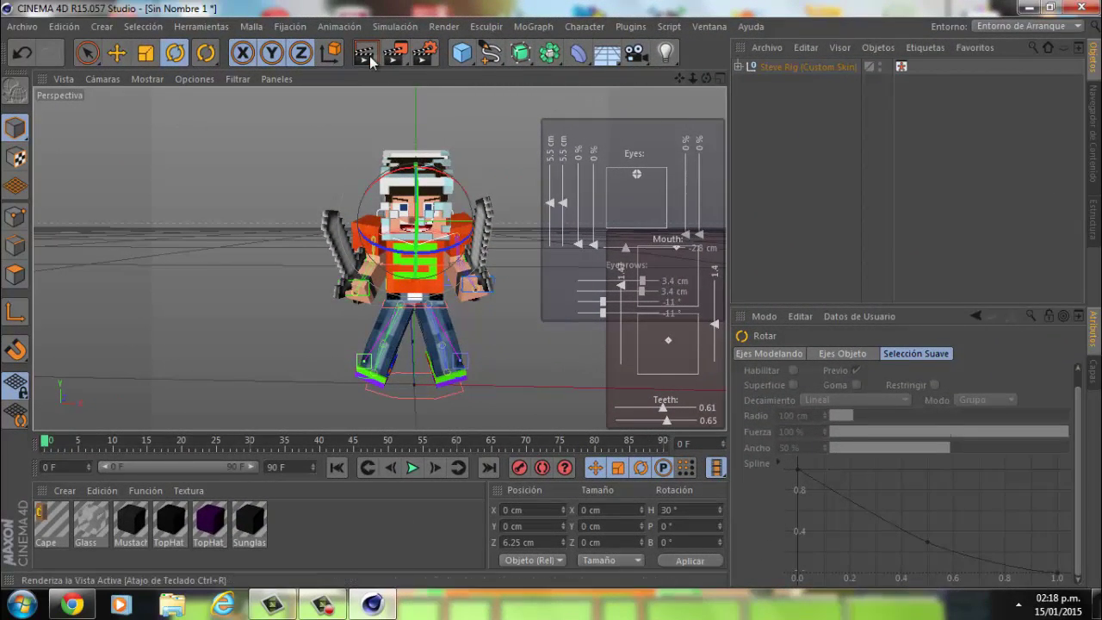
Preview-render the pose, then nudge a hand control up to Y 54.016 cm, Z 14.672 cm
{"action": "left_click", "coordinate": [365, 54]}
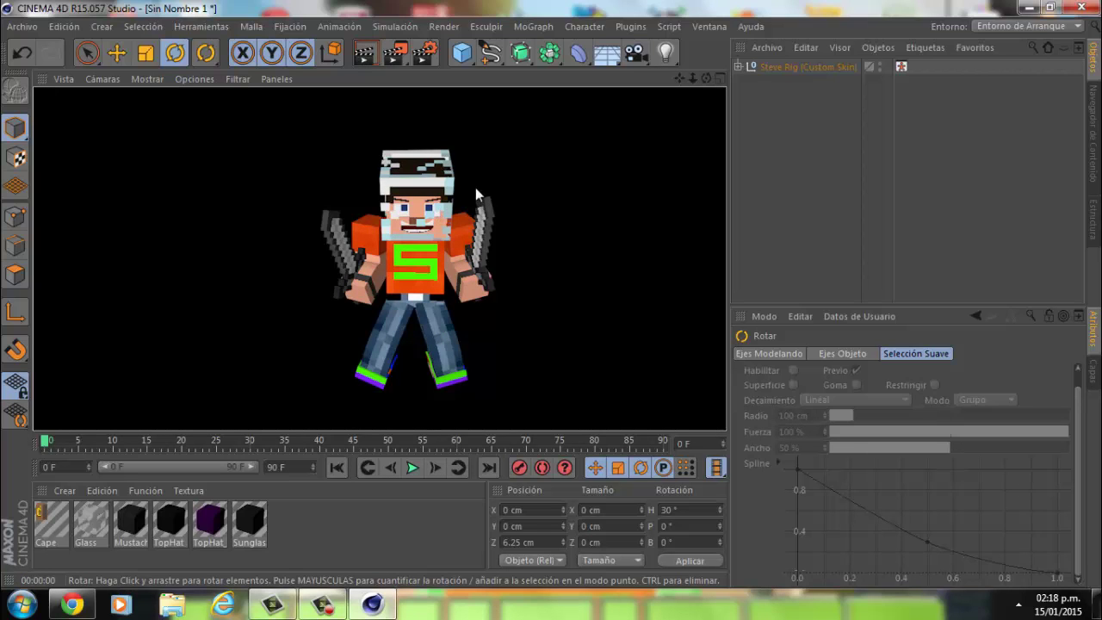
{"action": "left_click", "coordinate": [707, 76]}
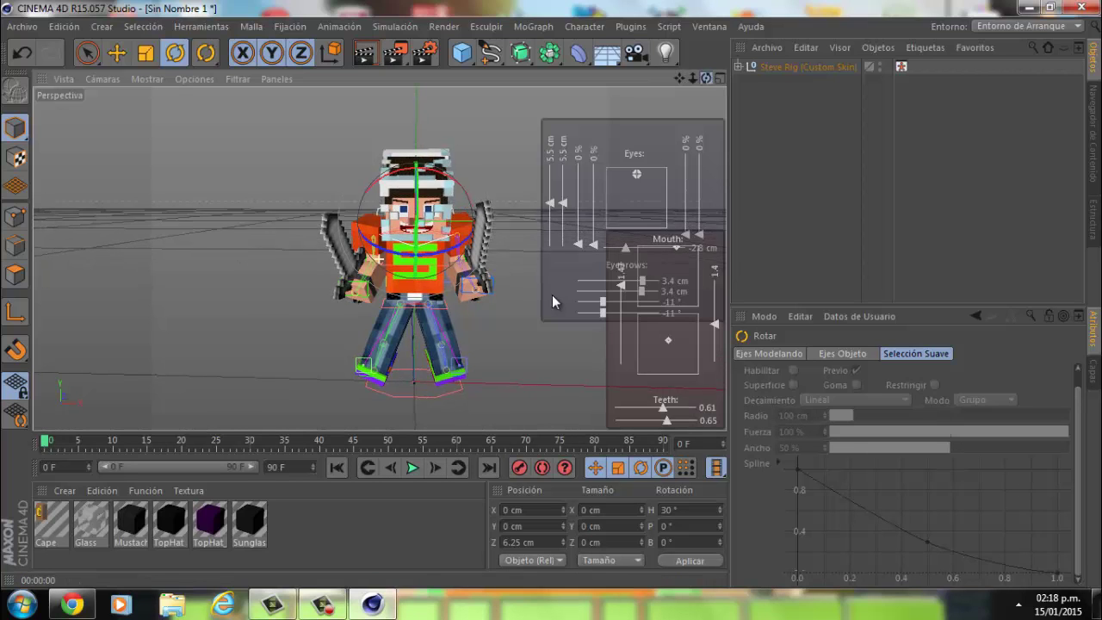
{"action": "left_click", "coordinate": [901, 68]}
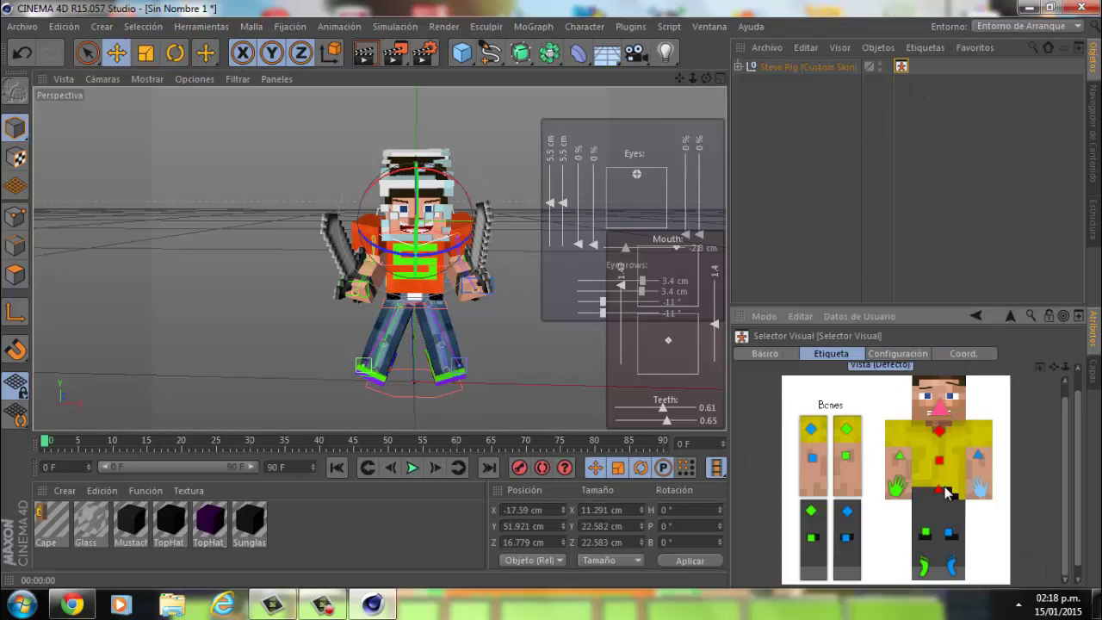
{"action": "key", "text": "e"}
{"action": "left_click_drag", "start_coordinate": [444, 294], "coordinate": [479, 314]}
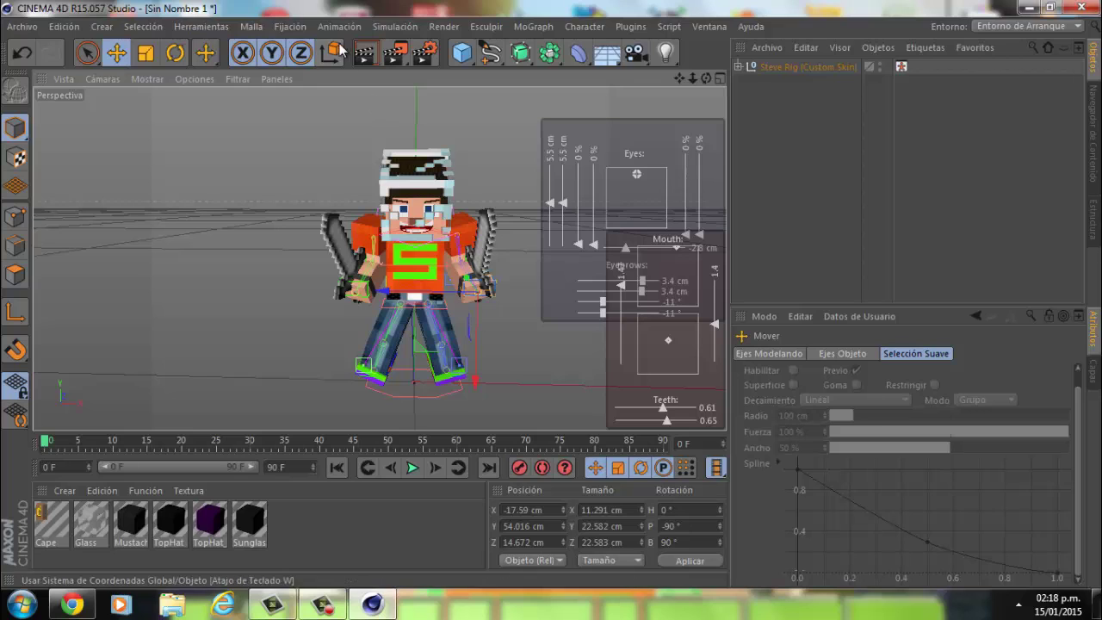
Render another preview of the posed Steve and return to the editable viewport
{"action": "left_click", "coordinate": [365, 53]}
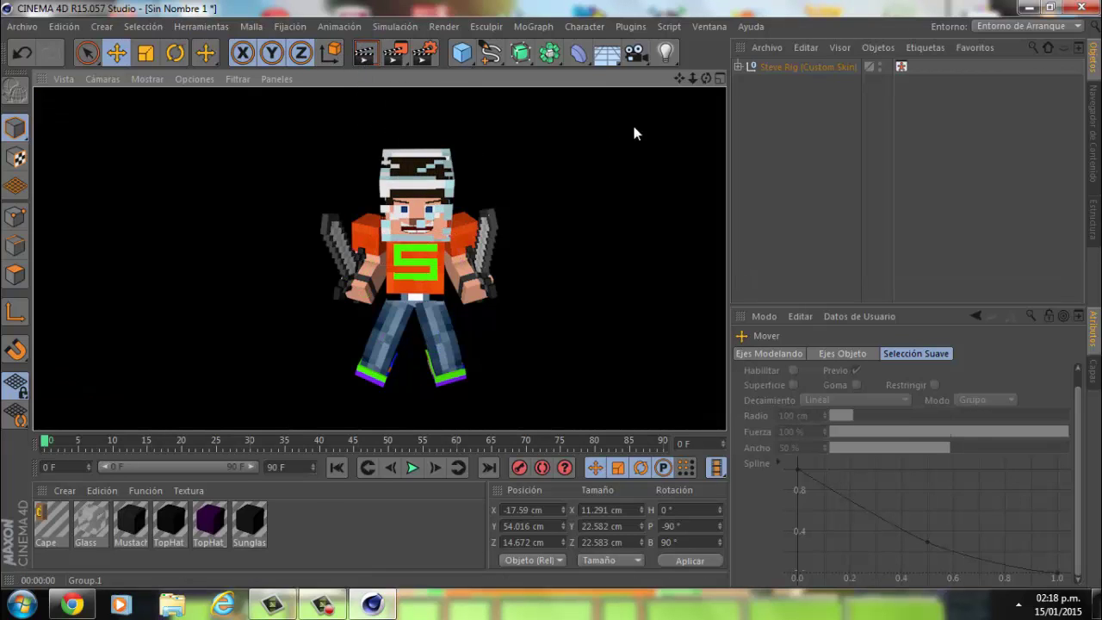
{"action": "left_click", "coordinate": [87, 53]}
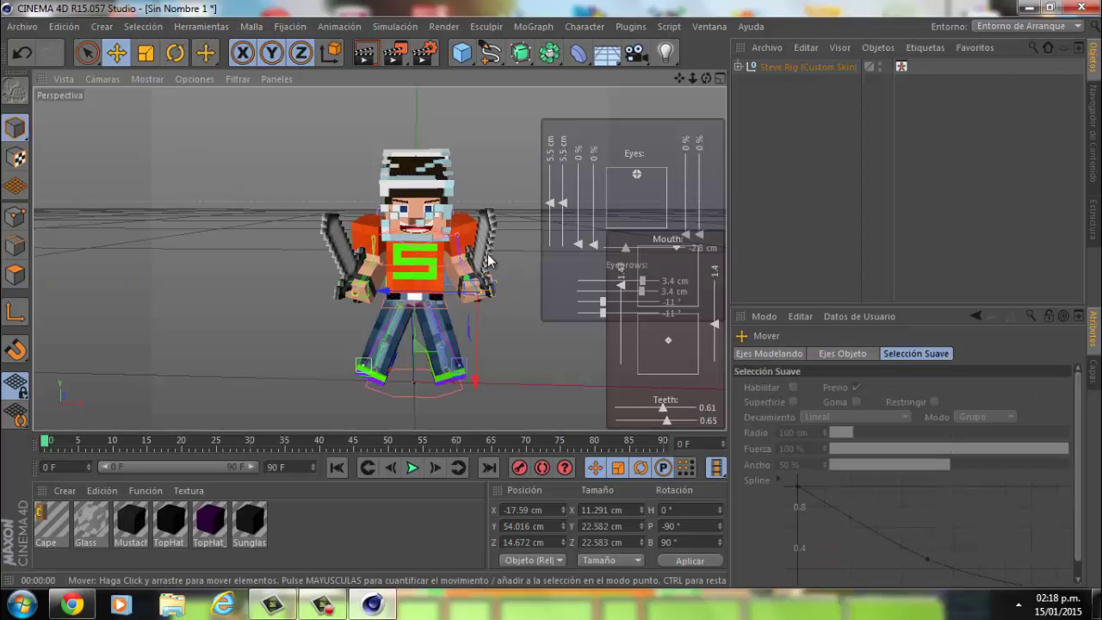
{"action": "left_click", "coordinate": [901, 67]}
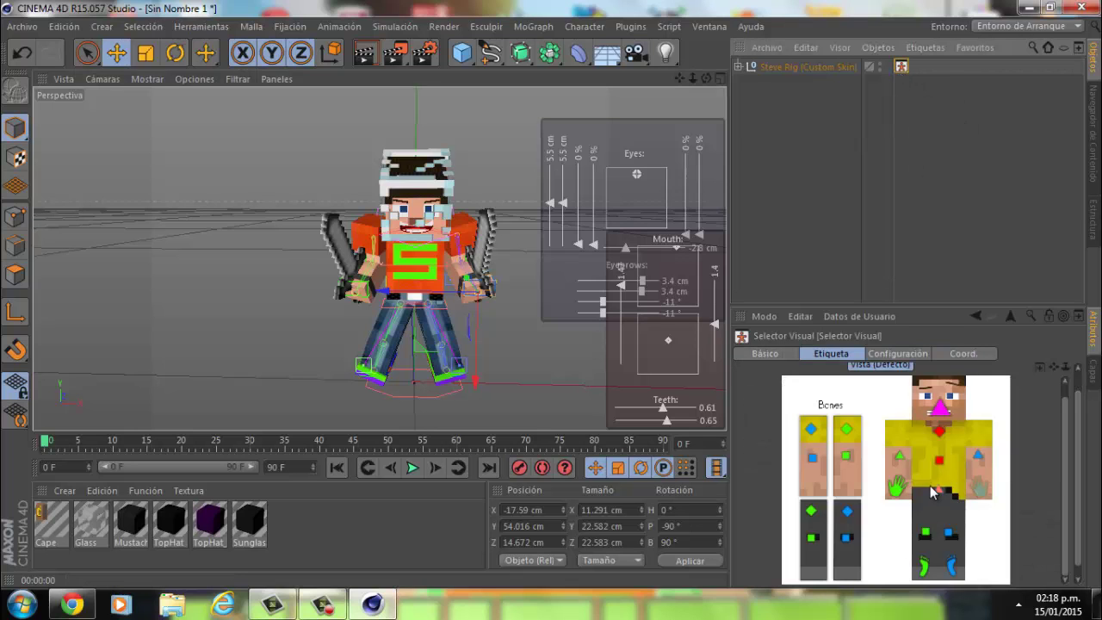
Undo the earlier bone shift on Steve's rig
{"action": "left_click", "coordinate": [934, 491]}
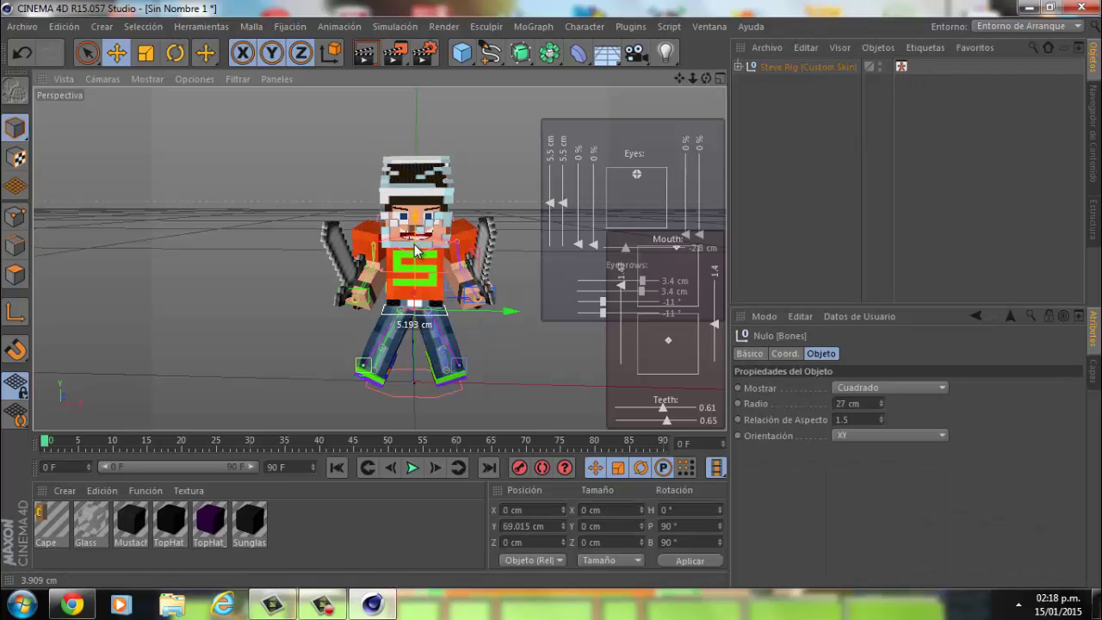
{"action": "left_click", "coordinate": [22, 52]}
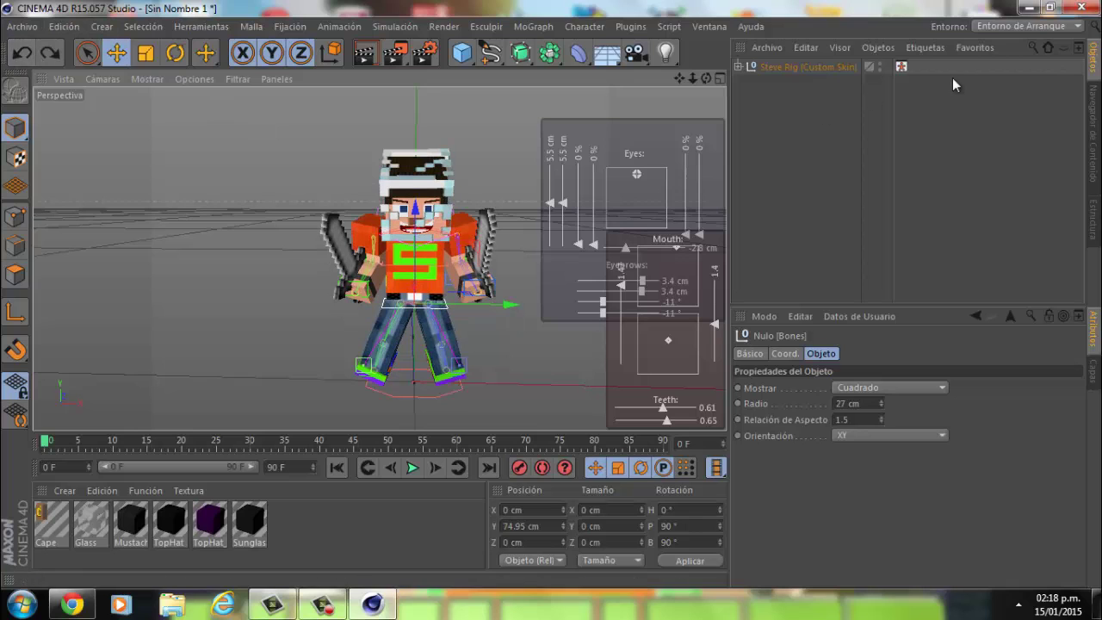
{"action": "left_click", "coordinate": [900, 67]}
Rotate Steve's torso about 15° in heading, then view the pose from a new angle
{"action": "left_click", "coordinate": [942, 469]}
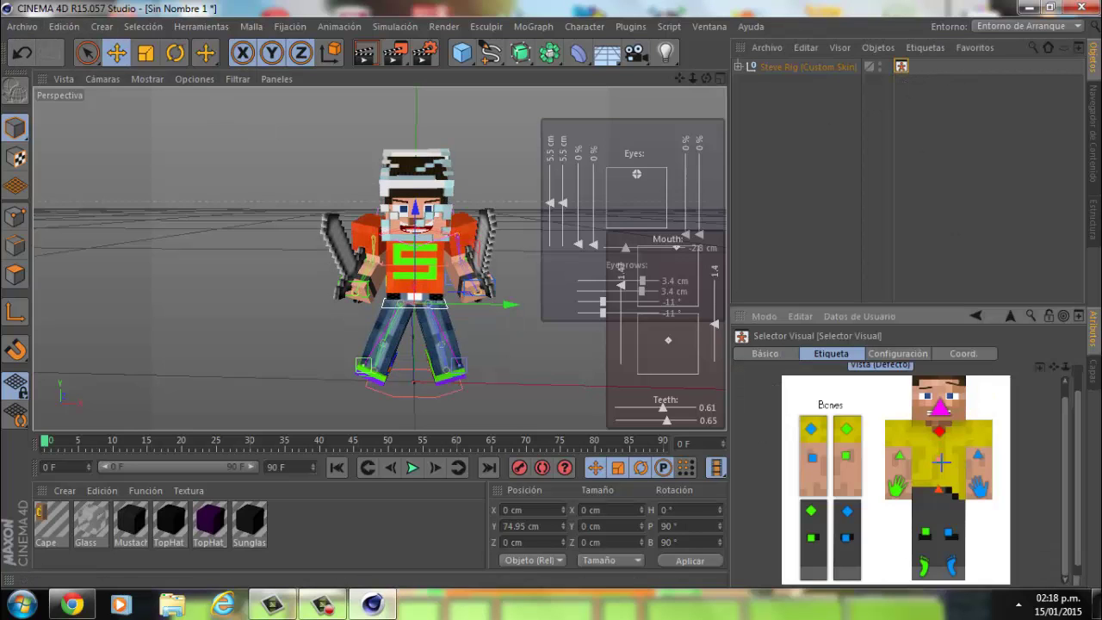
{"action": "key", "text": "r"}
{"action": "left_click_drag", "start_coordinate": [417, 232], "coordinate": [411, 277]}
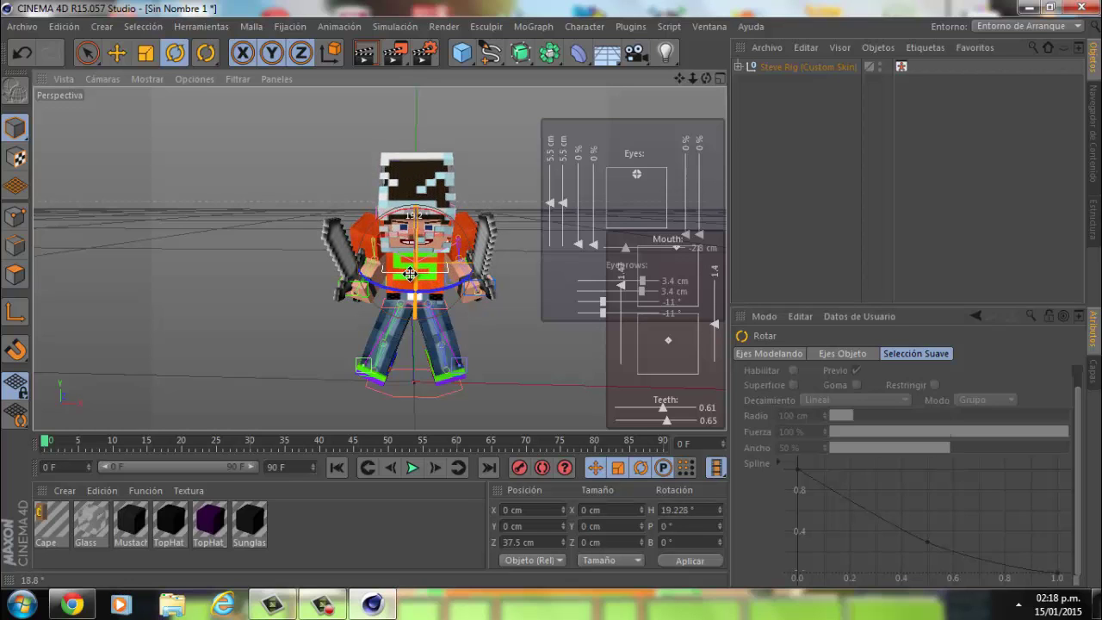
{"action": "left_click", "coordinate": [901, 66]}
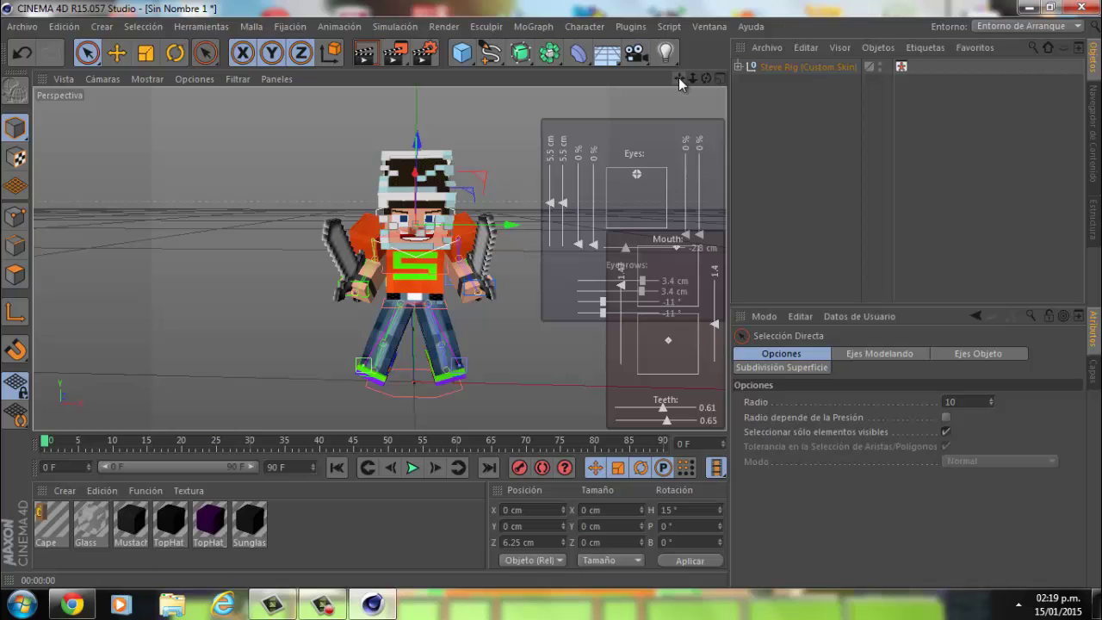
{"action": "left_click_drag", "start_coordinate": [682, 77], "coordinate": [550, 293]}
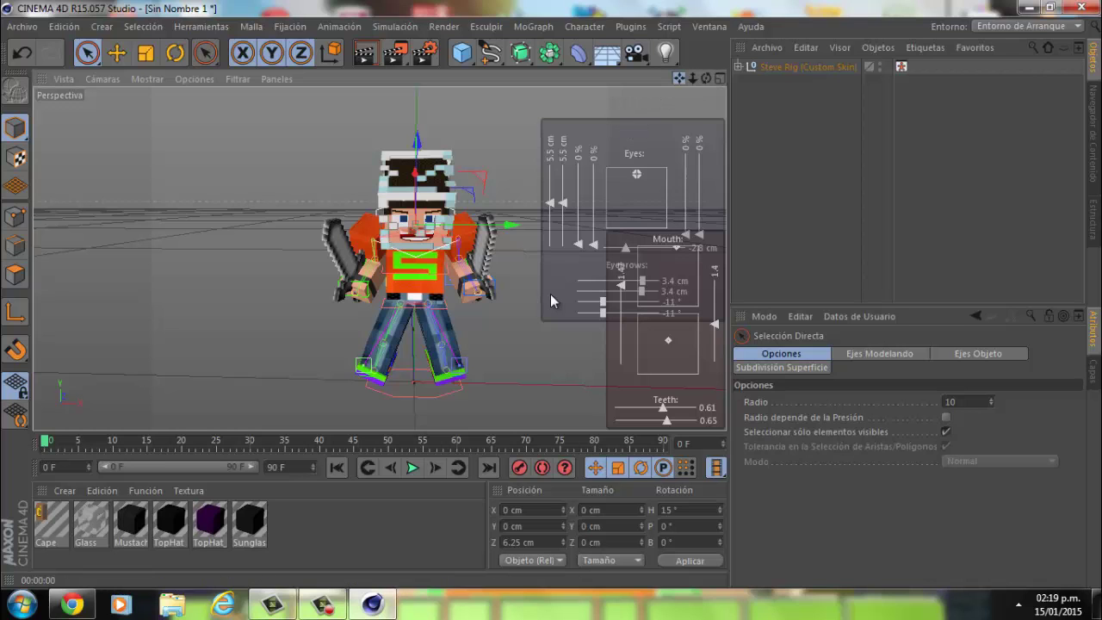
Open the Super Pack Minecraft .lib4d library in the Content Browser
{"action": "left_click", "coordinate": [24, 26]}
{"action": "left_click", "coordinate": [63, 63]}
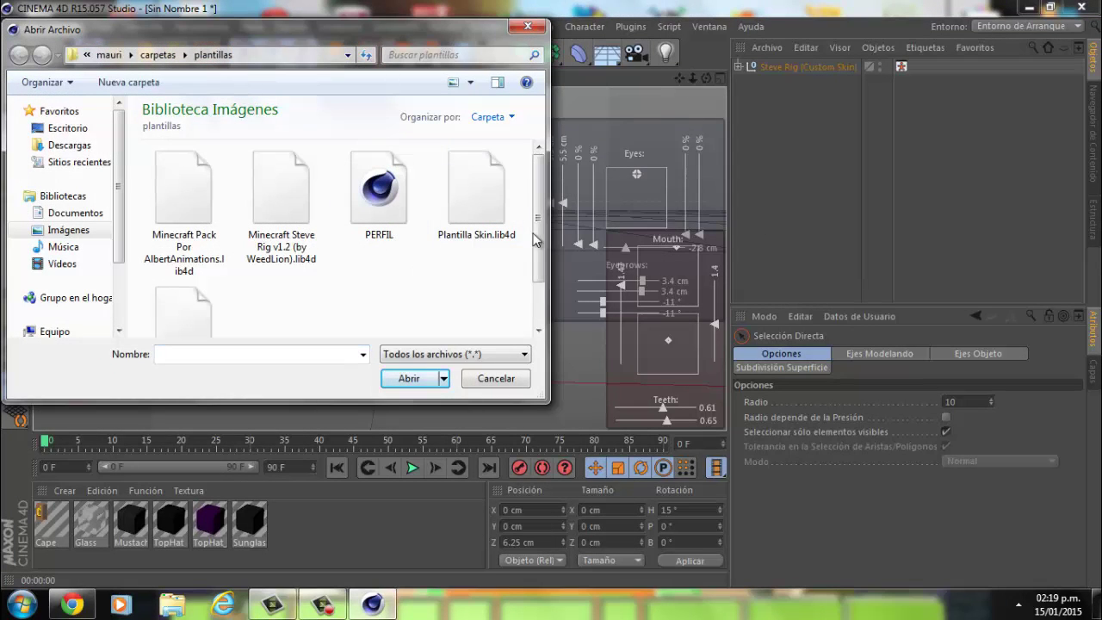
{"action": "scroll", "coordinate": [417, 250], "scroll_direction": "down", "scroll_amount": 1}
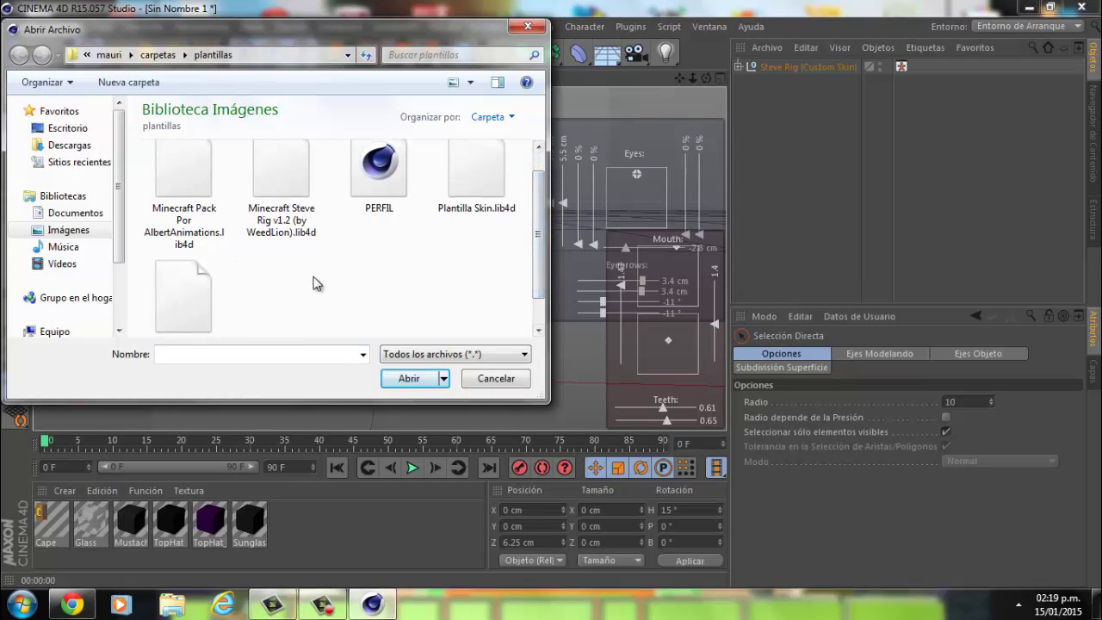
{"action": "scroll", "coordinate": [315, 283], "scroll_direction": "down", "scroll_amount": 2}
{"action": "left_click", "coordinate": [184, 297]}
{"action": "double_click", "coordinate": [204, 288]}
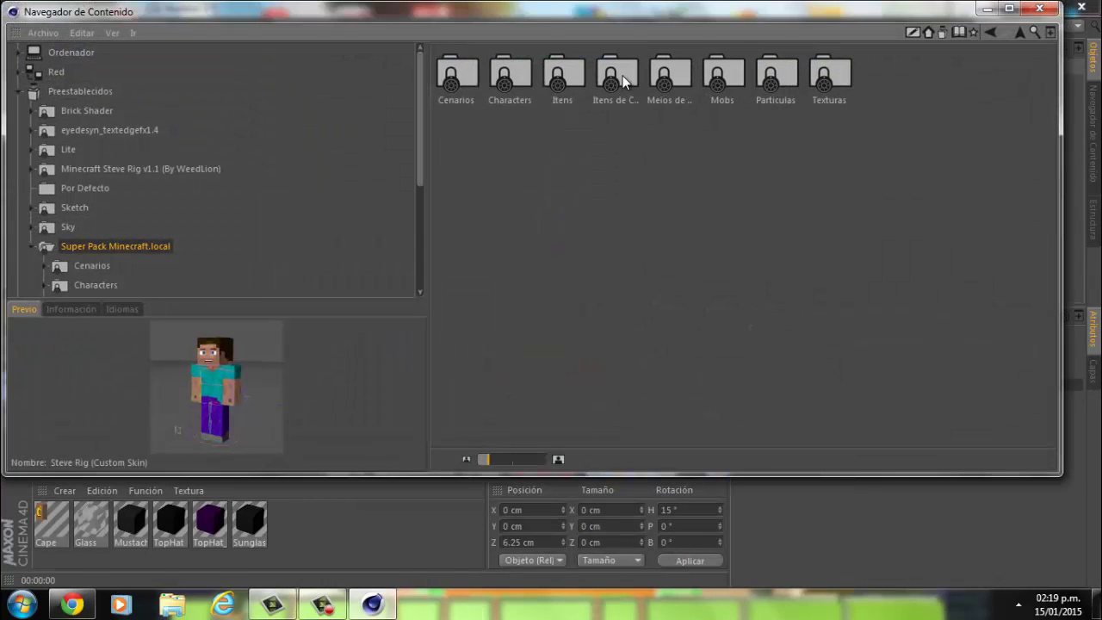
Add the Wolf from the Mobs folder to the scene and close the browser
{"action": "double_click", "coordinate": [714, 84]}
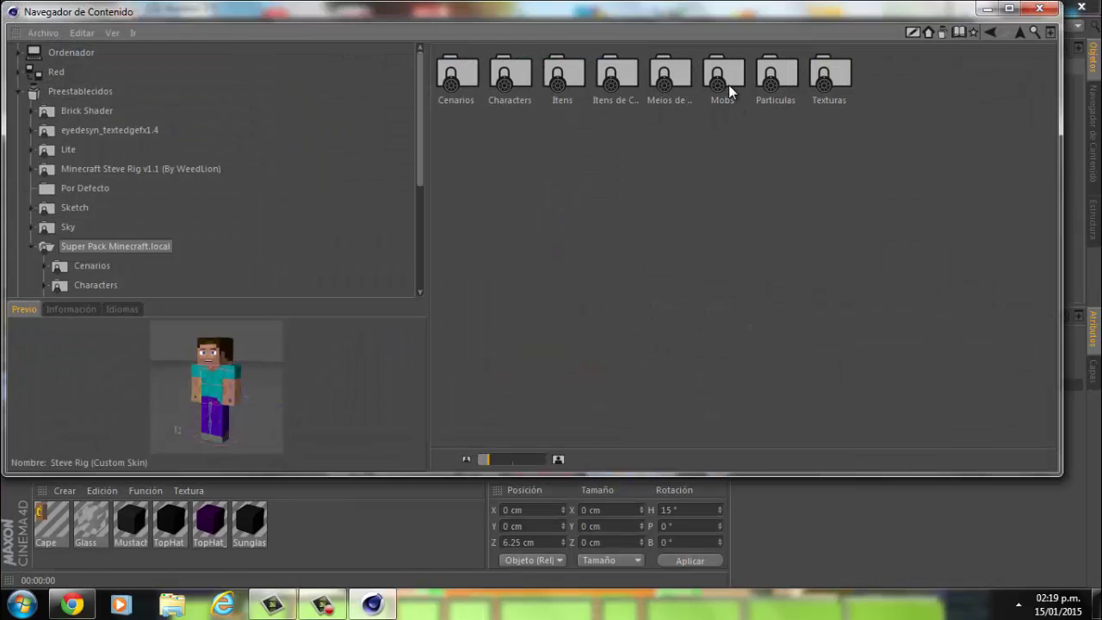
{"action": "right_click", "coordinate": [728, 84]}
{"action": "left_click", "coordinate": [687, 370]}
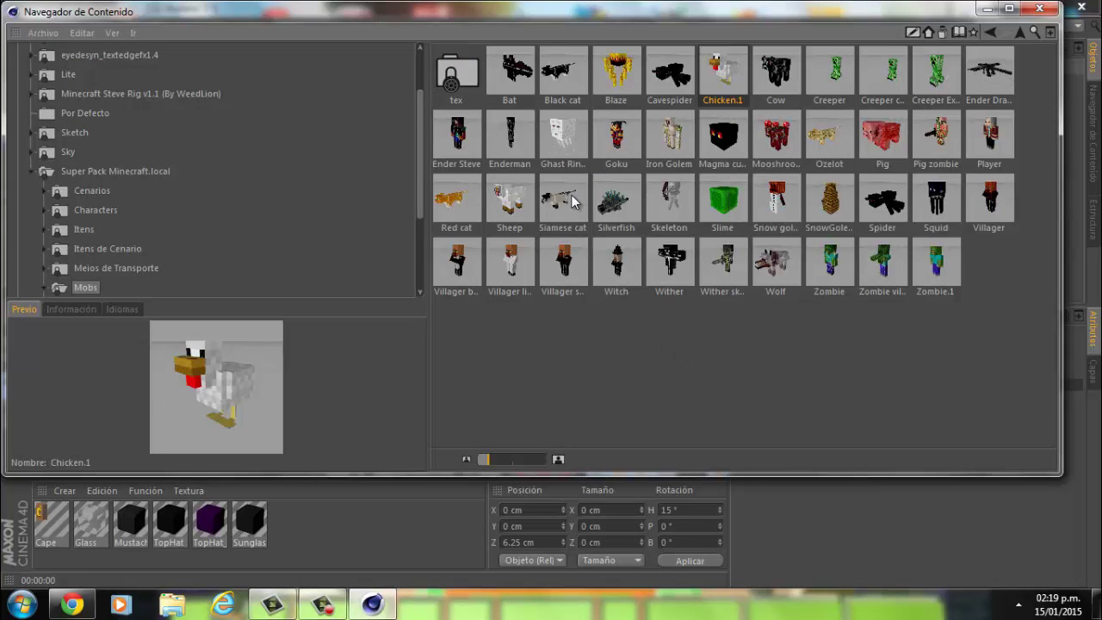
{"action": "double_click", "coordinate": [755, 274]}
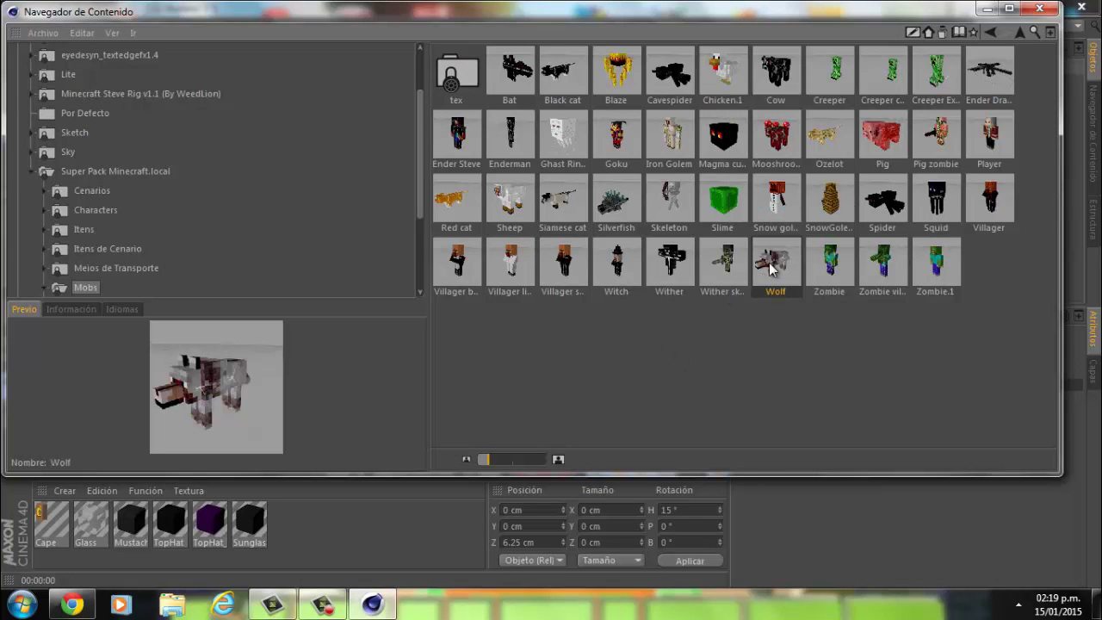
{"action": "left_click", "coordinate": [1038, 9]}
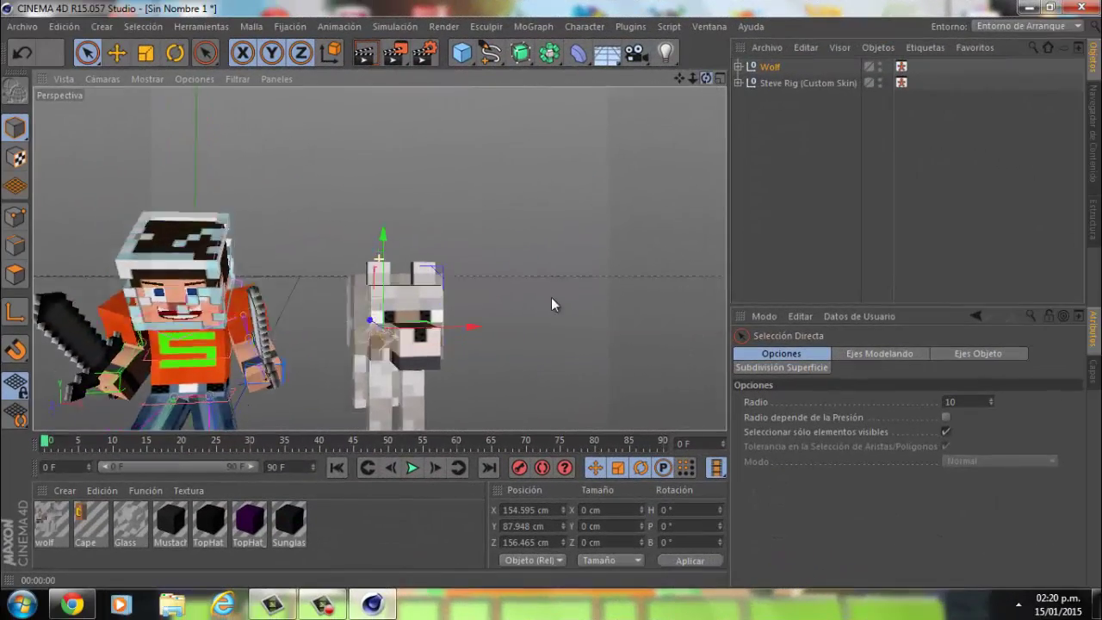
Select Steve Rig and try scaling it, undoing the 140% and small attempts
{"action": "mouse_move", "coordinate": [551, 297]}
{"action": "left_mouse_down", "text": "alt"}
{"action": "mouse_move", "coordinate": [552, 307]}
{"action": "mouse_move", "coordinate": [551, 284]}
{"action": "mouse_move", "coordinate": [553, 296]}
{"action": "mouse_move", "coordinate": [132, 342]}
{"action": "left_mouse_up", "text": "alt"}
{"action": "scroll", "coordinate": [131, 342], "scroll_direction": "down", "scroll_amount": 2}
{"action": "scroll", "coordinate": [131, 341], "scroll_direction": "down", "scroll_amount": 2}
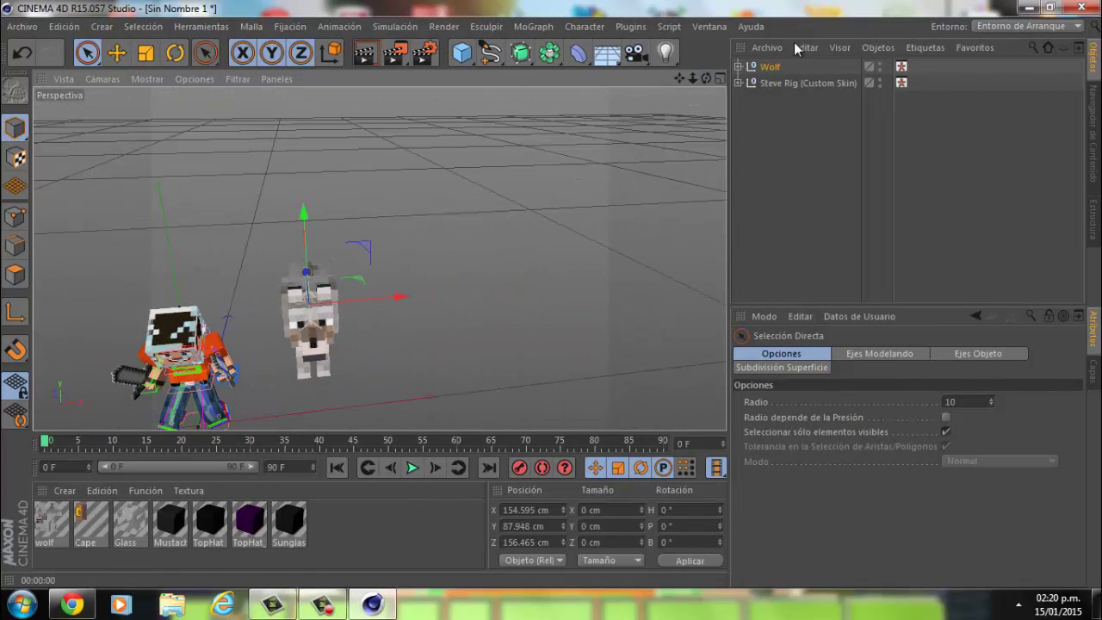
{"action": "left_click", "coordinate": [781, 84]}
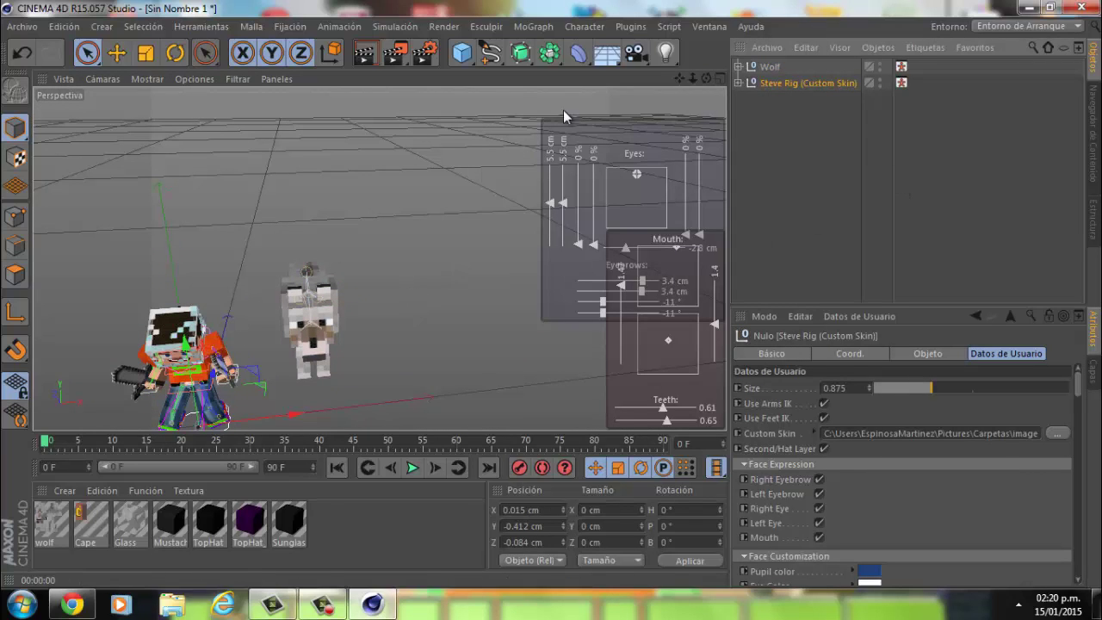
{"action": "left_click", "coordinate": [145, 55]}
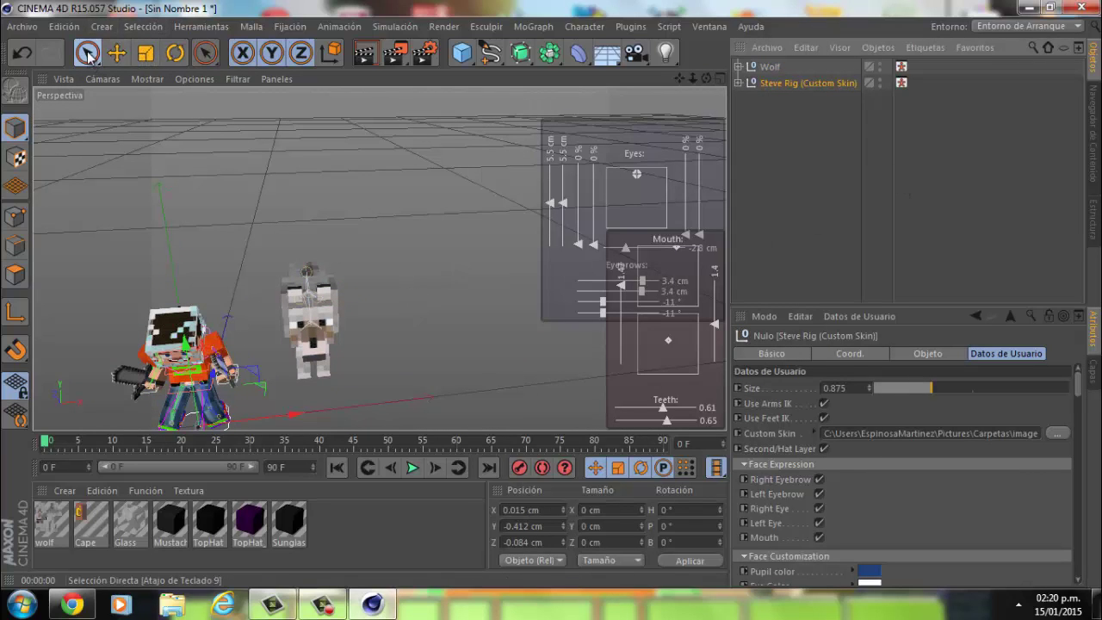
{"action": "left_click", "coordinate": [145, 55]}
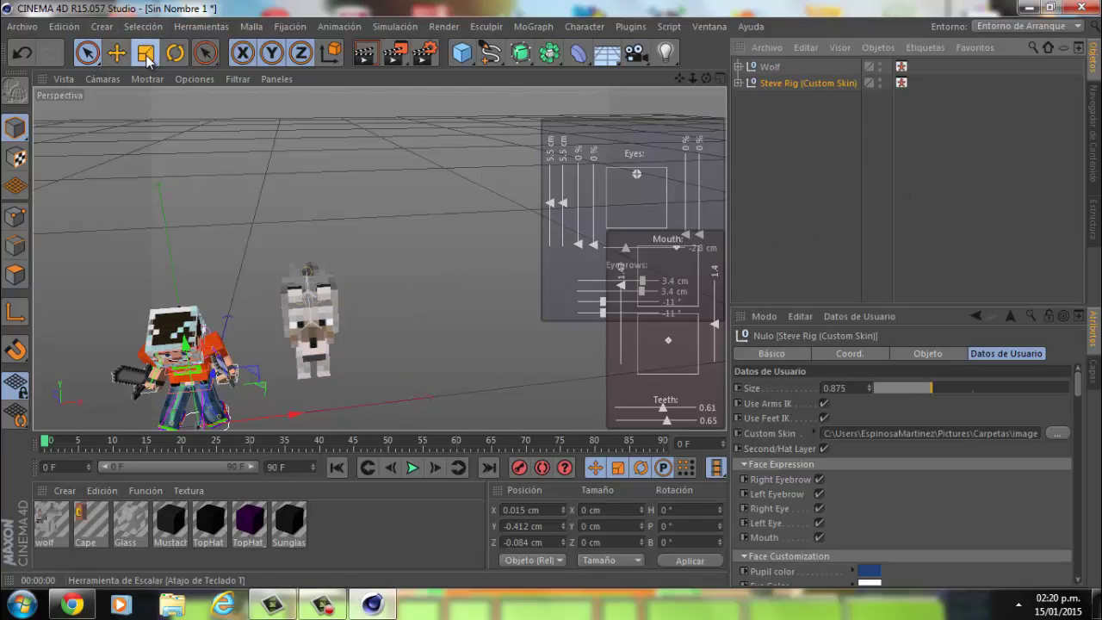
{"action": "left_click_drag", "start_coordinate": [189, 352], "coordinate": [144, 185]}
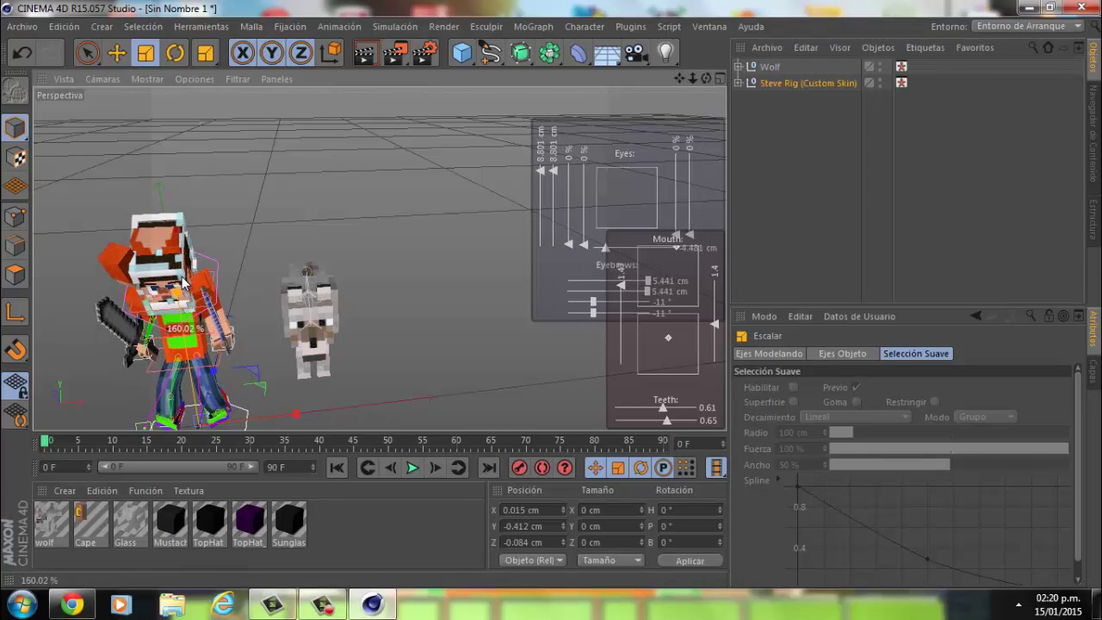
{"action": "key", "text": "ctrl+z"}
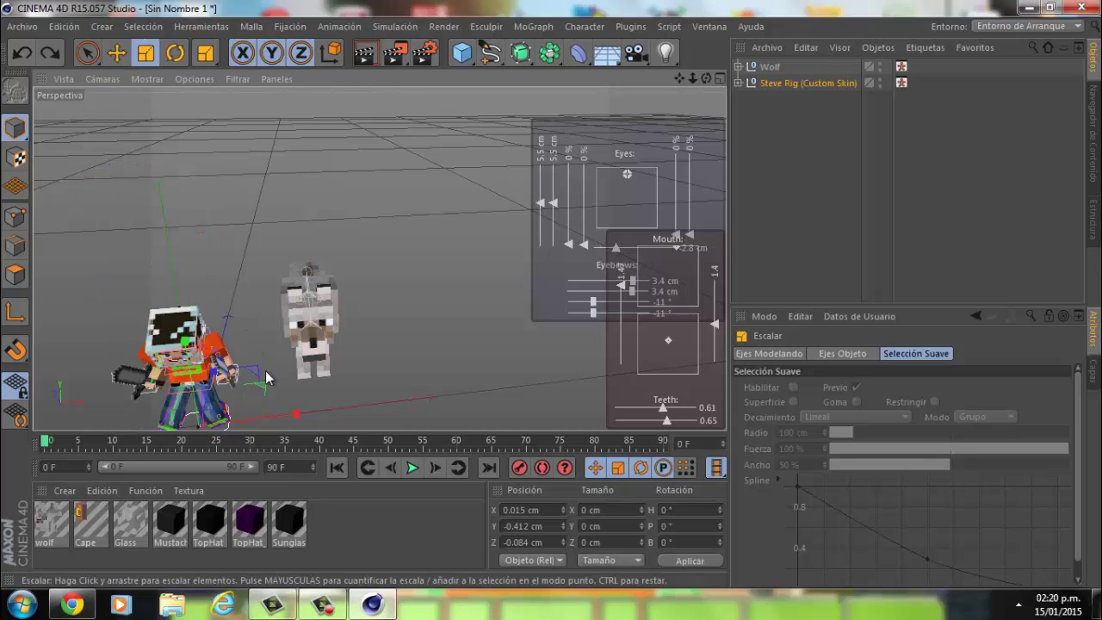
{"action": "left_click_drag", "start_coordinate": [263, 394], "coordinate": [277, 366]}
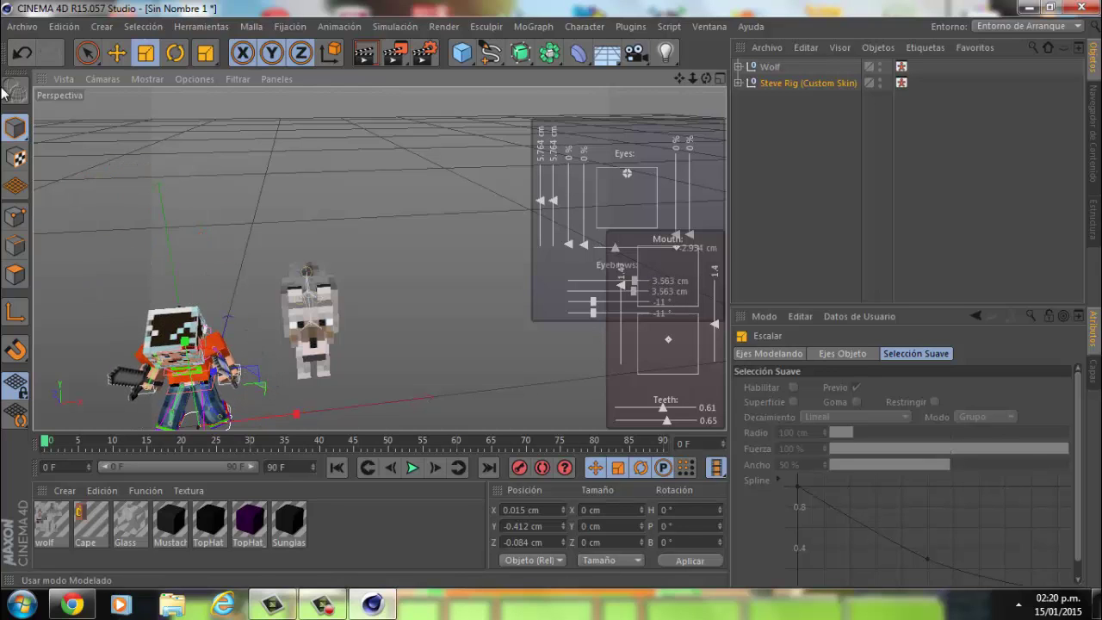
{"action": "key", "text": "ctrl+z"}
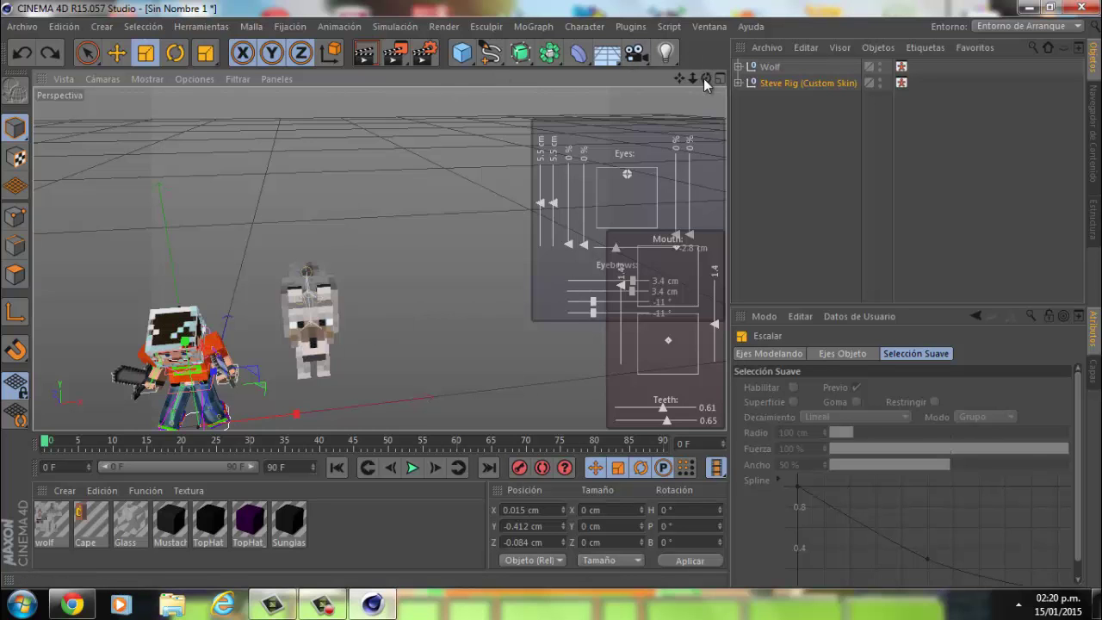
Frame Steve and the wolf from the front and scale Steve to about 121%
{"action": "left_click_drag", "start_coordinate": [703, 78], "coordinate": [552, 292]}
{"action": "left_click_drag", "start_coordinate": [679, 78], "coordinate": [553, 298]}
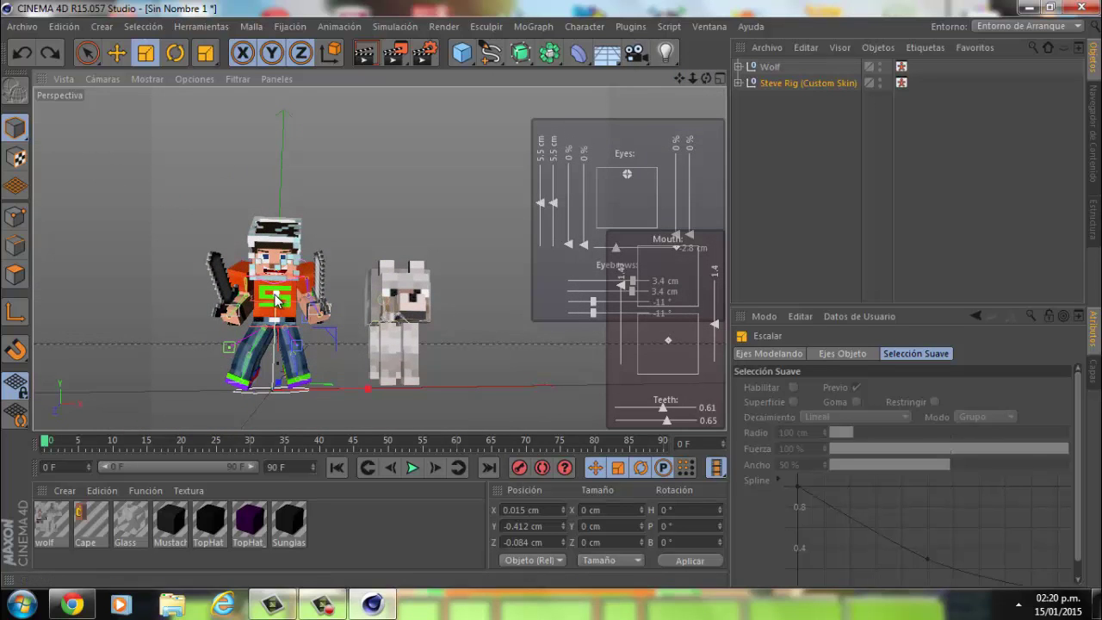
{"action": "left_click_drag", "start_coordinate": [275, 299], "coordinate": [276, 215]}
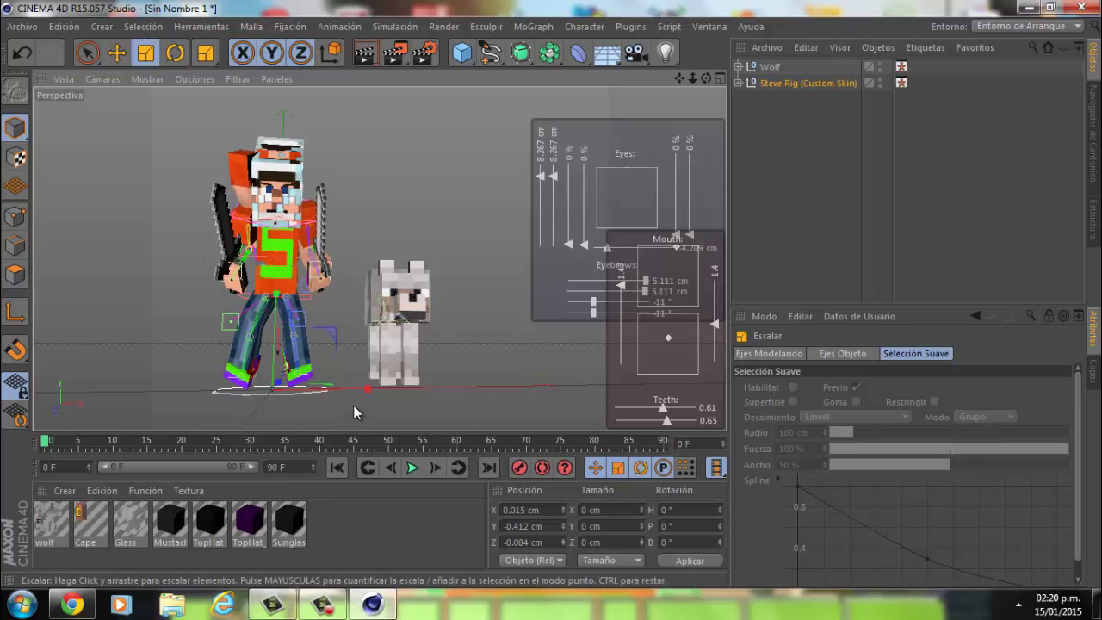
{"action": "mouse_move", "coordinate": [363, 389]}
{"action": "left_mouse_down"}
{"action": "mouse_move", "coordinate": [447, 384]}
{"action": "mouse_move", "coordinate": [317, 397]}
{"action": "left_mouse_up"}
{"action": "left_click", "coordinate": [22, 53]}
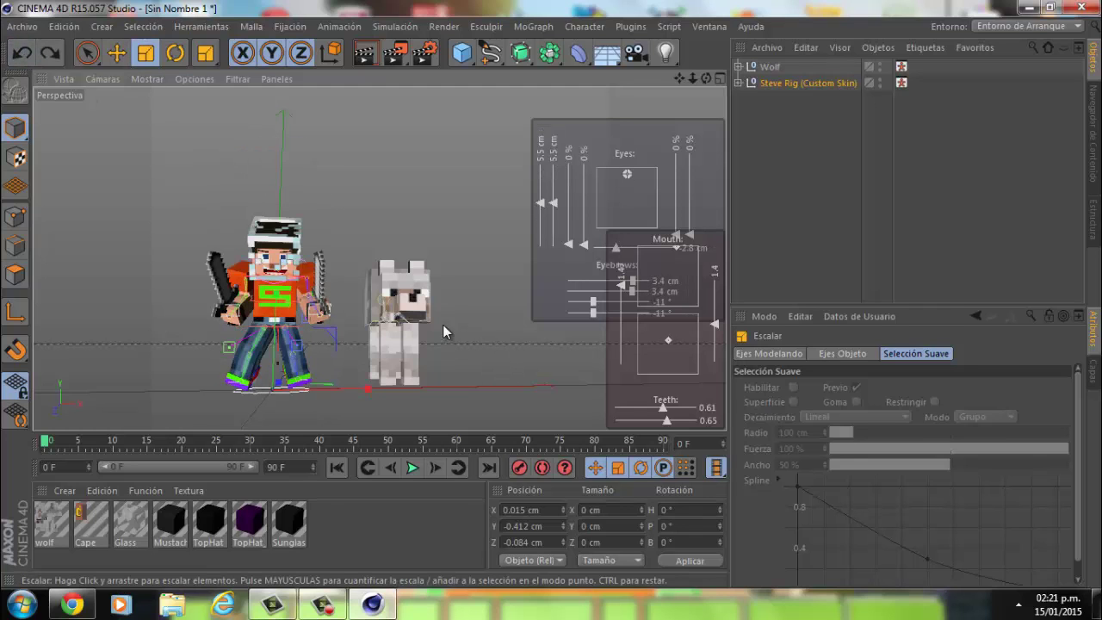
{"action": "left_click", "coordinate": [323, 263]}
Select the Wolf and shrink it down to pet size
{"action": "left_click", "coordinate": [791, 67]}
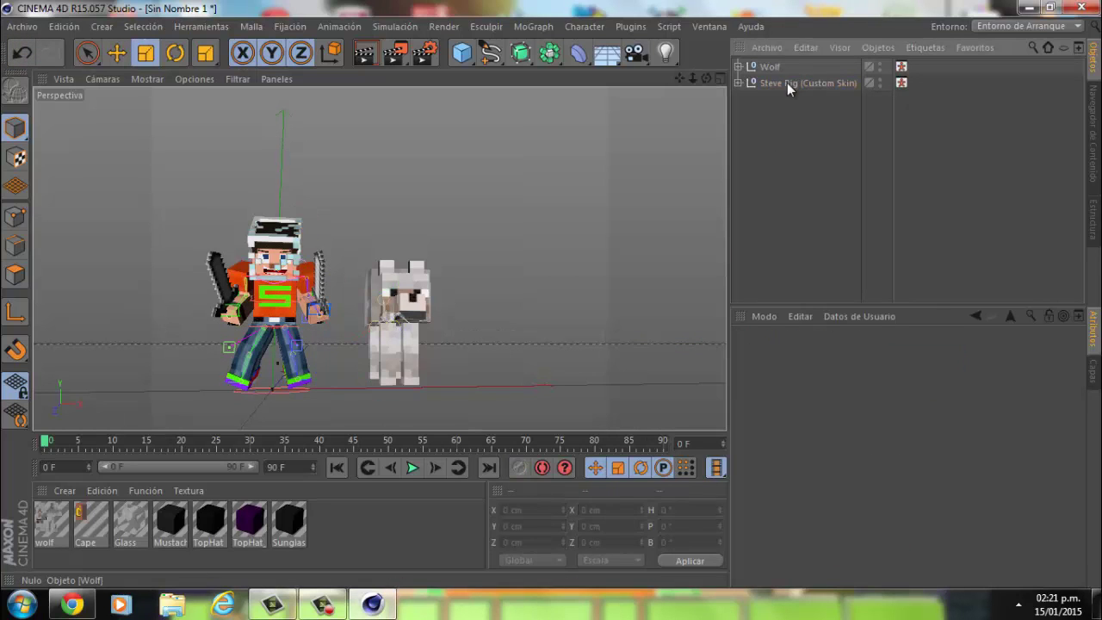
{"action": "left_click", "coordinate": [774, 66]}
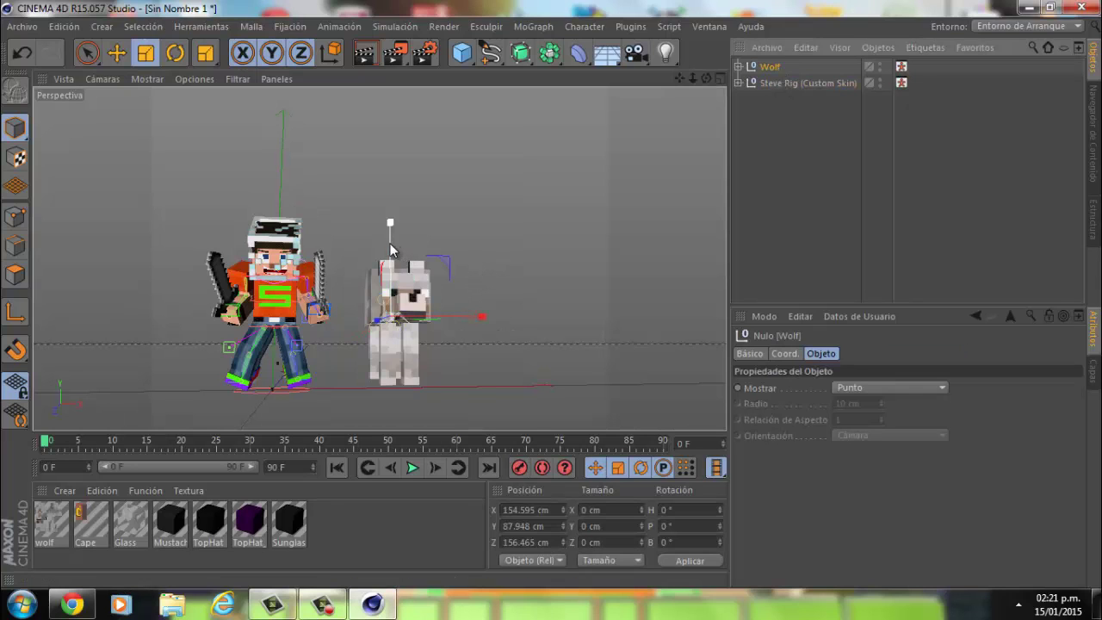
{"action": "mouse_move", "coordinate": [411, 272]}
{"action": "left_mouse_down"}
{"action": "mouse_move", "coordinate": [429, 308]}
{"action": "mouse_move", "coordinate": [440, 295]}
{"action": "left_mouse_up"}
{"action": "left_click_drag", "start_coordinate": [390, 262], "coordinate": [397, 280]}
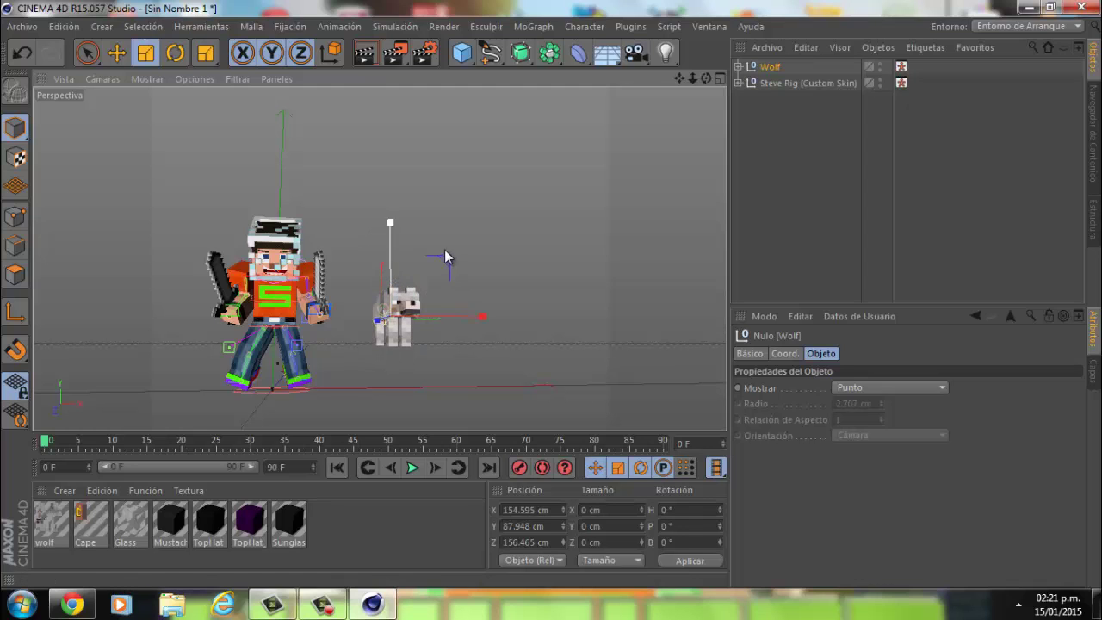
Turn the Wolf about -22.5° heading and move it beside Steve's sword hand
{"action": "left_click", "coordinate": [175, 52]}
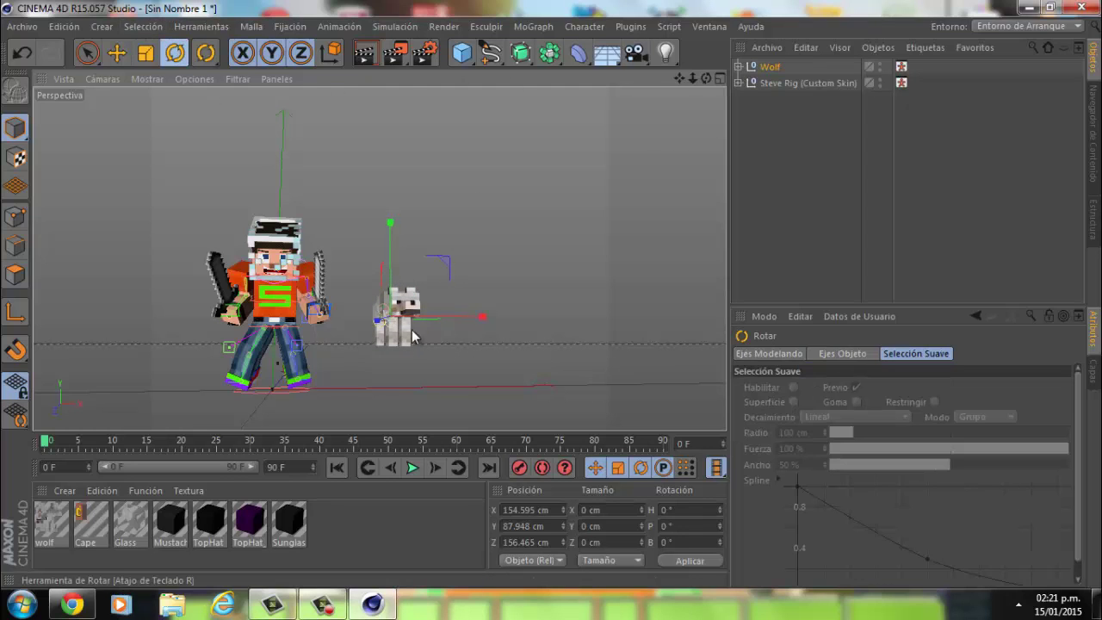
{"action": "mouse_move", "coordinate": [424, 315]}
{"action": "left_mouse_down"}
{"action": "mouse_move", "coordinate": [387, 314]}
{"action": "mouse_move", "coordinate": [396, 306]}
{"action": "mouse_move", "coordinate": [385, 298]}
{"action": "left_mouse_up"}
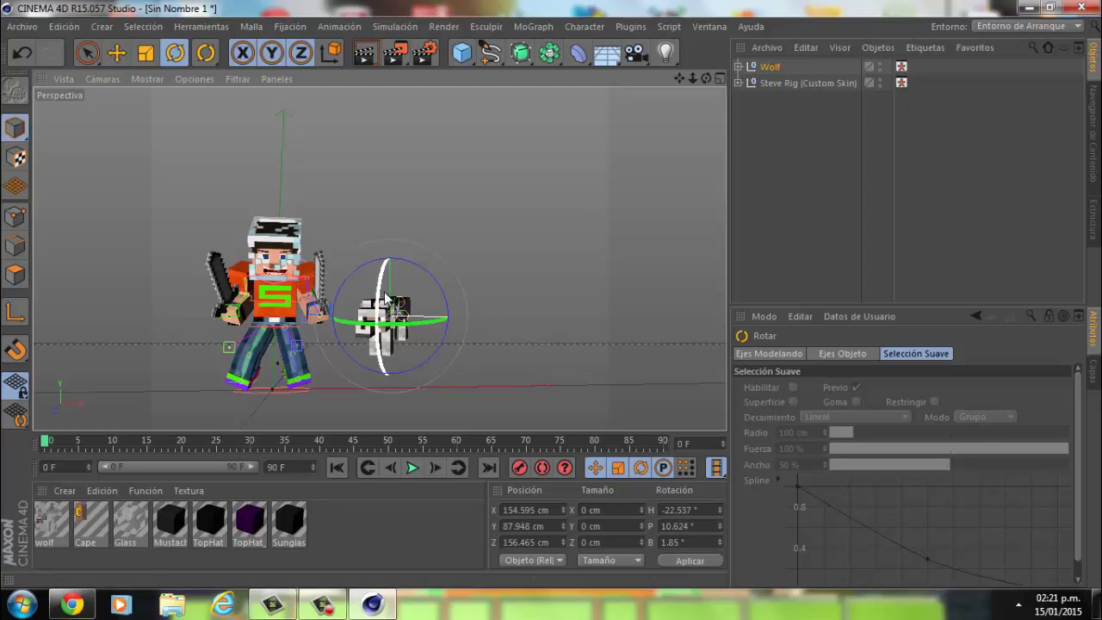
{"action": "left_click", "coordinate": [116, 52]}
{"action": "left_click_drag", "start_coordinate": [457, 315], "coordinate": [379, 271]}
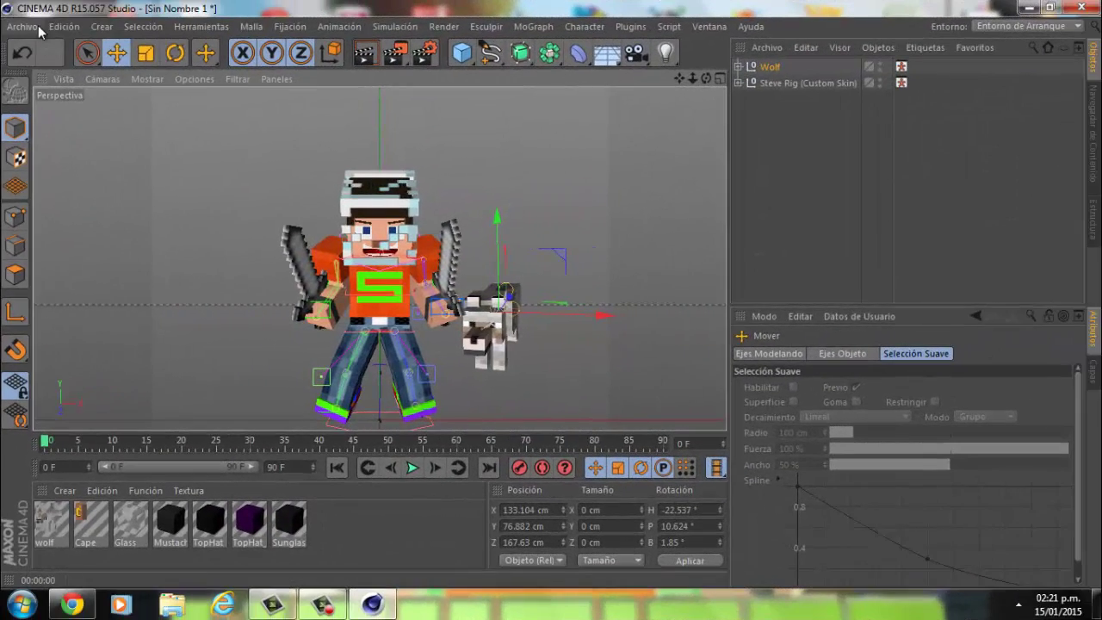
{"action": "left_click", "coordinate": [38, 26]}
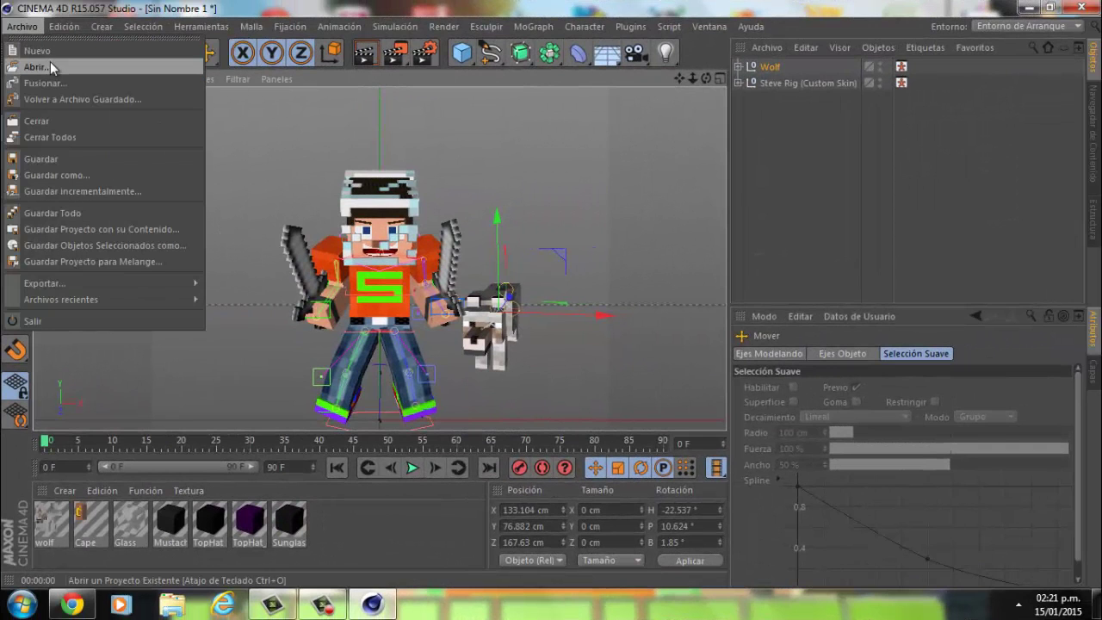
Load Super Pack Minecraft and add the Iron Golem from its Mobs folder, landing at X -100.011 cm
{"action": "left_click", "coordinate": [50, 67]}
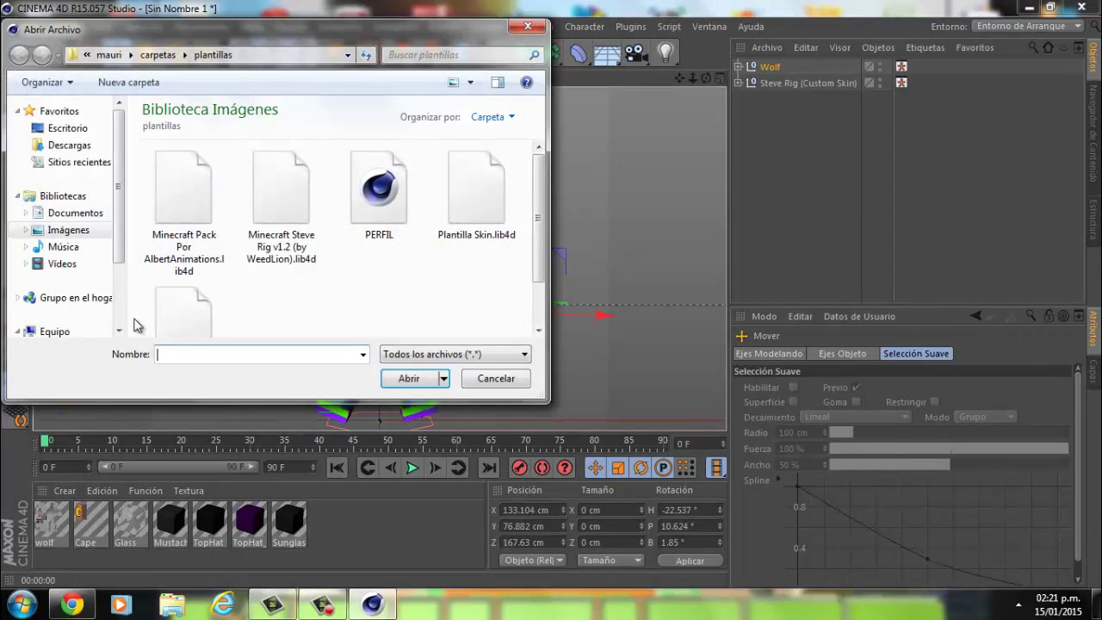
{"action": "scroll", "coordinate": [317, 280], "scroll_direction": "down", "scroll_amount": 2}
{"action": "double_click", "coordinate": [190, 284]}
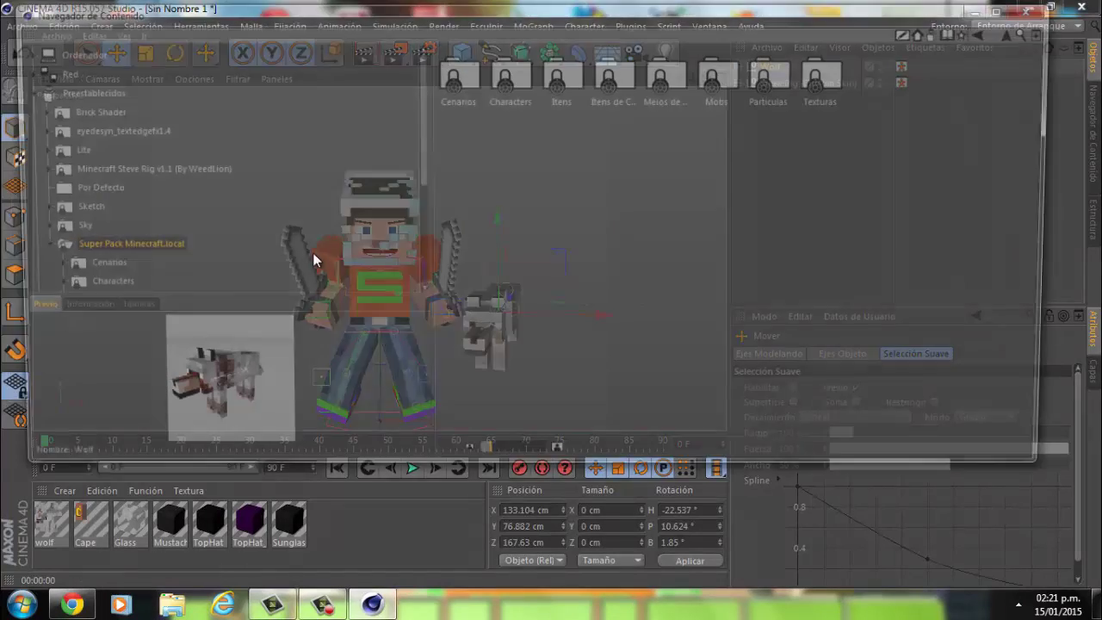
{"action": "double_click", "coordinate": [719, 81]}
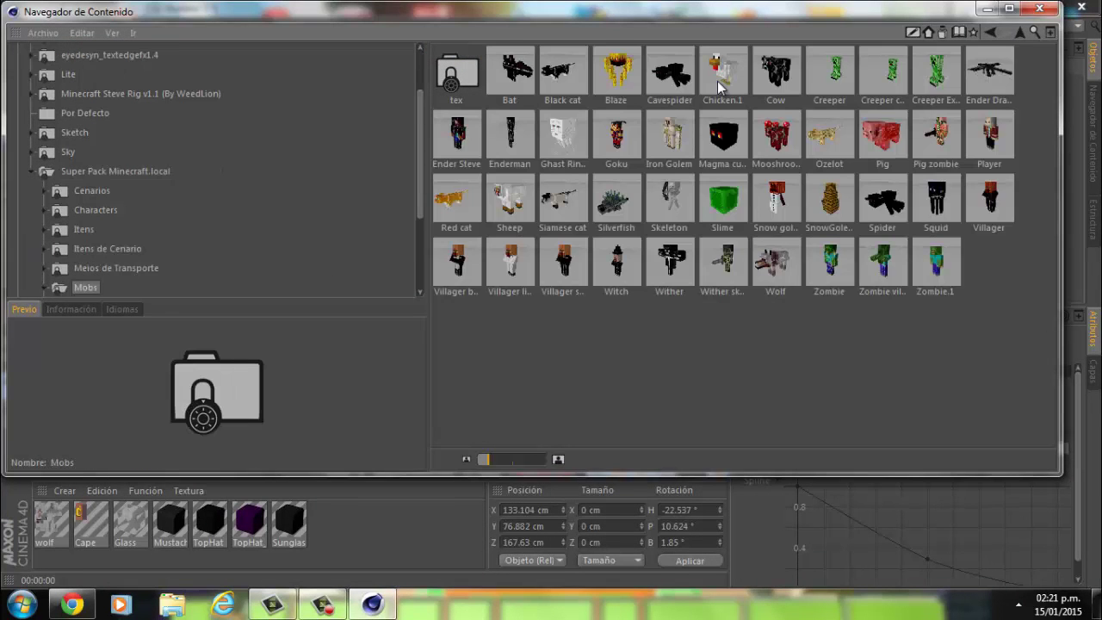
{"action": "left_click", "coordinate": [663, 144]}
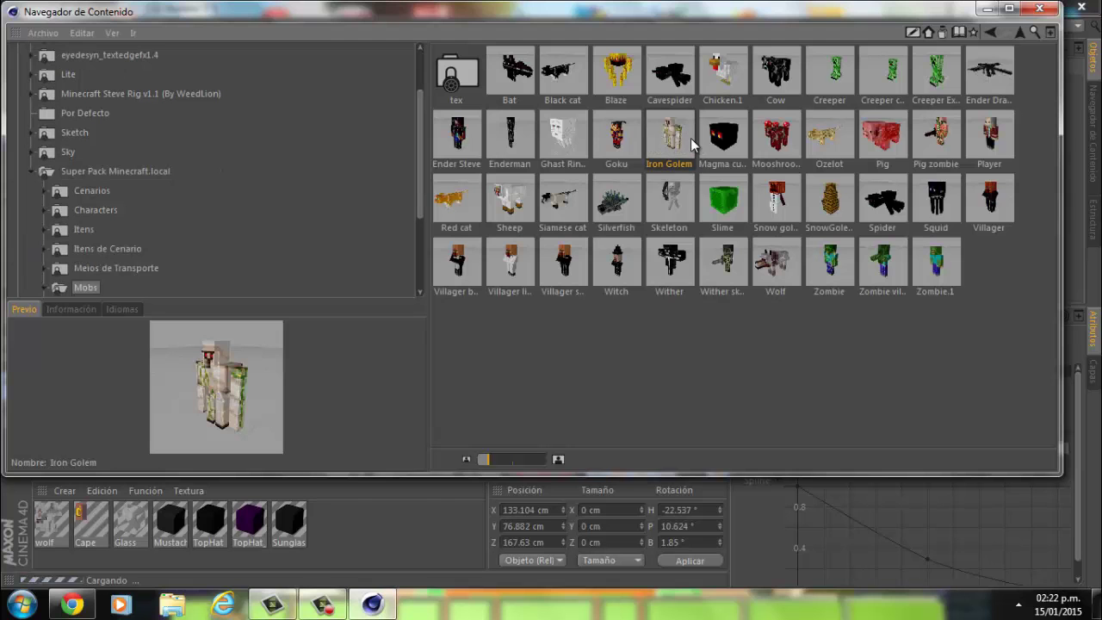
{"action": "double_click", "coordinate": [684, 138]}
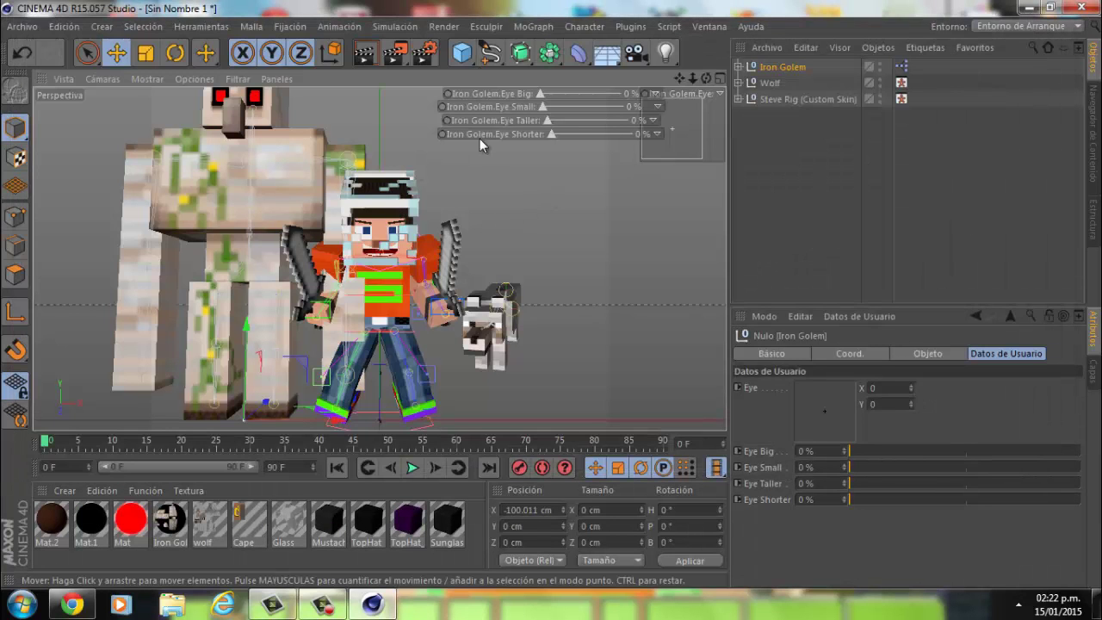
Move the Iron Golem back to Z 61.386 cm, turn it slightly, and select its Mat material
{"action": "left_click_drag", "start_coordinate": [711, 76], "coordinate": [551, 296]}
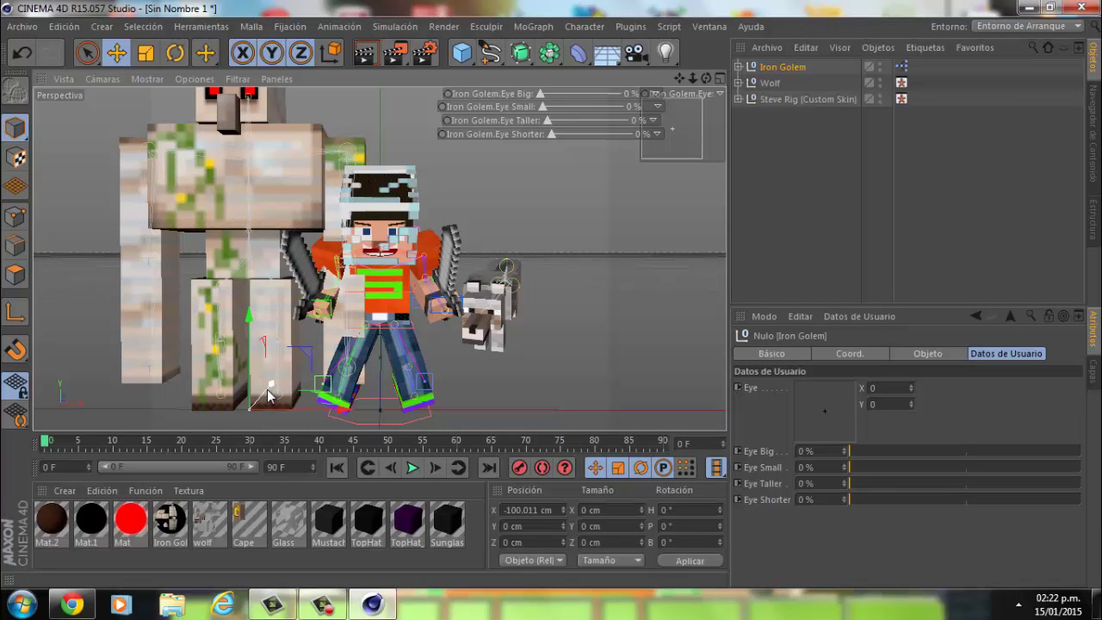
{"action": "left_click_drag", "start_coordinate": [267, 395], "coordinate": [287, 366]}
{"action": "left_click", "coordinate": [175, 52]}
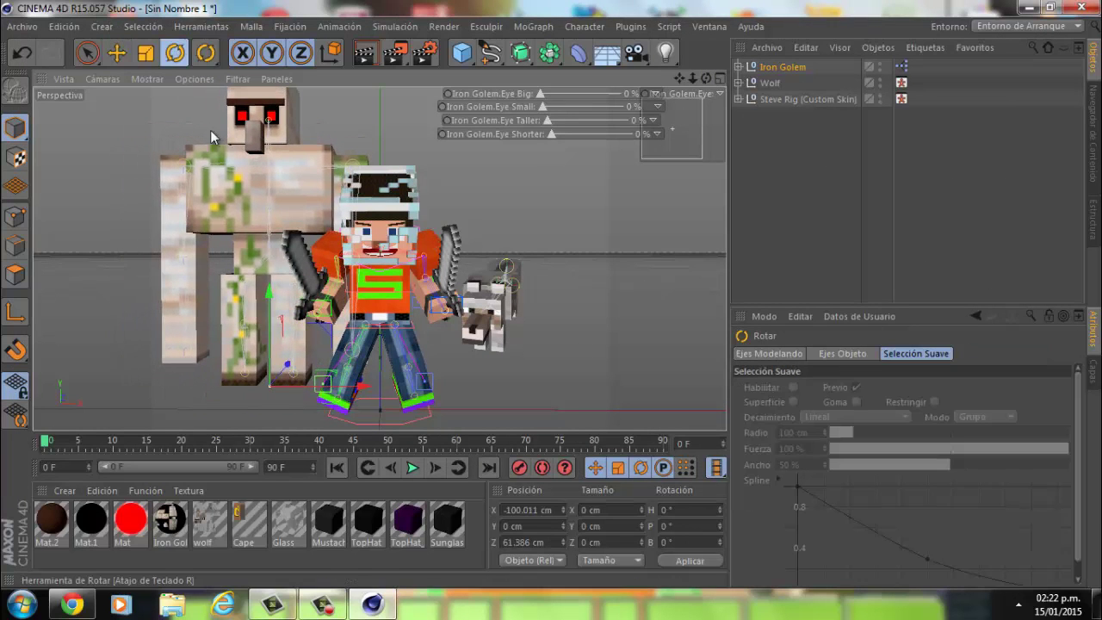
{"action": "left_click_drag", "start_coordinate": [239, 408], "coordinate": [265, 404]}
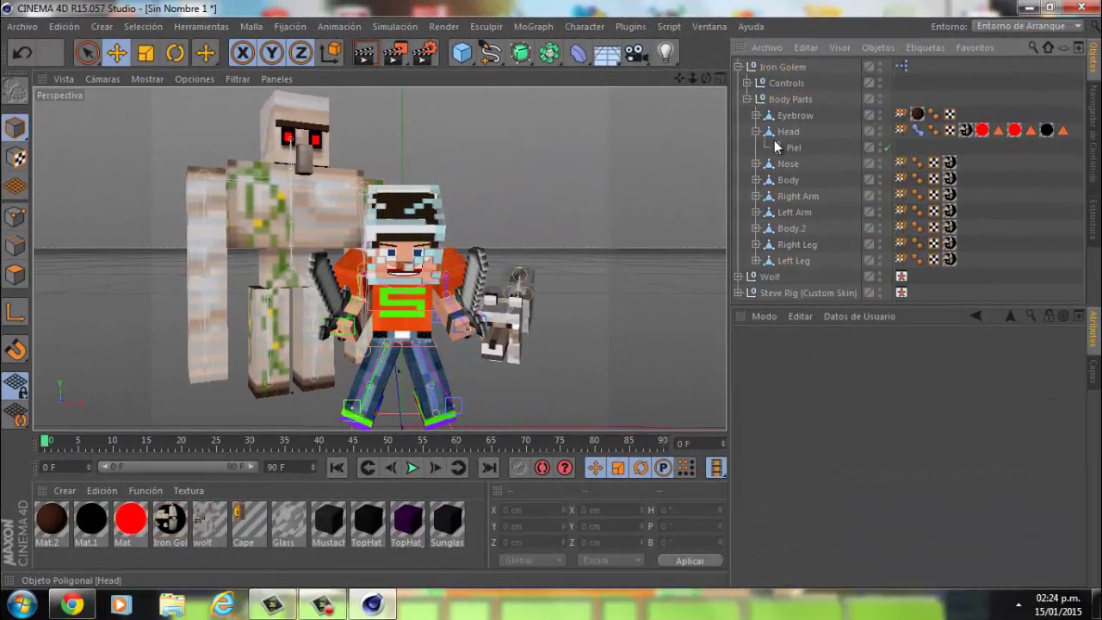
{"action": "left_click", "coordinate": [788, 147]}
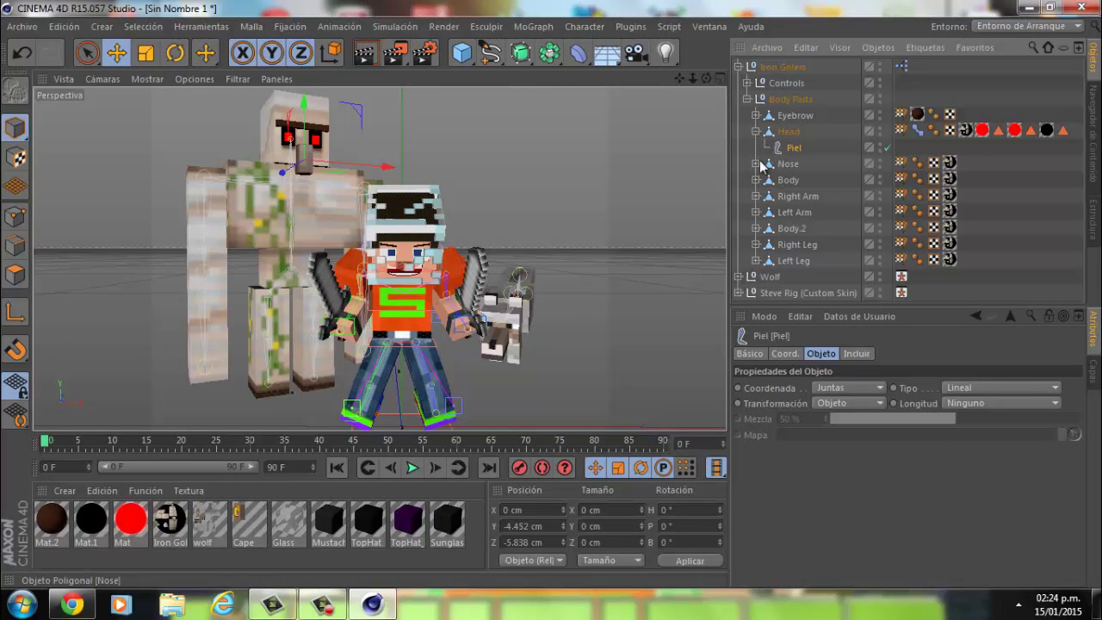
{"action": "left_click", "coordinate": [123, 527]}
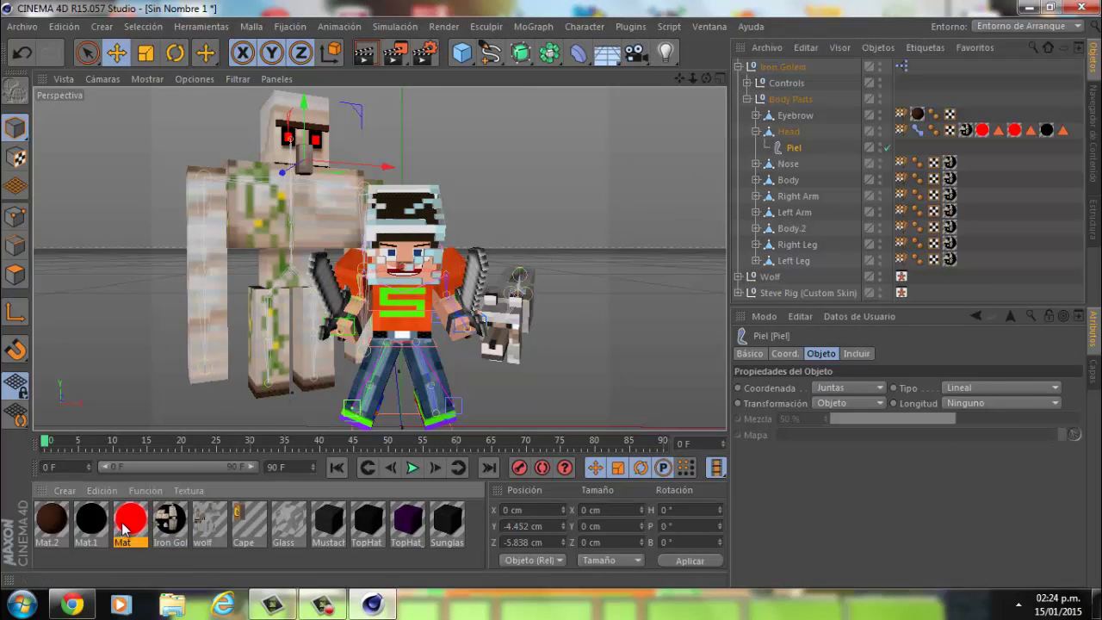
Try a grey colour on the Mat material, then undo back to red
{"action": "double_click", "coordinate": [126, 526]}
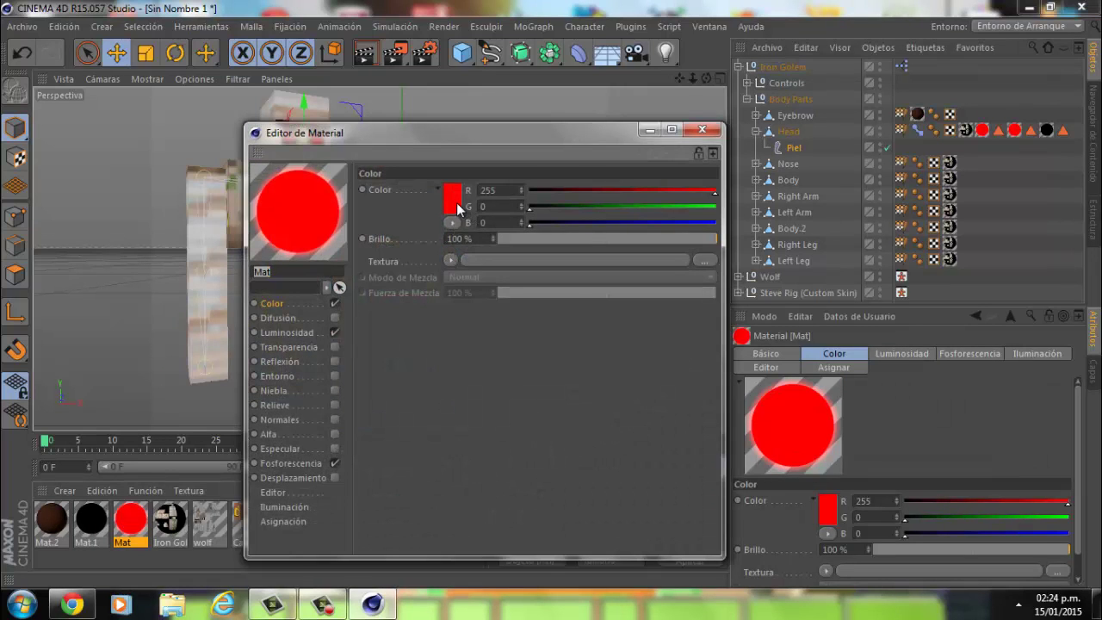
{"action": "left_click", "coordinate": [457, 208]}
{"action": "mouse_move", "coordinate": [386, 183]}
{"action": "left_mouse_down"}
{"action": "mouse_move", "coordinate": [348, 194]}
{"action": "mouse_move", "coordinate": [345, 208]}
{"action": "left_mouse_up"}
{"action": "left_click", "coordinate": [410, 278]}
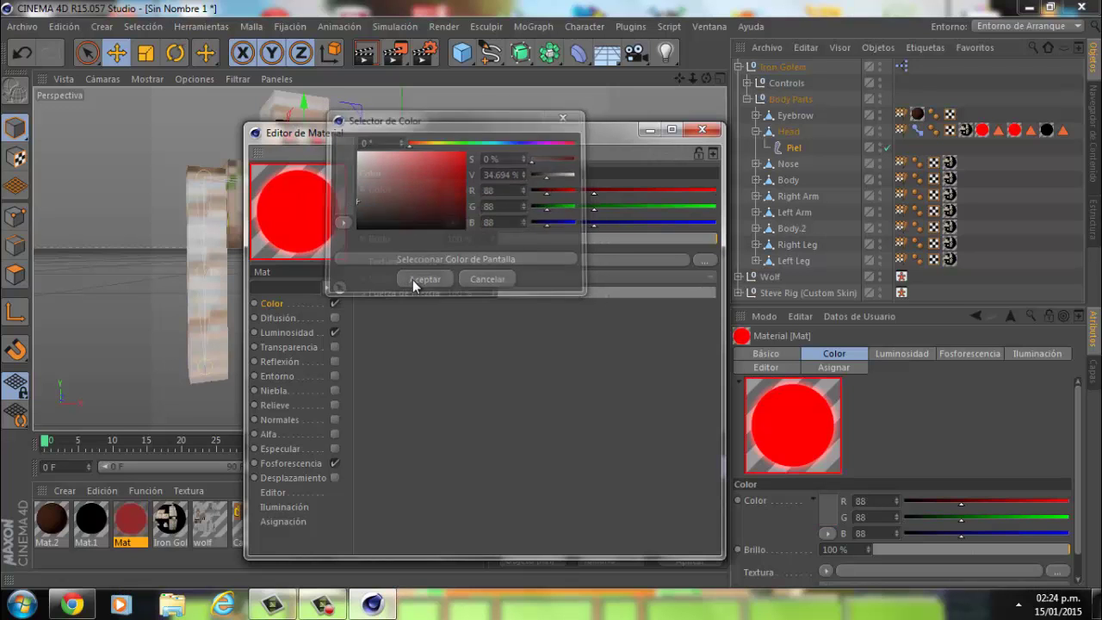
{"action": "left_click", "coordinate": [702, 130]}
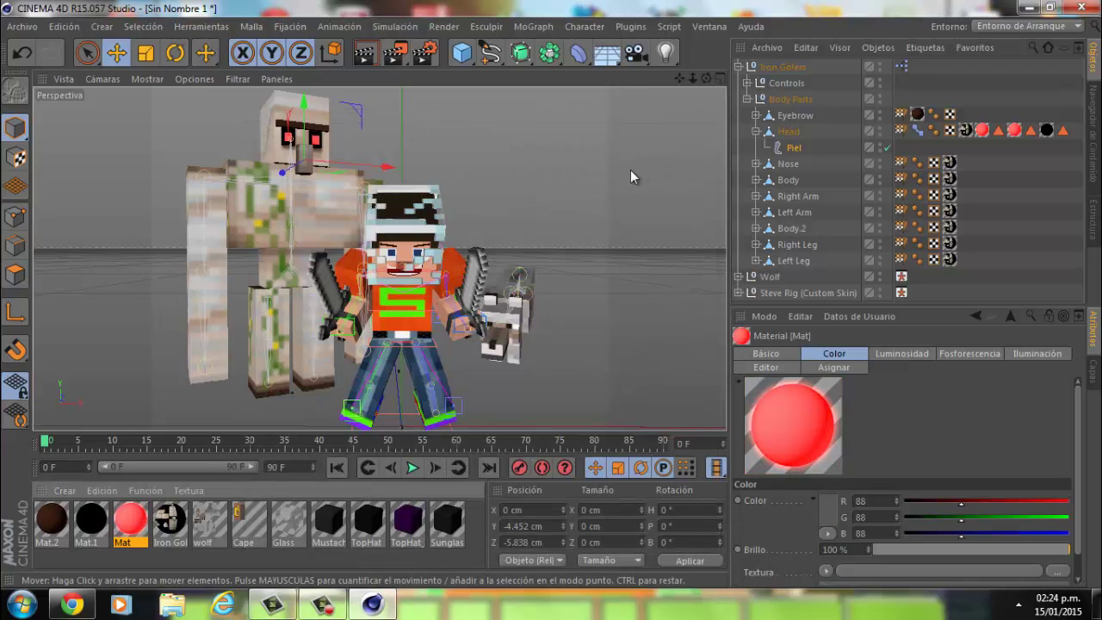
{"action": "left_click", "coordinate": [28, 49]}
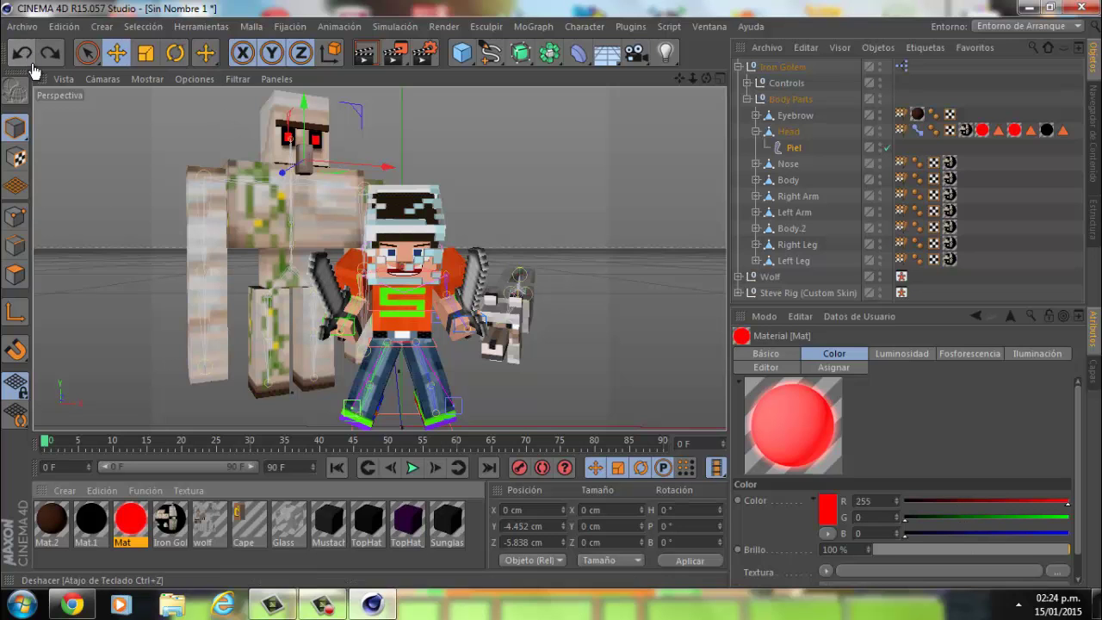
Set the Mat material's colour to dark grey 52
{"action": "double_click", "coordinate": [140, 533]}
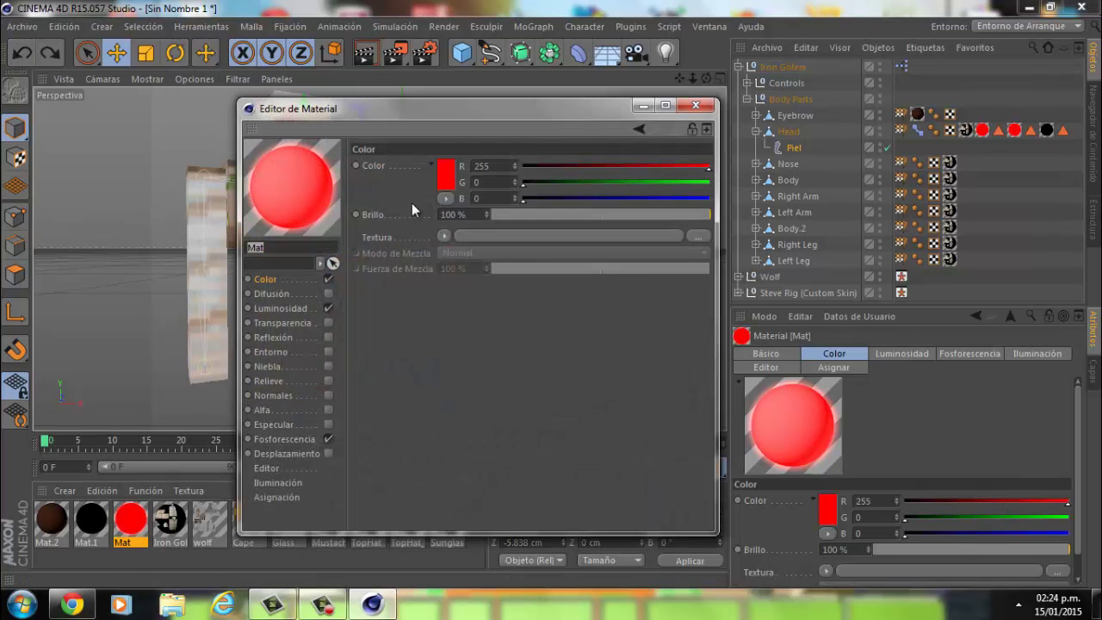
{"action": "left_click", "coordinate": [446, 177]}
{"action": "mouse_move", "coordinate": [424, 187]}
{"action": "left_mouse_down"}
{"action": "mouse_move", "coordinate": [367, 214]}
{"action": "mouse_move", "coordinate": [367, 185]}
{"action": "mouse_move", "coordinate": [320, 178]}
{"action": "mouse_move", "coordinate": [342, 188]}
{"action": "left_mouse_up"}
{"action": "left_click", "coordinate": [411, 254]}
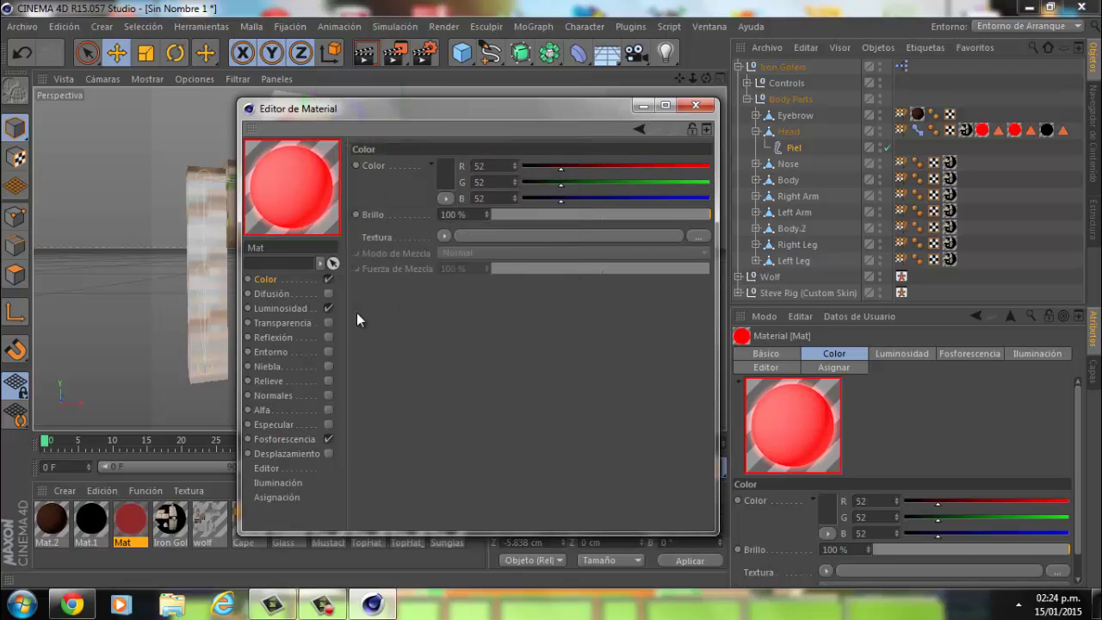
Set the Mat material's luminance colour to grey 109 and close the editor
{"action": "left_click", "coordinate": [273, 441]}
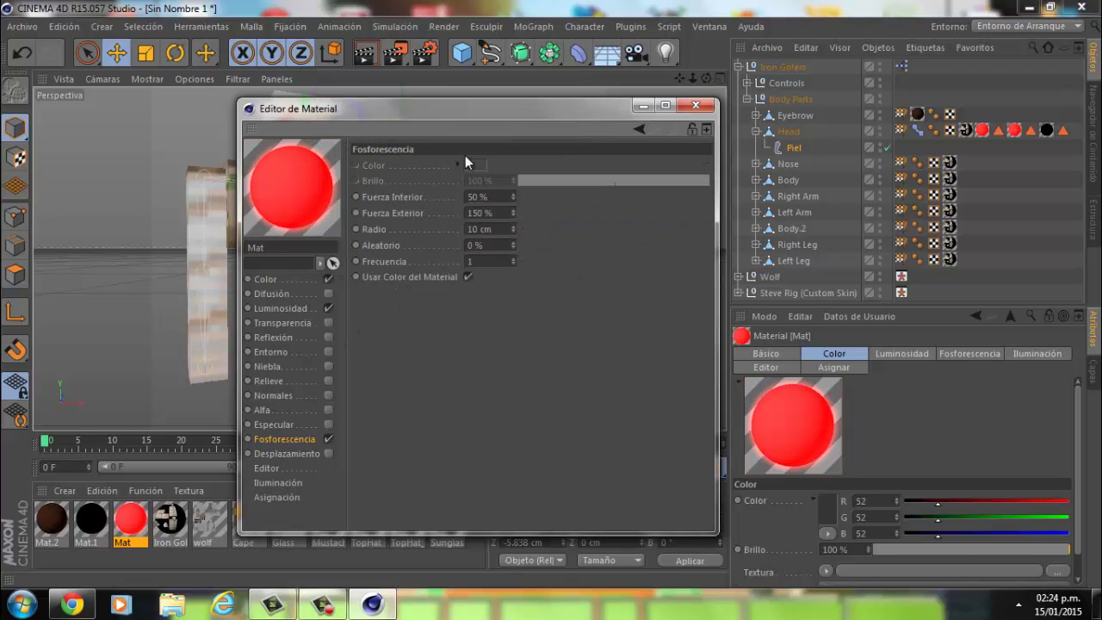
{"action": "left_click", "coordinate": [275, 309]}
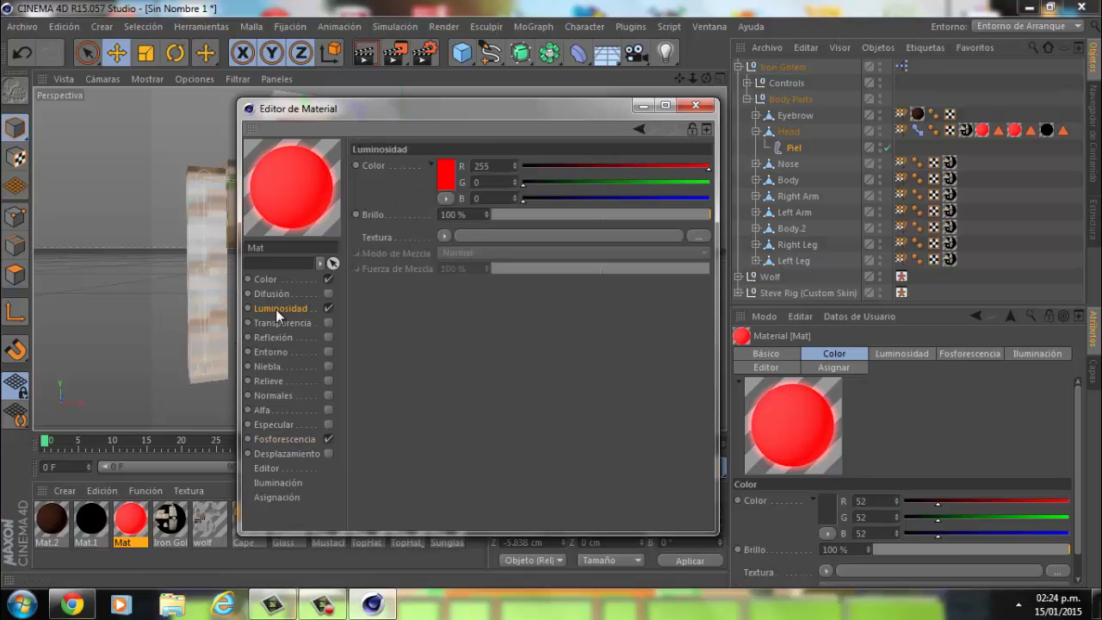
{"action": "left_click", "coordinate": [445, 175]}
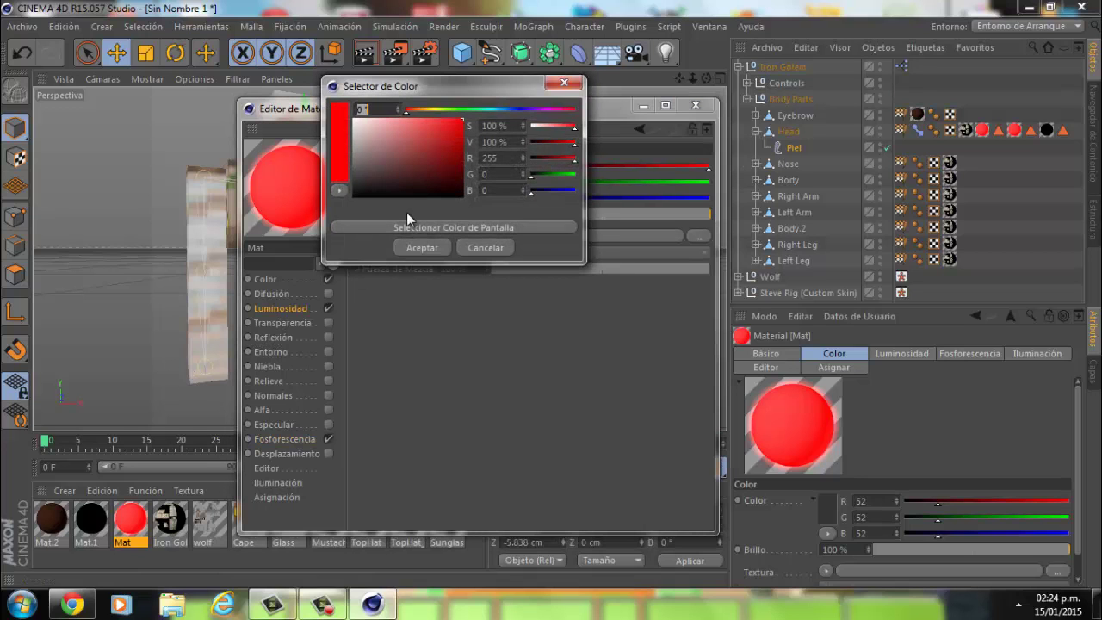
{"action": "left_click_drag", "start_coordinate": [355, 162], "coordinate": [336, 163]}
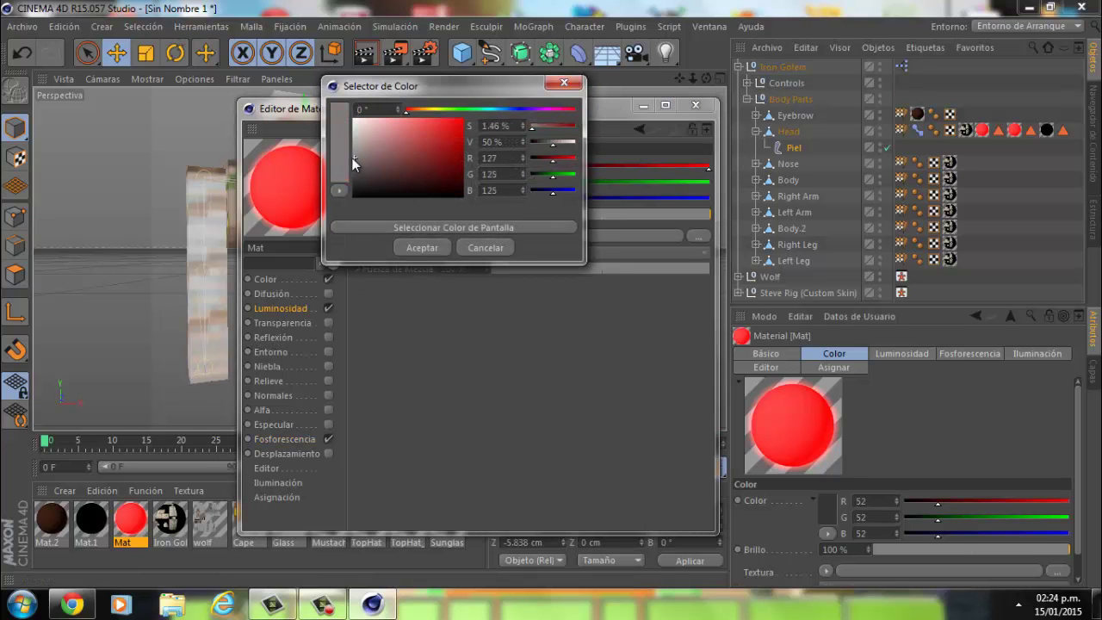
{"action": "left_click", "coordinate": [414, 248]}
{"action": "left_click", "coordinate": [695, 105]}
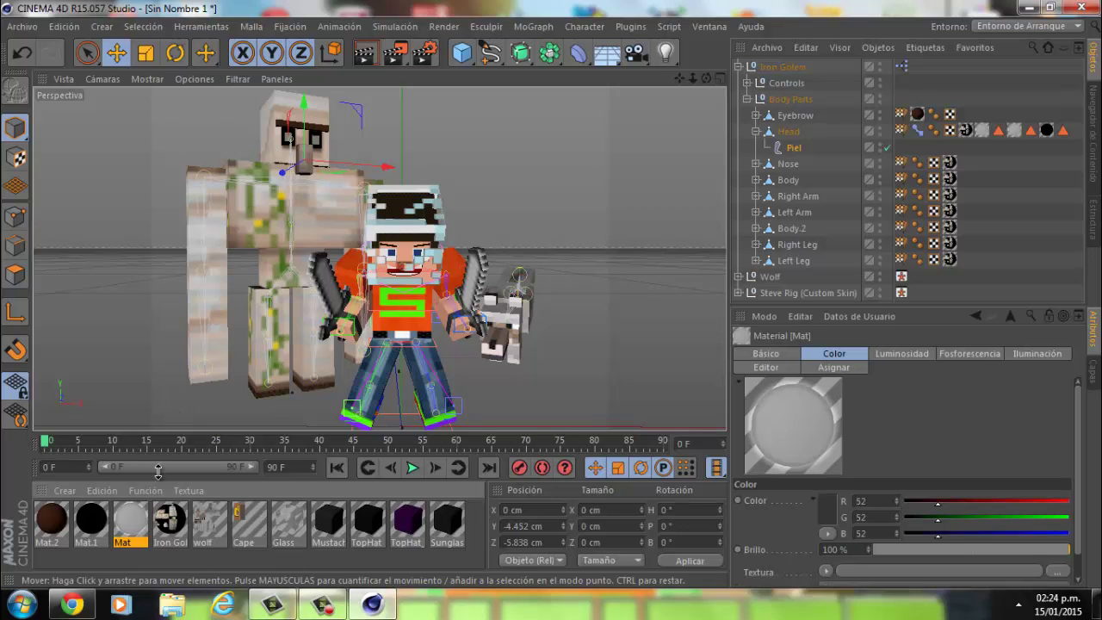
Check the Mat material, then render a viewport preview of the characters on black
{"action": "double_click", "coordinate": [139, 522]}
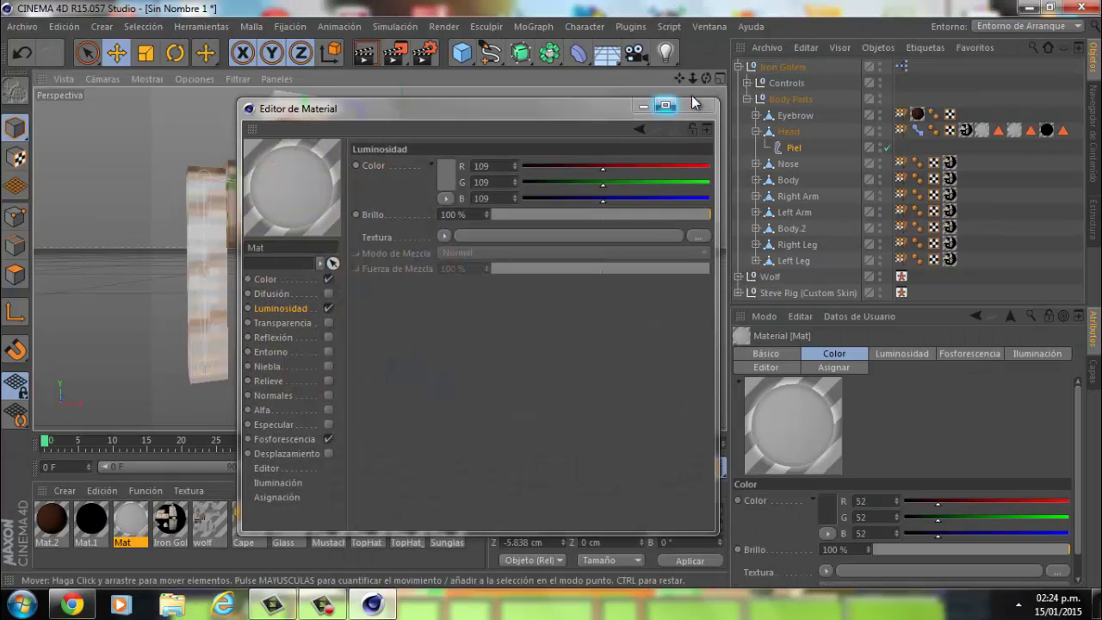
{"action": "left_click", "coordinate": [693, 104]}
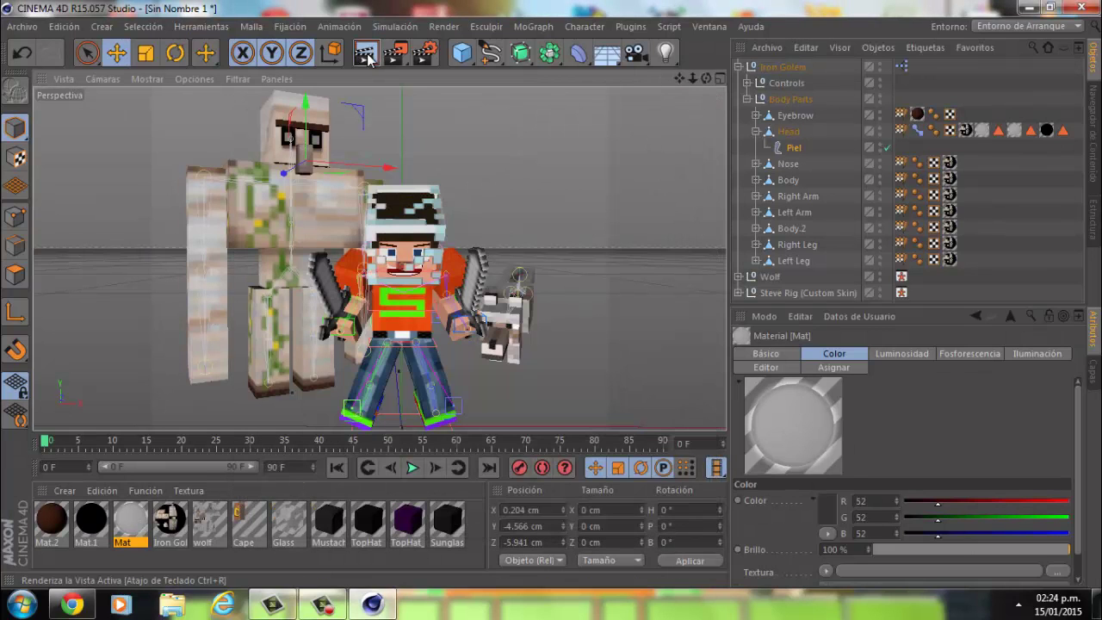
{"action": "left_click", "coordinate": [365, 55]}
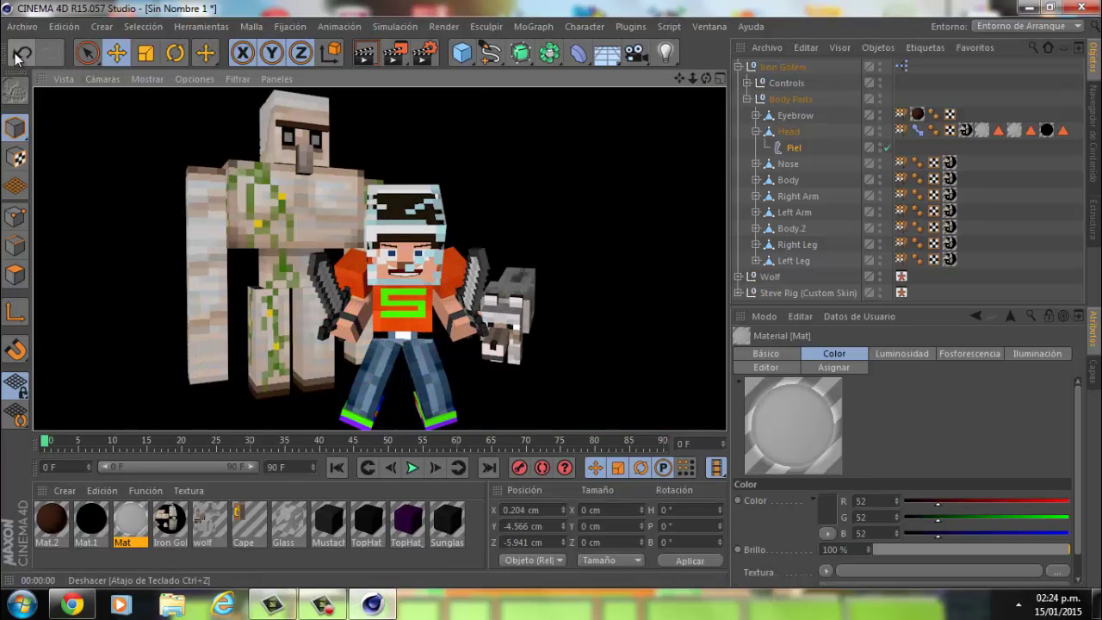
{"action": "left_click", "coordinate": [20, 55]}
Reopen the Mat material editor to review its Fosforescencia (glow) settings
{"action": "double_click", "coordinate": [148, 520]}
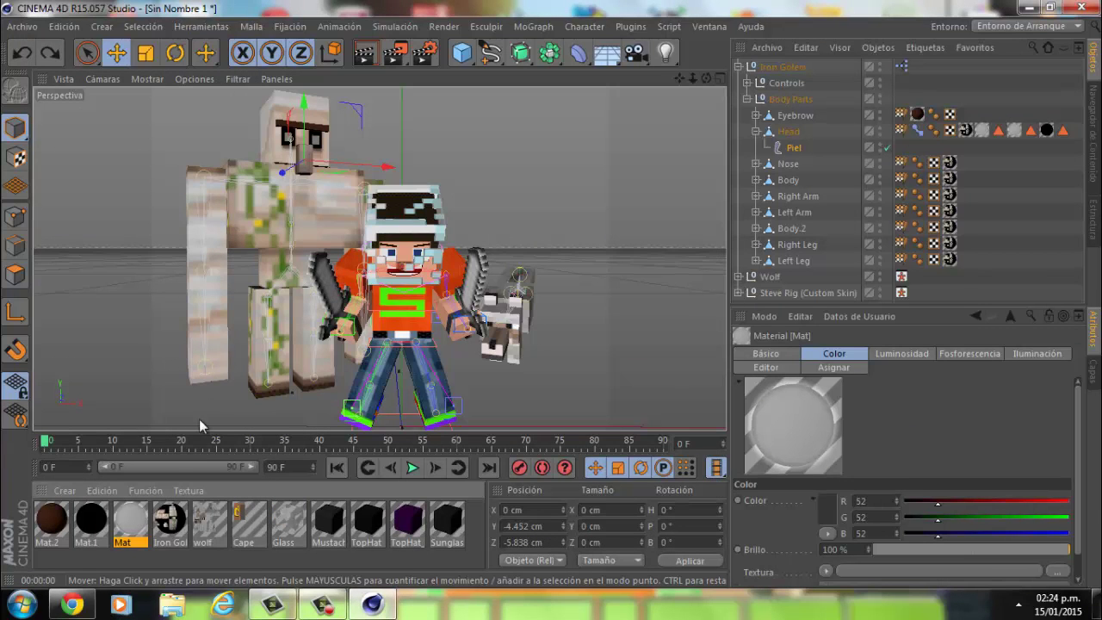
{"action": "double_click", "coordinate": [131, 518]}
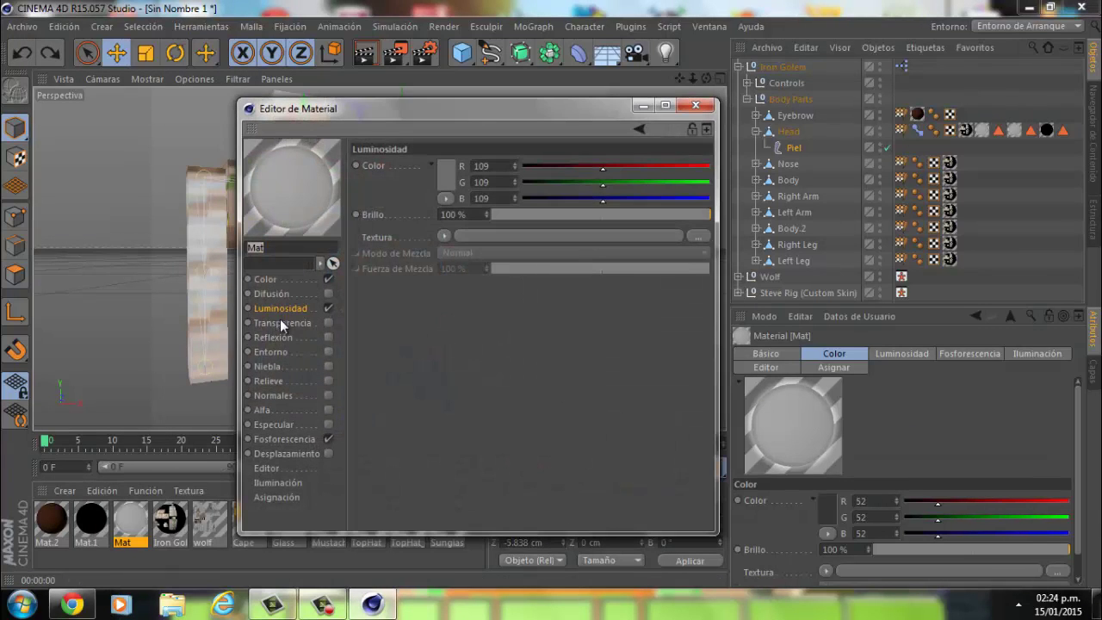
{"action": "left_click", "coordinate": [289, 442]}
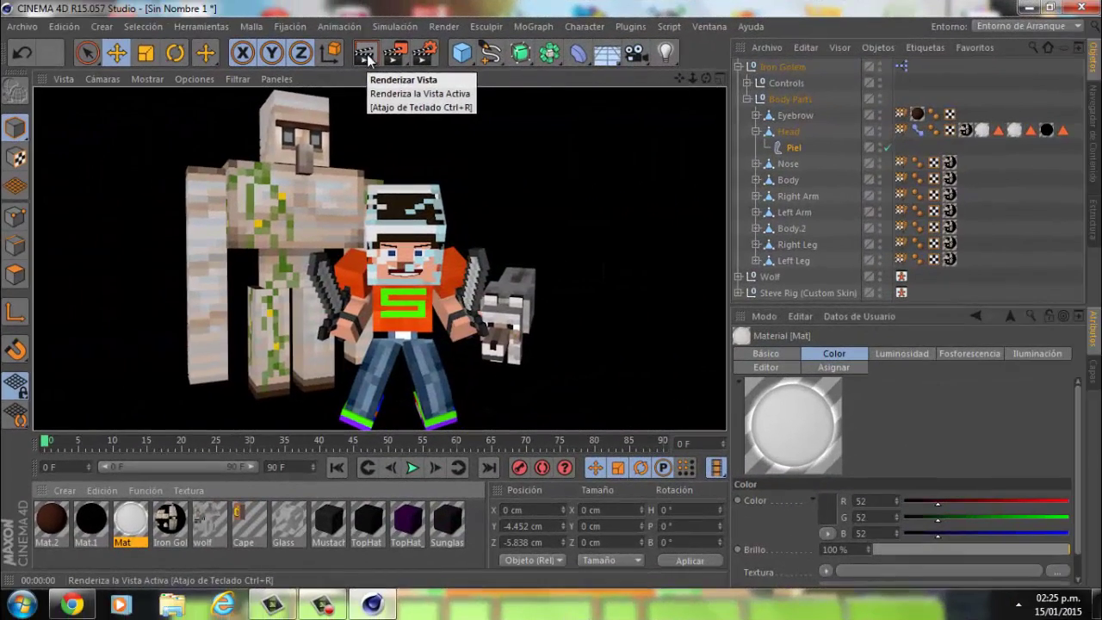
Activate the Move tool and undo a trial drag of the head
{"action": "left_click", "coordinate": [87, 52]}
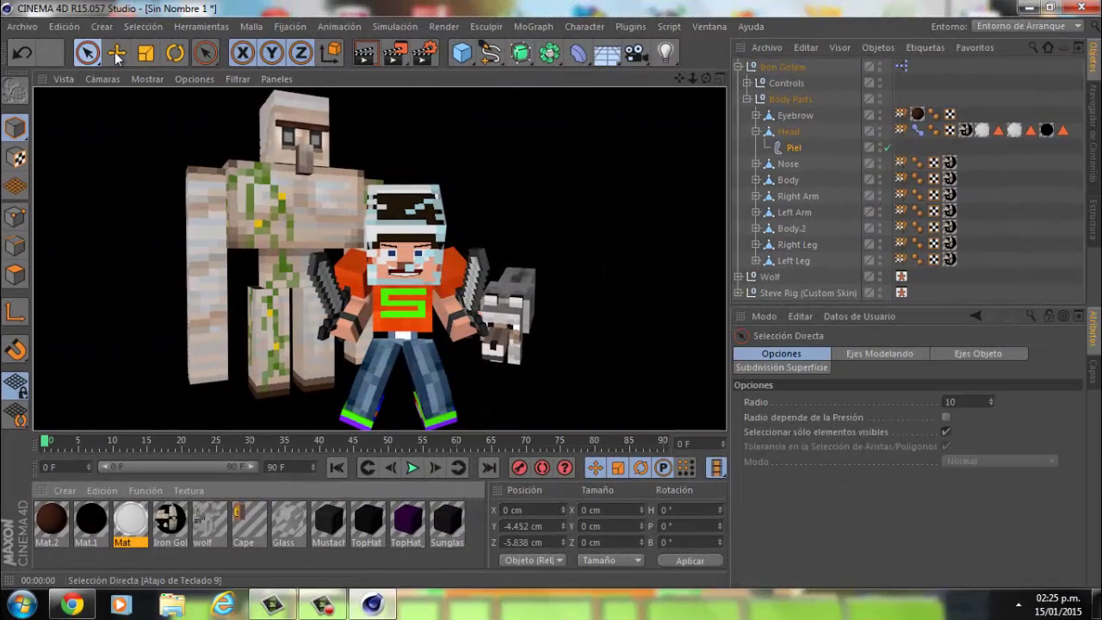
{"action": "left_click", "coordinate": [120, 54]}
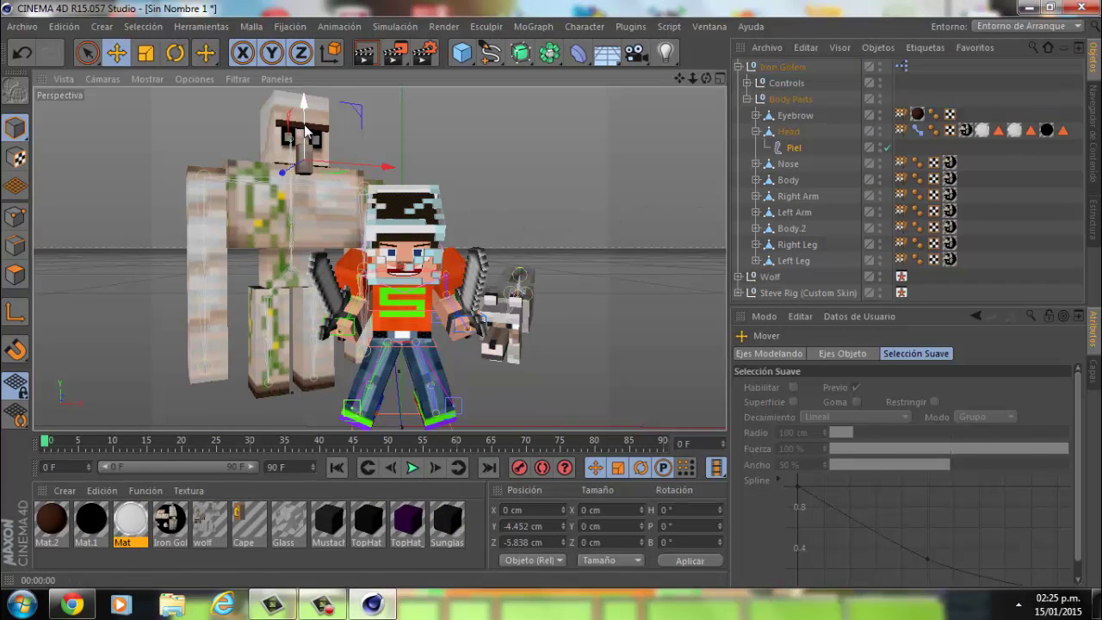
{"action": "left_click_drag", "start_coordinate": [304, 128], "coordinate": [303, 138]}
{"action": "left_click", "coordinate": [21, 52]}
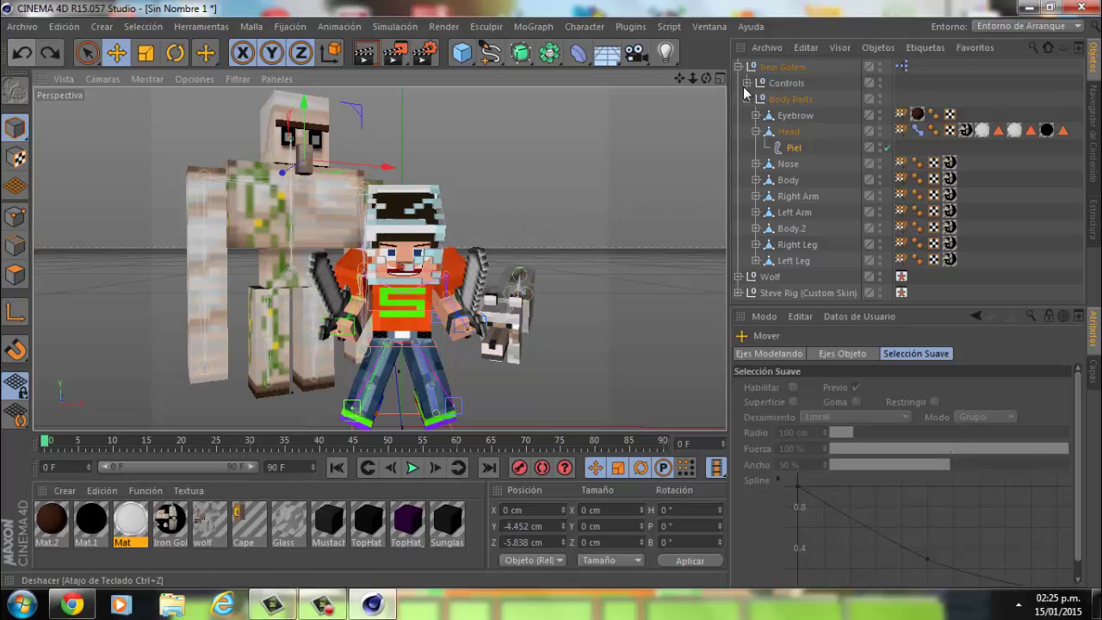
Adjust the Iron Golem's height along Y and lower the wolf slightly
{"action": "left_click", "coordinate": [781, 68]}
{"action": "left_click", "coordinate": [738, 66]}
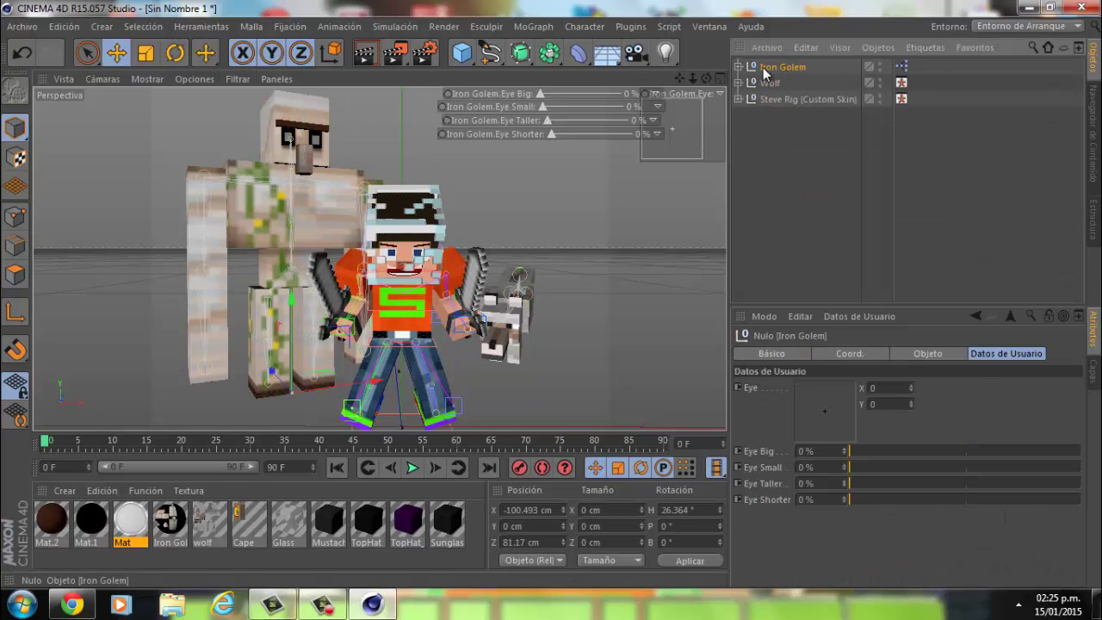
{"action": "left_click_drag", "start_coordinate": [290, 297], "coordinate": [289, 322]}
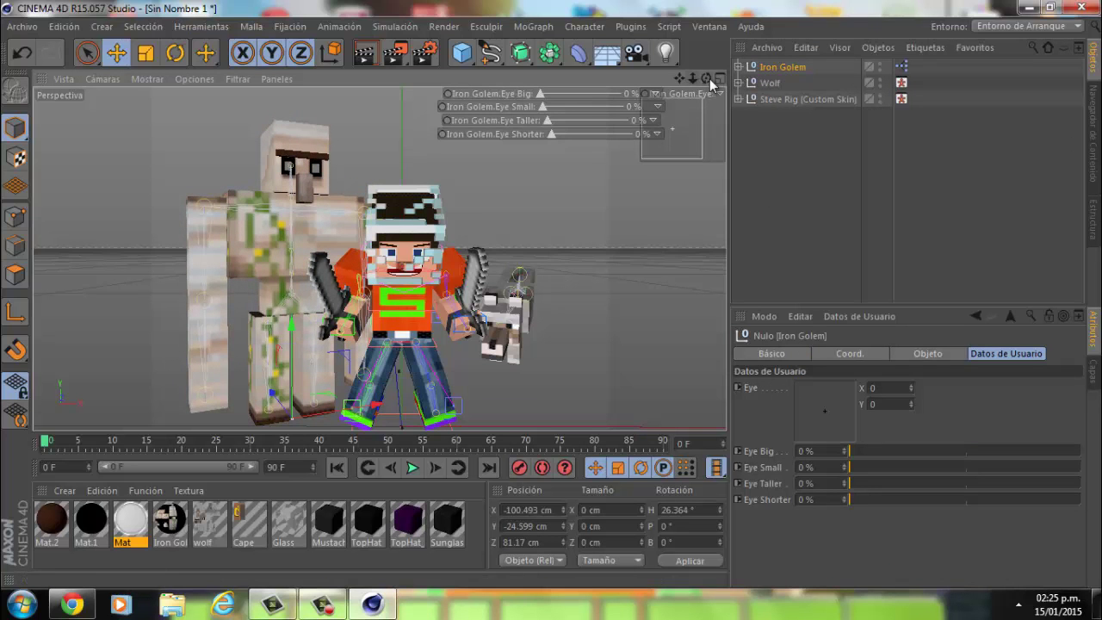
{"action": "left_click_drag", "start_coordinate": [707, 78], "coordinate": [551, 294]}
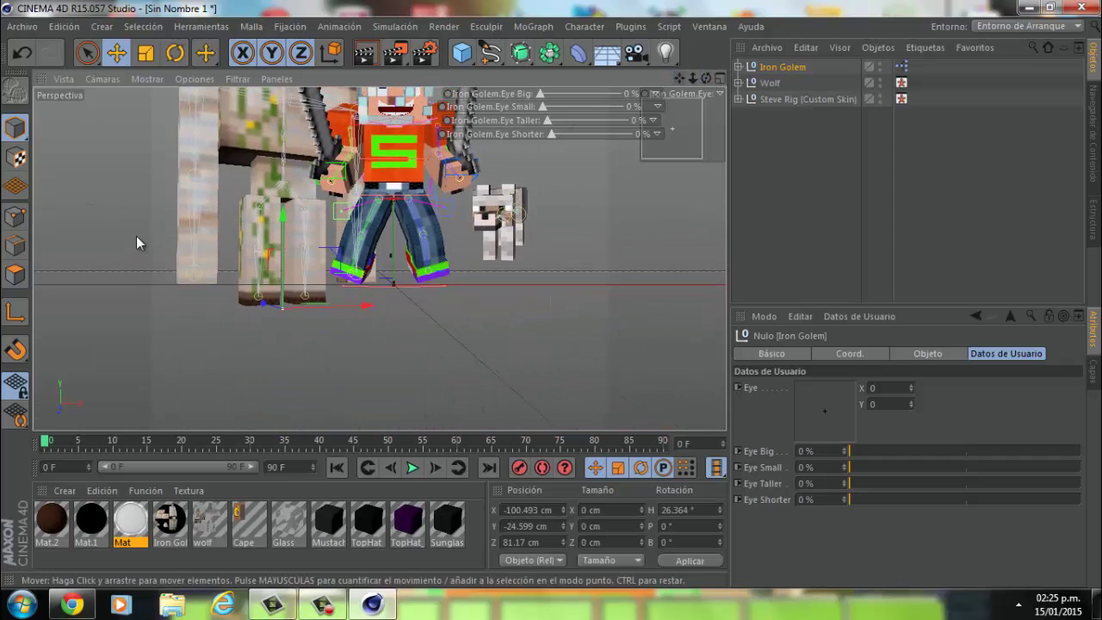
{"action": "left_click_drag", "start_coordinate": [282, 218], "coordinate": [277, 200]}
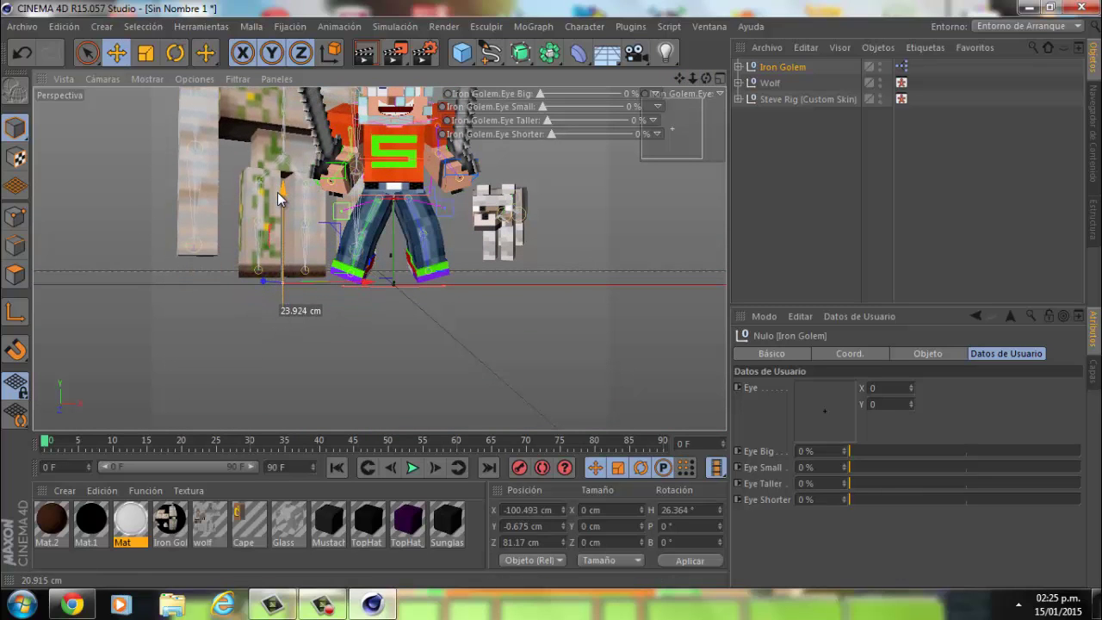
{"action": "left_click", "coordinate": [767, 82]}
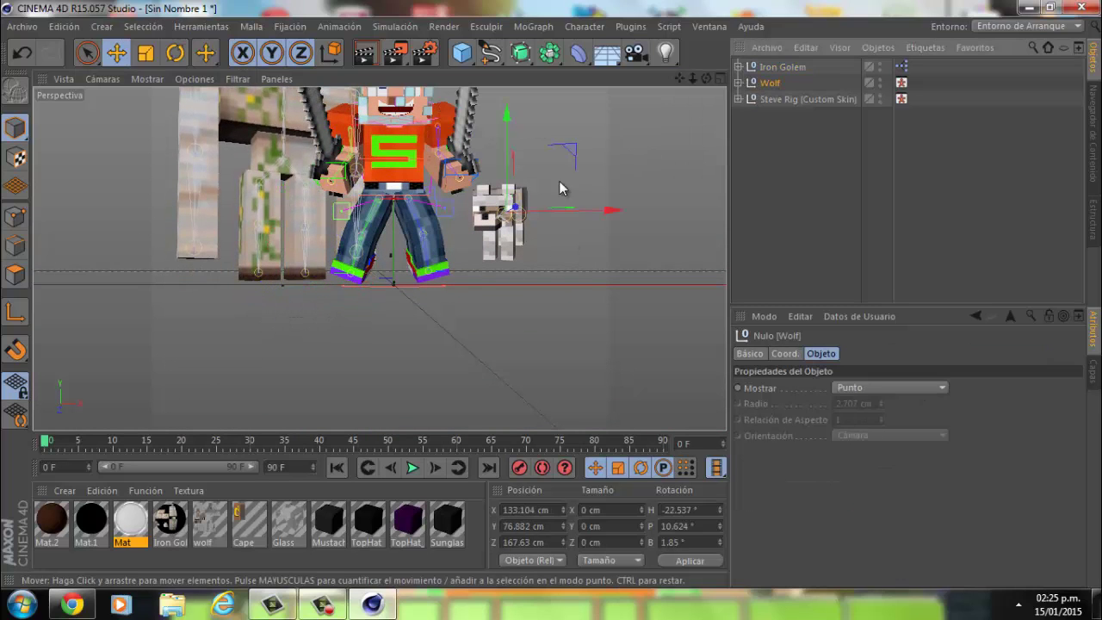
{"action": "left_click_drag", "start_coordinate": [507, 160], "coordinate": [508, 168]}
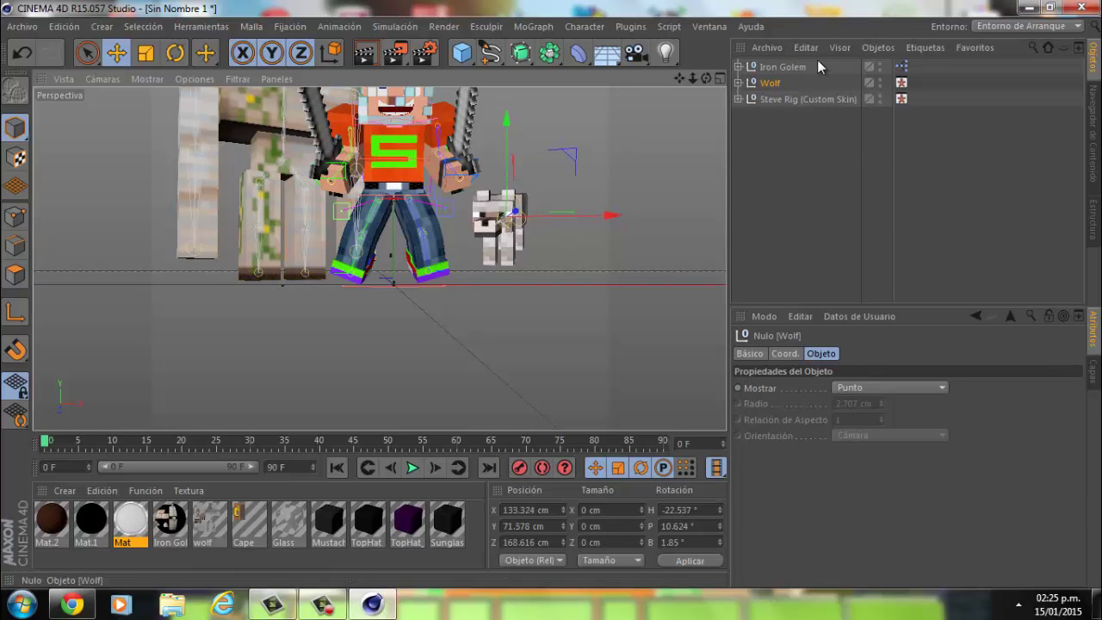
Orbit, pan and zoom the perspective view to frame all three characters
{"action": "left_click_drag", "start_coordinate": [706, 78], "coordinate": [551, 294]}
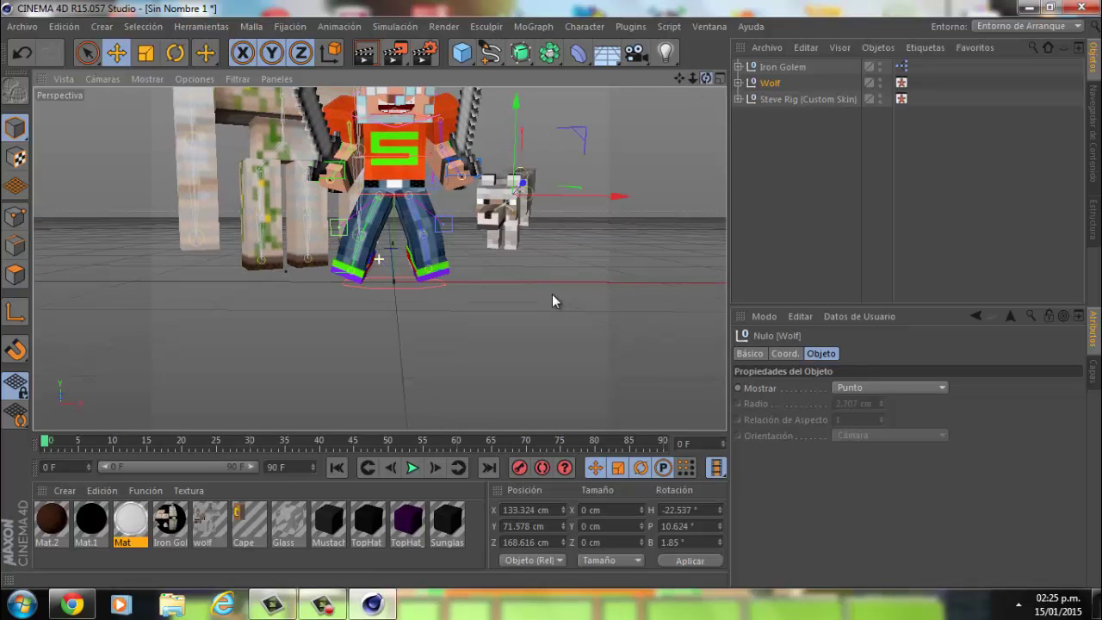
{"action": "left_click_drag", "start_coordinate": [677, 82], "coordinate": [551, 292]}
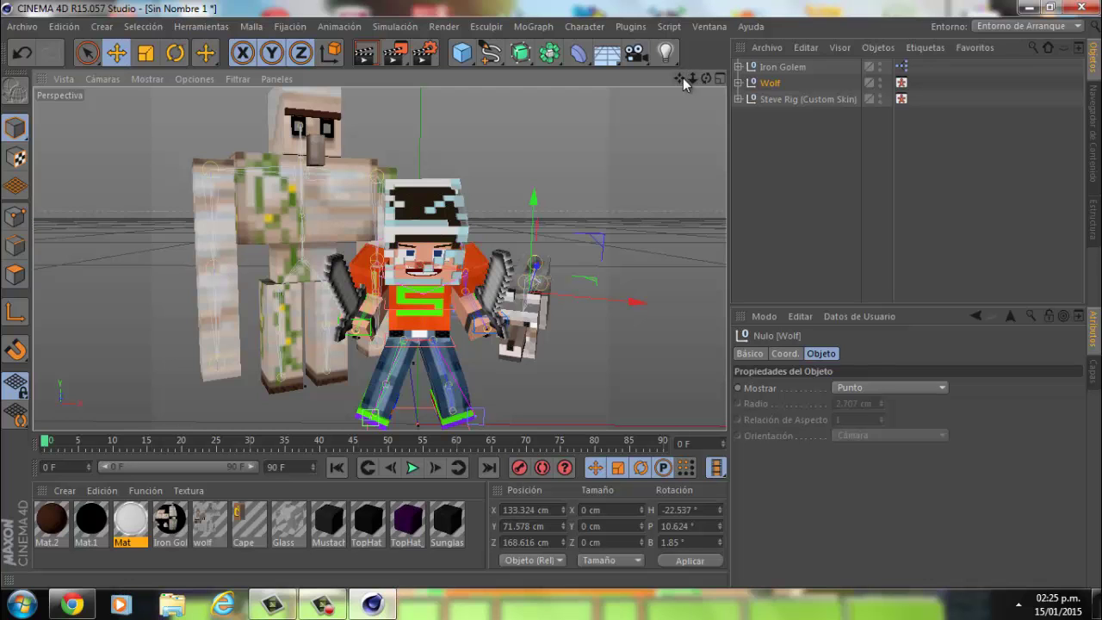
{"action": "left_click_drag", "start_coordinate": [550, 293], "coordinate": [551, 293], "text": "alt"}
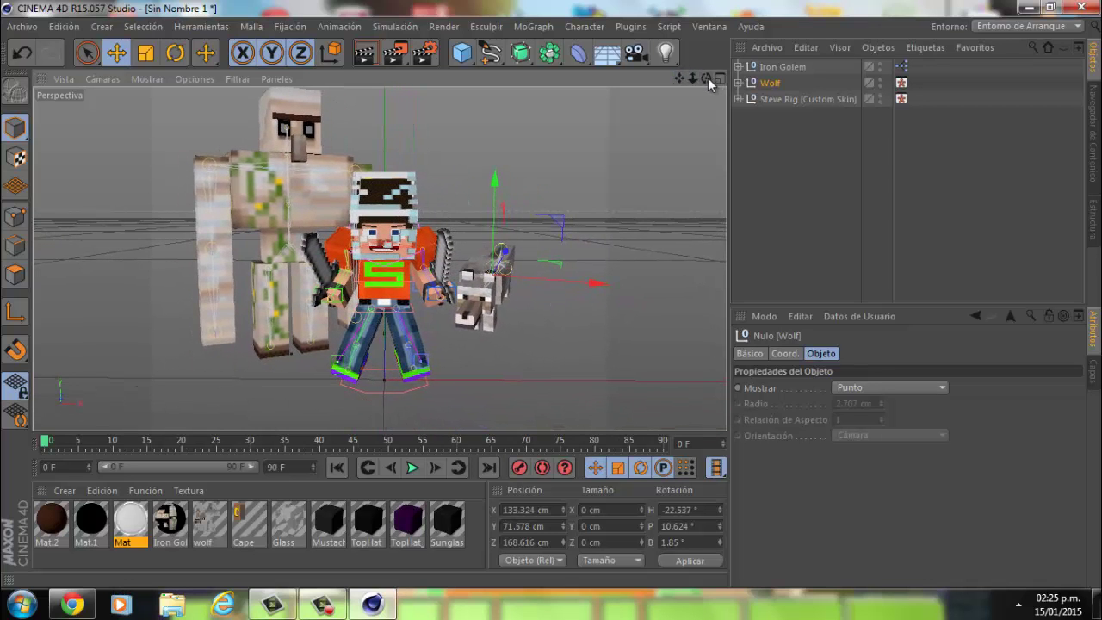
{"action": "mouse_move", "coordinate": [707, 77]}
{"action": "left_mouse_down"}
{"action": "mouse_move", "coordinate": [551, 294]}
{"action": "mouse_move", "coordinate": [702, 81]}
{"action": "left_mouse_up"}
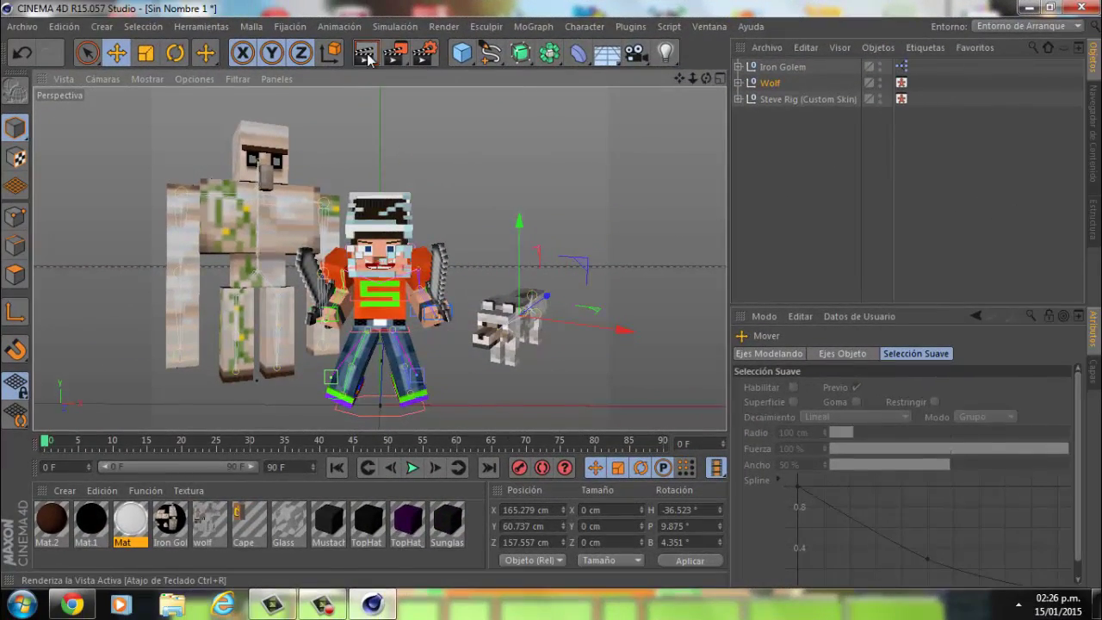
{"action": "left_click", "coordinate": [366, 56]}
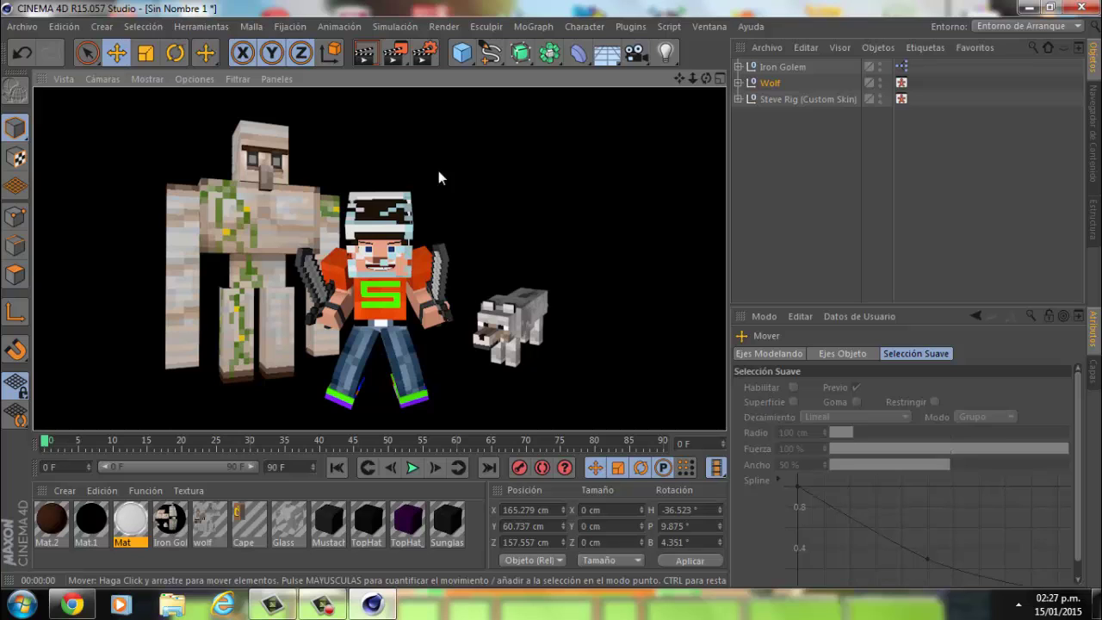
{"action": "left_click", "coordinate": [87, 52]}
{"action": "left_click", "coordinate": [116, 52]}
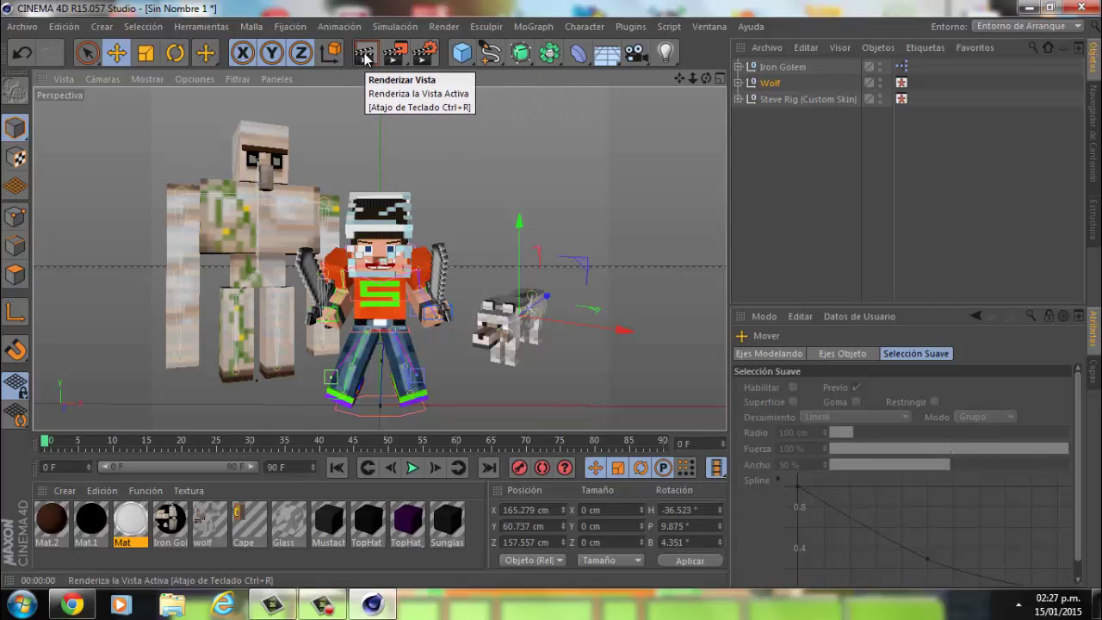
In Render Settings, set output Ancho to 1280 and Alto to 720 pixels
{"action": "left_click", "coordinate": [427, 51]}
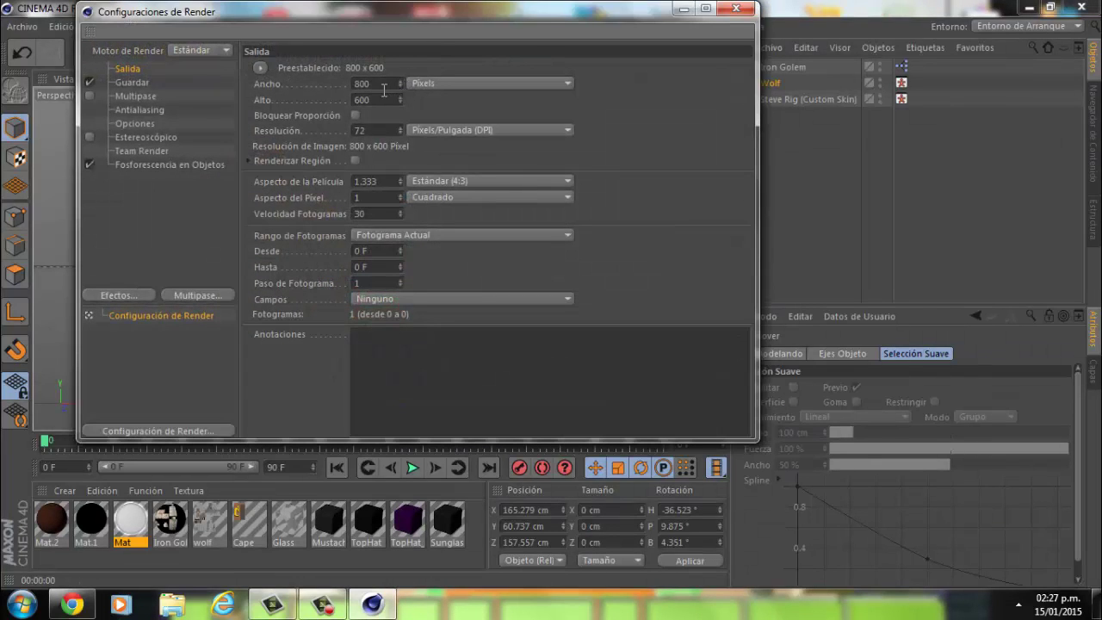
{"action": "left_click", "coordinate": [388, 87]}
{"action": "left_click", "coordinate": [384, 101]}
{"action": "type", "text": "720"}
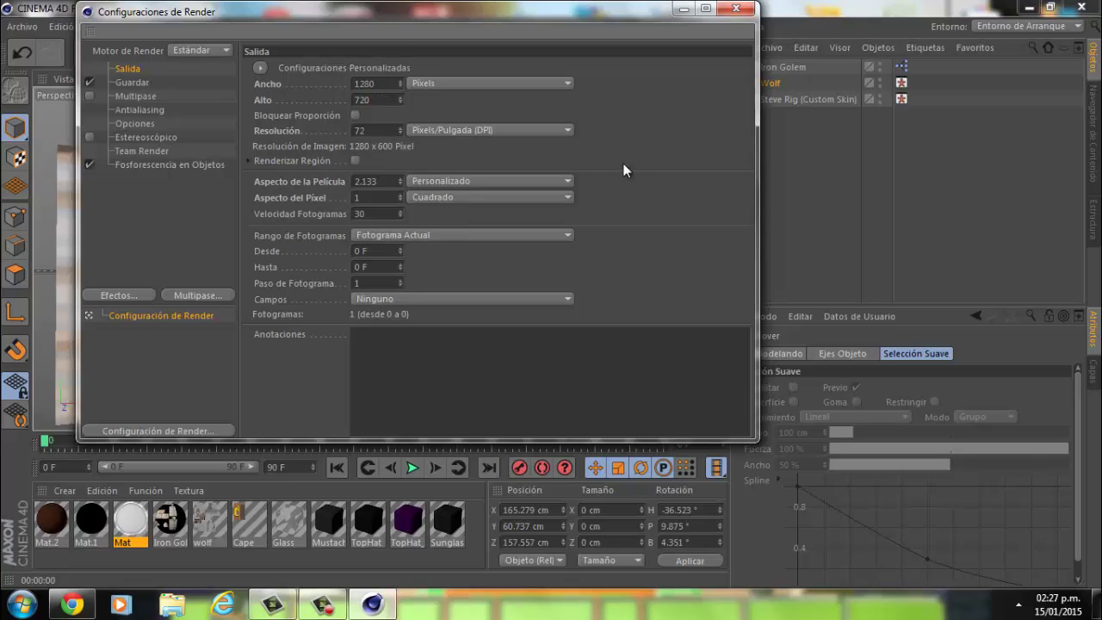
{"action": "left_click", "coordinate": [641, 128]}
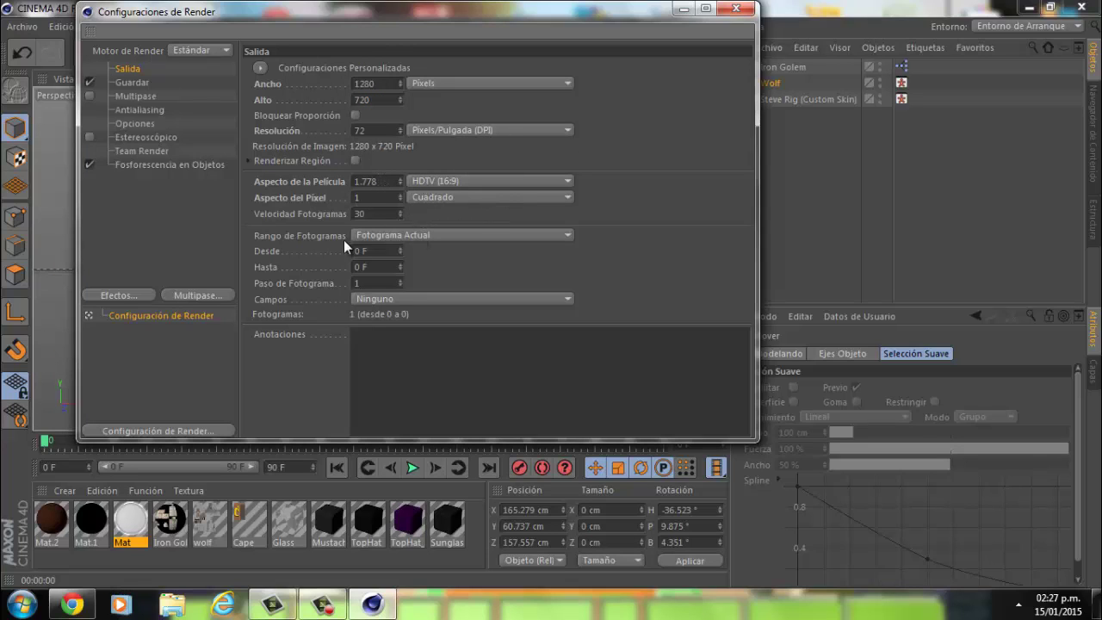
{"action": "left_click", "coordinate": [133, 84]}
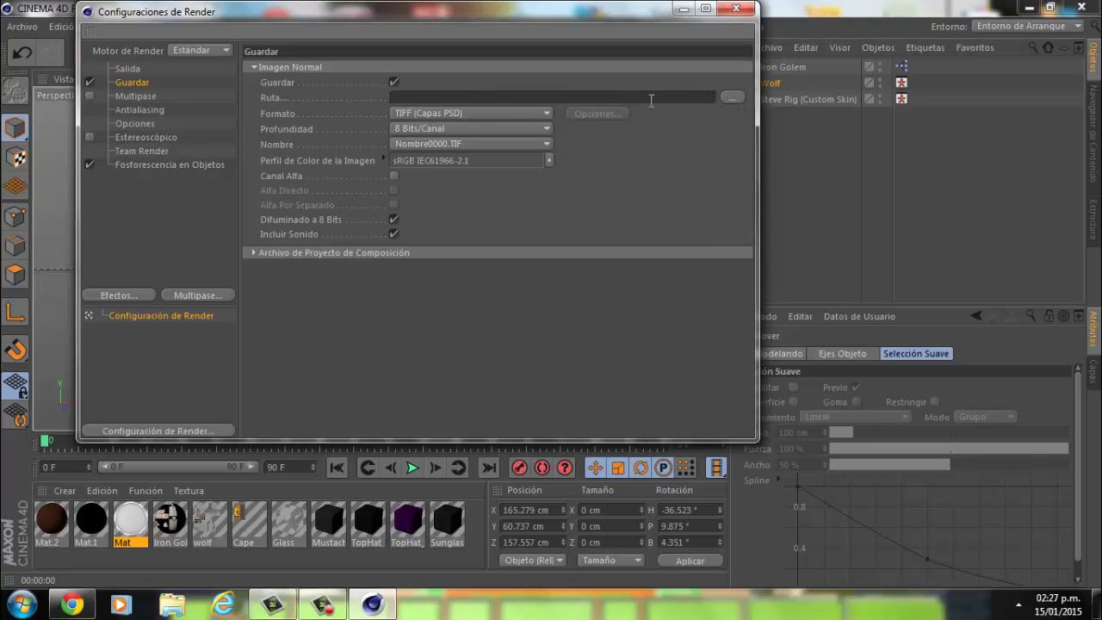
Set the render save path to 'render tutorial' in Imágenes > Carpetas > imagenes de minecraft
{"action": "left_click", "coordinate": [615, 98]}
{"action": "left_click", "coordinate": [729, 99]}
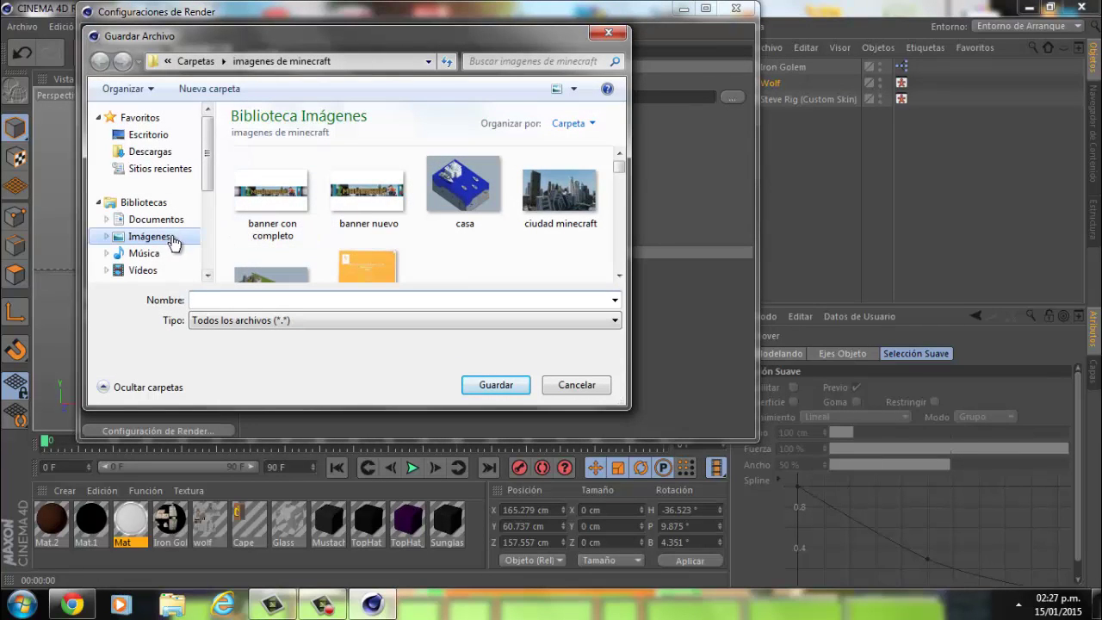
{"action": "left_click", "coordinate": [169, 239]}
{"action": "left_click", "coordinate": [272, 235]}
{"action": "double_click", "coordinate": [272, 234]}
{"action": "scroll", "coordinate": [499, 228], "scroll_direction": "down", "scroll_amount": 3}
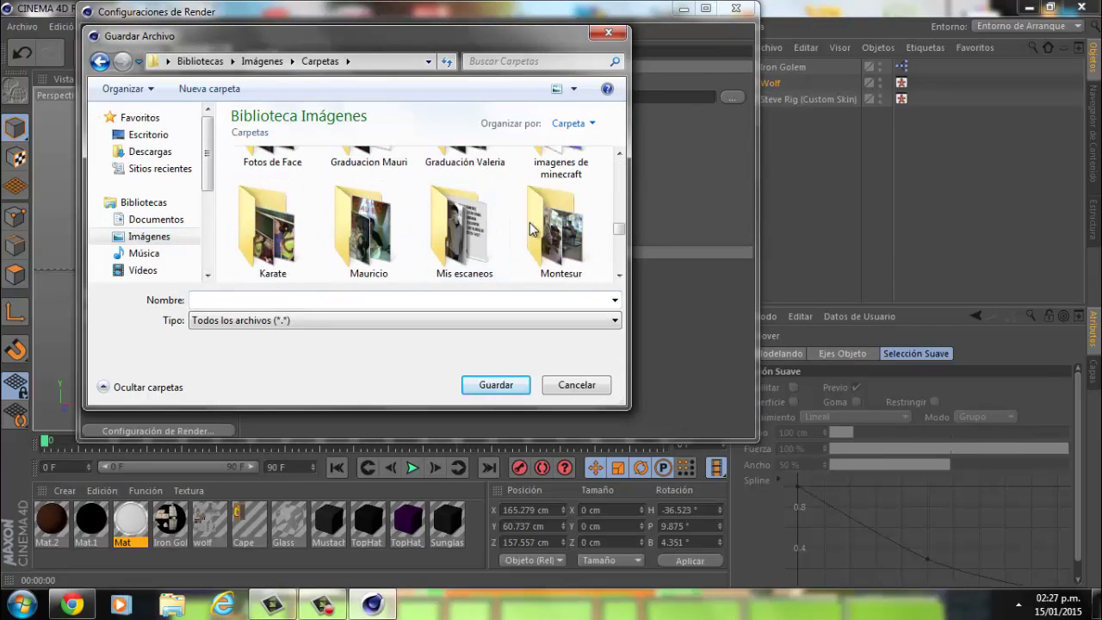
{"action": "left_click", "coordinate": [574, 172]}
{"action": "double_click", "coordinate": [574, 173]}
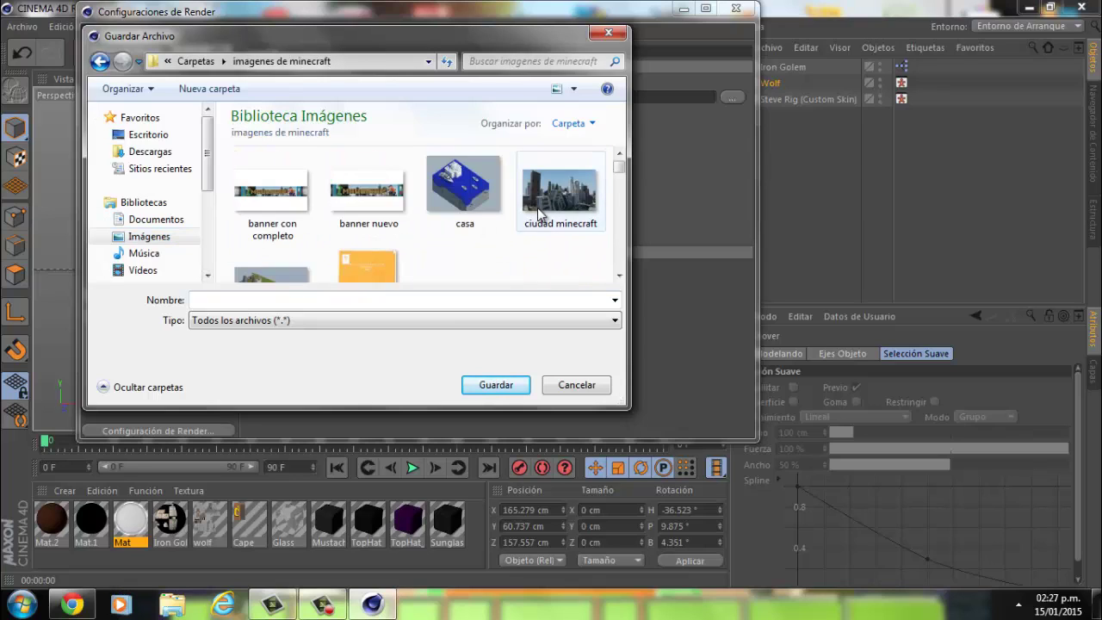
{"action": "left_click", "coordinate": [292, 299]}
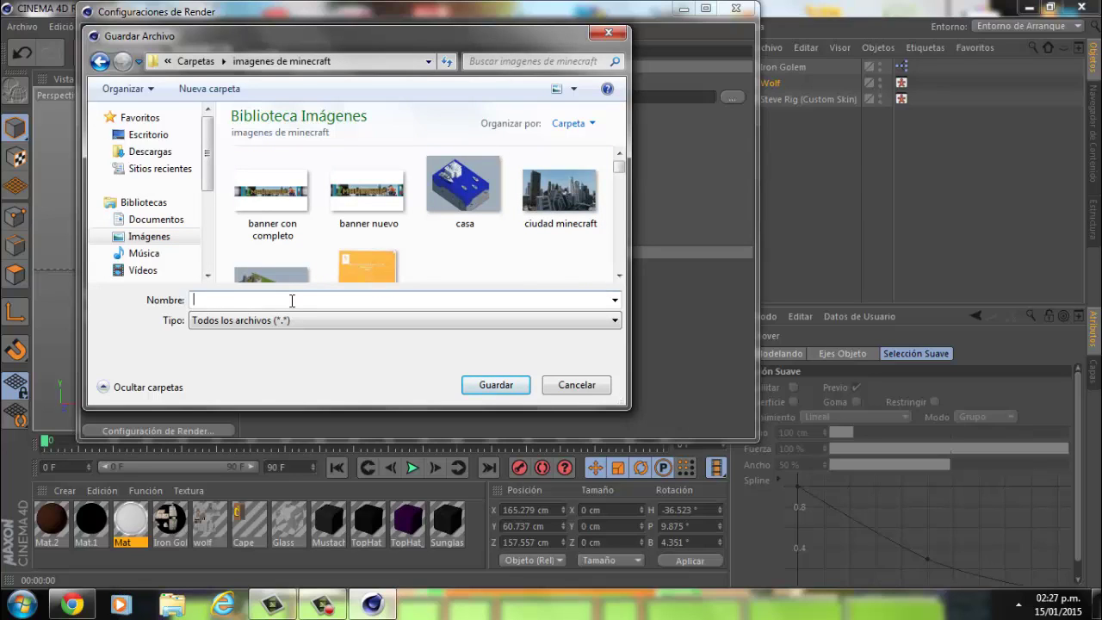
{"action": "type", "text": "render tutorial"}
{"action": "left_click", "coordinate": [475, 386]}
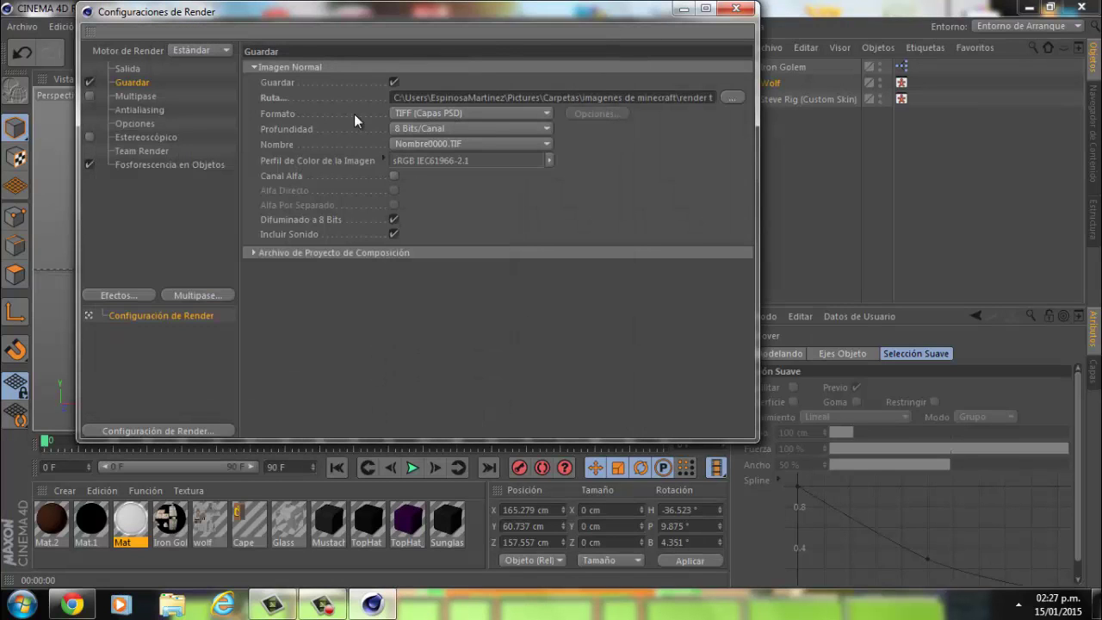
Choose PNG as the output format and enable Canal Alfa
{"action": "left_click", "coordinate": [453, 113]}
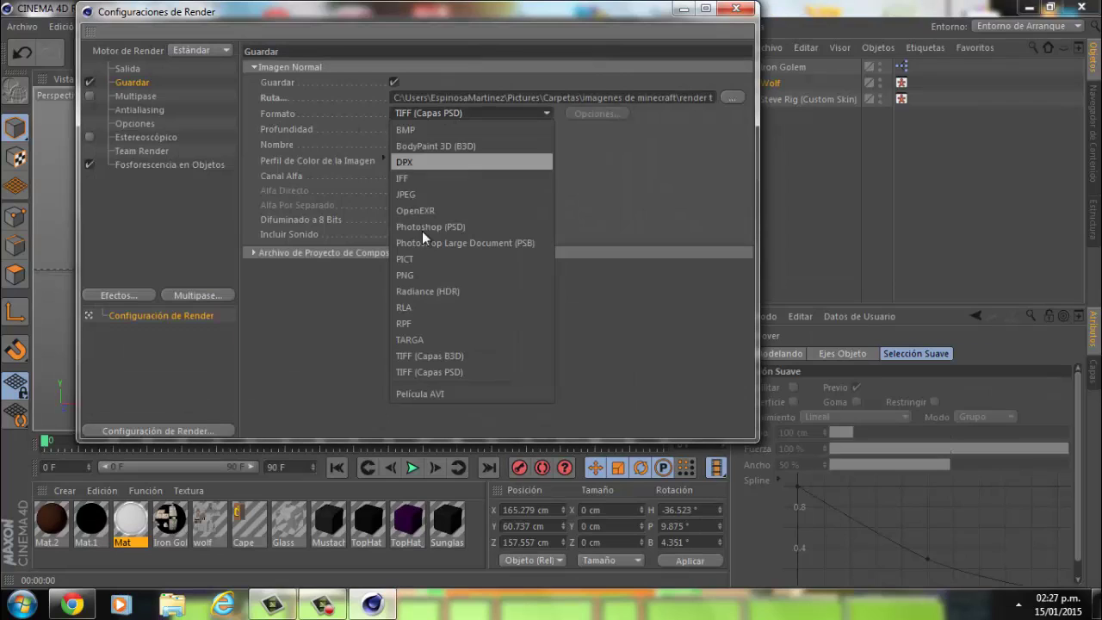
{"action": "left_click", "coordinate": [422, 274]}
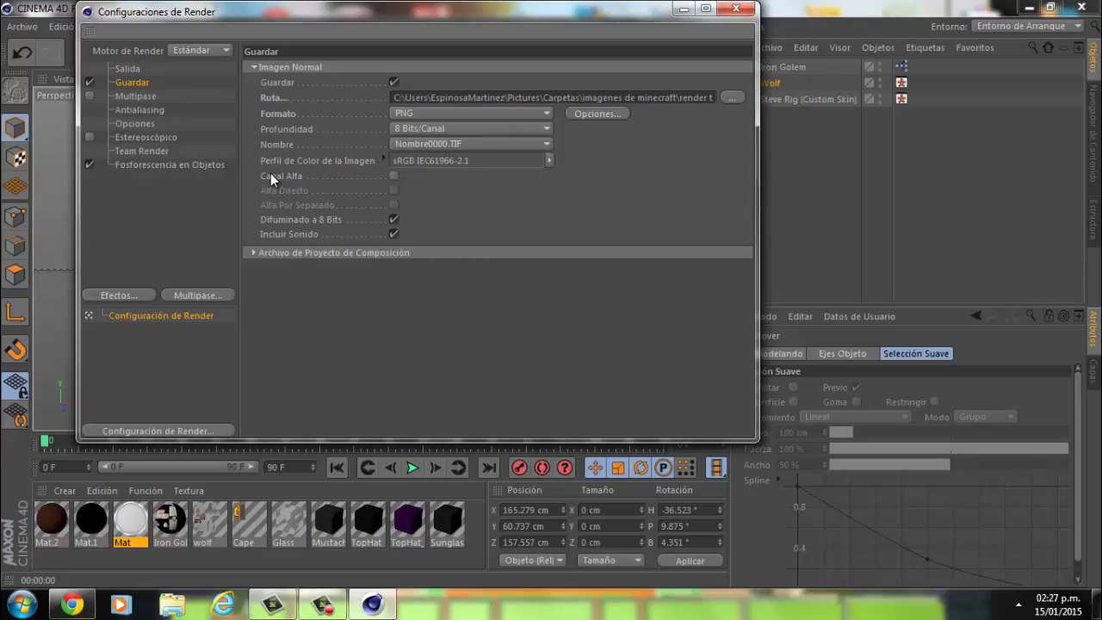
{"action": "left_click", "coordinate": [394, 176]}
Set Antialiasing to Mejorado with Nivel Máx 16x16
{"action": "left_click", "coordinate": [135, 95]}
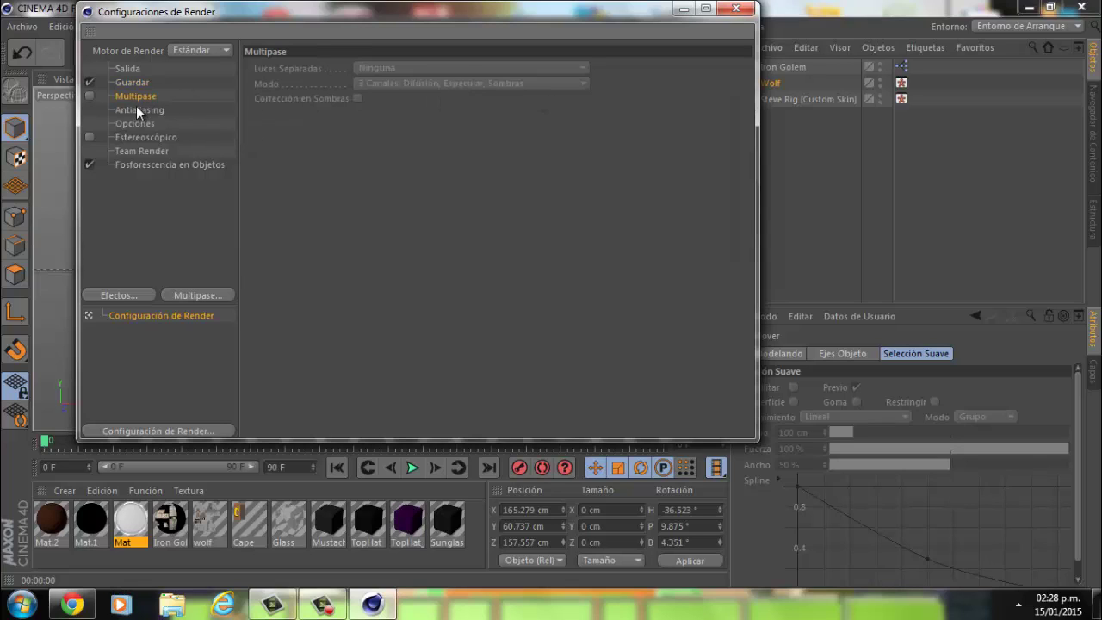
{"action": "left_click", "coordinate": [141, 110]}
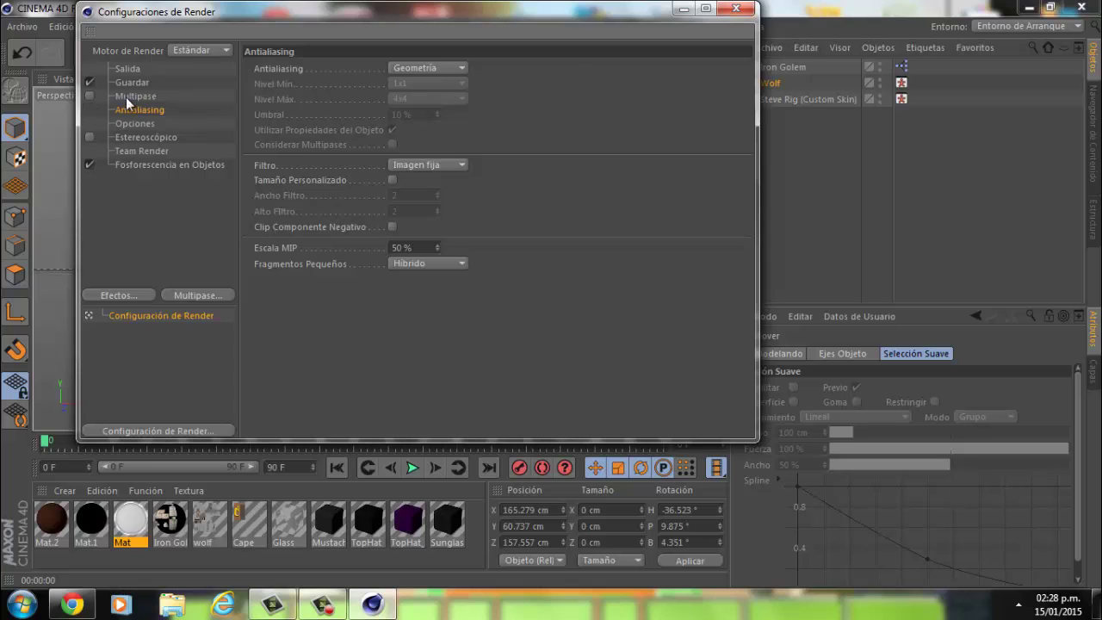
{"action": "left_click", "coordinate": [129, 95]}
{"action": "left_click", "coordinate": [89, 96]}
{"action": "left_click", "coordinate": [89, 96]}
{"action": "left_click", "coordinate": [138, 109]}
{"action": "left_click", "coordinate": [450, 67]}
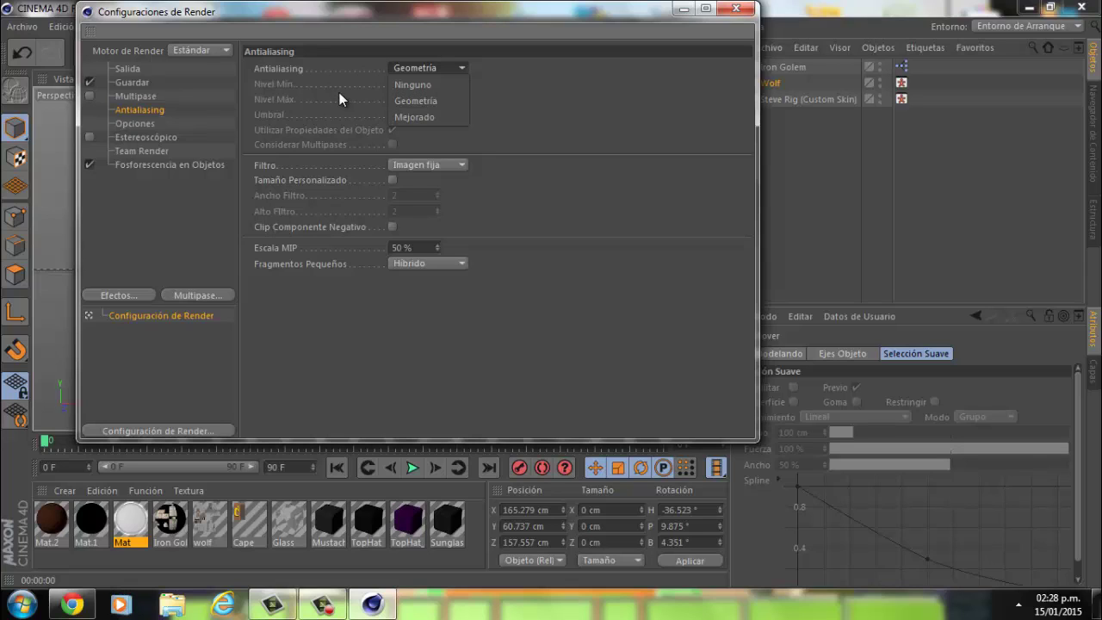
{"action": "left_click", "coordinate": [417, 115]}
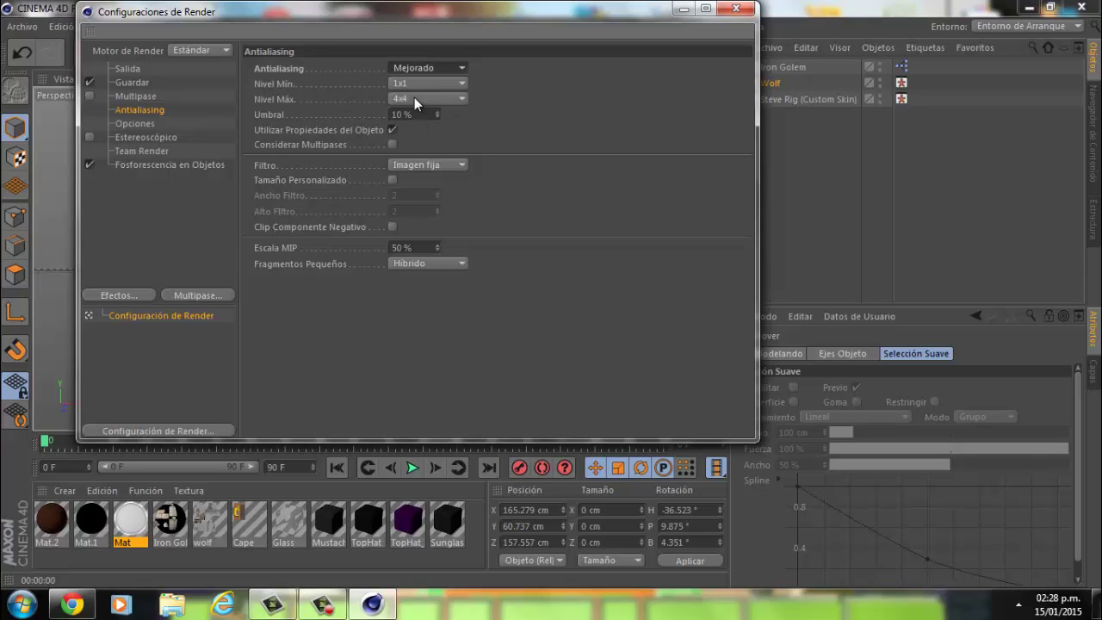
{"action": "left_click", "coordinate": [414, 99]}
{"action": "left_click", "coordinate": [409, 179]}
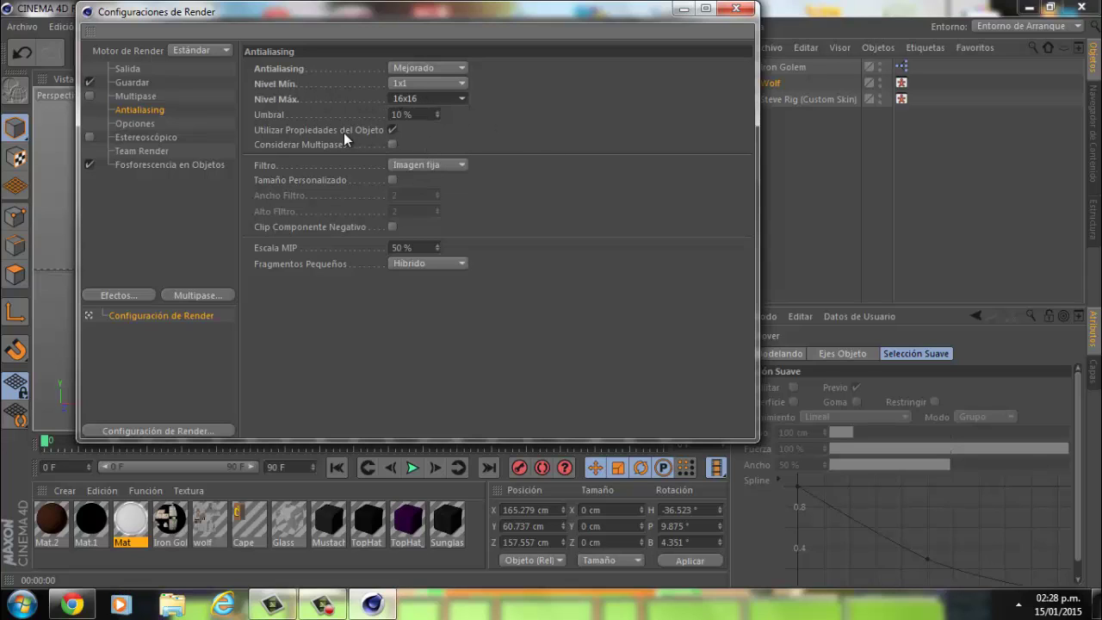
Look over the Opciones, Estereoscópico, Team Render and glow pages, then close Render Settings
{"action": "left_click", "coordinate": [141, 122]}
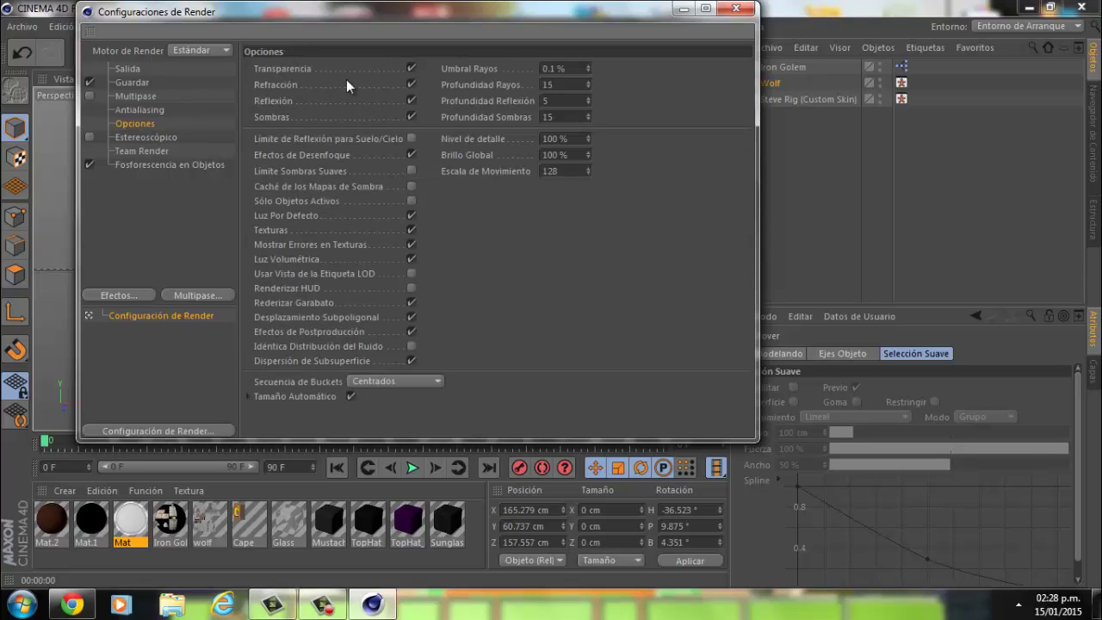
{"action": "left_click", "coordinate": [133, 137]}
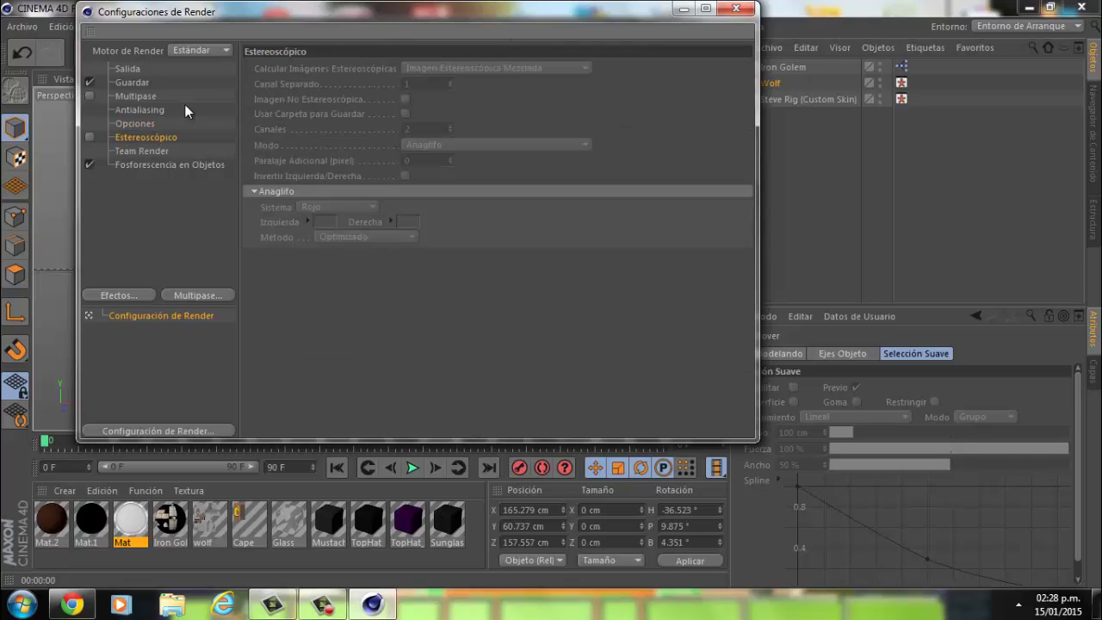
{"action": "left_click", "coordinate": [135, 149]}
{"action": "left_click", "coordinate": [148, 165]}
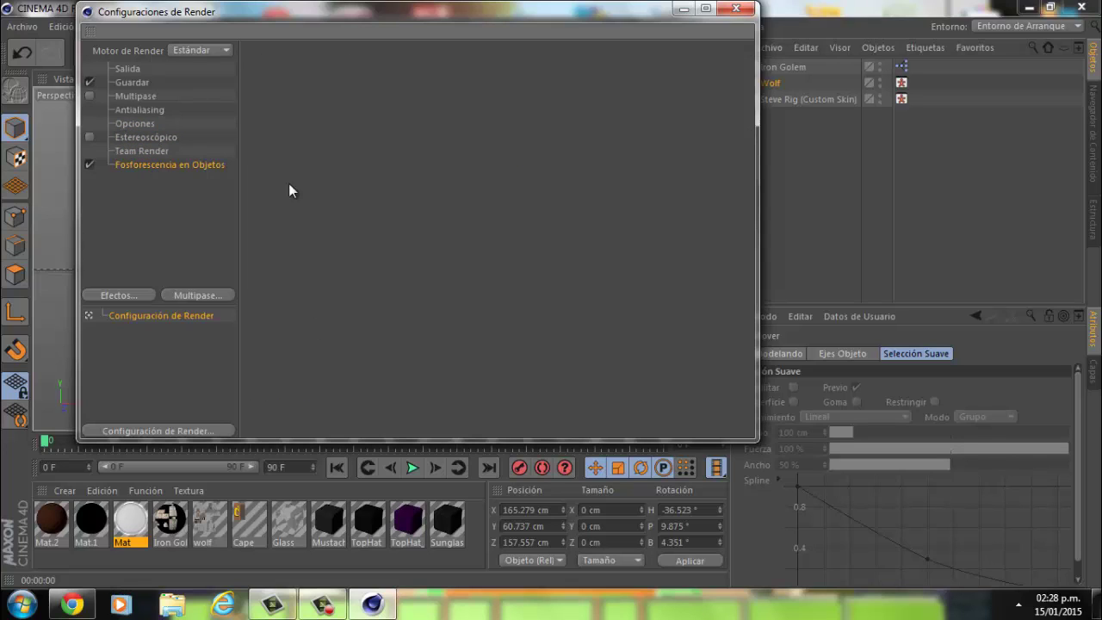
{"action": "left_click", "coordinate": [738, 9]}
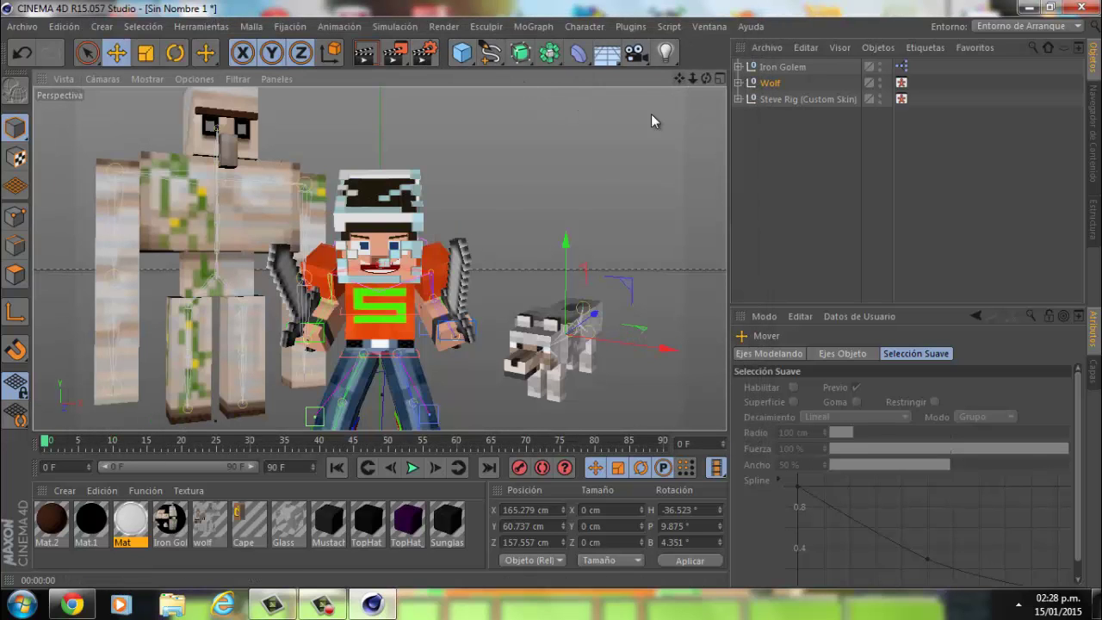
Zoom out, test-render the characters in the viewport, then clear it and nudge the camera
{"action": "left_click_drag", "start_coordinate": [696, 76], "coordinate": [553, 300]}
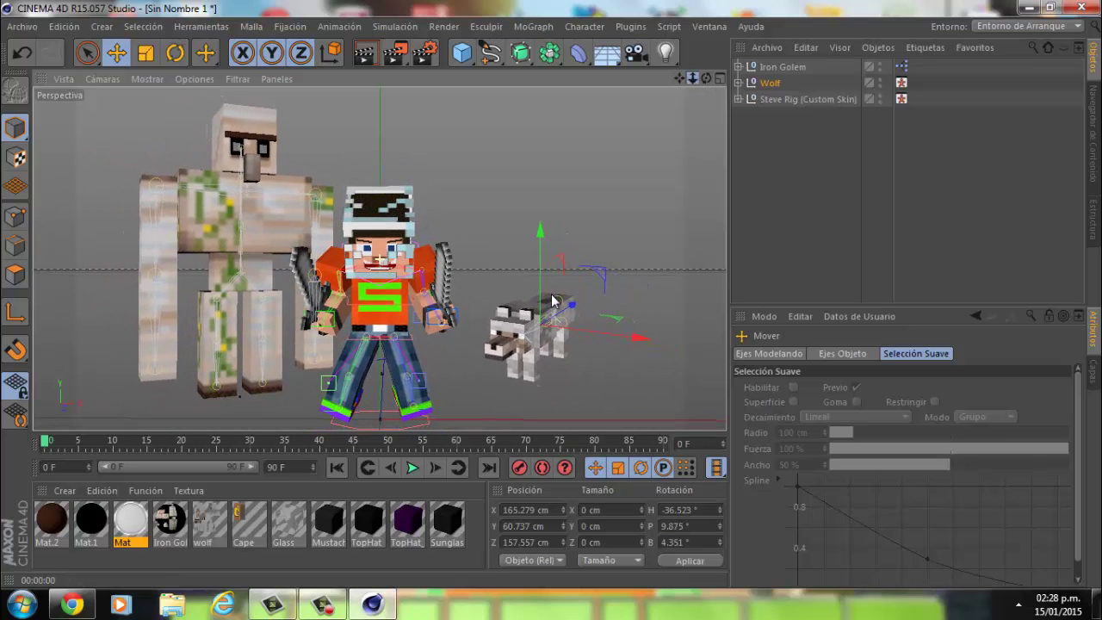
{"action": "left_click", "coordinate": [363, 54]}
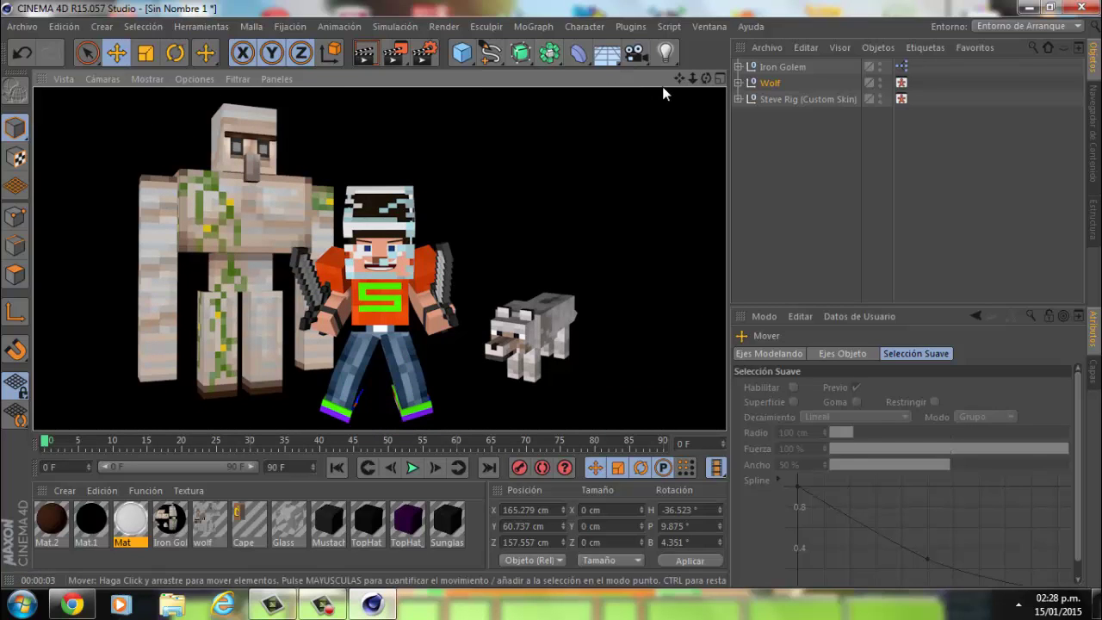
{"action": "left_click", "coordinate": [553, 298]}
{"action": "left_click_drag", "start_coordinate": [554, 298], "coordinate": [559, 301], "text": "alt"}
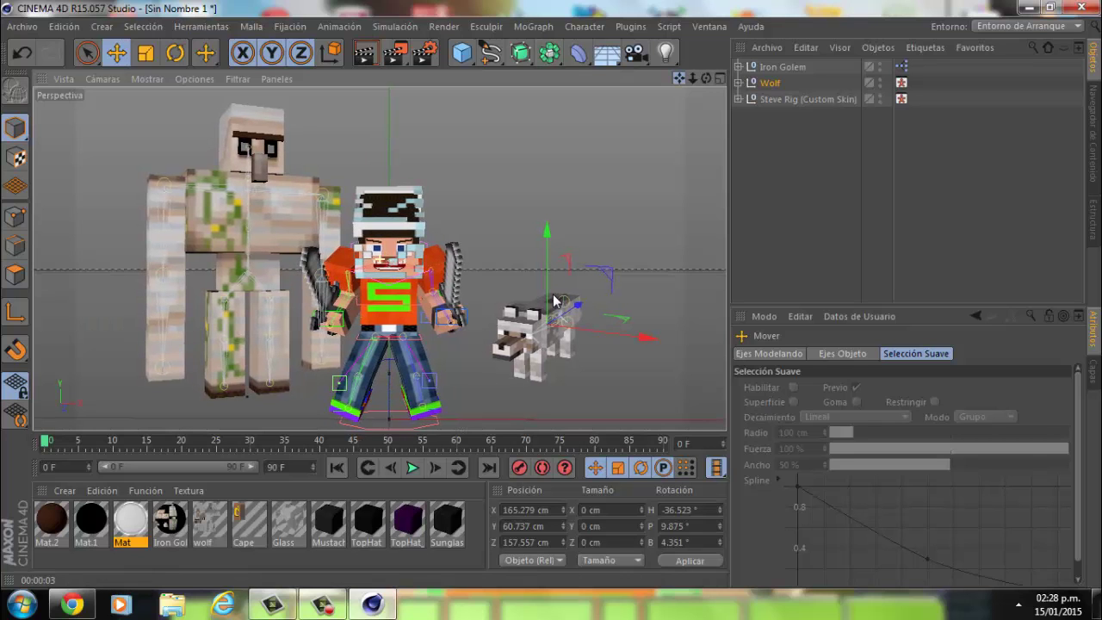
Render the scene to the Picture Viewer and open Explorer's Imágenes library
{"action": "left_click", "coordinate": [398, 56]}
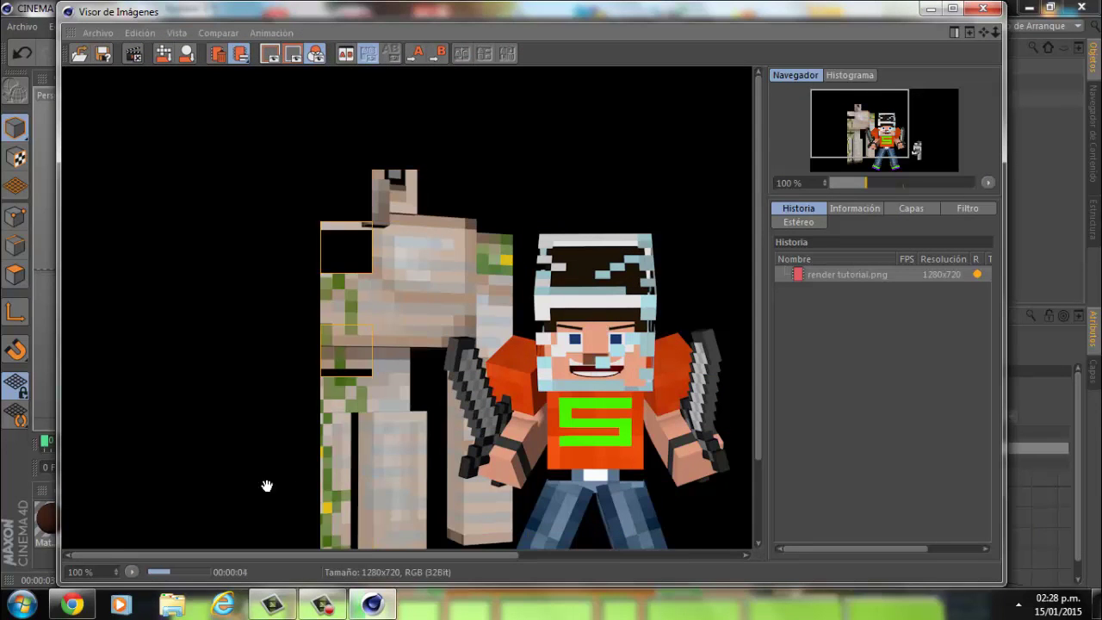
{"action": "left_click", "coordinate": [172, 606]}
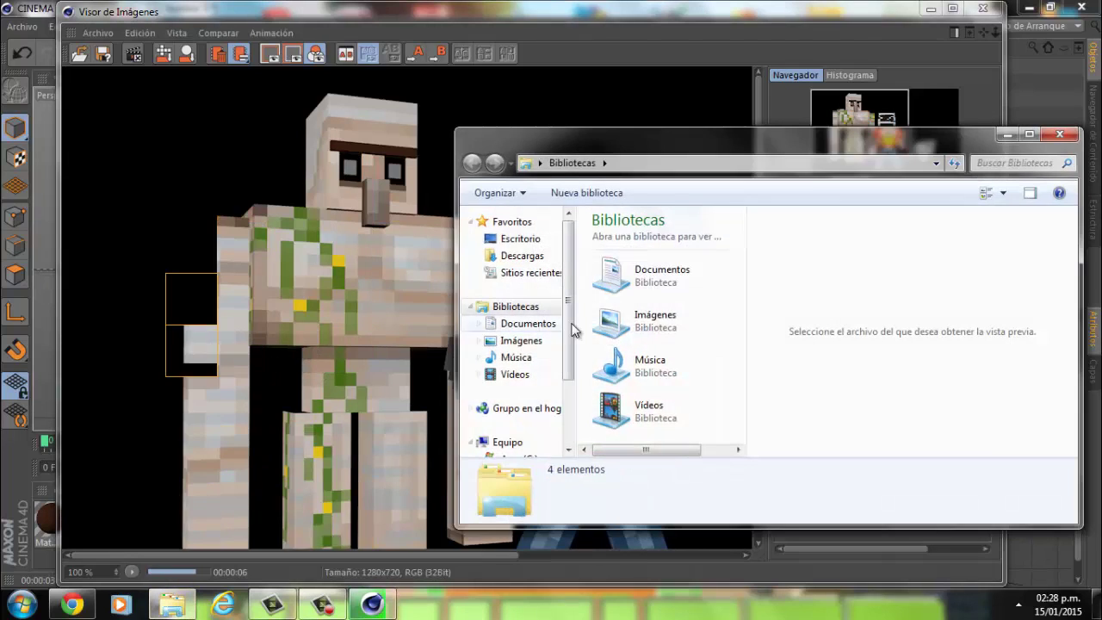
{"action": "left_click", "coordinate": [521, 342]}
Open Carpetas and go into the imagenes de minecraft folder
{"action": "double_click", "coordinate": [633, 340]}
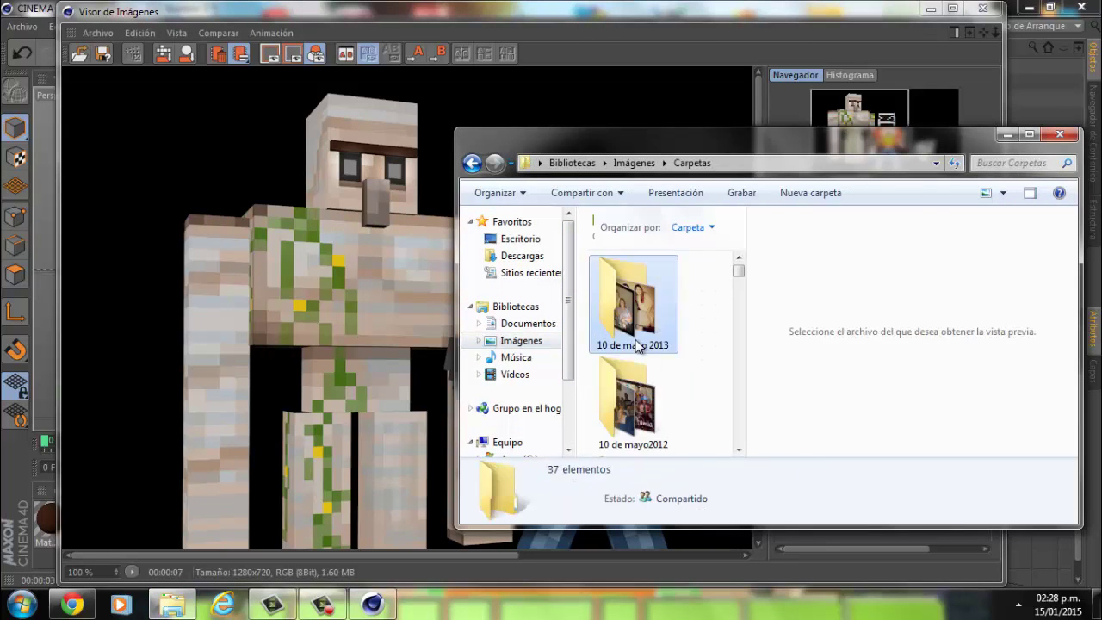
{"action": "scroll", "coordinate": [632, 344], "scroll_direction": "down", "scroll_amount": 3}
{"action": "scroll", "coordinate": [633, 344], "scroll_direction": "down", "scroll_amount": 1}
{"action": "scroll", "coordinate": [633, 342], "scroll_direction": "down", "scroll_amount": 1}
{"action": "scroll", "coordinate": [635, 340], "scroll_direction": "down", "scroll_amount": 1}
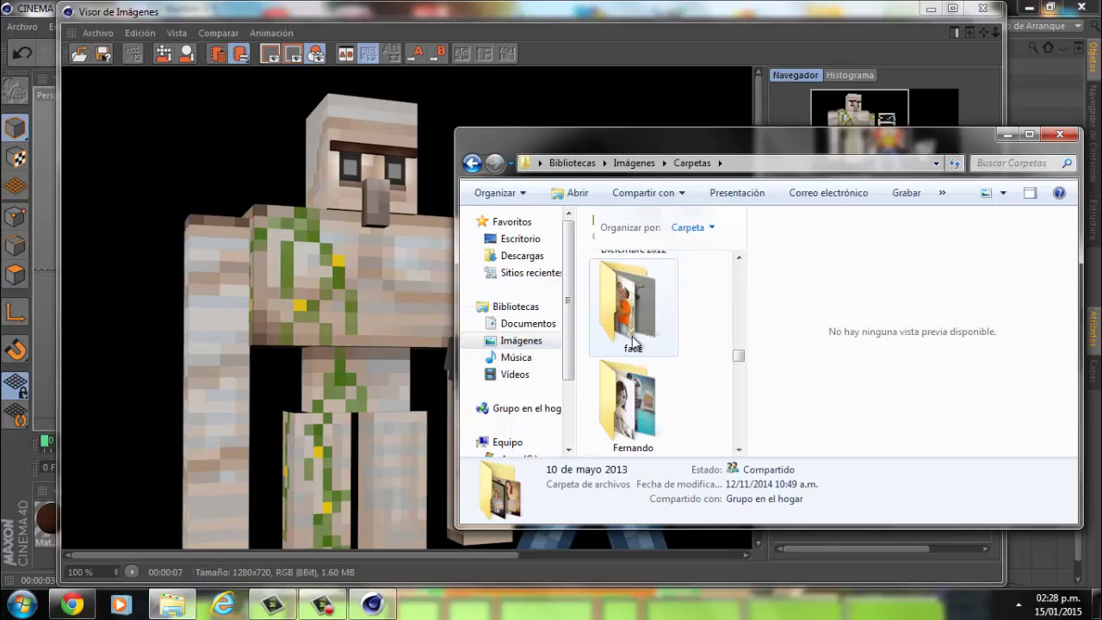
{"action": "scroll", "coordinate": [637, 337], "scroll_direction": "down", "scroll_amount": 1}
{"action": "scroll", "coordinate": [636, 337], "scroll_direction": "down", "scroll_amount": 1}
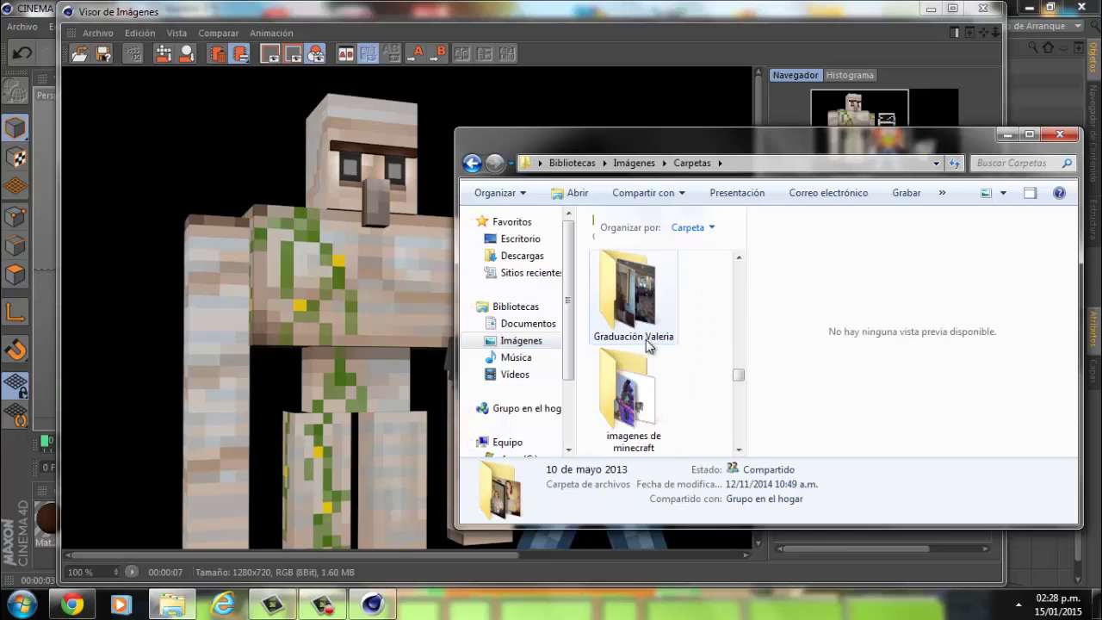
{"action": "double_click", "coordinate": [649, 386]}
Search Google Images for 'shaders minecraft' and enlarge the jungle lake picture
{"action": "left_click", "coordinate": [73, 604]}
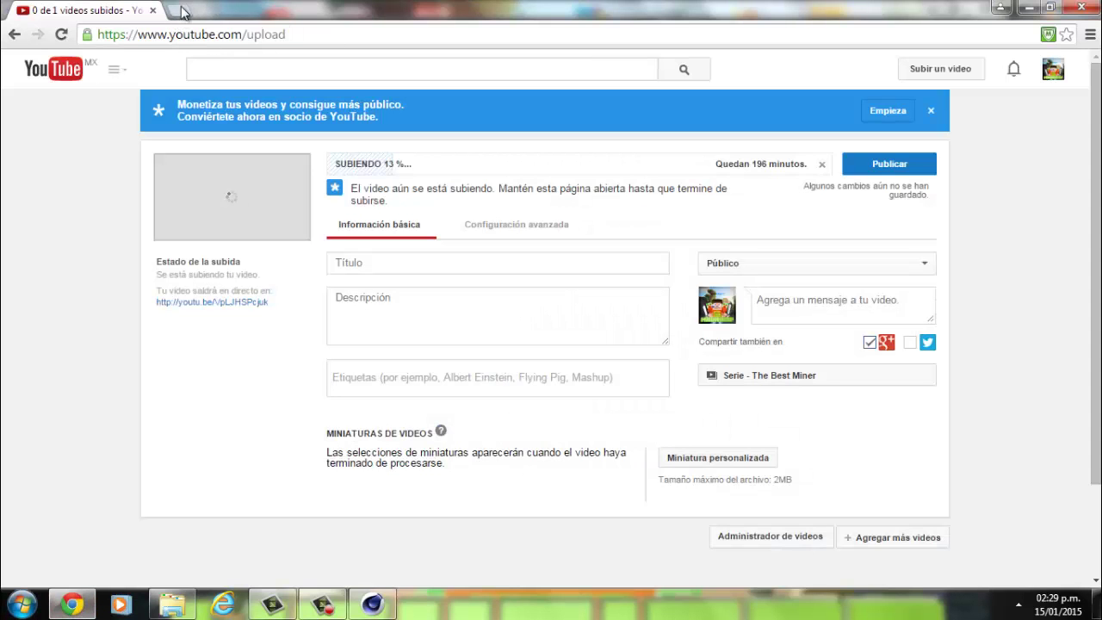
{"action": "left_click", "coordinate": [187, 12]}
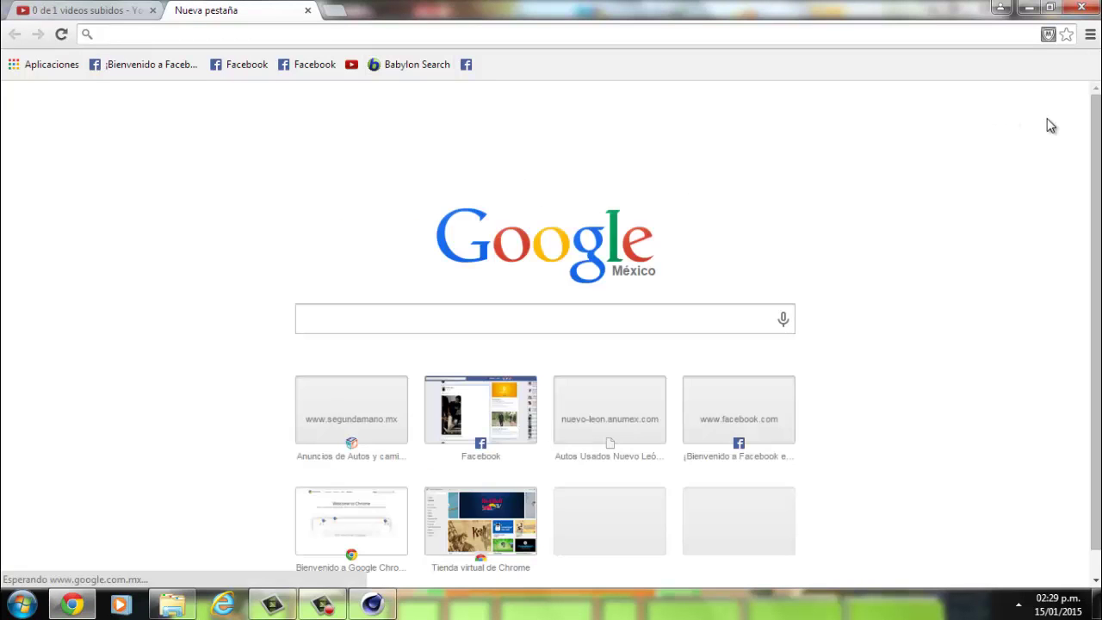
{"action": "left_click", "coordinate": [856, 111]}
{"action": "type", "text": "shaders"}
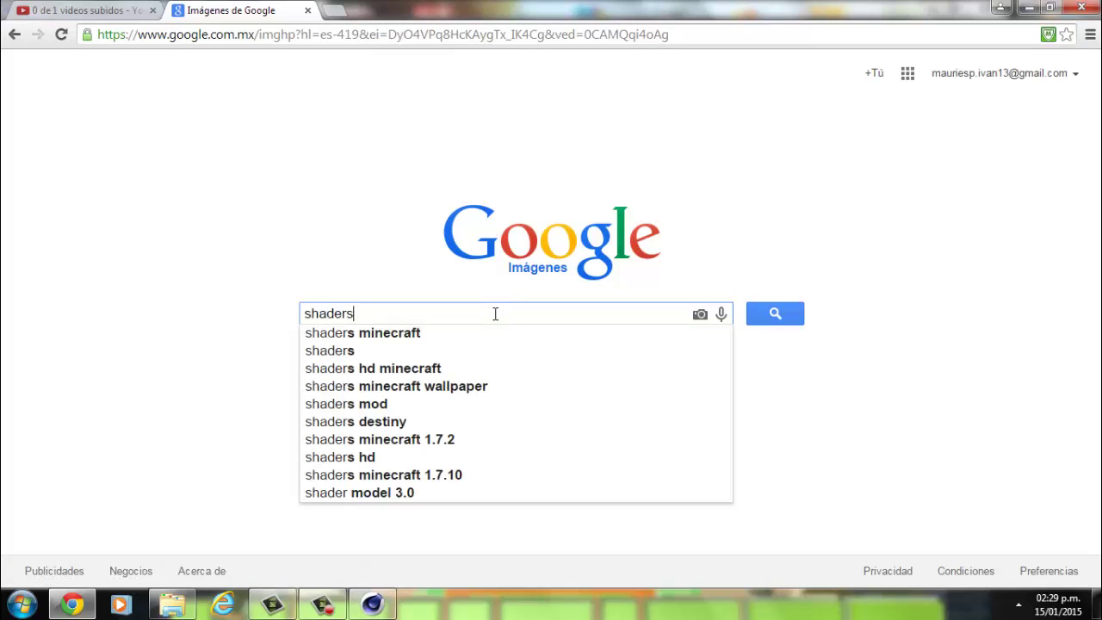
{"action": "type", "text": "minecraft"}
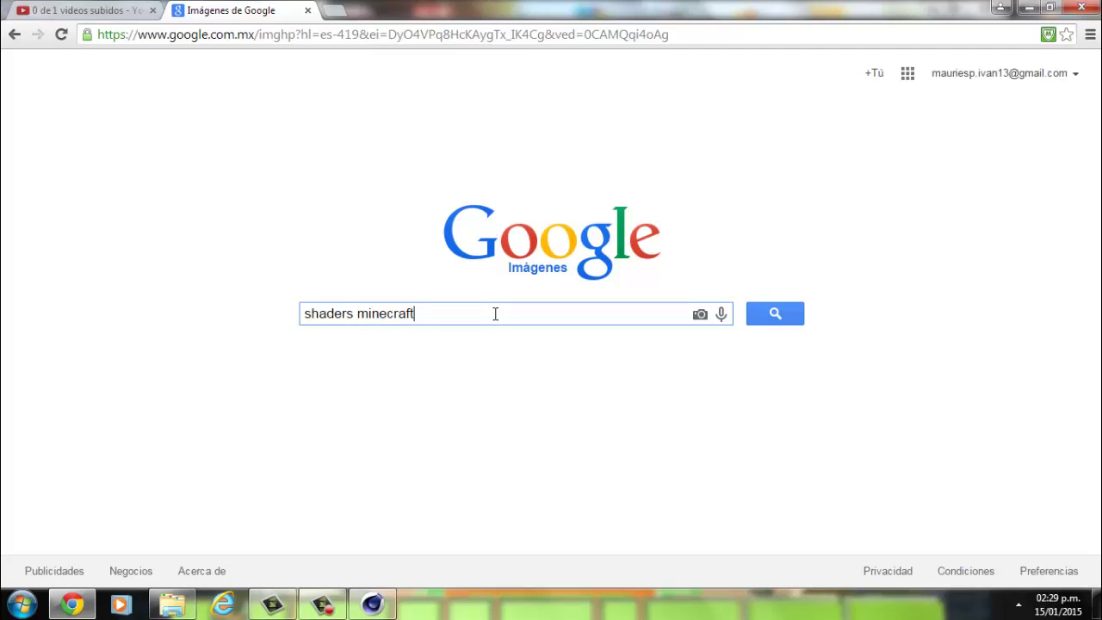
{"action": "key", "text": "Return"}
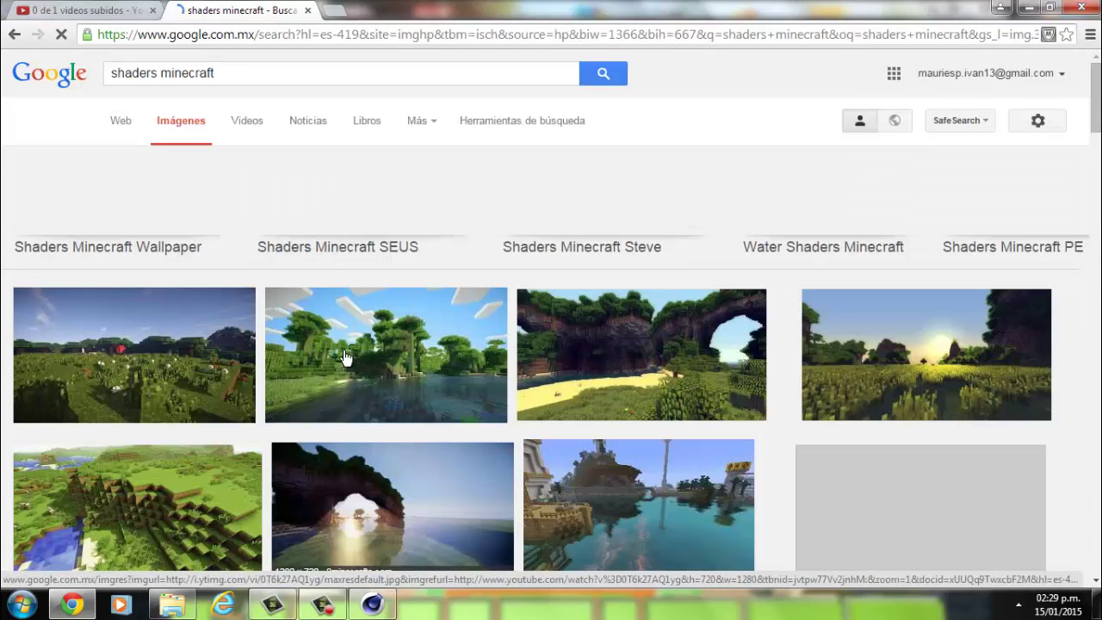
{"action": "left_click", "coordinate": [423, 356]}
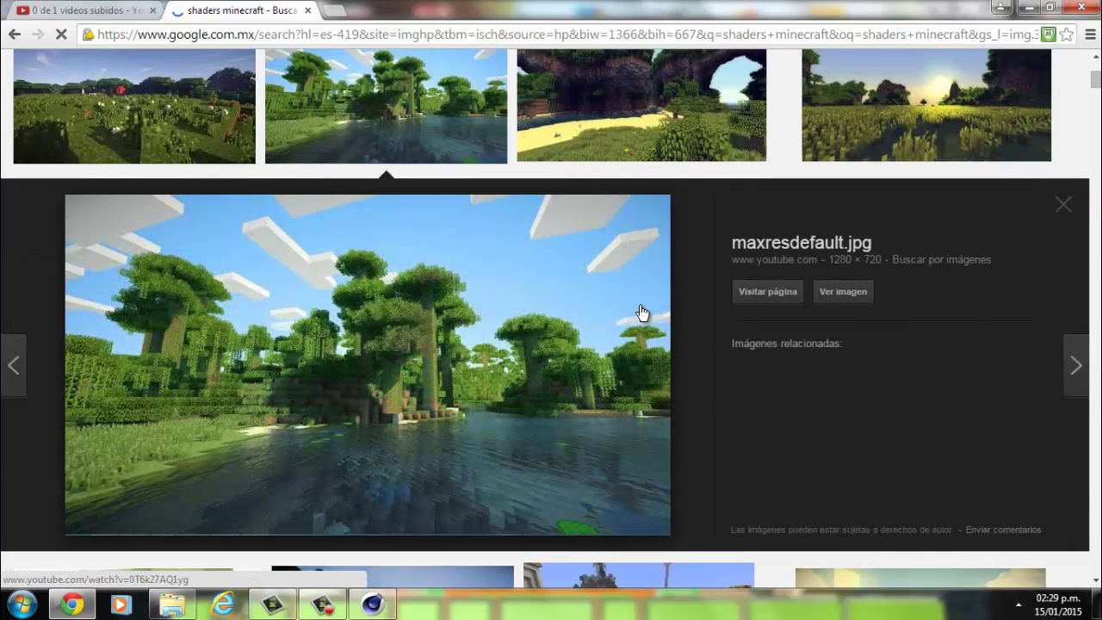
Save the picture as 'paisaje fondo tutorial' and close the image preview
{"action": "right_click", "coordinate": [400, 378]}
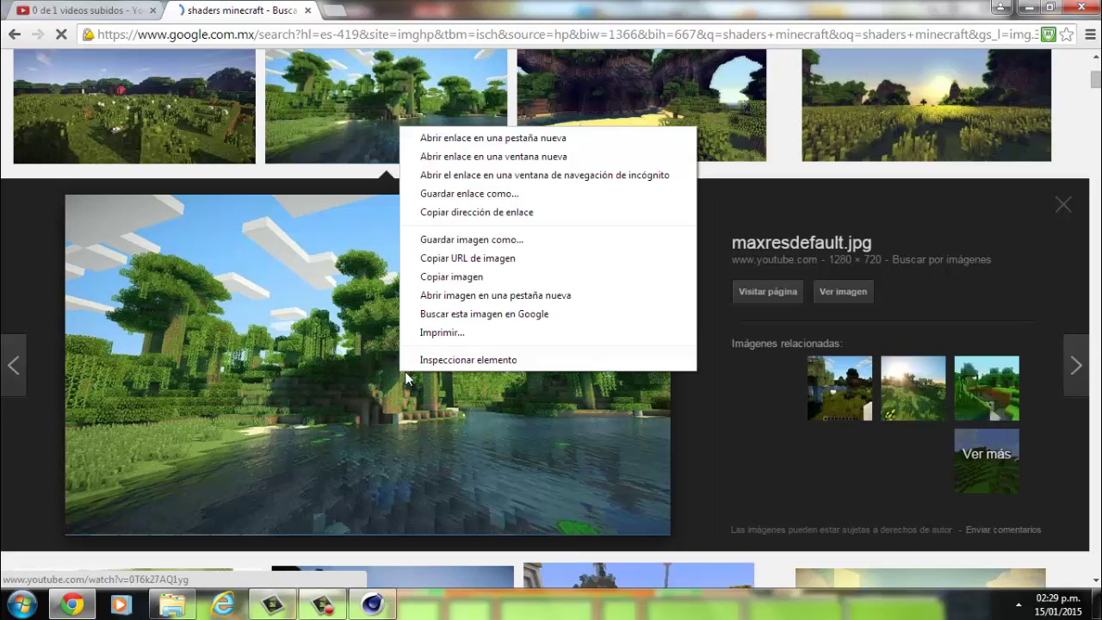
{"action": "left_click", "coordinate": [476, 242]}
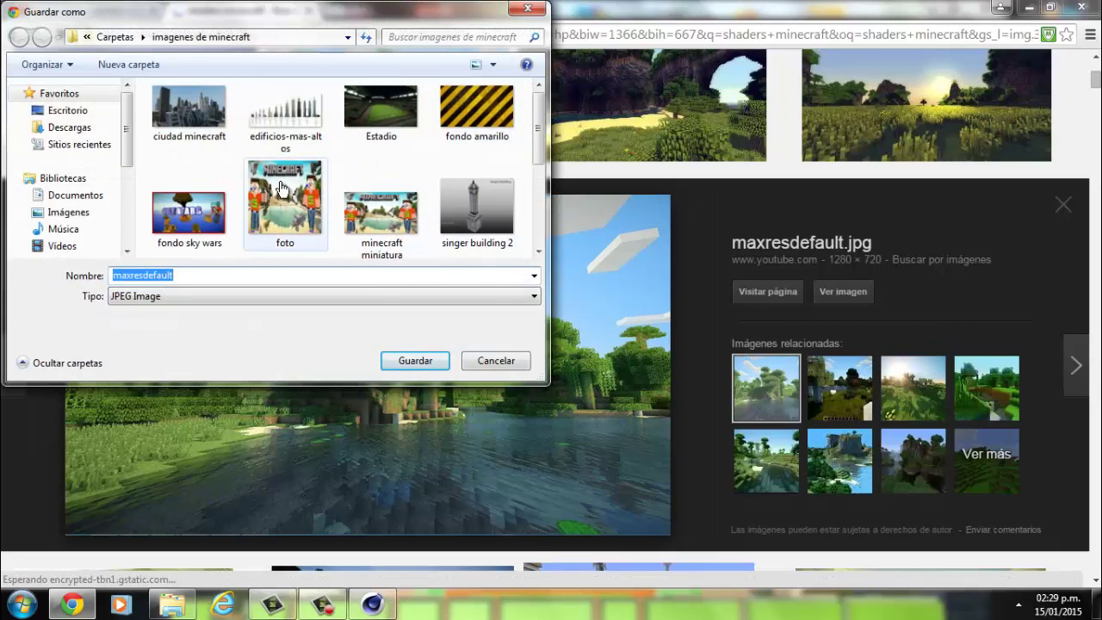
{"action": "key", "text": "BackSpace"}
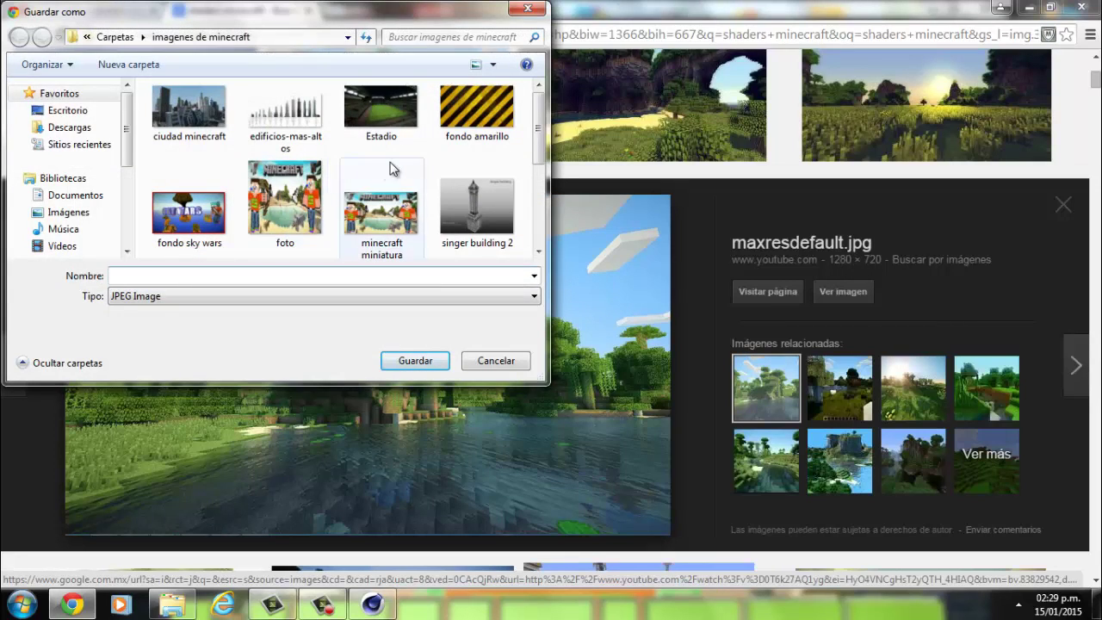
{"action": "type", "text": "paisaj"}
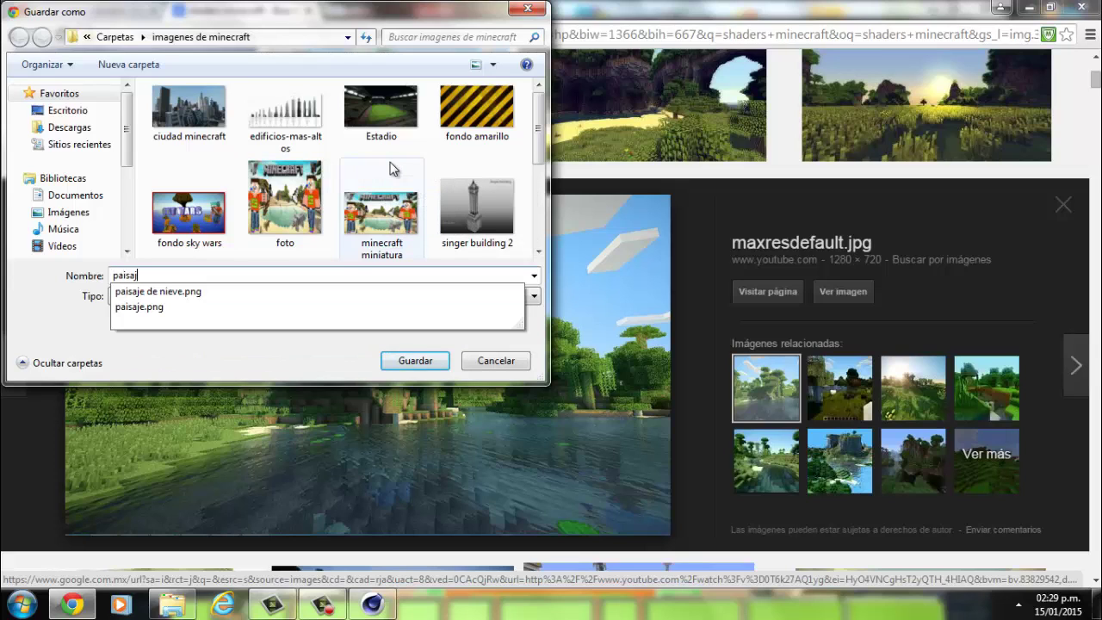
{"action": "type", "text": "e fondo tutorial"}
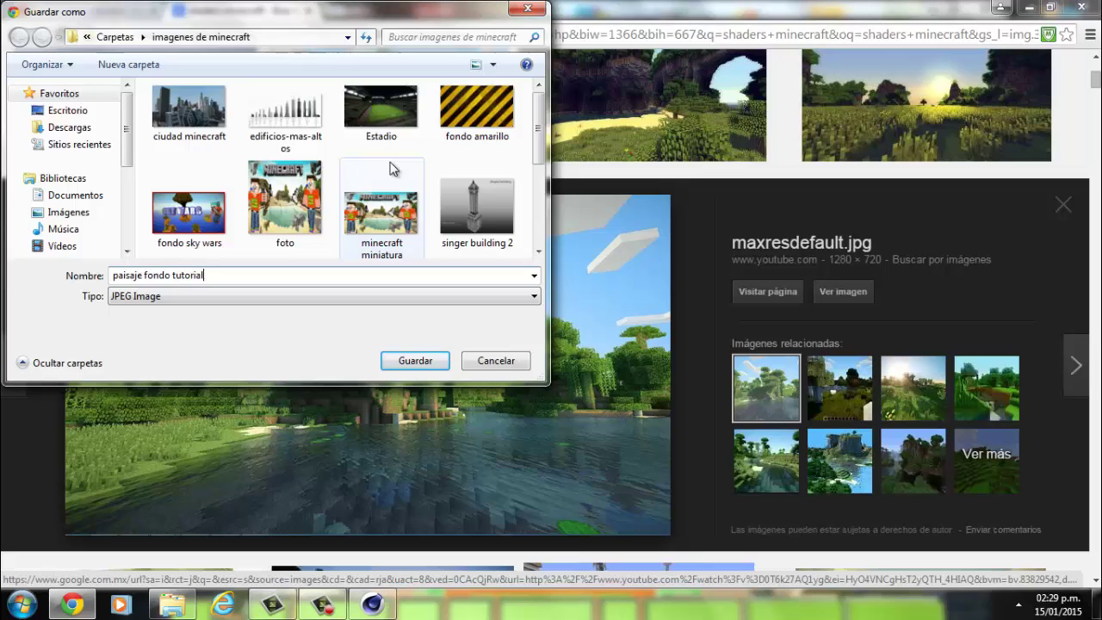
{"action": "key", "text": "Return"}
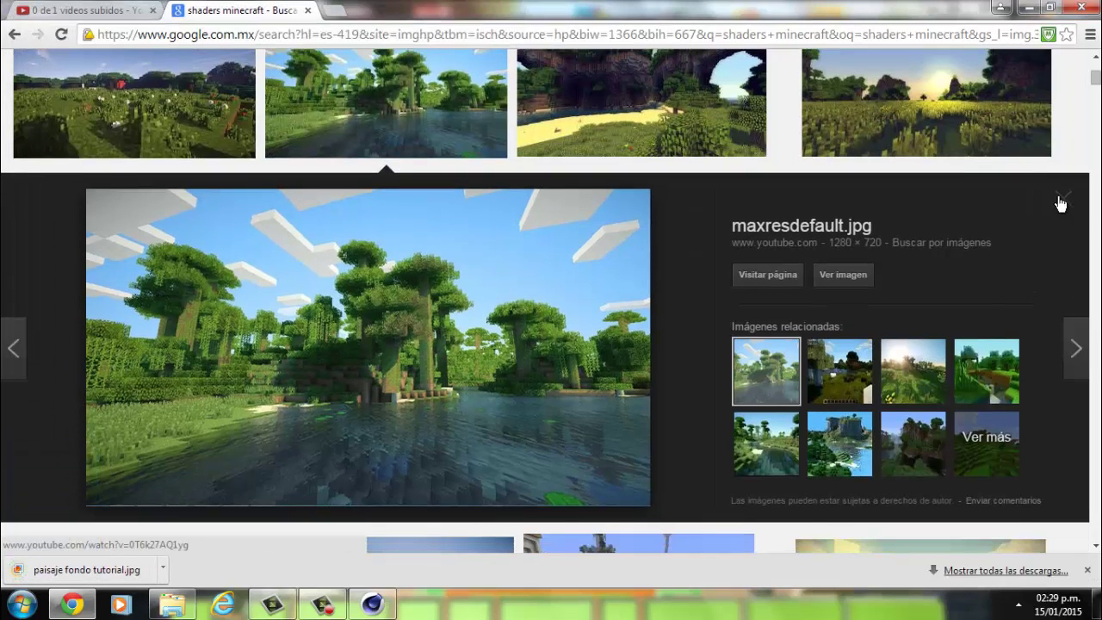
{"action": "left_click", "coordinate": [1061, 202]}
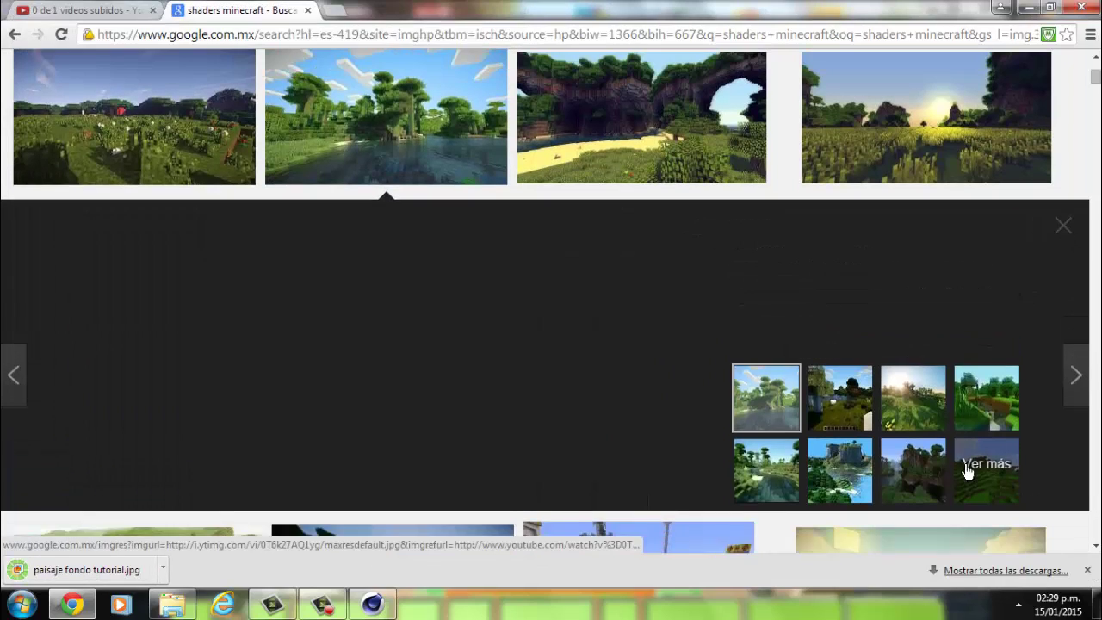
{"action": "left_click", "coordinate": [1087, 569]}
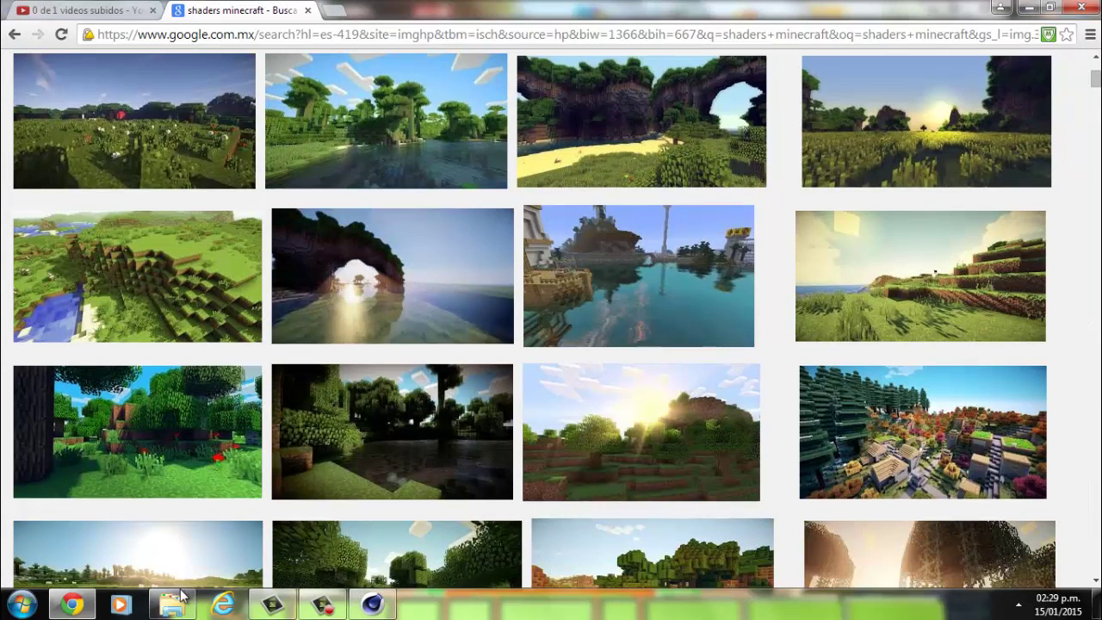
Bring up the imagenes de minecraft folder window, maximize it and scroll through the files
{"action": "left_click", "coordinate": [172, 604]}
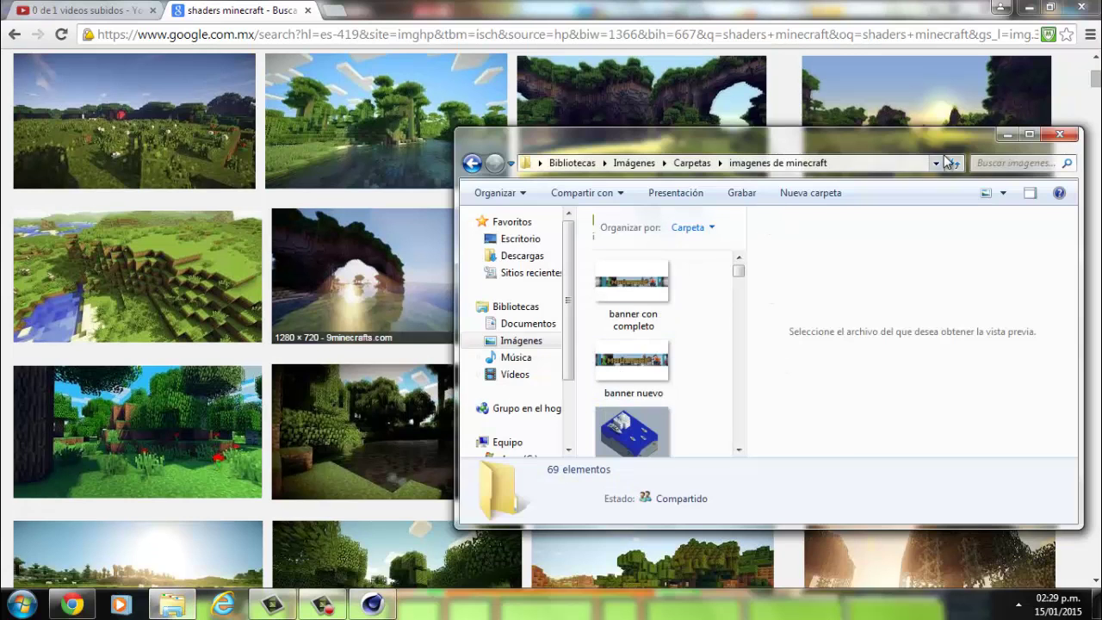
{"action": "left_click_drag", "start_coordinate": [943, 142], "coordinate": [871, 40]}
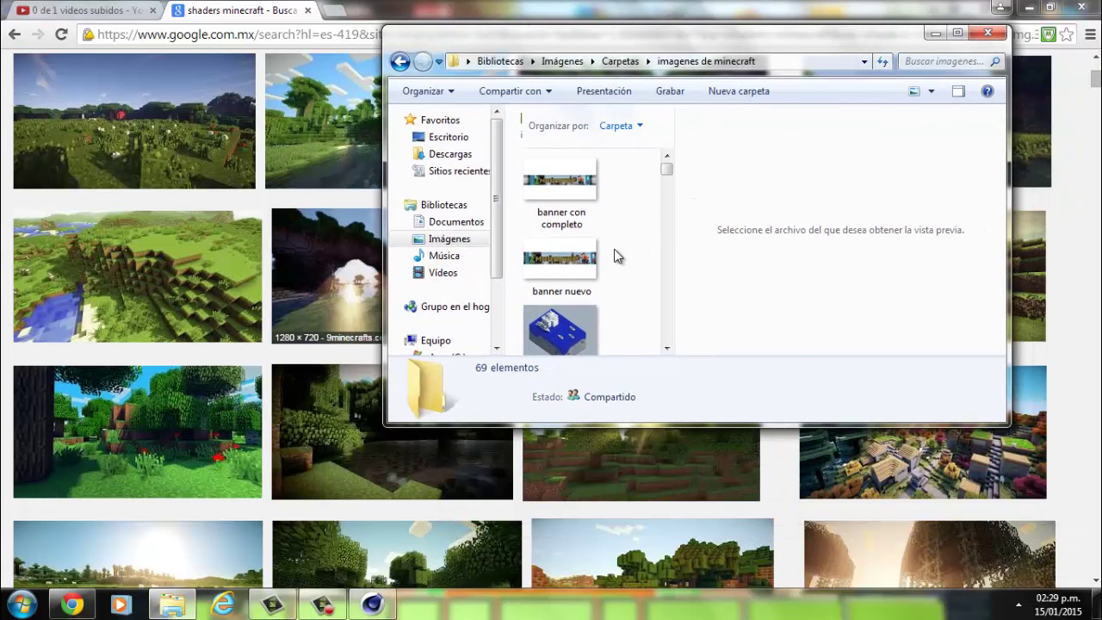
{"action": "scroll", "coordinate": [617, 254], "scroll_direction": "down", "scroll_amount": 1}
{"action": "left_click", "coordinate": [957, 34]}
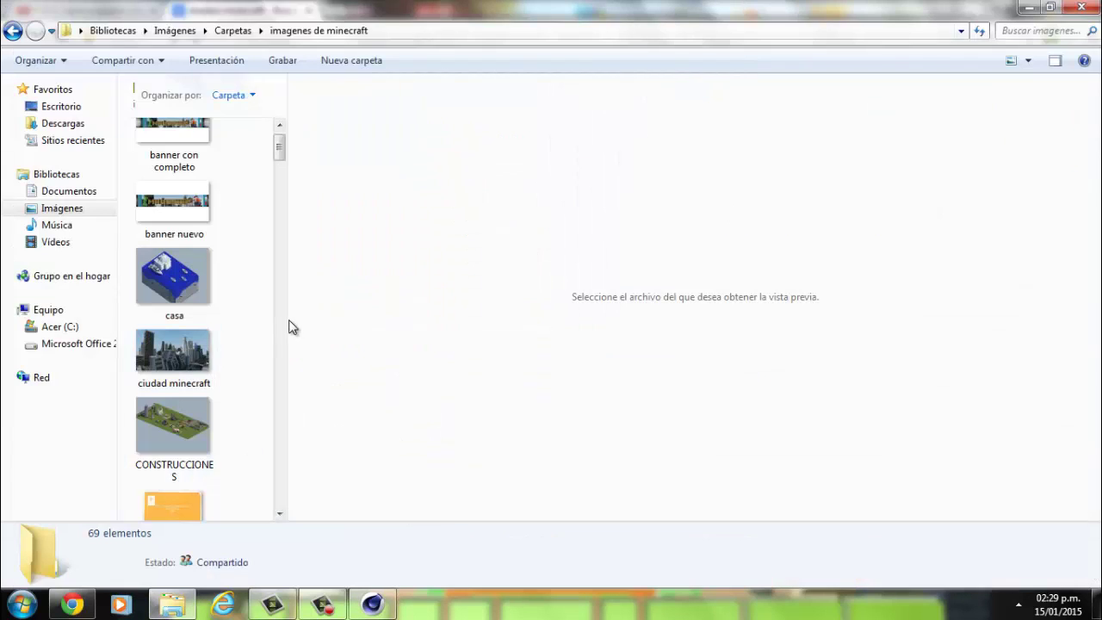
{"action": "scroll", "coordinate": [291, 325], "scroll_direction": "down", "scroll_amount": 1}
{"action": "scroll", "coordinate": [286, 321], "scroll_direction": "down", "scroll_amount": 4}
{"action": "scroll", "coordinate": [293, 323], "scroll_direction": "down", "scroll_amount": 3}
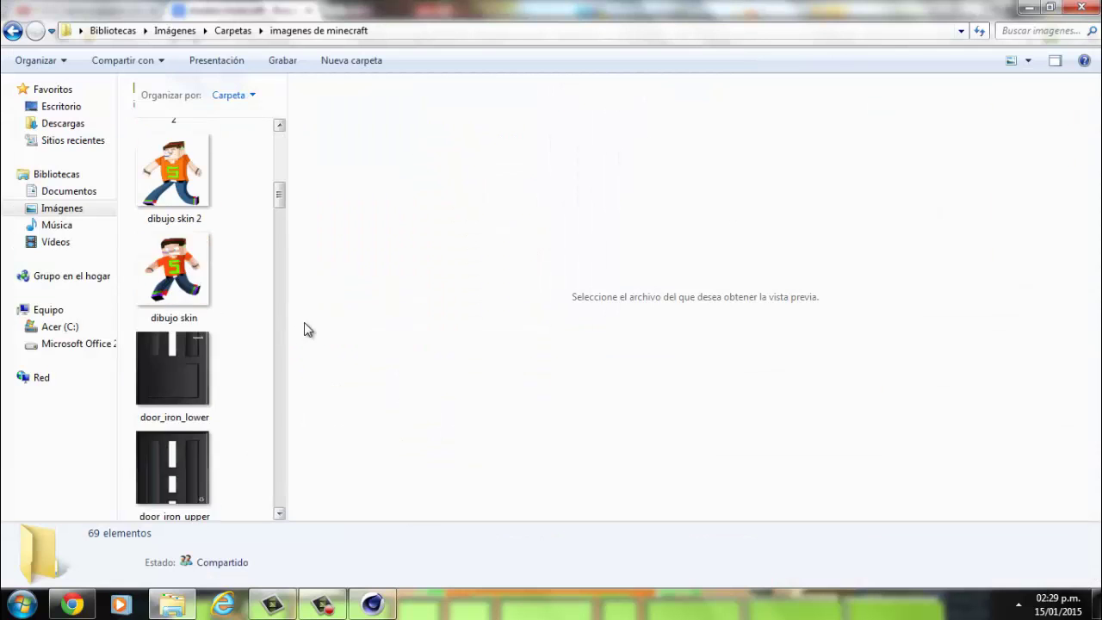
{"action": "scroll", "coordinate": [297, 325], "scroll_direction": "down", "scroll_amount": 1}
{"action": "left_click_drag", "start_coordinate": [288, 316], "coordinate": [1046, 345]}
{"action": "scroll", "coordinate": [734, 404], "scroll_direction": "up", "scroll_amount": 3}
{"action": "scroll", "coordinate": [733, 404], "scroll_direction": "down", "scroll_amount": 3}
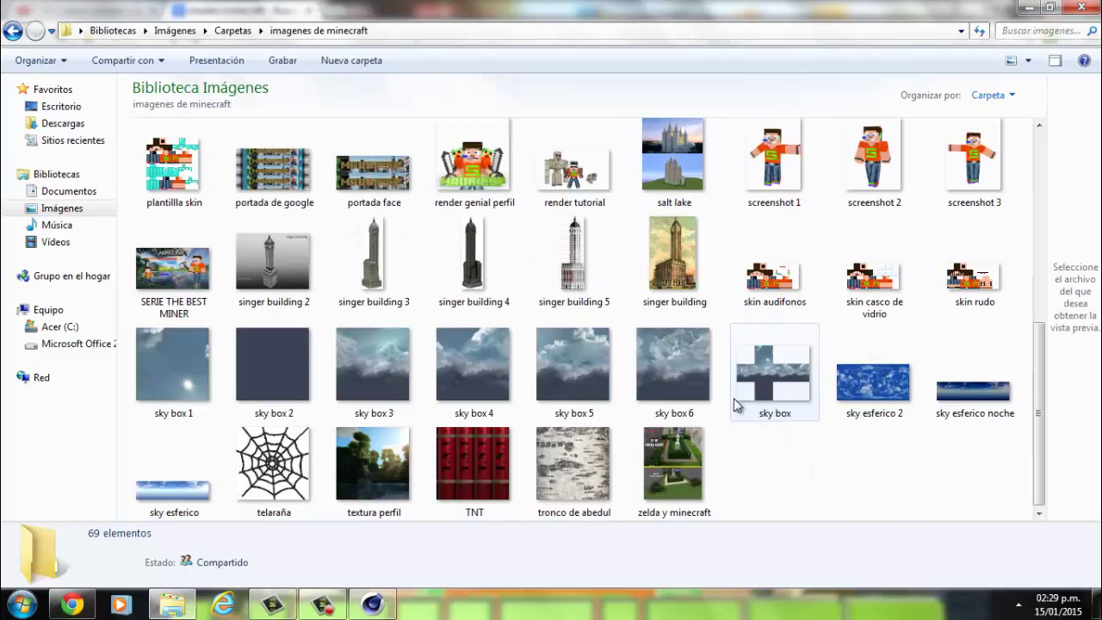
Check the textura perfil, render genial perfil and PERFIL images in the folder
{"action": "left_click", "coordinate": [365, 492]}
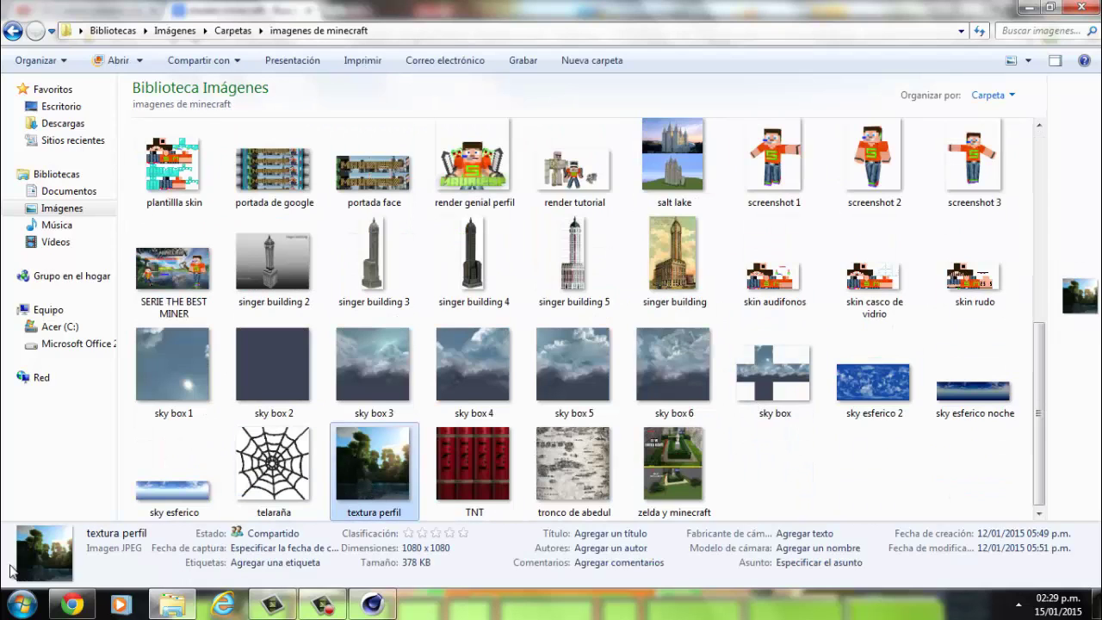
{"action": "left_click", "coordinate": [74, 605]}
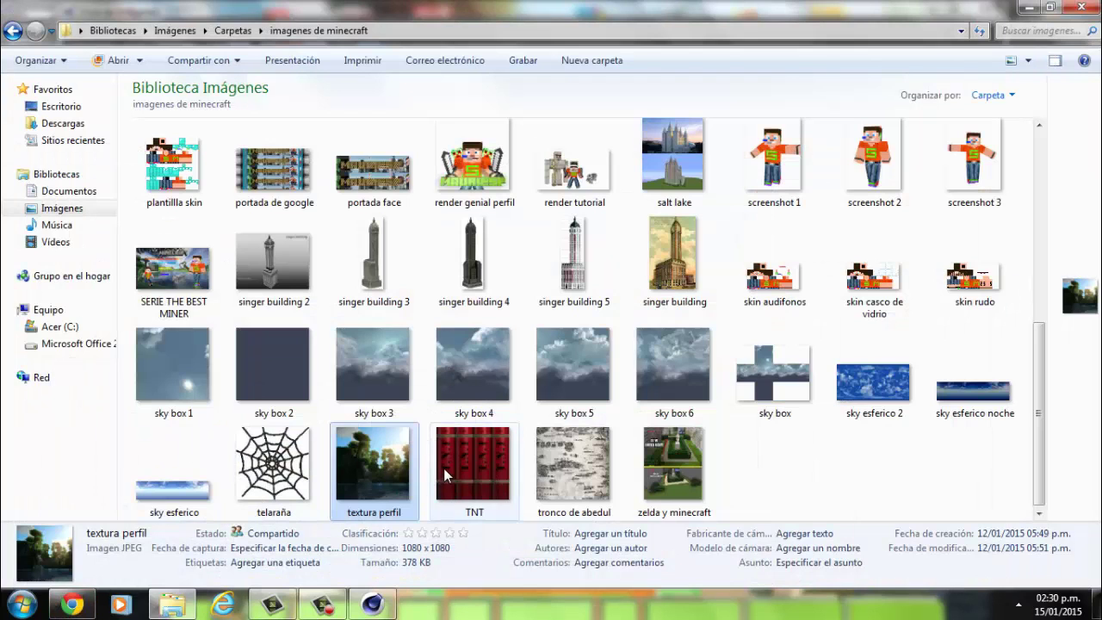
{"action": "scroll", "coordinate": [443, 468], "scroll_direction": "up", "scroll_amount": 5}
{"action": "scroll", "coordinate": [504, 462], "scroll_direction": "down", "scroll_amount": 2}
{"action": "left_click", "coordinate": [474, 452]}
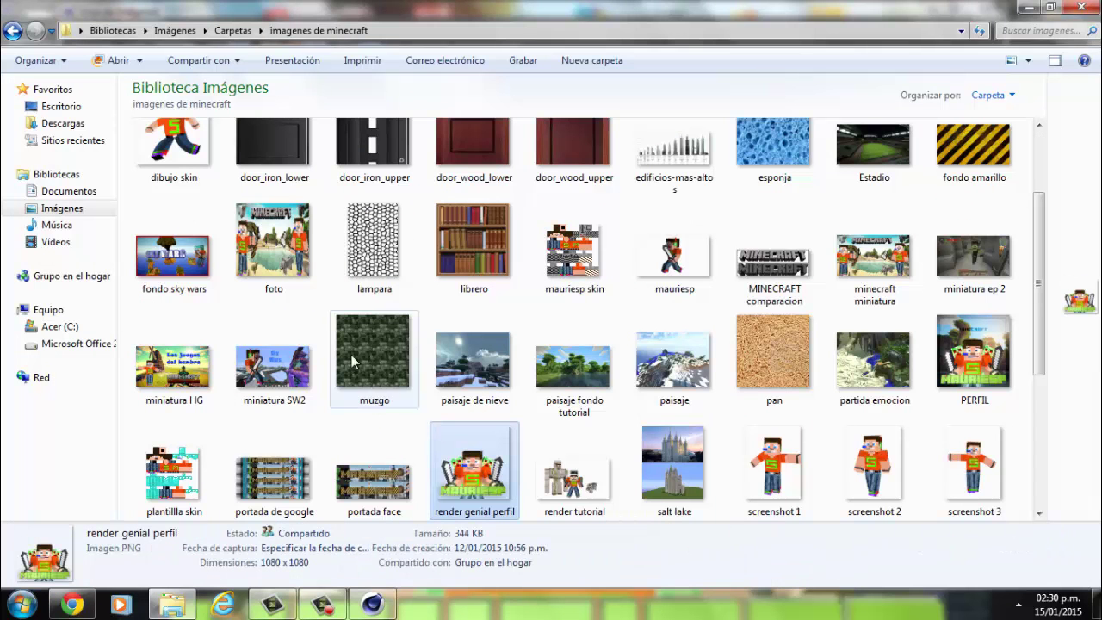
{"action": "left_click", "coordinate": [953, 379]}
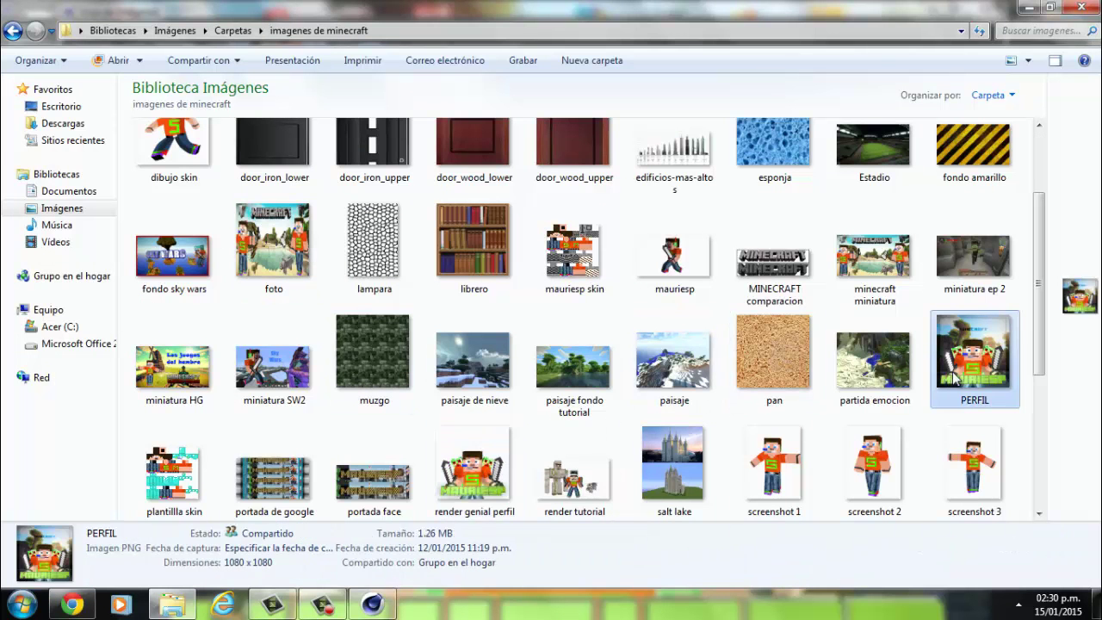
{"action": "scroll", "coordinate": [969, 344], "scroll_direction": "up", "scroll_amount": 2}
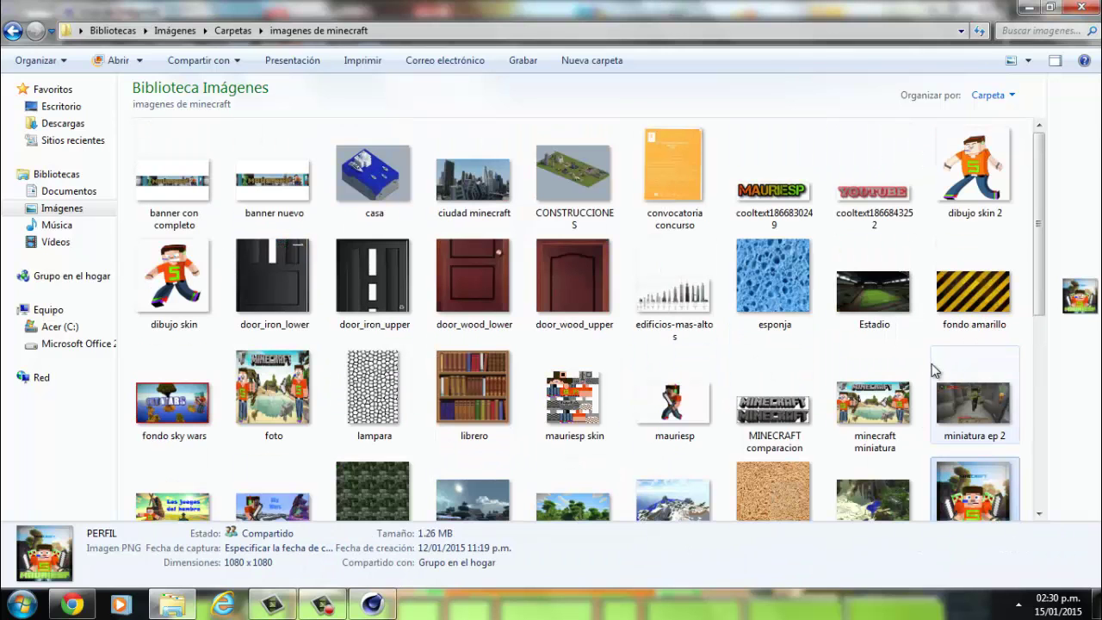
{"action": "scroll", "coordinate": [550, 331], "scroll_direction": "down", "scroll_amount": 3}
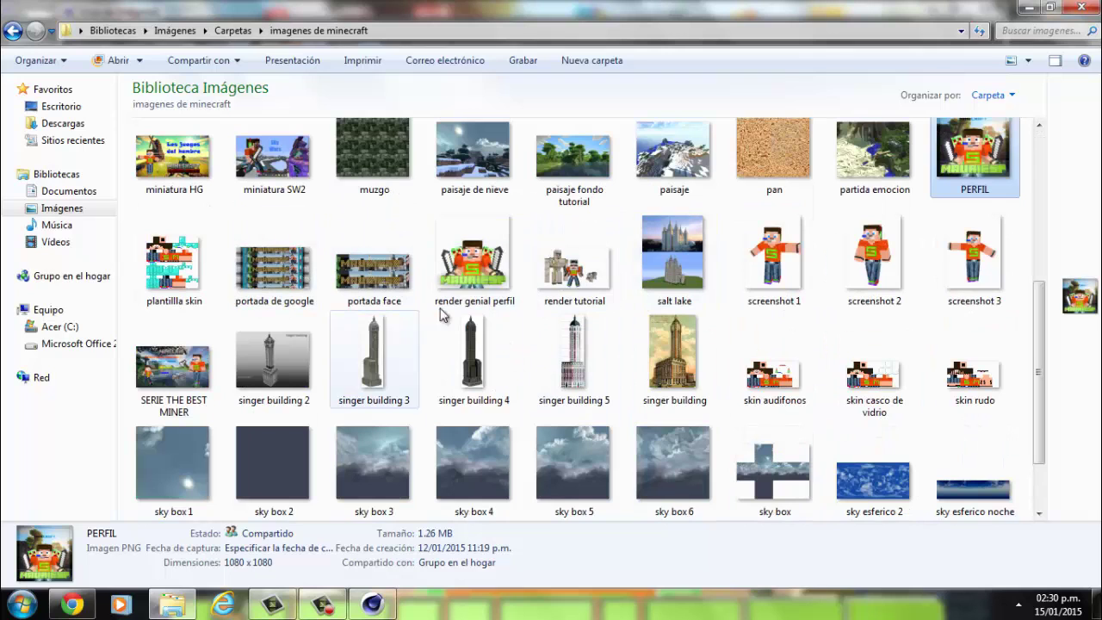
Open 'paisaje fondo tutorial' in paint.net via Abrir con, then minimize Explorer
{"action": "left_click", "coordinate": [572, 156]}
{"action": "scroll", "coordinate": [573, 379], "scroll_direction": "up", "scroll_amount": 3}
{"action": "right_click", "coordinate": [574, 401]}
{"action": "mouse_move", "coordinate": [621, 261]}
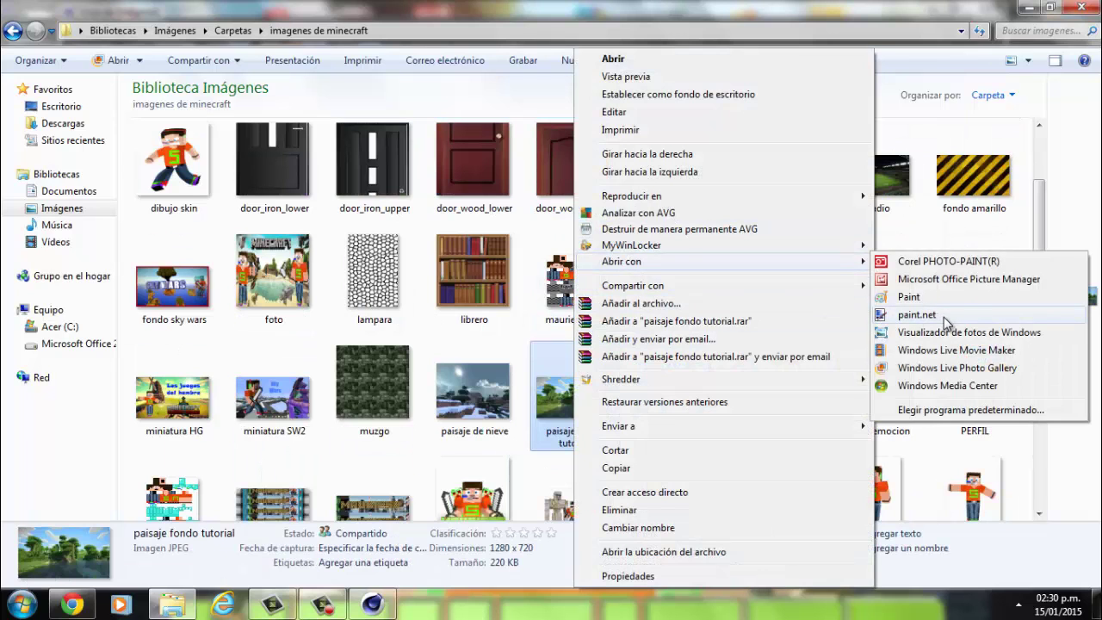
{"action": "left_click", "coordinate": [944, 317]}
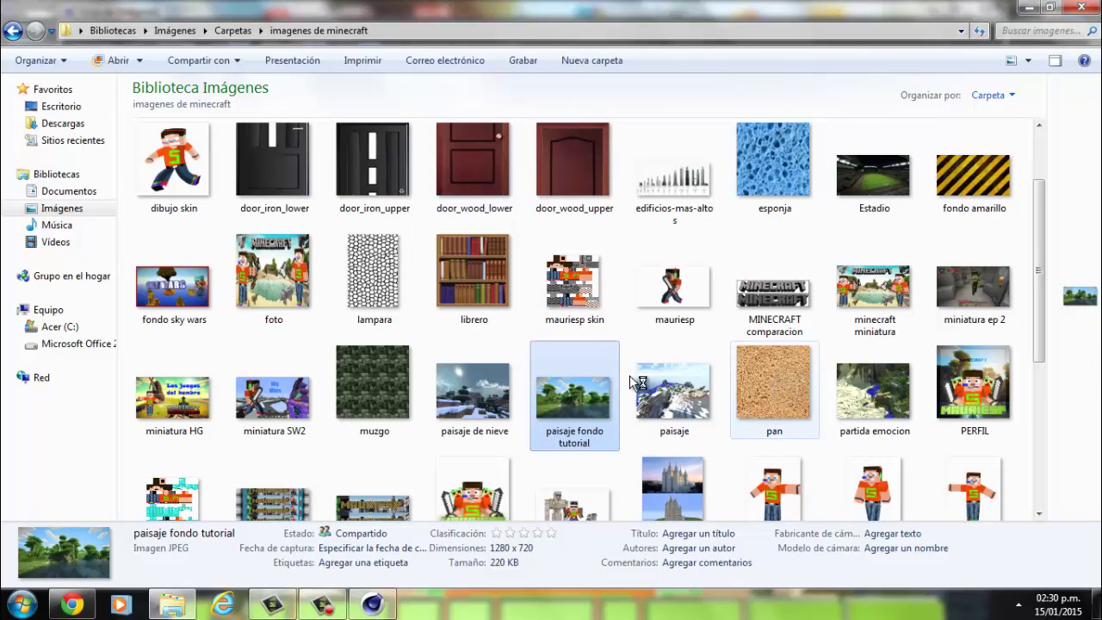
{"action": "left_click", "coordinate": [1022, 7]}
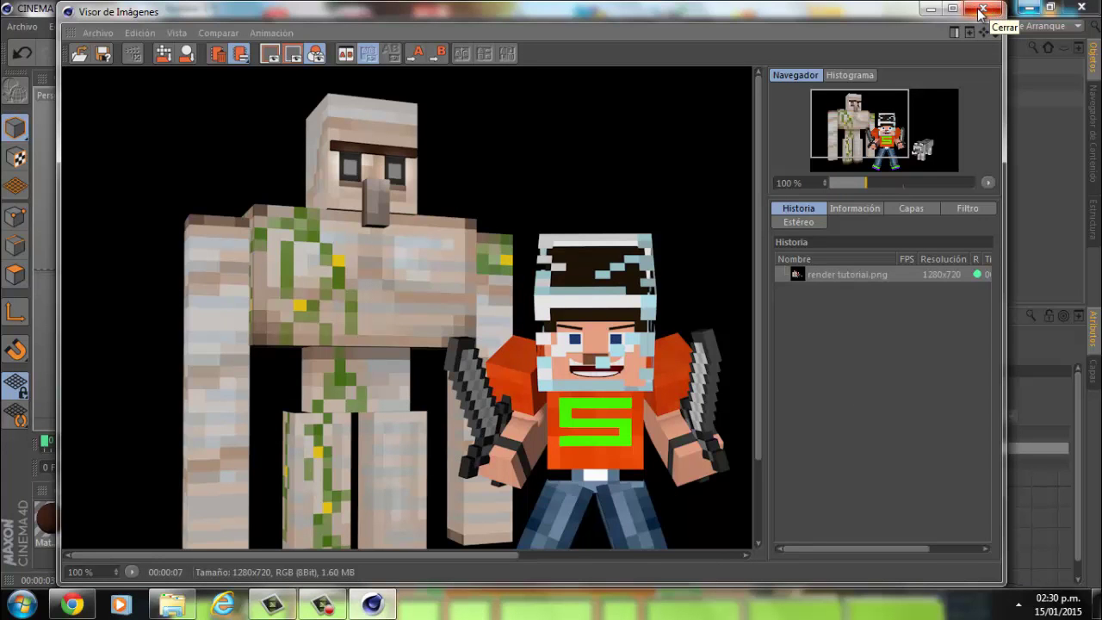
Close the Cinema 4D render viewer and open 'render tutorial' in paint.net via Abrir con
{"action": "left_click", "coordinate": [981, 10]}
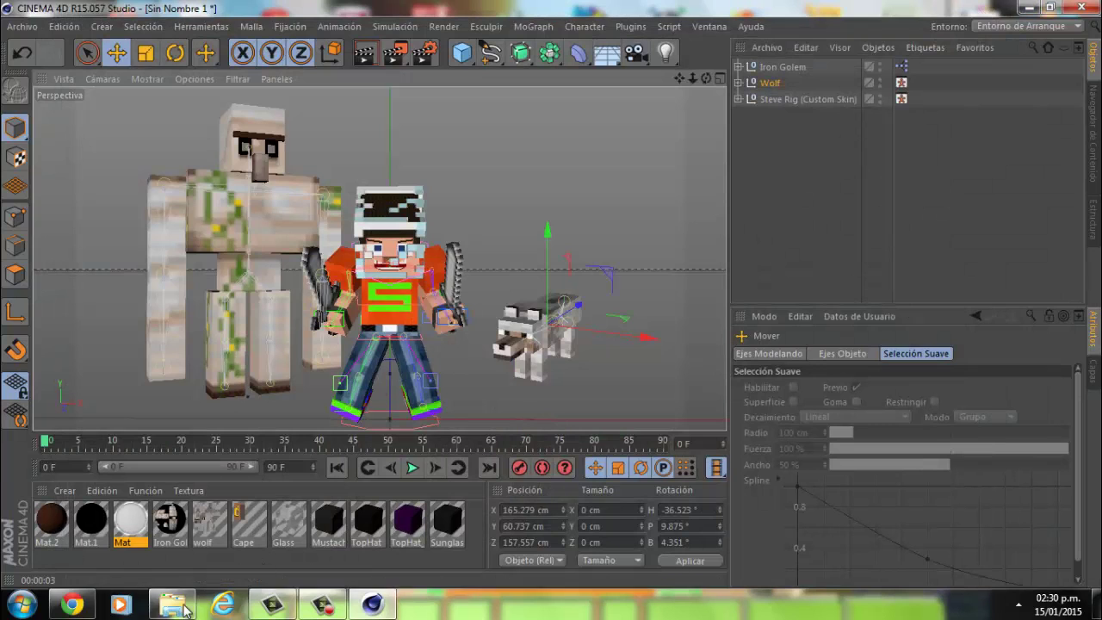
{"action": "left_click", "coordinate": [188, 608]}
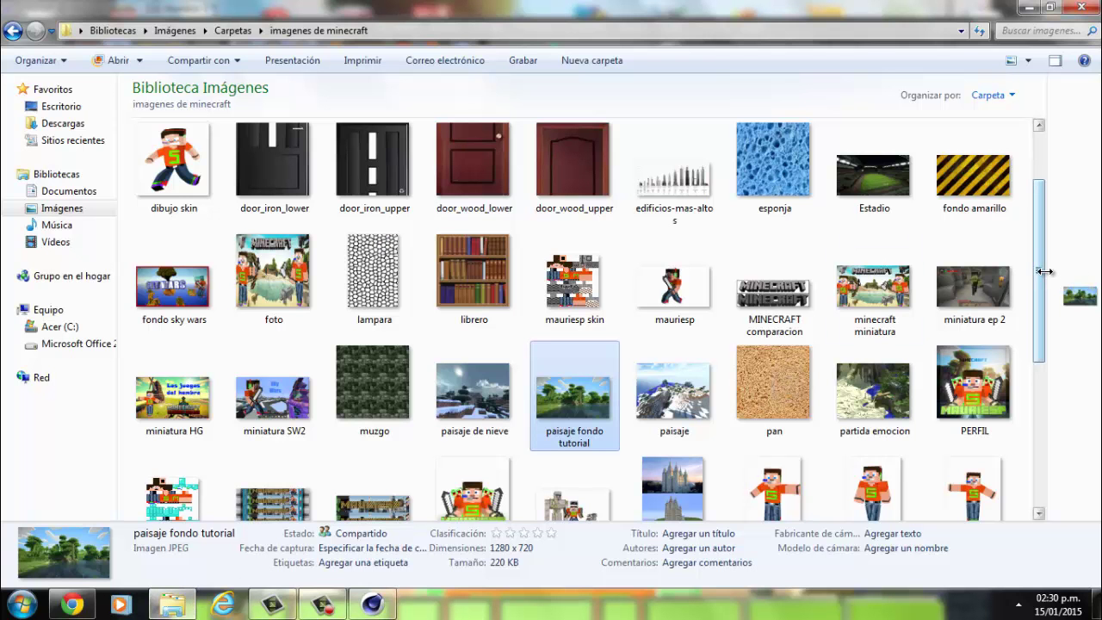
{"action": "scroll", "coordinate": [1039, 278], "scroll_direction": "down", "scroll_amount": 2}
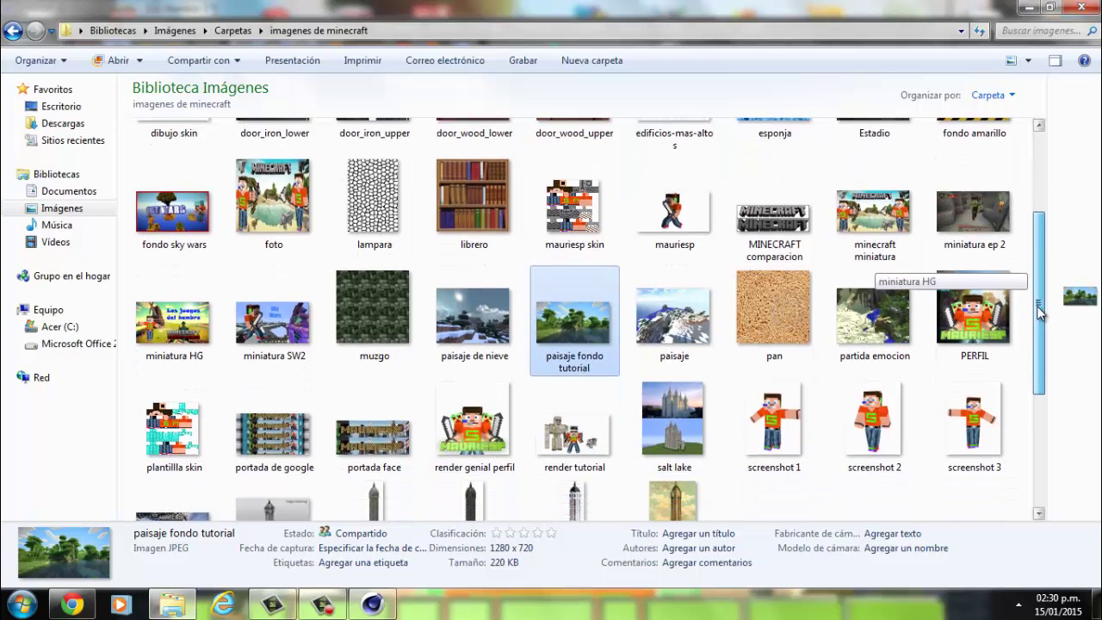
{"action": "right_click", "coordinate": [603, 379]}
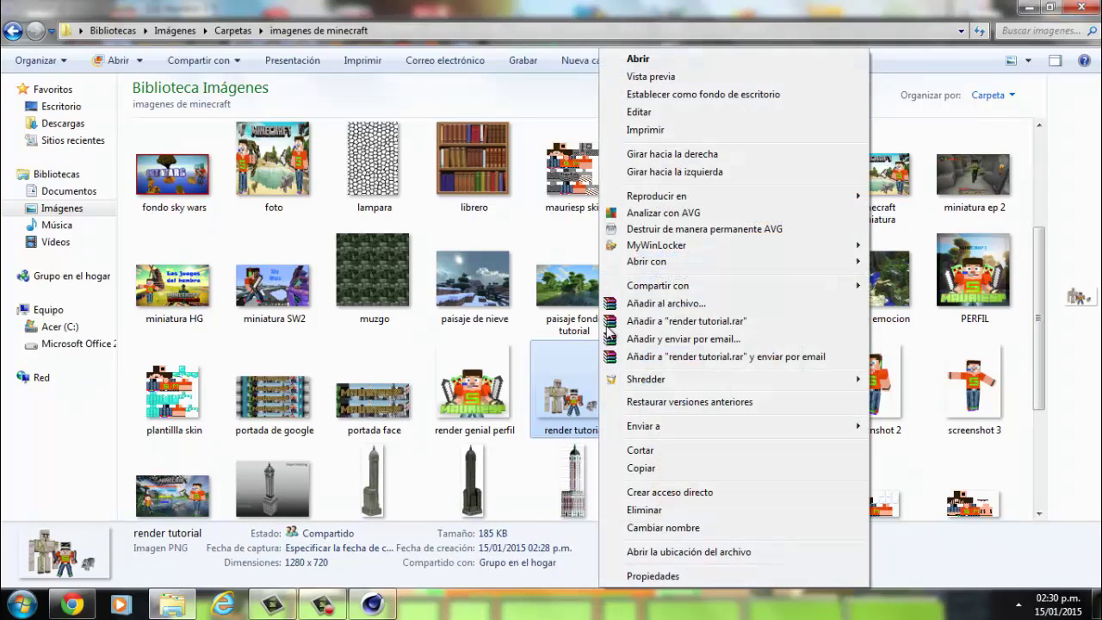
{"action": "mouse_move", "coordinate": [646, 260]}
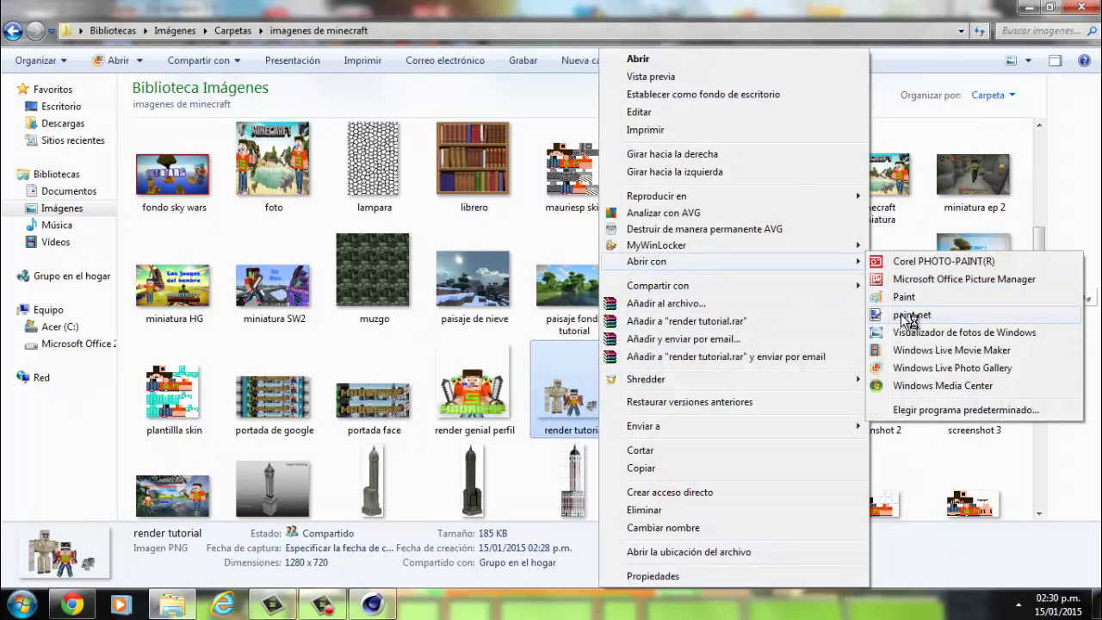
{"action": "left_click", "coordinate": [908, 317]}
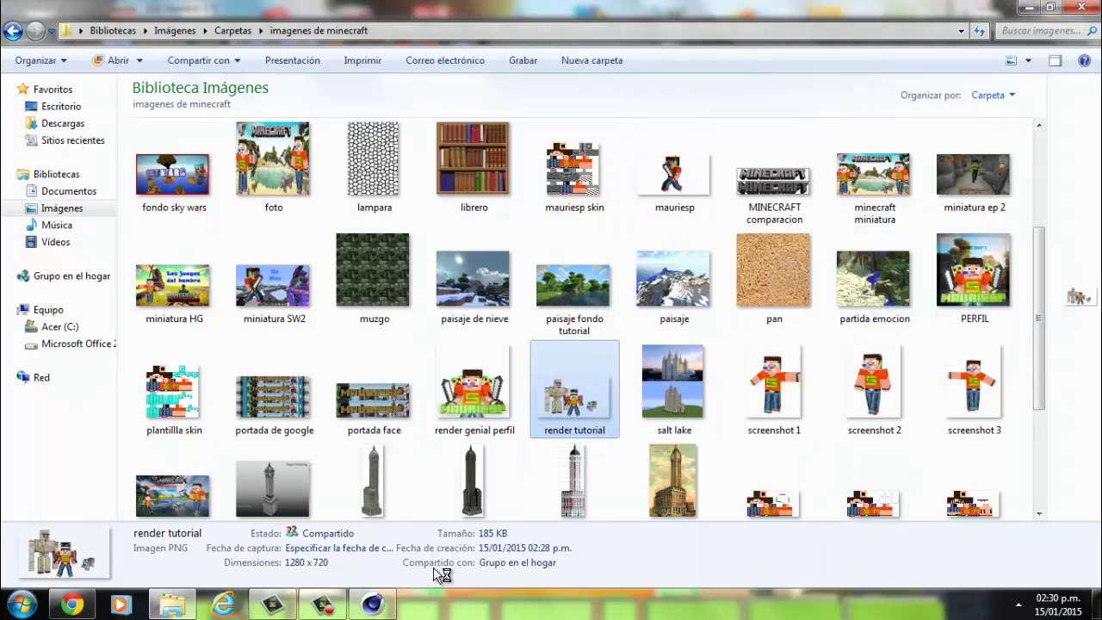
Minimize Explorer and Cinema 4D, then bring paint.net back with the landscape image
{"action": "left_click", "coordinate": [1026, 8]}
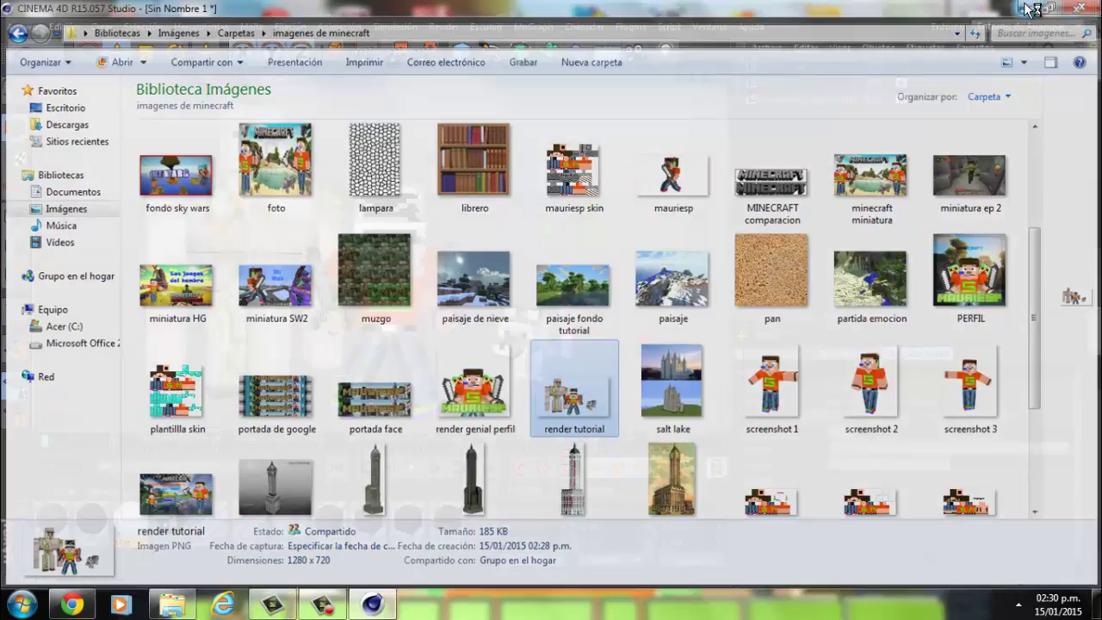
{"action": "left_click", "coordinate": [1026, 8]}
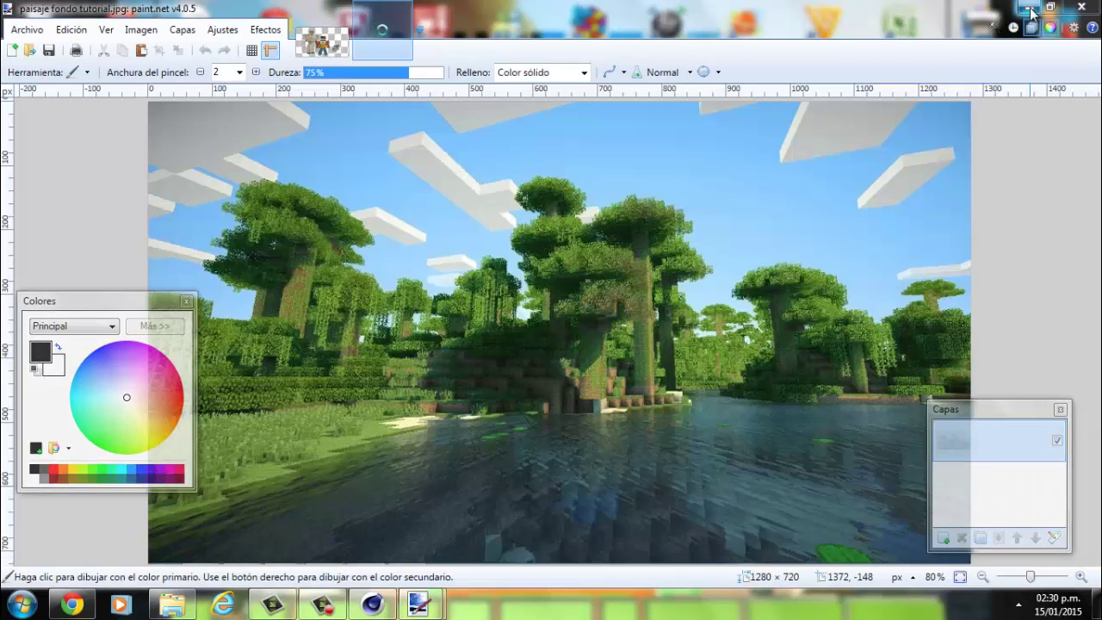
{"action": "left_click", "coordinate": [1029, 9]}
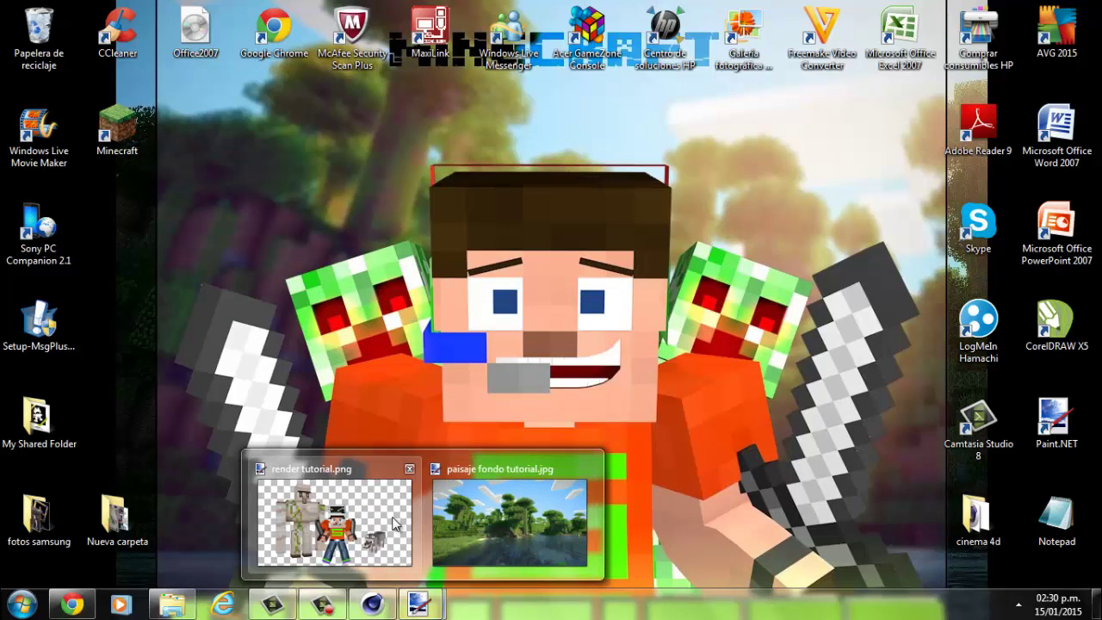
{"action": "left_click", "coordinate": [419, 605]}
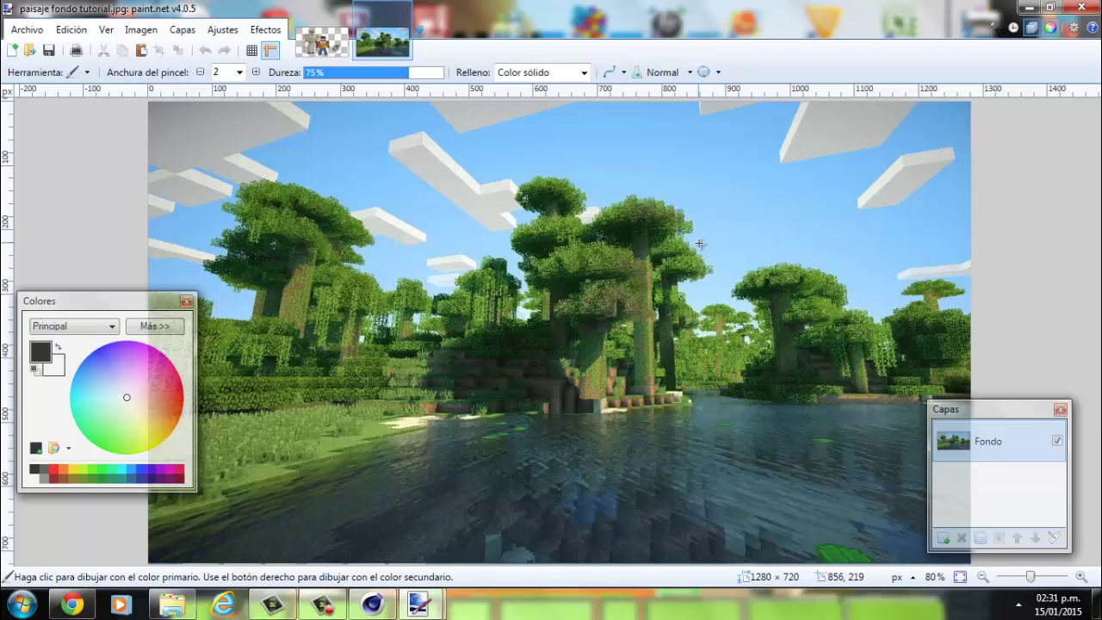
Zoom in to pixel level on the landscape image's top-left corner
{"action": "left_click", "coordinate": [80, 72]}
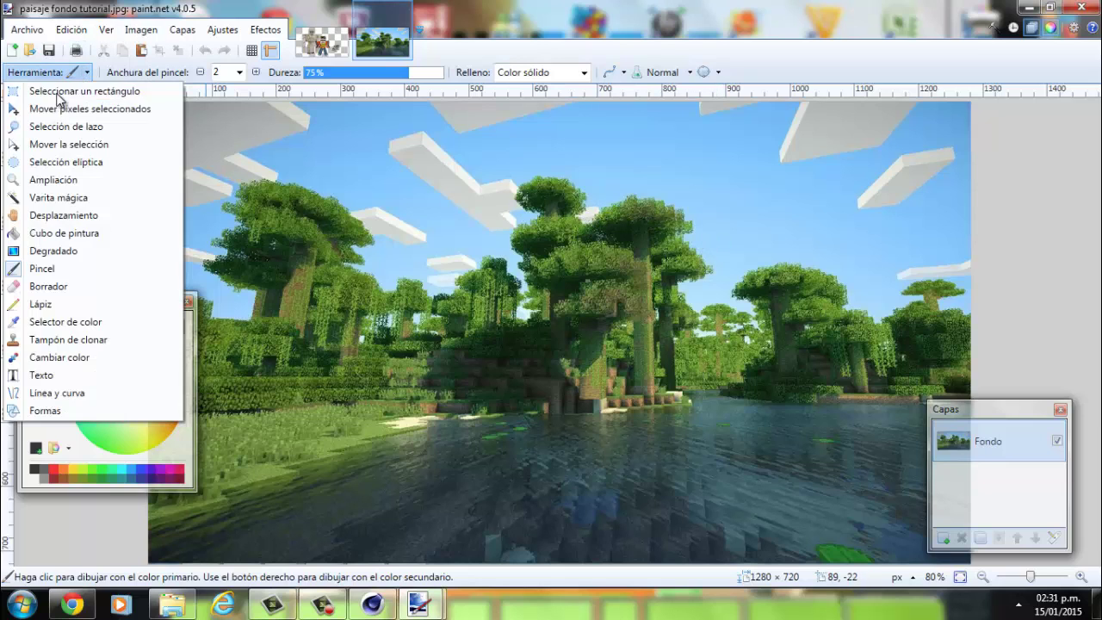
{"action": "left_click", "coordinate": [65, 87]}
{"action": "left_click", "coordinate": [67, 75]}
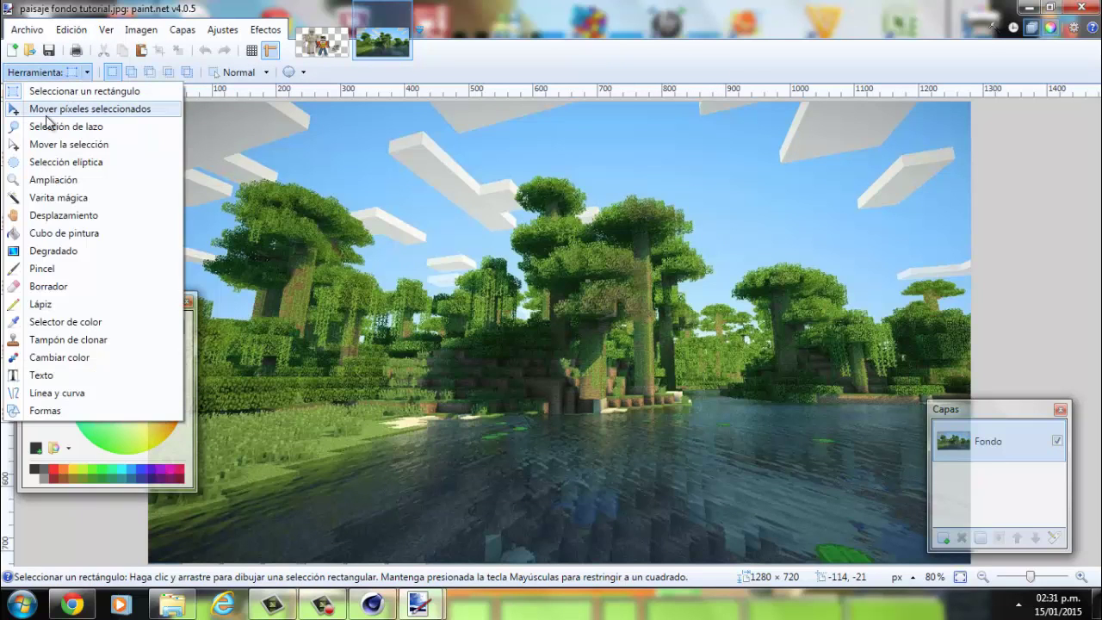
{"action": "left_click", "coordinate": [53, 179]}
{"action": "left_click", "coordinate": [136, 131]}
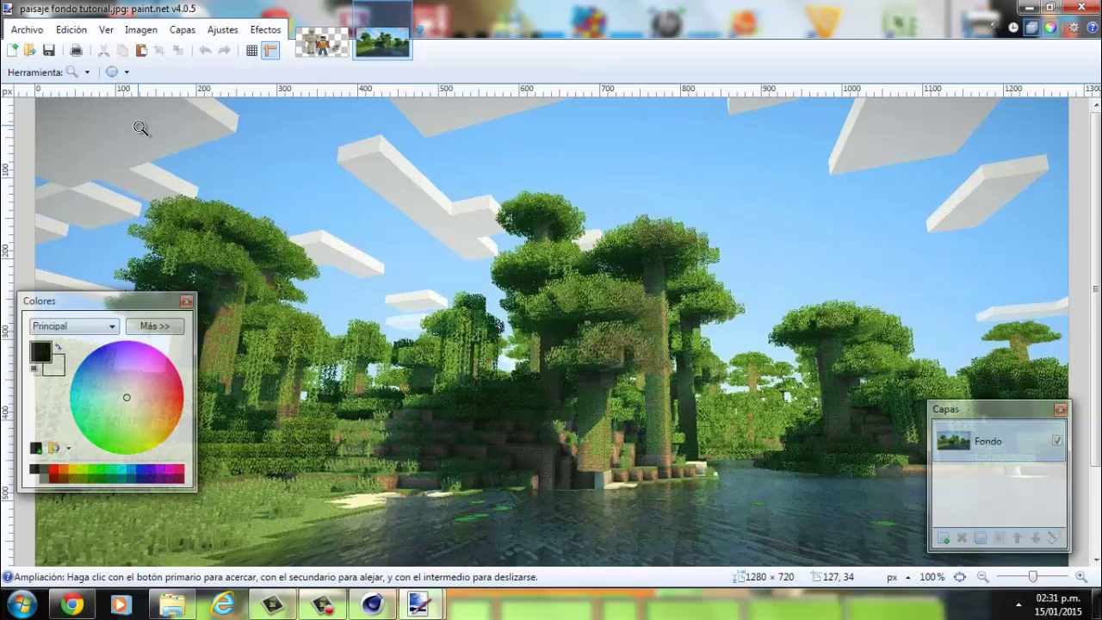
{"action": "left_click", "coordinate": [140, 129]}
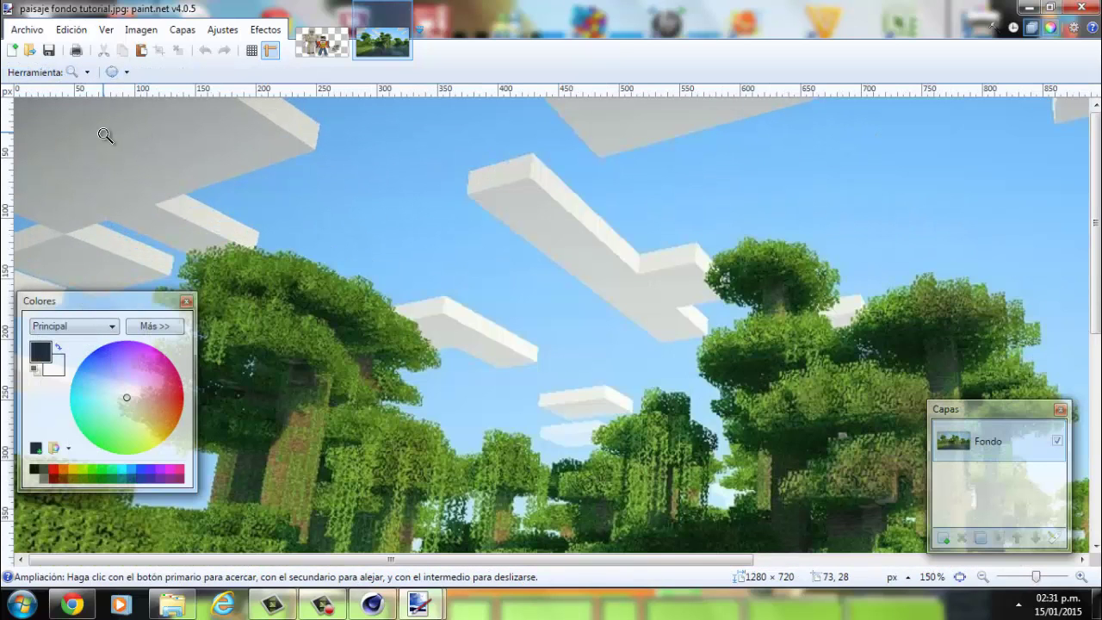
{"action": "left_click", "coordinate": [23, 118]}
{"action": "left_click", "coordinate": [23, 118]}
{"action": "left_click", "coordinate": [23, 118]}
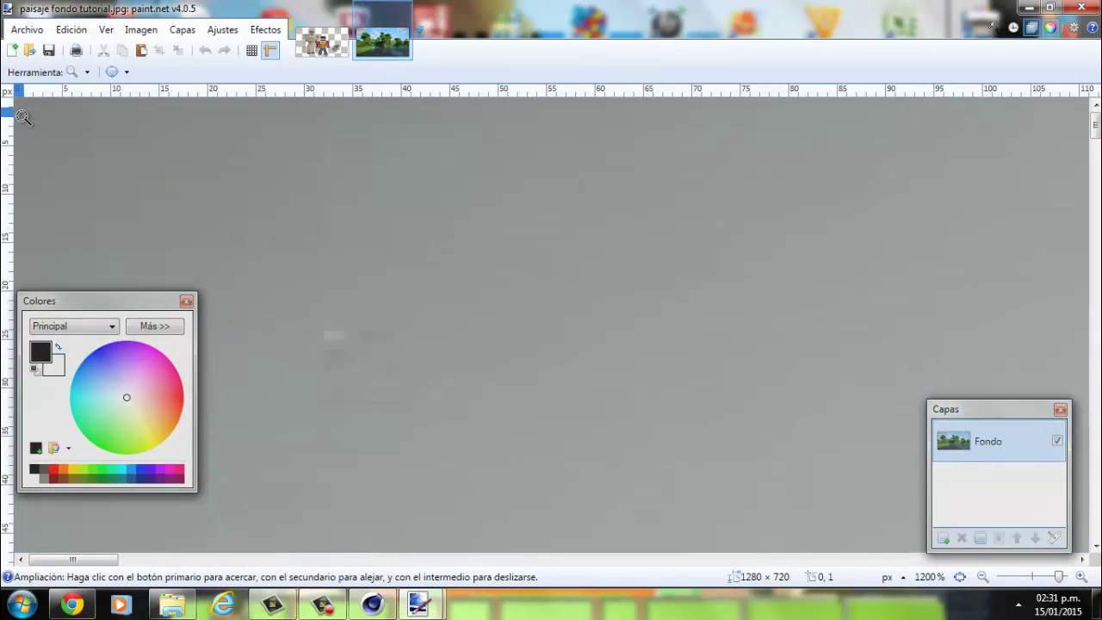
{"action": "left_click", "coordinate": [23, 117]}
Drag a rectangle selection from the top-left corner, sizing it to 720 wide and full height
{"action": "left_click", "coordinate": [37, 73]}
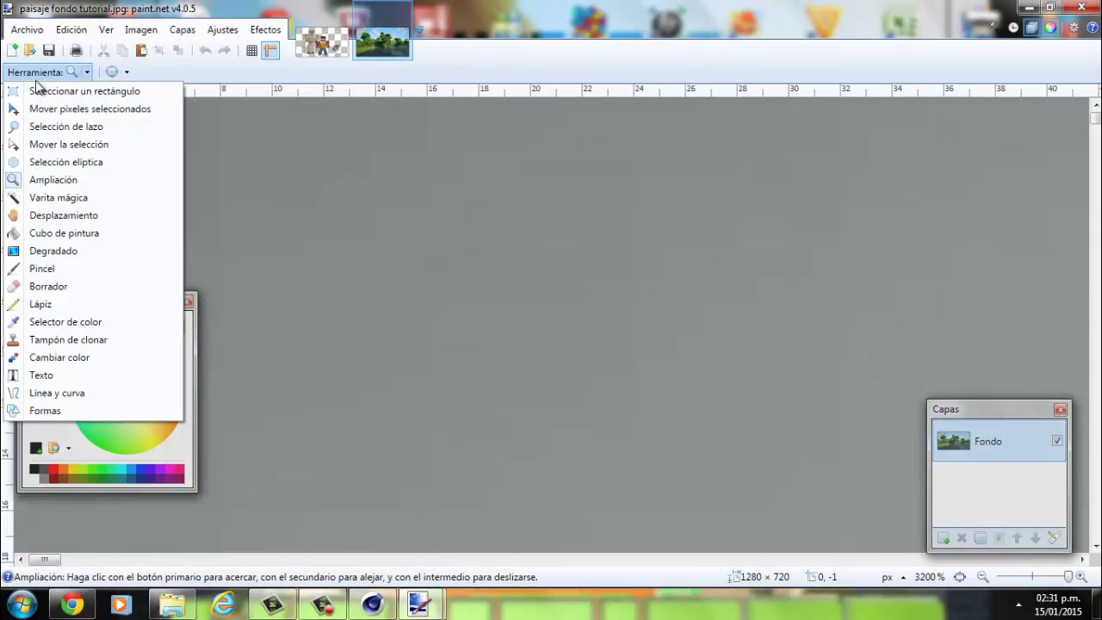
{"action": "left_click", "coordinate": [43, 91]}
{"action": "left_click_drag", "start_coordinate": [16, 98], "coordinate": [556, 409]}
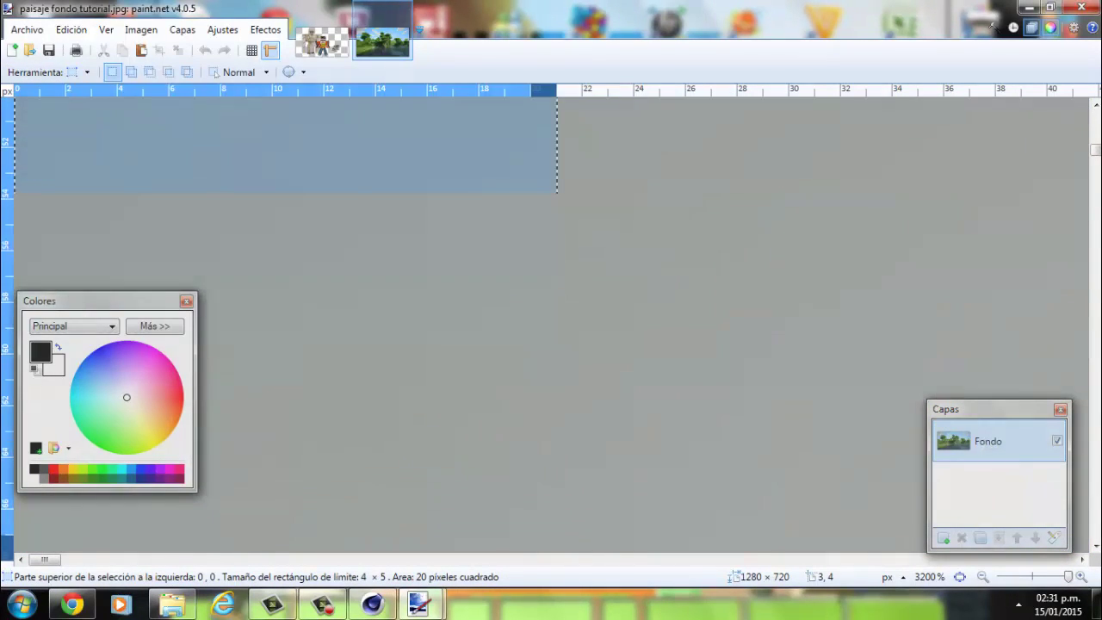
{"action": "mouse_move", "coordinate": [556, 263]}
{"action": "left_mouse_down"}
{"action": "mouse_move", "coordinate": [582, 332]}
{"action": "mouse_move", "coordinate": [1011, 450]}
{"action": "mouse_move", "coordinate": [537, 94]}
{"action": "mouse_move", "coordinate": [887, 335]}
{"action": "left_mouse_up"}
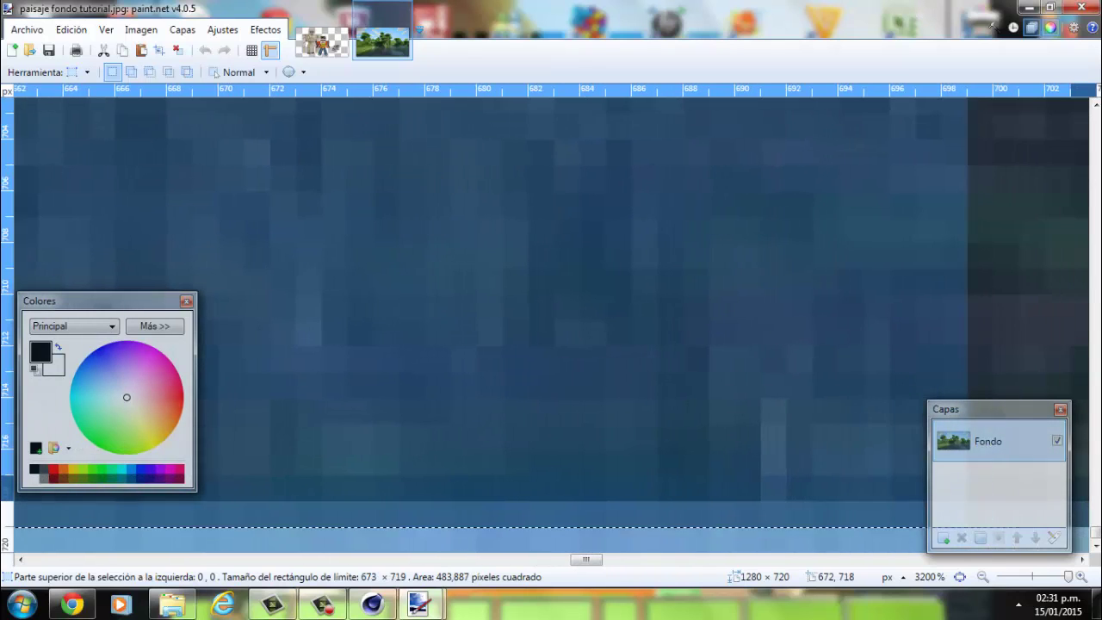
{"action": "mouse_move", "coordinate": [940, 514]}
{"action": "left_mouse_down"}
{"action": "mouse_move", "coordinate": [944, 572]}
{"action": "mouse_move", "coordinate": [903, 578]}
{"action": "mouse_move", "coordinate": [919, 600]}
{"action": "left_mouse_up"}
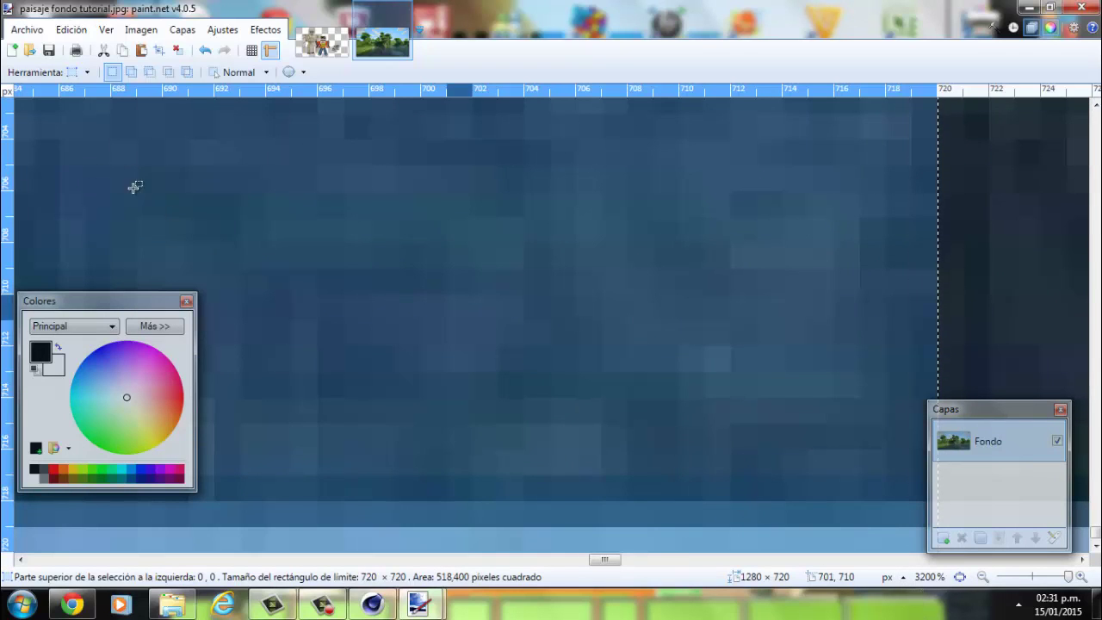
Zoom back out to see the whole landscape image
{"action": "left_click", "coordinate": [78, 71]}
{"action": "left_click", "coordinate": [45, 181]}
{"action": "right_click", "coordinate": [508, 239]}
{"action": "right_click", "coordinate": [508, 239]}
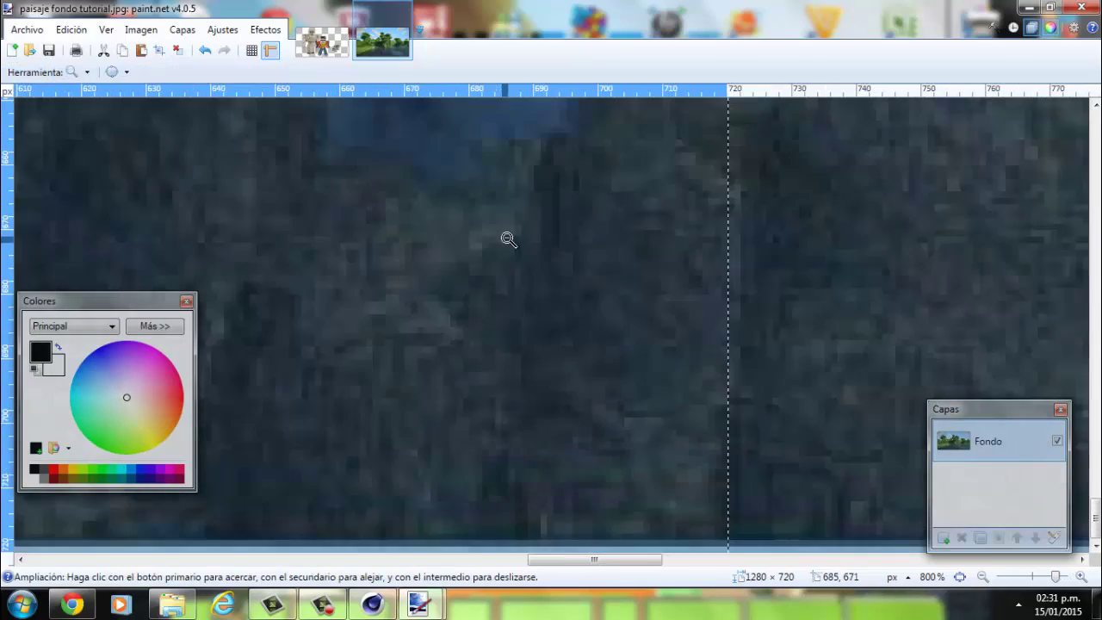
{"action": "right_click", "coordinate": [508, 239]}
{"action": "right_click", "coordinate": [507, 239]}
{"action": "right_click", "coordinate": [508, 239]}
{"action": "right_click", "coordinate": [506, 239]}
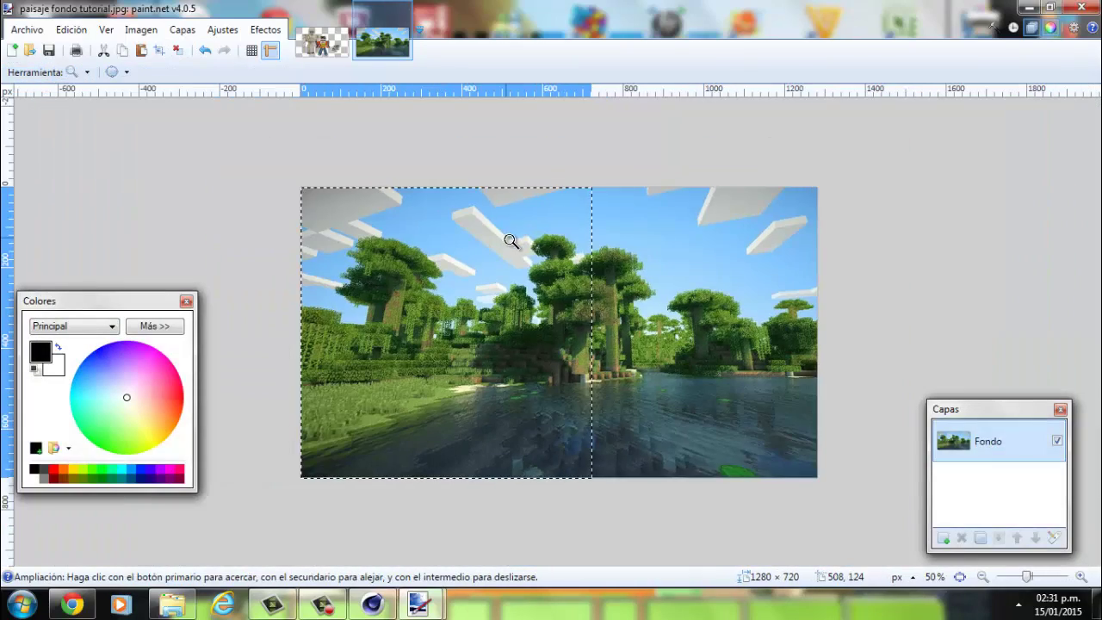
Slide the square selection right toward the image centre and zoom in on its left edge
{"action": "left_click", "coordinate": [509, 239]}
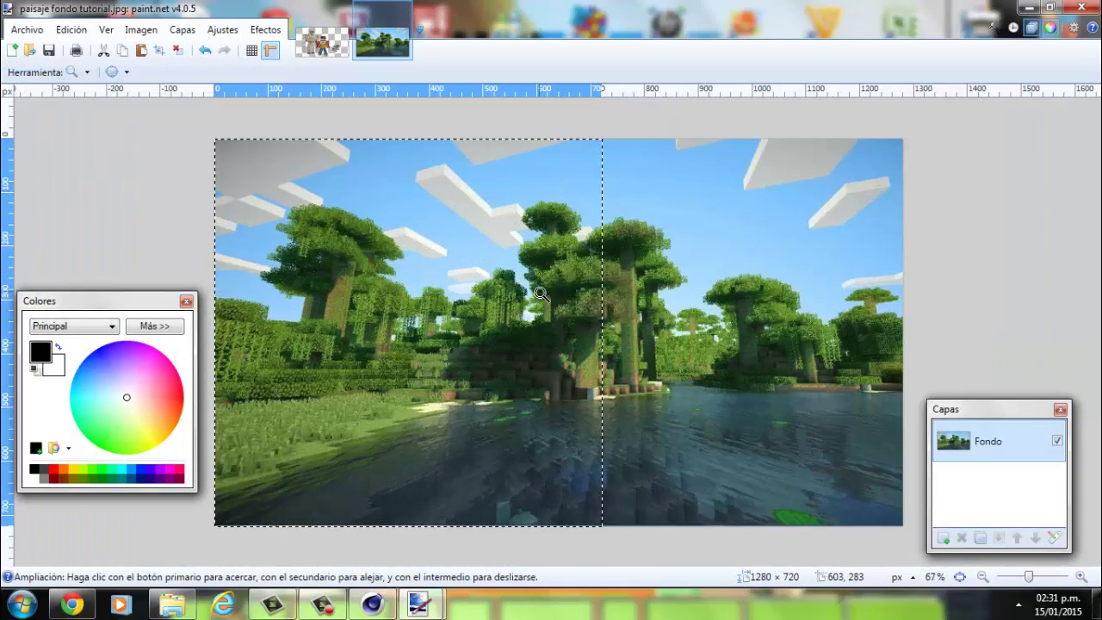
{"action": "left_click", "coordinate": [80, 74]}
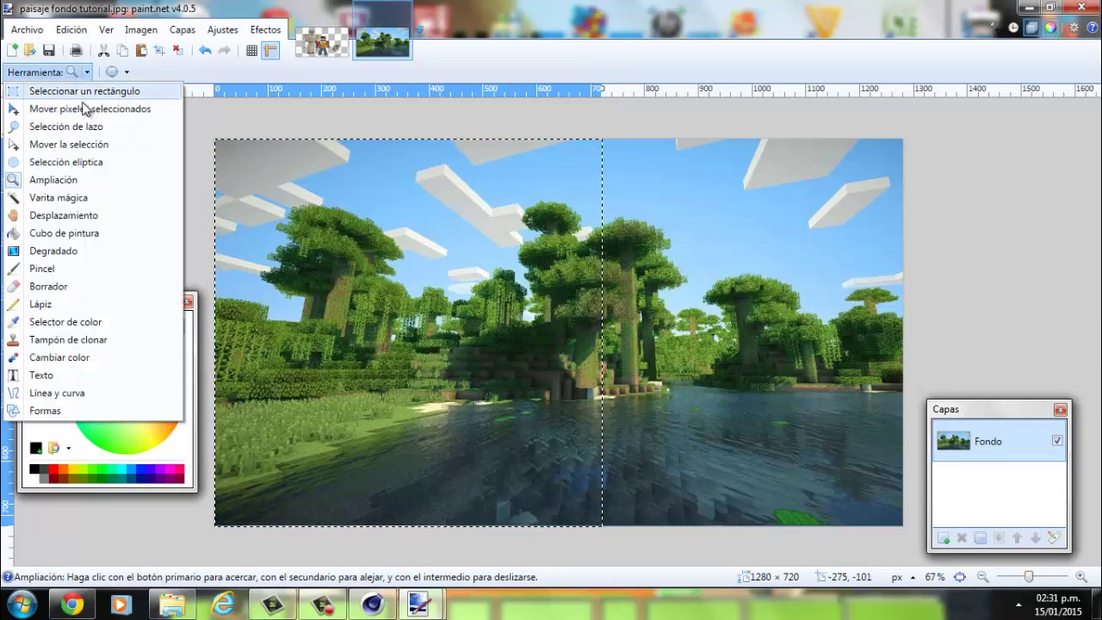
{"action": "left_click", "coordinate": [86, 146]}
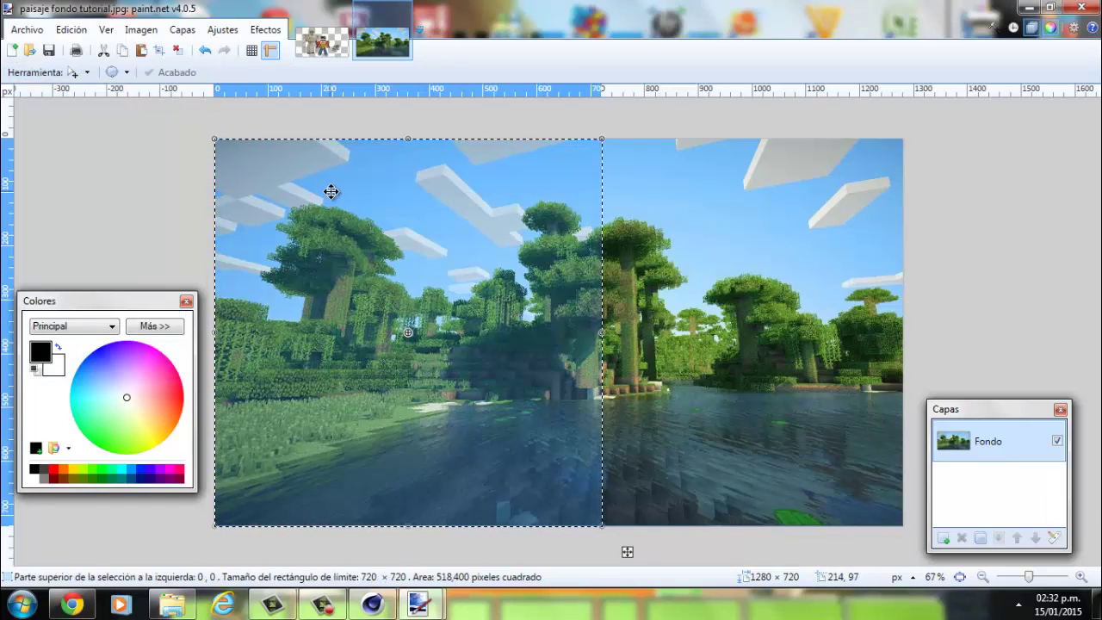
{"action": "left_click_drag", "start_coordinate": [380, 198], "coordinate": [466, 191]}
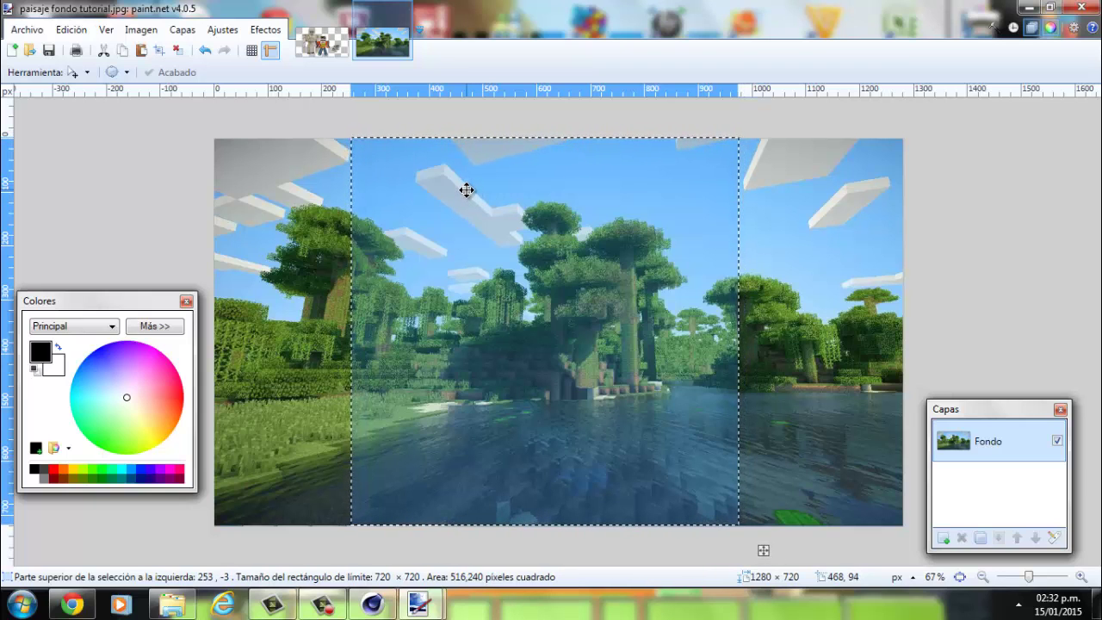
{"action": "left_click", "coordinate": [73, 72]}
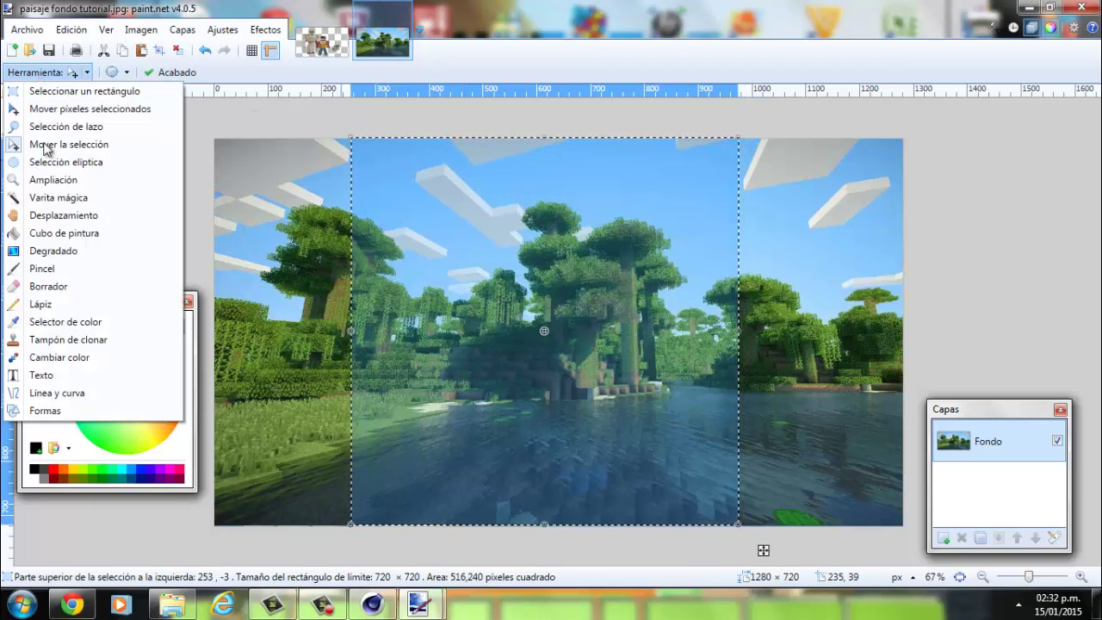
{"action": "left_click", "coordinate": [57, 180]}
{"action": "left_click", "coordinate": [443, 143]}
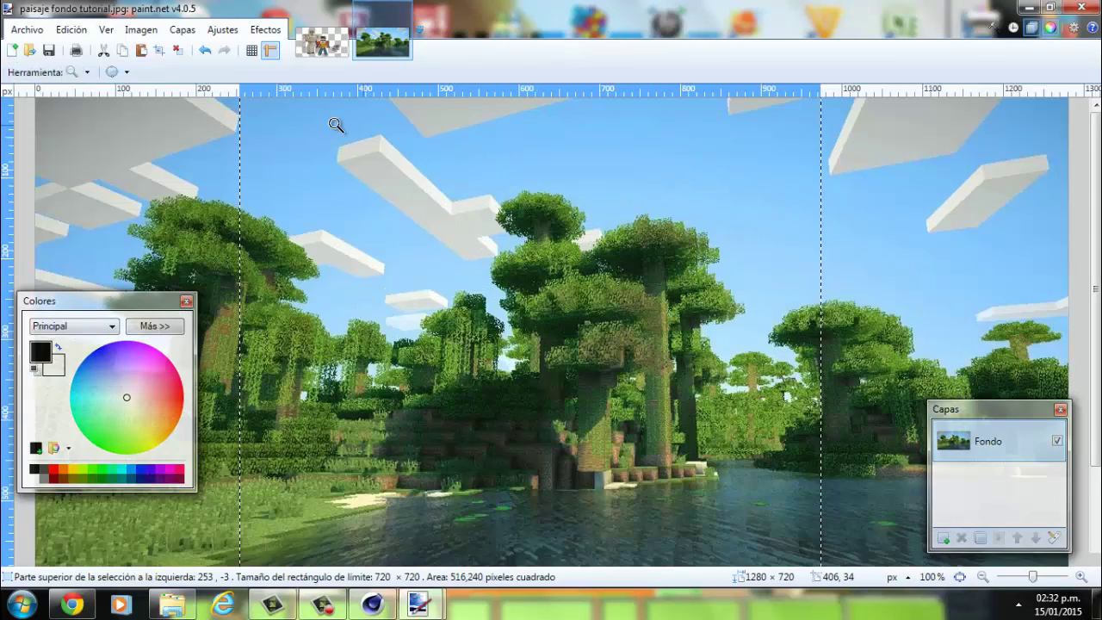
{"action": "left_click_drag", "start_coordinate": [335, 125], "coordinate": [341, 128]}
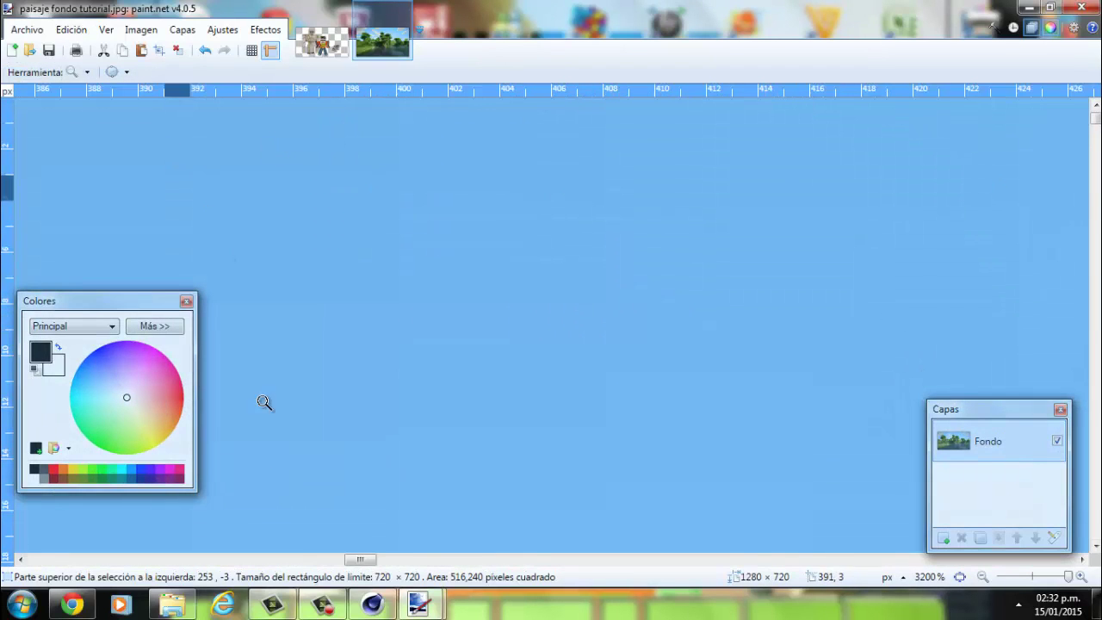
{"action": "mouse_move", "coordinate": [358, 561]}
{"action": "left_mouse_down"}
{"action": "mouse_move", "coordinate": [164, 525]}
{"action": "mouse_move", "coordinate": [240, 523]}
{"action": "mouse_move", "coordinate": [229, 529]}
{"action": "left_mouse_up"}
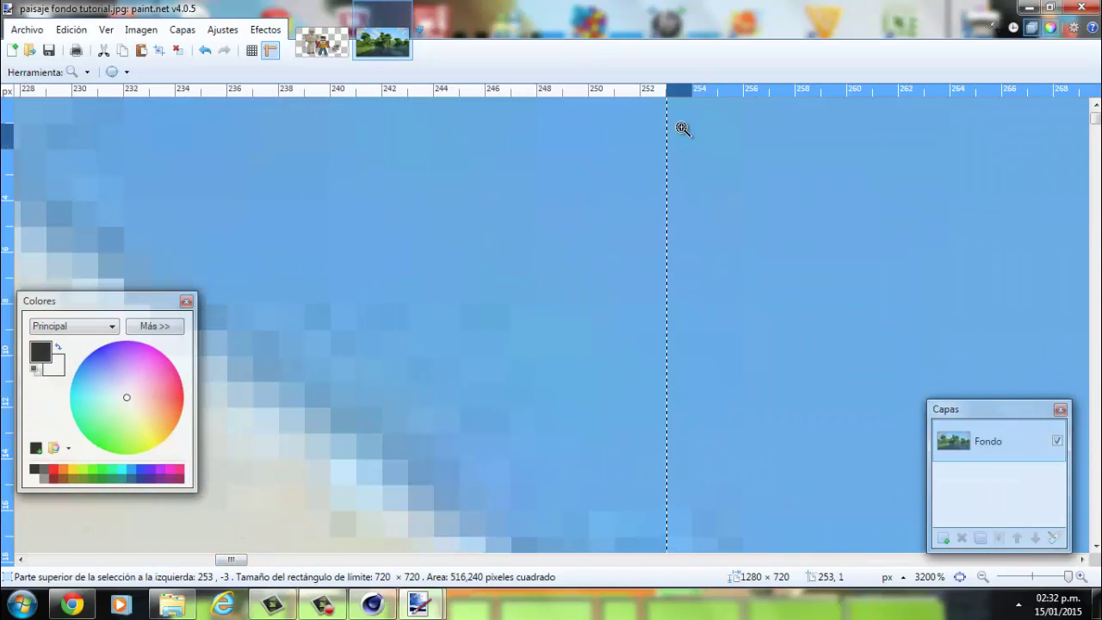
{"action": "middle_click_drag", "start_coordinate": [683, 128], "coordinate": [453, 158]}
Nudge the selection so its top aligns with the image's top edge at 253,0
{"action": "left_click", "coordinate": [84, 73]}
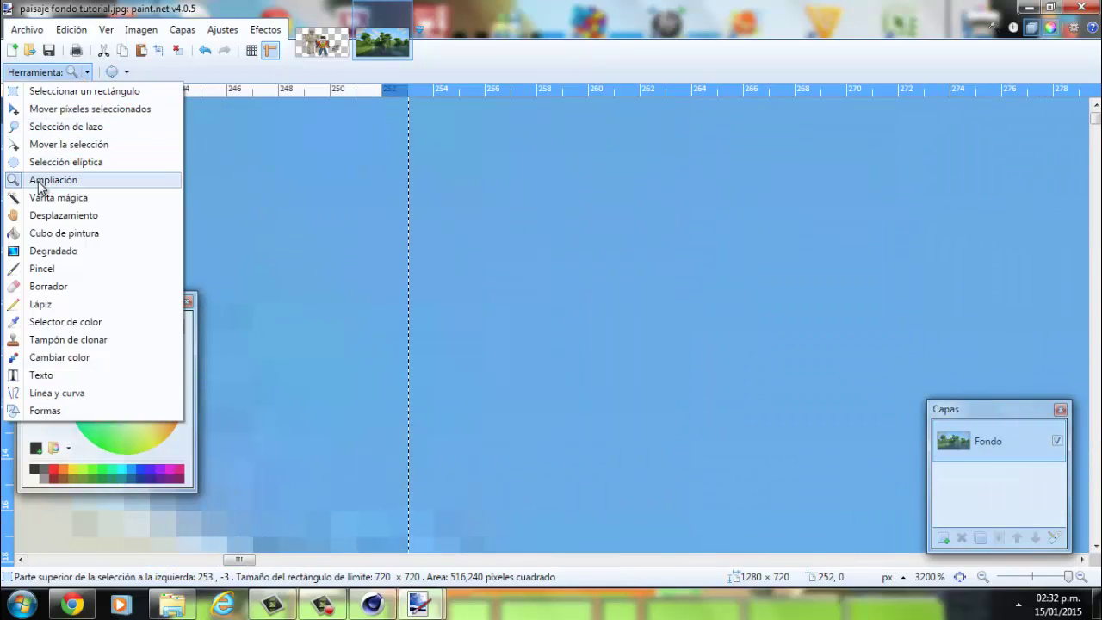
{"action": "left_click", "coordinate": [67, 143]}
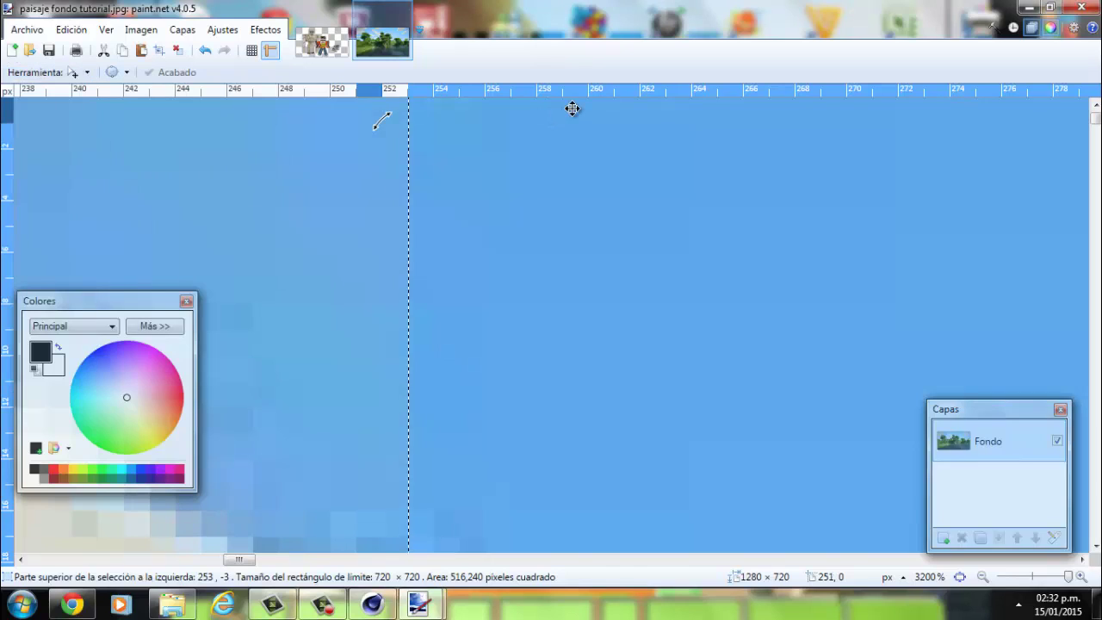
{"action": "left_click_drag", "start_coordinate": [575, 178], "coordinate": [575, 211]}
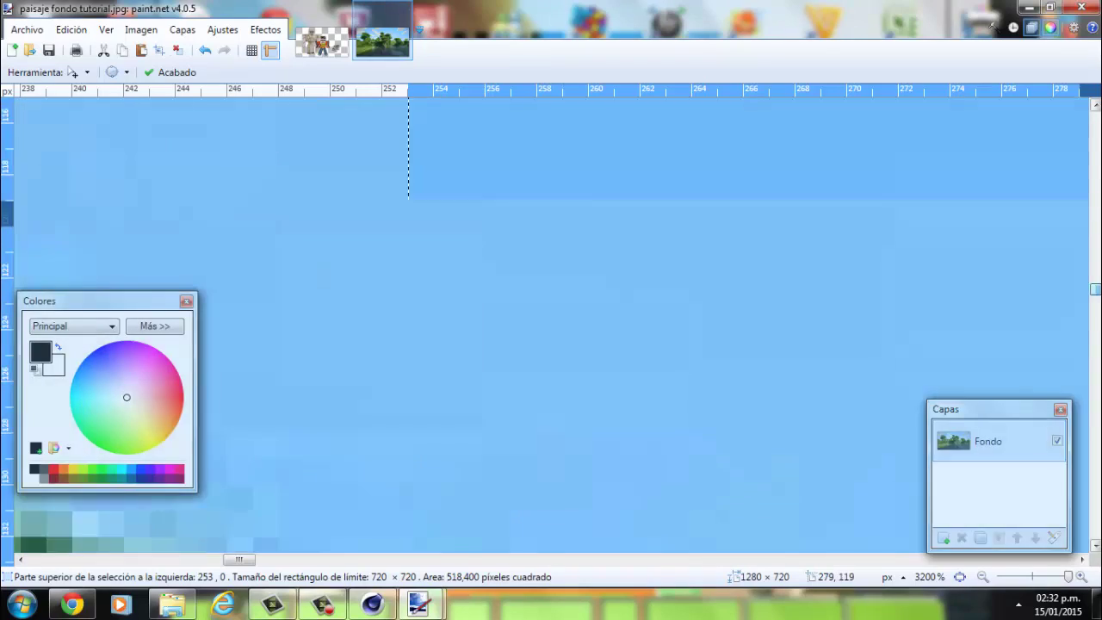
{"action": "left_click_drag", "start_coordinate": [1094, 118], "coordinate": [1094, 532]}
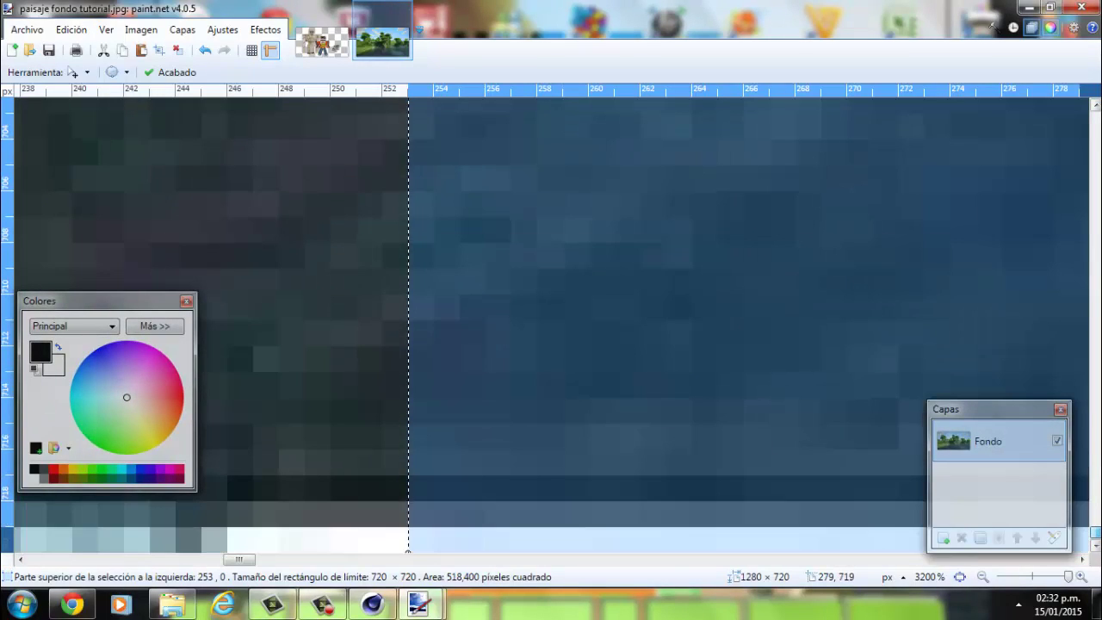
{"action": "left_click", "coordinate": [178, 52]}
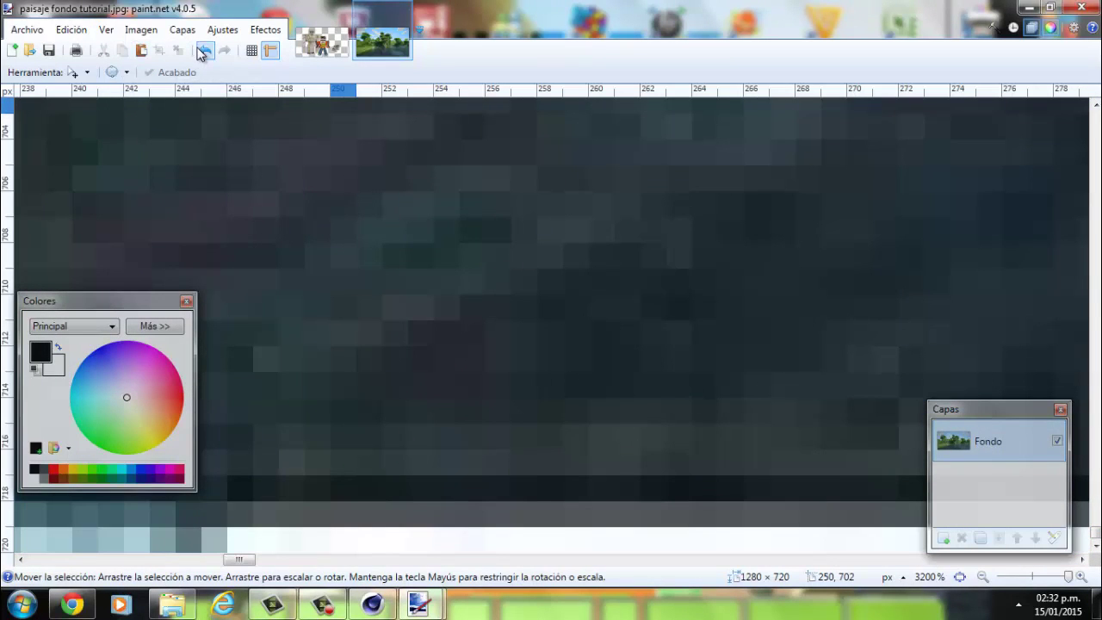
{"action": "left_click", "coordinate": [203, 51]}
Zoom back out to view the whole landscape
{"action": "left_click", "coordinate": [78, 72]}
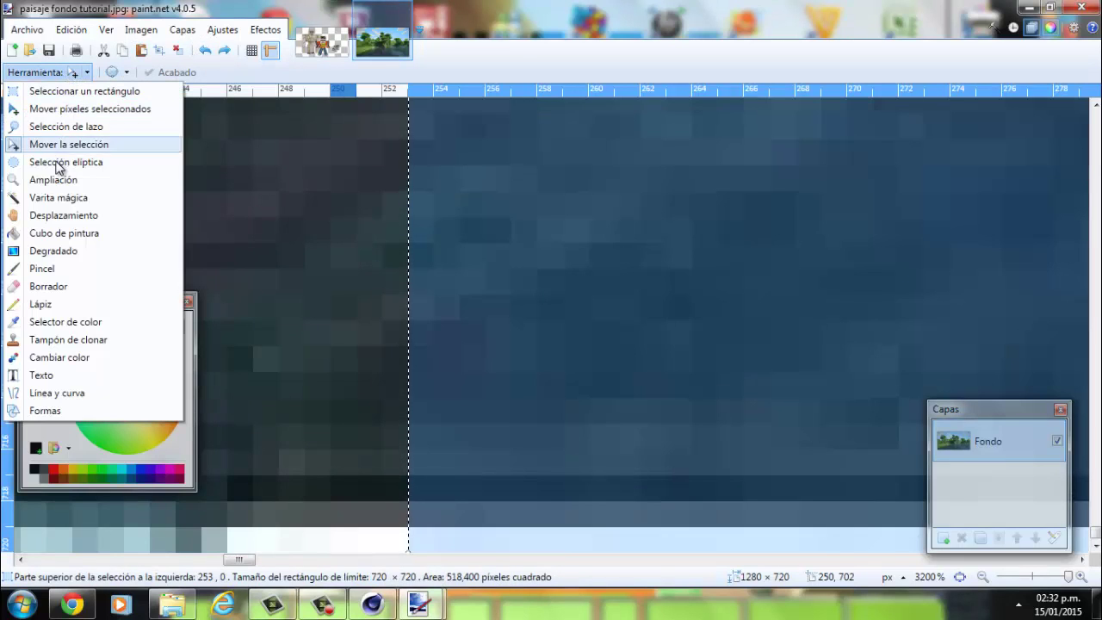
{"action": "left_click", "coordinate": [53, 179]}
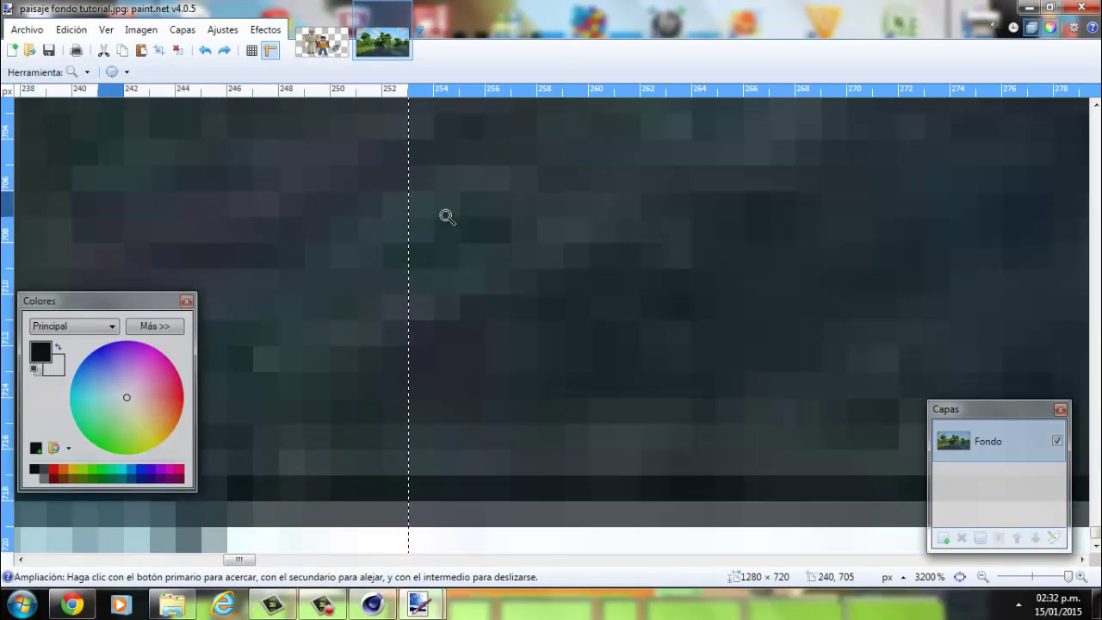
{"action": "right_click", "coordinate": [445, 216]}
{"action": "right_click", "coordinate": [474, 216]}
{"action": "right_click", "coordinate": [479, 218]}
{"action": "right_click", "coordinate": [479, 218]}
{"action": "right_click", "coordinate": [480, 217]}
{"action": "right_click", "coordinate": [479, 218]}
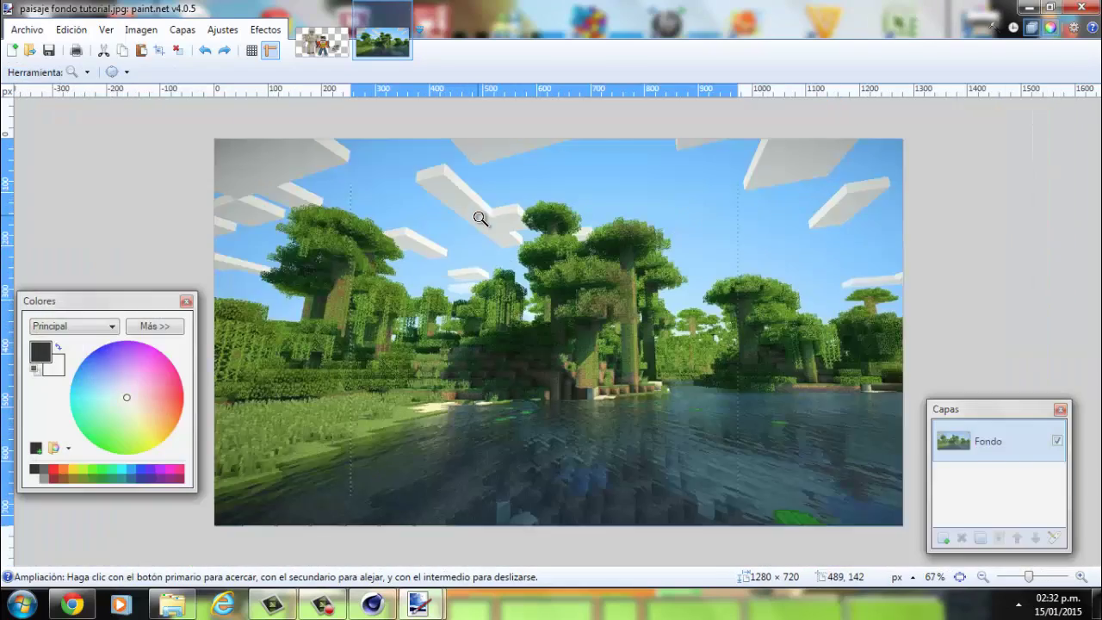
{"action": "left_click", "coordinate": [637, 317]}
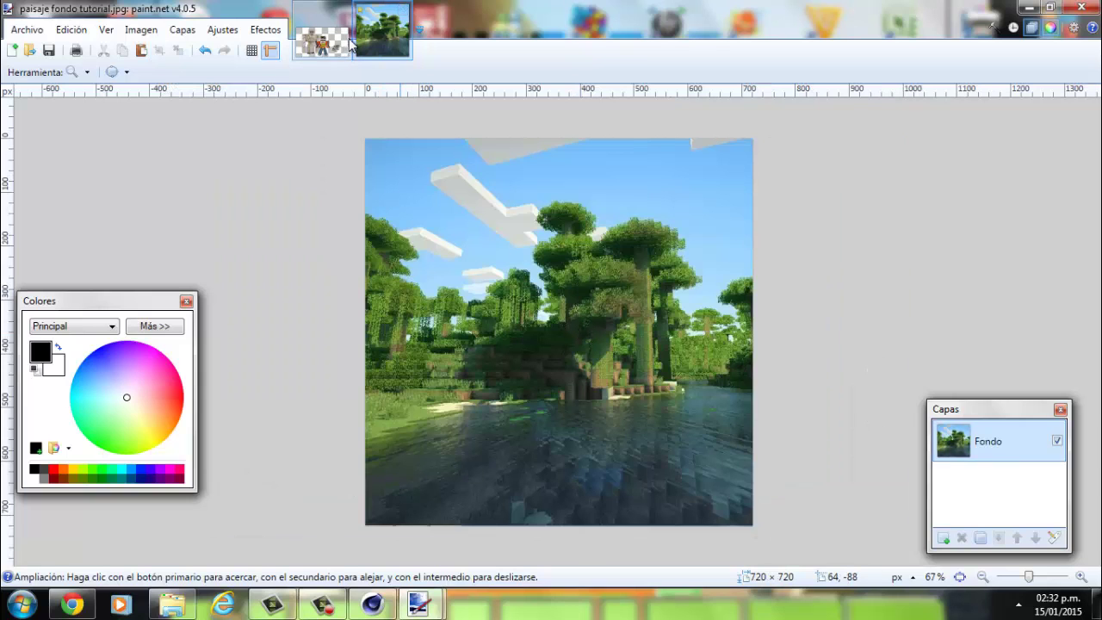
Flip to render tutorial.png and back to the cropped landscape, then pick Rectangle Select
{"action": "left_click", "coordinate": [334, 47]}
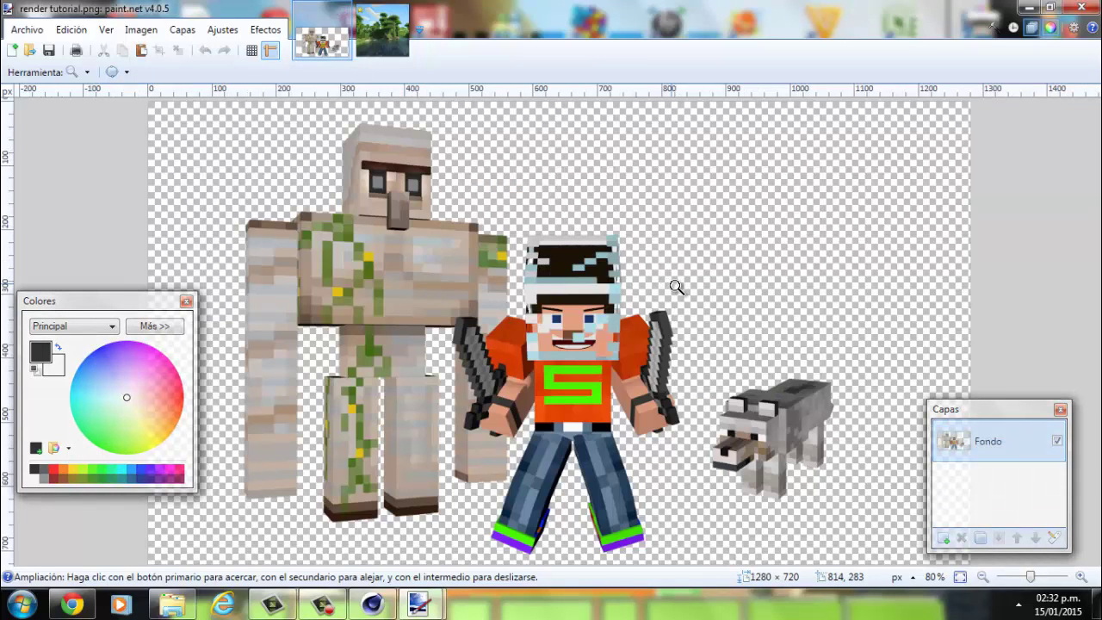
{"action": "left_click", "coordinate": [378, 40]}
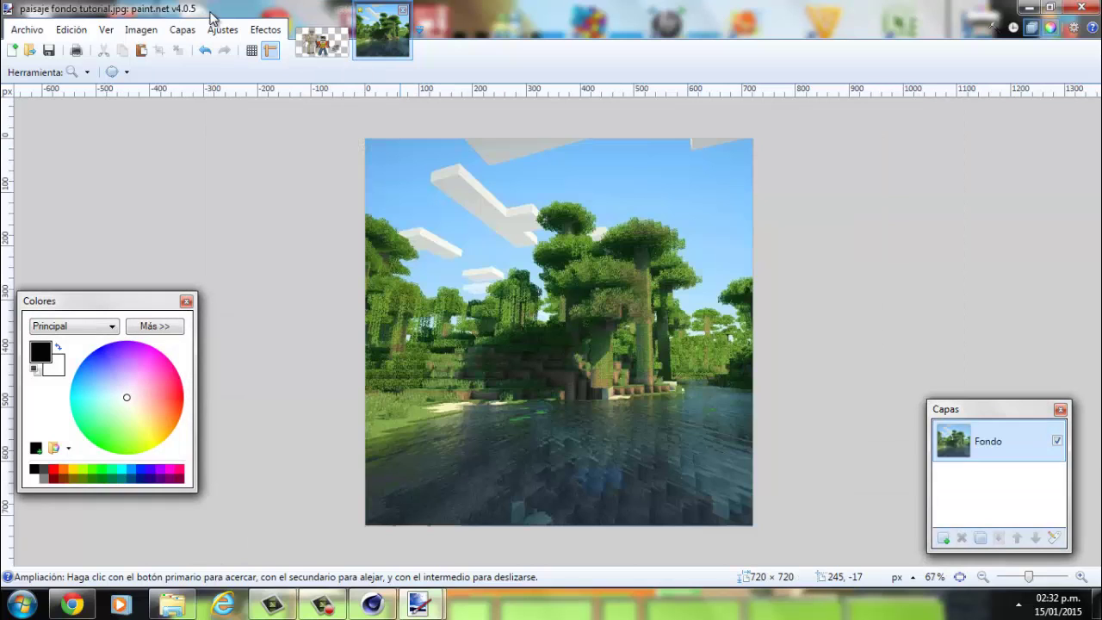
{"action": "left_click", "coordinate": [323, 43]}
{"action": "left_click", "coordinate": [385, 50]}
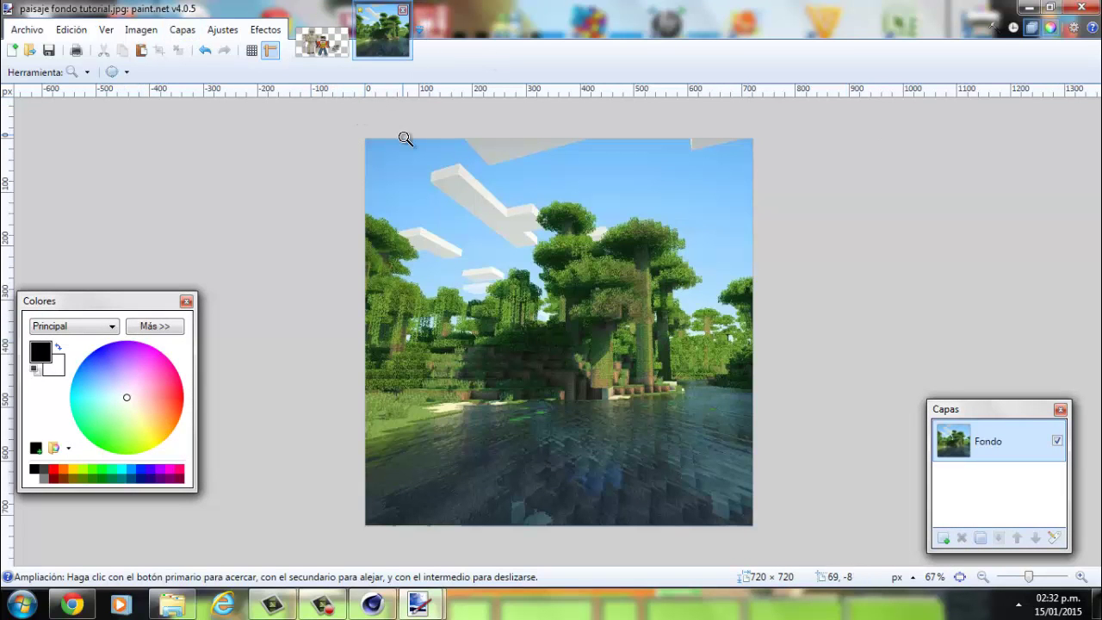
{"action": "left_click", "coordinate": [78, 71]}
{"action": "left_click", "coordinate": [86, 92]}
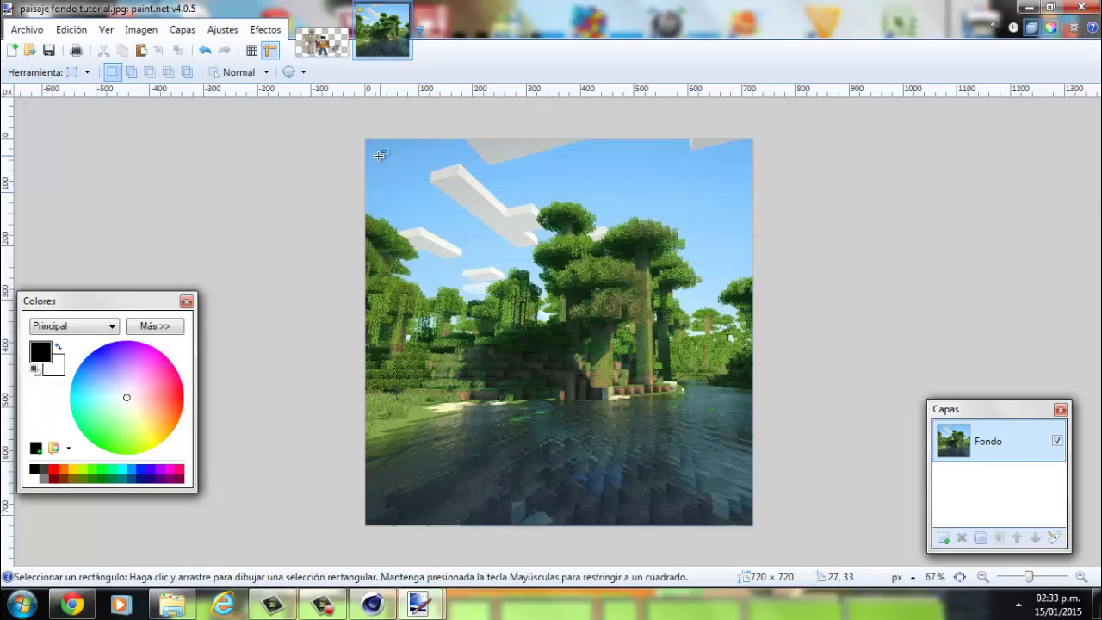
Select an inner square region of the landscape
{"action": "left_click_drag", "start_coordinate": [392, 167], "coordinate": [724, 499]}
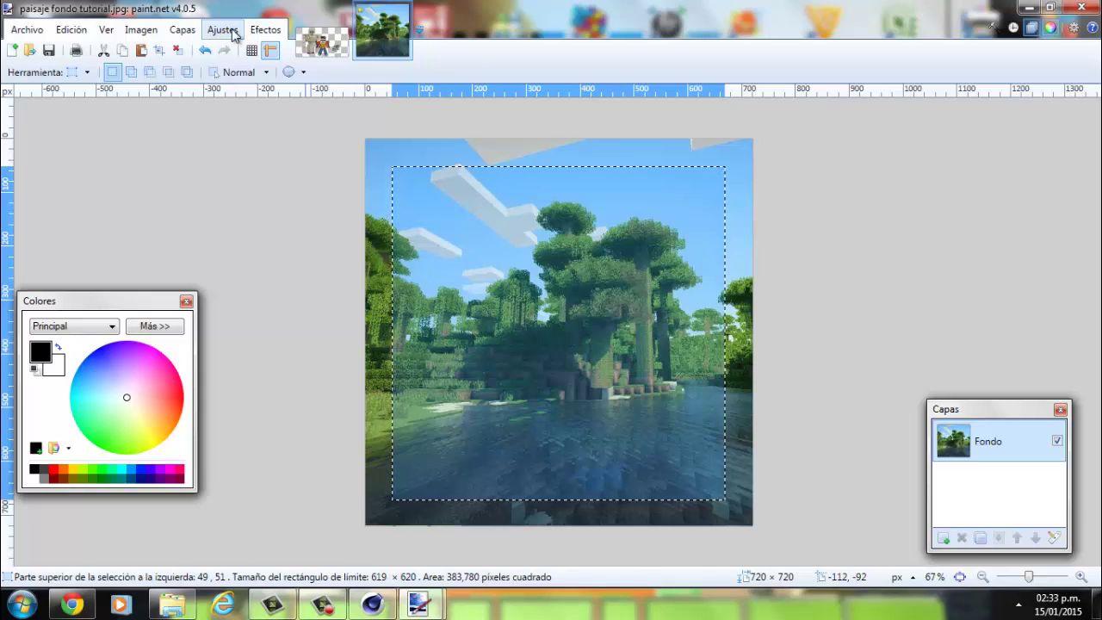
{"action": "left_click", "coordinate": [280, 31]}
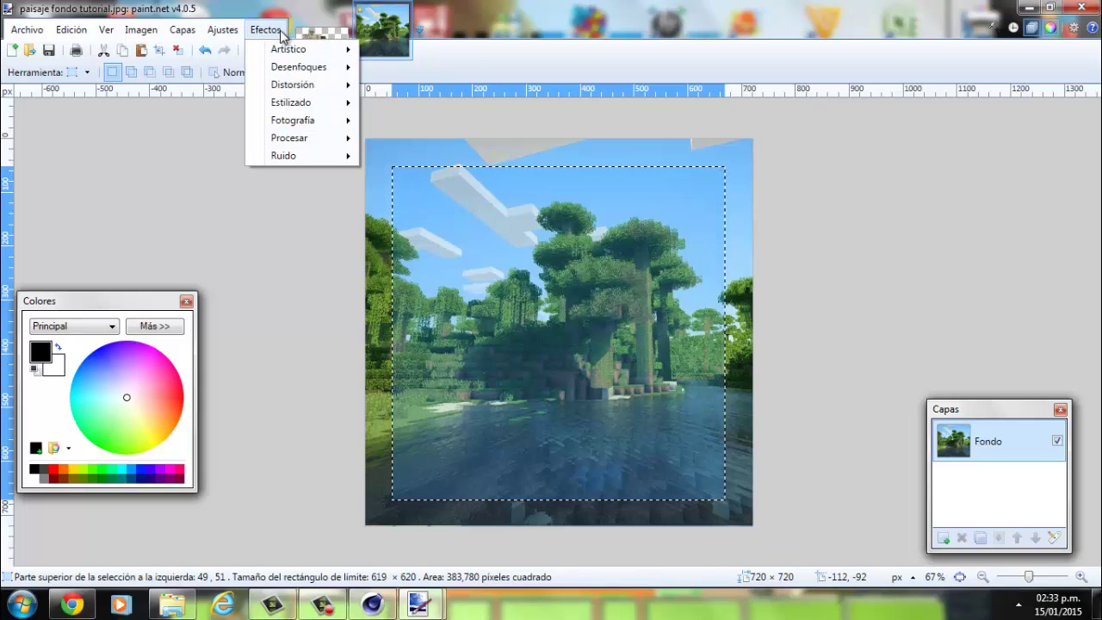
{"action": "left_click", "coordinate": [280, 32]}
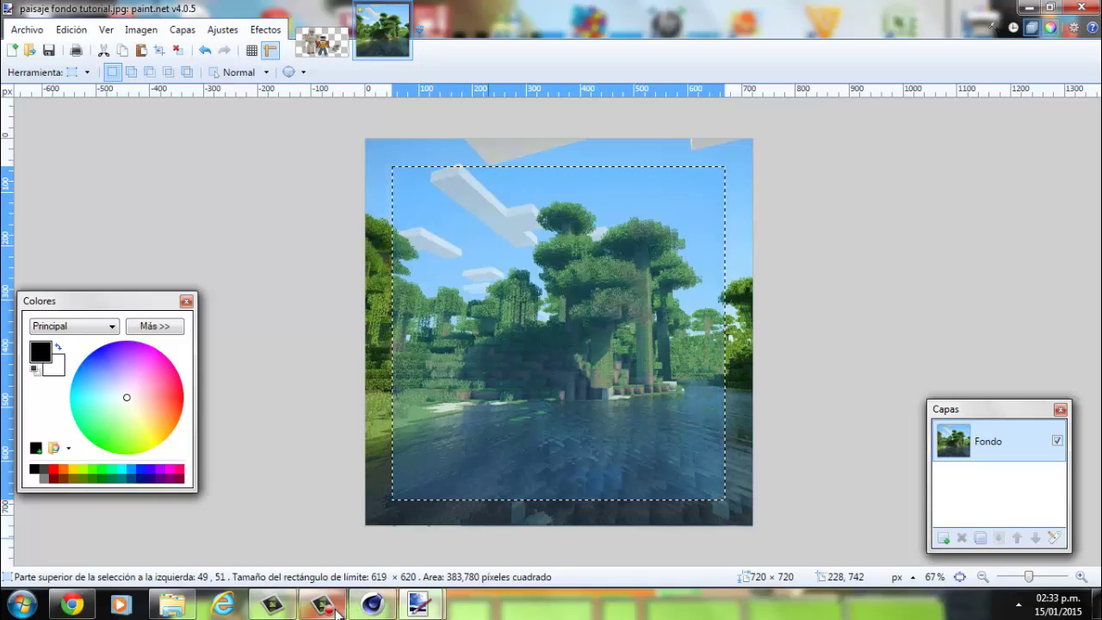
{"action": "left_click", "coordinate": [370, 605]}
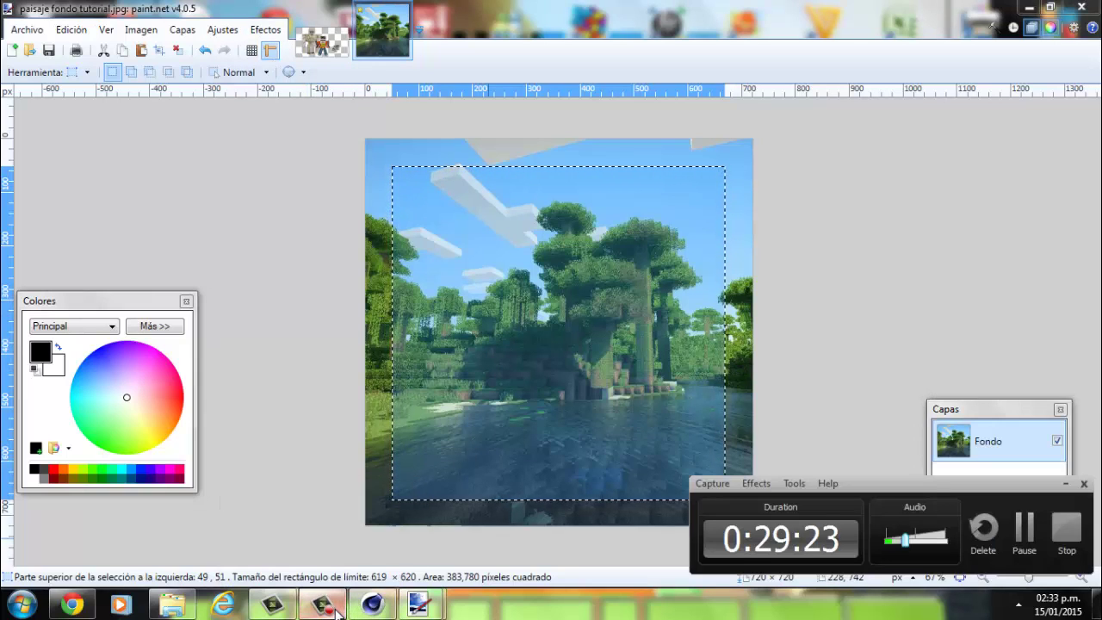
{"action": "left_click", "coordinate": [1065, 483]}
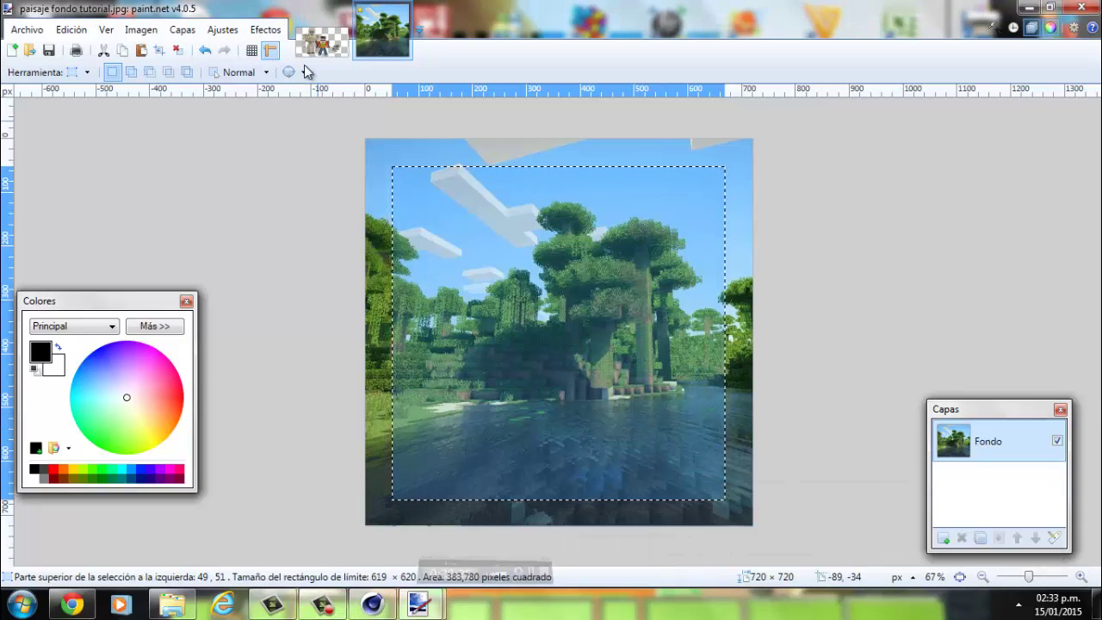
Apply a Gaussian blur of radius 5 to the selected inner area
{"action": "left_click", "coordinate": [269, 33]}
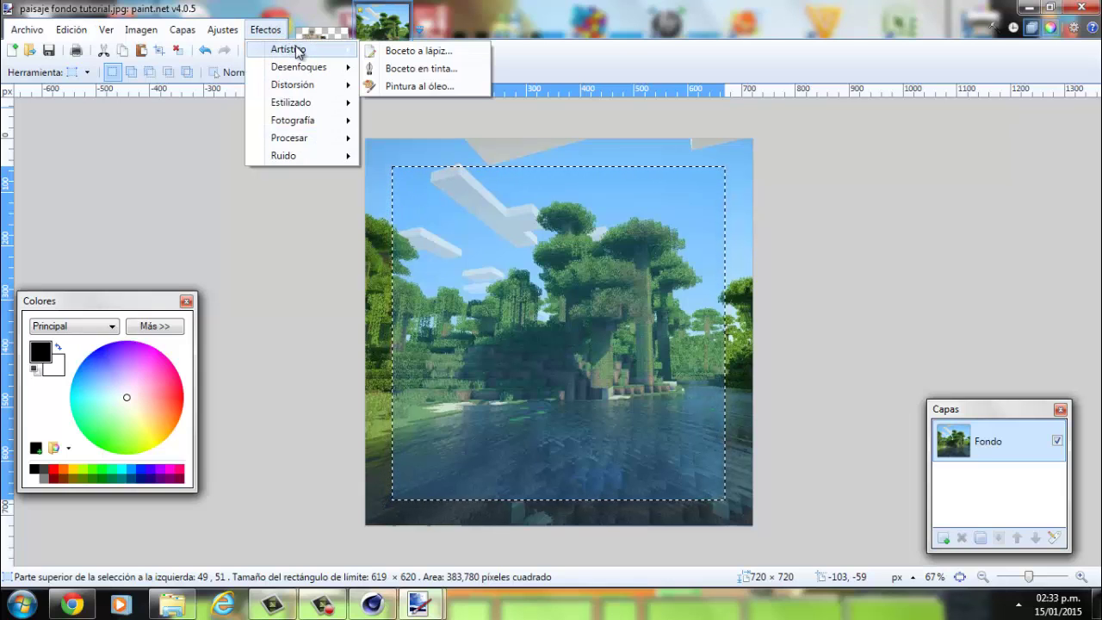
{"action": "mouse_move", "coordinate": [298, 67]}
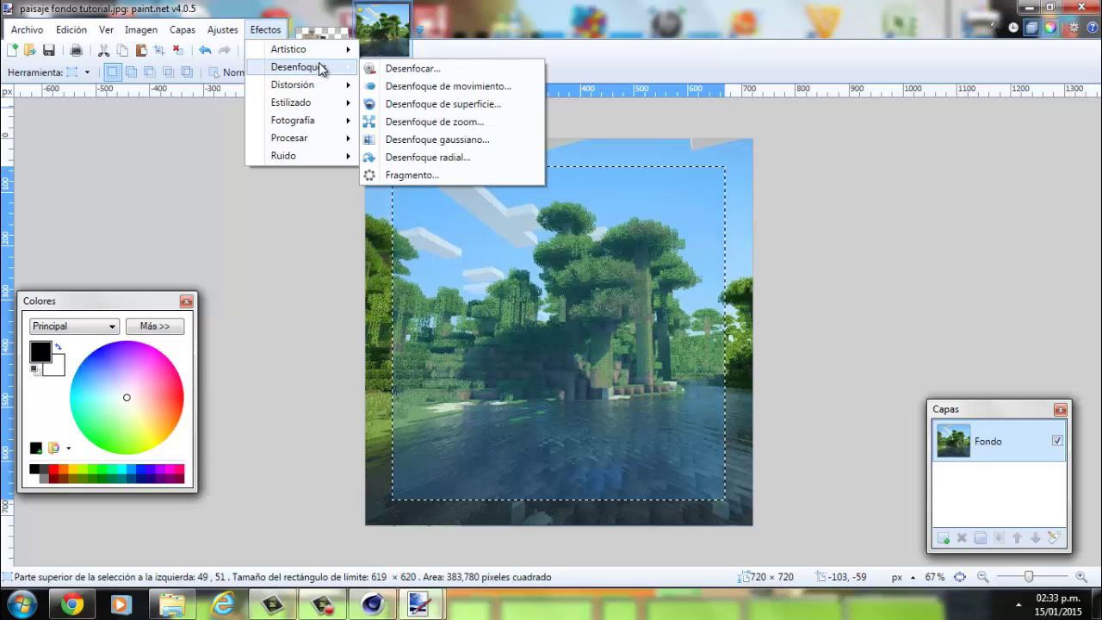
{"action": "left_click", "coordinate": [485, 144]}
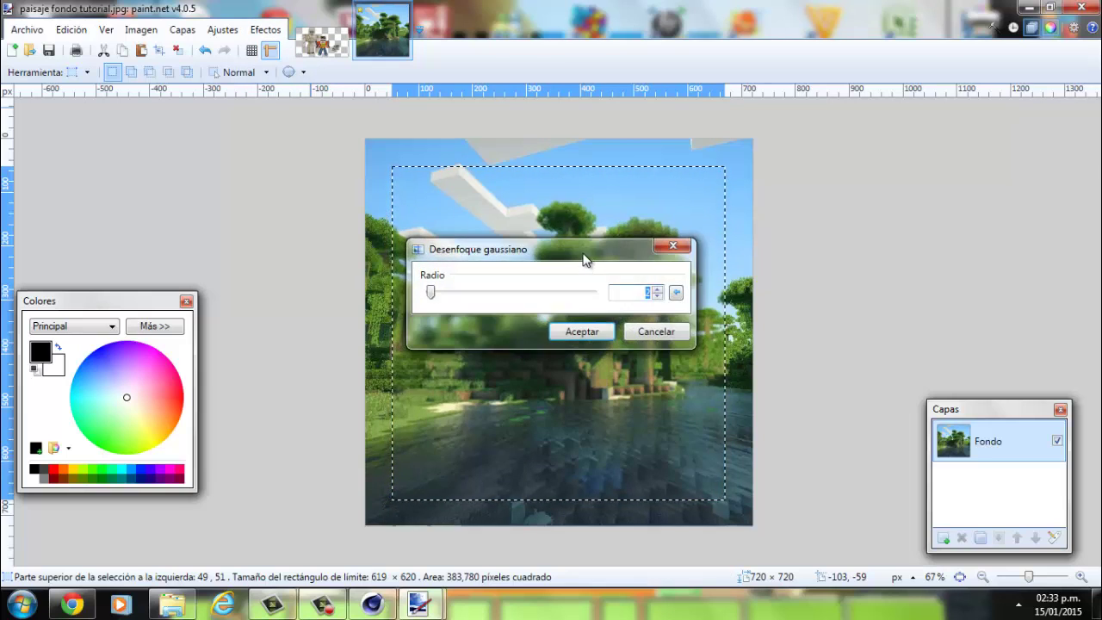
{"action": "left_click_drag", "start_coordinate": [583, 255], "coordinate": [907, 182]}
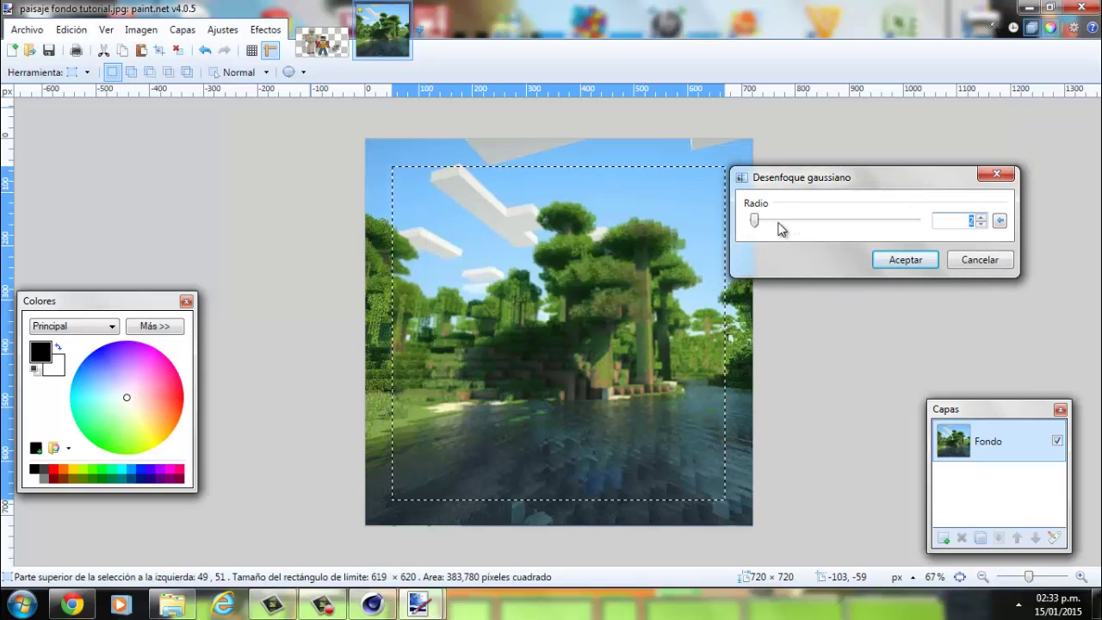
{"action": "left_click_drag", "start_coordinate": [775, 223], "coordinate": [759, 224]}
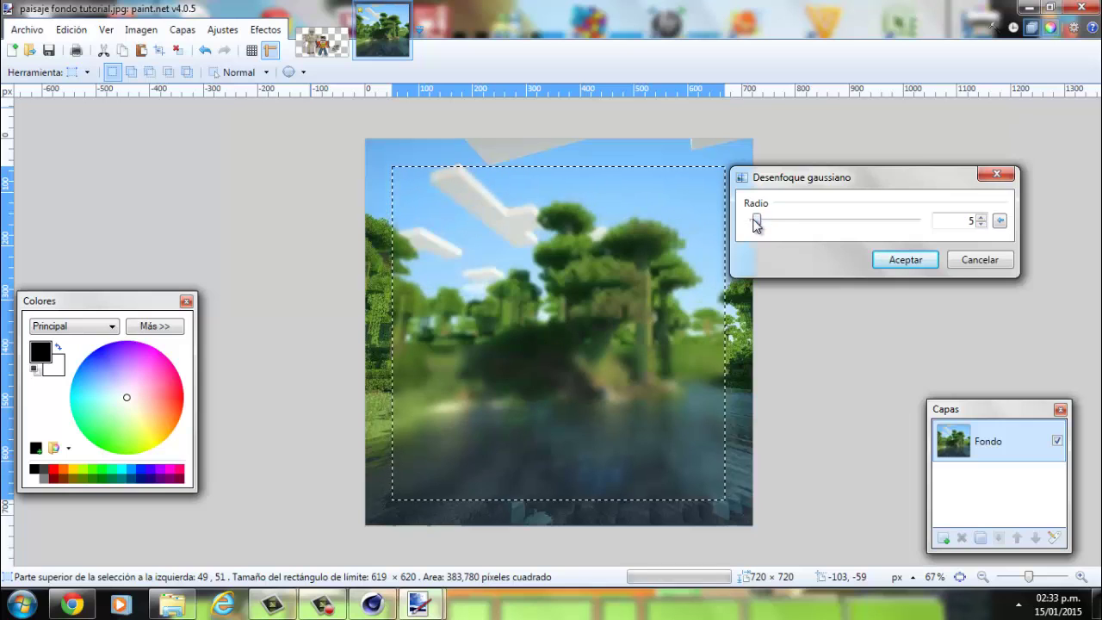
{"action": "left_click", "coordinate": [911, 265]}
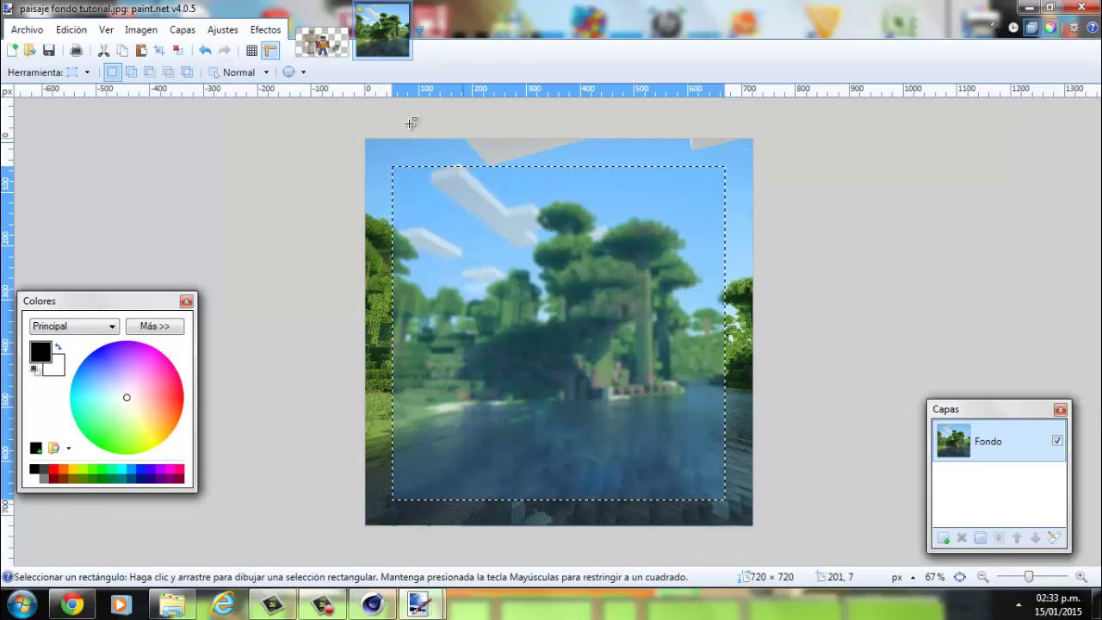
{"action": "left_click", "coordinate": [265, 29]}
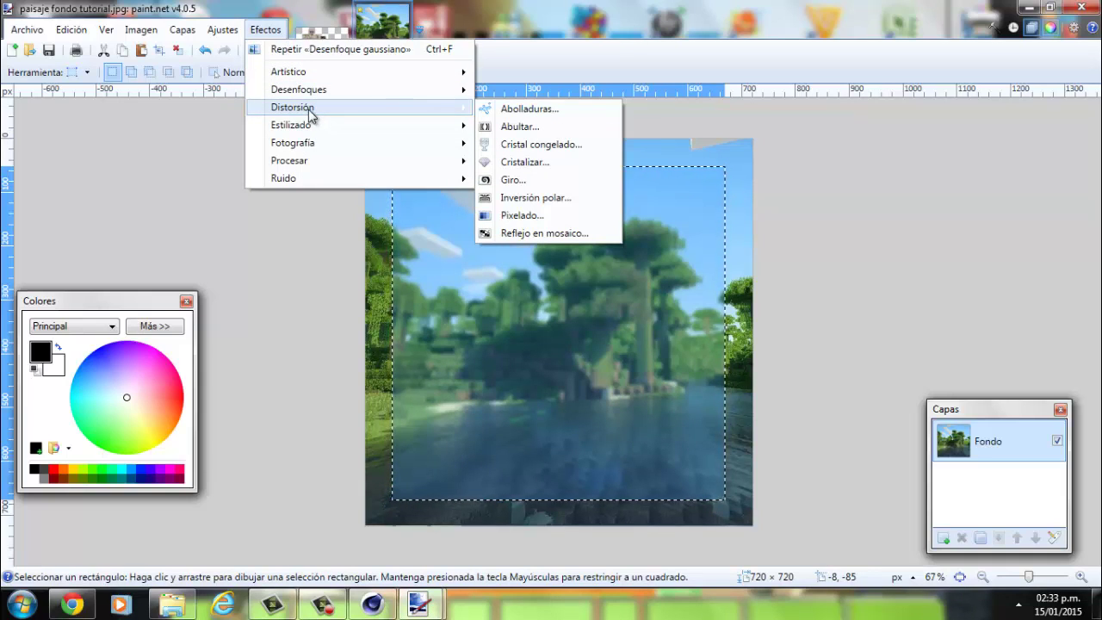
{"action": "mouse_move", "coordinate": [292, 142]}
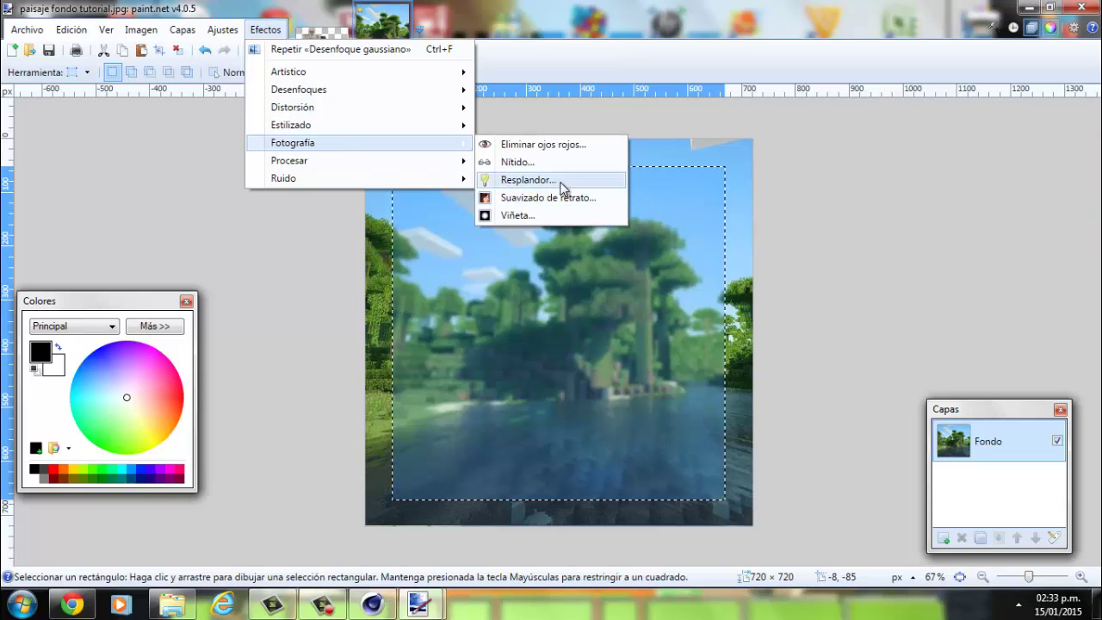
Set the Glow effect to radius 1, brightness -32, contrast 0 and apply it
{"action": "left_click", "coordinate": [559, 182]}
{"action": "left_click_drag", "start_coordinate": [566, 221], "coordinate": [920, 169]}
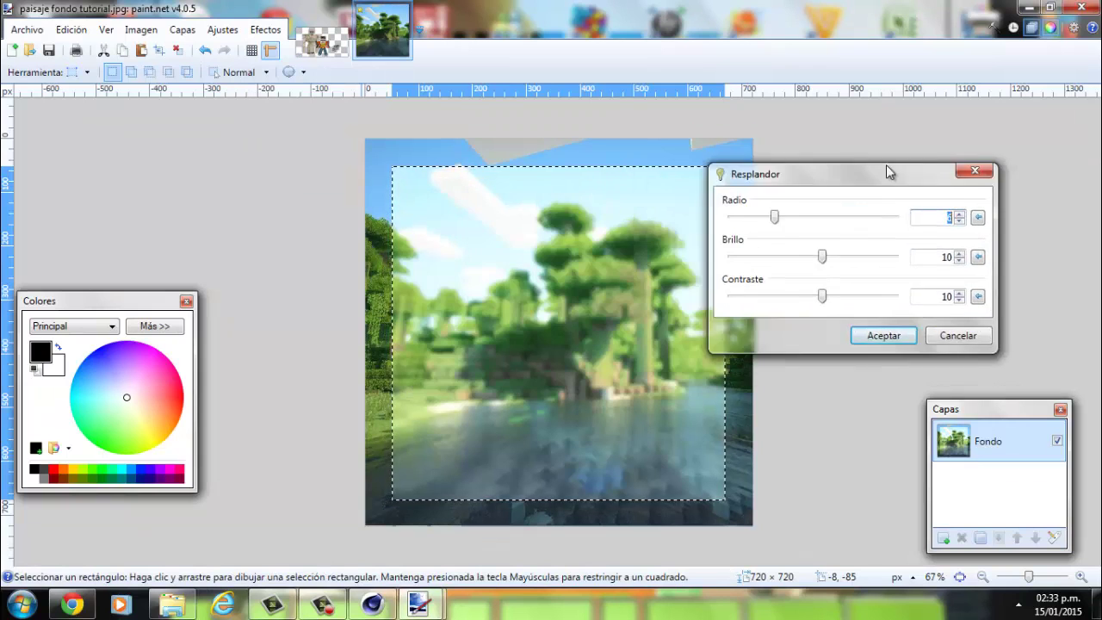
{"action": "left_click_drag", "start_coordinate": [822, 207], "coordinate": [779, 207]}
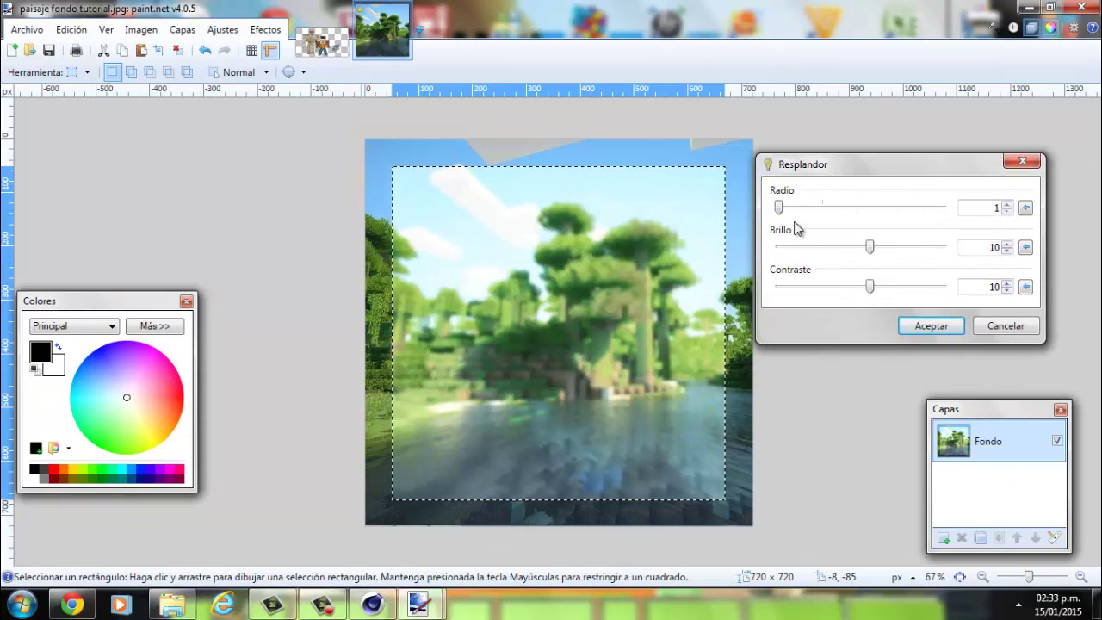
{"action": "left_click_drag", "start_coordinate": [864, 248], "coordinate": [834, 247]}
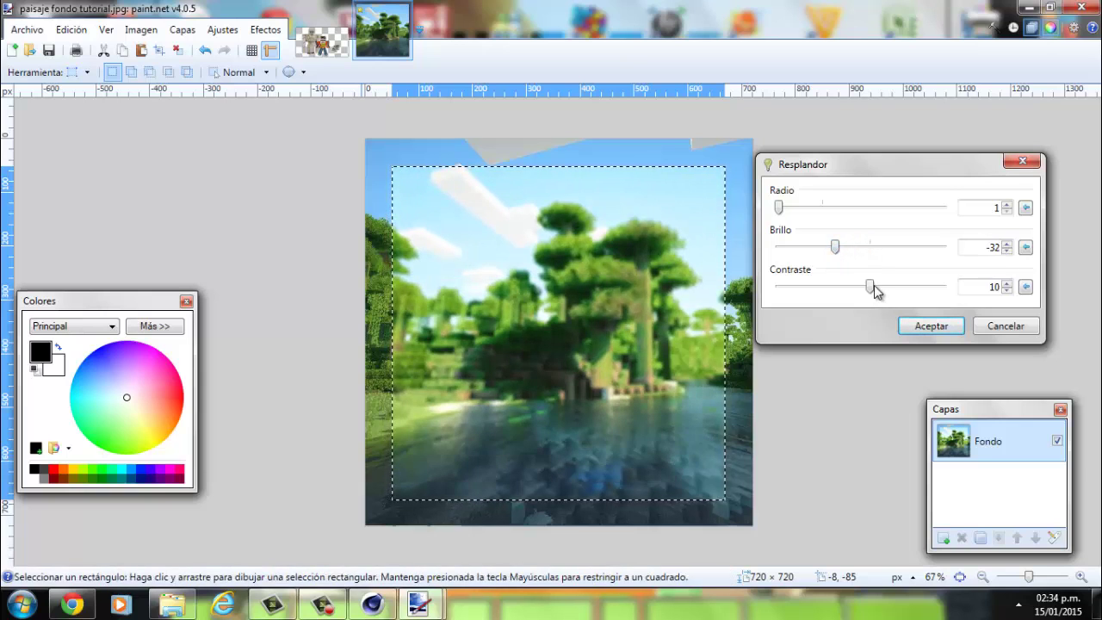
{"action": "mouse_move", "coordinate": [870, 287]}
{"action": "left_mouse_down"}
{"action": "mouse_move", "coordinate": [893, 287]}
{"action": "mouse_move", "coordinate": [849, 285]}
{"action": "mouse_move", "coordinate": [865, 286]}
{"action": "left_mouse_up"}
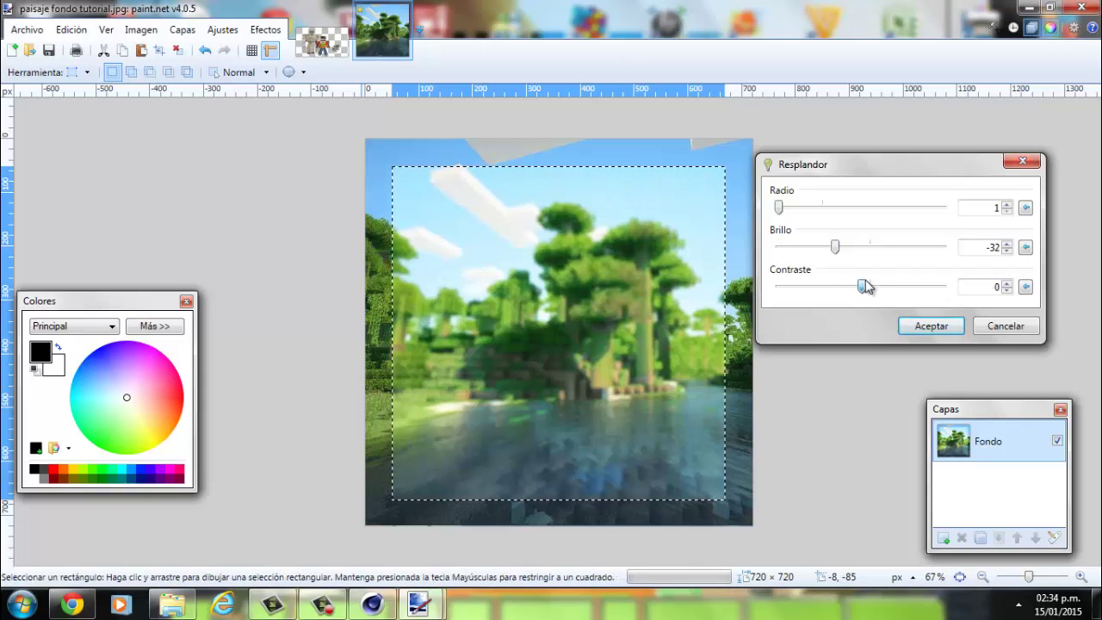
{"action": "left_click", "coordinate": [949, 330]}
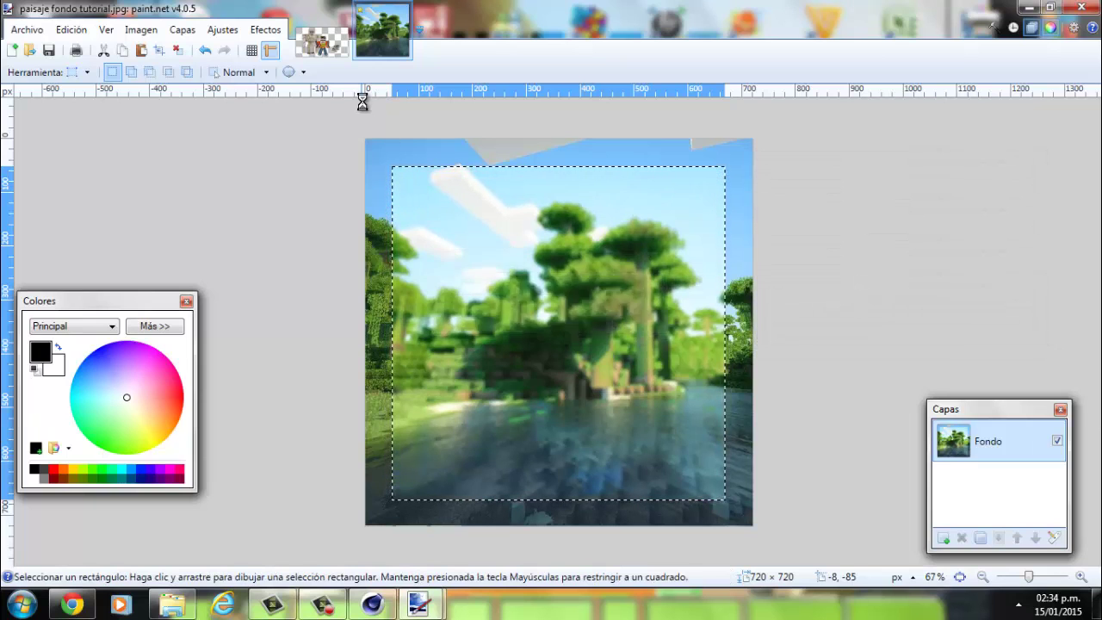
Add noise with intensity 5, colour saturation 200 and coverage 100 to the inner area
{"action": "left_click", "coordinate": [265, 30]}
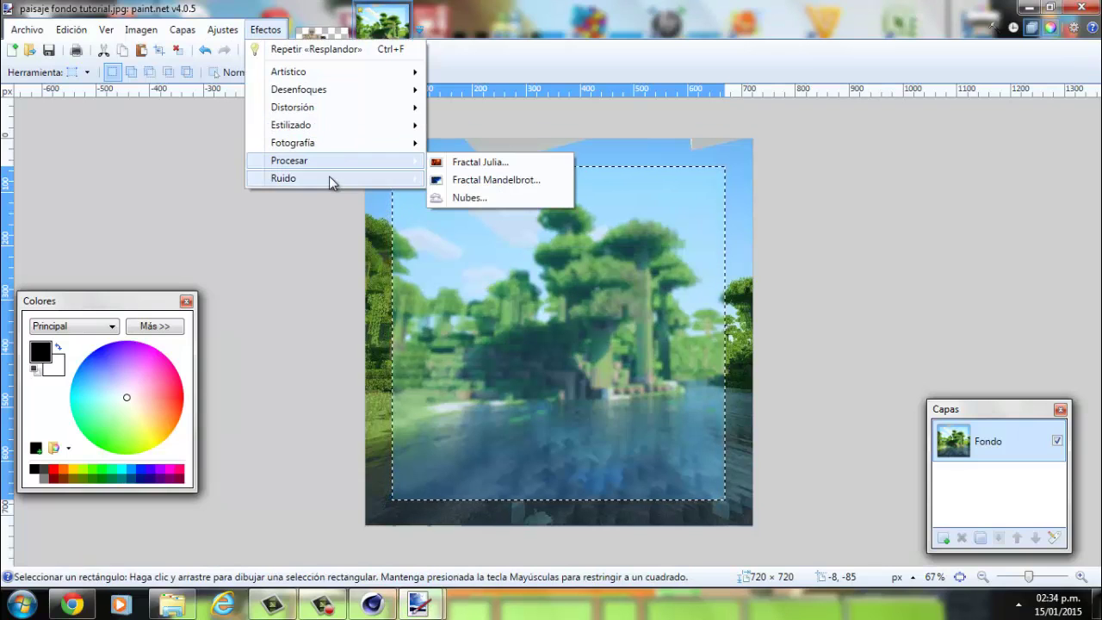
{"action": "mouse_move", "coordinate": [284, 178]}
{"action": "left_click", "coordinate": [511, 181]}
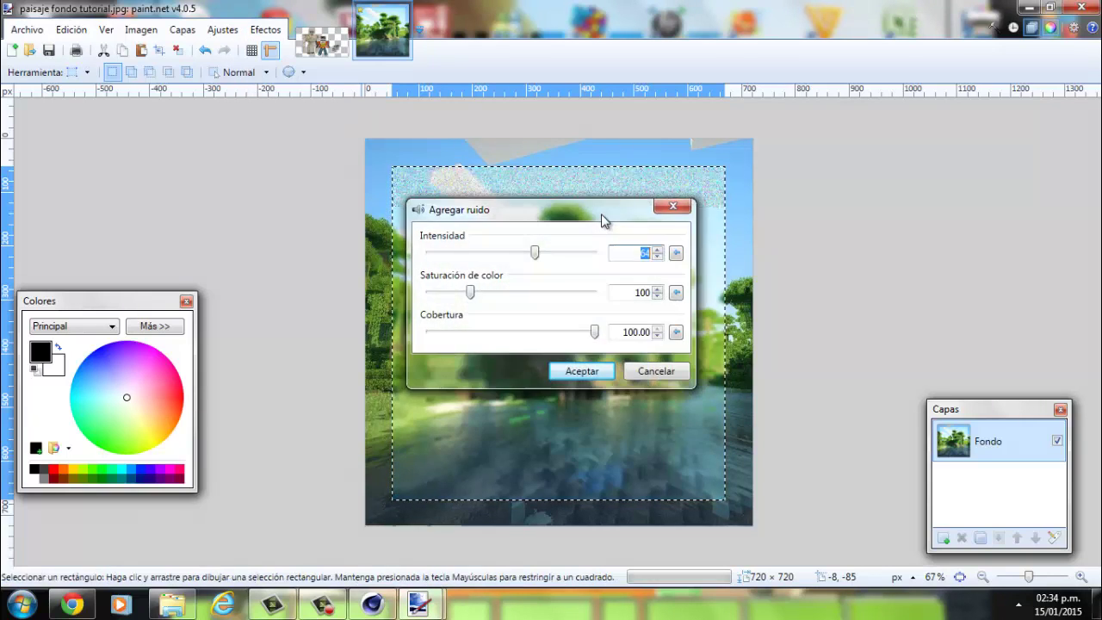
{"action": "left_click_drag", "start_coordinate": [600, 220], "coordinate": [239, 121]}
{"action": "mouse_move", "coordinate": [173, 154]}
{"action": "left_mouse_down"}
{"action": "mouse_move", "coordinate": [34, 153]}
{"action": "mouse_move", "coordinate": [75, 153]}
{"action": "left_mouse_up"}
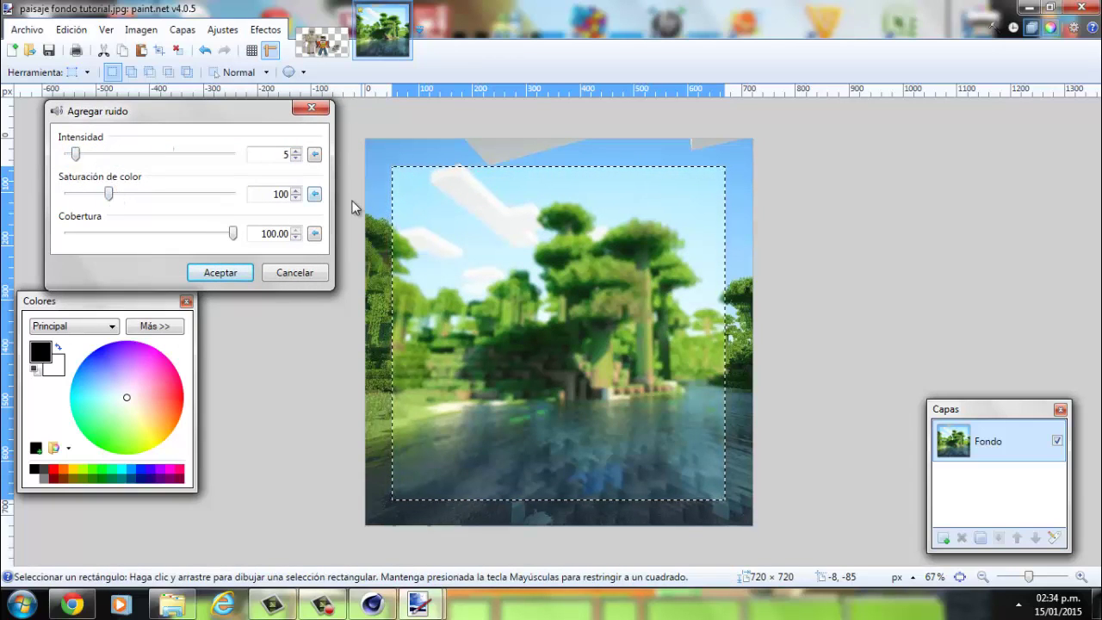
{"action": "left_click", "coordinate": [296, 190]}
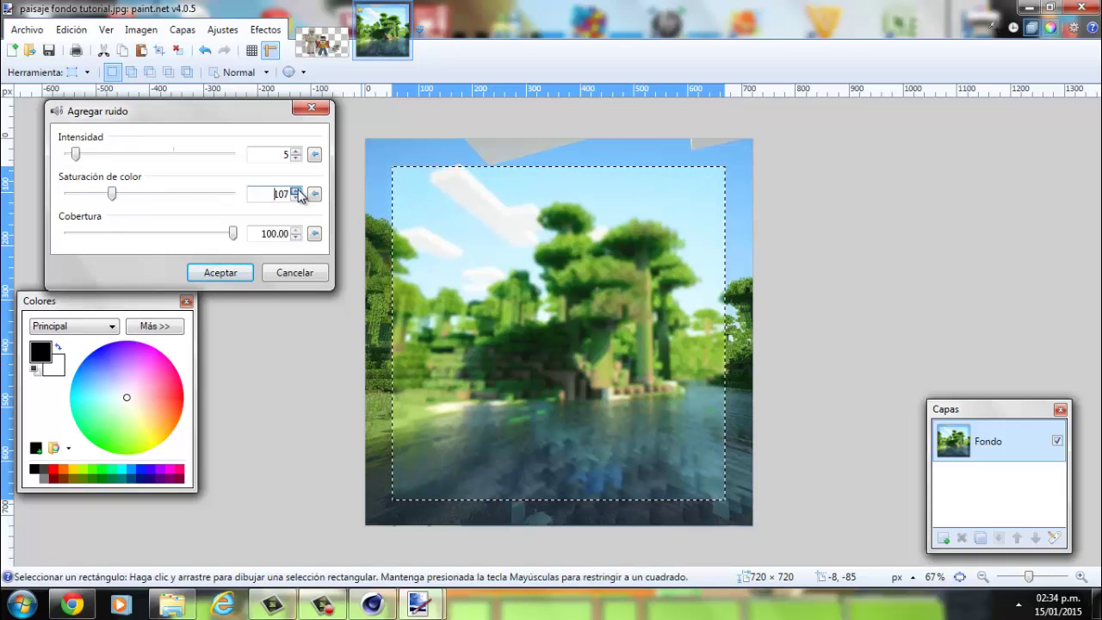
{"action": "left_click", "coordinate": [296, 190]}
{"action": "left_click_drag", "start_coordinate": [117, 193], "coordinate": [279, 192]}
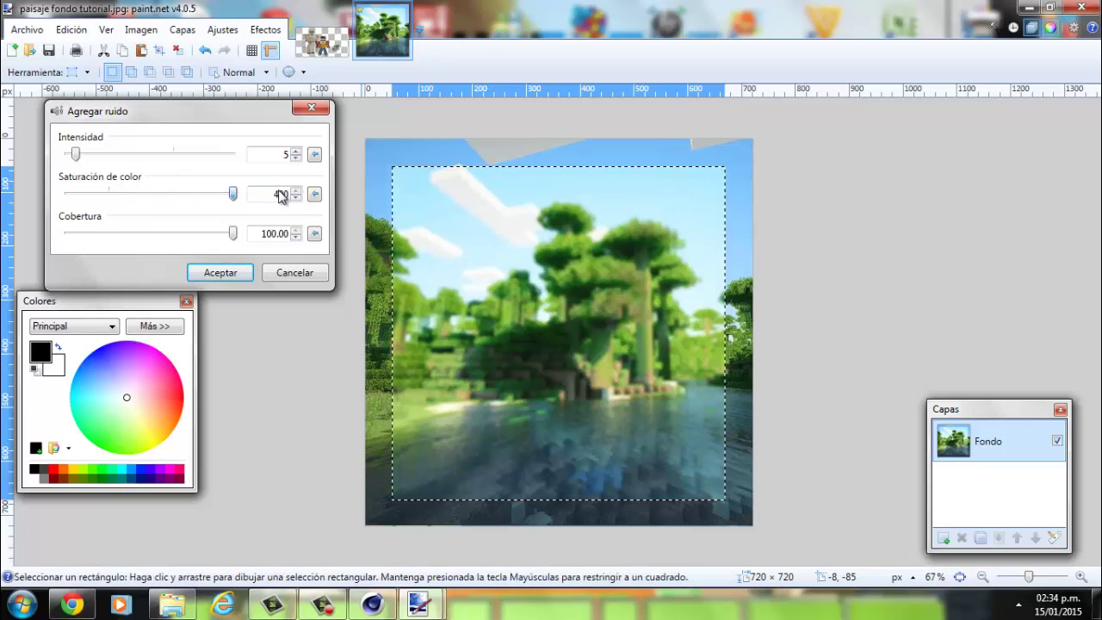
{"action": "left_click_drag", "start_coordinate": [208, 200], "coordinate": [151, 195]}
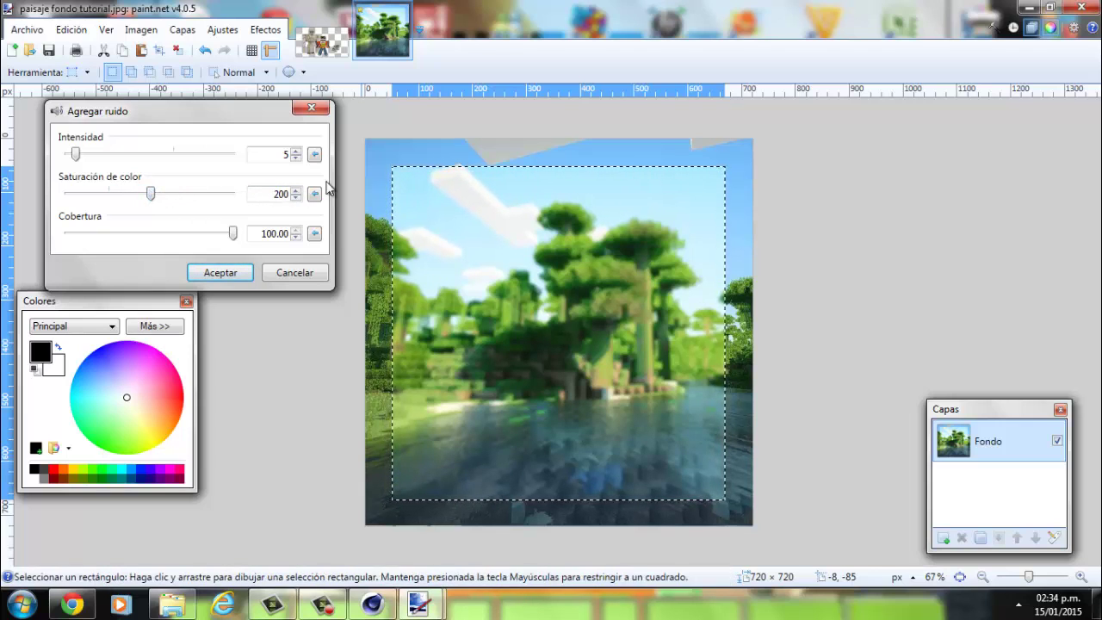
{"action": "left_click_drag", "start_coordinate": [167, 237], "coordinate": [497, 261]}
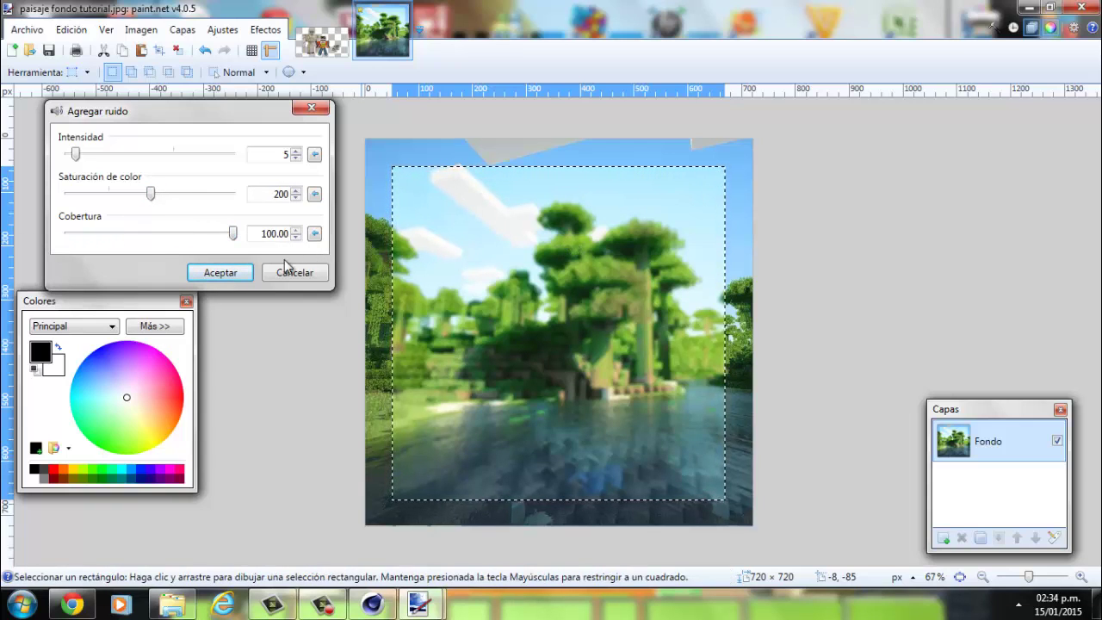
{"action": "left_click", "coordinate": [243, 273]}
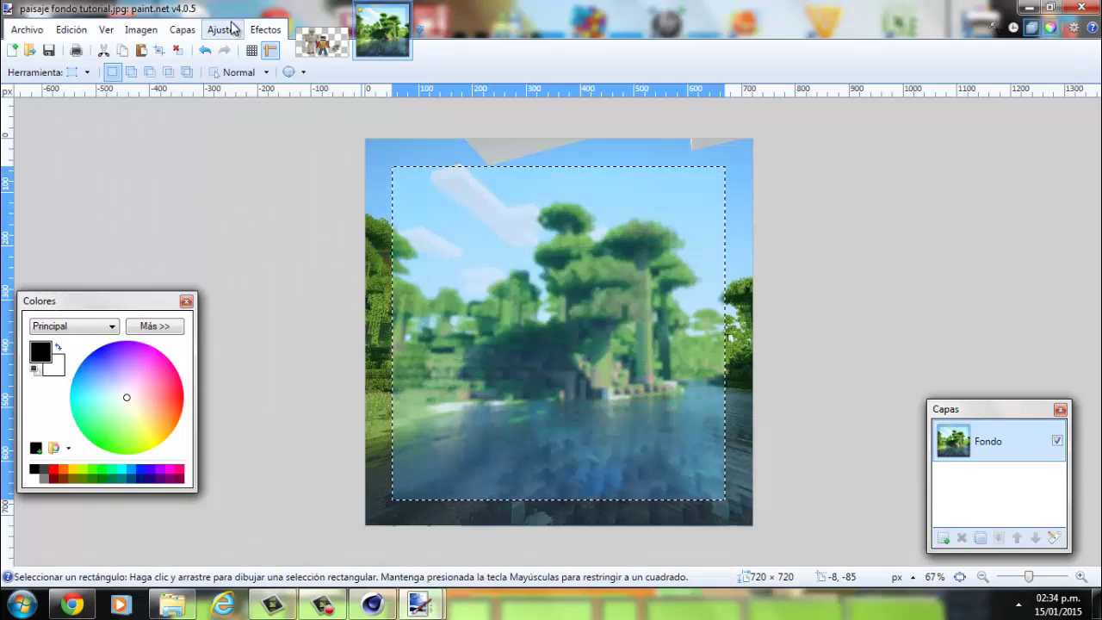
Try Auto-Level, undo its purple tint, and deselect the inner area
{"action": "left_click", "coordinate": [225, 29]}
{"action": "left_click", "coordinate": [250, 46]}
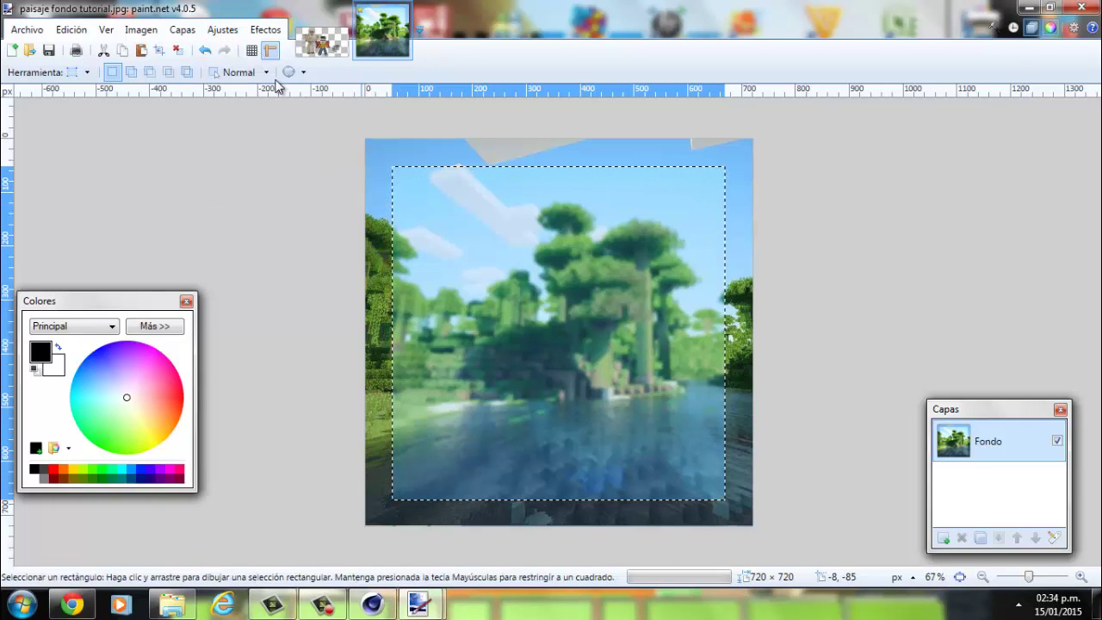
{"action": "left_click", "coordinate": [221, 253]}
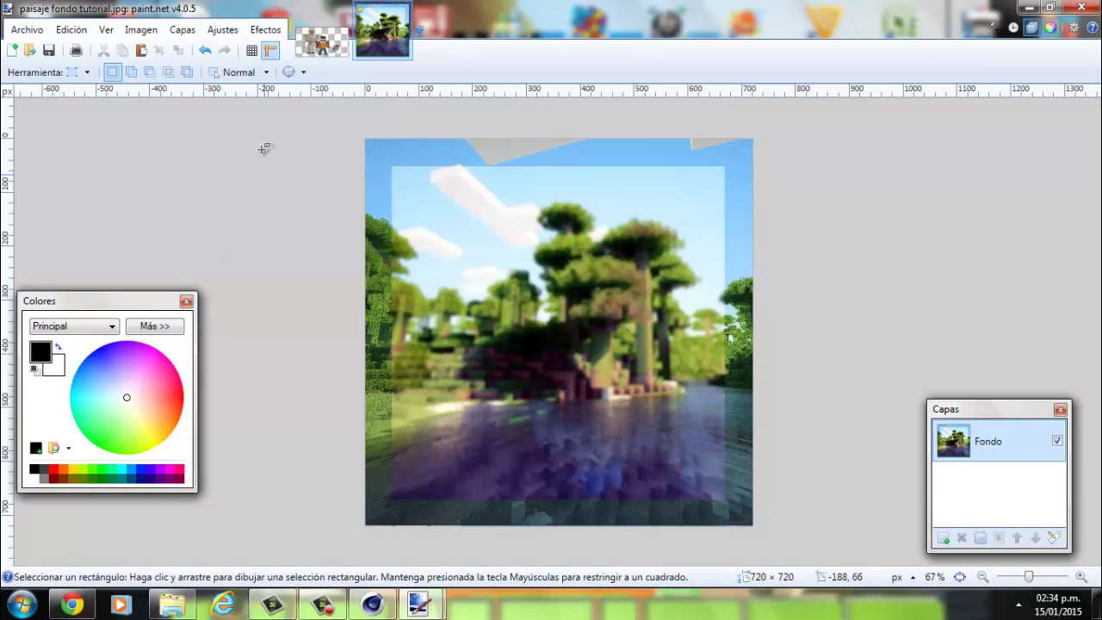
{"action": "left_click", "coordinate": [206, 51]}
{"action": "left_click", "coordinate": [206, 51]}
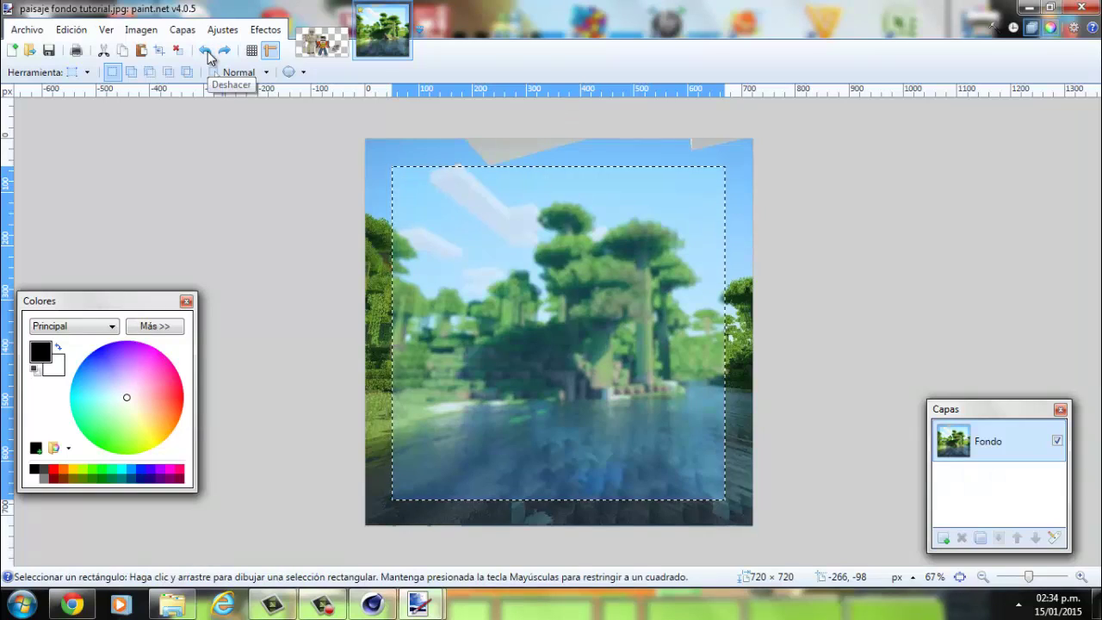
{"action": "left_click", "coordinate": [255, 146]}
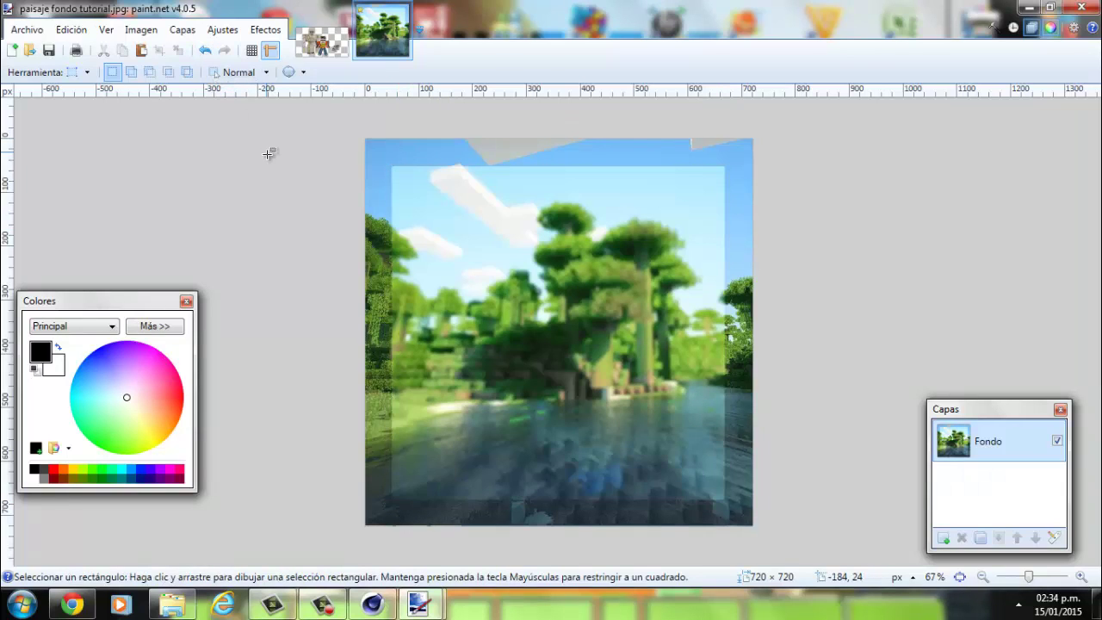
{"action": "left_click", "coordinate": [76, 71]}
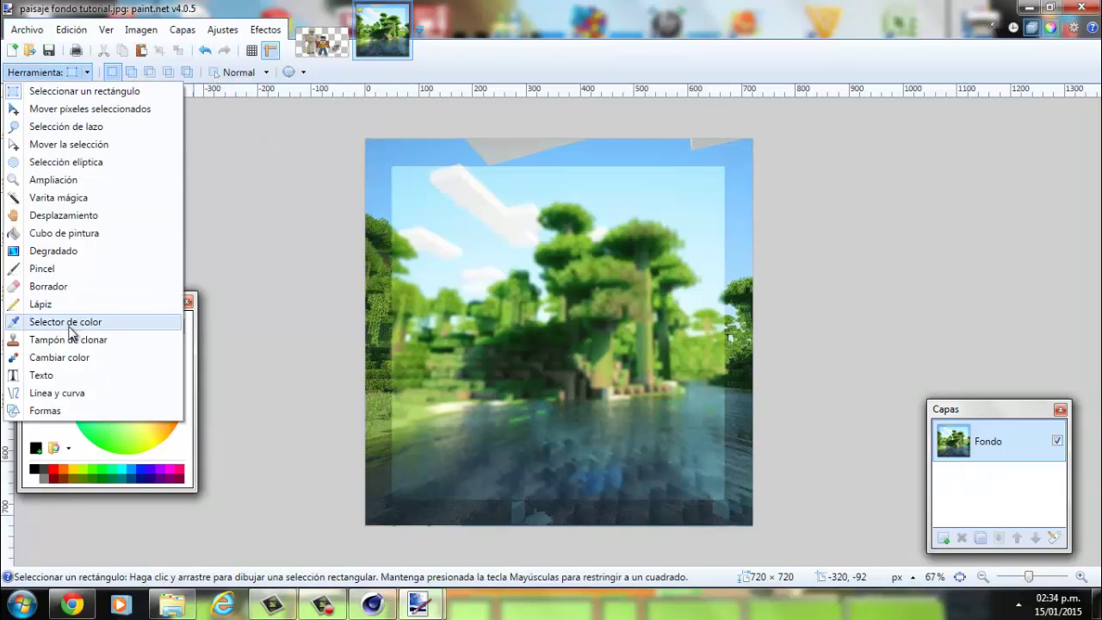
Choose the rectangle Shapes tool with a 2 px outline width
{"action": "left_click", "coordinate": [315, 245]}
{"action": "left_click", "coordinate": [78, 72]}
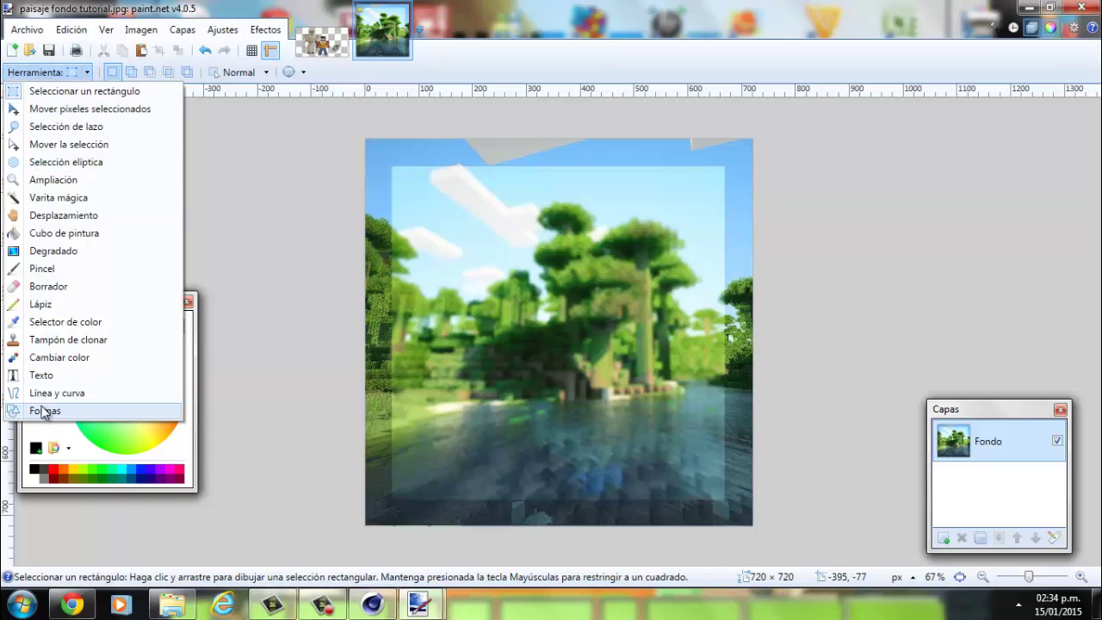
{"action": "key", "text": "Return"}
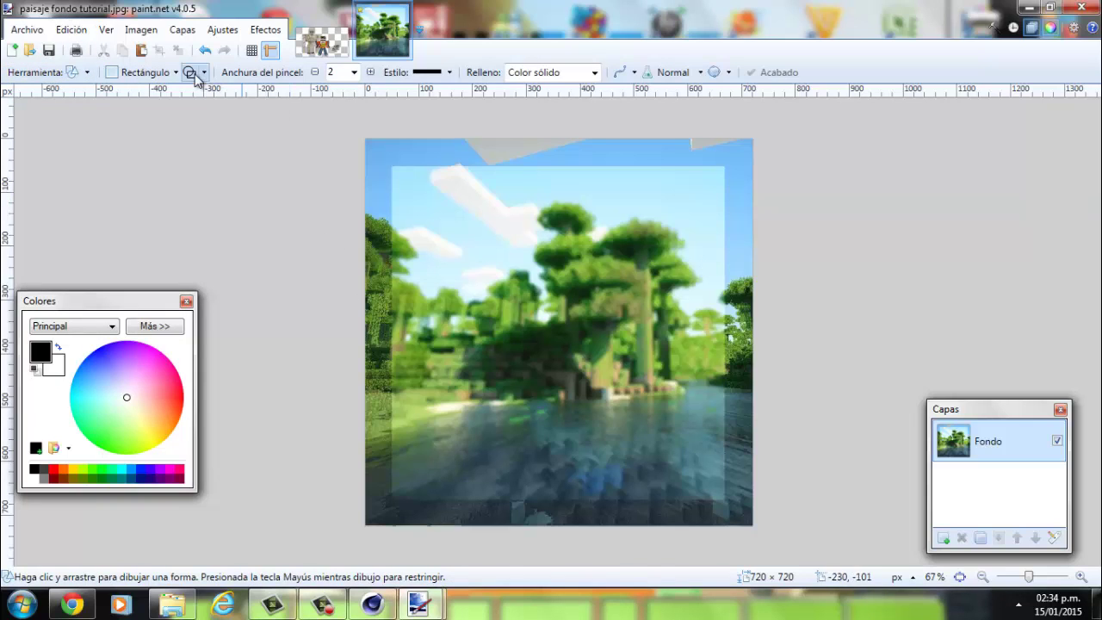
{"action": "left_click", "coordinate": [190, 73]}
{"action": "left_click", "coordinate": [232, 91]}
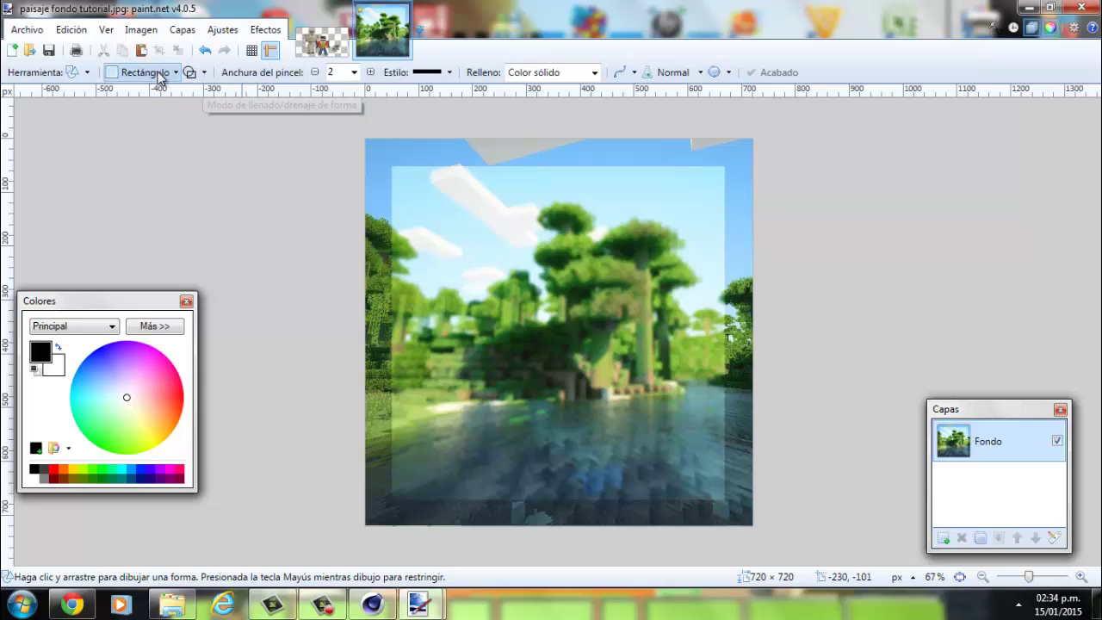
{"action": "left_click", "coordinate": [353, 72]}
{"action": "left_click", "coordinate": [406, 180]}
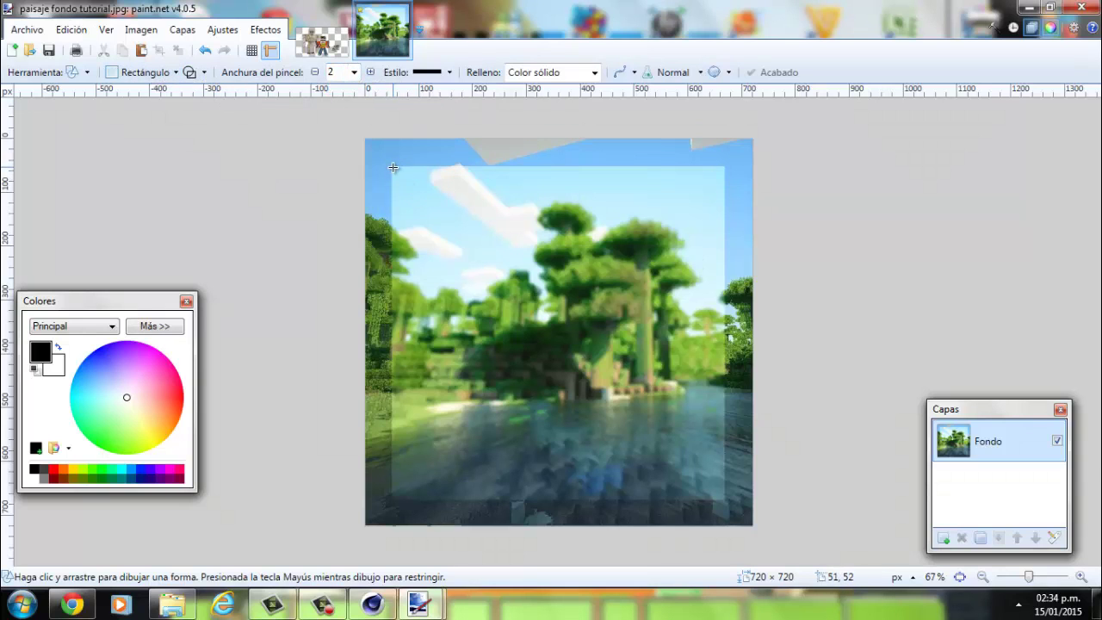
Draw a black rectangle inset from the image edges, lower its bottom edge, and finish it
{"action": "left_click_drag", "start_coordinate": [391, 166], "coordinate": [481, 244]}
{"action": "mouse_move", "coordinate": [513, 355]}
{"action": "left_mouse_down"}
{"action": "mouse_move", "coordinate": [637, 454]}
{"action": "mouse_move", "coordinate": [724, 497]}
{"action": "left_mouse_up"}
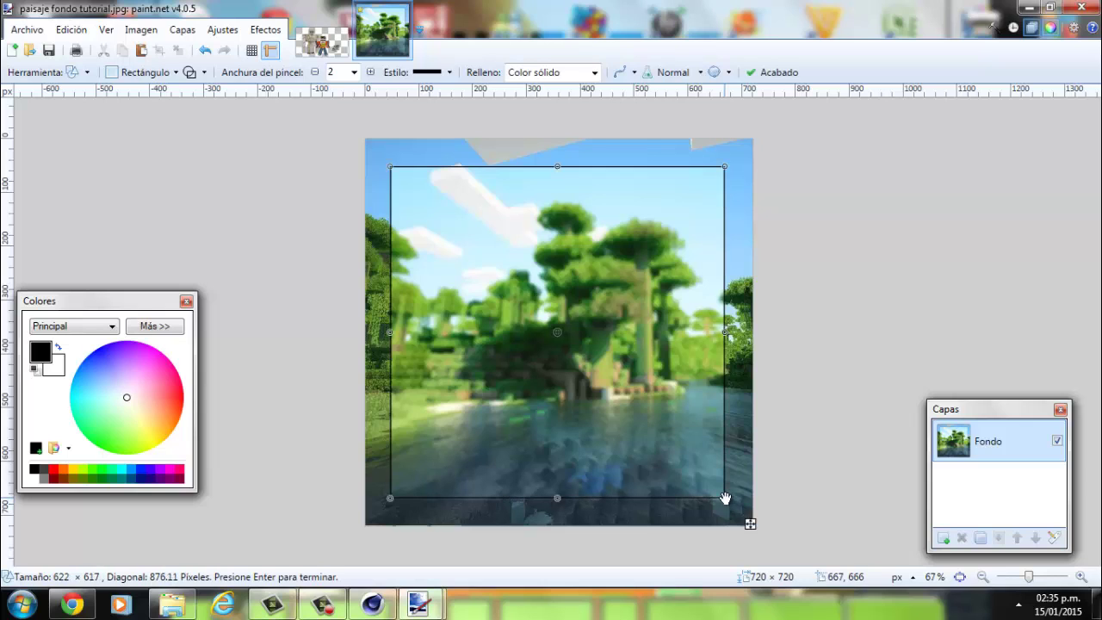
{"action": "left_click_drag", "start_coordinate": [558, 501], "coordinate": [562, 505]}
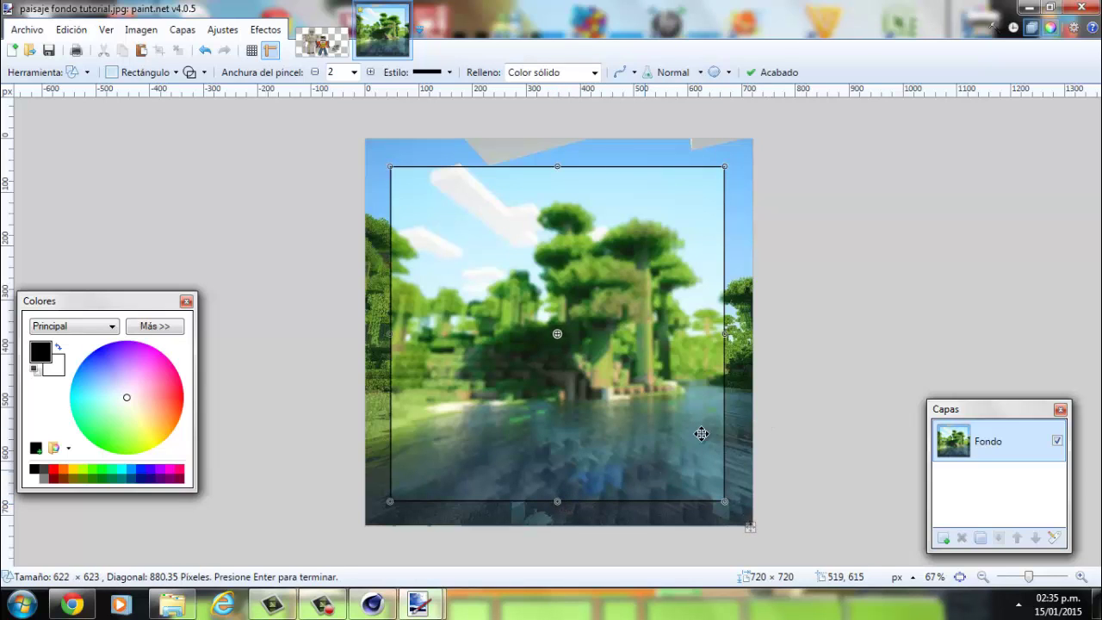
{"action": "key", "text": "Return"}
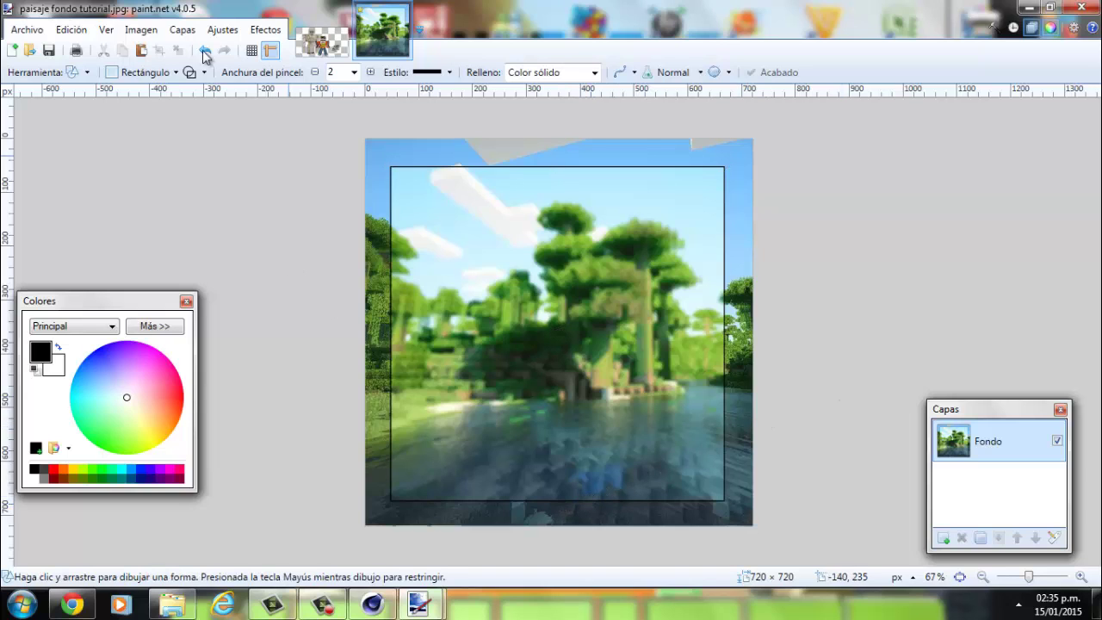
{"action": "left_click", "coordinate": [170, 154]}
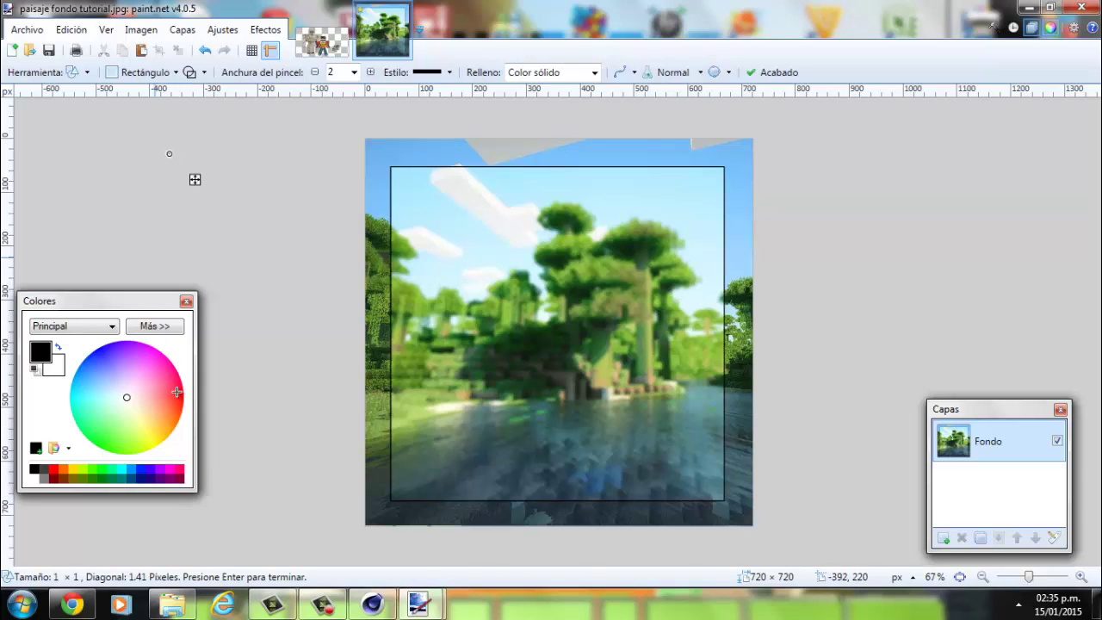
Magic-wand the golem, Steve and wolf at 82% tolerance, copy them, and return to the landscape
{"action": "left_click", "coordinate": [323, 43]}
{"action": "left_click", "coordinate": [48, 72]}
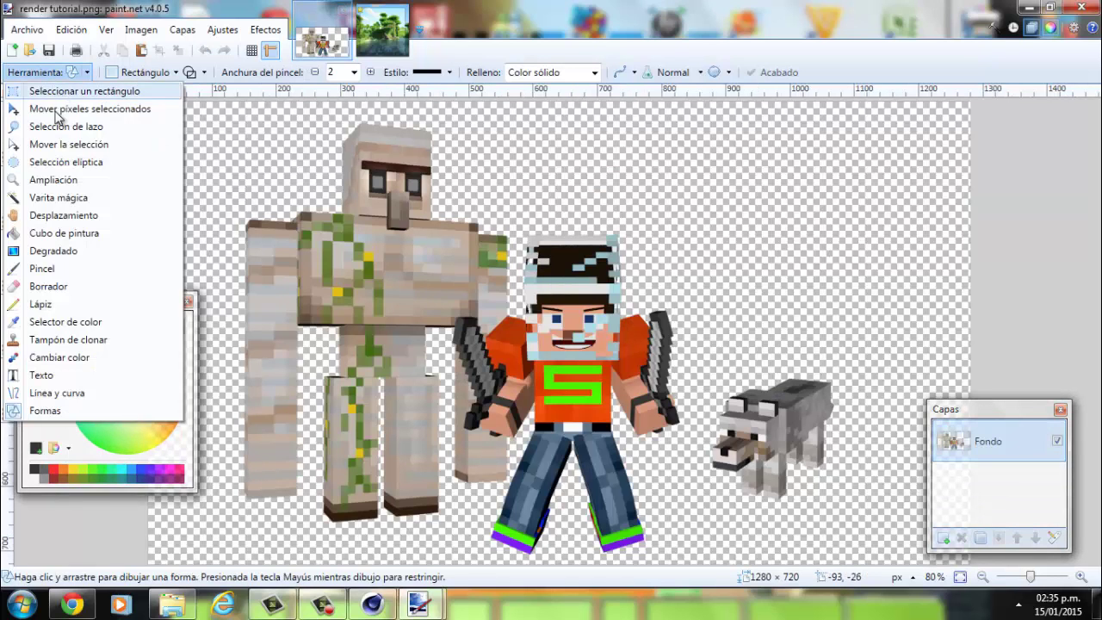
{"action": "left_click", "coordinate": [67, 199]}
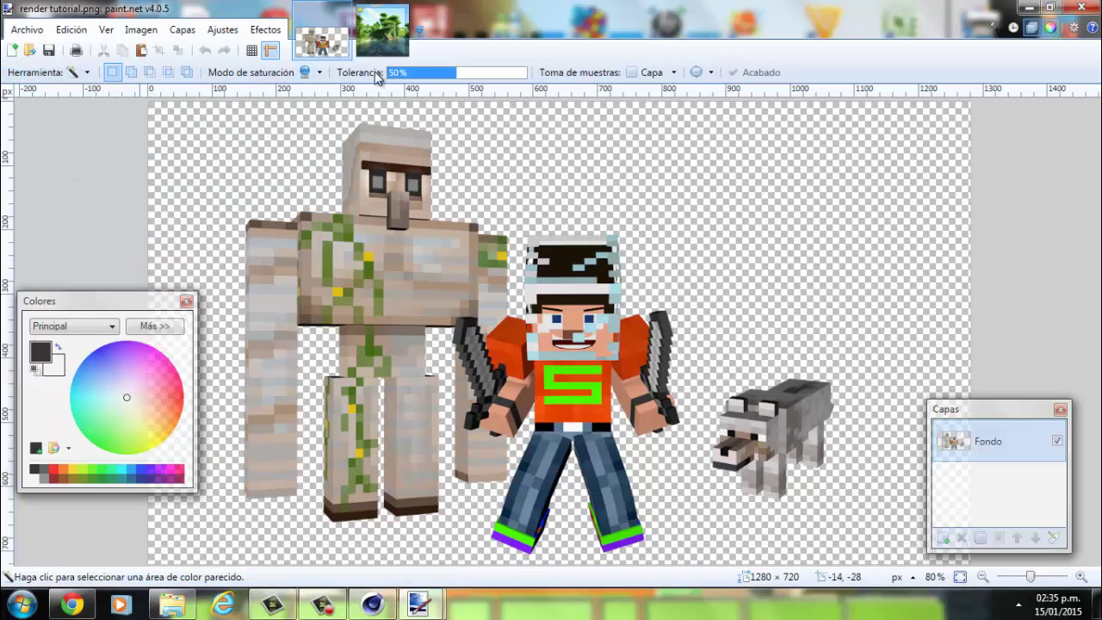
{"action": "left_click", "coordinate": [581, 387]}
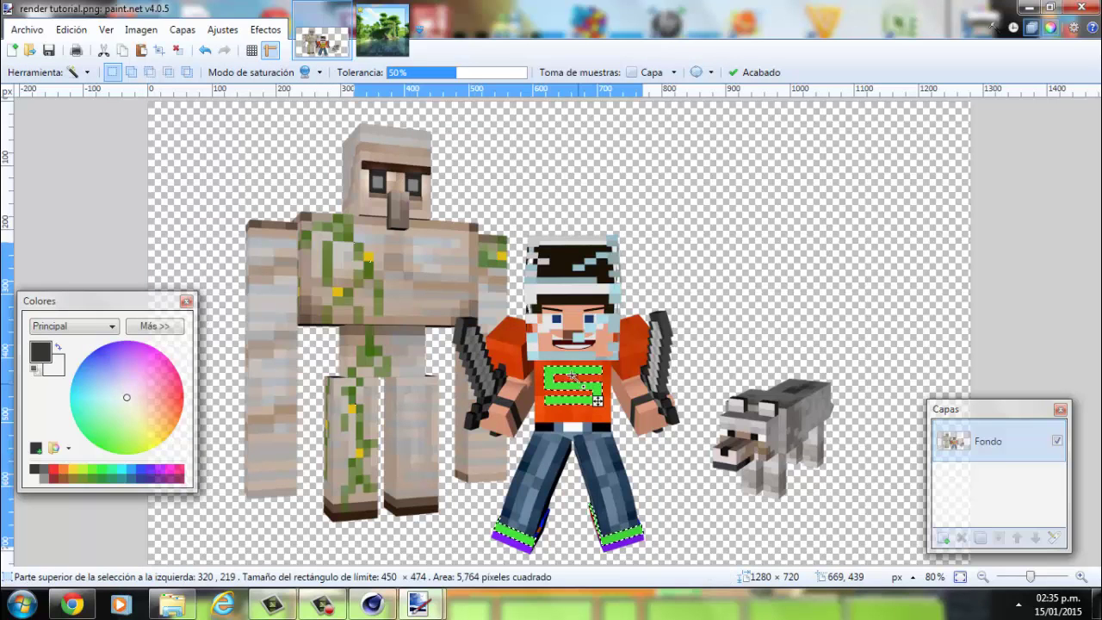
{"action": "left_click_drag", "start_coordinate": [463, 80], "coordinate": [492, 80]}
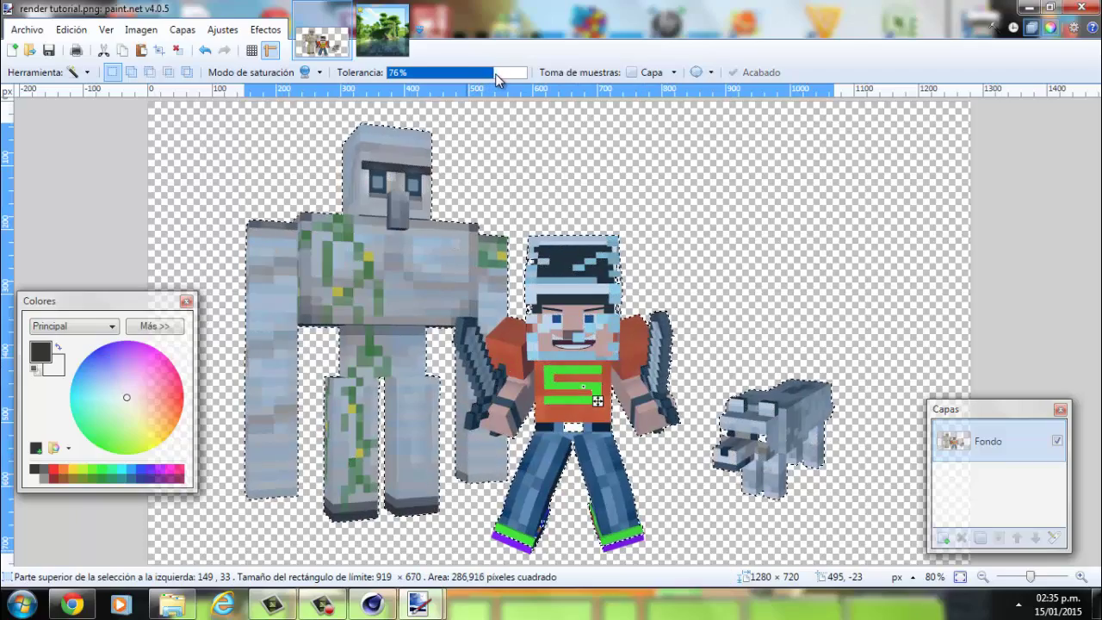
{"action": "left_click_drag", "start_coordinate": [492, 80], "coordinate": [499, 80]}
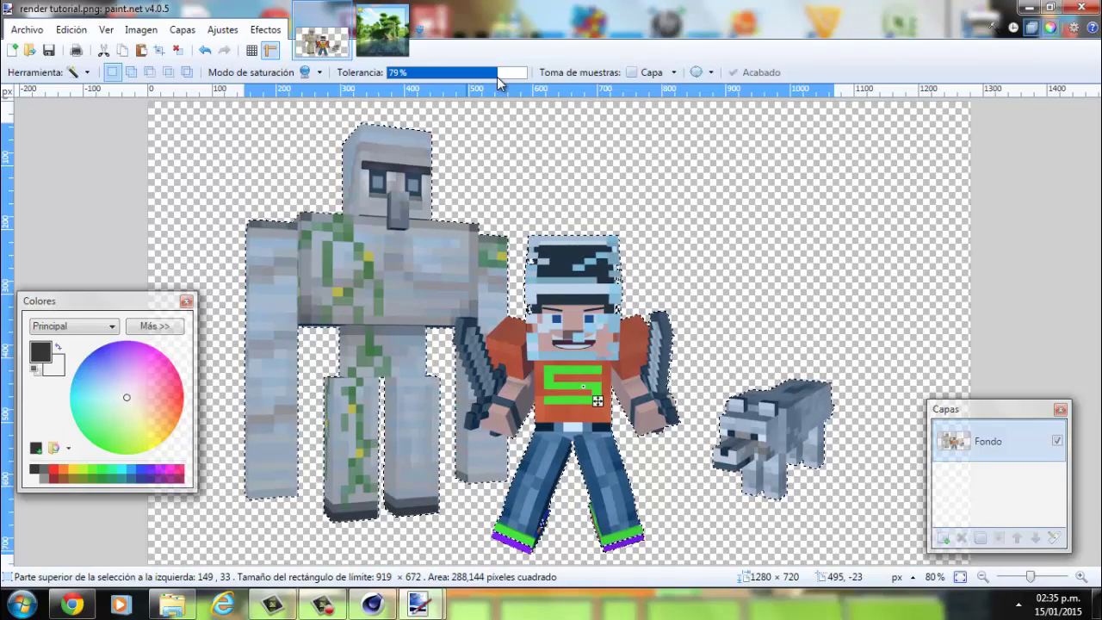
{"action": "left_click_drag", "start_coordinate": [499, 77], "coordinate": [503, 78]}
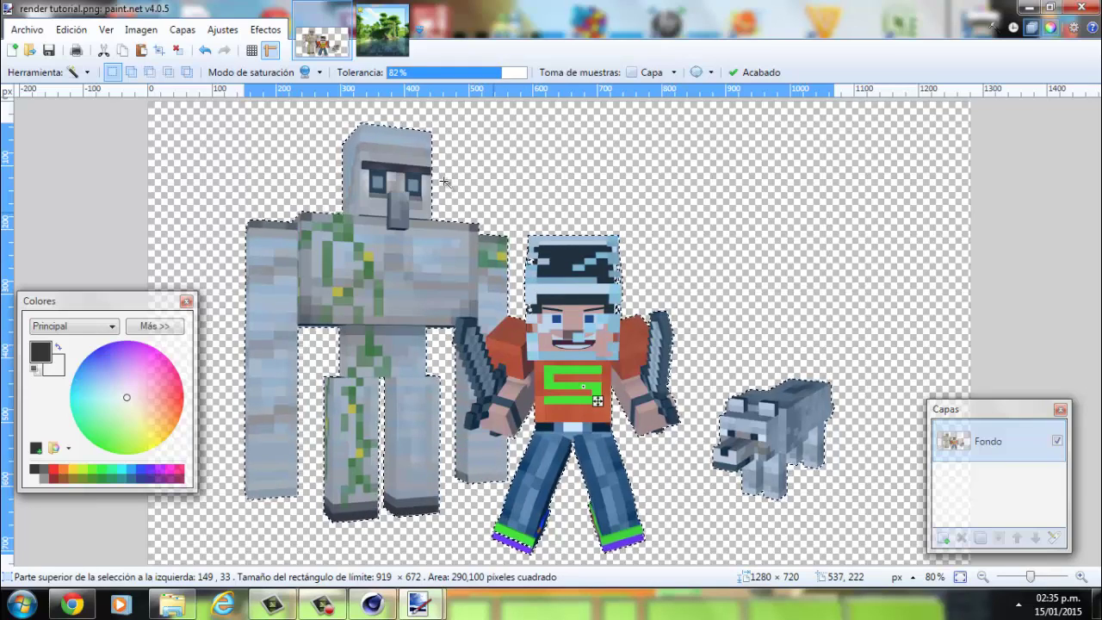
{"action": "left_click", "coordinate": [121, 52]}
{"action": "key", "text": "ctrl+Tab"}
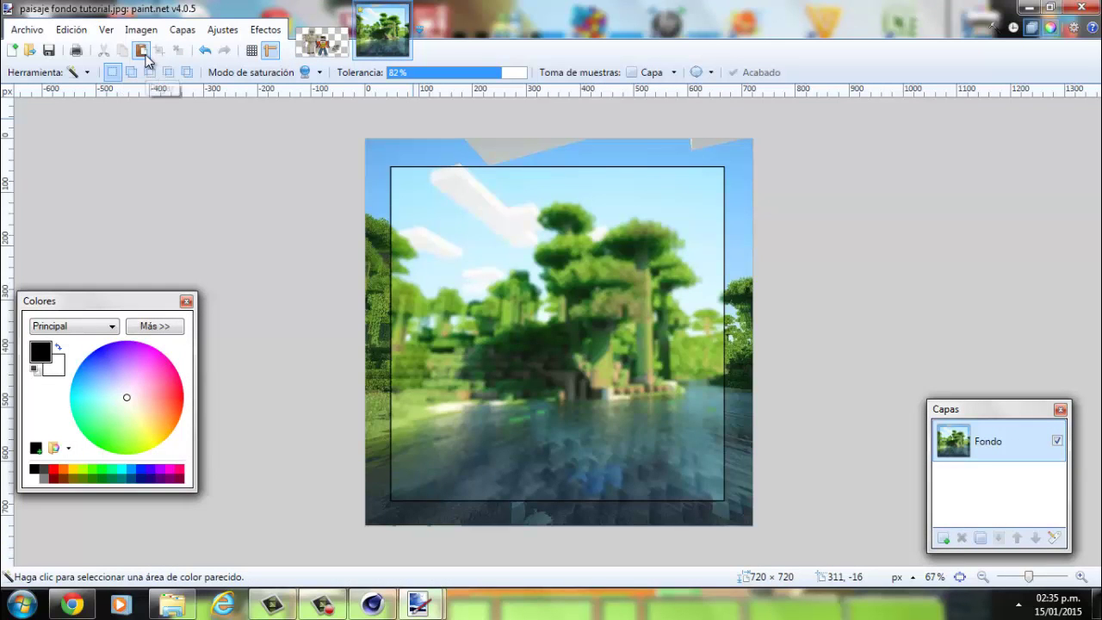
{"action": "left_click", "coordinate": [144, 51]}
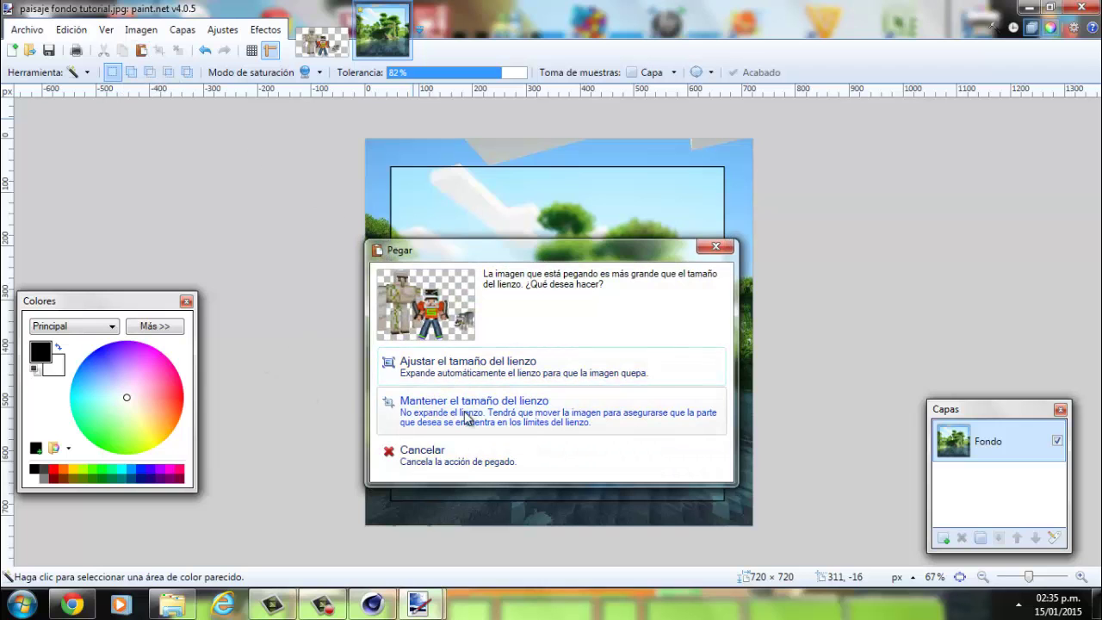
{"action": "left_click", "coordinate": [514, 420]}
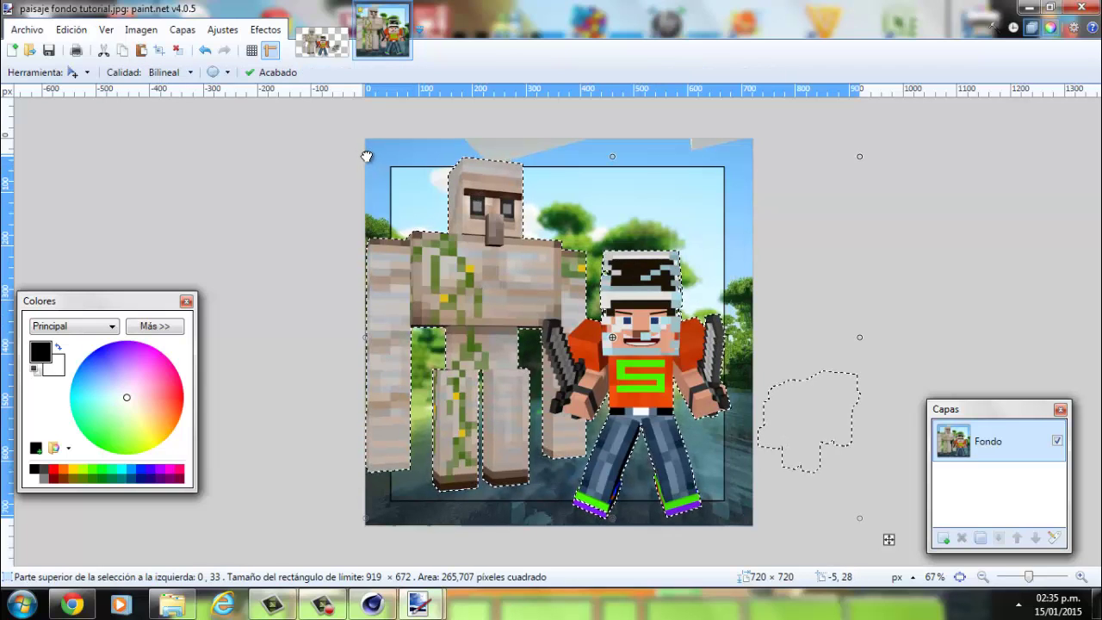
{"action": "mouse_move", "coordinate": [367, 156]}
{"action": "left_mouse_down"}
{"action": "mouse_move", "coordinate": [645, 400]}
{"action": "mouse_move", "coordinate": [661, 371]}
{"action": "mouse_move", "coordinate": [573, 315]}
{"action": "mouse_move", "coordinate": [512, 224]}
{"action": "mouse_move", "coordinate": [448, 229]}
{"action": "mouse_move", "coordinate": [462, 232]}
{"action": "left_mouse_up"}
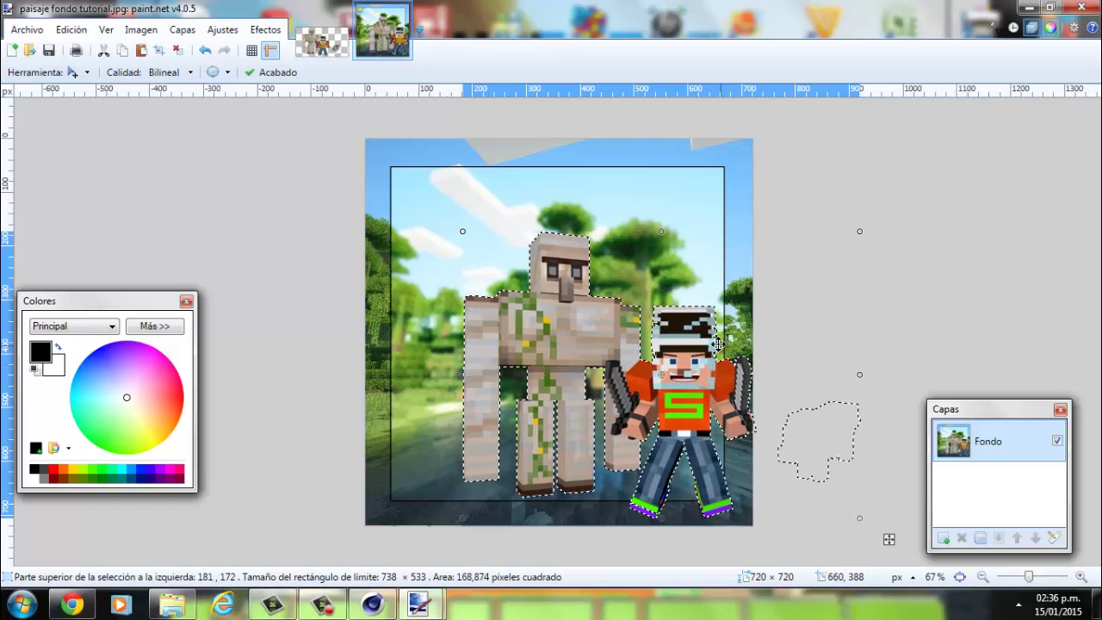
{"action": "mouse_move", "coordinate": [718, 344]}
{"action": "left_mouse_down"}
{"action": "mouse_move", "coordinate": [352, 208]}
{"action": "mouse_move", "coordinate": [396, 231]}
{"action": "left_mouse_up"}
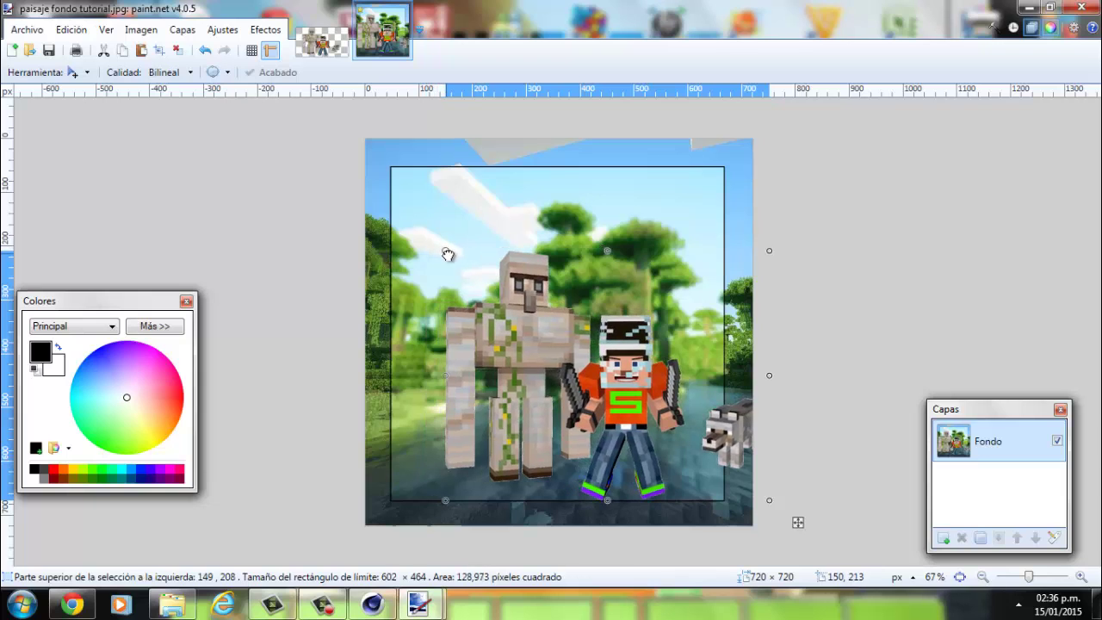
{"action": "mouse_move", "coordinate": [440, 251]}
{"action": "left_mouse_down"}
{"action": "mouse_move", "coordinate": [469, 263]}
{"action": "mouse_move", "coordinate": [441, 259]}
{"action": "left_mouse_up"}
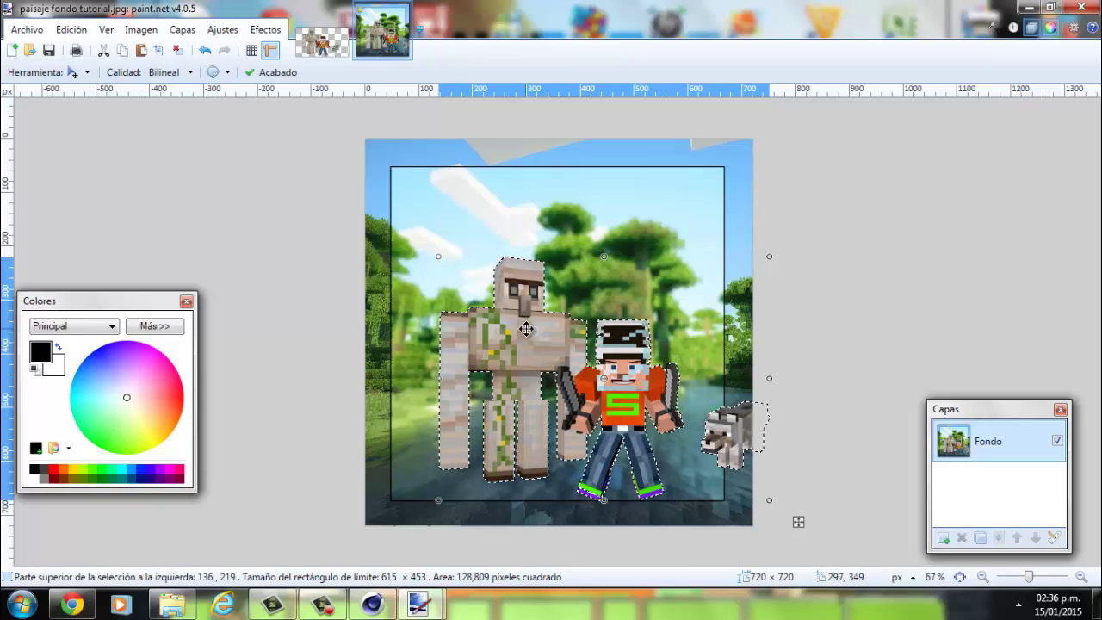
{"action": "left_click_drag", "start_coordinate": [523, 350], "coordinate": [486, 293]}
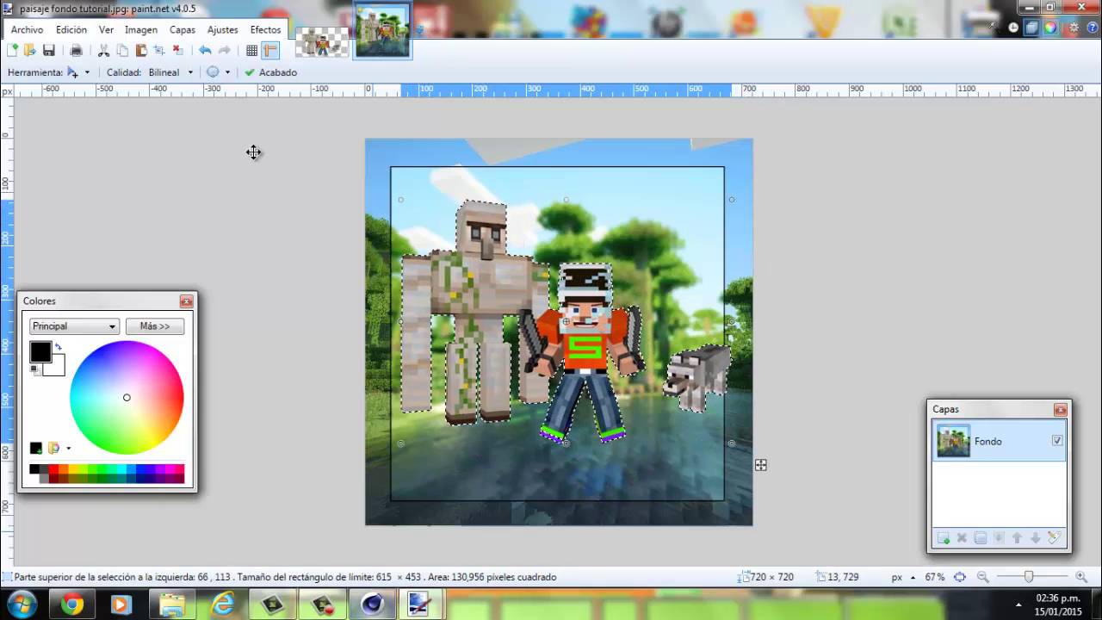
{"action": "left_click", "coordinate": [204, 51]}
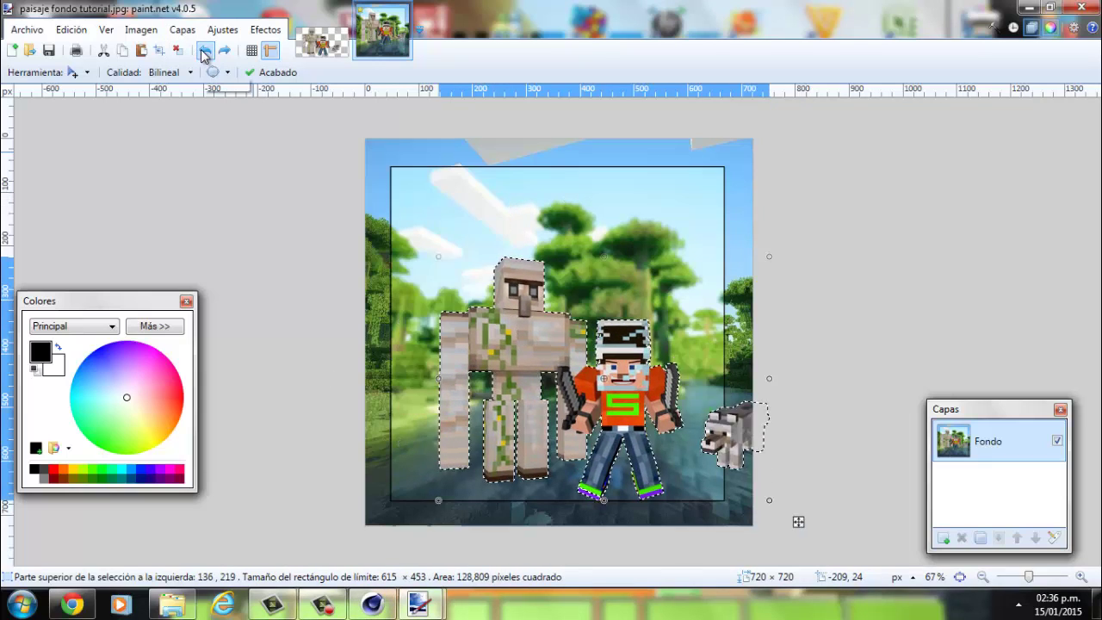
{"action": "left_click", "coordinate": [204, 51]}
{"action": "left_click", "coordinate": [204, 51]}
{"action": "left_click", "coordinate": [204, 50]}
{"action": "left_click", "coordinate": [204, 51]}
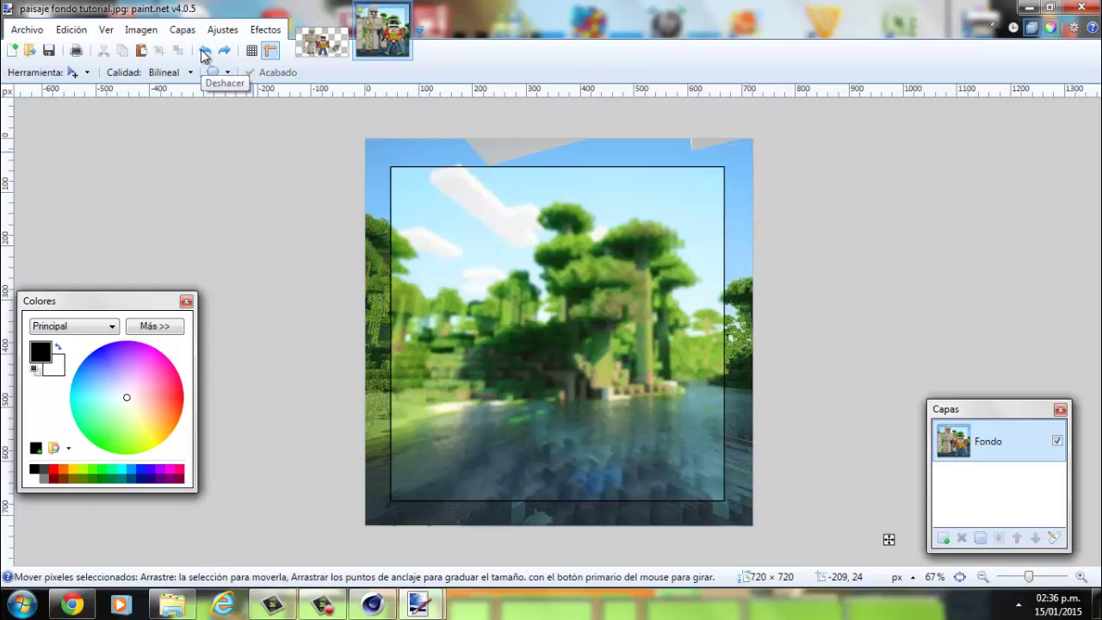
{"action": "left_click", "coordinate": [204, 50]}
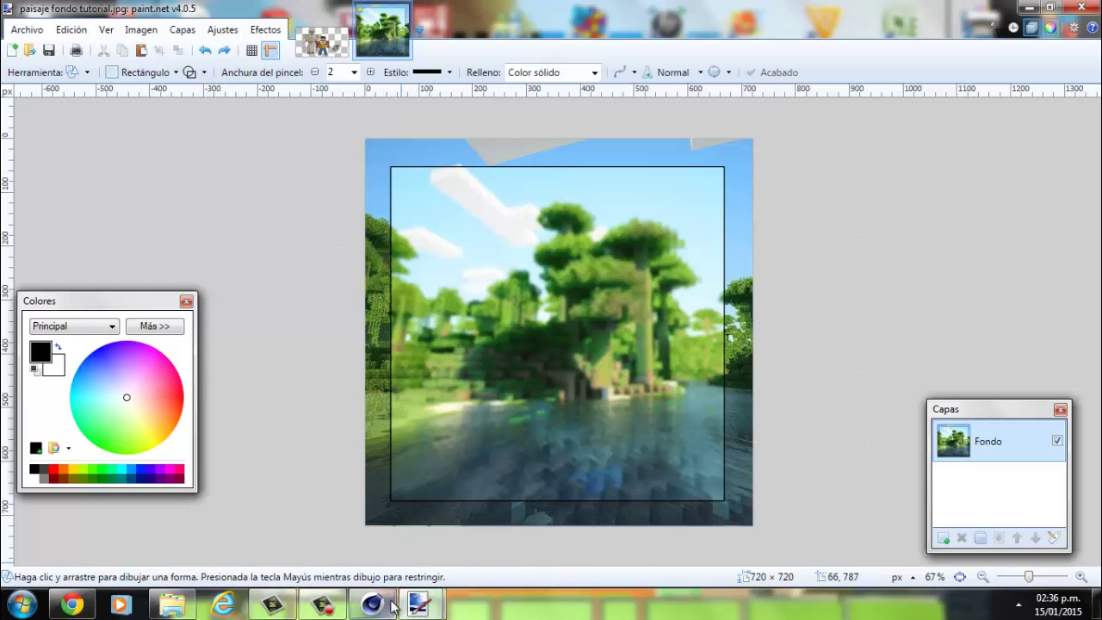
Add a MoText object in Cinema 4D reading 'minecraft'
{"action": "mouse_move", "coordinate": [372, 604]}
{"action": "left_click", "coordinate": [402, 551]}
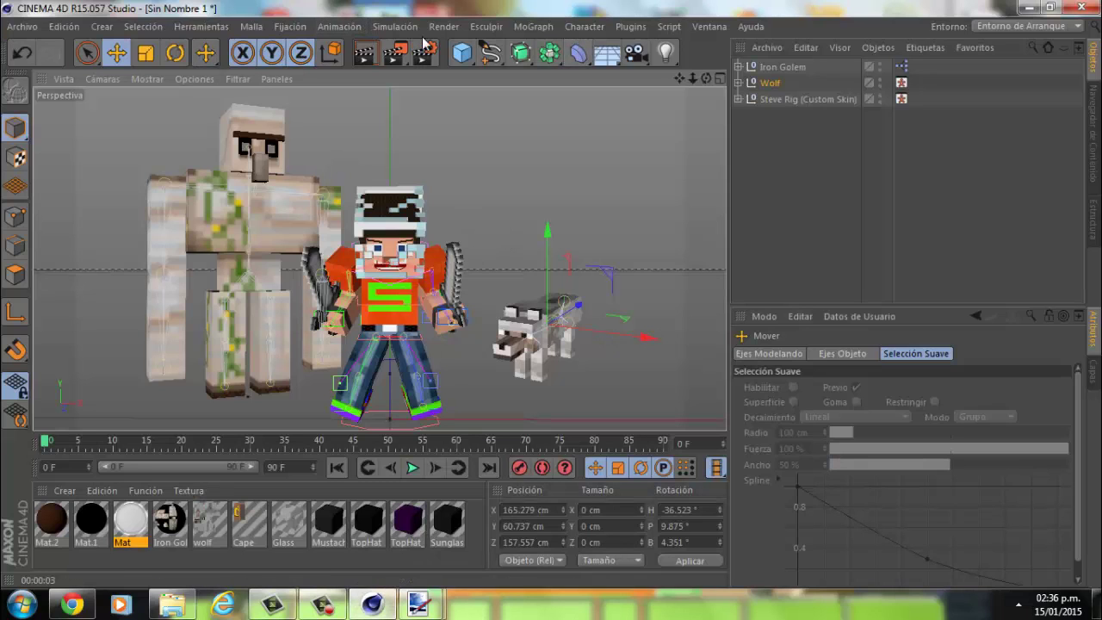
{"action": "left_click", "coordinate": [528, 27]}
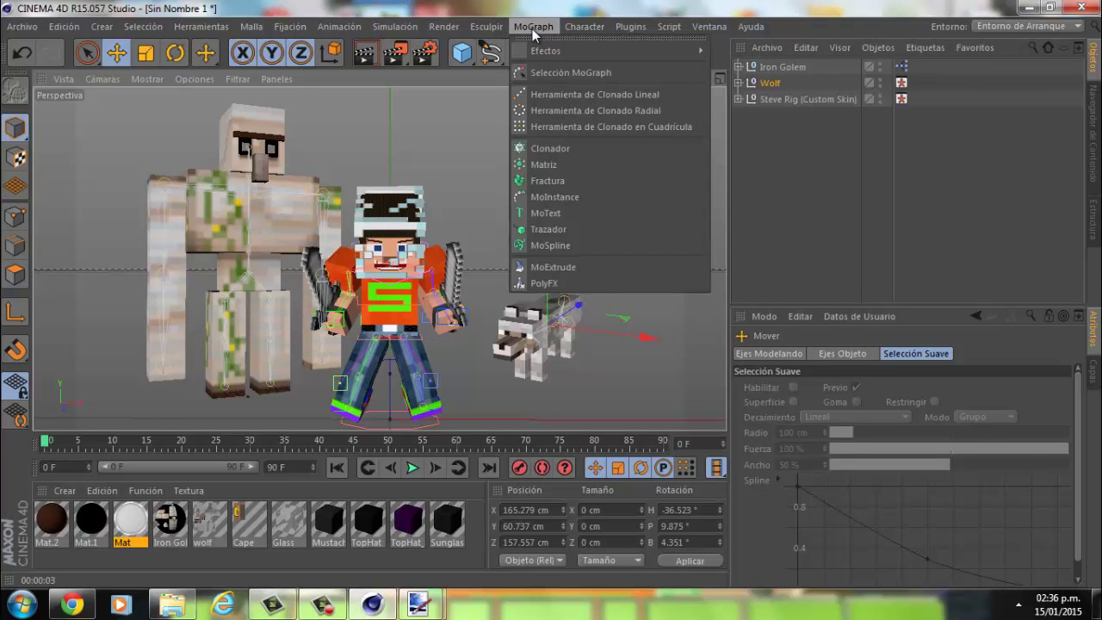
{"action": "left_click", "coordinate": [568, 212]}
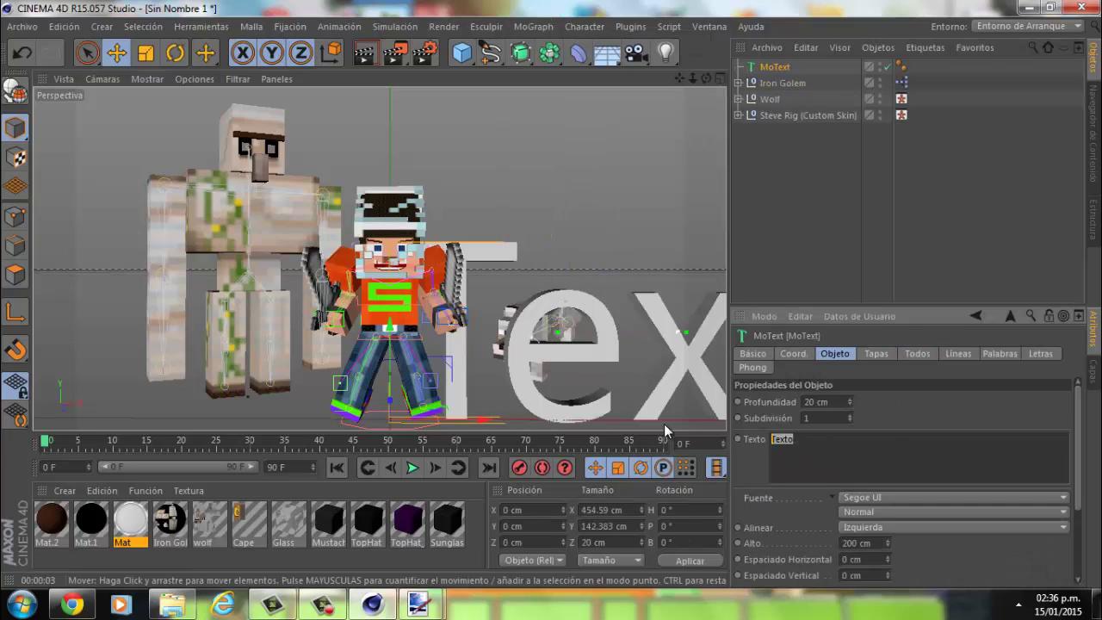
{"action": "type", "text": "minecra"}
{"action": "type", "text": "ft"}
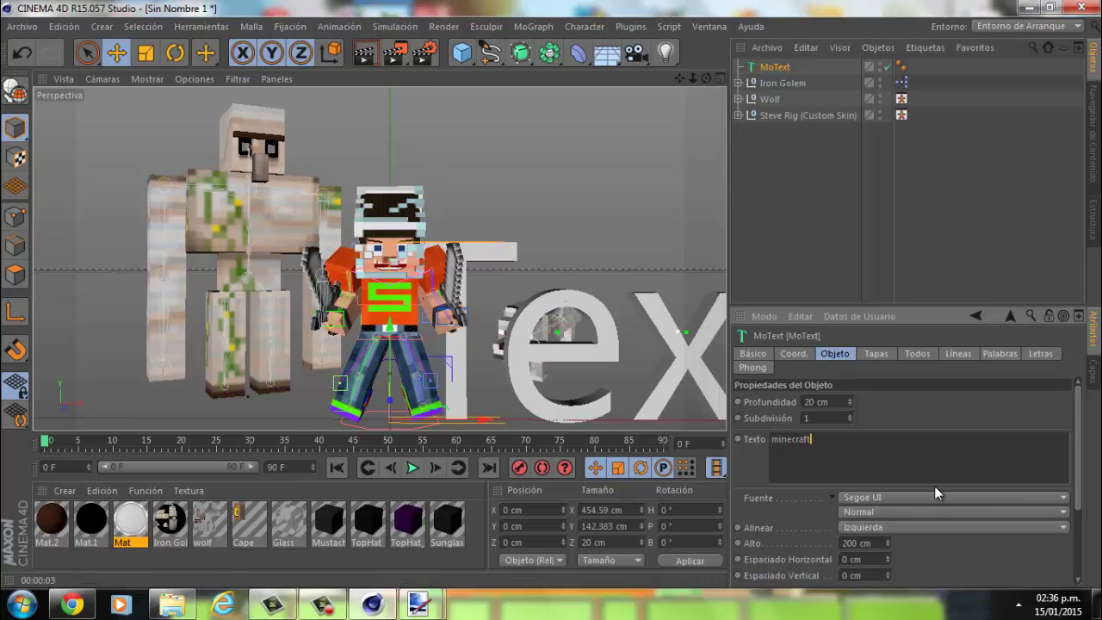
Try Rockwell Extra Bold, then settle on Swis721 Blk BT as the text font
{"action": "left_click", "coordinate": [1061, 499]}
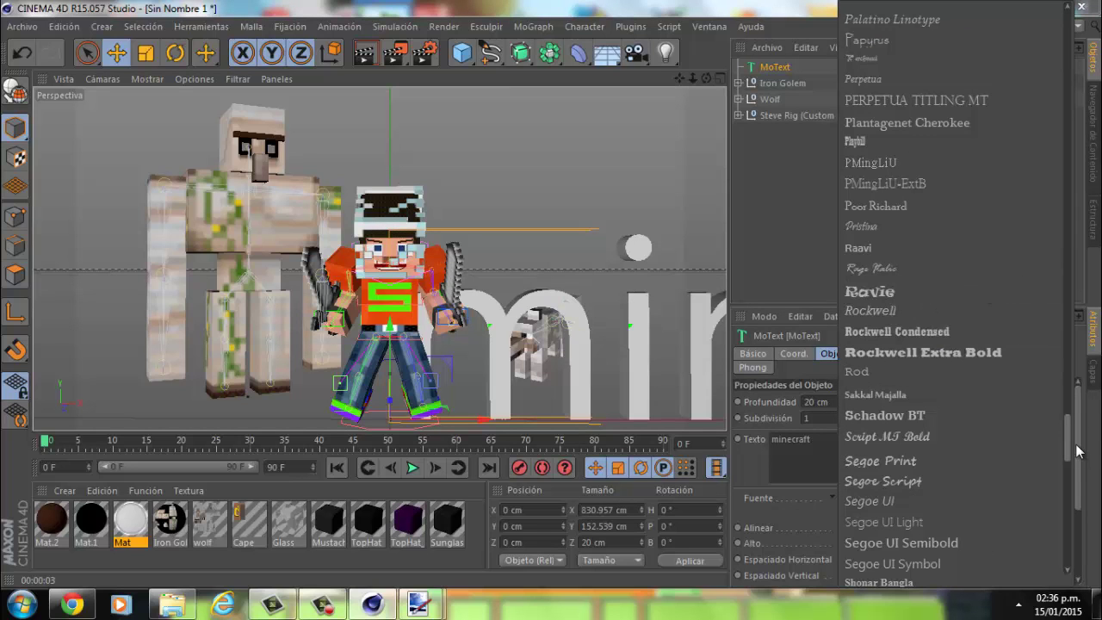
{"action": "left_click_drag", "start_coordinate": [1075, 452], "coordinate": [1076, 464]}
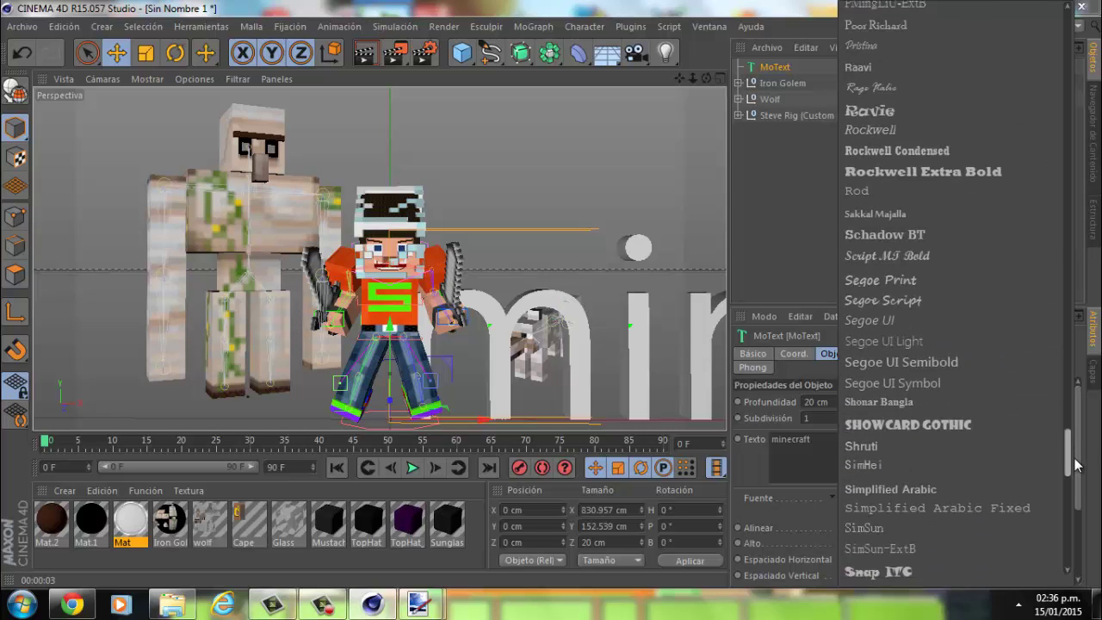
{"action": "scroll", "coordinate": [1076, 464], "scroll_direction": "down", "scroll_amount": 1}
{"action": "mouse_move", "coordinate": [1075, 465]}
{"action": "left_mouse_down"}
{"action": "mouse_move", "coordinate": [1075, 314]}
{"action": "mouse_move", "coordinate": [1062, 442]}
{"action": "left_mouse_up"}
{"action": "scroll", "coordinate": [909, 319], "scroll_direction": "up", "scroll_amount": 2}
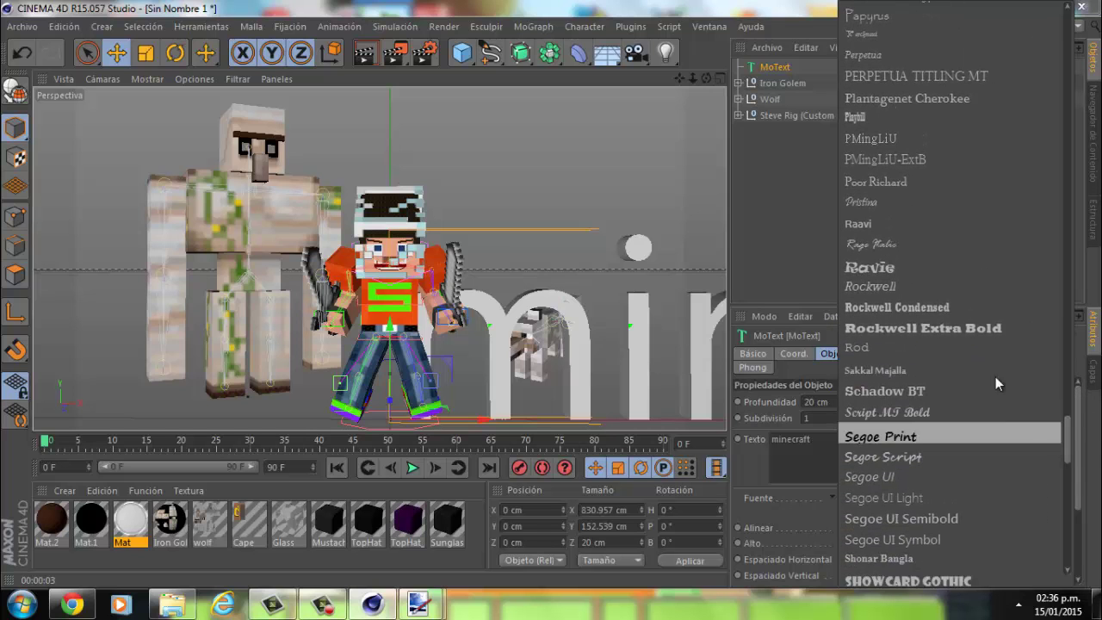
{"action": "left_click", "coordinate": [908, 332]}
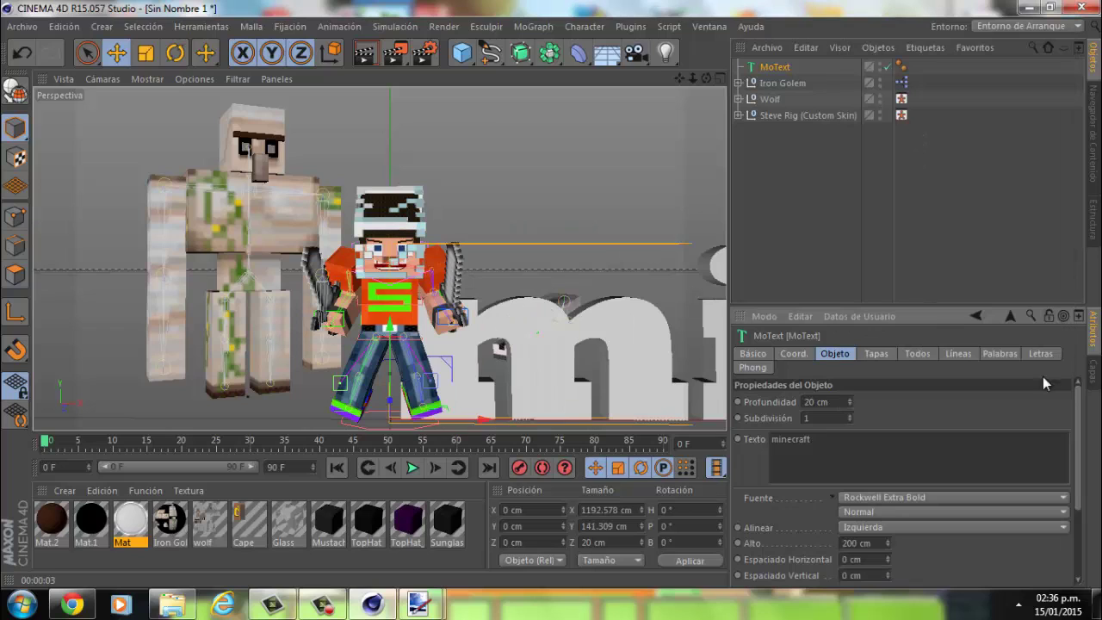
{"action": "left_click", "coordinate": [1062, 498]}
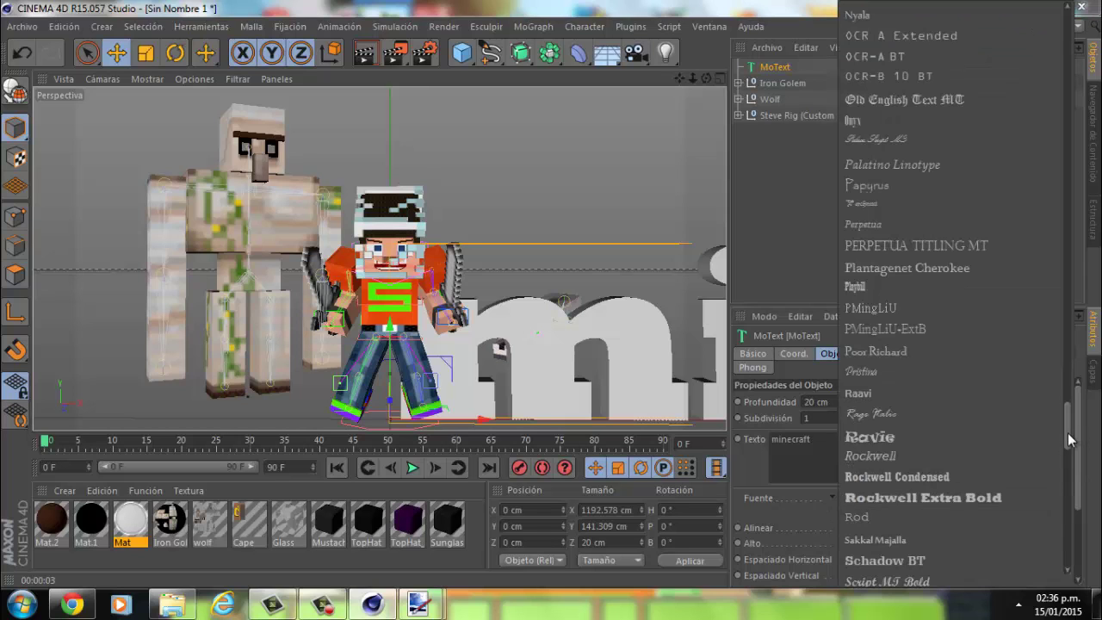
{"action": "left_click_drag", "start_coordinate": [1067, 441], "coordinate": [1067, 484]}
{"action": "left_click", "coordinate": [900, 482]}
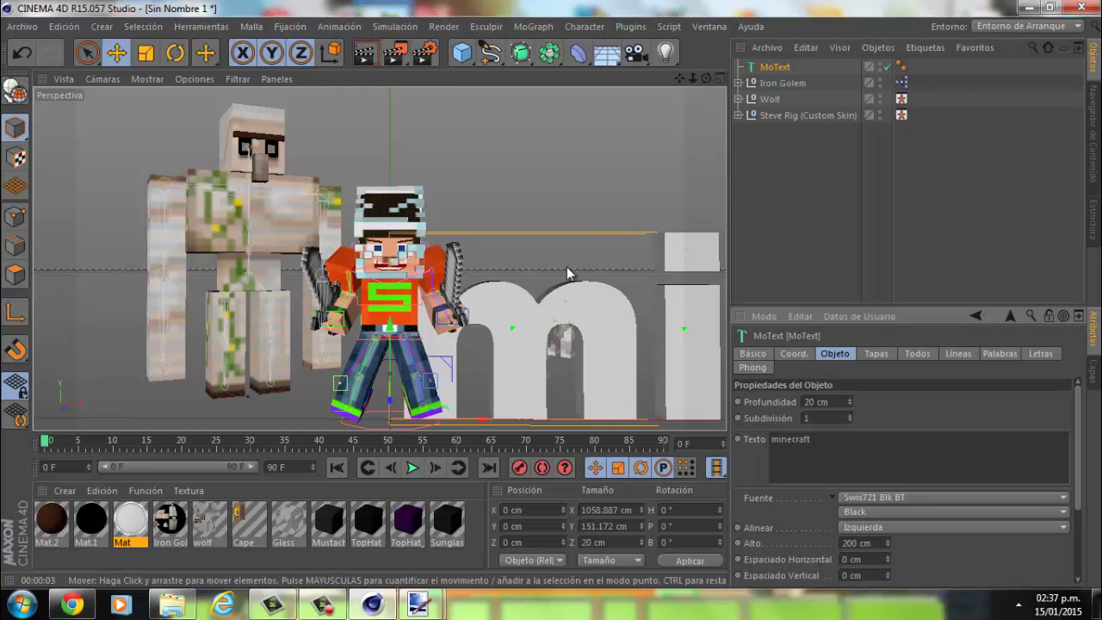
Shift the text left, adjust its depth and height, and scale it to about 40 percent
{"action": "left_click_drag", "start_coordinate": [513, 420], "coordinate": [117, 419]}
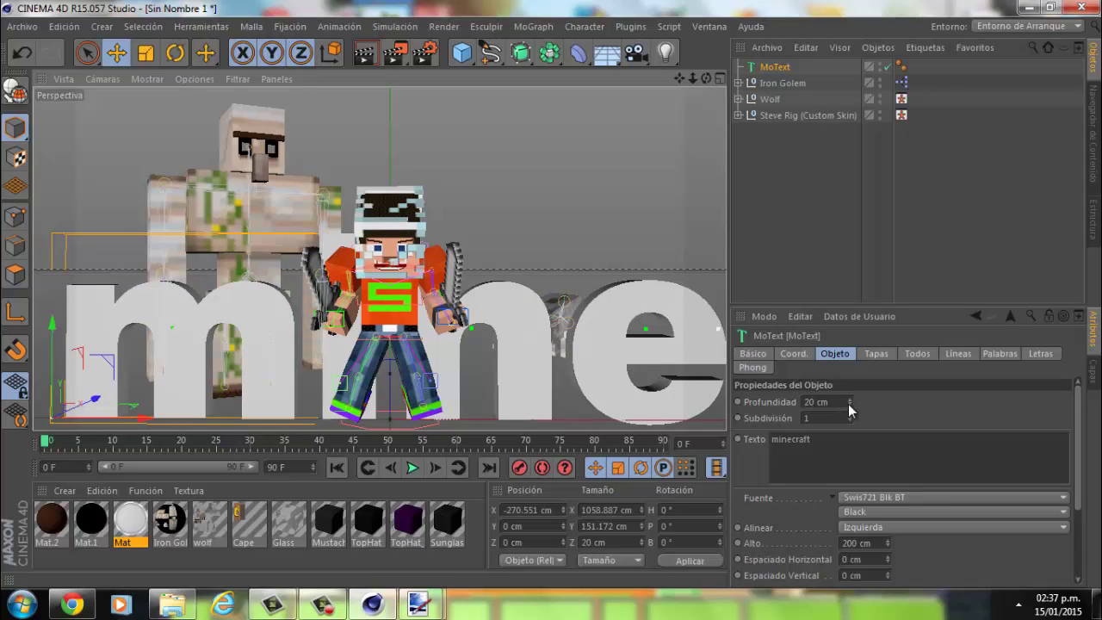
{"action": "left_click_drag", "start_coordinate": [848, 404], "coordinate": [847, 402]}
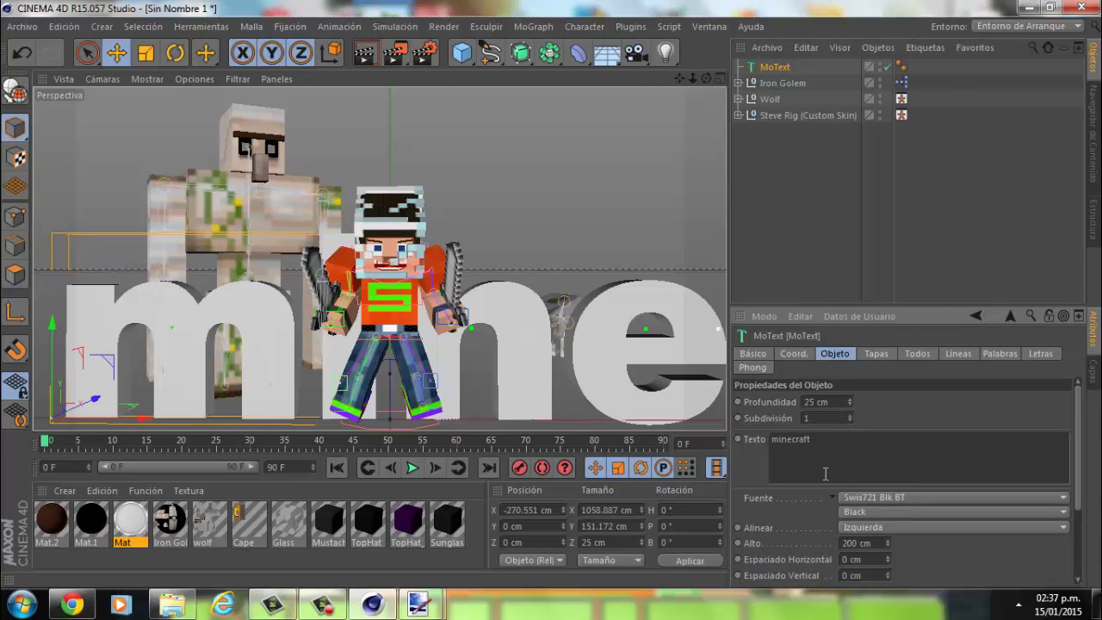
{"action": "left_click_drag", "start_coordinate": [887, 544], "coordinate": [887, 555]}
{"action": "left_click", "coordinate": [146, 52]}
{"action": "mouse_move", "coordinate": [52, 323]}
{"action": "left_mouse_down"}
{"action": "mouse_move", "coordinate": [117, 386]}
{"action": "mouse_move", "coordinate": [103, 380]}
{"action": "left_mouse_up"}
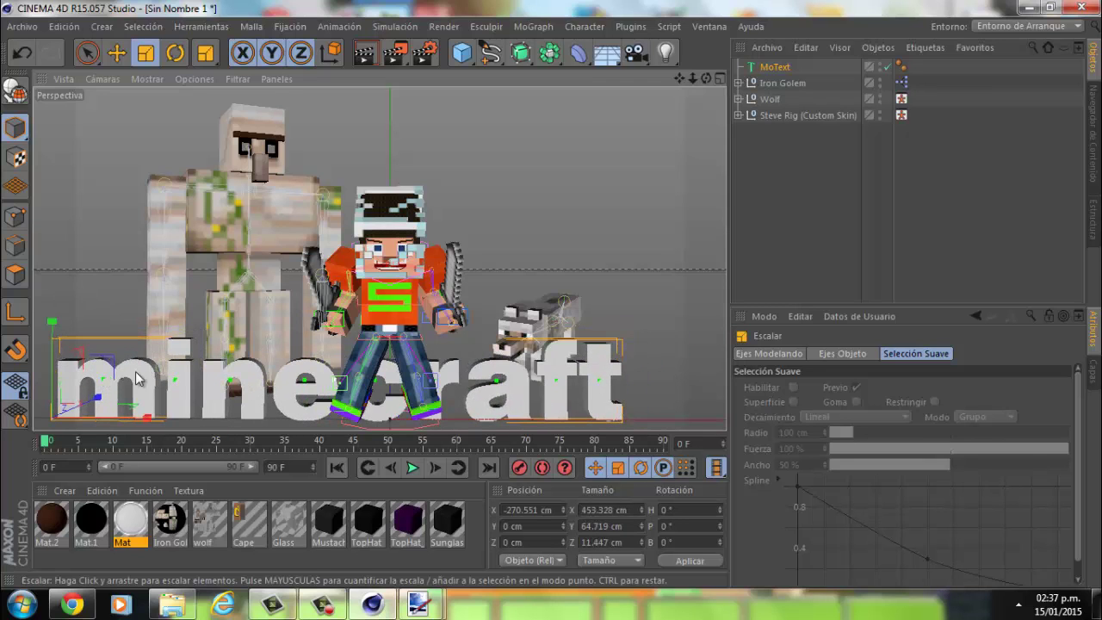
Raise the minecraft text slightly and bring it forward toward the camera
{"action": "left_click", "coordinate": [116, 52]}
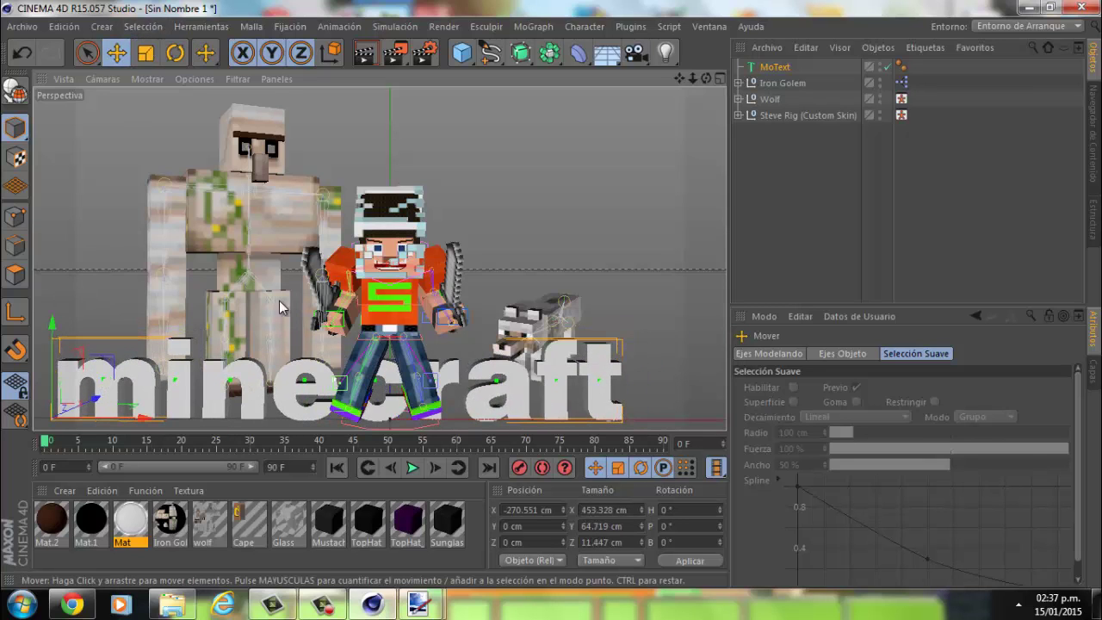
{"action": "mouse_move", "coordinate": [72, 320]}
{"action": "left_mouse_down"}
{"action": "mouse_move", "coordinate": [160, 398]}
{"action": "mouse_move", "coordinate": [181, 400]}
{"action": "left_mouse_up"}
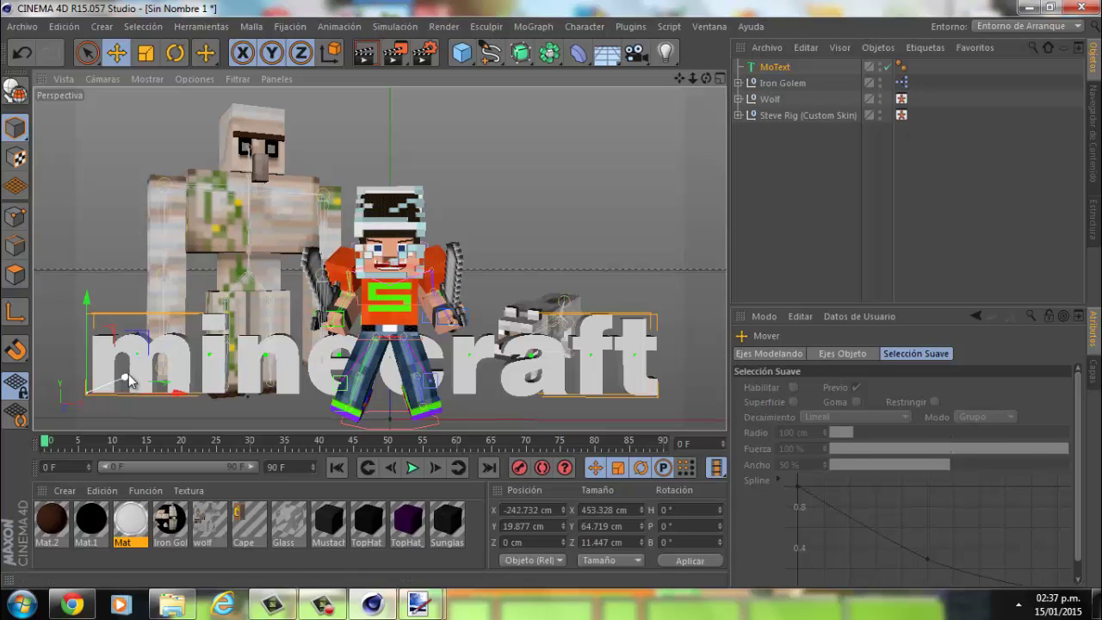
{"action": "left_click_drag", "start_coordinate": [138, 376], "coordinate": [119, 417]}
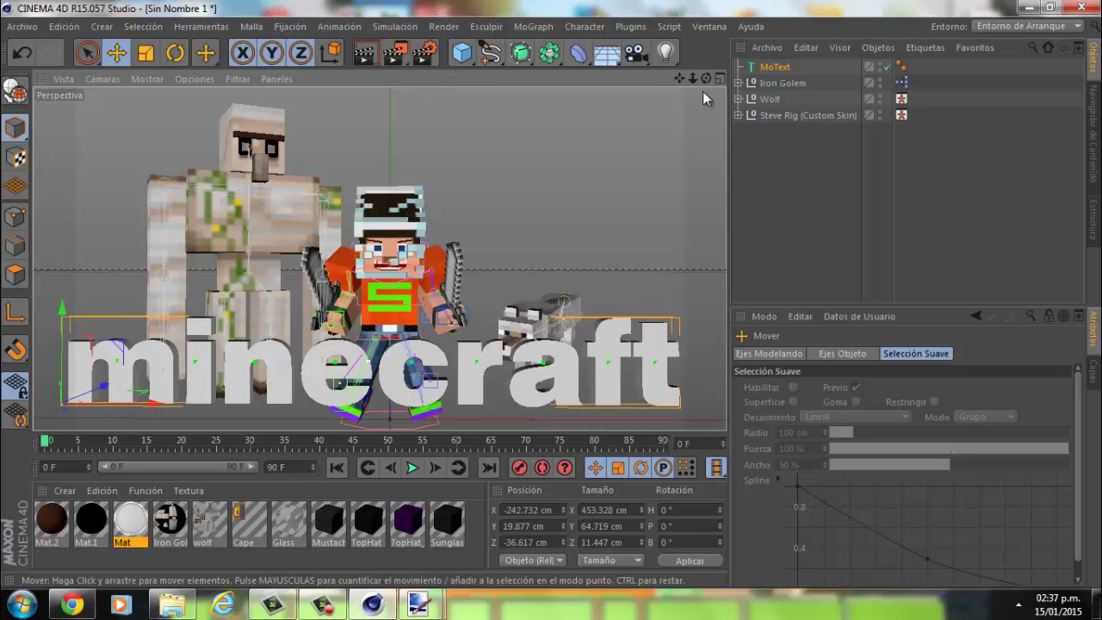
{"action": "scroll", "coordinate": [553, 301], "scroll_direction": "down", "scroll_amount": 2}
{"action": "scroll", "coordinate": [553, 301], "scroll_direction": "down", "scroll_amount": 2}
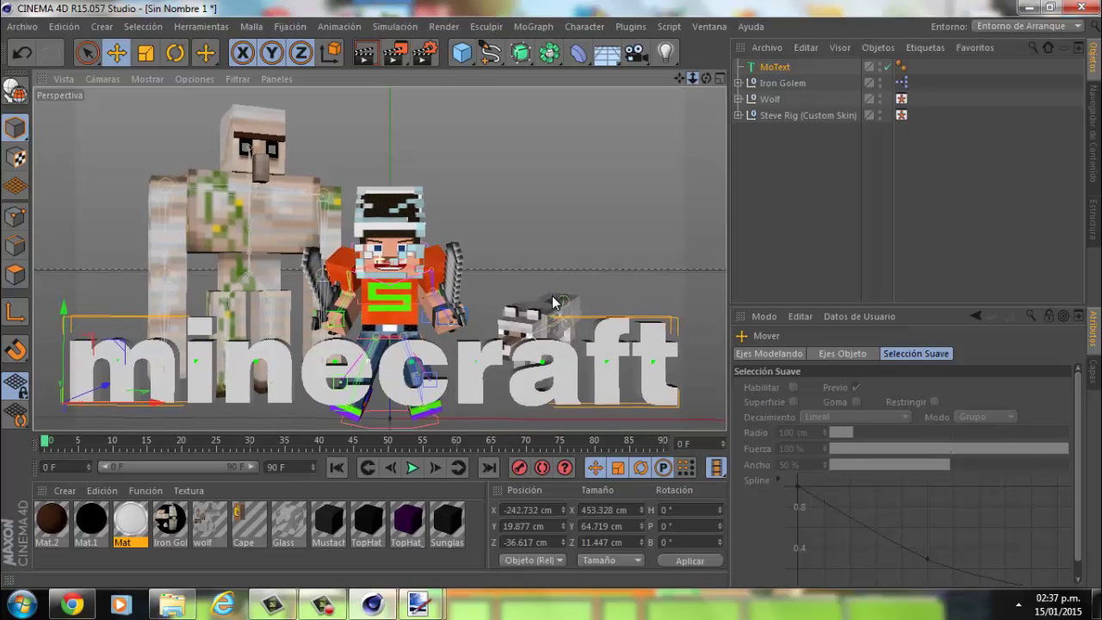
{"action": "scroll", "coordinate": [553, 301], "scroll_direction": "down", "scroll_amount": 2}
{"action": "scroll", "coordinate": [554, 301], "scroll_direction": "down", "scroll_amount": 1}
{"action": "scroll", "coordinate": [619, 276], "scroll_direction": "down", "scroll_amount": 1}
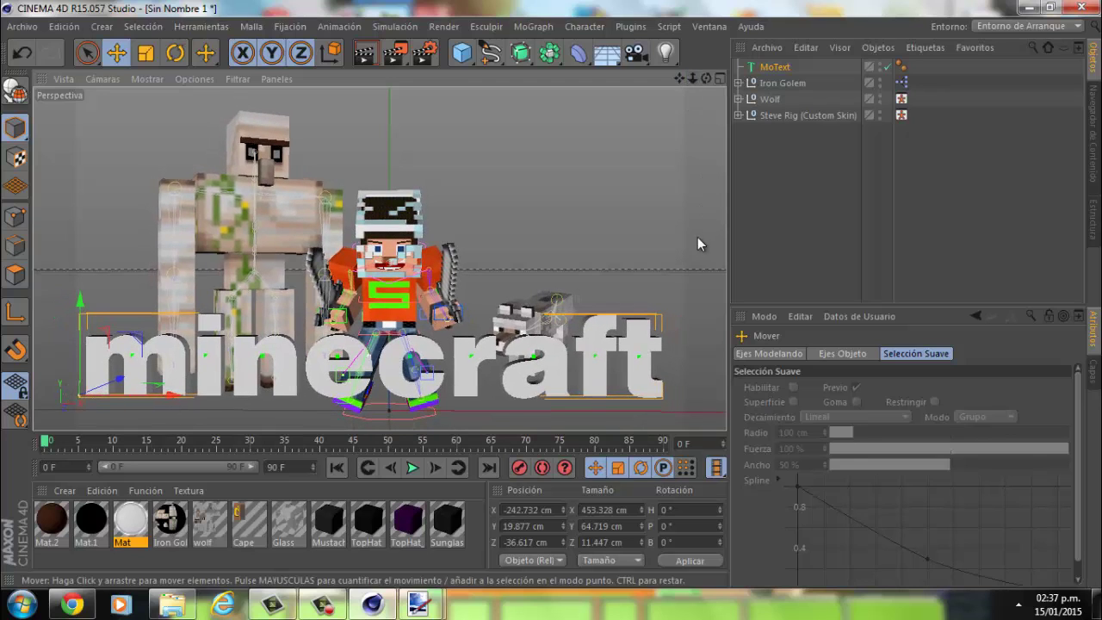
Copy the MoText object and paste a duplicate MoText.1
{"action": "left_click", "coordinate": [785, 67]}
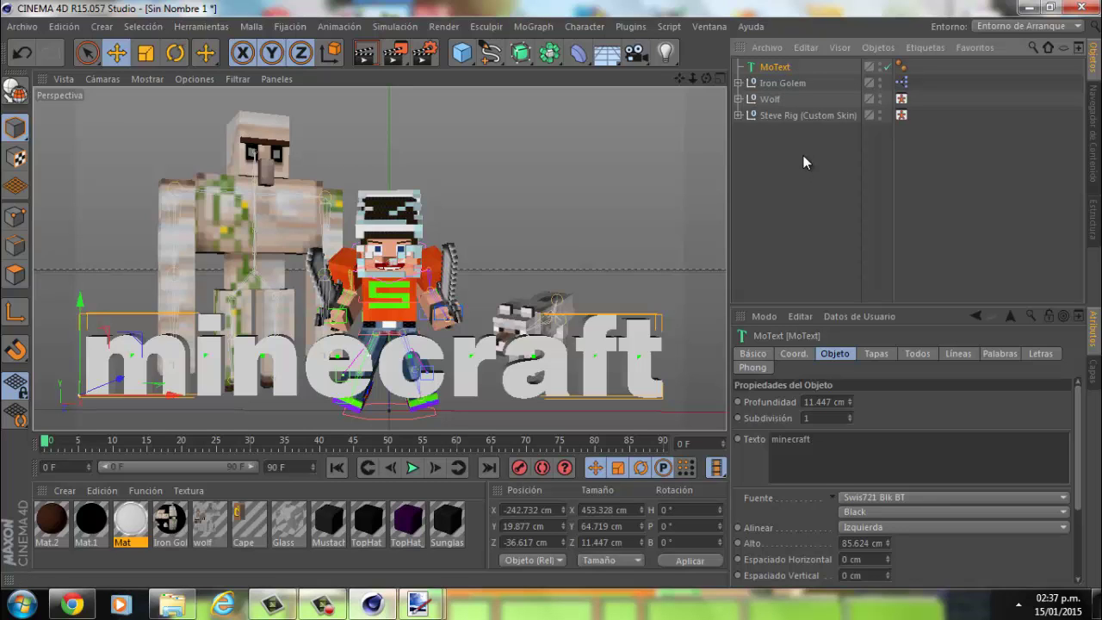
{"action": "key", "text": "ctrl+c"}
{"action": "key", "text": "ctrl+v"}
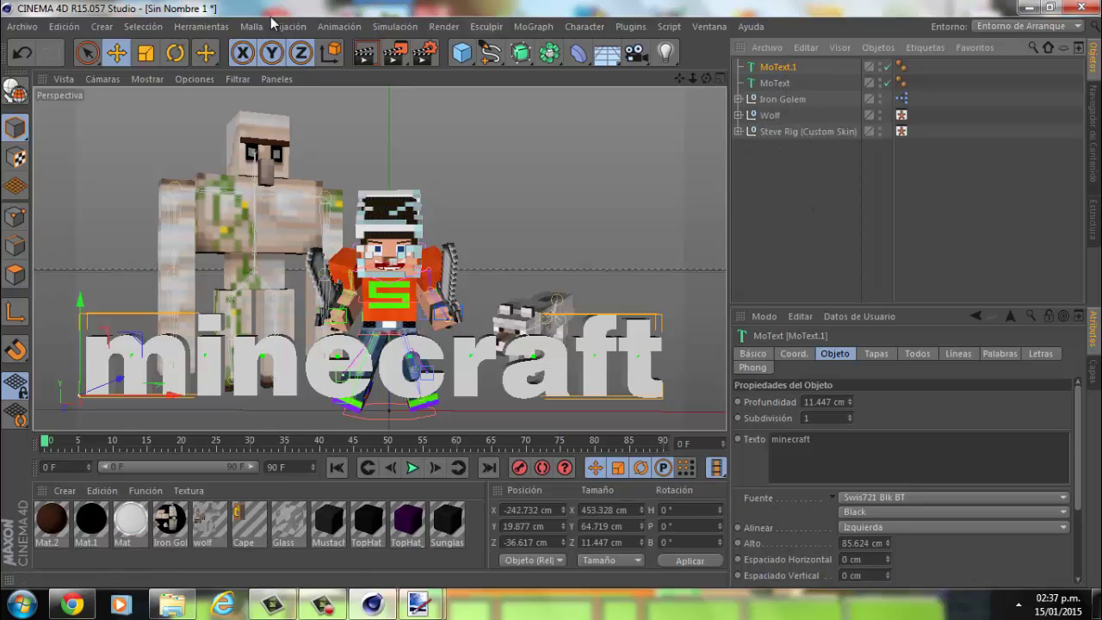
Add a new null object and name it 'texto'
{"action": "left_click", "coordinate": [102, 25]}
{"action": "mouse_move", "coordinate": [109, 51]}
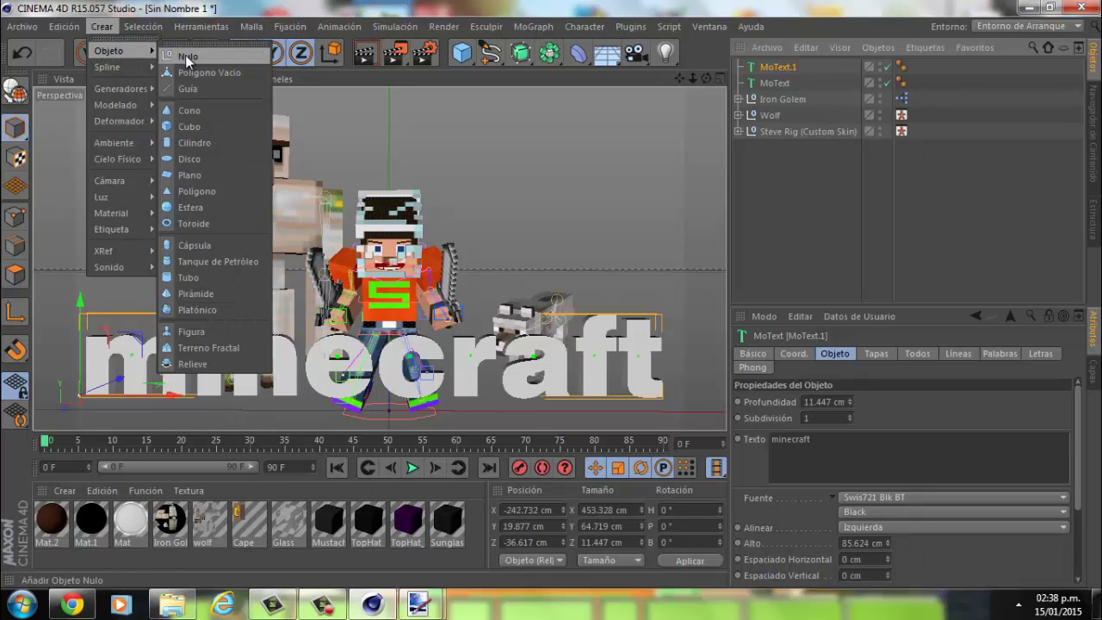
{"action": "left_click", "coordinate": [187, 57]}
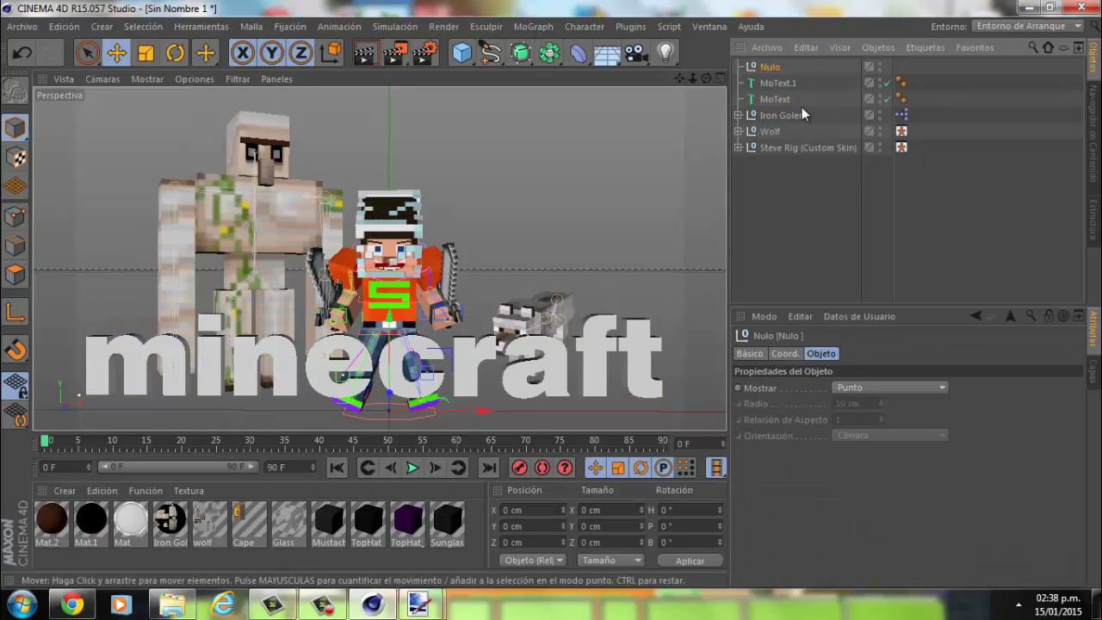
{"action": "double_click", "coordinate": [774, 66]}
{"action": "type", "text": "text"}
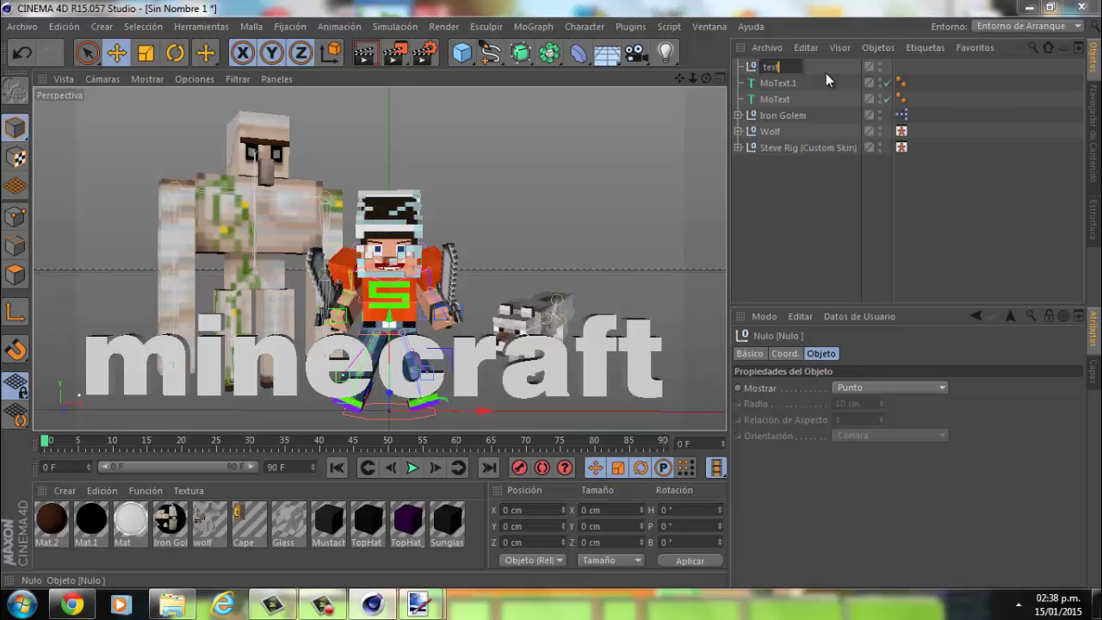
{"action": "type", "text": "o"}
{"action": "key", "text": "Return"}
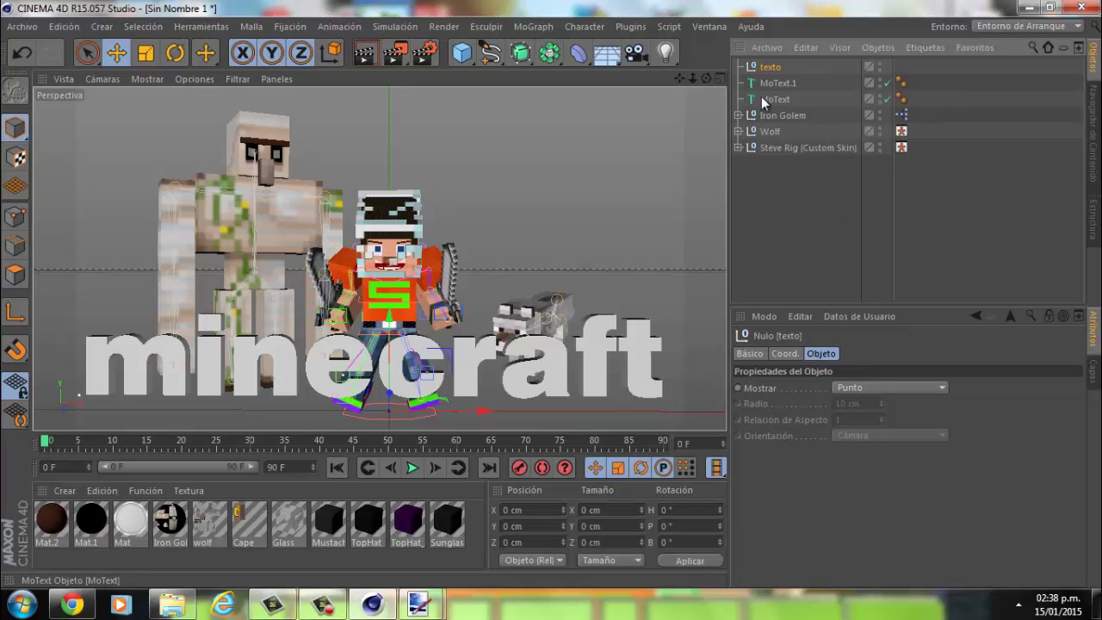
Parent MoText and MoText.1 under the texto null and expand it
{"action": "left_click", "coordinate": [765, 100]}
{"action": "key", "text": "Tab"}
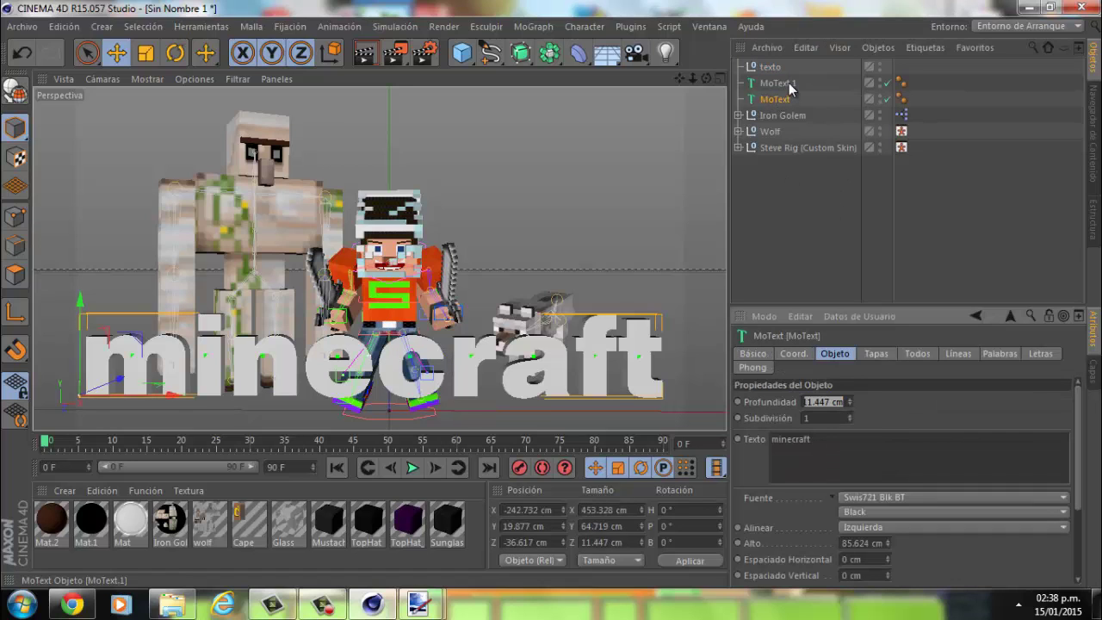
{"action": "left_click", "coordinate": [777, 83], "text": "ctrl"}
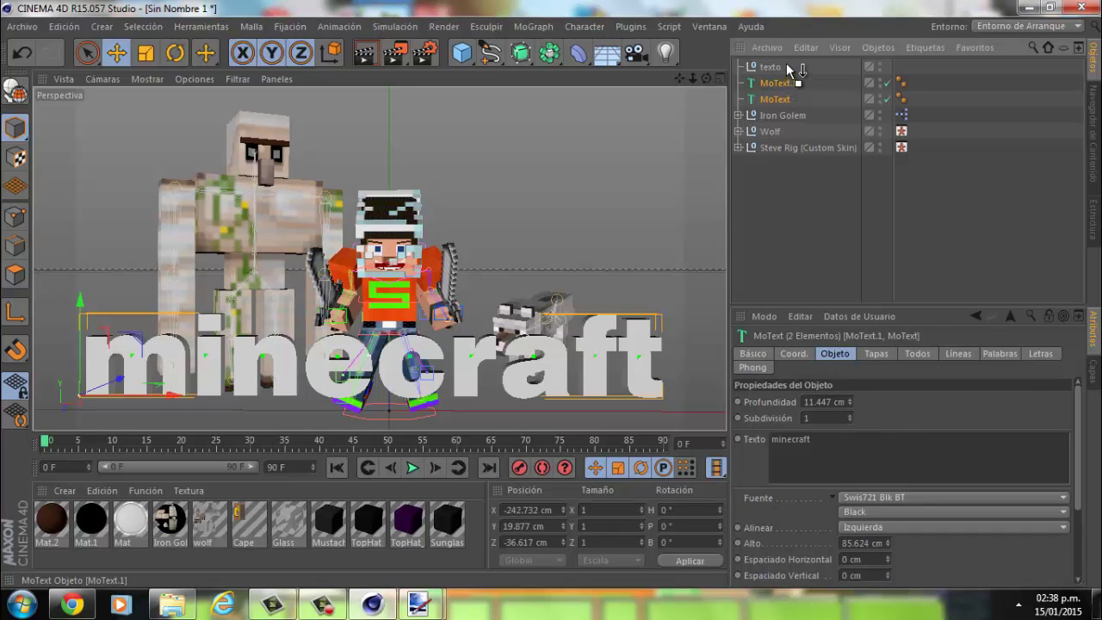
{"action": "left_click_drag", "start_coordinate": [786, 63], "coordinate": [785, 64]}
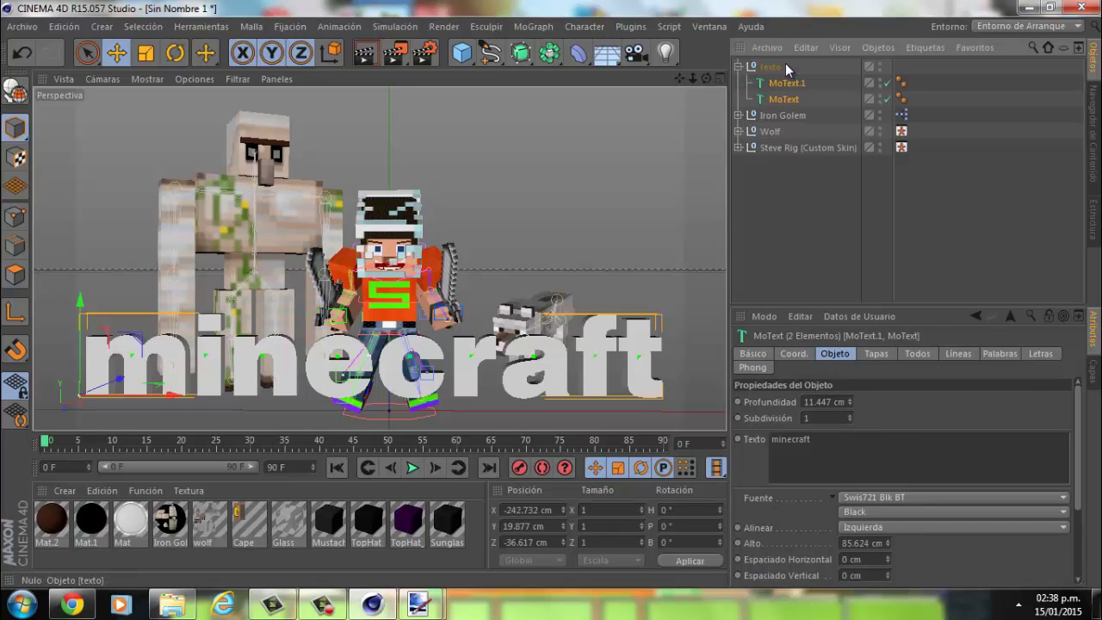
{"action": "left_click", "coordinate": [739, 67]}
{"action": "left_click", "coordinate": [739, 67]}
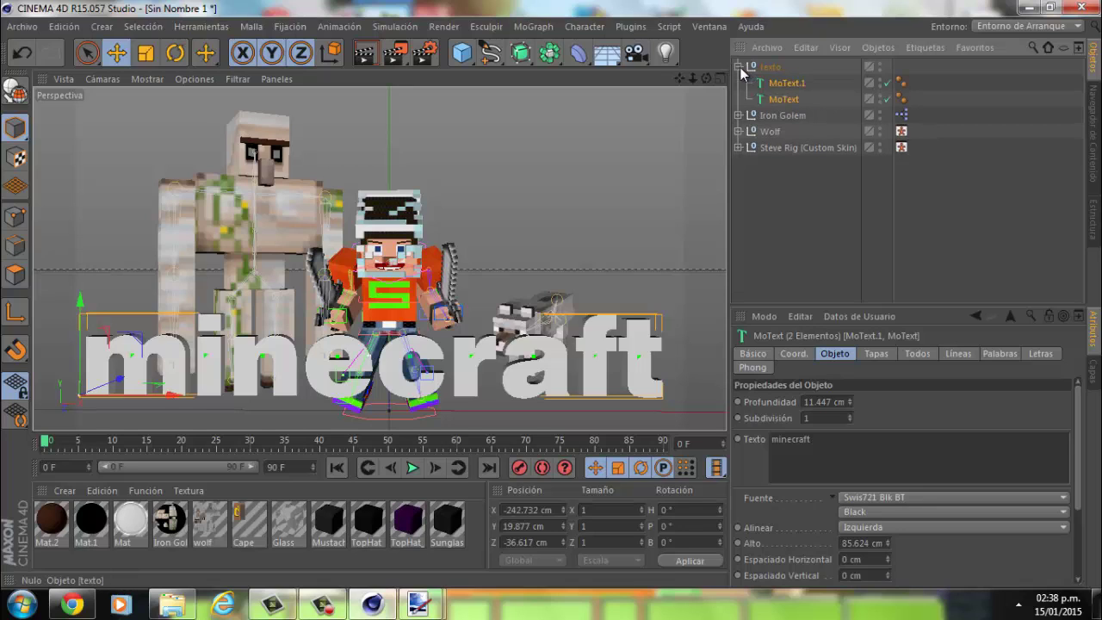
Set both the start and end caps of MoText.1 to Tapa con Canto
{"action": "left_click", "coordinate": [786, 85]}
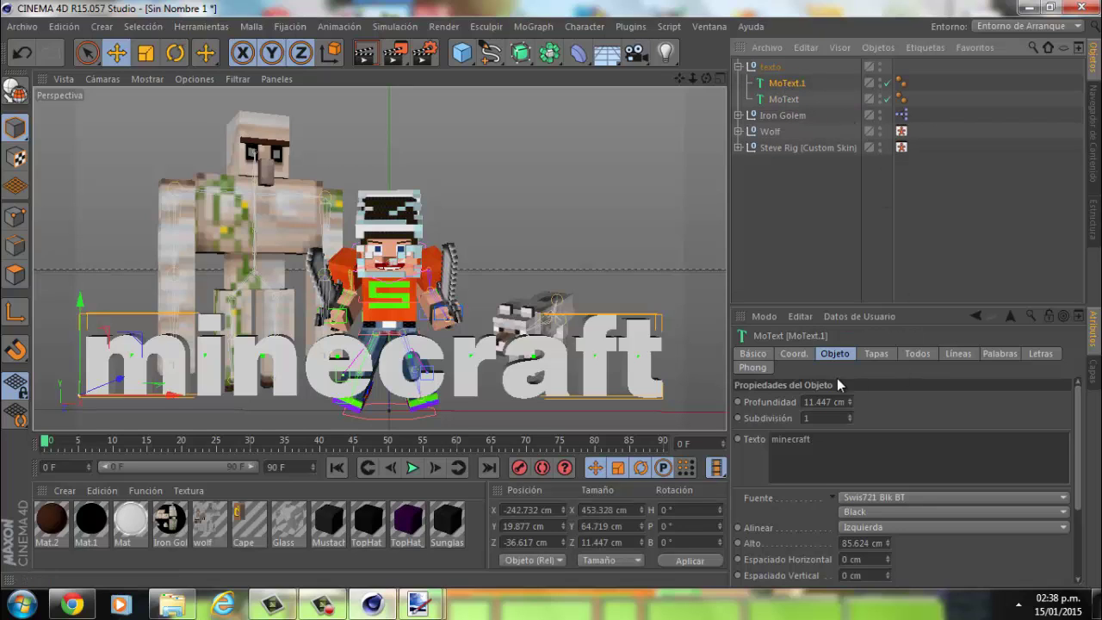
{"action": "left_click", "coordinate": [875, 353]}
{"action": "left_click", "coordinate": [916, 400]}
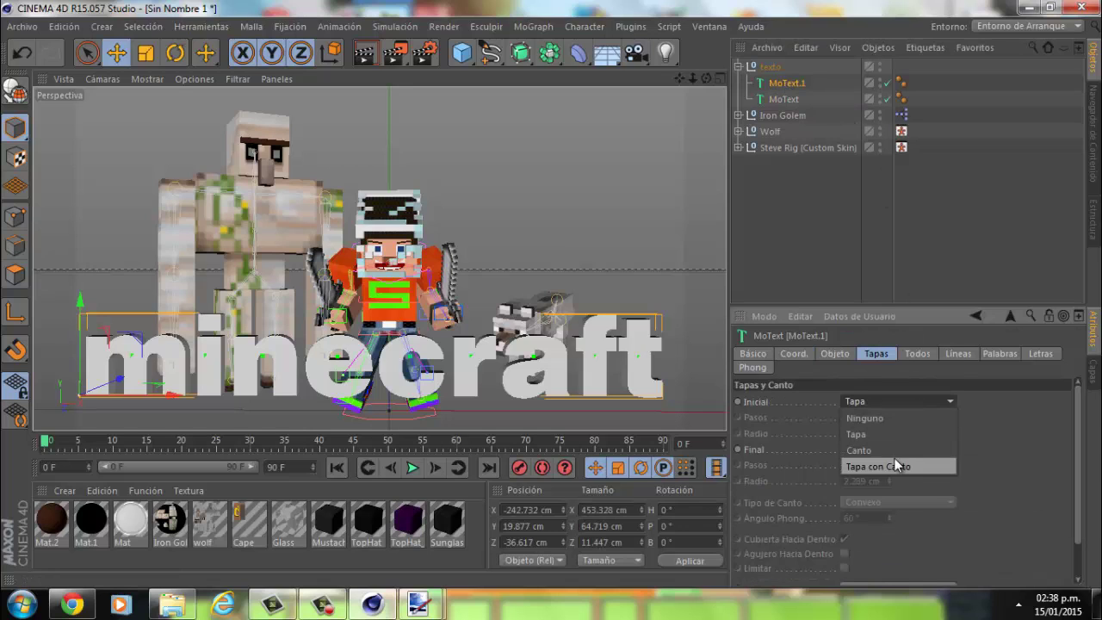
{"action": "left_click", "coordinate": [892, 464]}
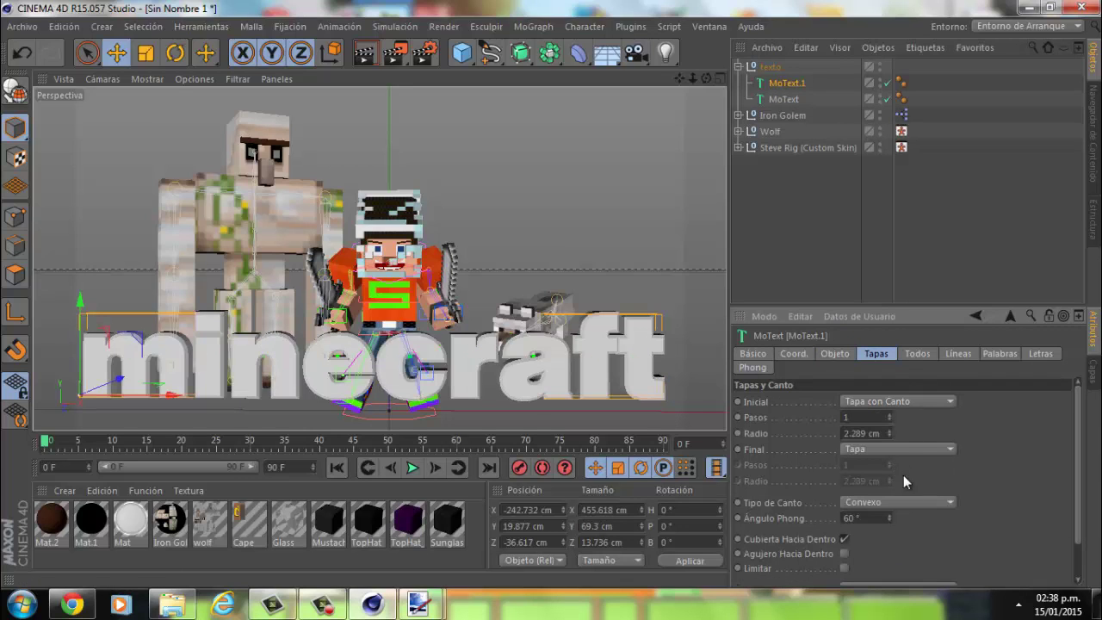
{"action": "left_click", "coordinate": [899, 448]}
{"action": "left_click", "coordinate": [897, 513]}
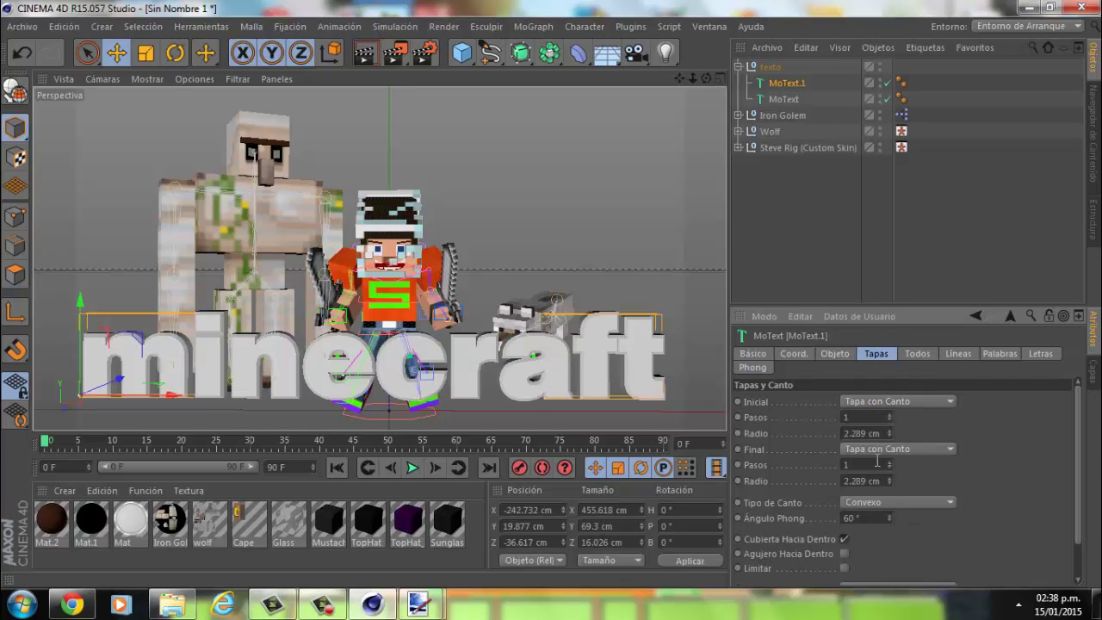
Give the front bevel 3 steps and a 5 cm radius
{"action": "left_click", "coordinate": [868, 416]}
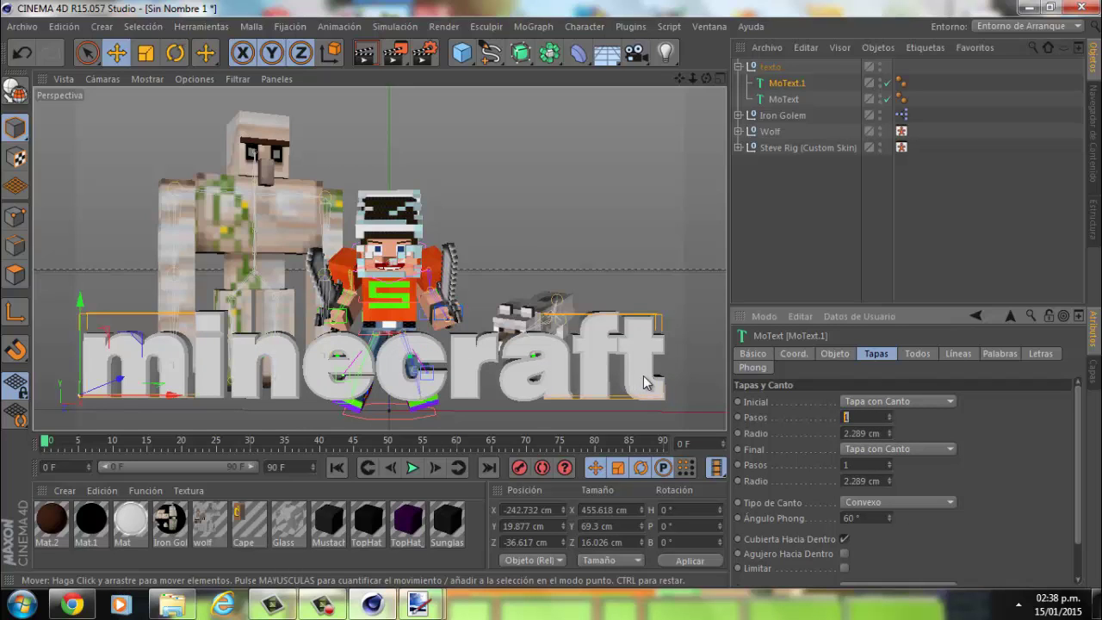
{"action": "type", "text": "3"}
{"action": "key", "text": "Return"}
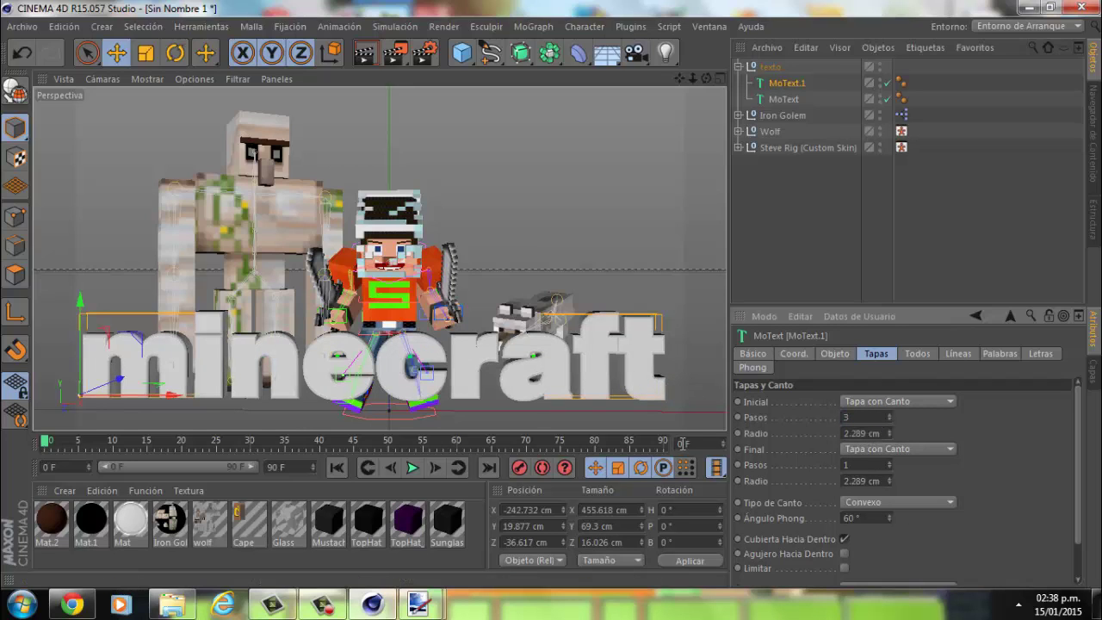
{"action": "left_click", "coordinate": [865, 432]}
{"action": "type", "text": "5"}
{"action": "key", "text": "Return"}
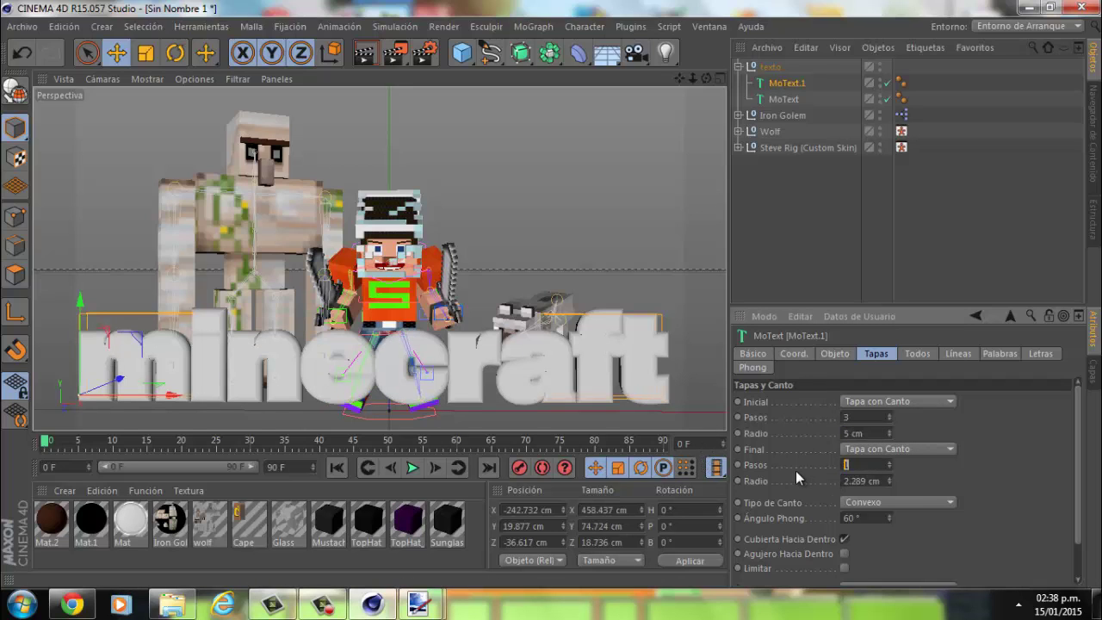
Give the back bevel 3 steps and a 5 cm radius
{"action": "type", "text": "3"}
{"action": "double_click", "coordinate": [875, 481]}
{"action": "type", "text": "500"}
{"action": "key", "text": "Return"}
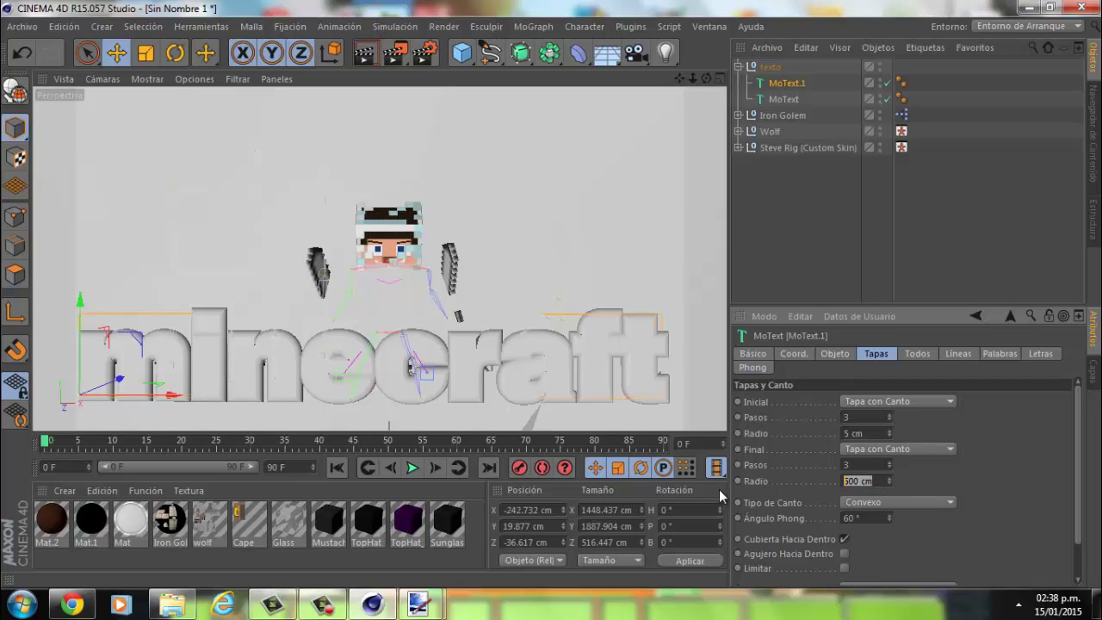
{"action": "type", "text": "5"}
{"action": "key", "text": "Return"}
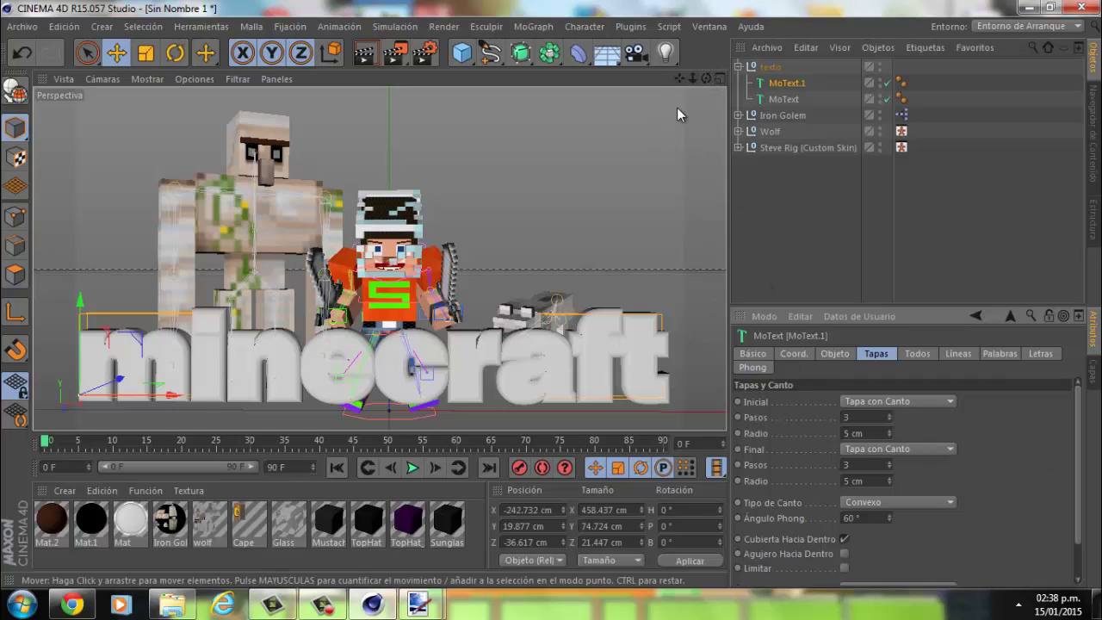
{"action": "mouse_move", "coordinate": [706, 78]}
{"action": "left_mouse_down"}
{"action": "mouse_move", "coordinate": [705, 62]}
{"action": "mouse_move", "coordinate": [552, 308]}
{"action": "left_mouse_up"}
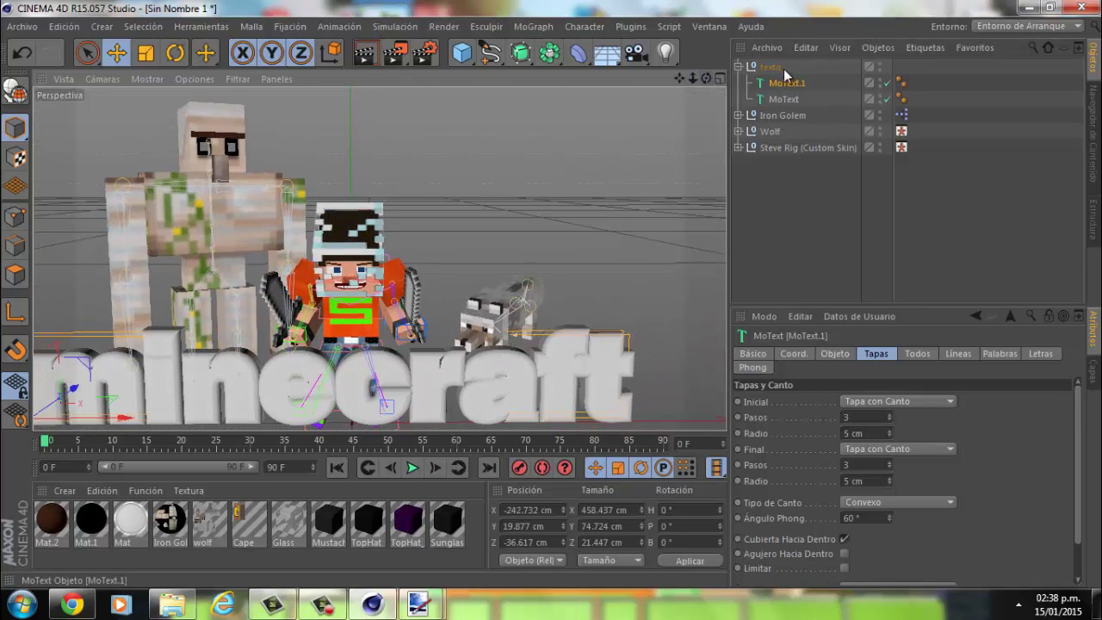
Move the texto group forward along Z toward the camera, to about -33 cm
{"action": "left_click", "coordinate": [779, 67]}
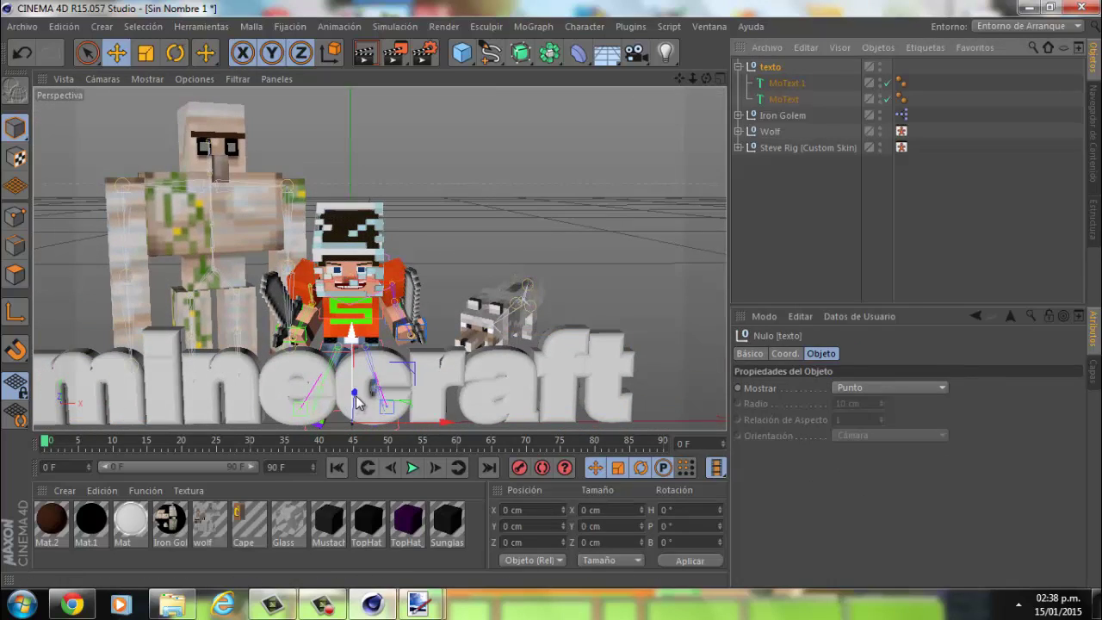
{"action": "left_click_drag", "start_coordinate": [357, 392], "coordinate": [528, 234]}
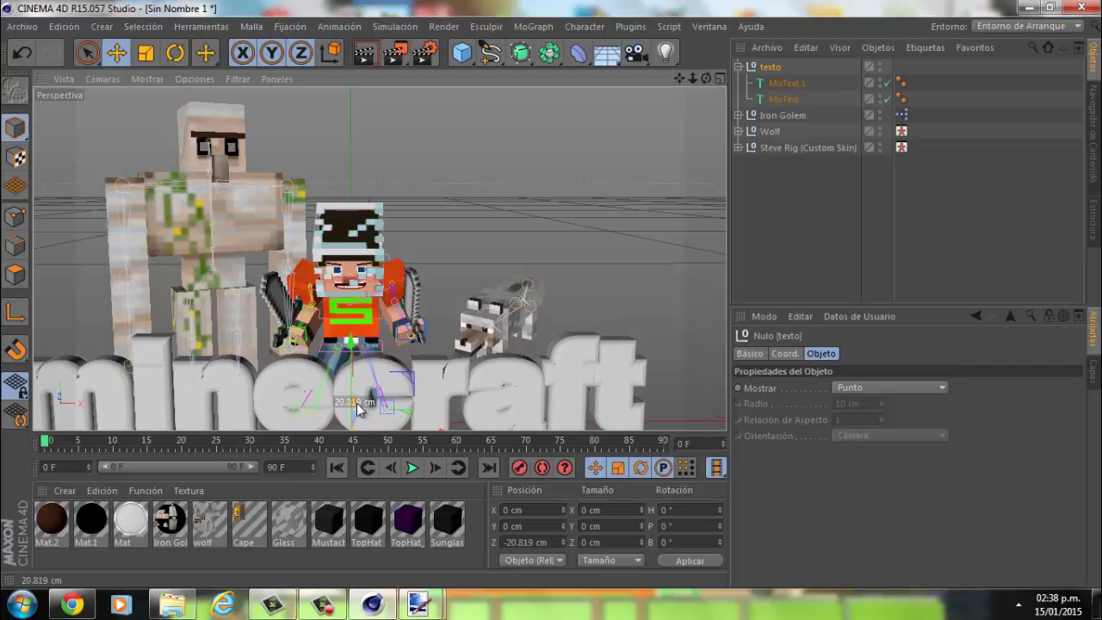
{"action": "mouse_move", "coordinate": [704, 79]}
{"action": "left_mouse_down"}
{"action": "mouse_move", "coordinate": [551, 294]}
{"action": "mouse_move", "coordinate": [695, 91]}
{"action": "left_mouse_up"}
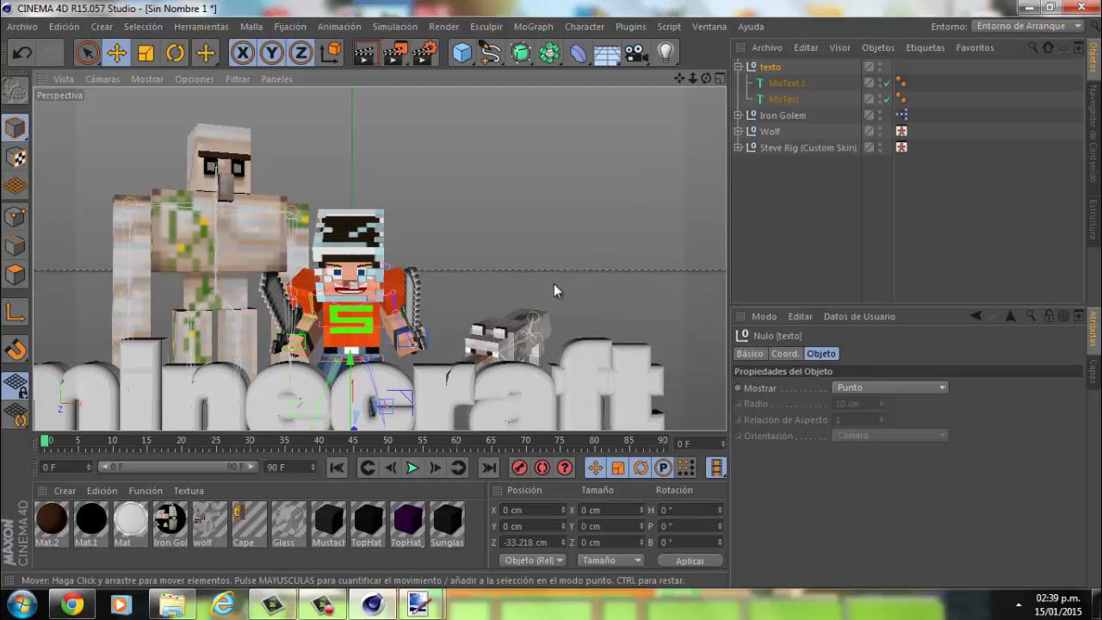
Raise the Wolf to about Y 119 cm and reframe the view around the characters
{"action": "left_click", "coordinate": [506, 346]}
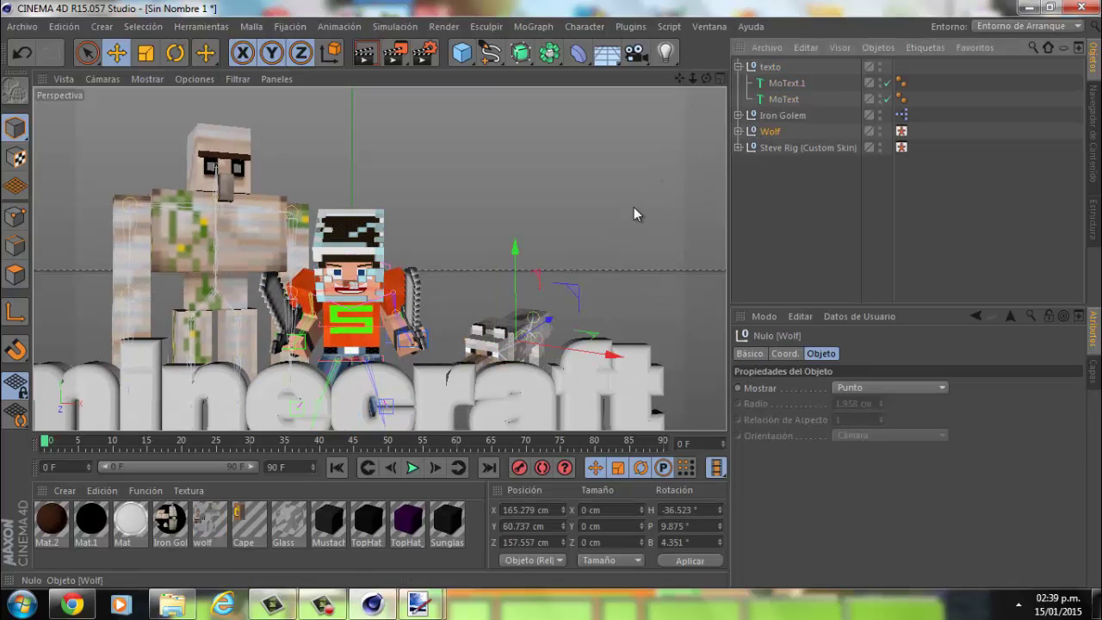
{"action": "left_click_drag", "start_coordinate": [516, 251], "coordinate": [527, 207]}
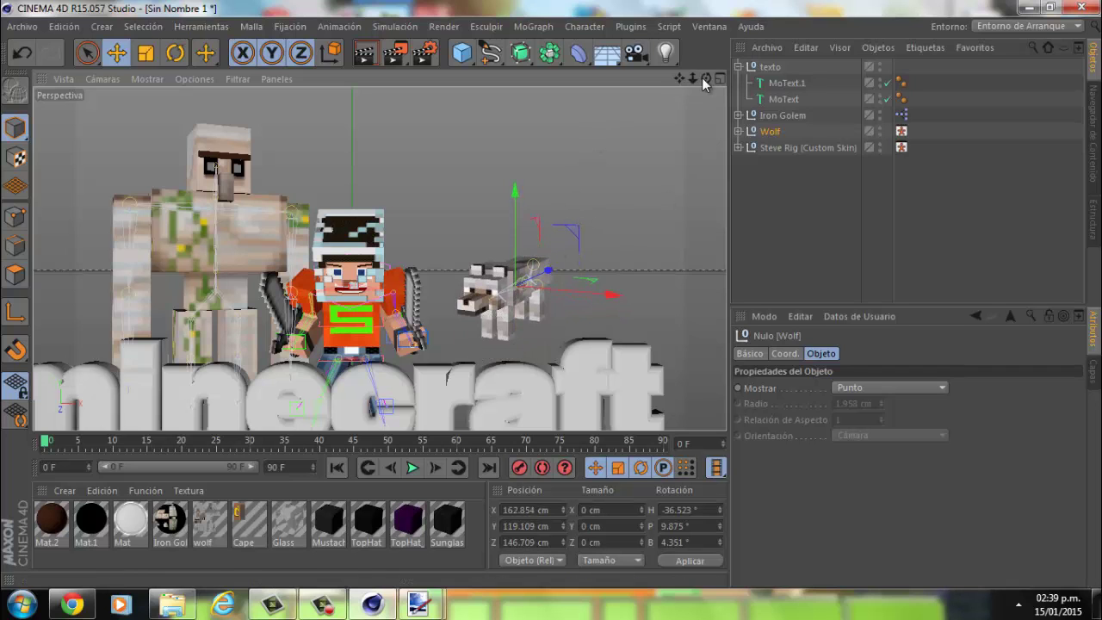
{"action": "left_click_drag", "start_coordinate": [705, 78], "coordinate": [553, 301]}
{"action": "left_click_drag", "start_coordinate": [686, 76], "coordinate": [552, 299]}
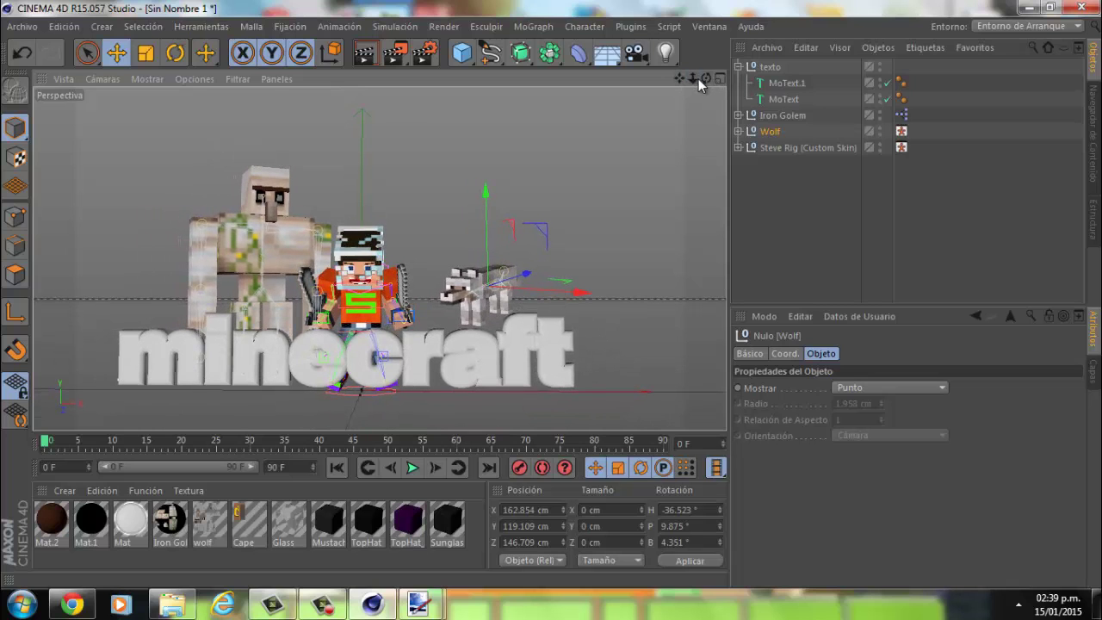
{"action": "left_click_drag", "start_coordinate": [700, 81], "coordinate": [560, 295]}
{"action": "left_click_drag", "start_coordinate": [680, 78], "coordinate": [553, 300]}
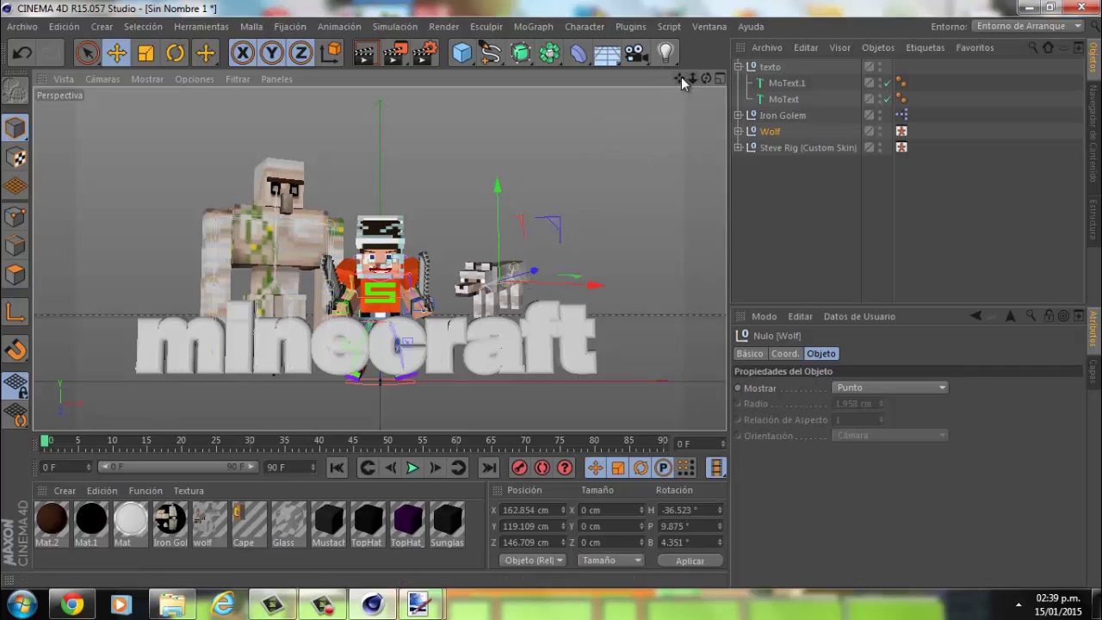
{"action": "left_click", "coordinate": [787, 84]}
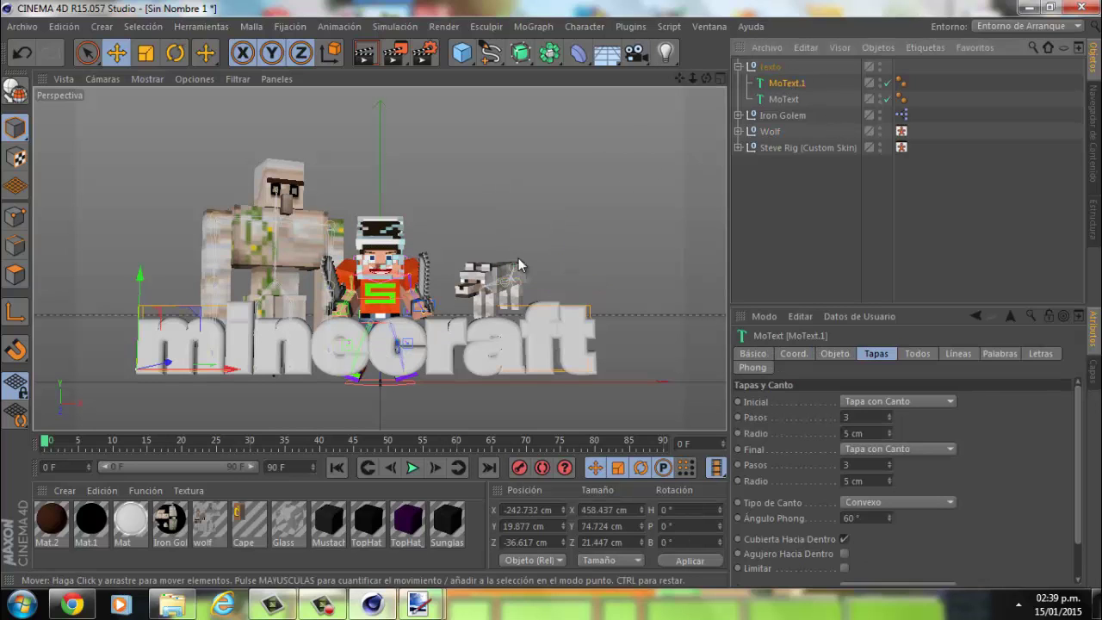
{"action": "mouse_move", "coordinate": [706, 79]}
{"action": "left_mouse_down"}
{"action": "mouse_move", "coordinate": [544, 310]}
{"action": "mouse_move", "coordinate": [335, 220]}
{"action": "mouse_move", "coordinate": [318, 263]}
{"action": "left_mouse_up"}
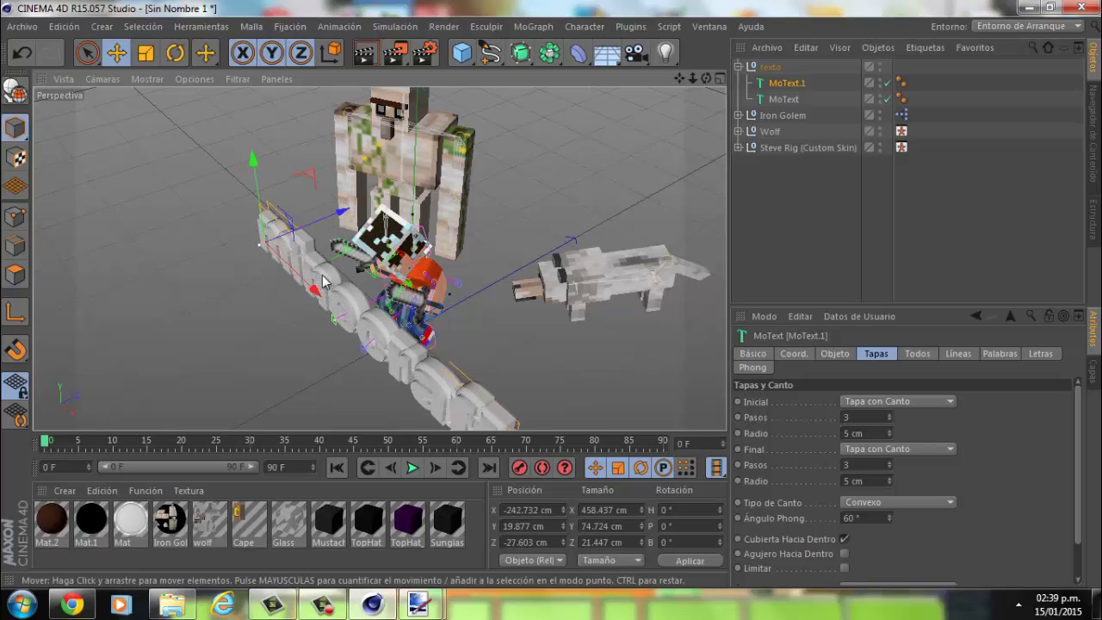
Create material Mat.3 and show its Color channel in the Material Editor
{"action": "left_click", "coordinate": [783, 99]}
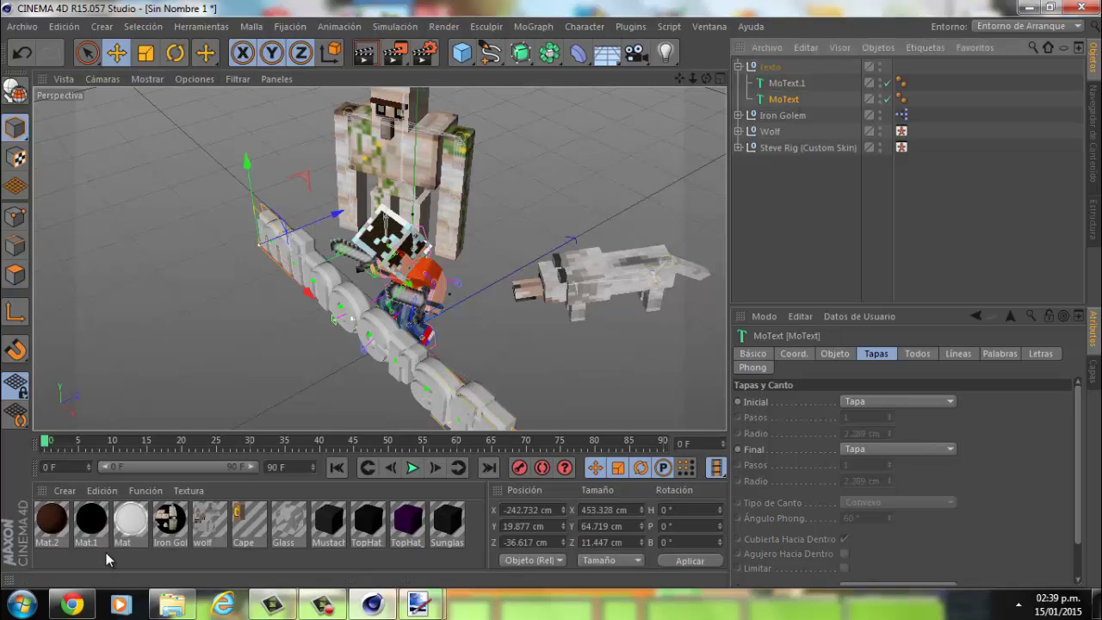
{"action": "double_click", "coordinate": [93, 560]}
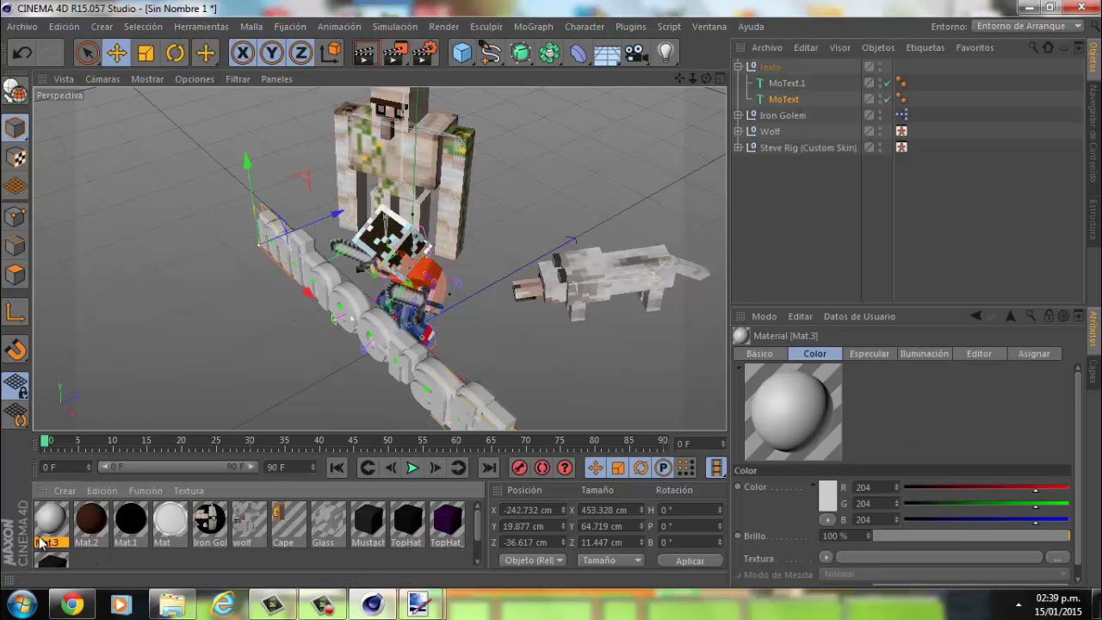
{"action": "double_click", "coordinate": [55, 532]}
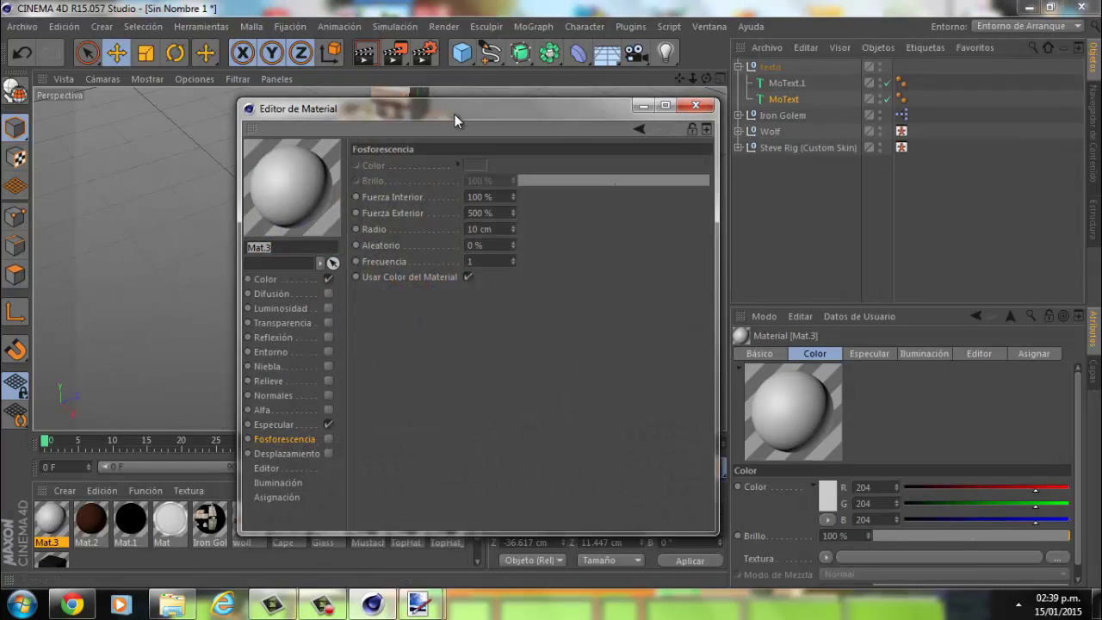
{"action": "mouse_move", "coordinate": [448, 109]}
{"action": "left_mouse_down"}
{"action": "mouse_move", "coordinate": [807, 82]}
{"action": "mouse_move", "coordinate": [744, 78]}
{"action": "left_mouse_up"}
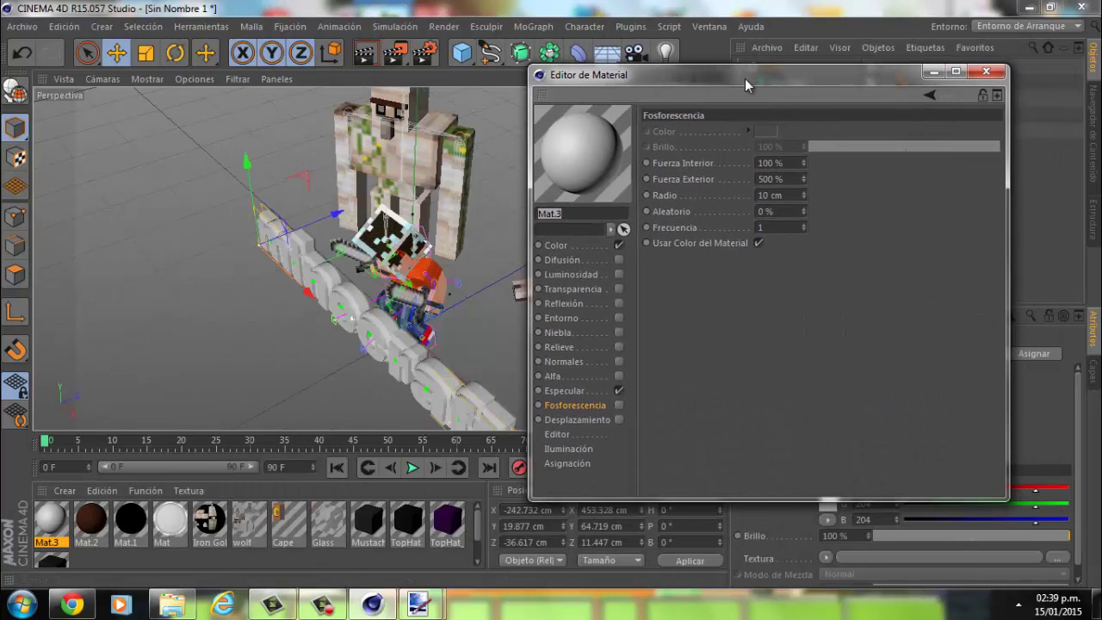
{"action": "left_click", "coordinate": [986, 71]}
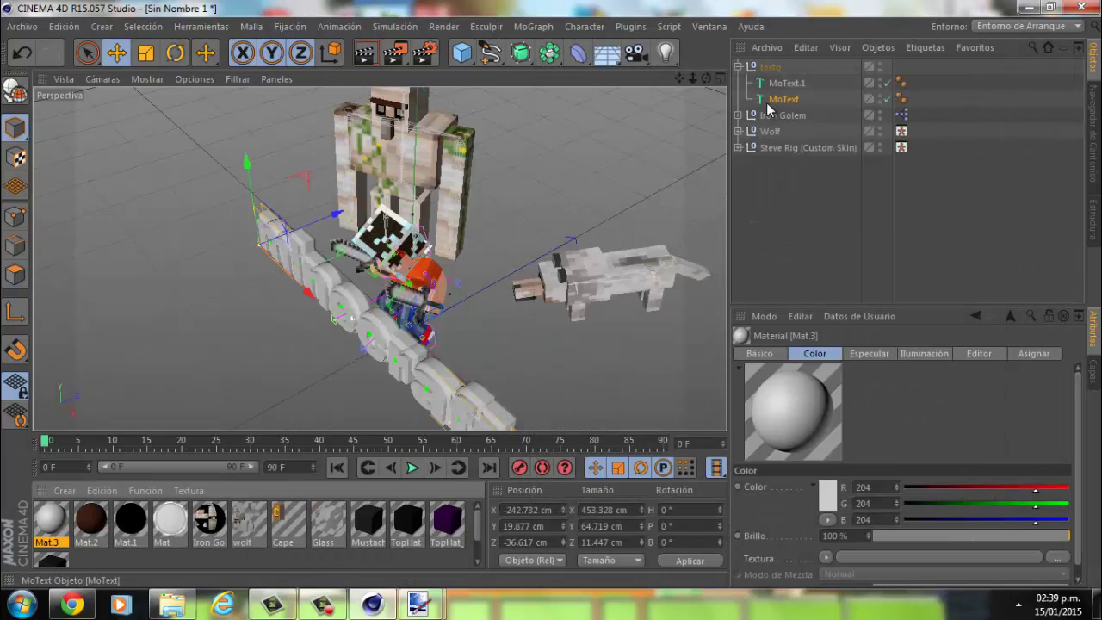
{"action": "double_click", "coordinate": [54, 520]}
{"action": "left_click", "coordinate": [266, 280]}
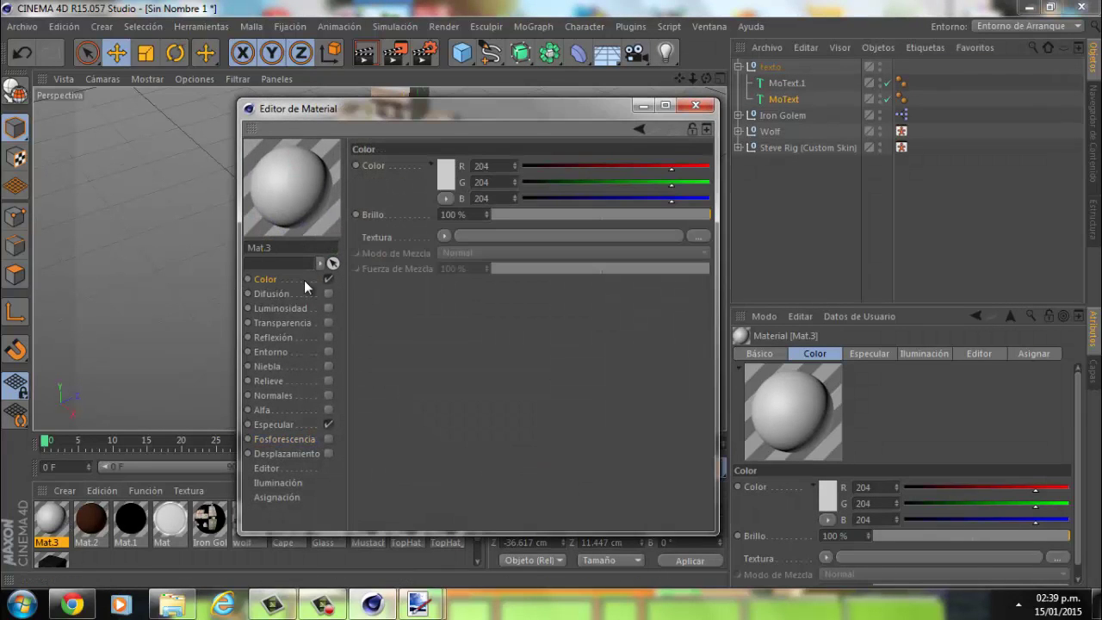
{"action": "left_click_drag", "start_coordinate": [500, 109], "coordinate": [614, 128]}
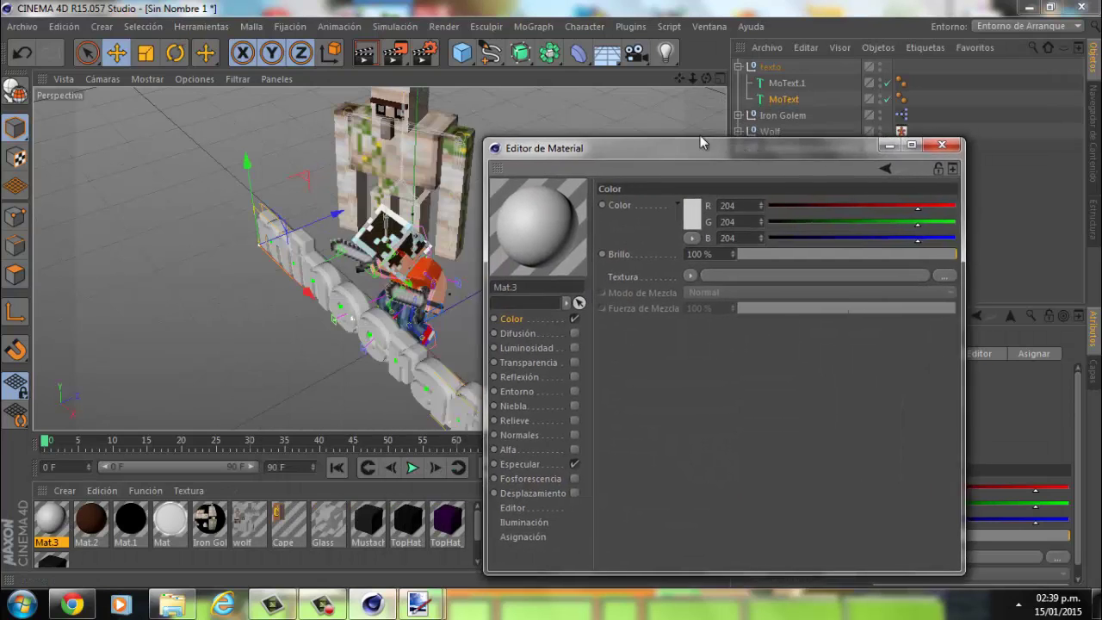
Set Mat.3's colour to deep blue (R 0, G 2, B 176)
{"action": "left_click", "coordinate": [573, 177]}
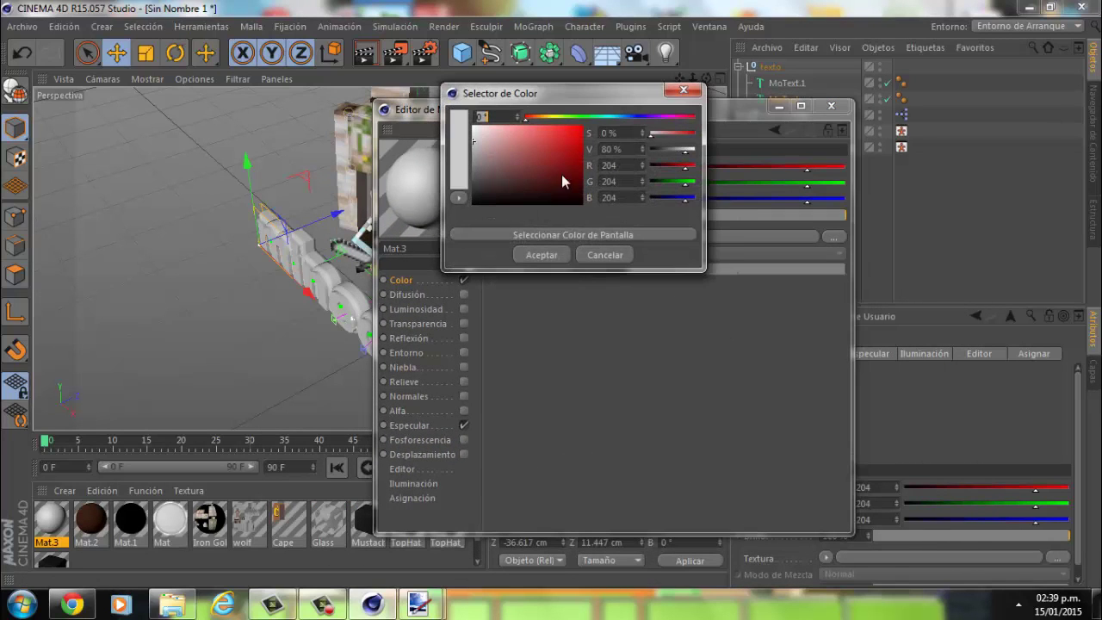
{"action": "left_click", "coordinate": [637, 116]}
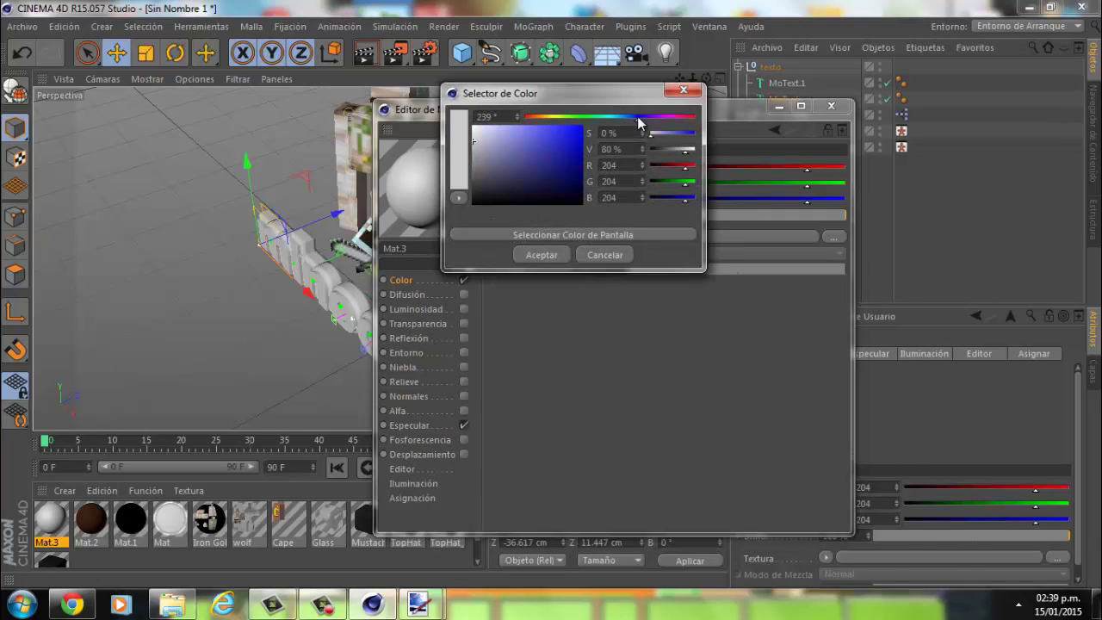
{"action": "left_click_drag", "start_coordinate": [577, 138], "coordinate": [642, 149]}
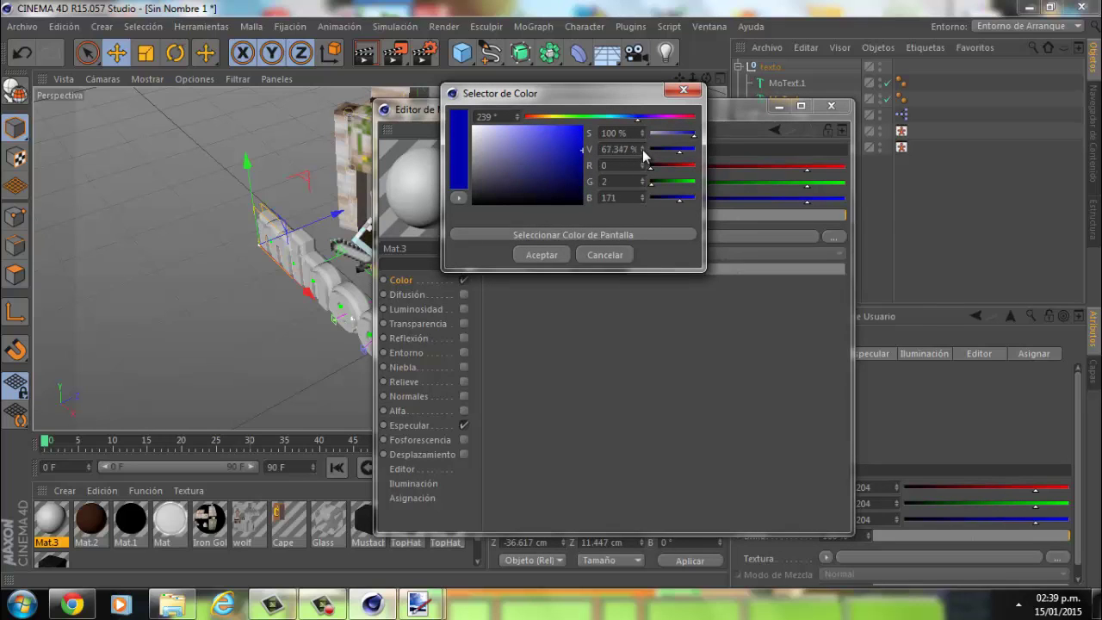
{"action": "left_click", "coordinate": [539, 255]}
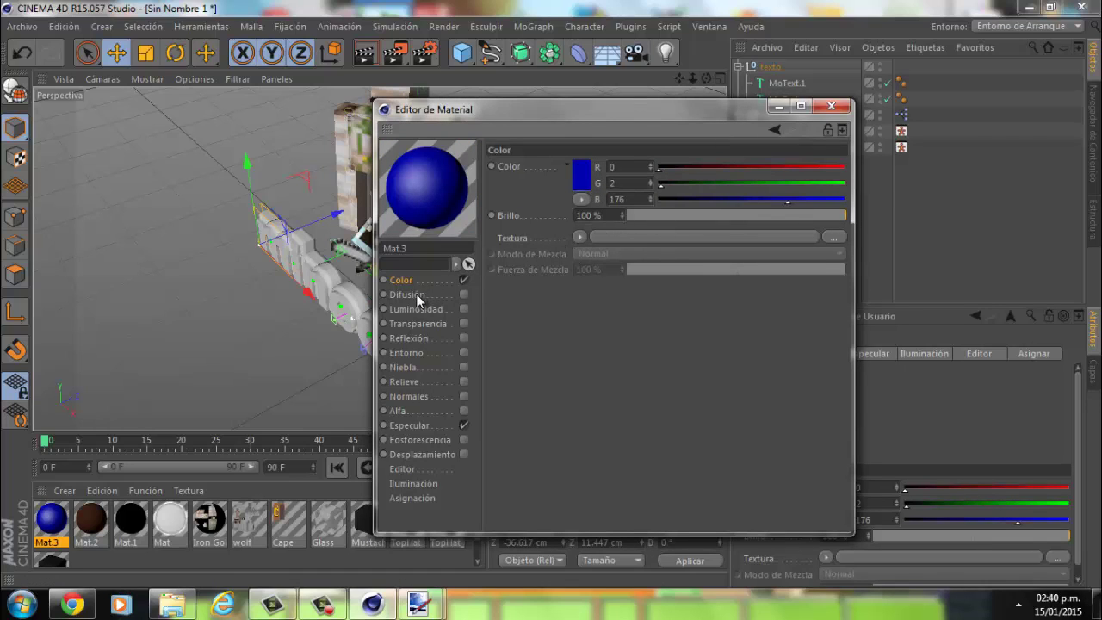
{"action": "left_click", "coordinate": [579, 238]}
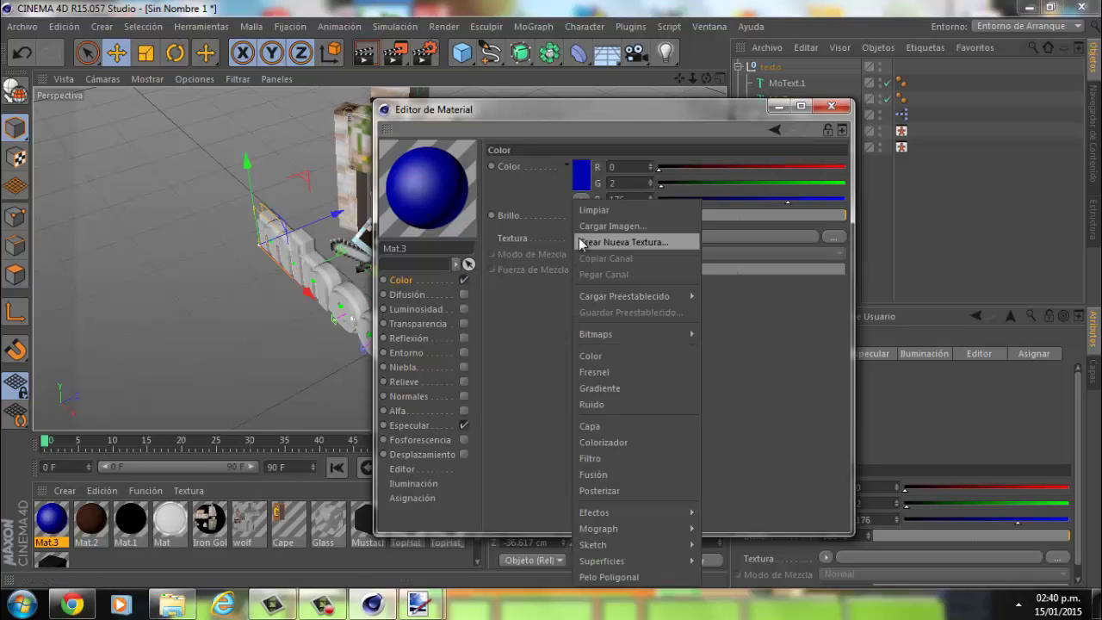
{"action": "left_click", "coordinate": [790, 258]}
{"action": "left_click", "coordinate": [831, 237]}
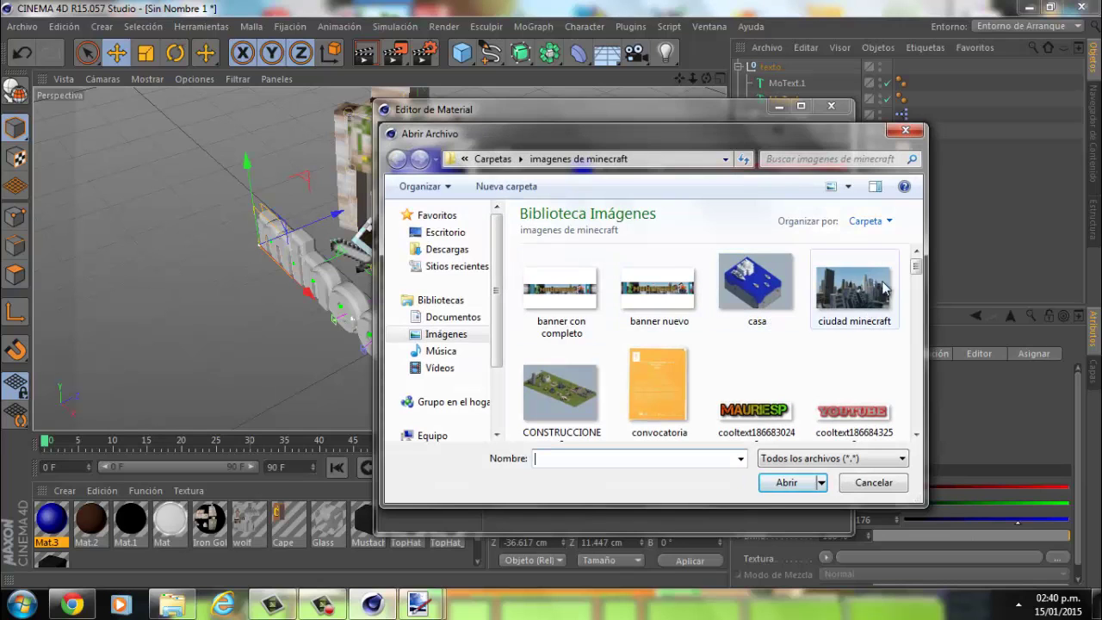
{"action": "left_click_drag", "start_coordinate": [917, 266], "coordinate": [917, 306]}
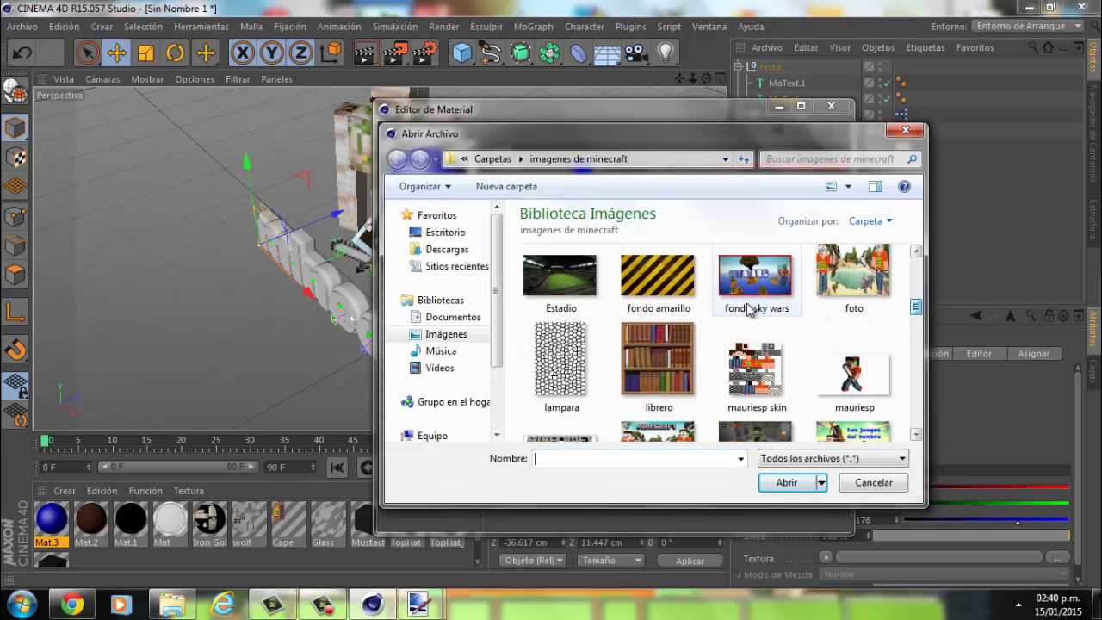
{"action": "left_click", "coordinate": [663, 301]}
{"action": "mouse_move", "coordinate": [658, 297]}
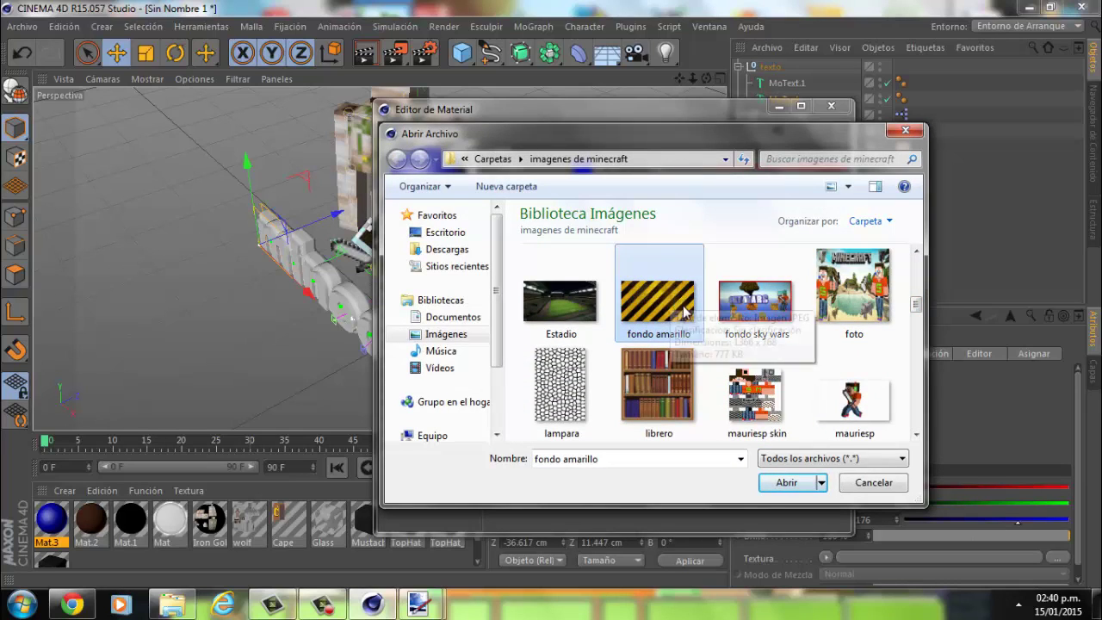
{"action": "scroll", "coordinate": [695, 351], "scroll_direction": "up", "scroll_amount": 2}
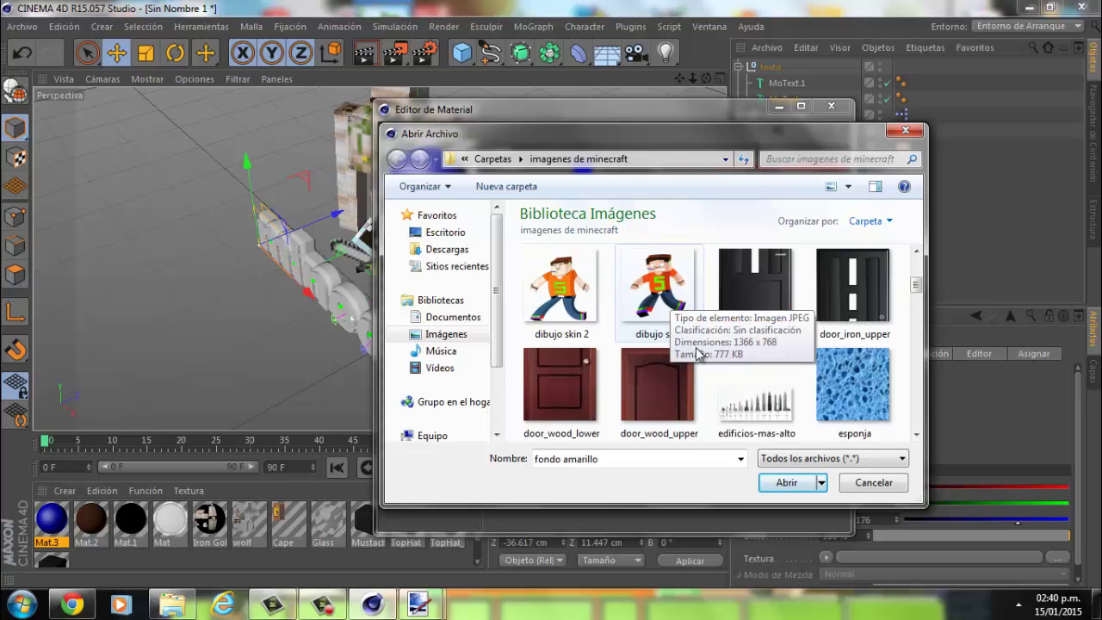
{"action": "scroll", "coordinate": [693, 353], "scroll_direction": "down", "scroll_amount": 1}
{"action": "scroll", "coordinate": [663, 342], "scroll_direction": "down", "scroll_amount": 1}
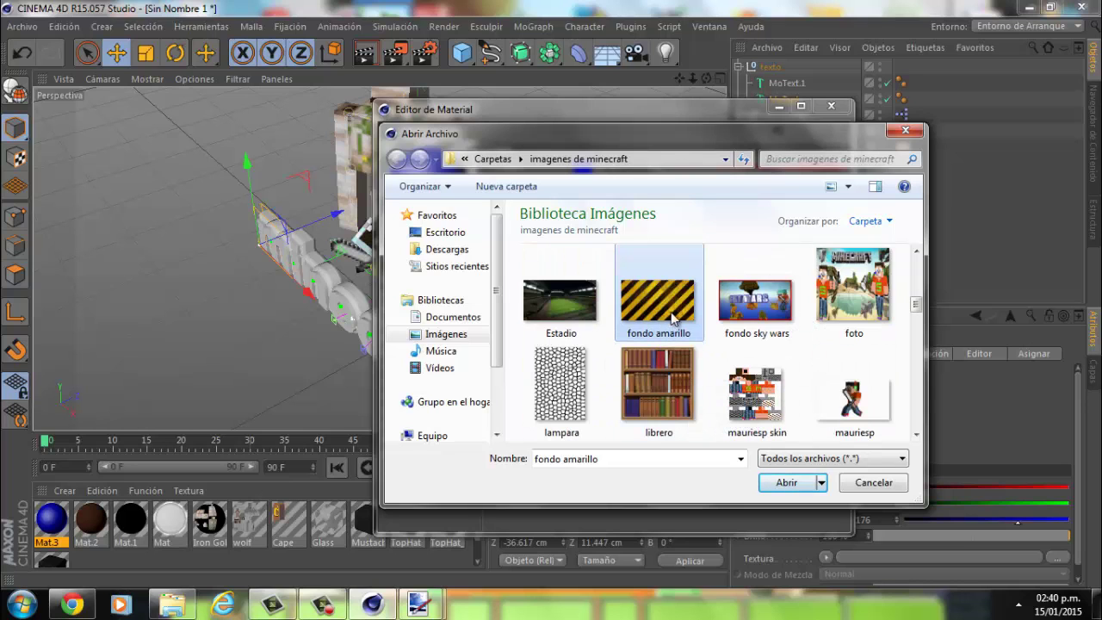
{"action": "left_click", "coordinate": [906, 132]}
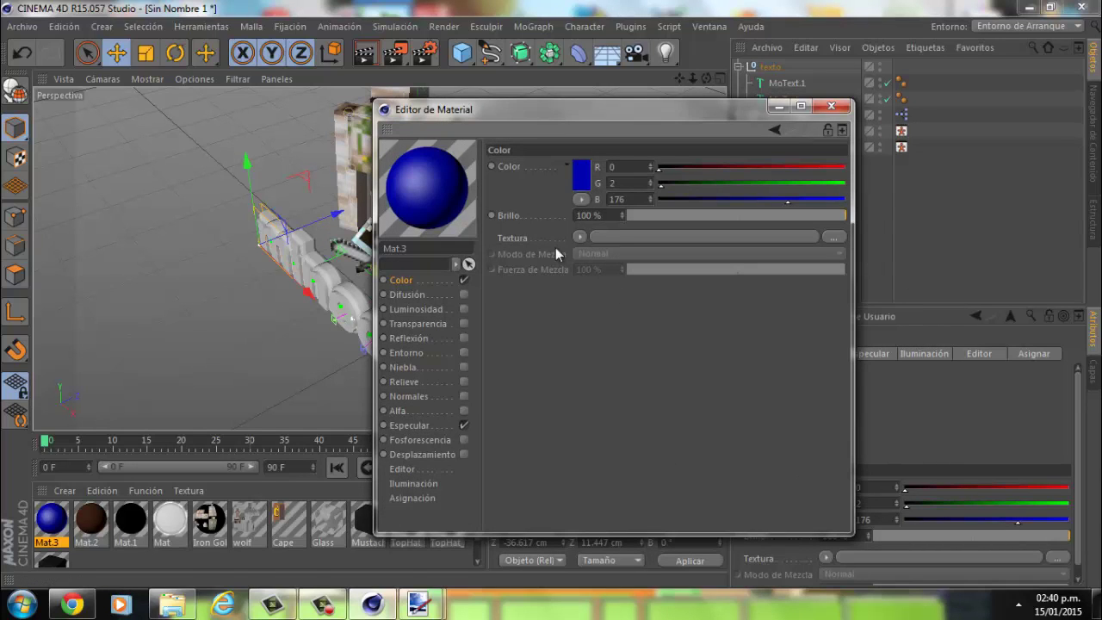
Browse Mat.3's channels from Difusión through Reflexión, Entorno, Relieve and Alfa, ending on Especular
{"action": "left_click", "coordinate": [416, 292]}
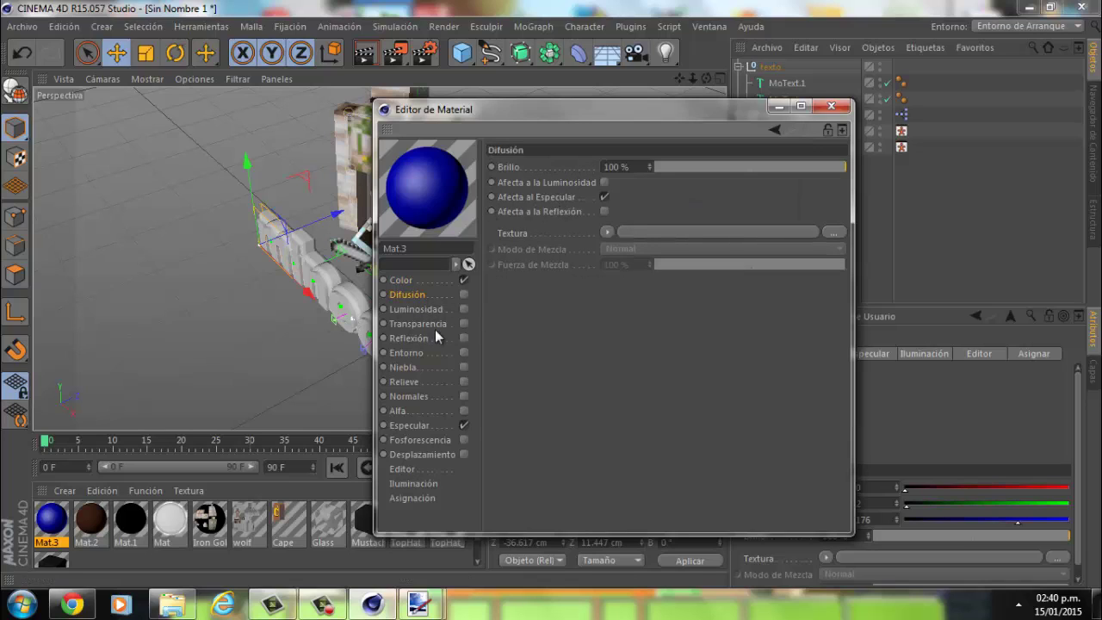
{"action": "left_click", "coordinate": [415, 309]}
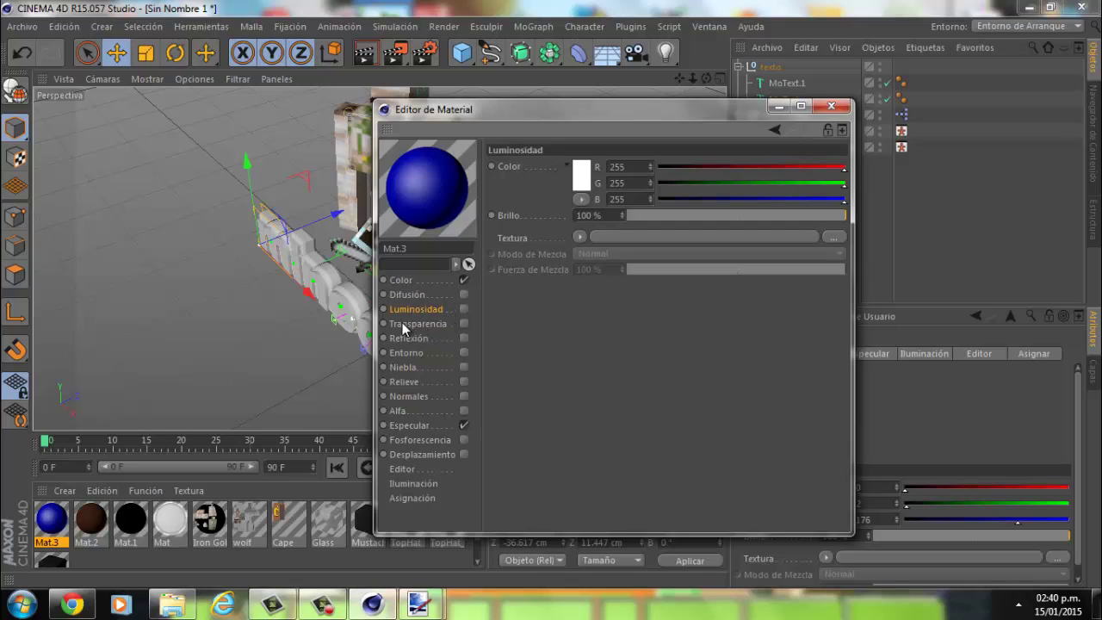
{"action": "left_click", "coordinate": [404, 325]}
{"action": "left_click", "coordinate": [413, 338]}
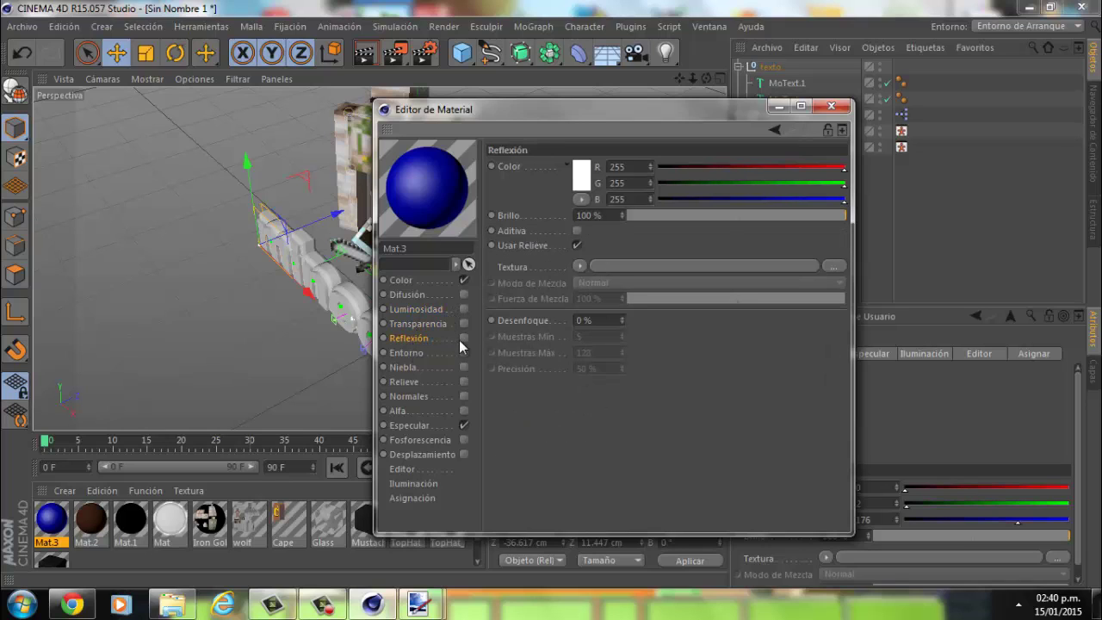
{"action": "left_click", "coordinate": [415, 352]}
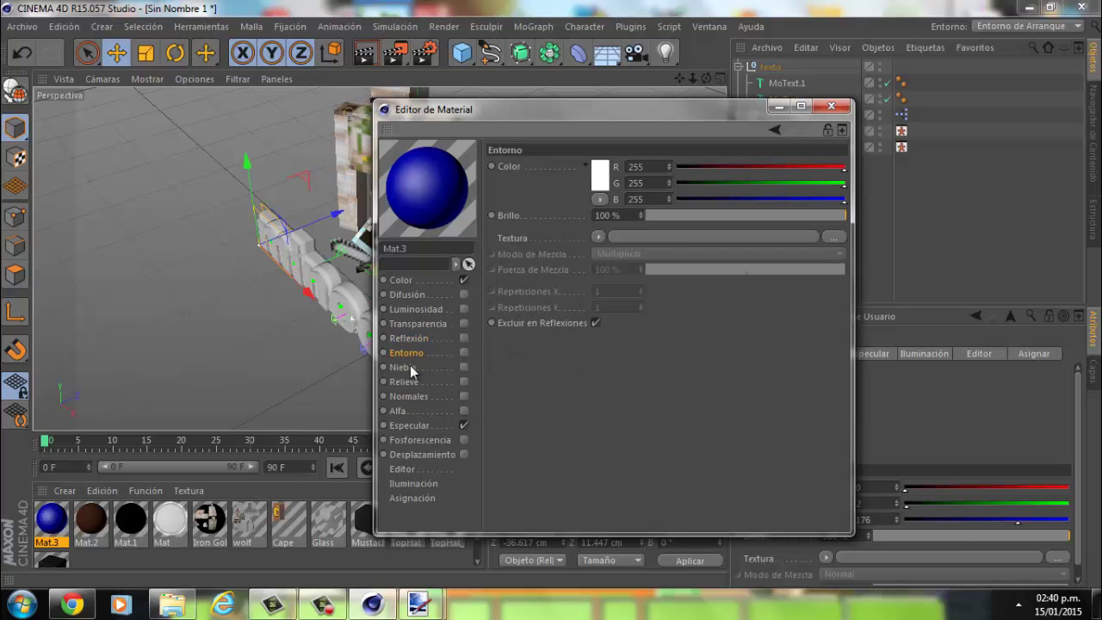
{"action": "left_click", "coordinate": [409, 366]}
{"action": "left_click", "coordinate": [410, 381]}
{"action": "left_click", "coordinate": [413, 396]}
{"action": "left_click", "coordinate": [415, 384]}
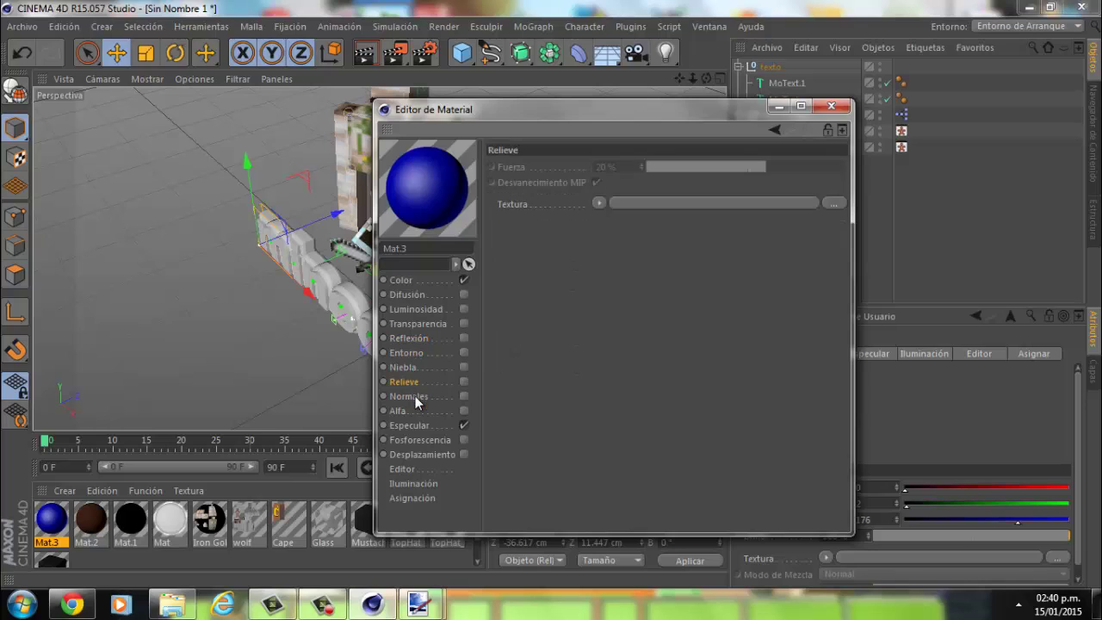
{"action": "left_click", "coordinate": [413, 410]}
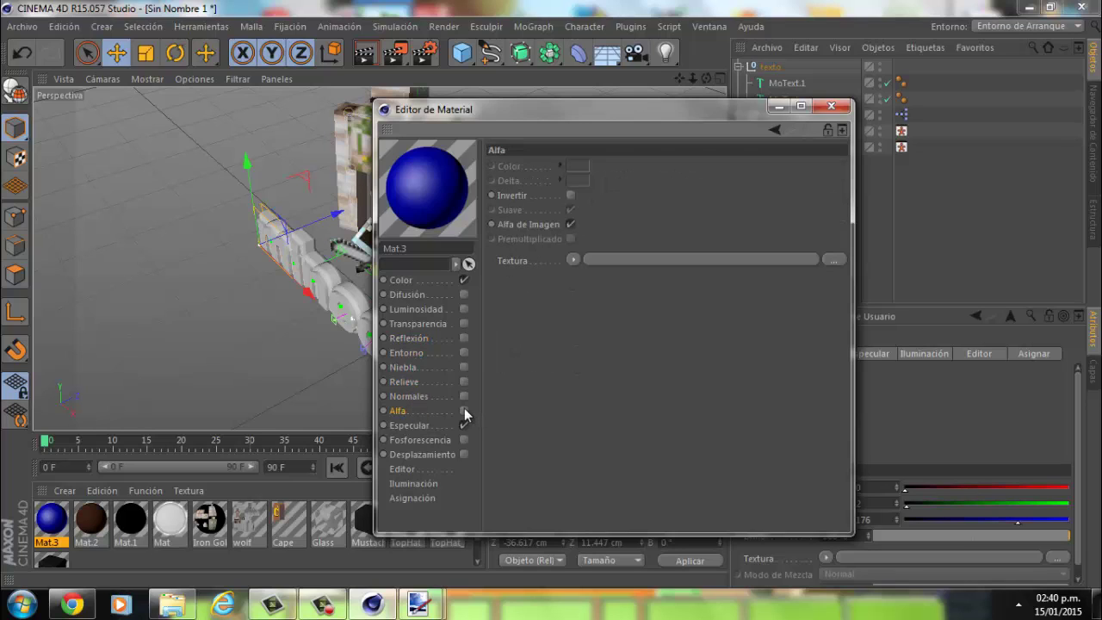
{"action": "left_click", "coordinate": [405, 425]}
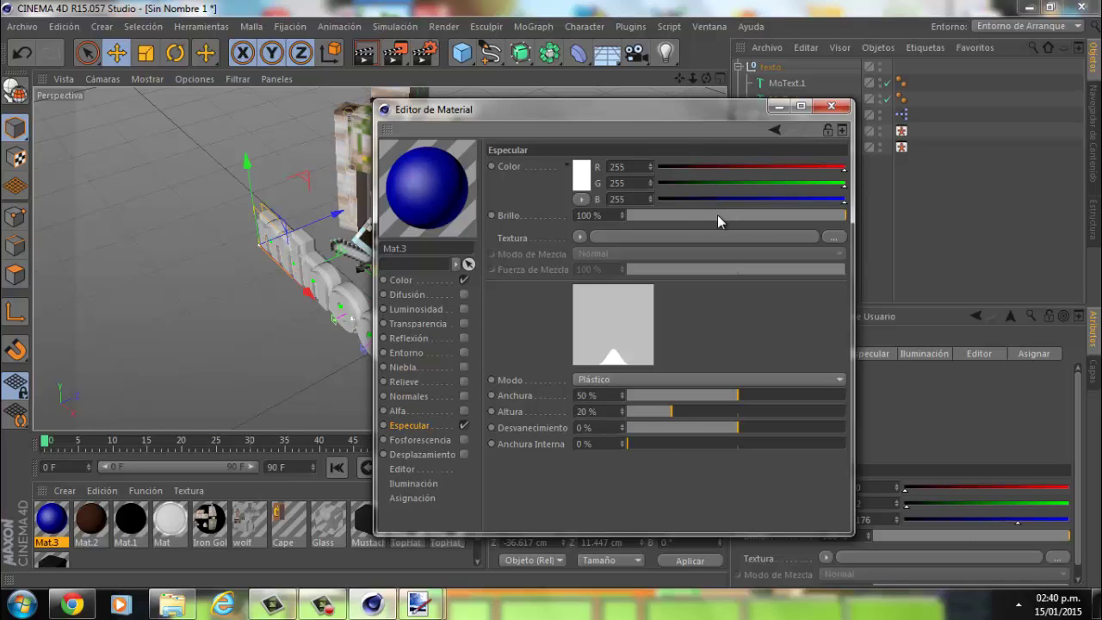
Try Mat.3's specular brightness, width, height and falloff values, undoing each change
{"action": "mouse_move", "coordinate": [717, 214]}
{"action": "left_mouse_down"}
{"action": "mouse_move", "coordinate": [689, 215]}
{"action": "mouse_move", "coordinate": [887, 215]}
{"action": "left_mouse_up"}
{"action": "left_click_drag", "start_coordinate": [783, 394], "coordinate": [849, 395]}
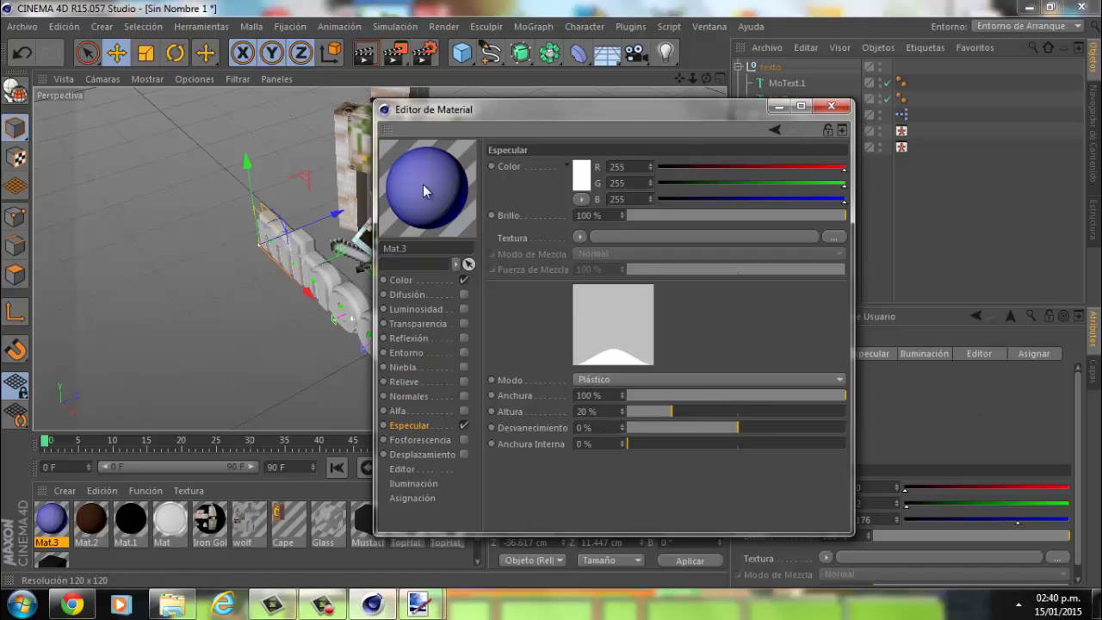
{"action": "left_click_drag", "start_coordinate": [709, 394], "coordinate": [641, 401]}
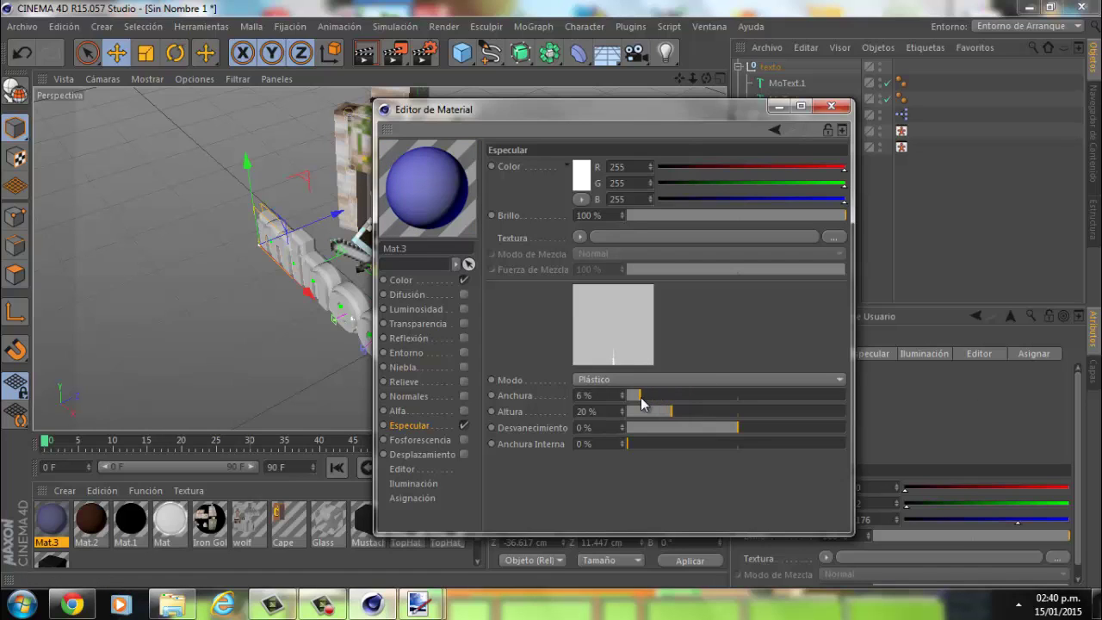
{"action": "left_click", "coordinate": [21, 55]}
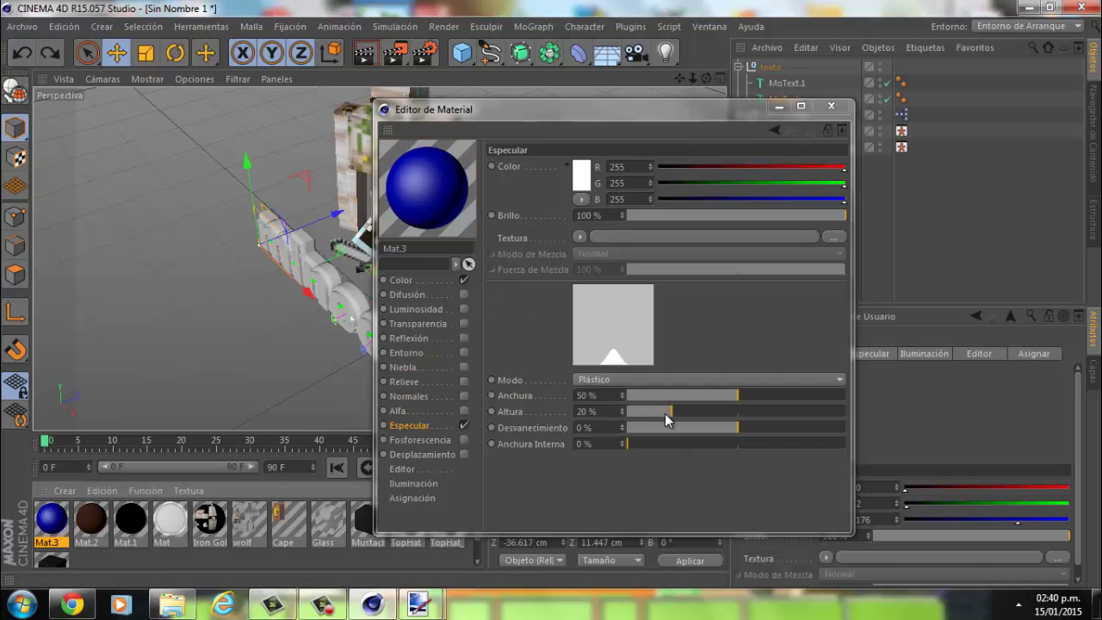
{"action": "left_click_drag", "start_coordinate": [668, 419], "coordinate": [730, 420]}
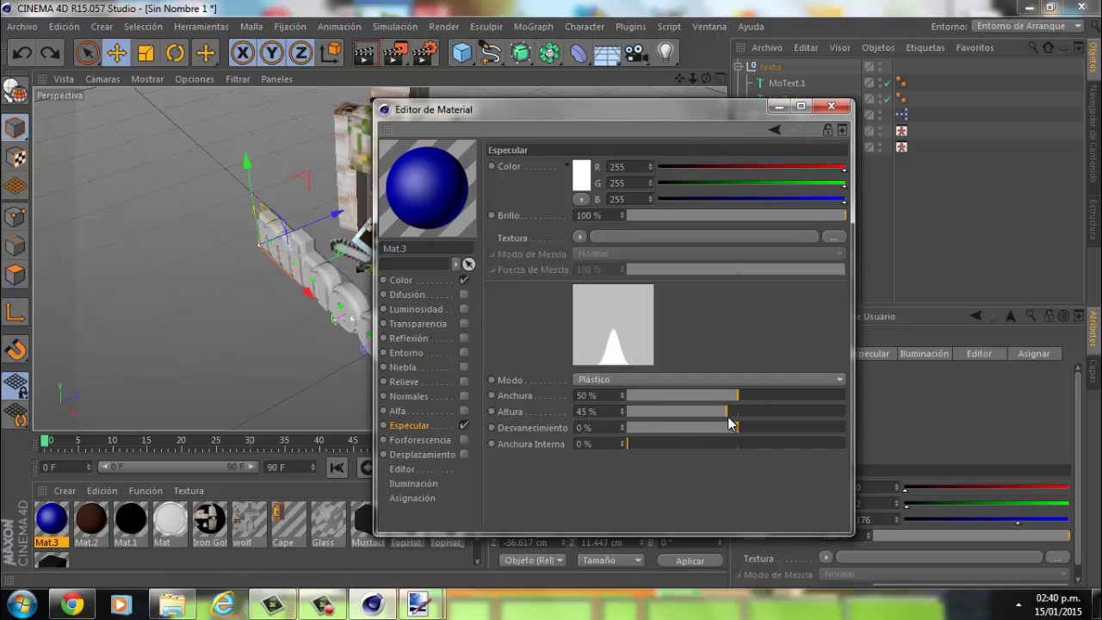
{"action": "left_click", "coordinate": [22, 55]}
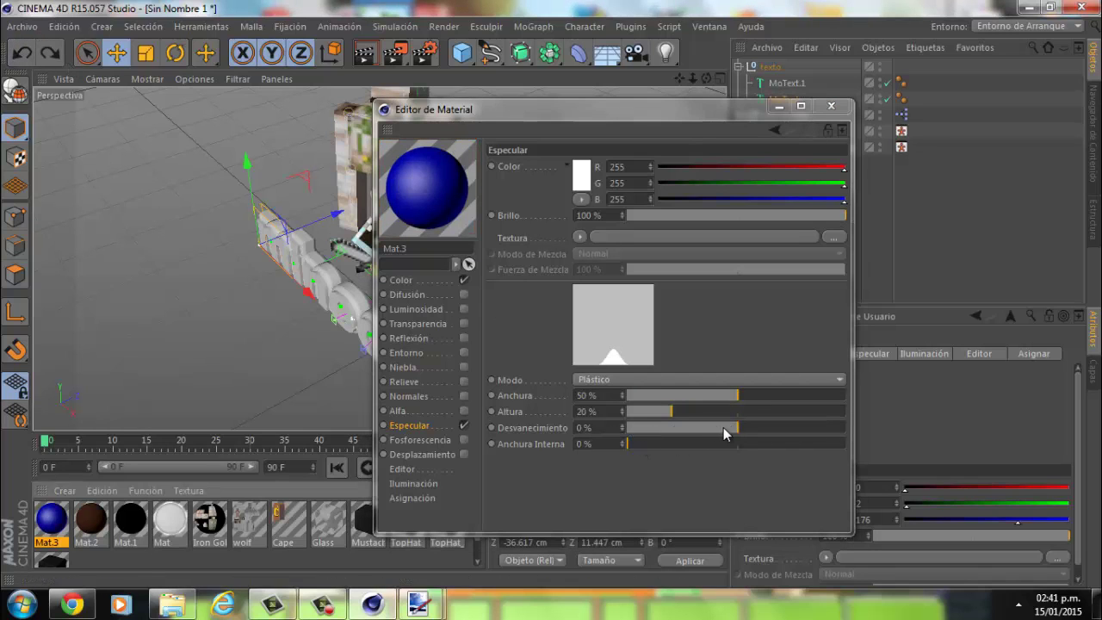
{"action": "left_click_drag", "start_coordinate": [723, 433], "coordinate": [791, 428]}
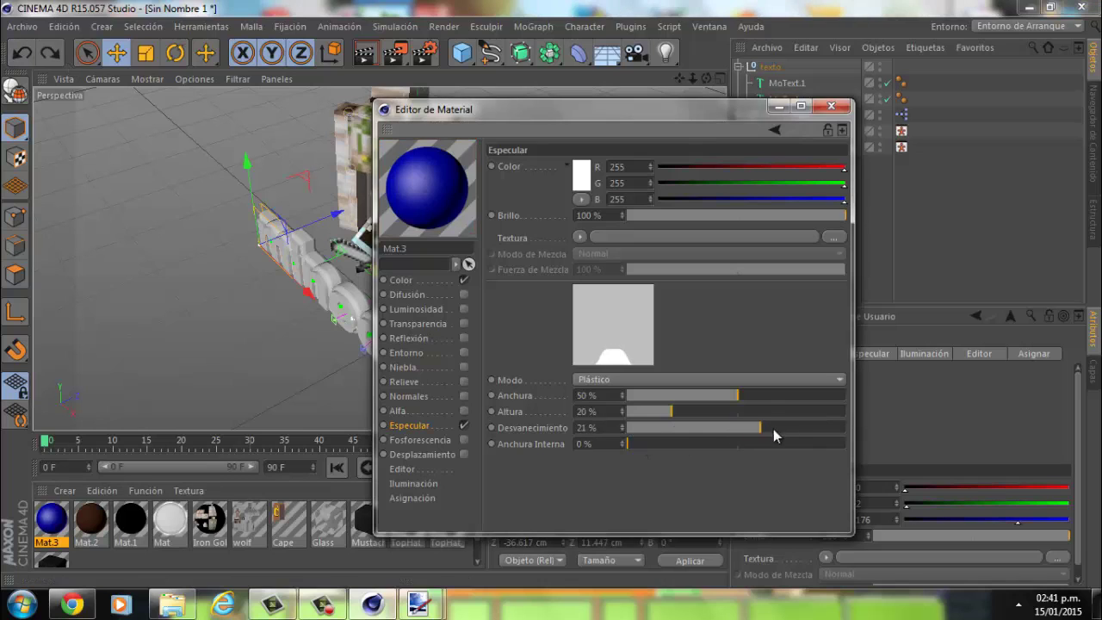
{"action": "left_click", "coordinate": [18, 57]}
{"action": "left_click", "coordinate": [648, 427]}
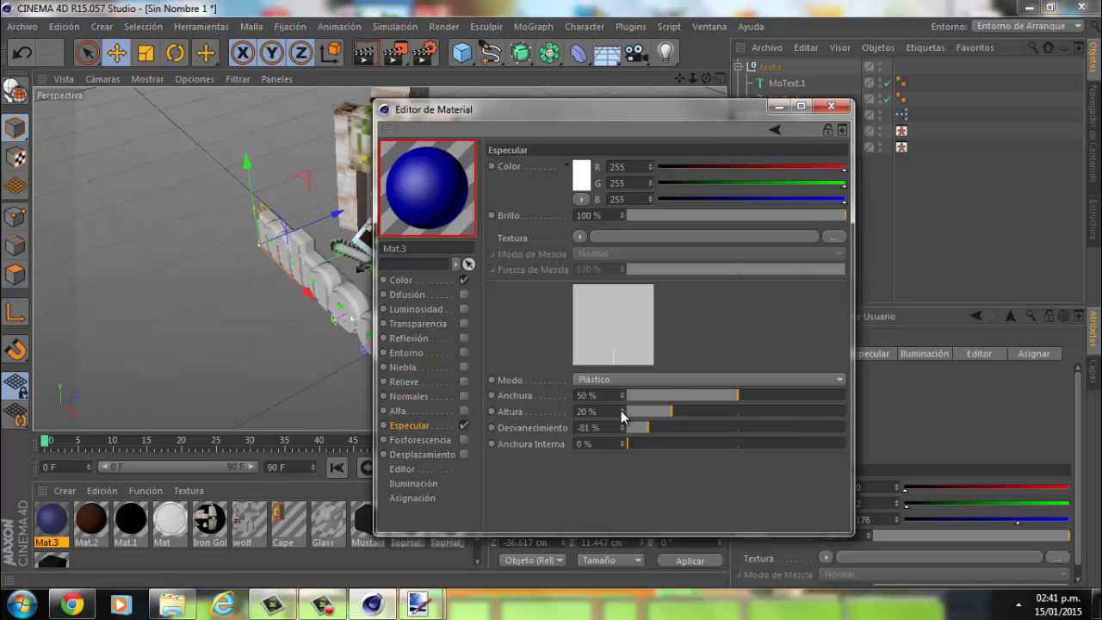
{"action": "left_click", "coordinate": [21, 53]}
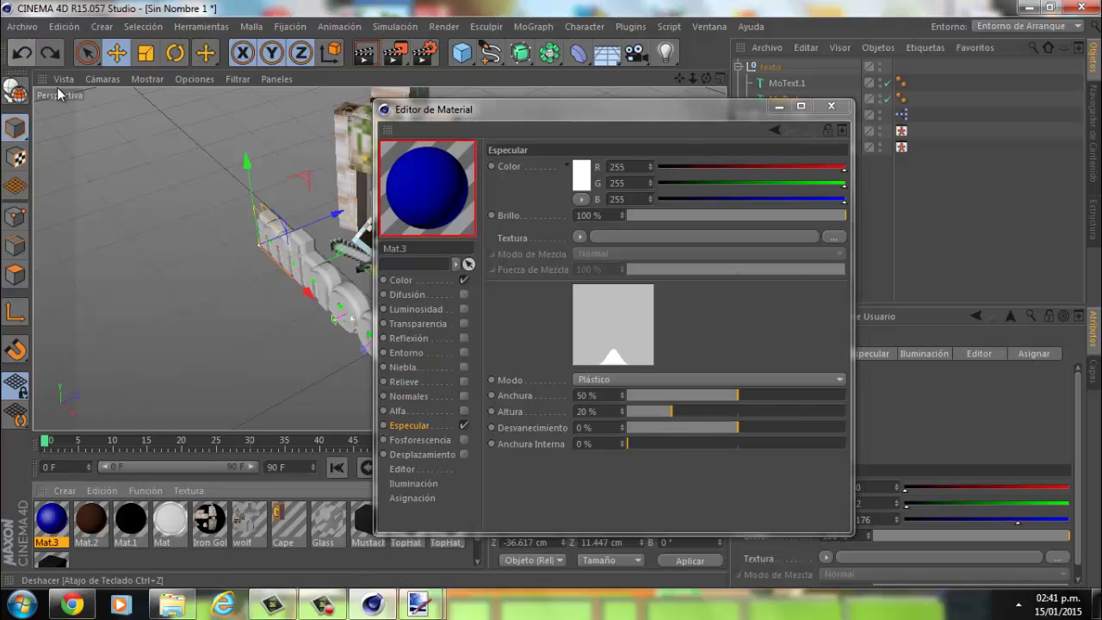
Toggle Fosforescencia on and off, view Iluminación and Asignación, then close the editor
{"action": "left_click", "coordinate": [415, 438]}
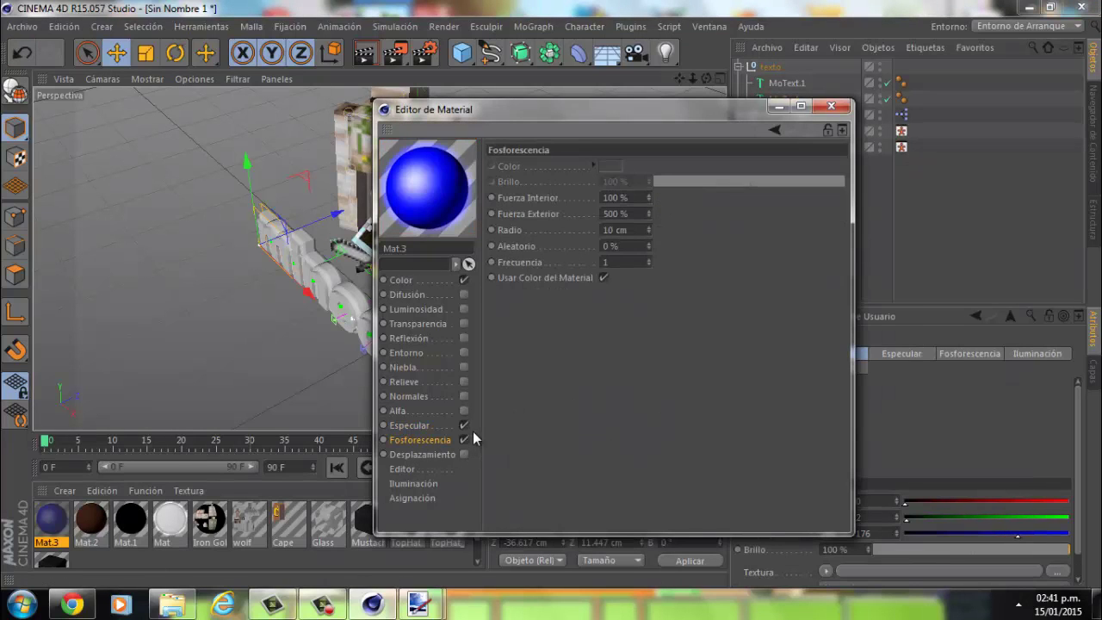
{"action": "left_click", "coordinate": [464, 440]}
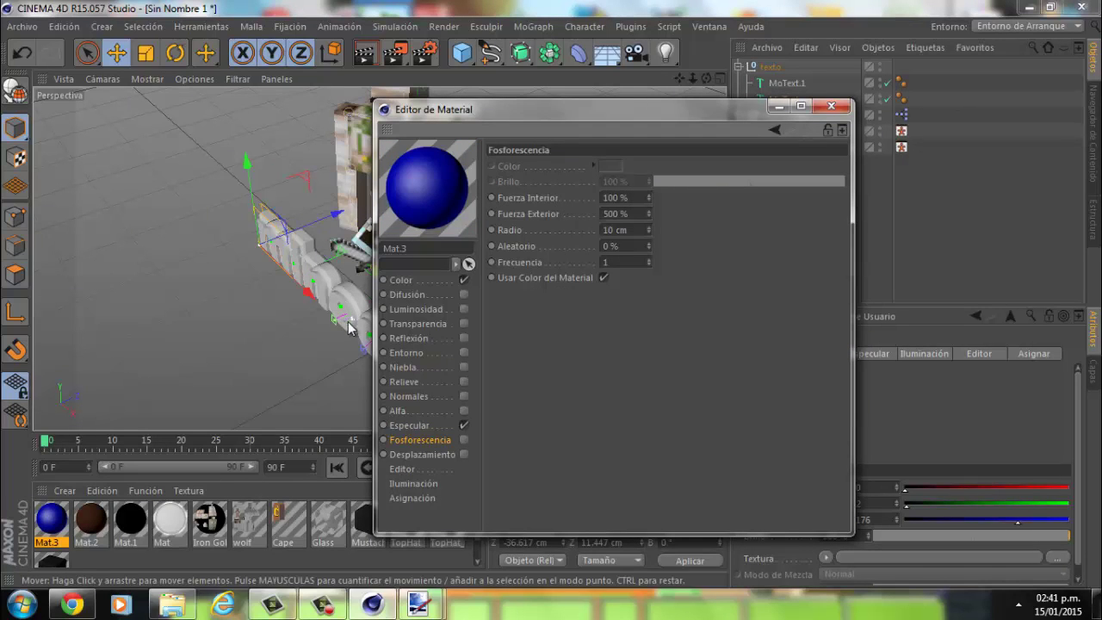
{"action": "left_click", "coordinate": [415, 455]}
{"action": "left_click", "coordinate": [414, 466]}
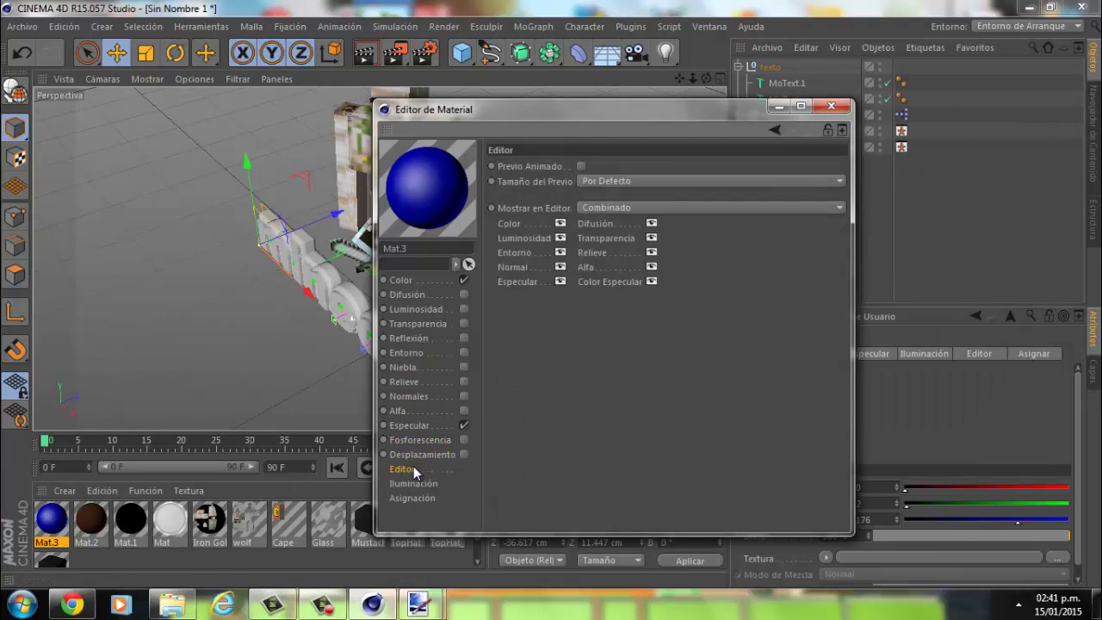
{"action": "left_click", "coordinate": [421, 485]}
{"action": "left_click", "coordinate": [424, 497]}
{"action": "left_click", "coordinate": [423, 483]}
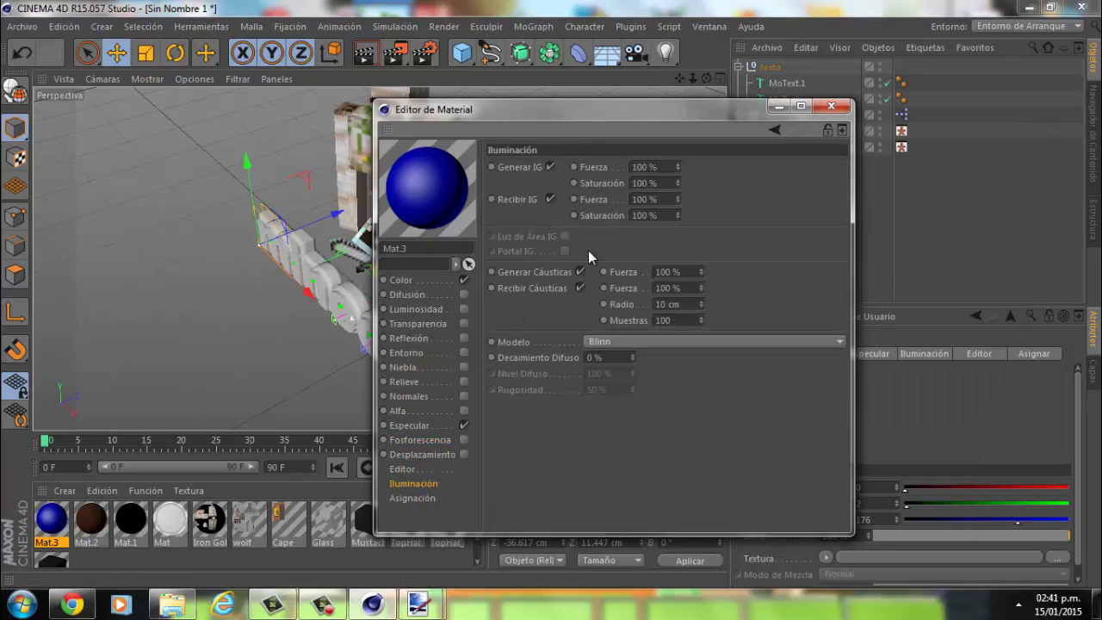
{"action": "left_click", "coordinate": [830, 107]}
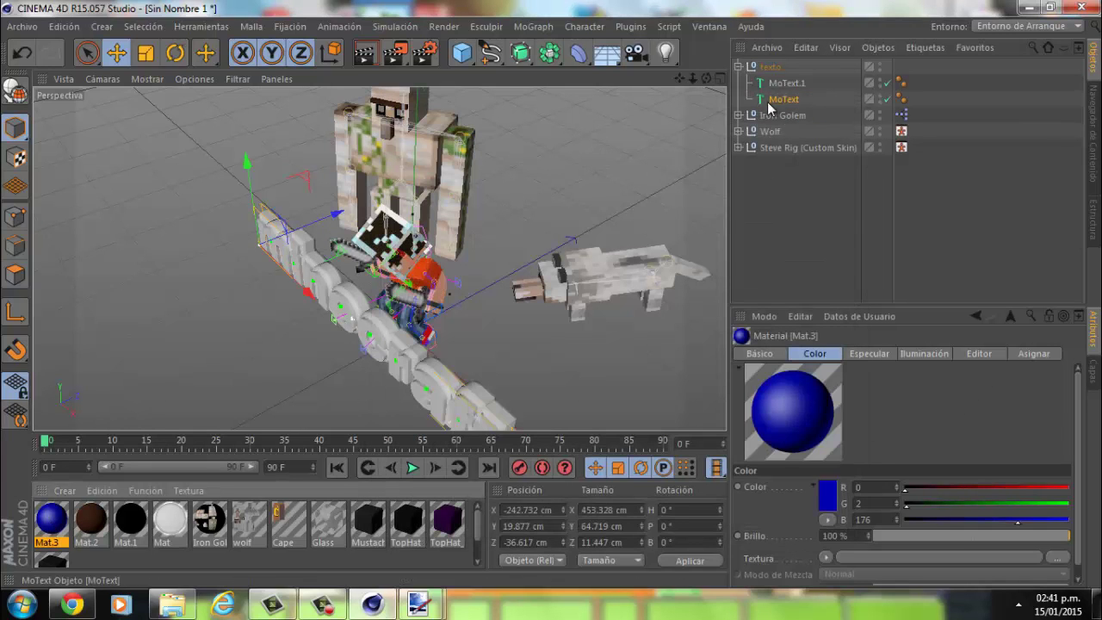
Drop Mat.3 onto MoText, frame the text from the front, and render a preview
{"action": "left_click_drag", "start_coordinate": [50, 531], "coordinate": [792, 102]}
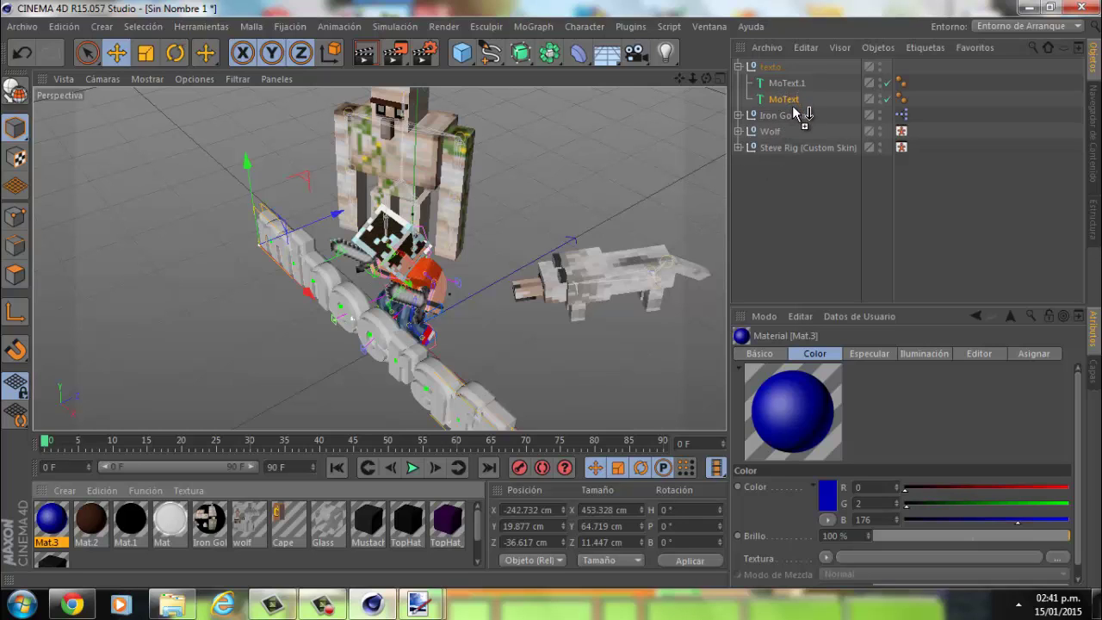
{"action": "left_click_drag", "start_coordinate": [791, 102], "coordinate": [787, 104]}
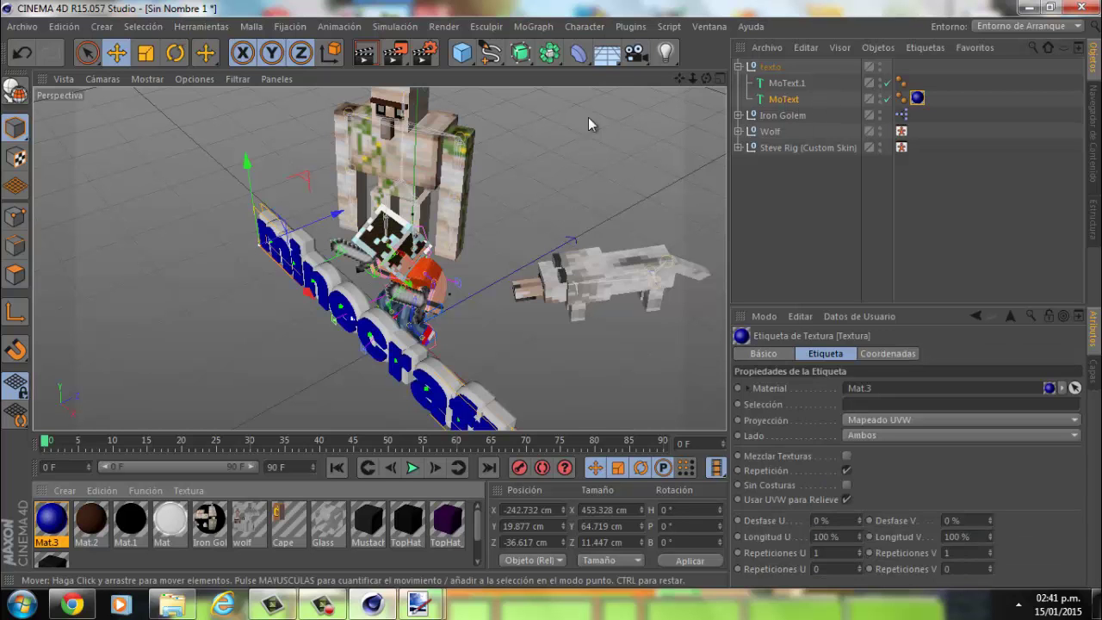
{"action": "mouse_move", "coordinate": [705, 78]}
{"action": "left_mouse_down"}
{"action": "mouse_move", "coordinate": [561, 295]}
{"action": "mouse_move", "coordinate": [704, 81]}
{"action": "mouse_move", "coordinate": [694, 84]}
{"action": "left_mouse_up"}
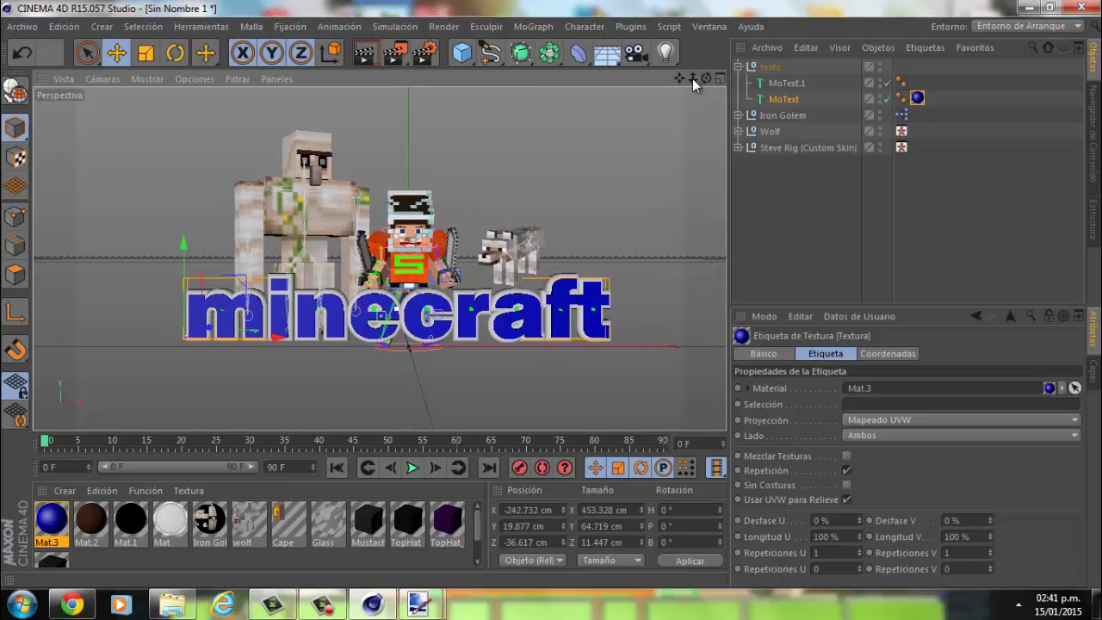
{"action": "mouse_move", "coordinate": [555, 301]}
{"action": "left_mouse_down"}
{"action": "mouse_move", "coordinate": [693, 74]}
{"action": "mouse_move", "coordinate": [553, 301]}
{"action": "left_mouse_up"}
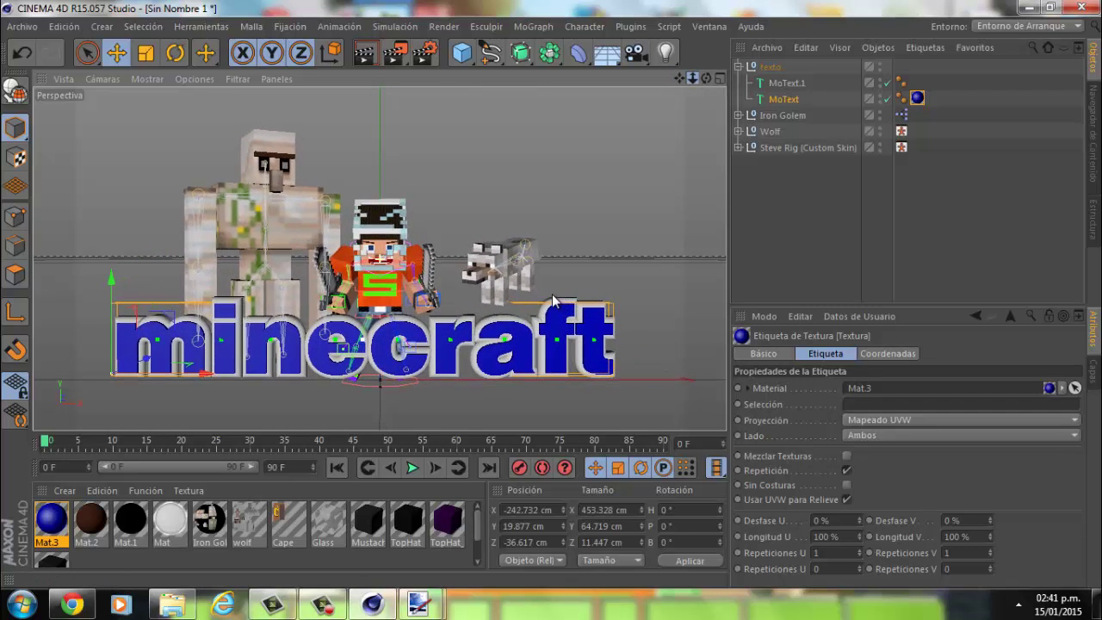
{"action": "scroll", "coordinate": [554, 301], "scroll_direction": "up", "scroll_amount": 1}
{"action": "left_click_drag", "start_coordinate": [679, 79], "coordinate": [553, 301]}
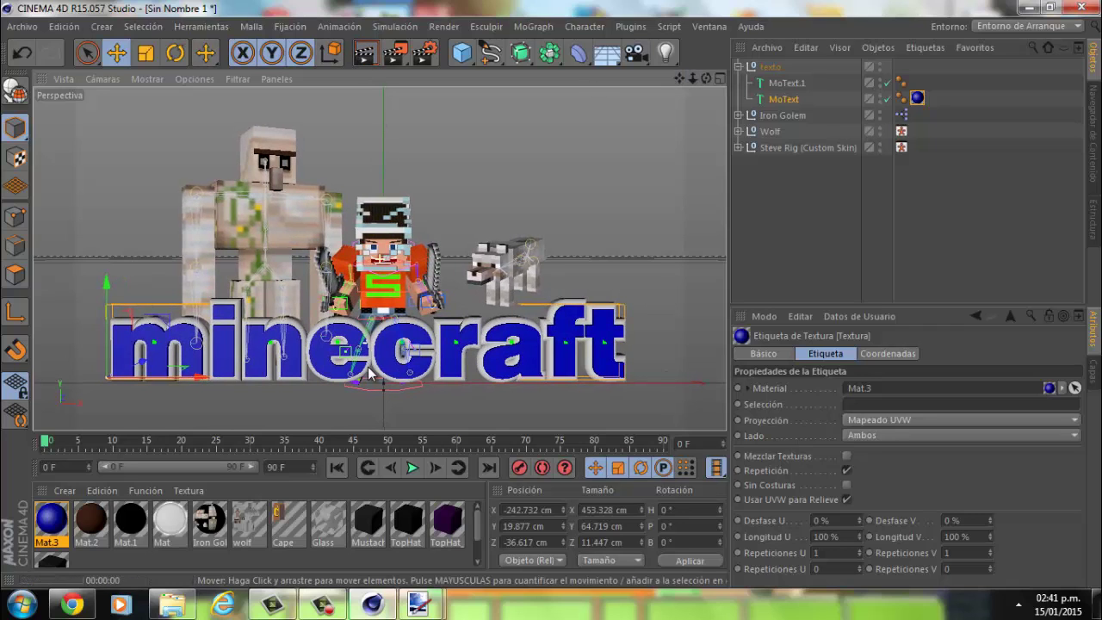
{"action": "key", "text": "ctrl+r"}
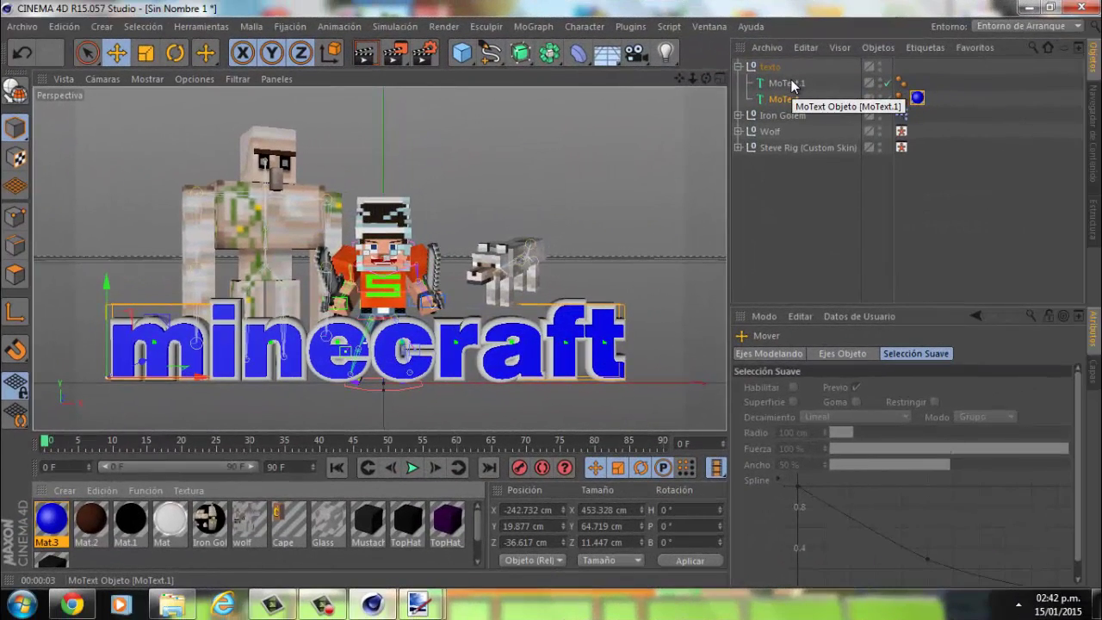
Create material Mat.4 and set its colour to grey 114
{"action": "left_click", "coordinate": [792, 83]}
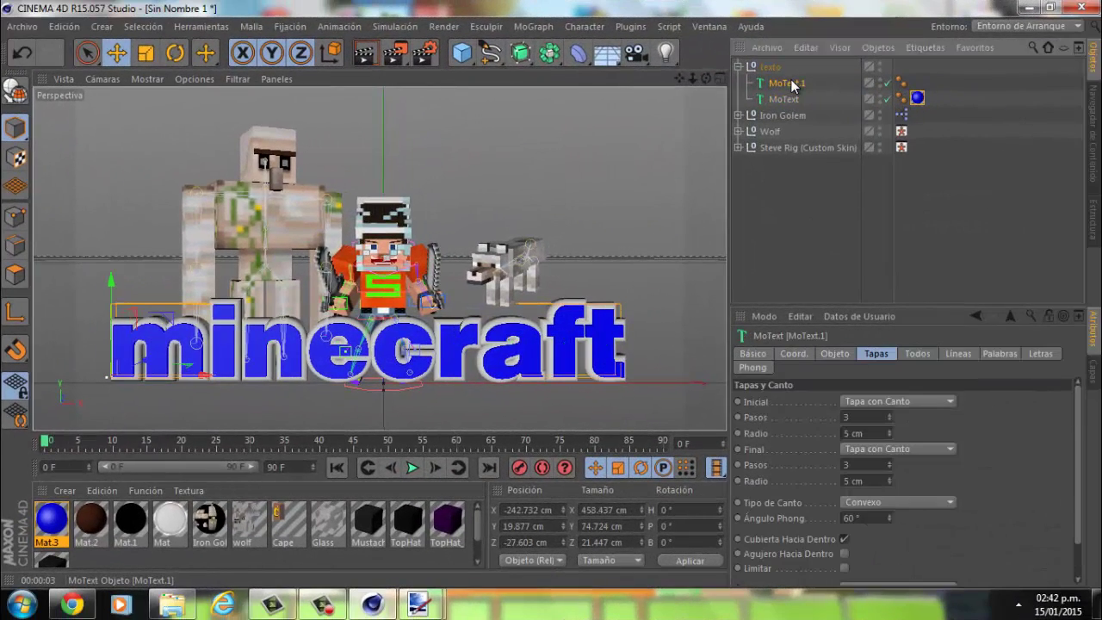
{"action": "double_click", "coordinate": [90, 564]}
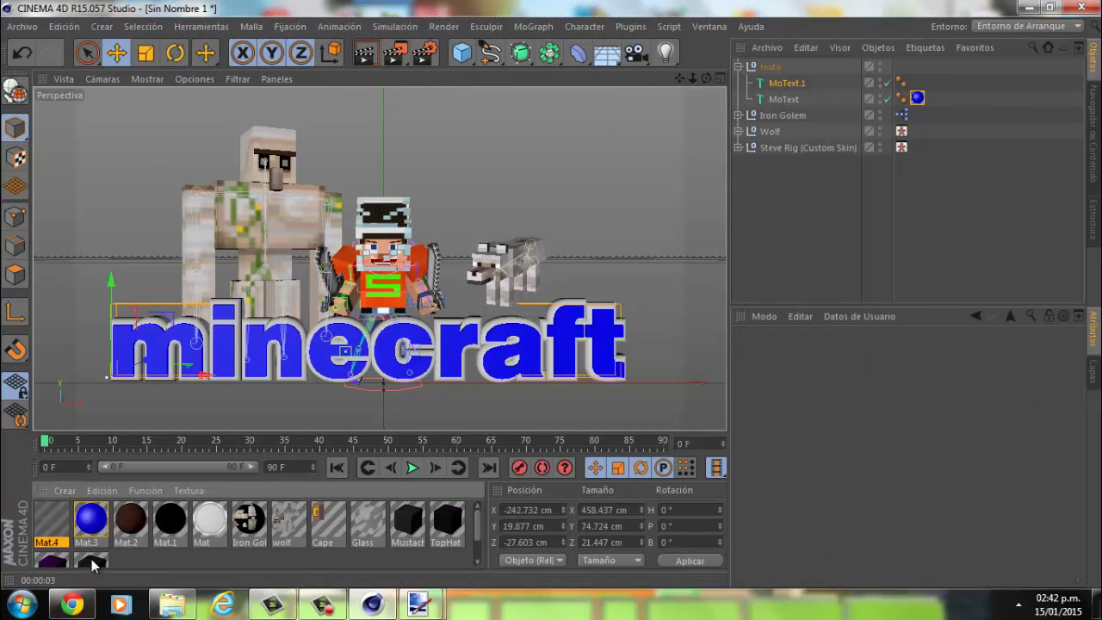
{"action": "double_click", "coordinate": [53, 520]}
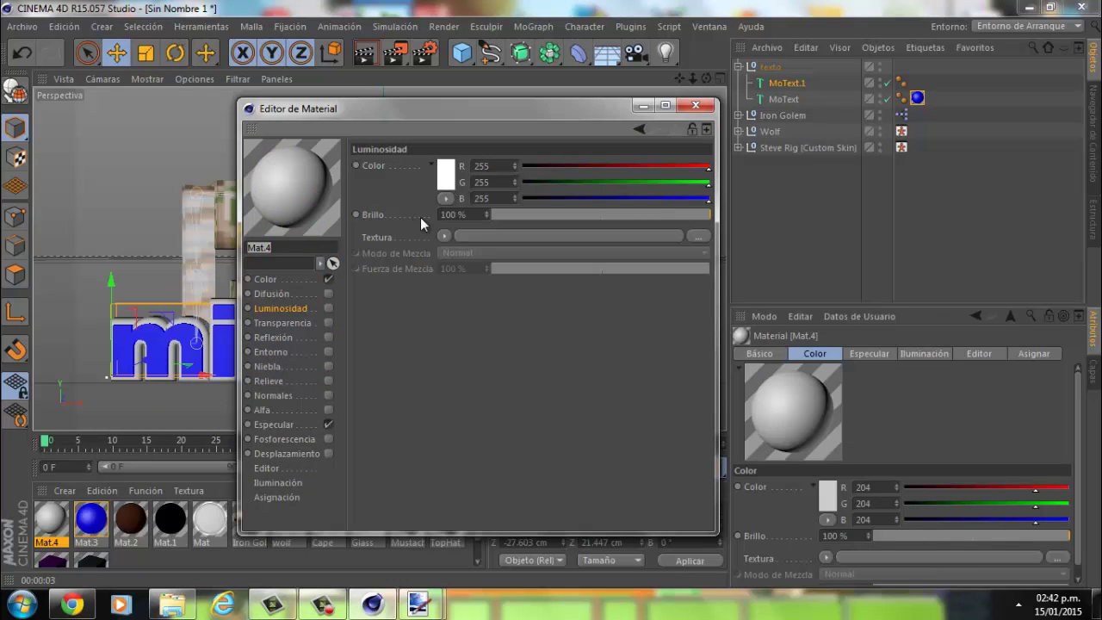
{"action": "left_click", "coordinate": [263, 279]}
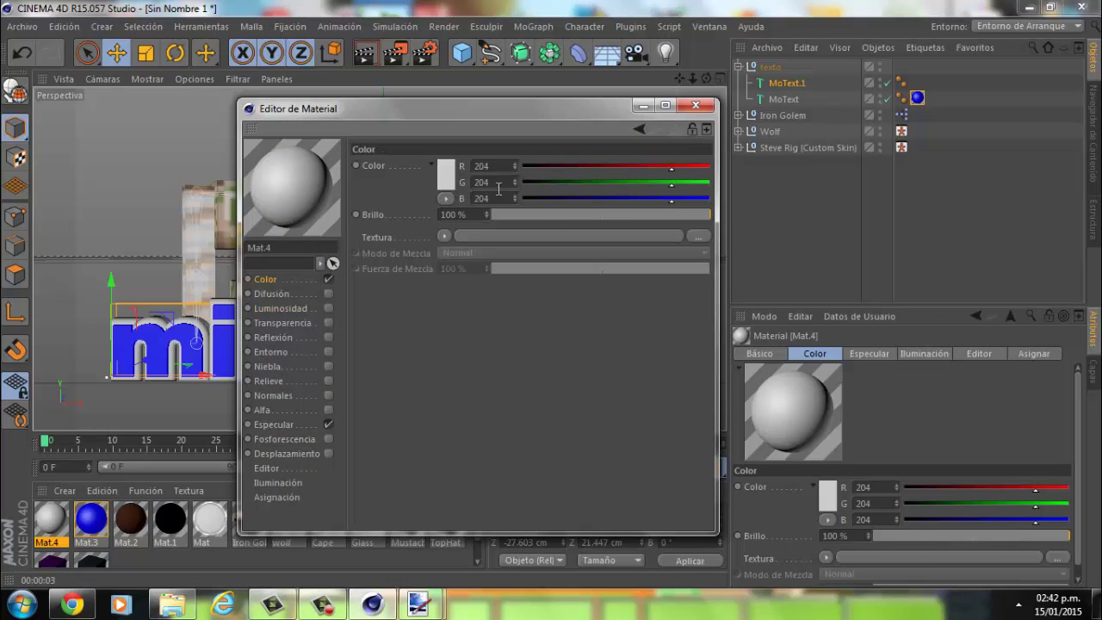
{"action": "left_click", "coordinate": [447, 174]}
{"action": "mouse_move", "coordinate": [386, 136]}
{"action": "left_mouse_down"}
{"action": "mouse_move", "coordinate": [417, 114]}
{"action": "mouse_move", "coordinate": [325, 165]}
{"action": "left_mouse_up"}
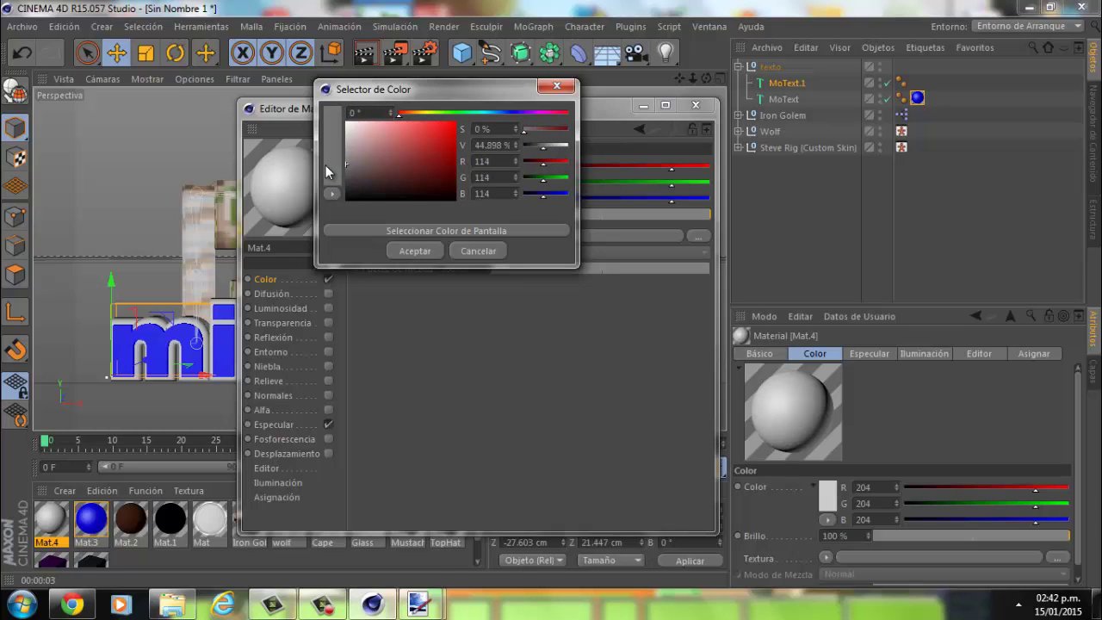
{"action": "left_click", "coordinate": [414, 251]}
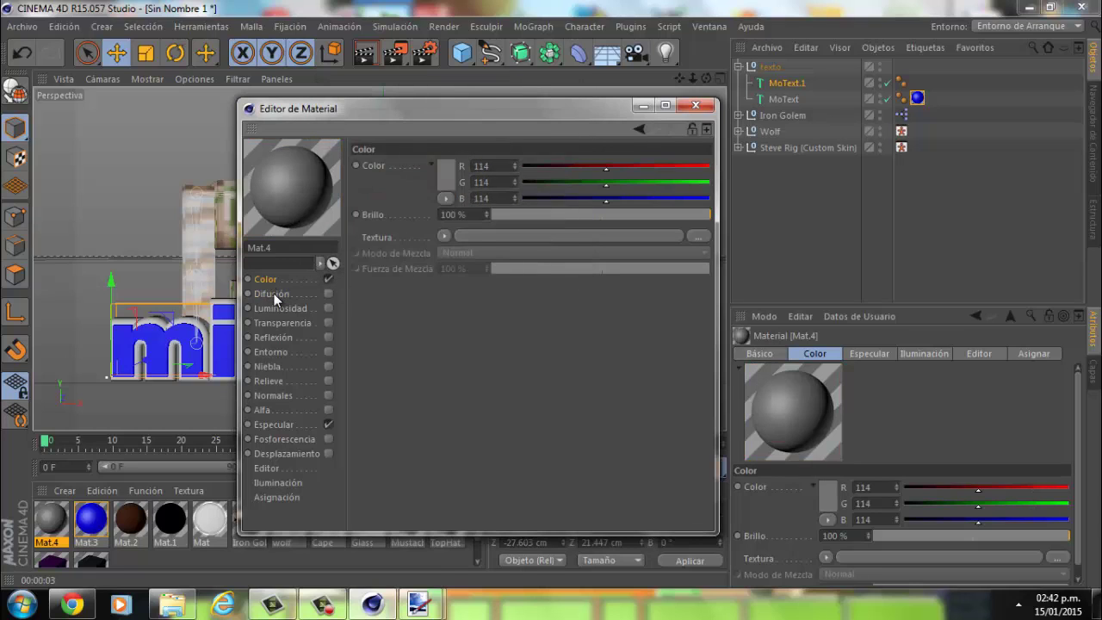
Set Mat.4's Luminosidad colour to a dim grey (RGB 72)
{"action": "left_click", "coordinate": [272, 295]}
{"action": "left_click", "coordinate": [275, 308]}
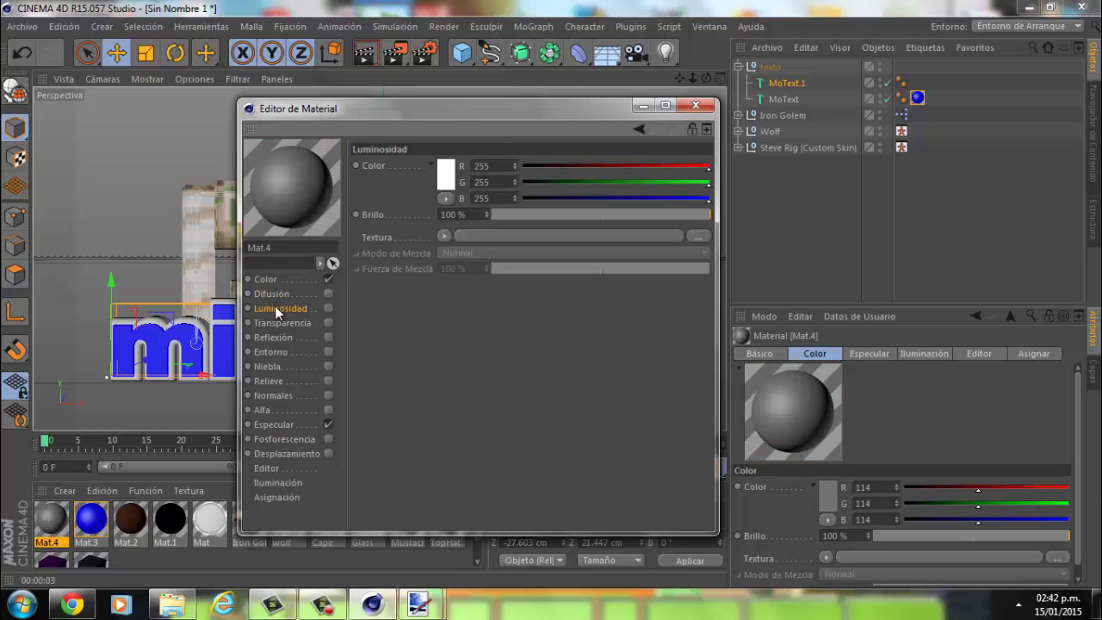
{"action": "left_click", "coordinate": [447, 181]}
{"action": "left_click_drag", "start_coordinate": [343, 159], "coordinate": [309, 184]}
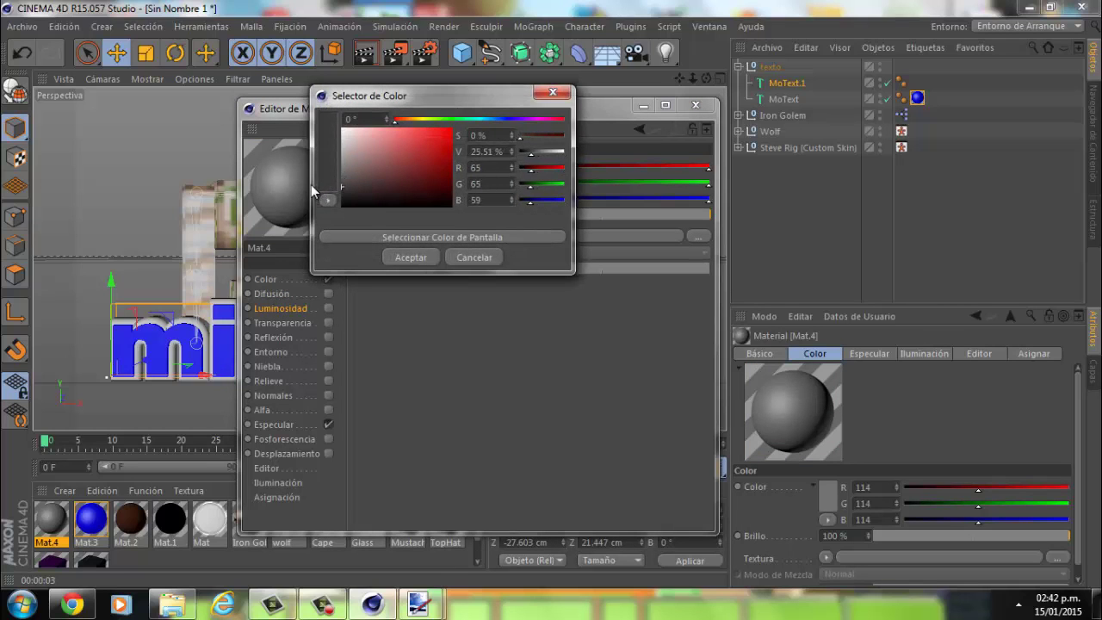
{"action": "left_click", "coordinate": [401, 261]}
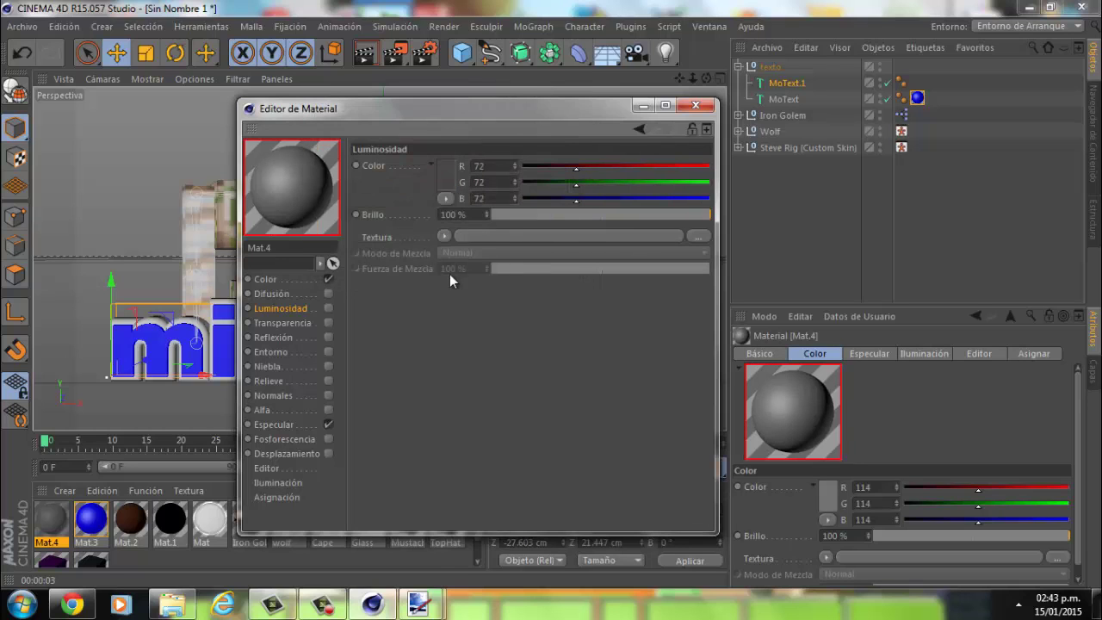
Enable Fosforescencia on Mat.4 with Fuerza Exterior at 1000 %, then close the editor
{"action": "left_click", "coordinate": [281, 321]}
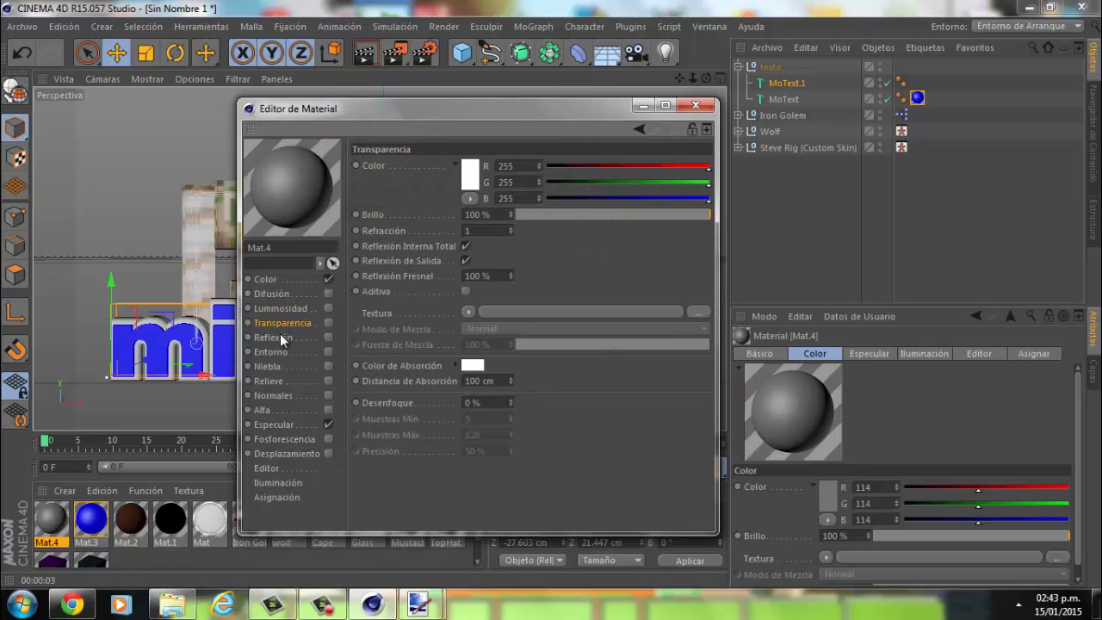
{"action": "left_click", "coordinate": [280, 337]}
{"action": "left_click", "coordinate": [282, 351]}
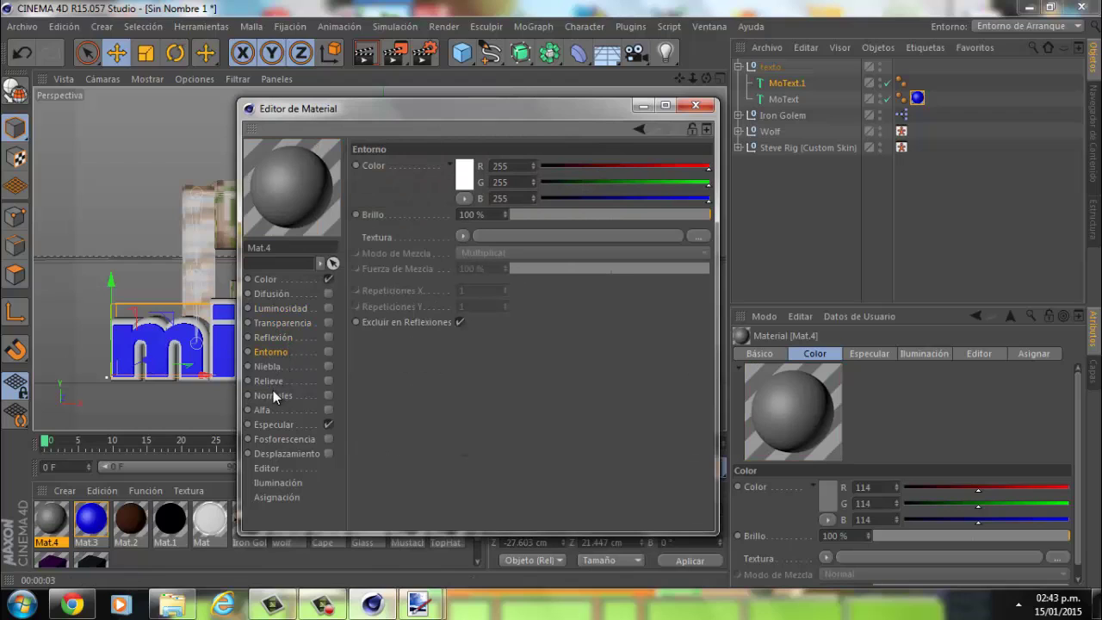
{"action": "left_click", "coordinate": [270, 426]}
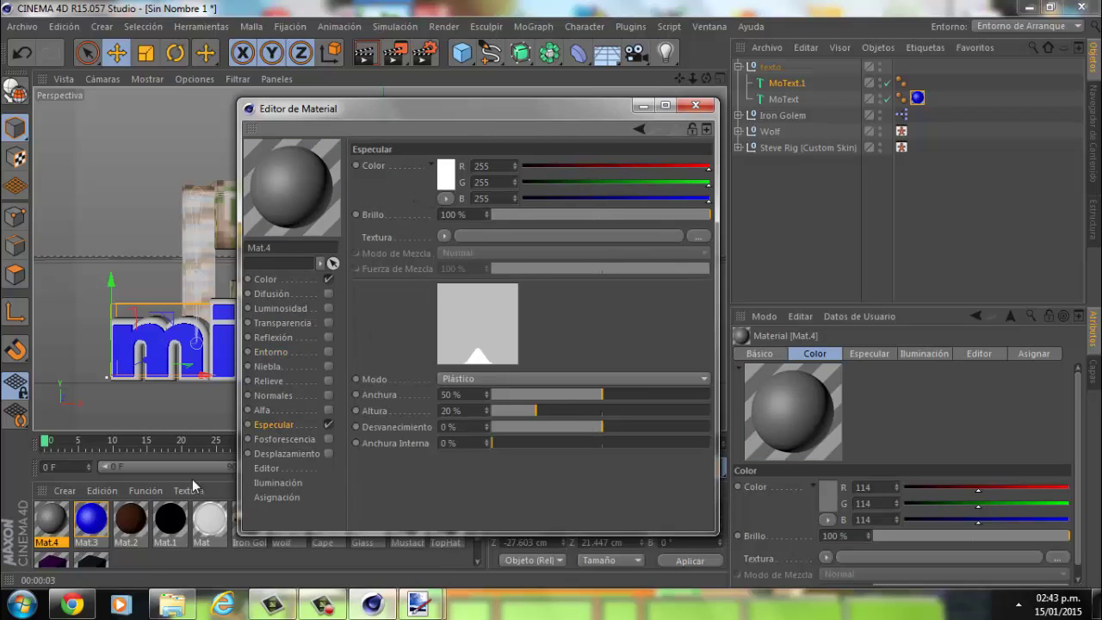
{"action": "left_click", "coordinate": [286, 439]}
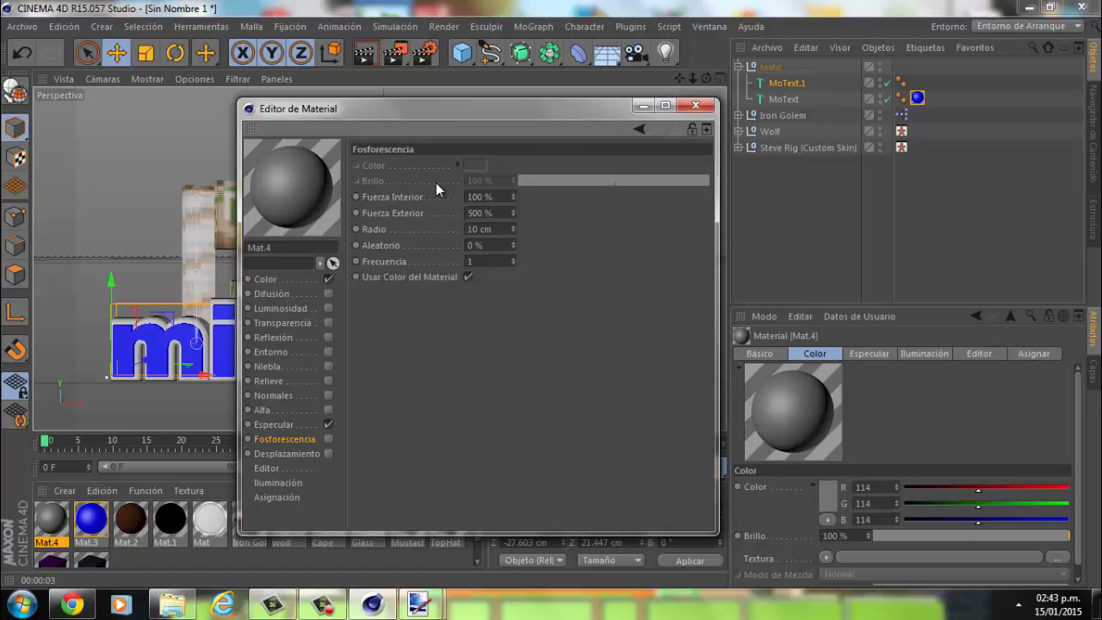
{"action": "left_click", "coordinate": [330, 437]}
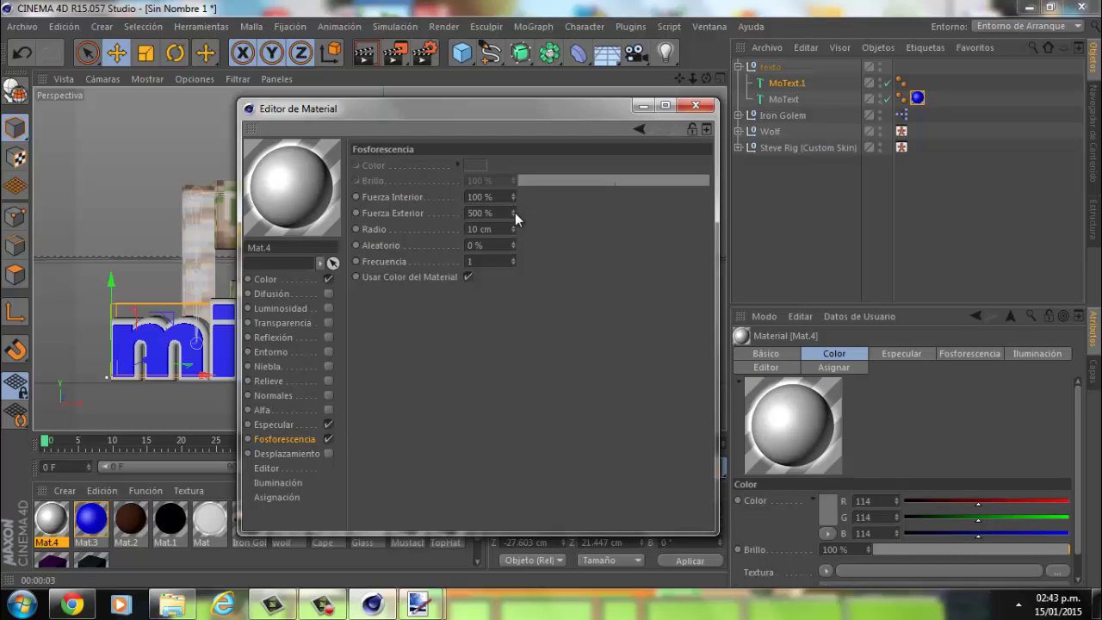
{"action": "double_click", "coordinate": [478, 213]}
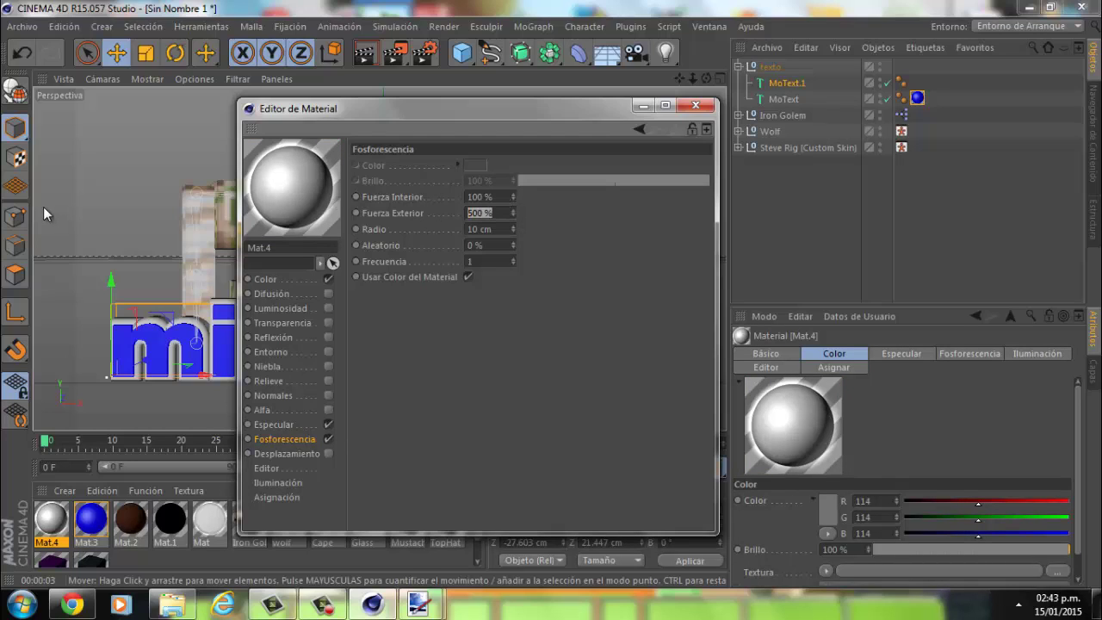
{"action": "type", "text": "100"}
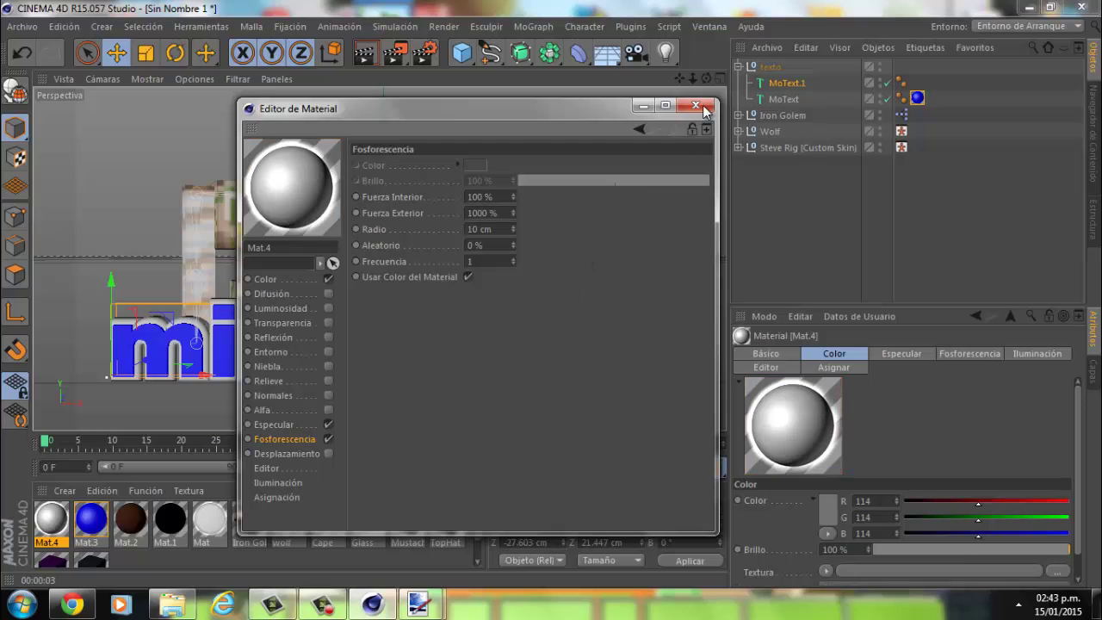
{"action": "left_click", "coordinate": [695, 105]}
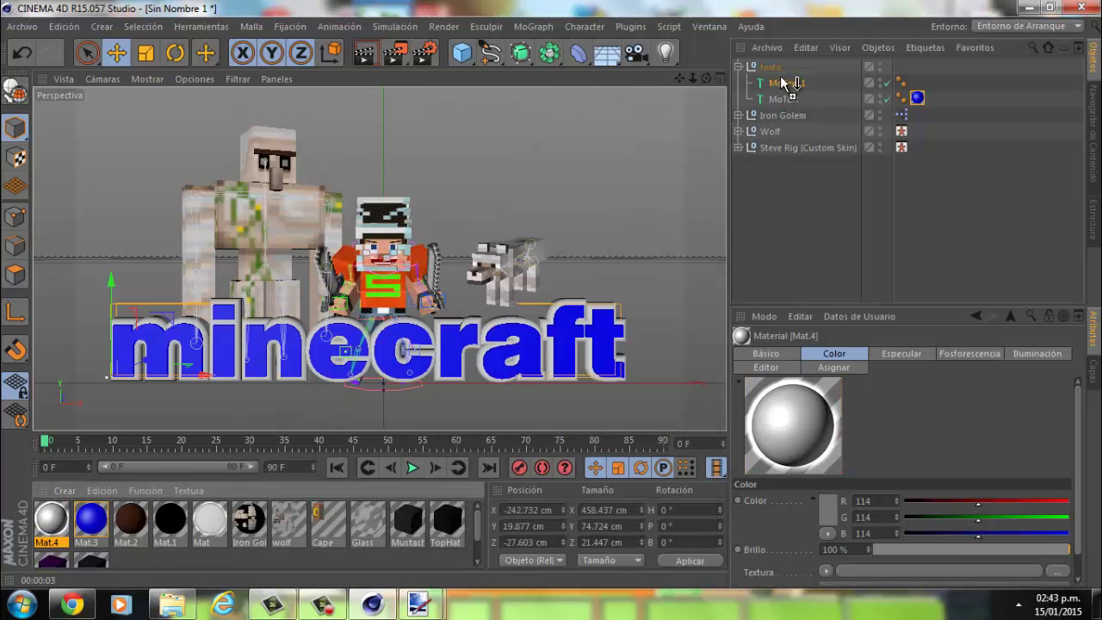
Assign Mat.4 to MoText.1 and render the view to preview the glow
{"action": "left_click_drag", "start_coordinate": [785, 84], "coordinate": [784, 82]}
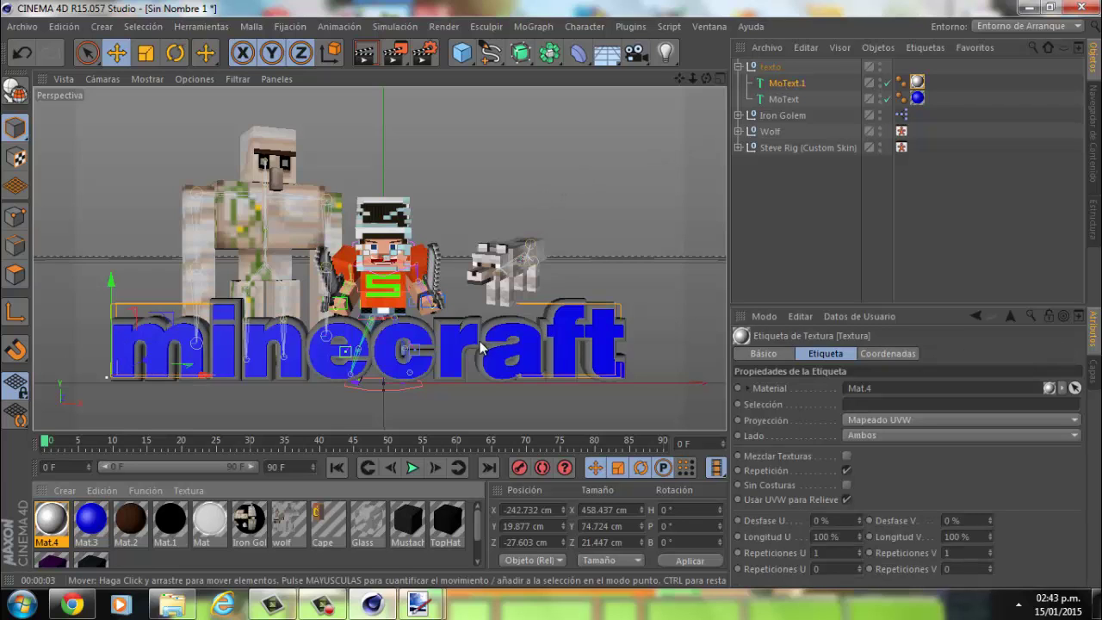
{"action": "left_click", "coordinate": [369, 54]}
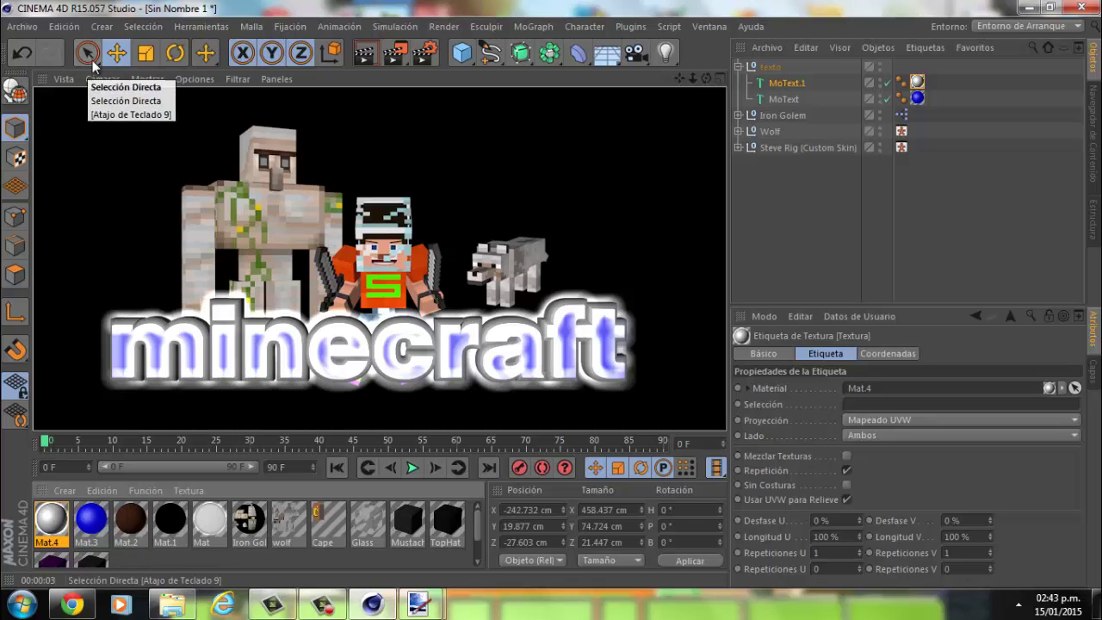
{"action": "left_click", "coordinate": [90, 56]}
Try Mat.4's outer glow strength at 50 % and render to compare
{"action": "double_click", "coordinate": [59, 522]}
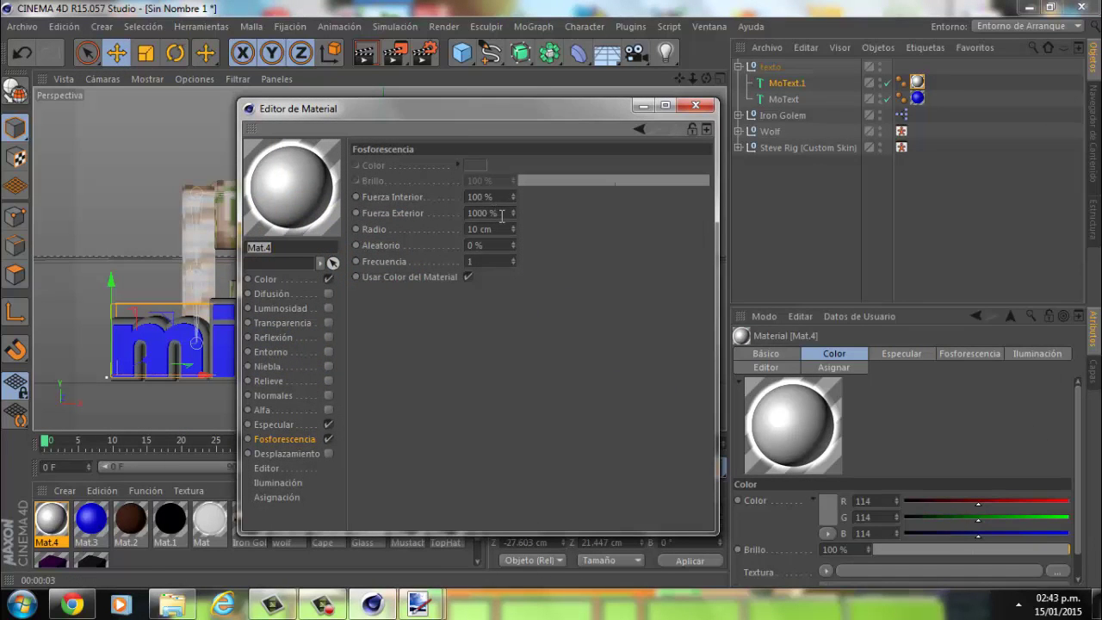
{"action": "type", "text": "50"}
{"action": "left_click", "coordinate": [695, 105]}
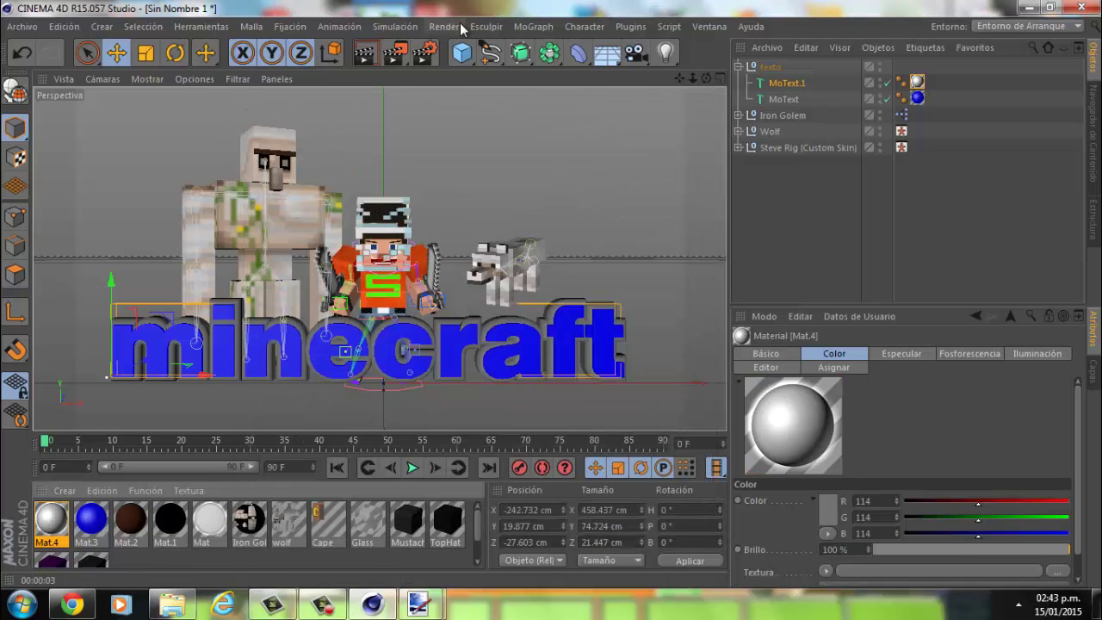
{"action": "left_click", "coordinate": [368, 60]}
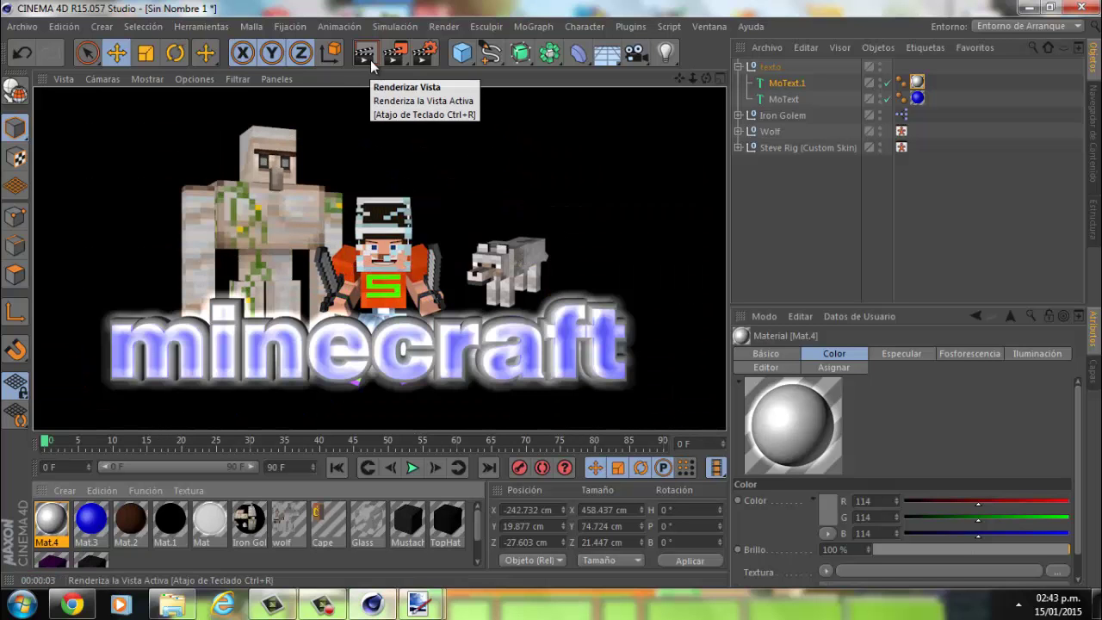
{"action": "left_click", "coordinate": [86, 53]}
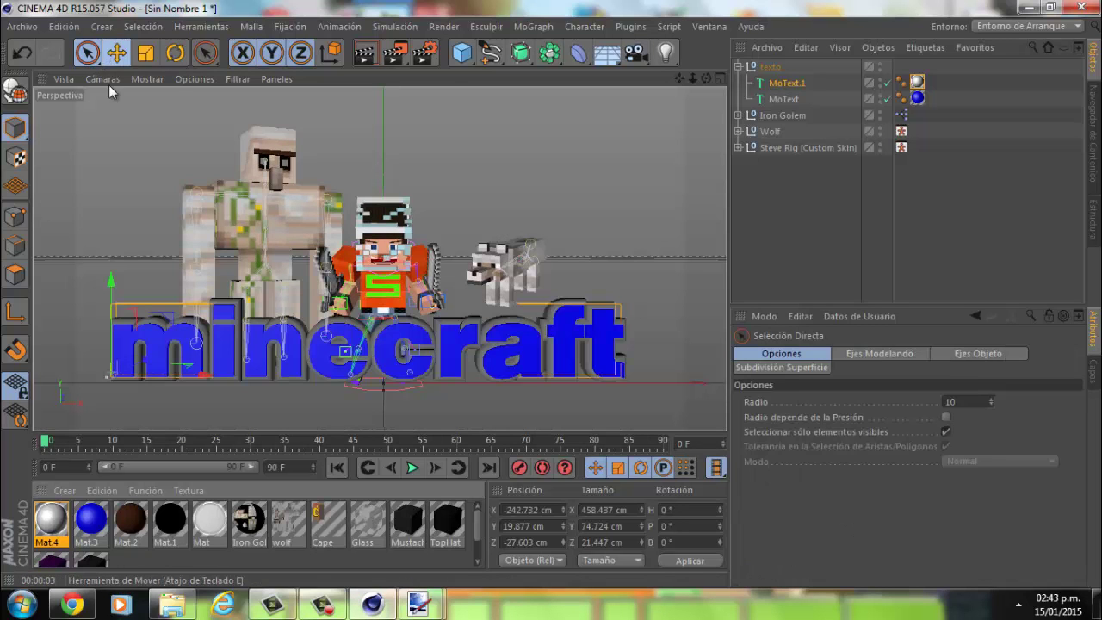
Set Mat.4's Fuerza Exterior to 200 % and re-render the scene
{"action": "double_click", "coordinate": [51, 519]}
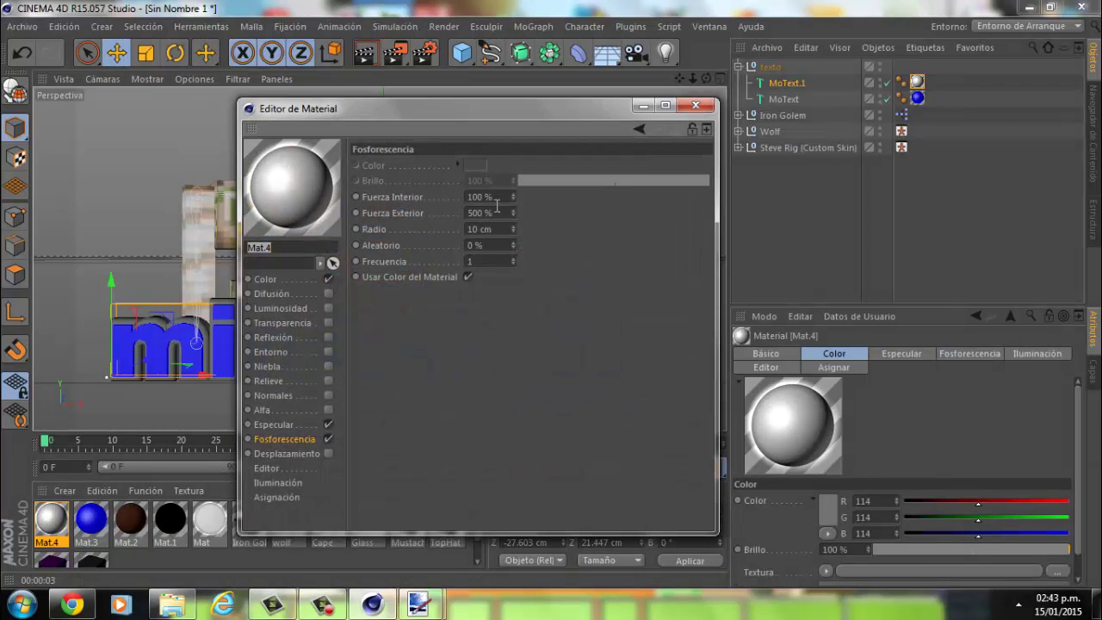
{"action": "type", "text": "200"}
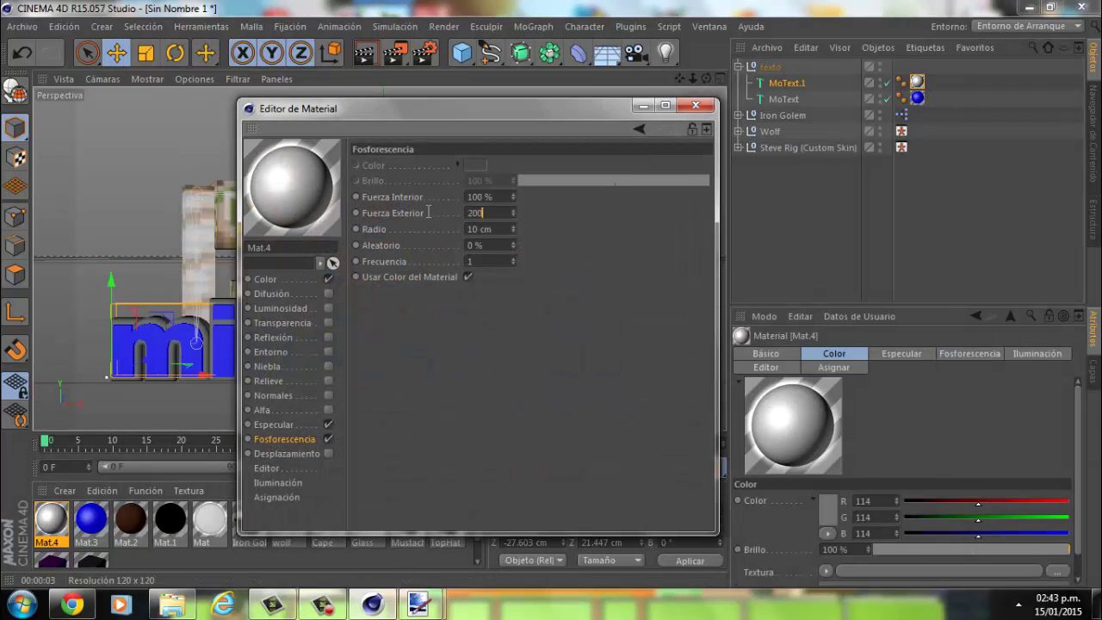
{"action": "key", "text": "Return"}
{"action": "left_click", "coordinate": [696, 104]}
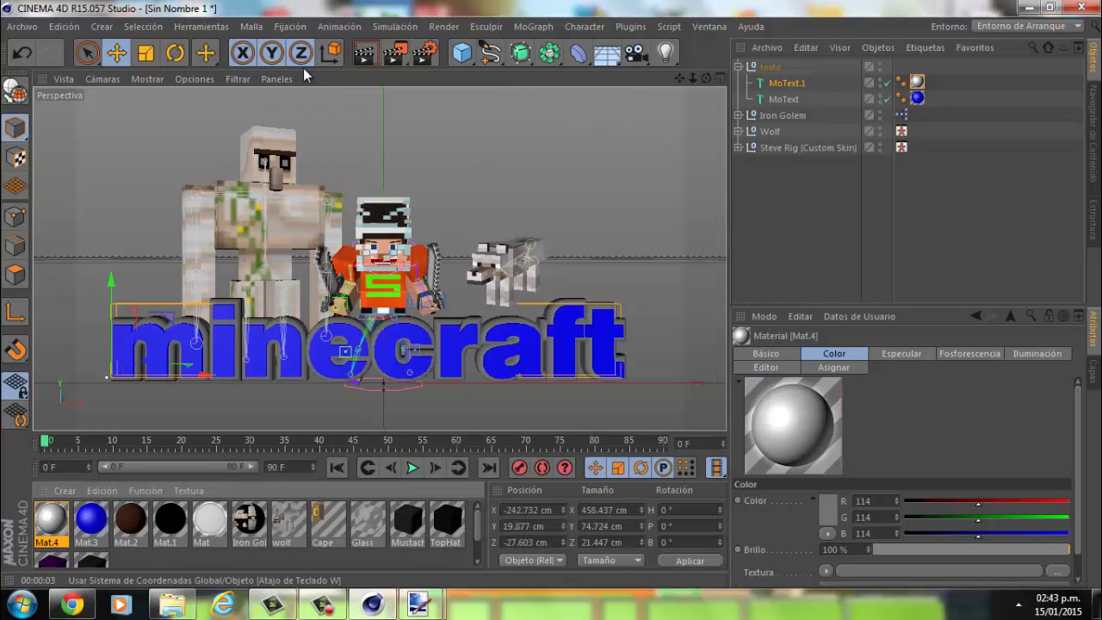
{"action": "left_click", "coordinate": [363, 57]}
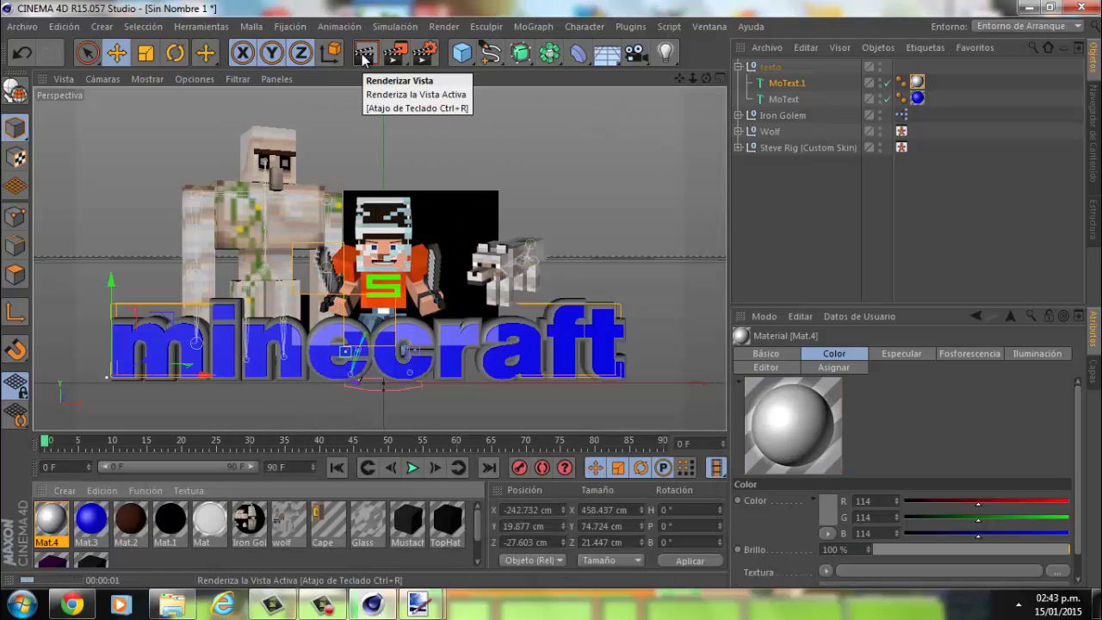
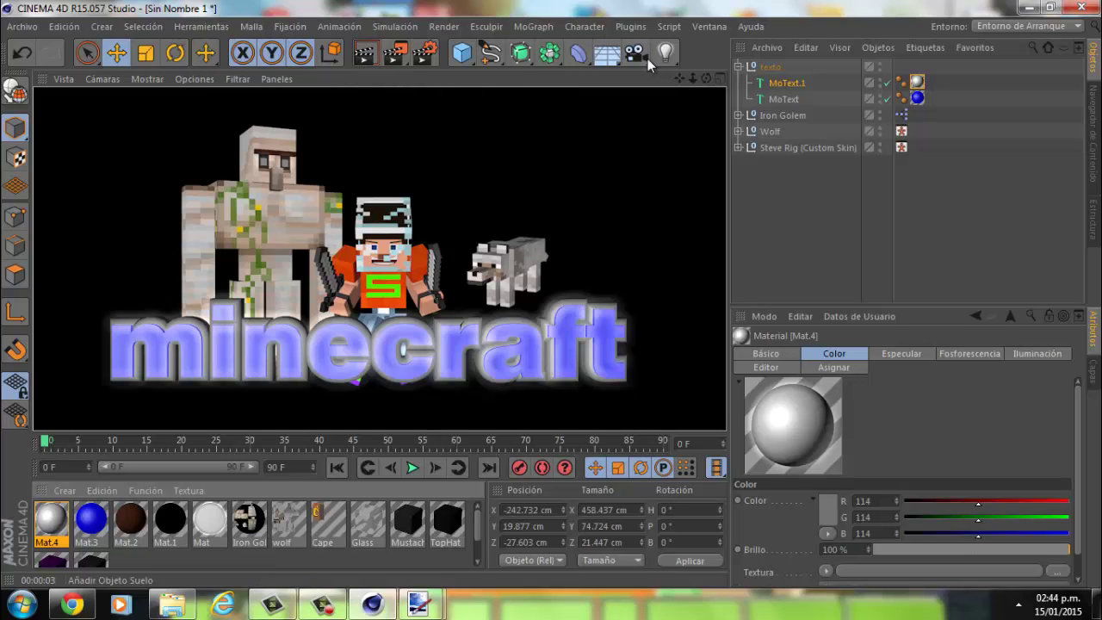
Add an omni light and move it in front of the characters to Z -273 cm
{"action": "left_click_drag", "start_coordinate": [675, 58], "coordinate": [718, 73]}
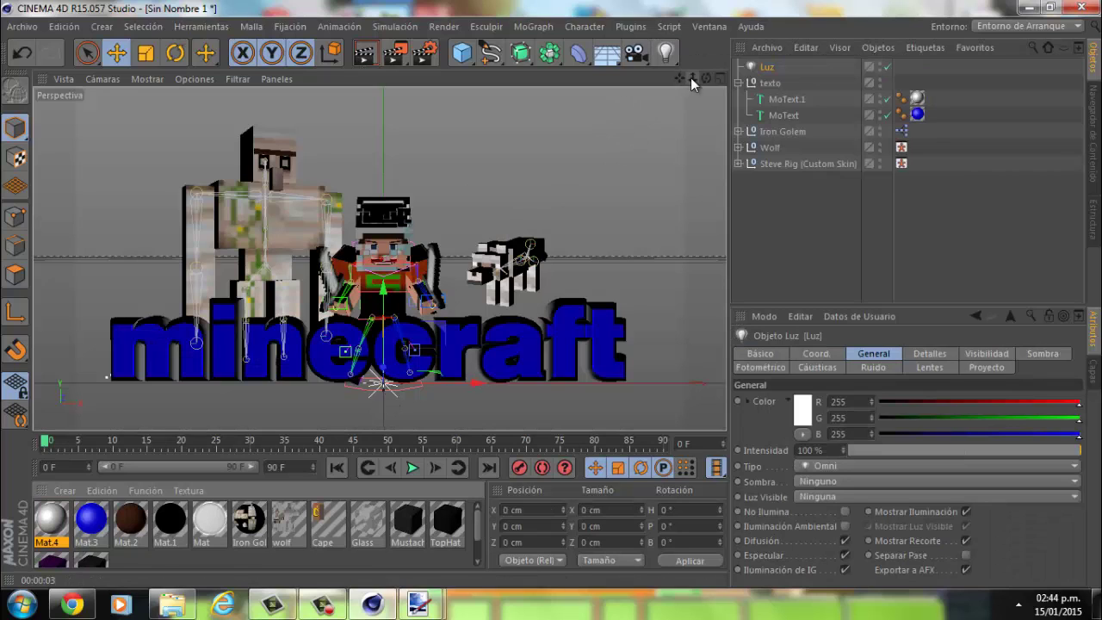
{"action": "left_click_drag", "start_coordinate": [669, 58], "coordinate": [716, 72]}
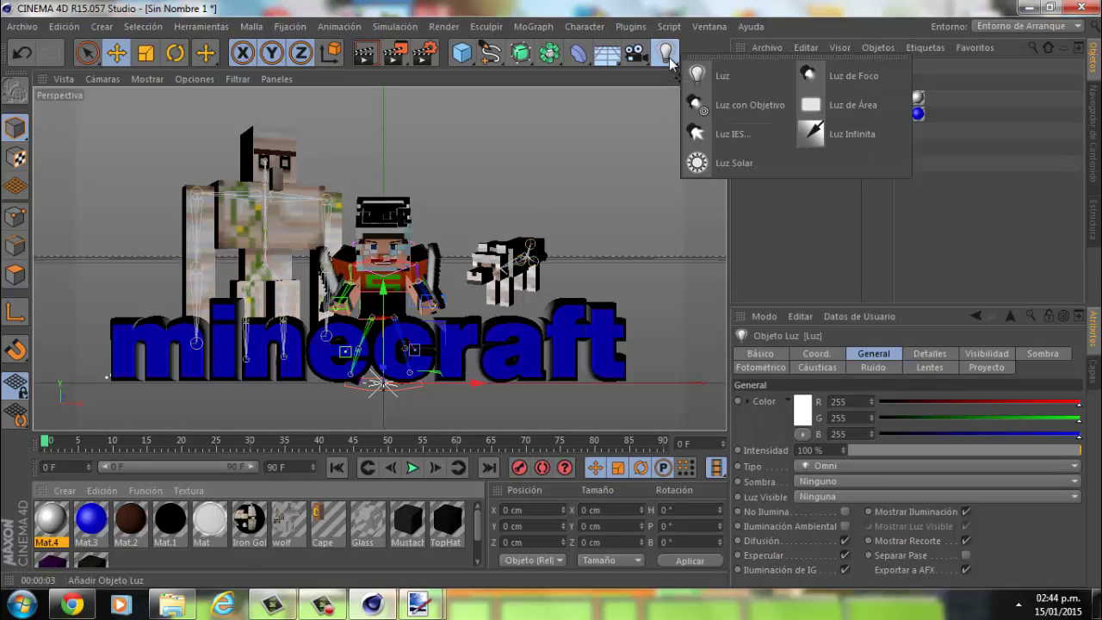
{"action": "left_click", "coordinate": [721, 76]}
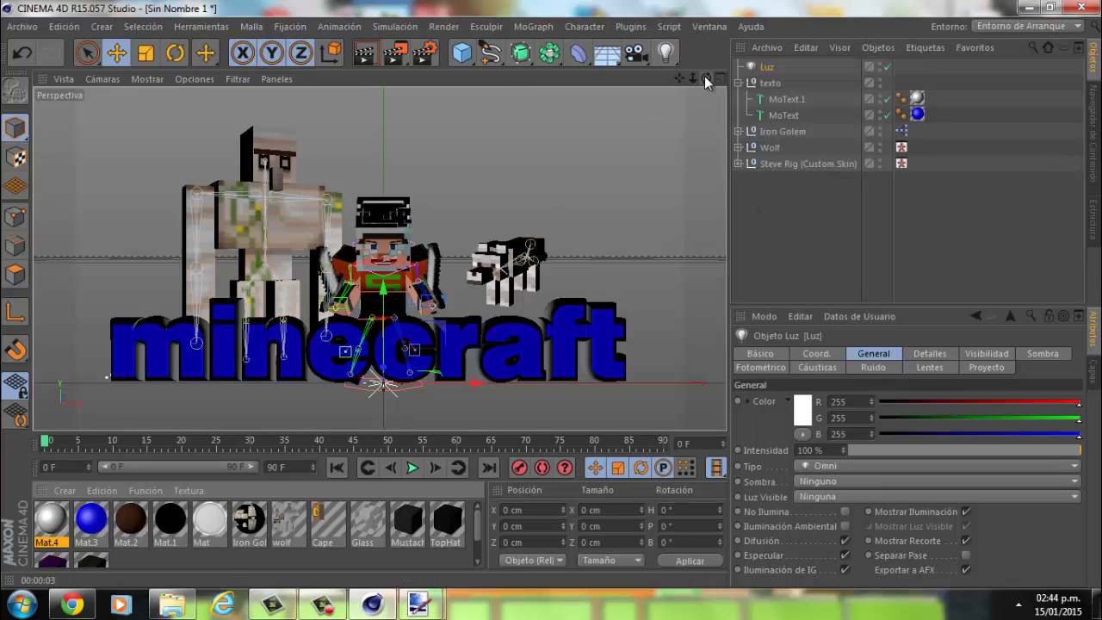
{"action": "mouse_move", "coordinate": [706, 81]}
{"action": "left_mouse_down"}
{"action": "mouse_move", "coordinate": [287, 316]}
{"action": "mouse_move", "coordinate": [496, 388]}
{"action": "left_mouse_up"}
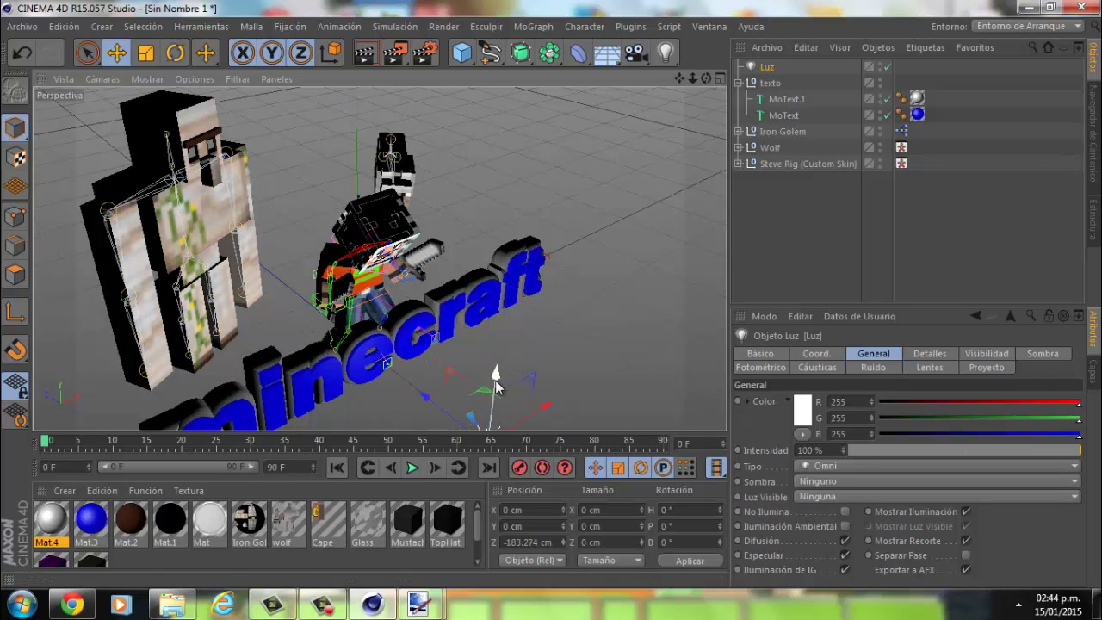
{"action": "left_click_drag", "start_coordinate": [496, 387], "coordinate": [544, 432]}
{"action": "left_click_drag", "start_coordinate": [707, 79], "coordinate": [555, 301]}
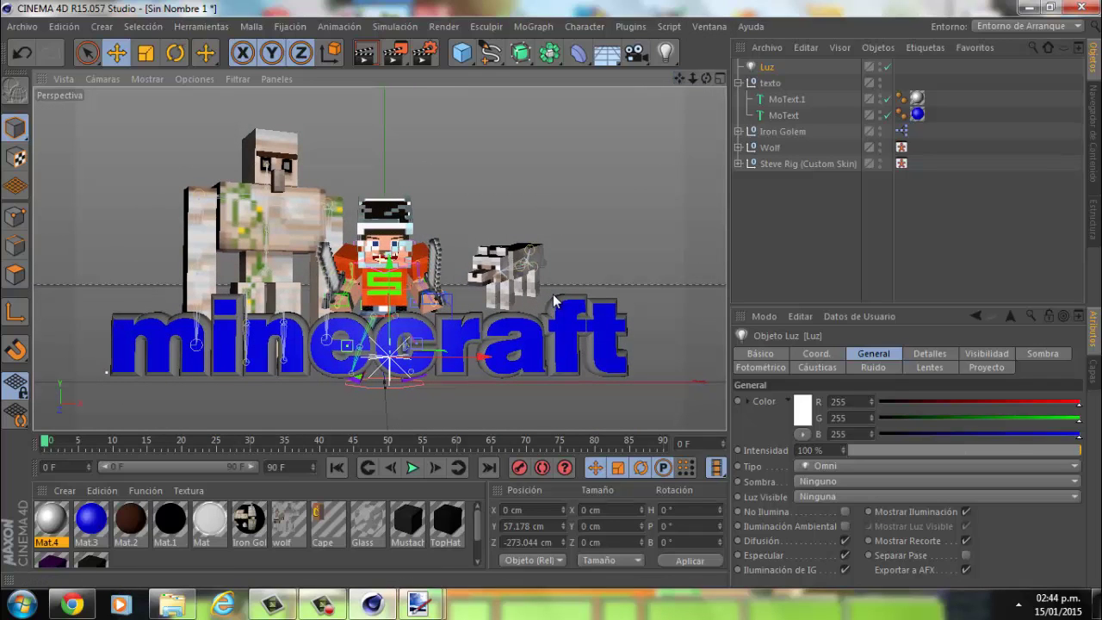
Test-render the viewport, raise the light to Y 108 cm, and render again
{"action": "left_click", "coordinate": [367, 56]}
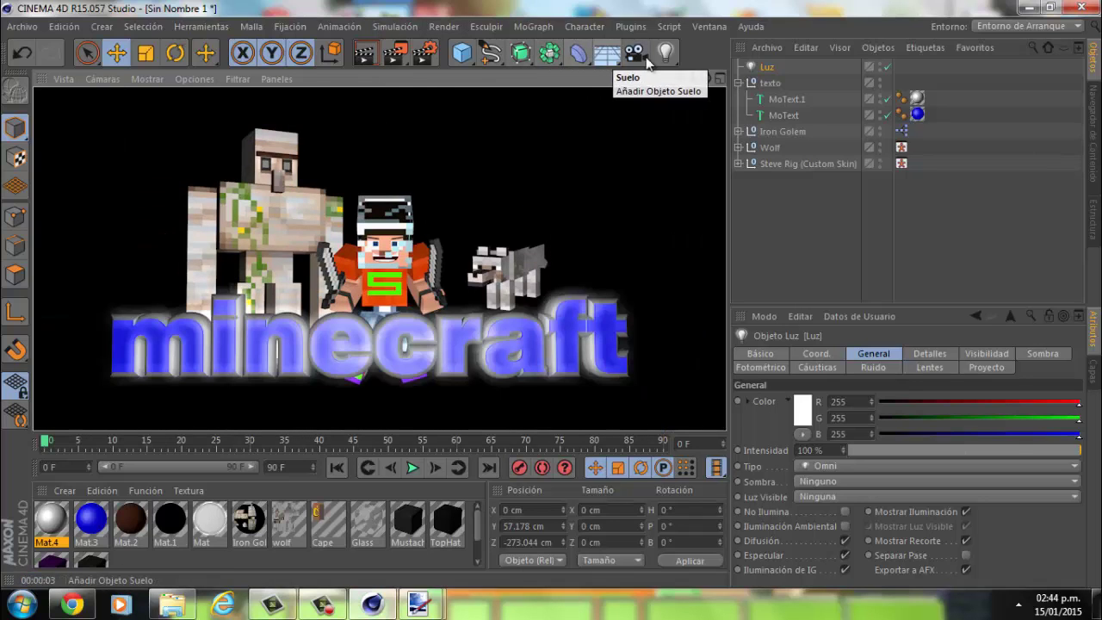
{"action": "left_click", "coordinate": [680, 75]}
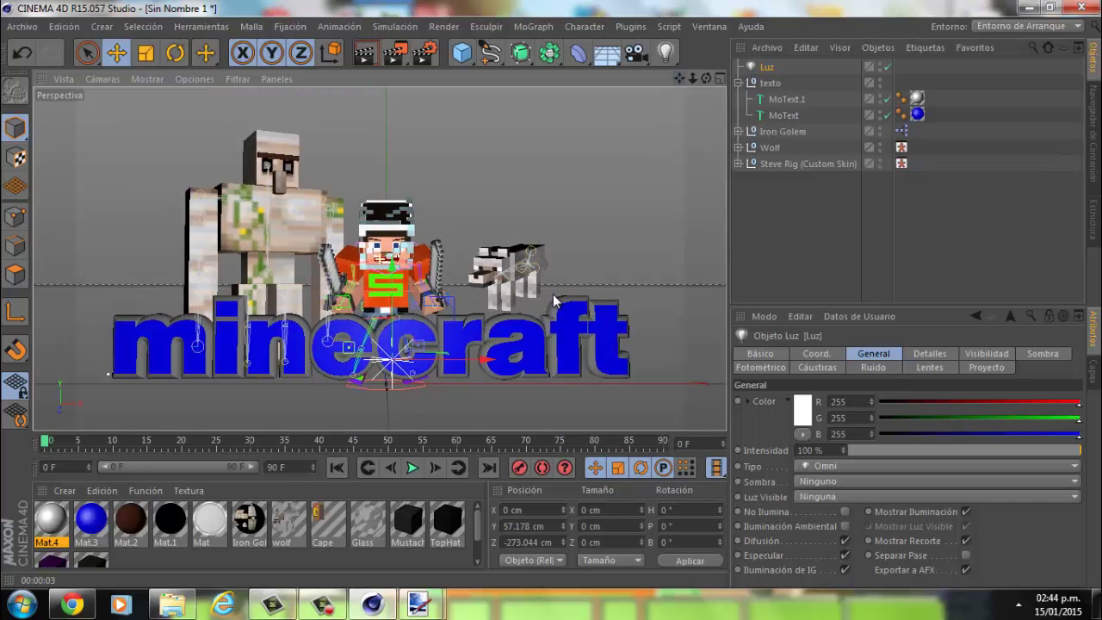
{"action": "left_click_drag", "start_coordinate": [392, 297], "coordinate": [402, 254]}
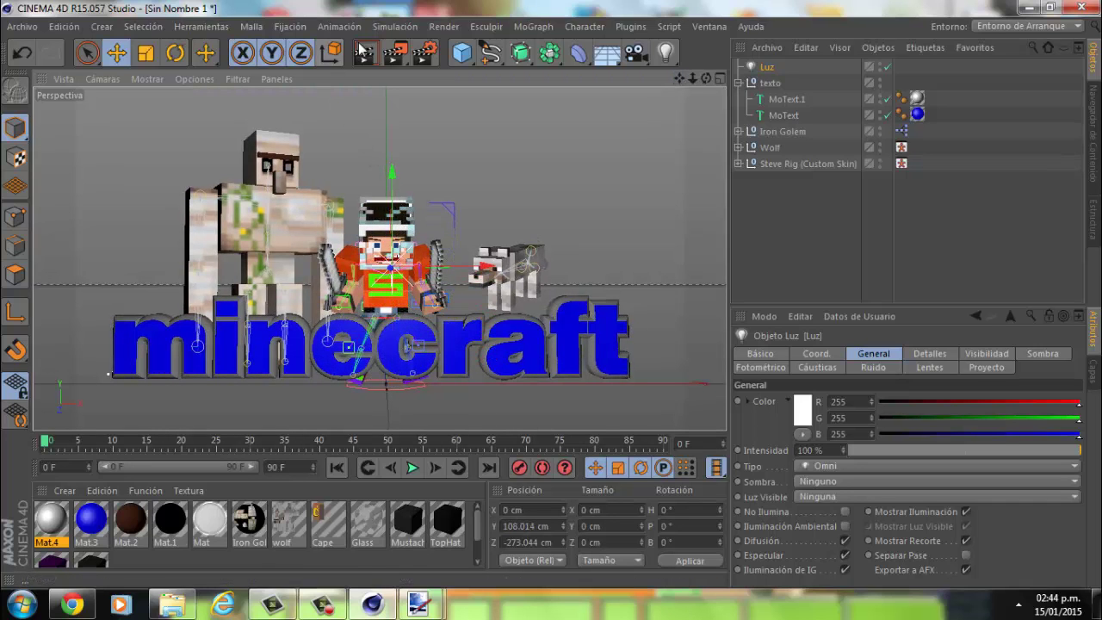
{"action": "key", "text": "ctrl+r"}
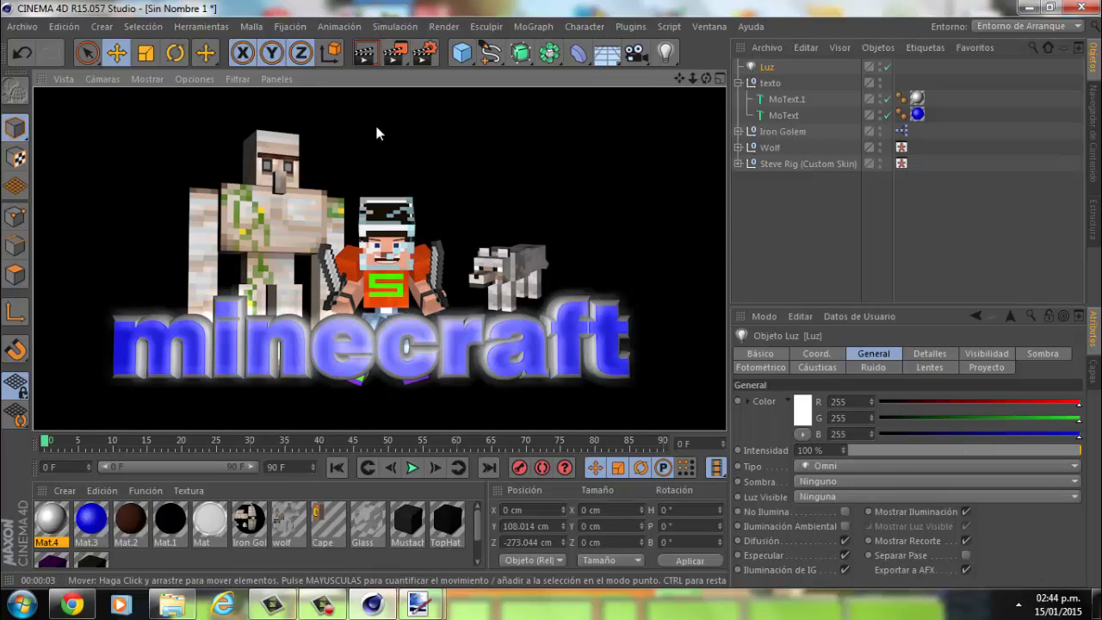
Render the scene to the Picture Viewer, overwriting render tutorial.png
{"action": "left_click", "coordinate": [84, 56]}
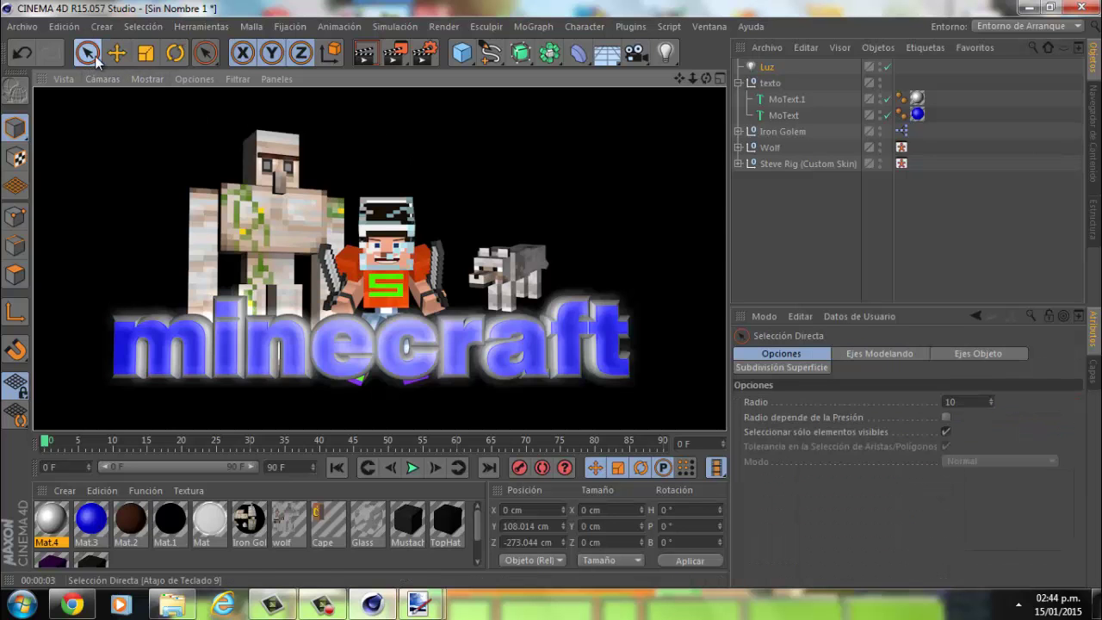
{"action": "left_click", "coordinate": [395, 55]}
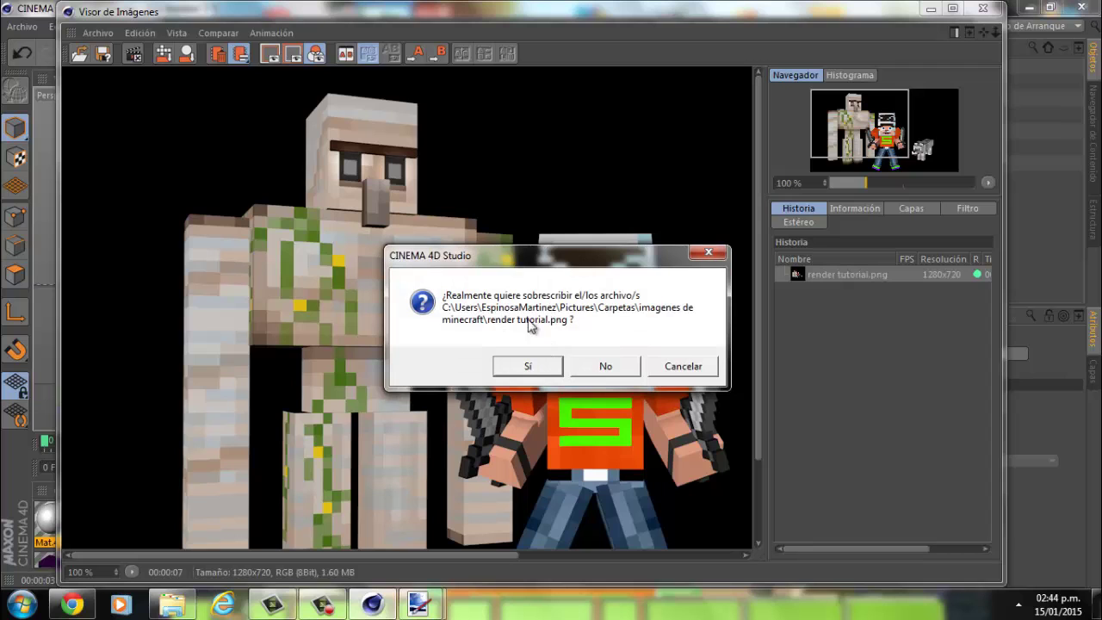
{"action": "left_click", "coordinate": [541, 366]}
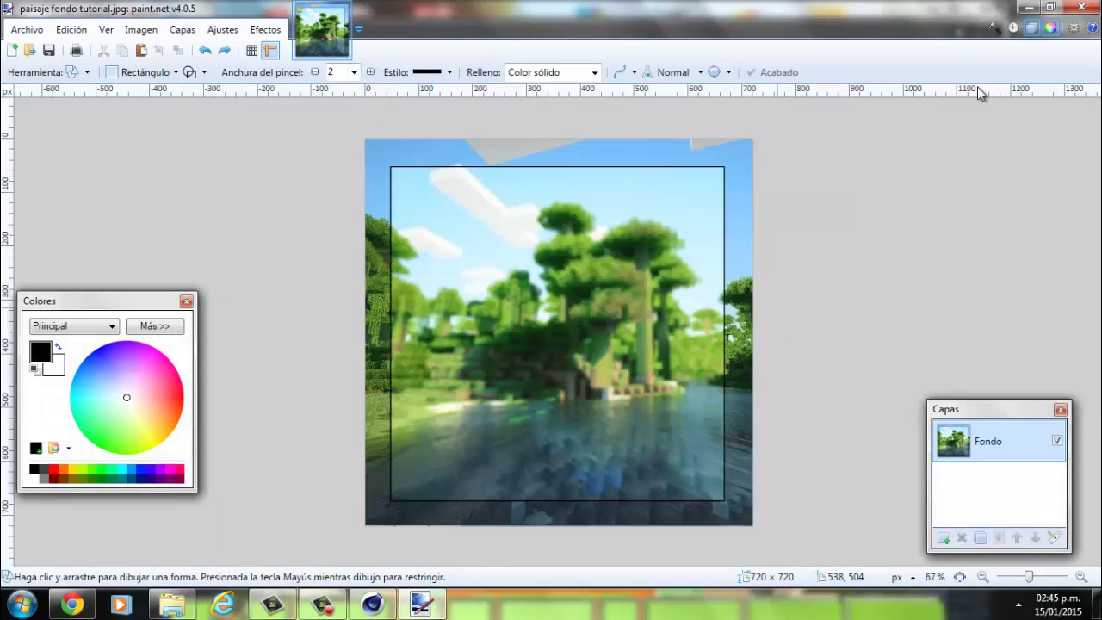
Open render tutorial.png from the minecraft images folder in paint.net
{"action": "left_click", "coordinate": [1027, 8]}
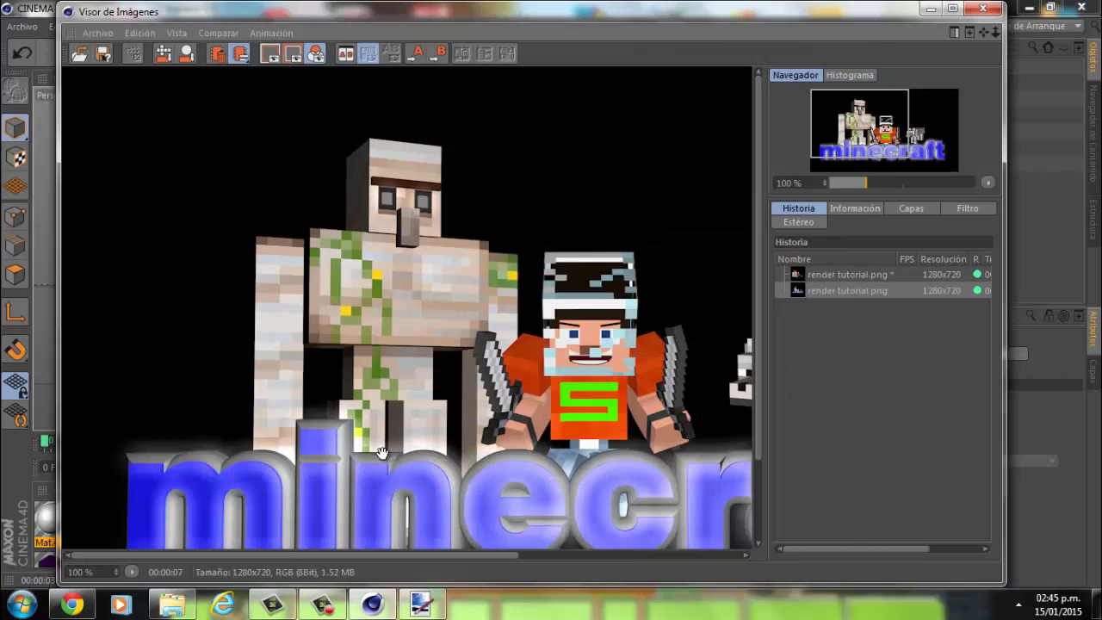
{"action": "left_click", "coordinate": [172, 604]}
{"action": "right_click", "coordinate": [577, 406]}
{"action": "mouse_move", "coordinate": [624, 261]}
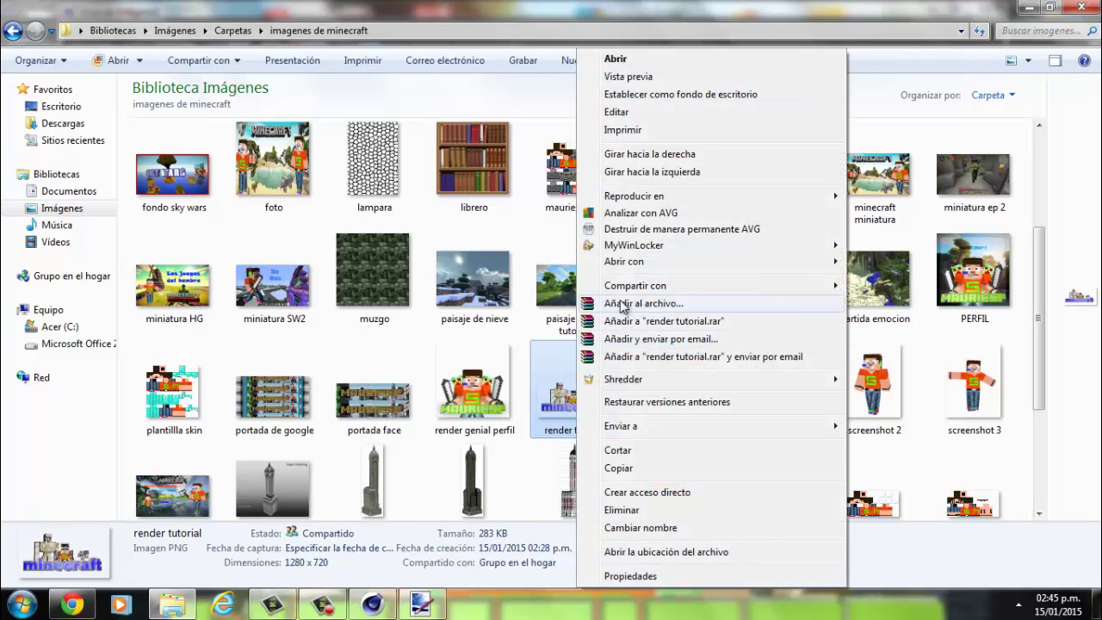
{"action": "left_click", "coordinate": [891, 315]}
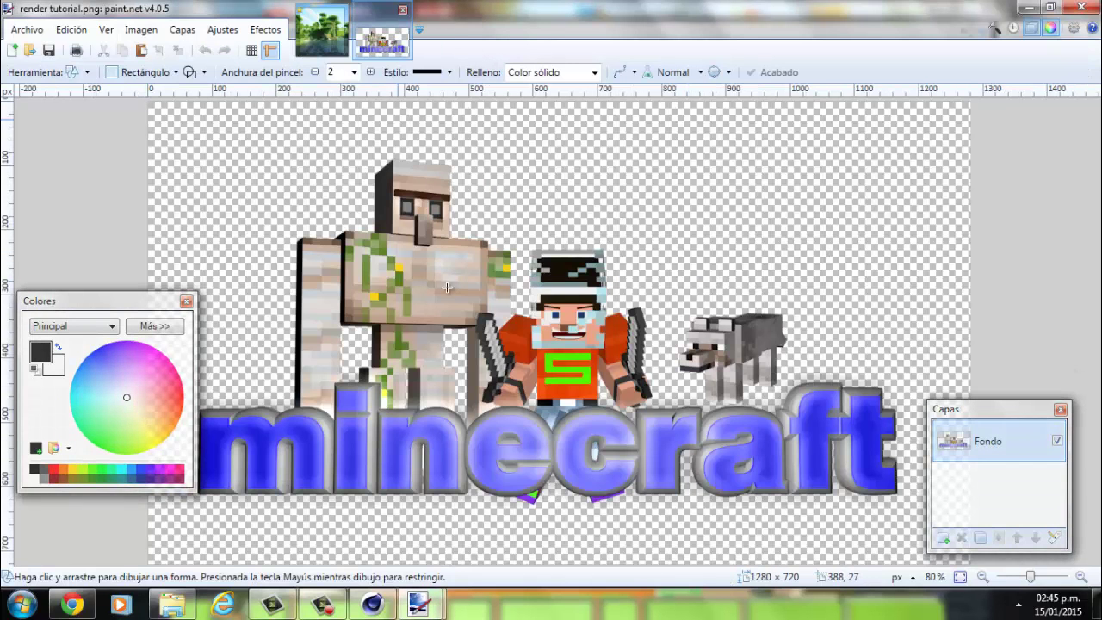
Magic Wand-select the characters and logo in the render at 78% tolerance
{"action": "left_click", "coordinate": [74, 73]}
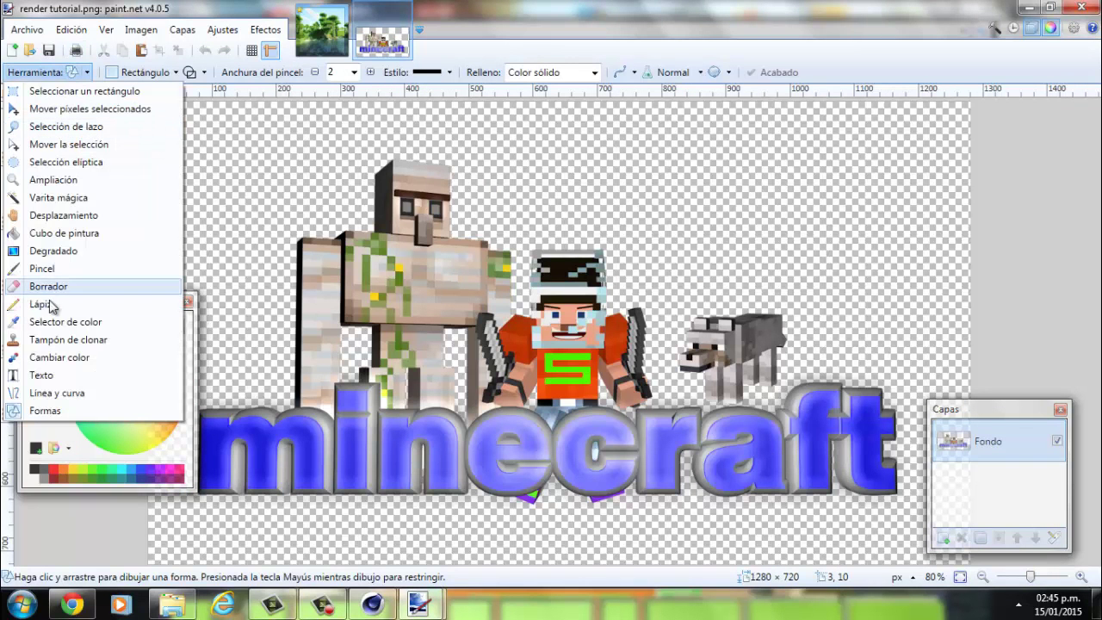
{"action": "left_click", "coordinate": [58, 197]}
{"action": "left_click", "coordinate": [451, 296]}
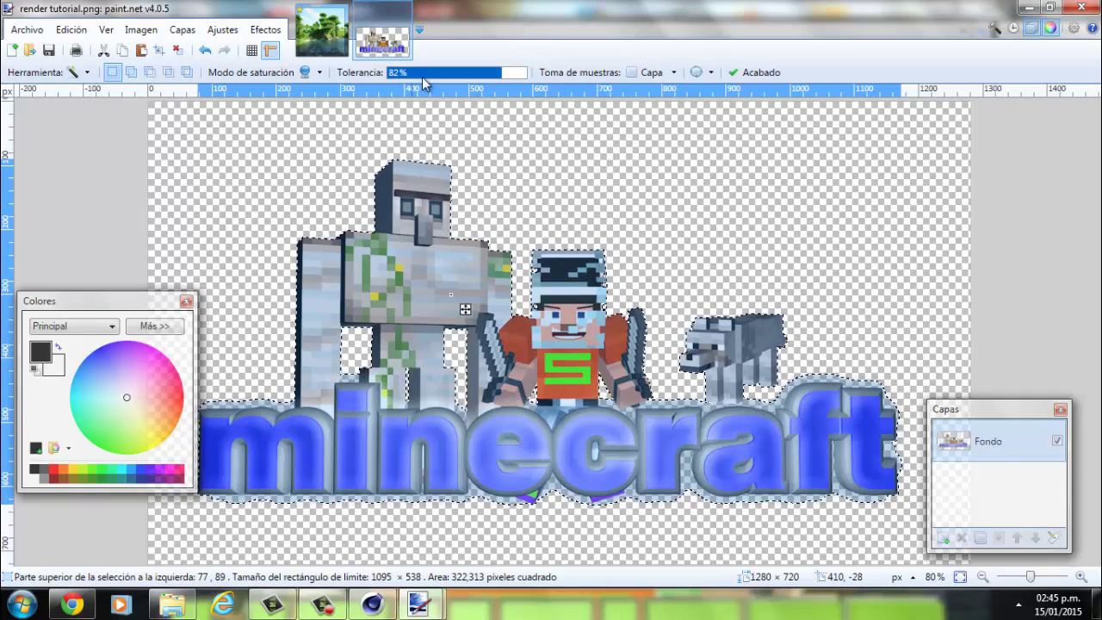
{"action": "left_click", "coordinate": [176, 52]}
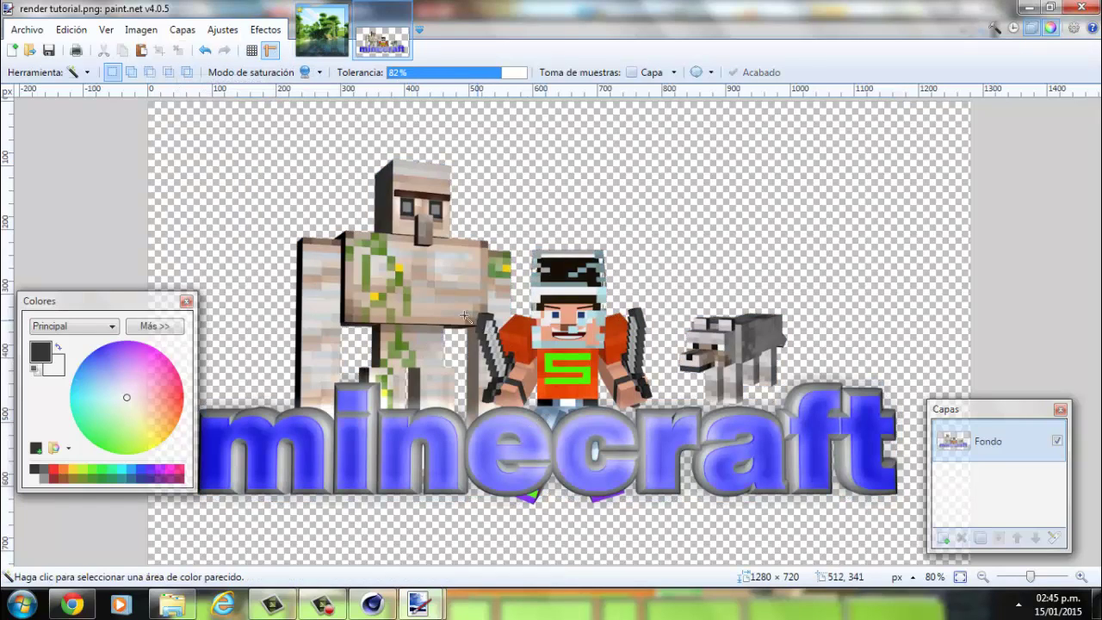
{"action": "left_click", "coordinate": [386, 286]}
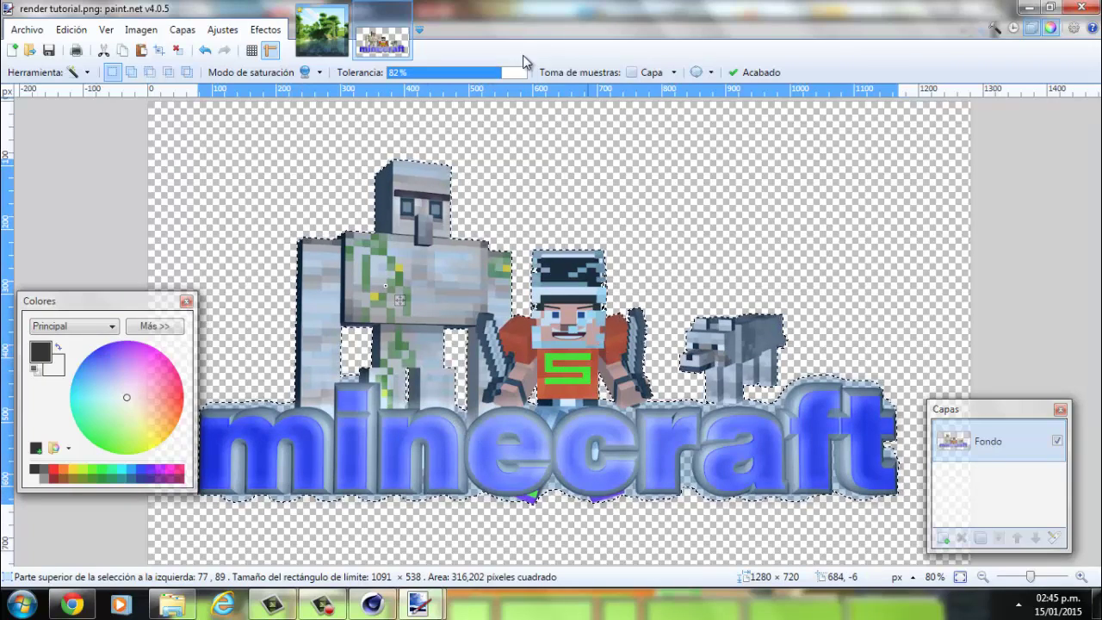
{"action": "mouse_move", "coordinate": [502, 74]}
{"action": "left_mouse_down"}
{"action": "mouse_move", "coordinate": [478, 75]}
{"action": "mouse_move", "coordinate": [496, 76]}
{"action": "left_mouse_up"}
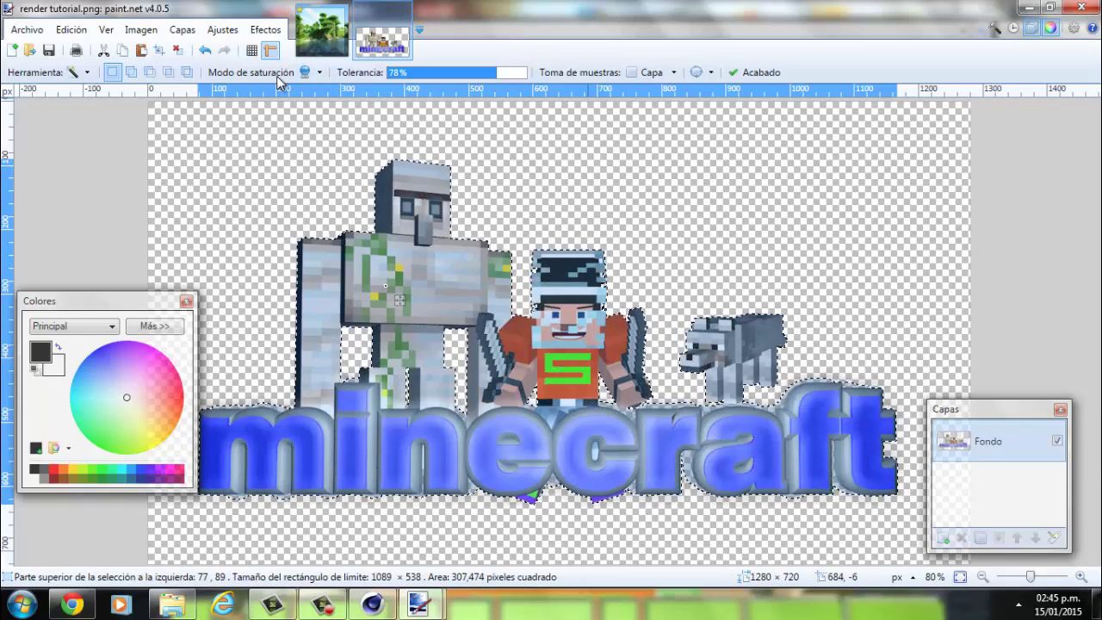
Add a new empty Capa 2 layer to the landscape and hide Fondo
{"action": "left_click", "coordinate": [321, 30]}
{"action": "left_click", "coordinate": [183, 29]}
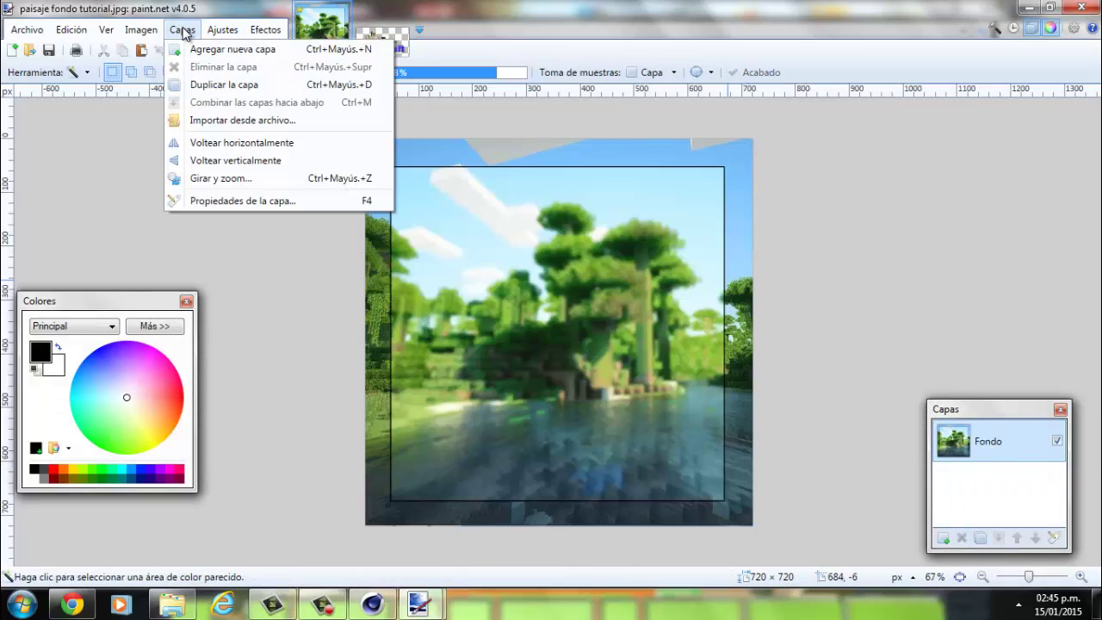
{"action": "left_click", "coordinate": [217, 53]}
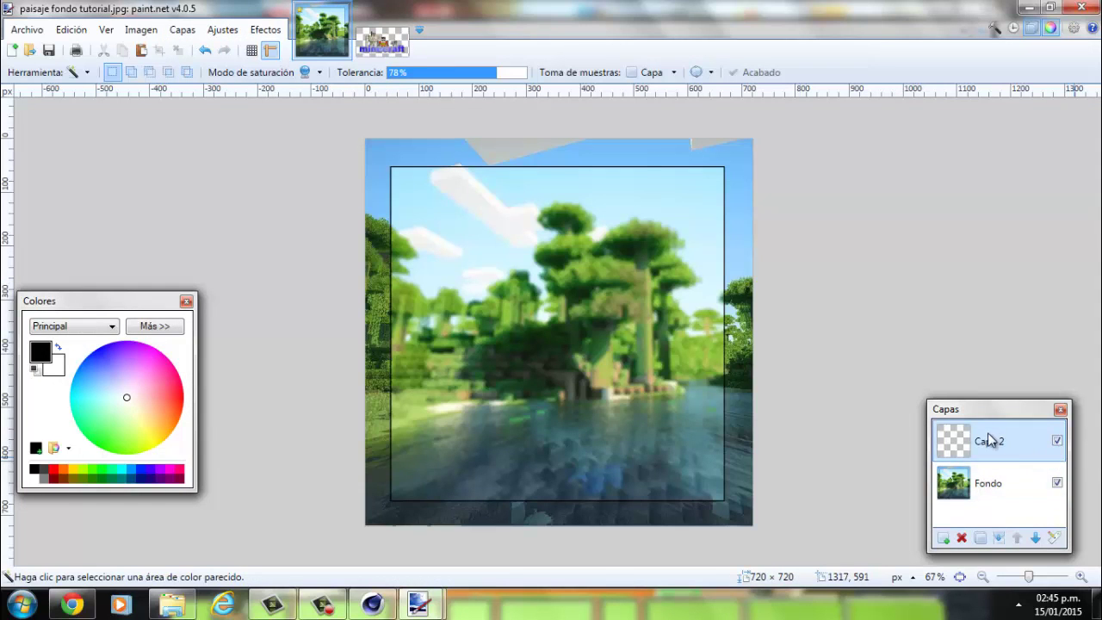
{"action": "left_click", "coordinate": [1057, 483]}
Select the entire render tutorial canvas for copying
{"action": "left_click", "coordinate": [383, 36]}
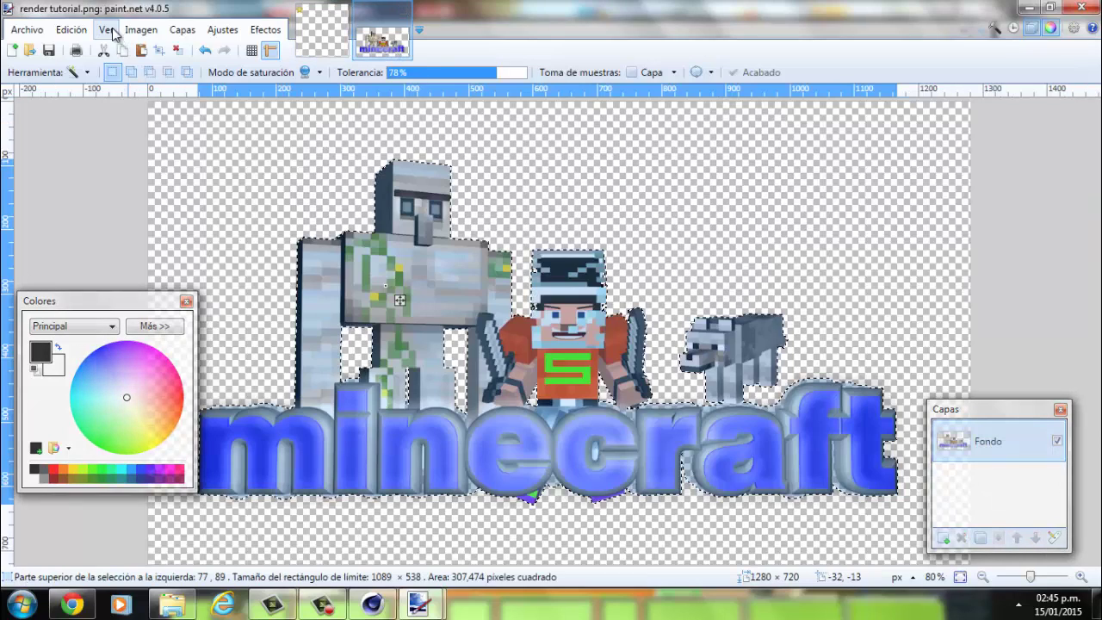
{"action": "left_click", "coordinate": [72, 30]}
{"action": "left_click", "coordinate": [110, 253]}
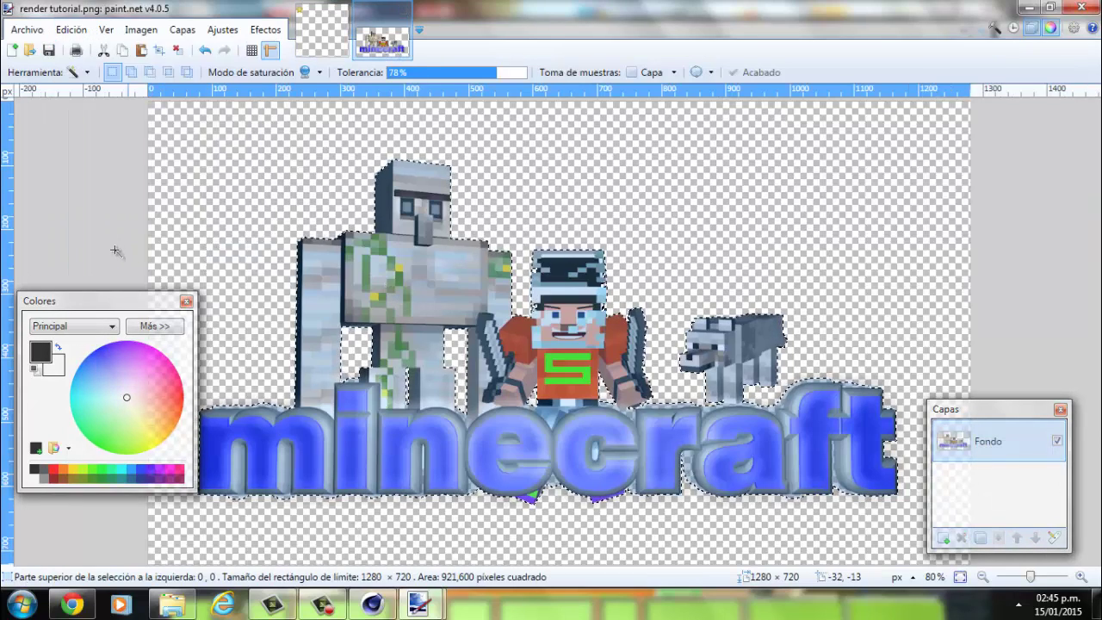
{"action": "left_click", "coordinate": [121, 50]}
Paste the render into the landscape without enlarging the canvas, then shrink it into the lower middle
{"action": "key", "text": "ctrl+Tab"}
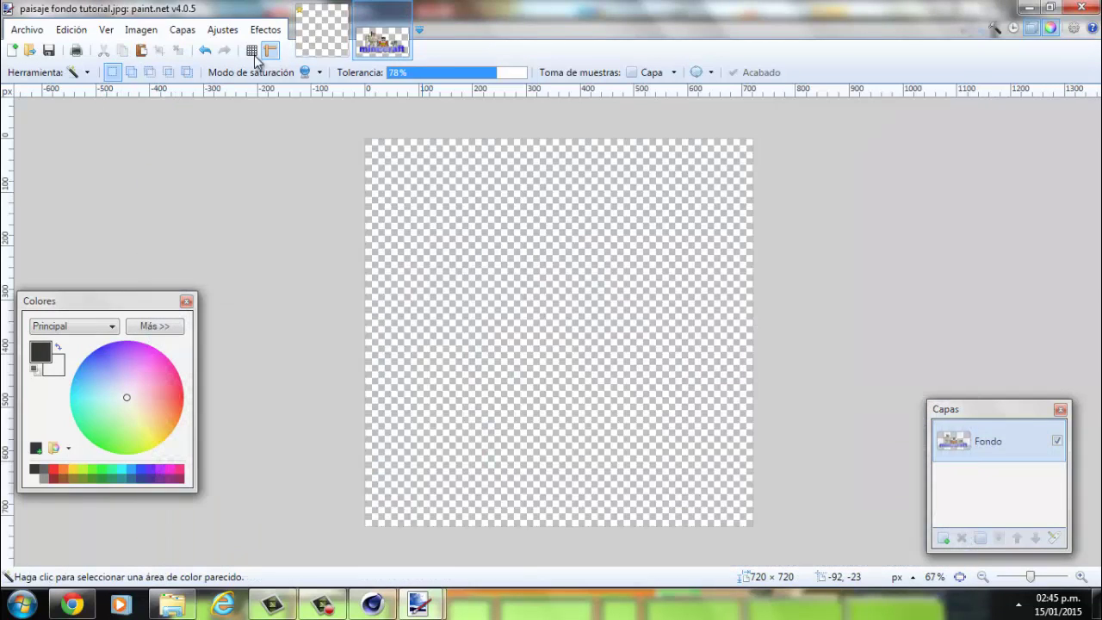
{"action": "key", "text": "ctrl+shift+v"}
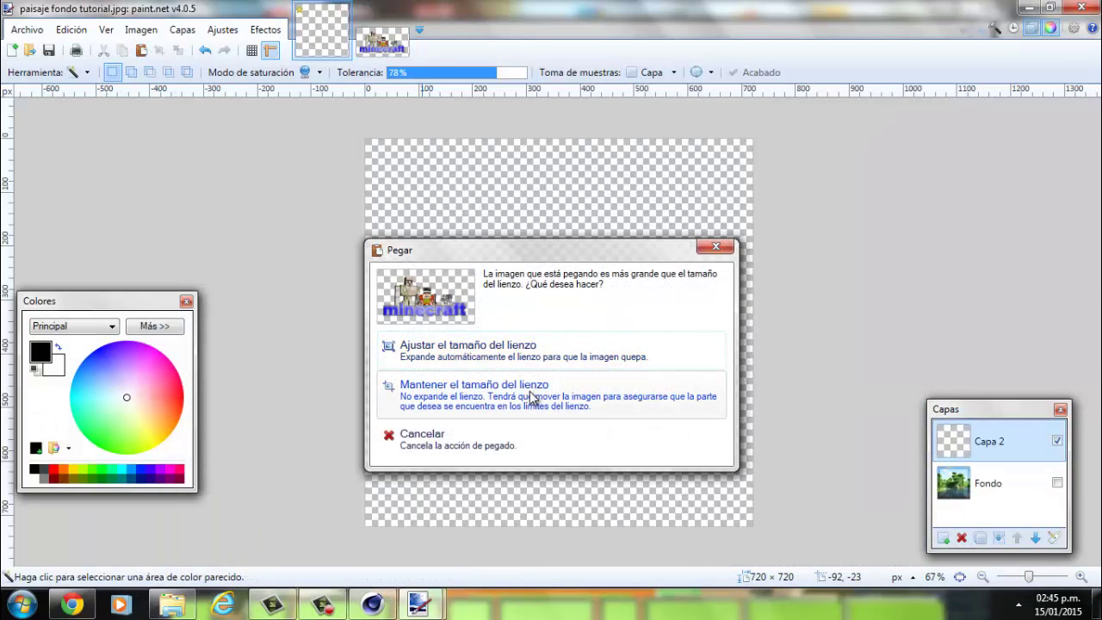
{"action": "left_click", "coordinate": [532, 398]}
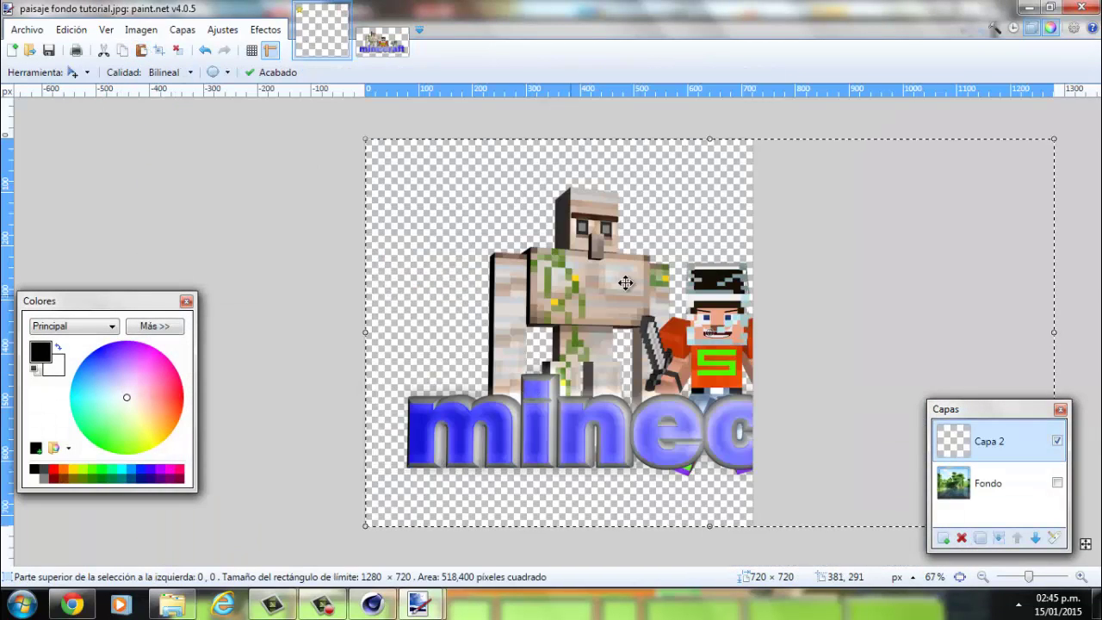
{"action": "mouse_move", "coordinate": [367, 141]}
{"action": "left_mouse_down"}
{"action": "mouse_move", "coordinate": [723, 368]}
{"action": "mouse_move", "coordinate": [514, 339]}
{"action": "mouse_move", "coordinate": [462, 293]}
{"action": "left_mouse_up"}
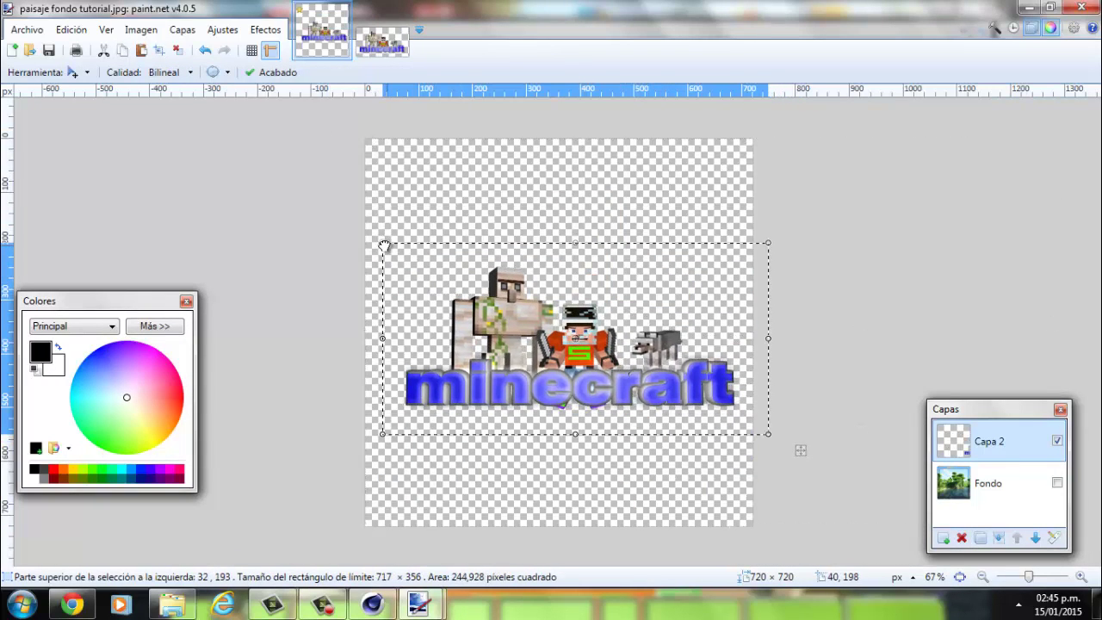
{"action": "mouse_move", "coordinate": [394, 250]}
{"action": "left_mouse_down"}
{"action": "mouse_move", "coordinate": [396, 202]}
{"action": "mouse_move", "coordinate": [364, 164]}
{"action": "mouse_move", "coordinate": [342, 162]}
{"action": "left_mouse_up"}
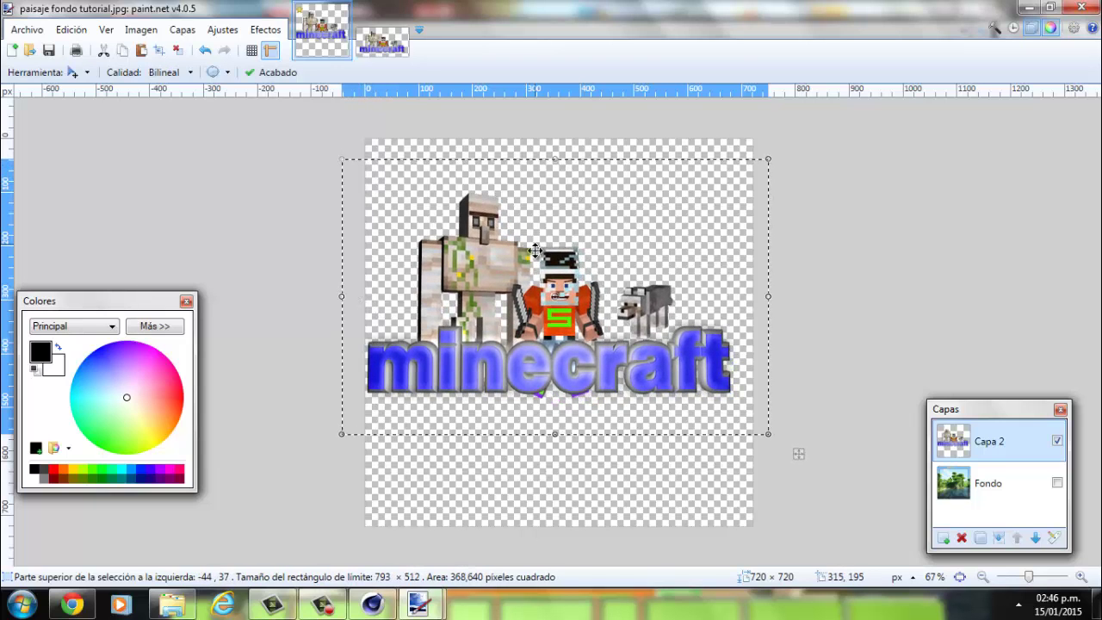
{"action": "left_click_drag", "start_coordinate": [535, 249], "coordinate": [547, 311]}
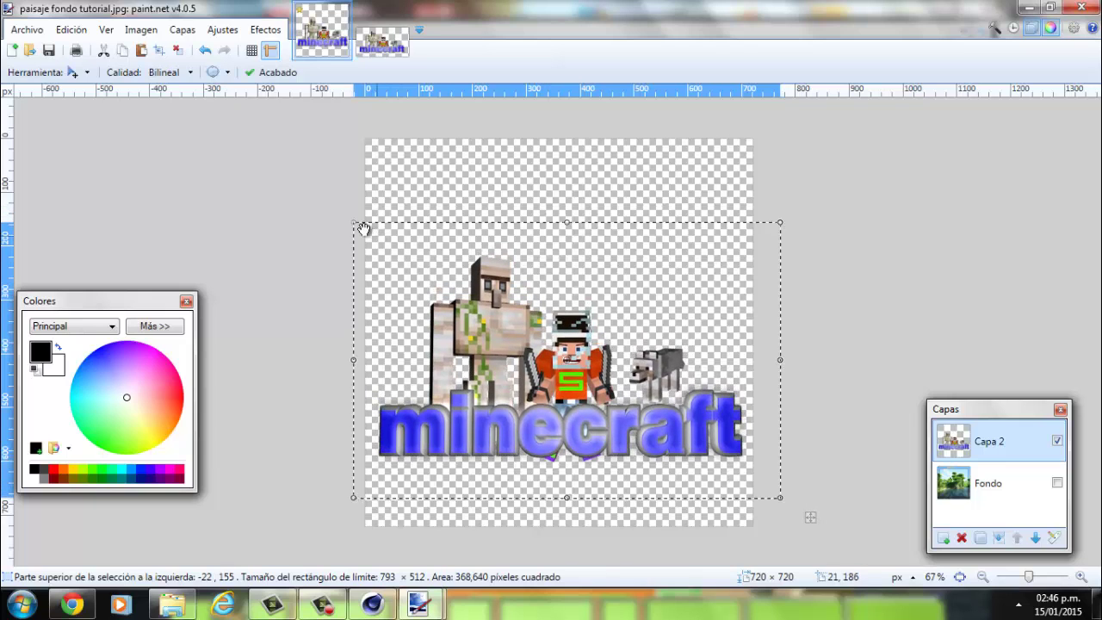
{"action": "mouse_move", "coordinate": [381, 240]}
{"action": "left_mouse_down"}
{"action": "mouse_move", "coordinate": [419, 265]}
{"action": "mouse_move", "coordinate": [416, 250]}
{"action": "left_mouse_up"}
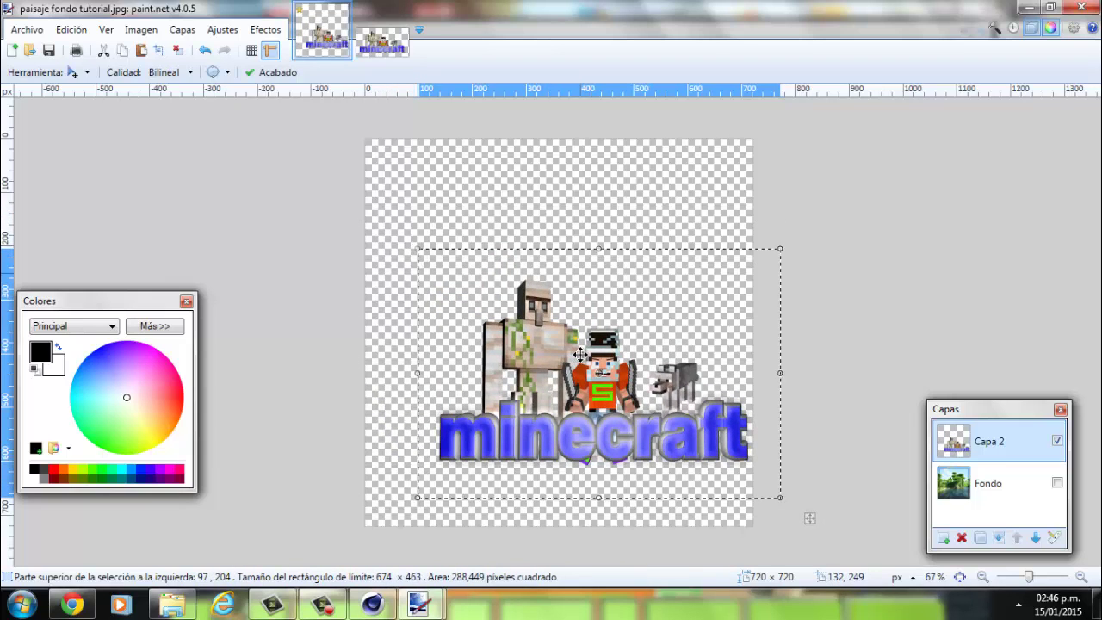
{"action": "mouse_move", "coordinate": [582, 355]}
{"action": "left_mouse_down"}
{"action": "mouse_move", "coordinate": [535, 342]}
{"action": "mouse_move", "coordinate": [543, 359]}
{"action": "mouse_move", "coordinate": [548, 343]}
{"action": "left_mouse_up"}
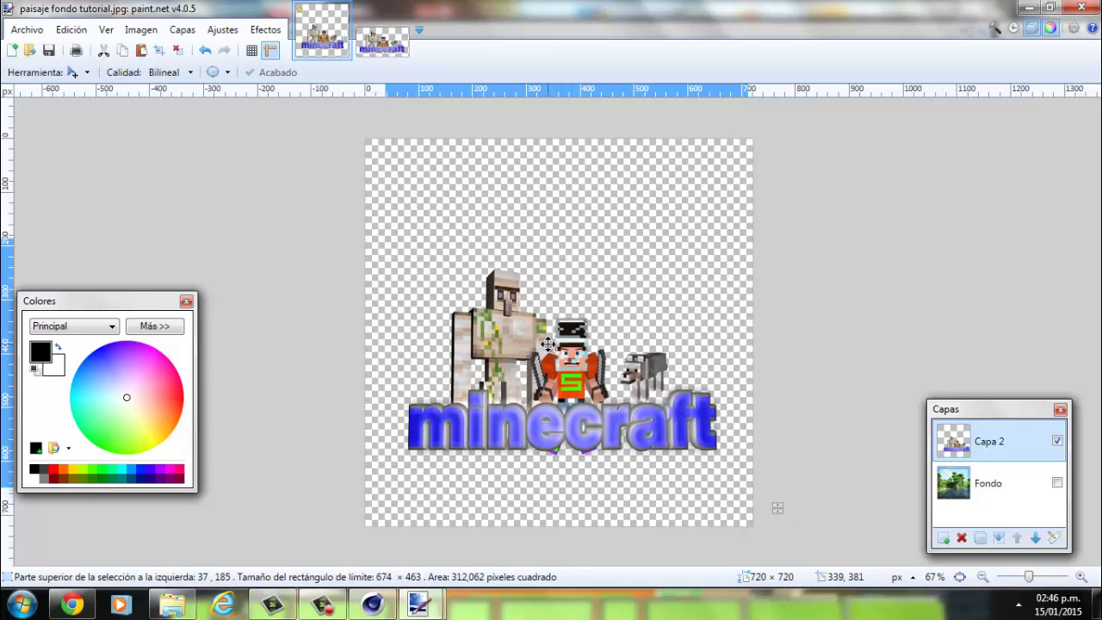
{"action": "left_click", "coordinate": [1055, 482]}
Show the Fondo layer and deselect, then undo both changes
{"action": "left_click", "coordinate": [1055, 483]}
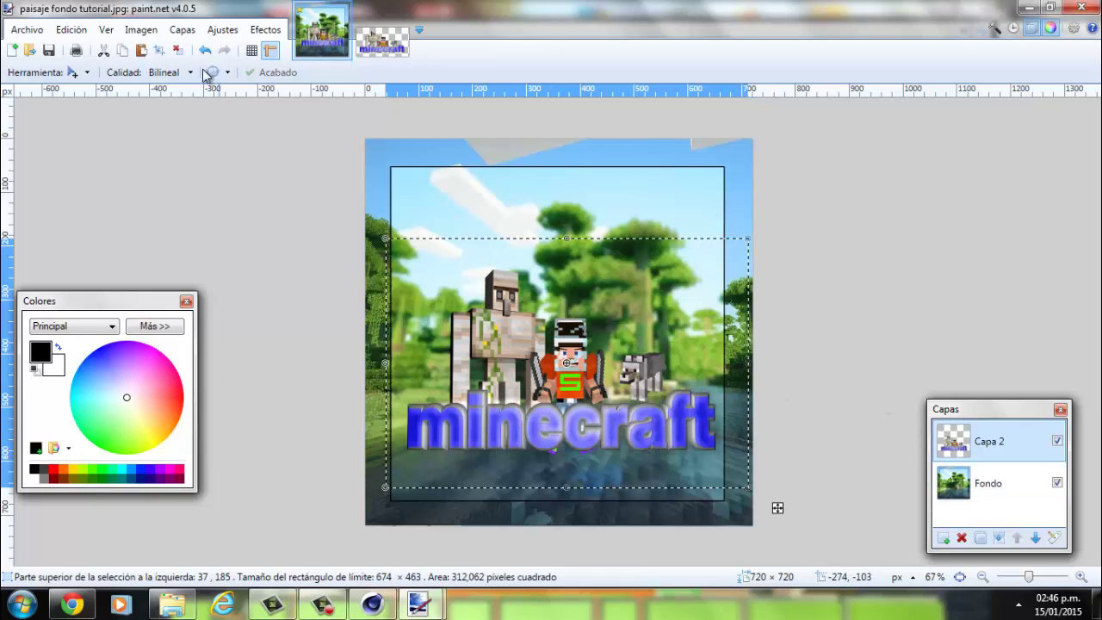
{"action": "left_click", "coordinate": [176, 50]}
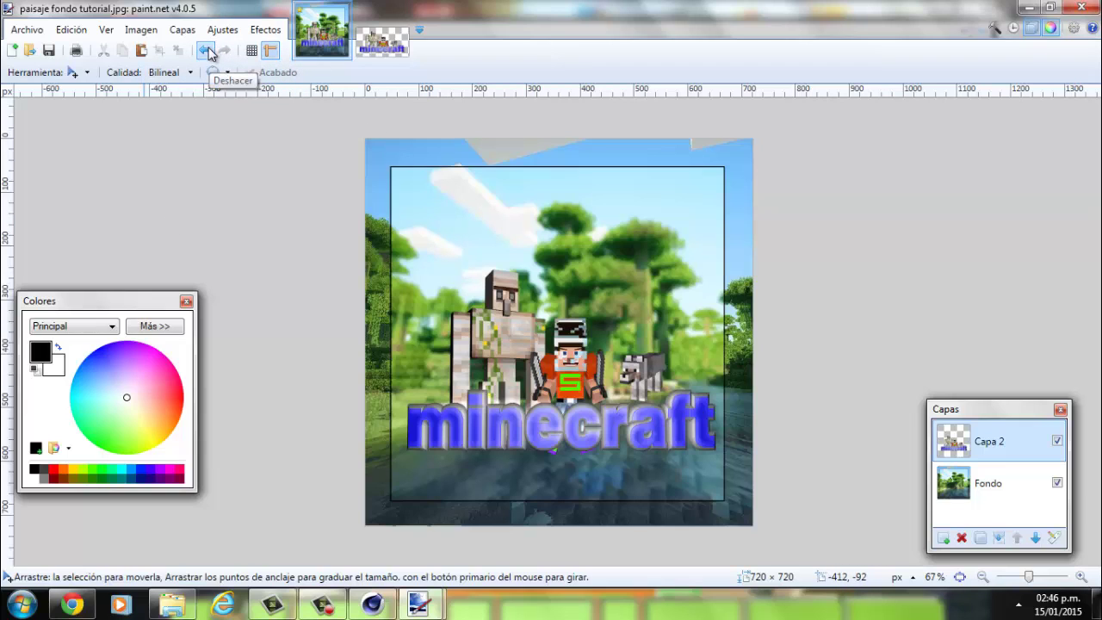
{"action": "left_click", "coordinate": [209, 53]}
{"action": "left_click", "coordinate": [209, 54]}
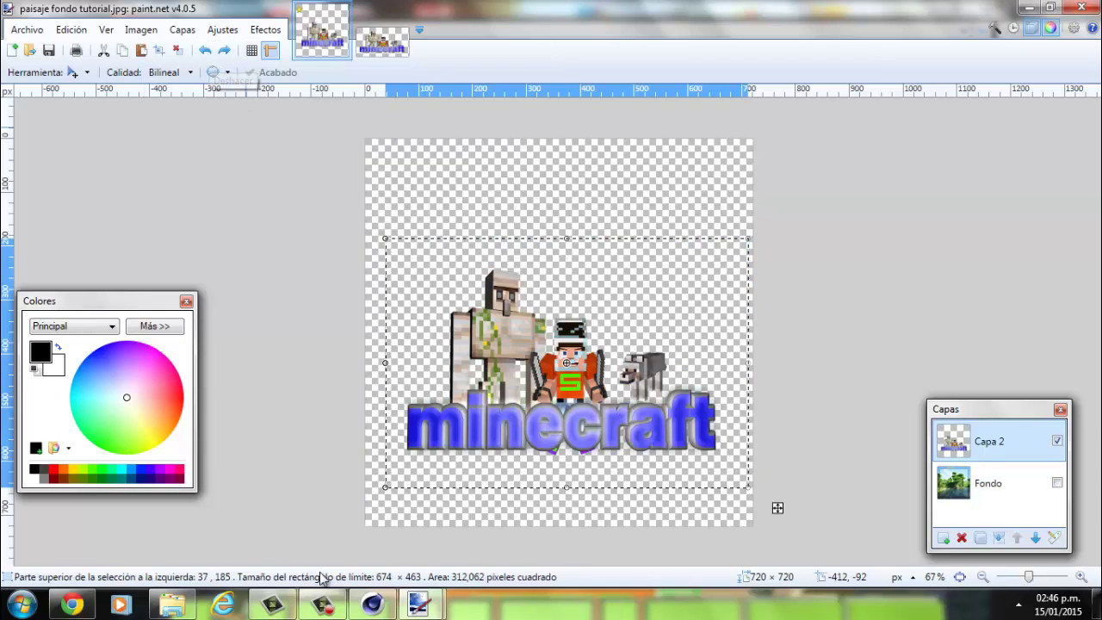
{"action": "left_click", "coordinate": [371, 604]}
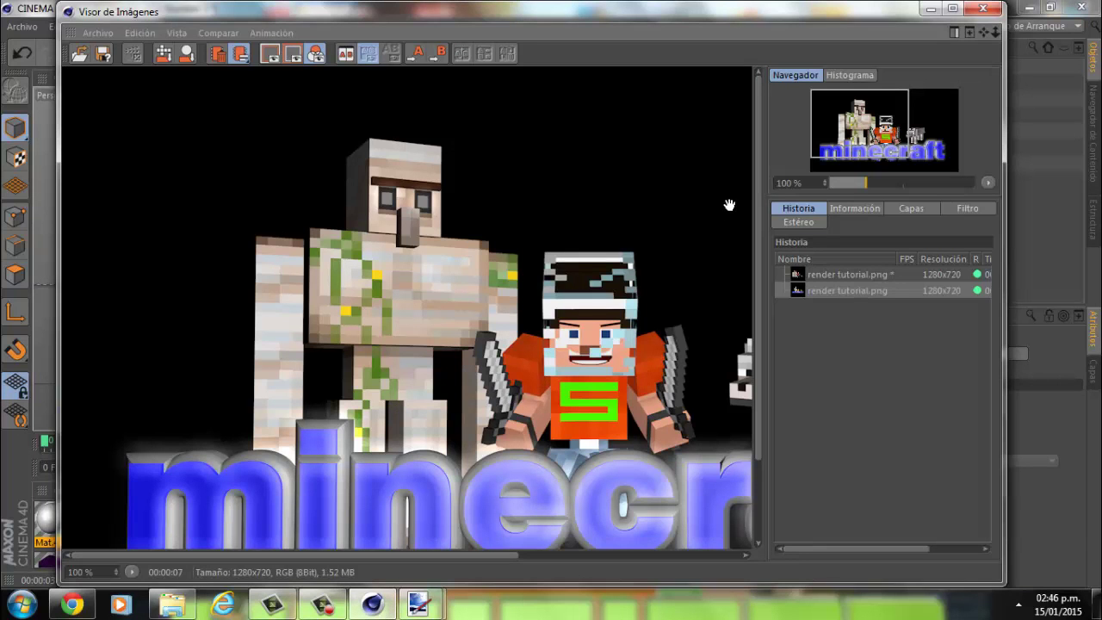
Make the Mat.3 'minecraft' text orange, preview it, and re-render over render tutorial.png
{"action": "left_click", "coordinate": [982, 10]}
{"action": "left_click", "coordinate": [93, 519]}
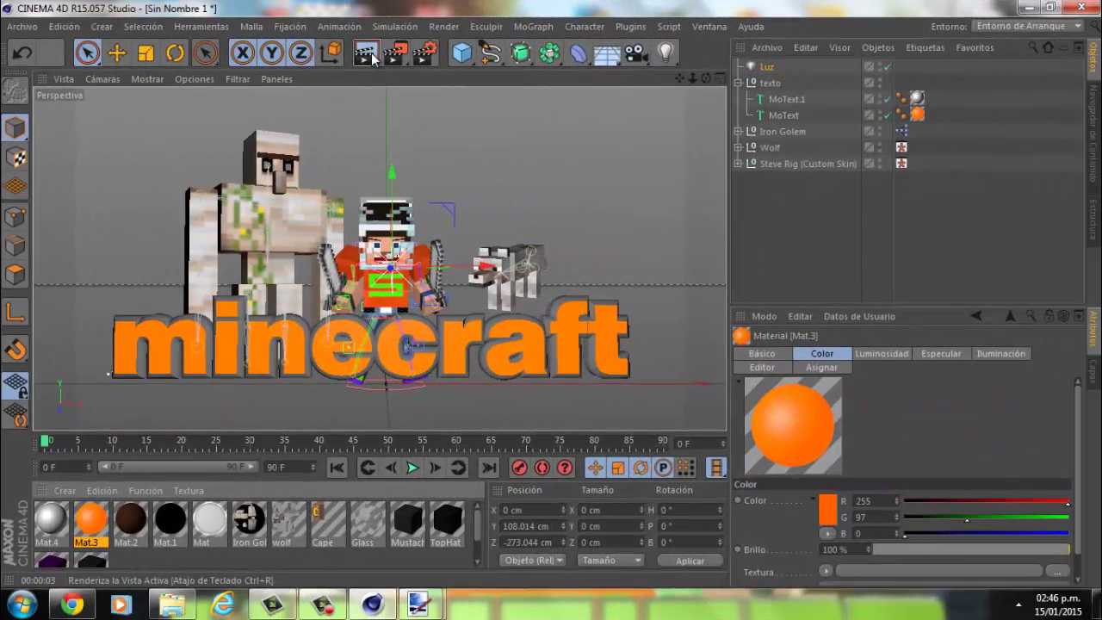
{"action": "left_click", "coordinate": [371, 55]}
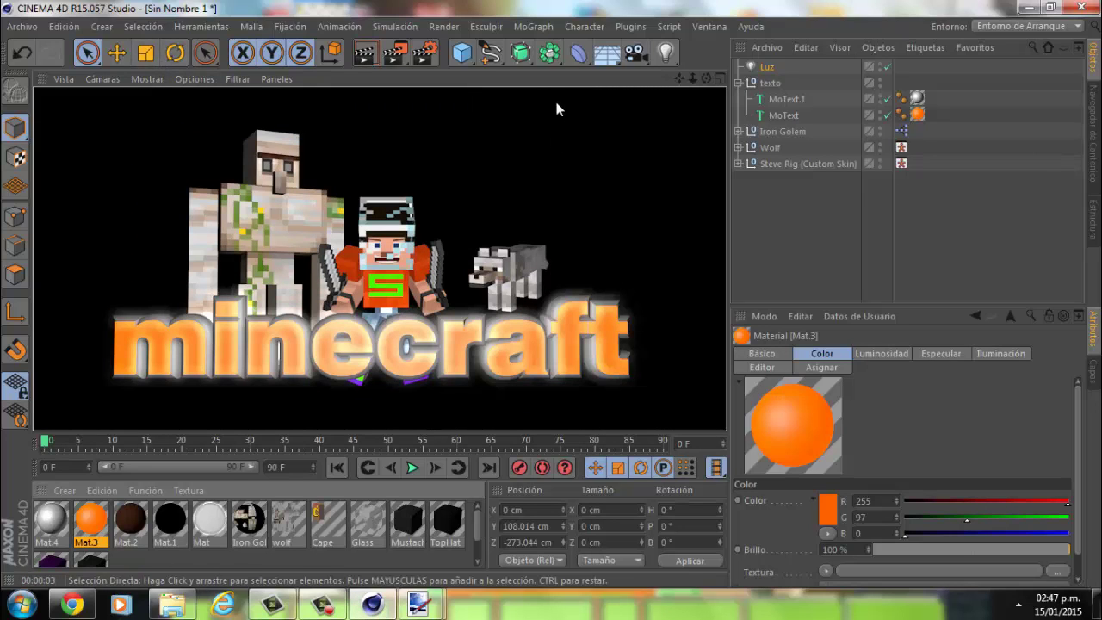
{"action": "left_click", "coordinate": [395, 54]}
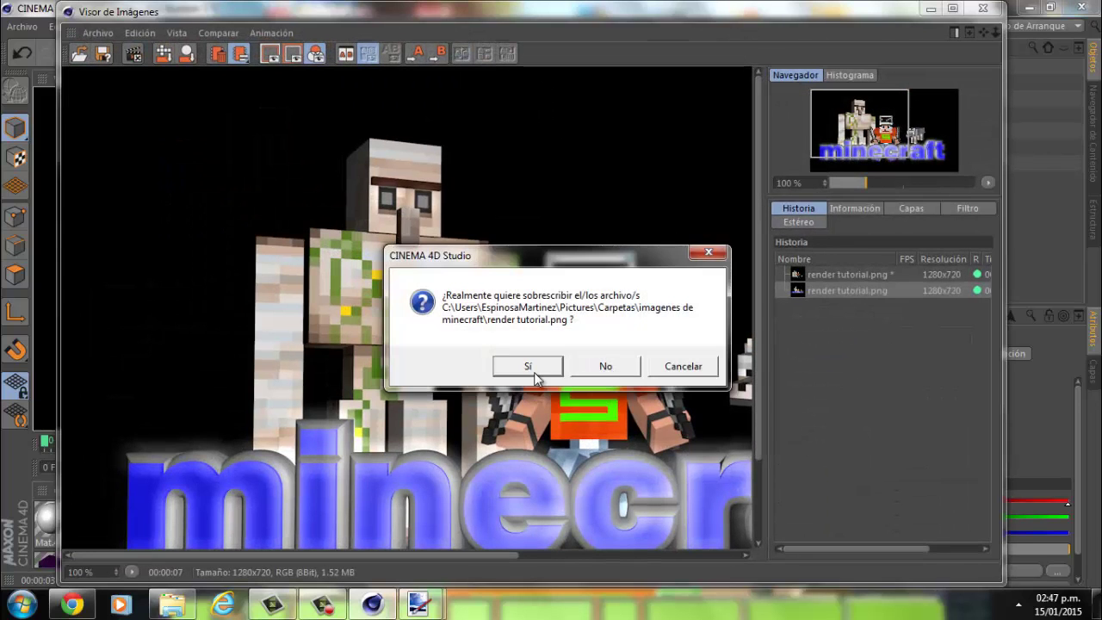
{"action": "left_click", "coordinate": [528, 364]}
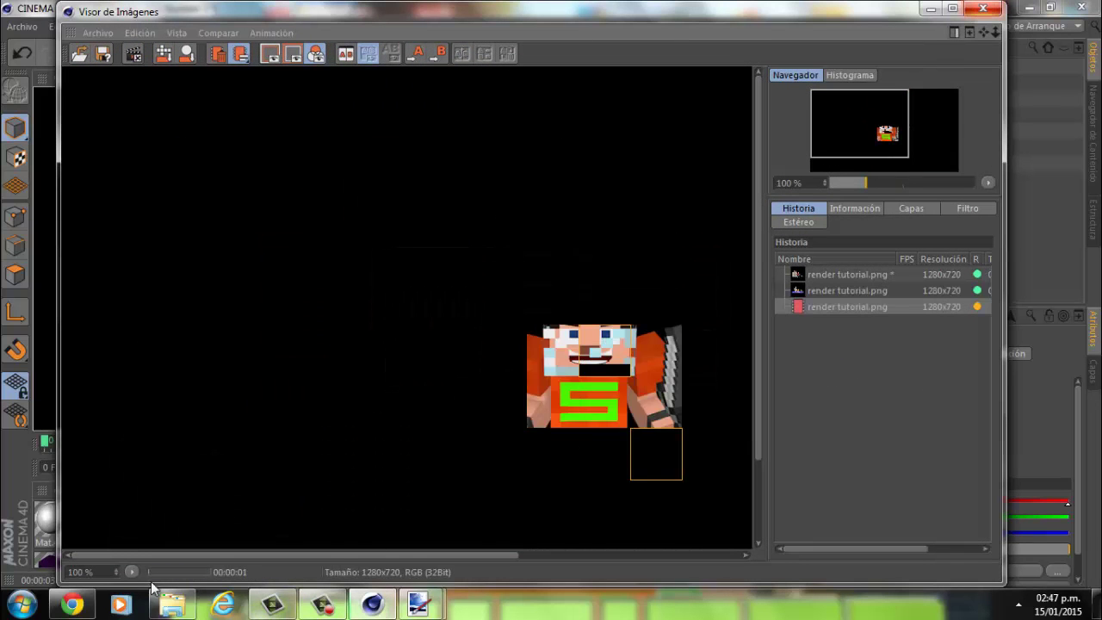
{"action": "mouse_move", "coordinate": [508, 521]}
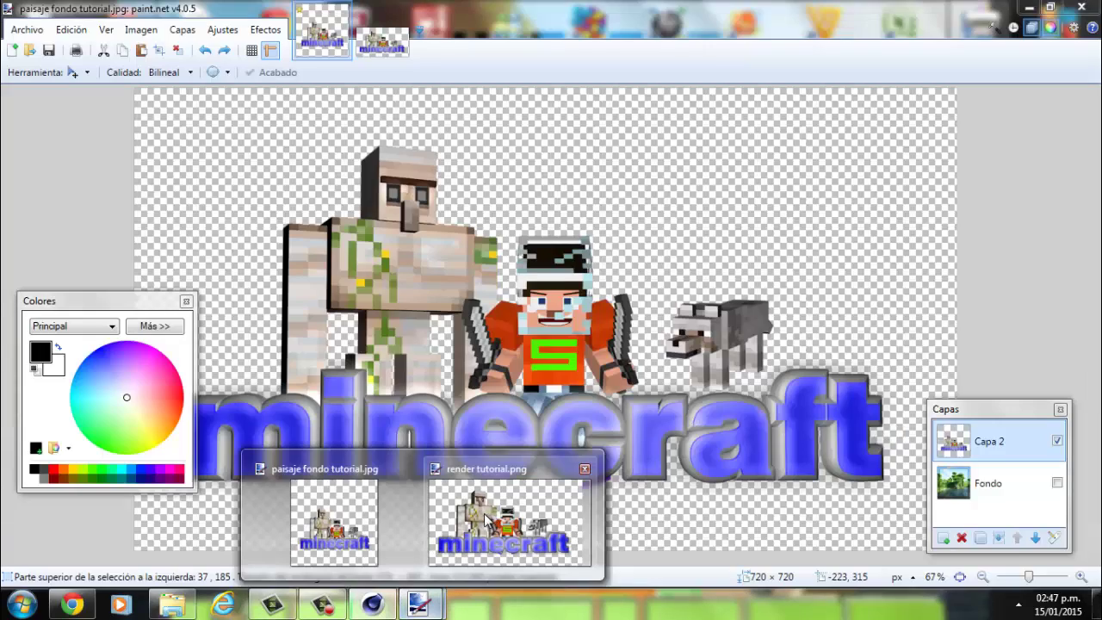
Close the outdated render tutorial.png and undo the blue-text paste, keeping the empty Capa 2
{"action": "left_click", "coordinate": [460, 489]}
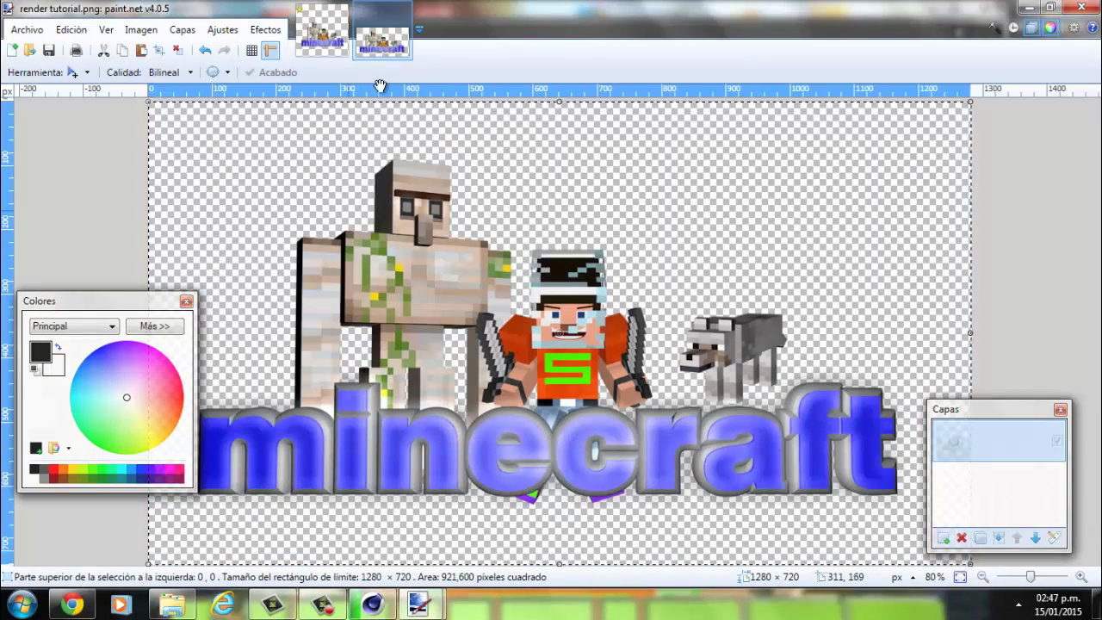
{"action": "left_click", "coordinate": [403, 11]}
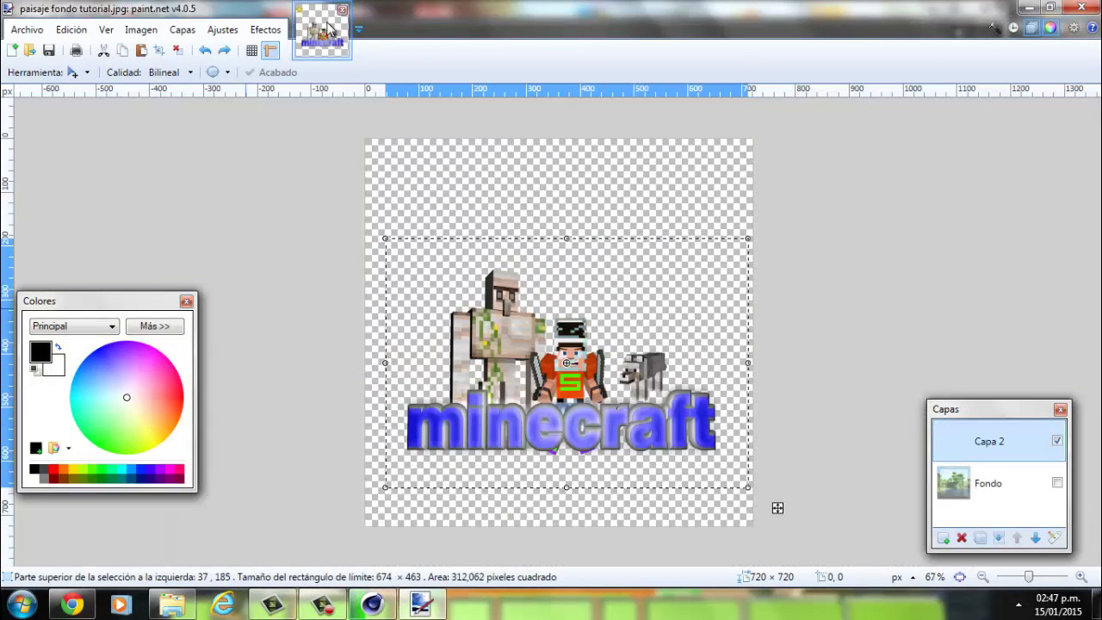
{"action": "left_click", "coordinate": [205, 51]}
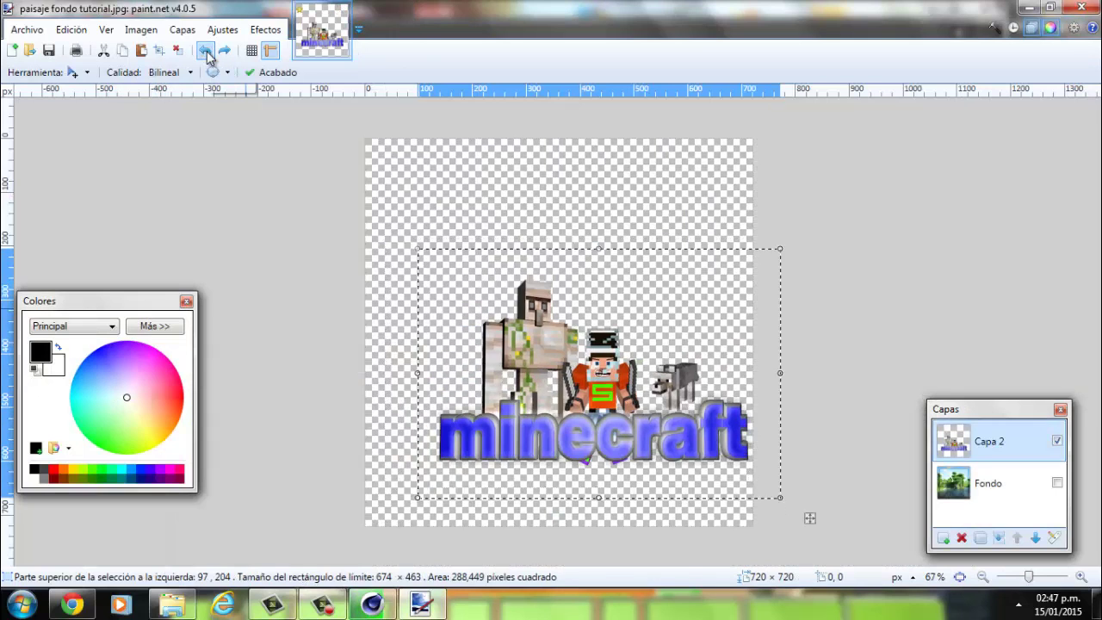
{"action": "left_click", "coordinate": [206, 51]}
{"action": "left_click", "coordinate": [206, 51]}
{"action": "left_click", "coordinate": [207, 53]}
{"action": "left_click", "coordinate": [207, 52]}
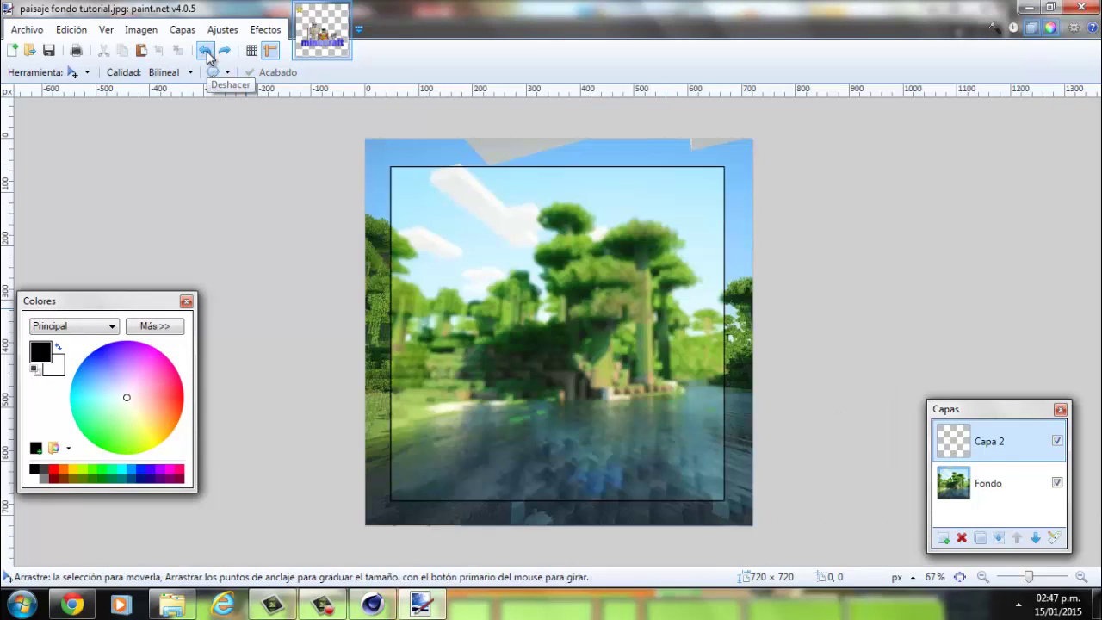
{"action": "left_click", "coordinate": [209, 54]}
{"action": "left_click", "coordinate": [221, 53]}
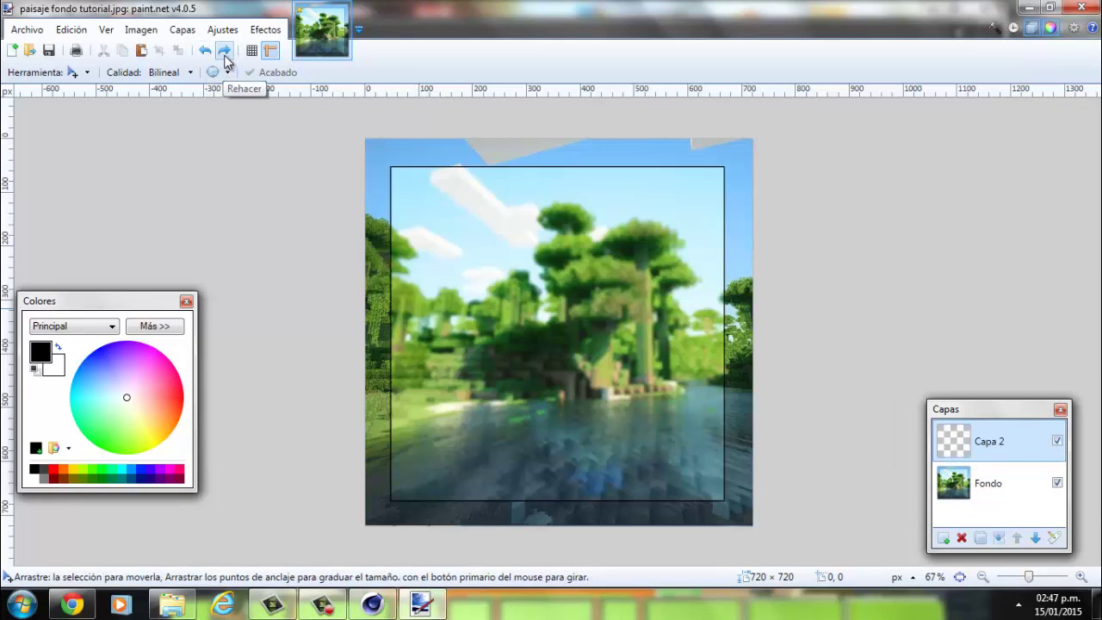
Reopen the updated render tutorial.png in paint.net
{"action": "left_click", "coordinate": [173, 605]}
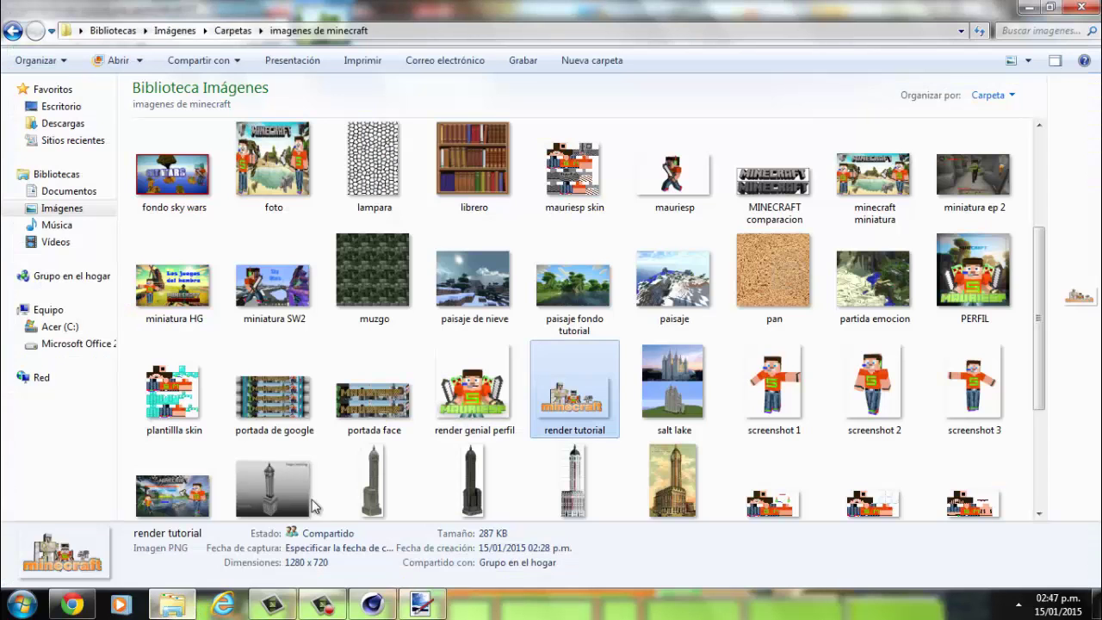
{"action": "right_click", "coordinate": [570, 392]}
{"action": "mouse_move", "coordinate": [617, 261]}
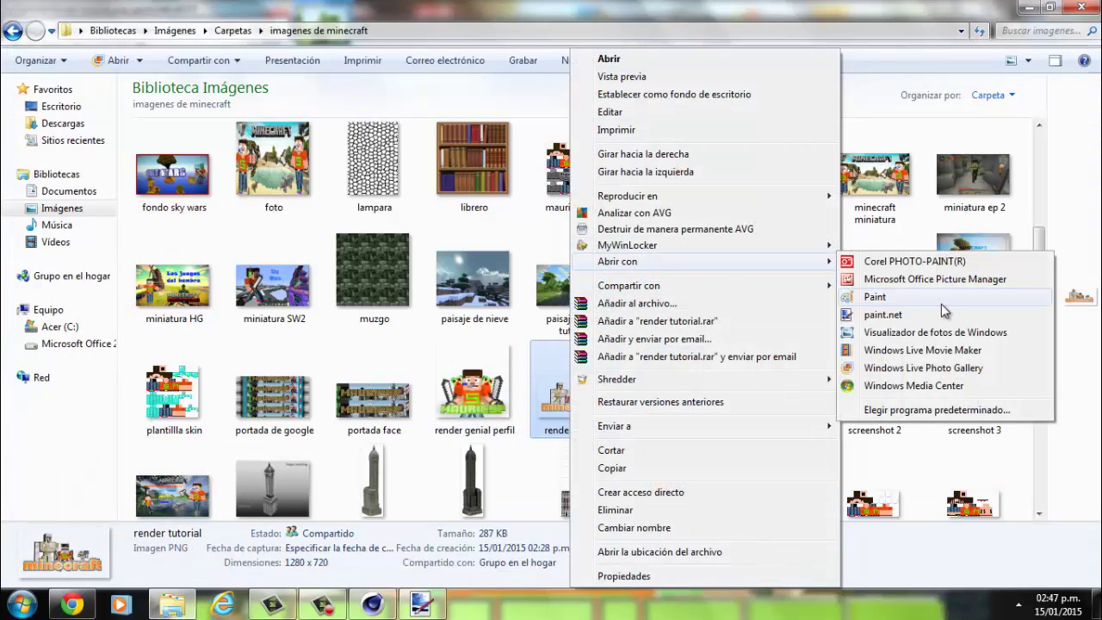
{"action": "left_click", "coordinate": [938, 315]}
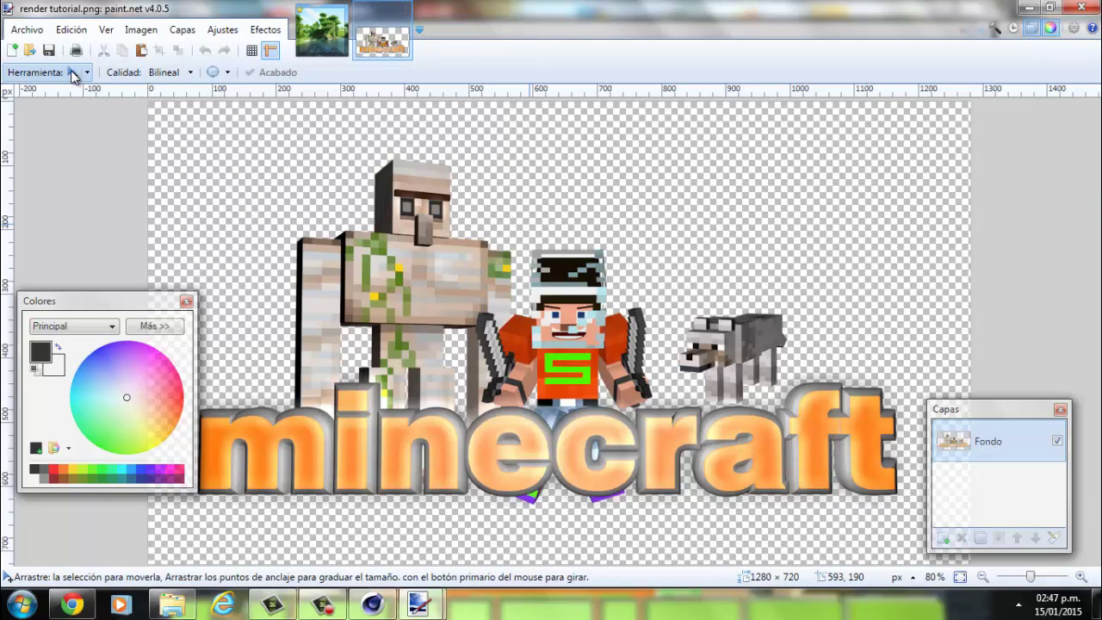
{"action": "left_click", "coordinate": [72, 29]}
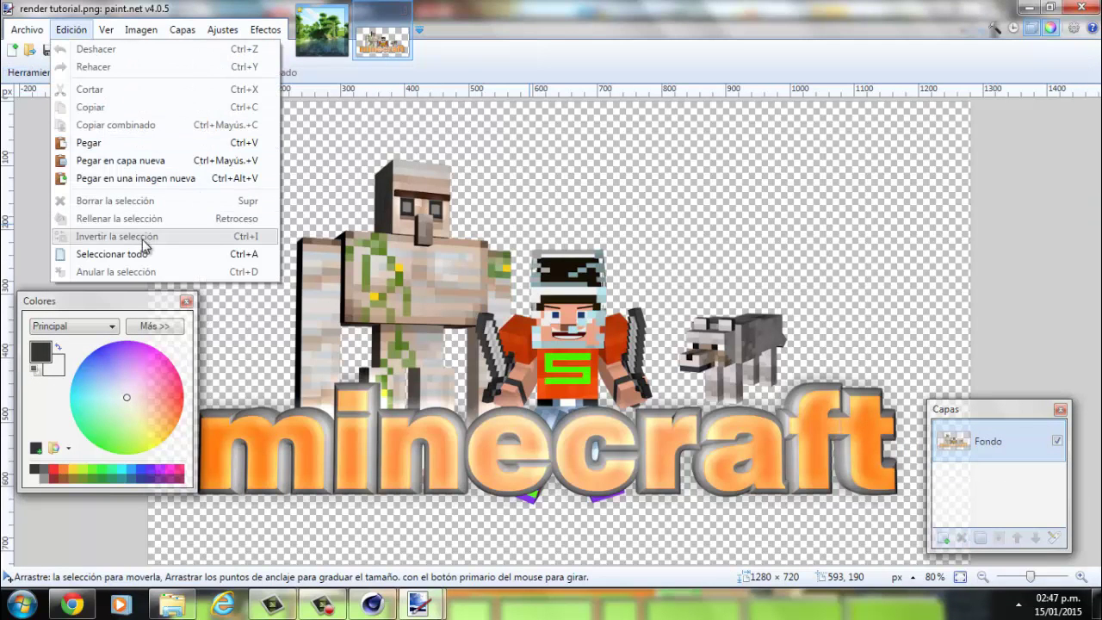
{"action": "left_click", "coordinate": [112, 254]}
{"action": "key", "text": "ctrl+c"}
{"action": "left_click", "coordinate": [322, 33]}
{"action": "left_click", "coordinate": [142, 50]}
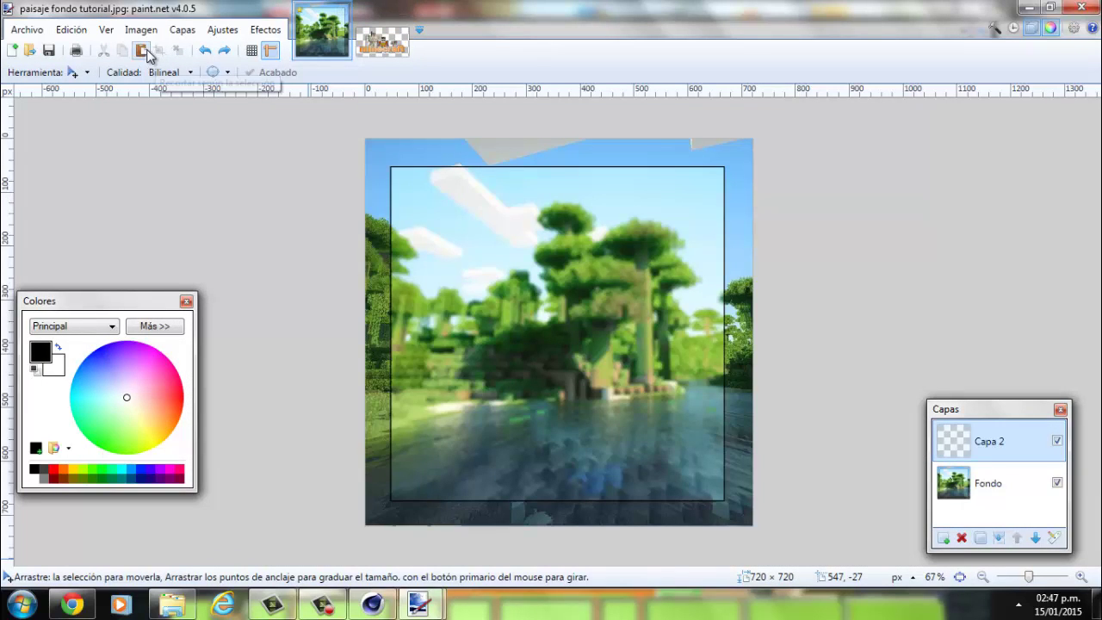
{"action": "left_click", "coordinate": [142, 50]}
{"action": "left_click", "coordinate": [528, 397]}
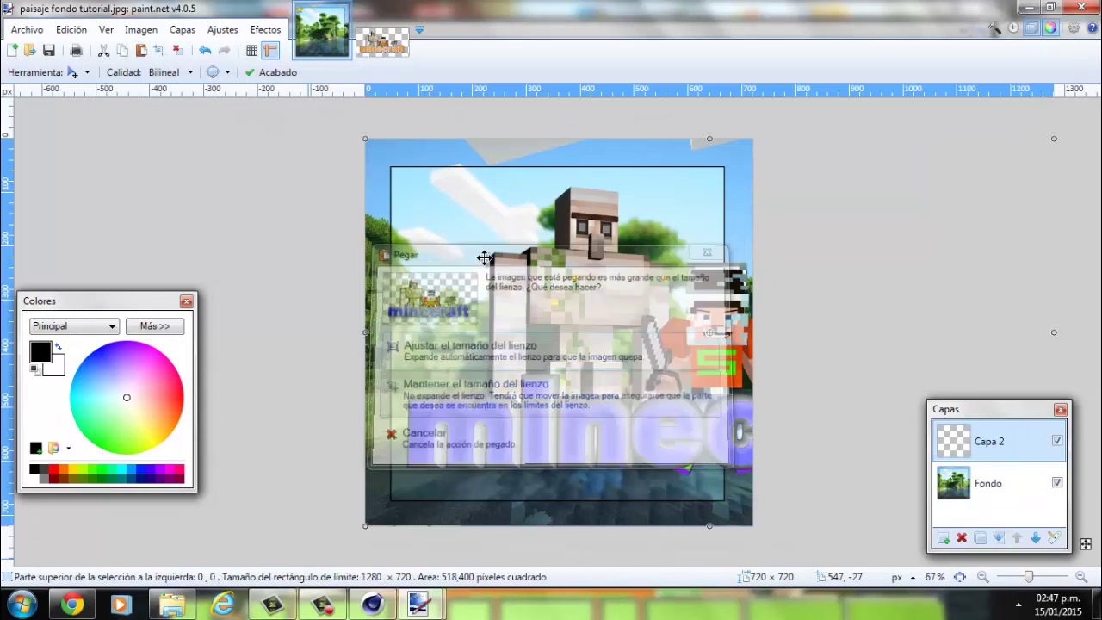
{"action": "left_click_drag", "start_coordinate": [418, 177], "coordinate": [671, 327]}
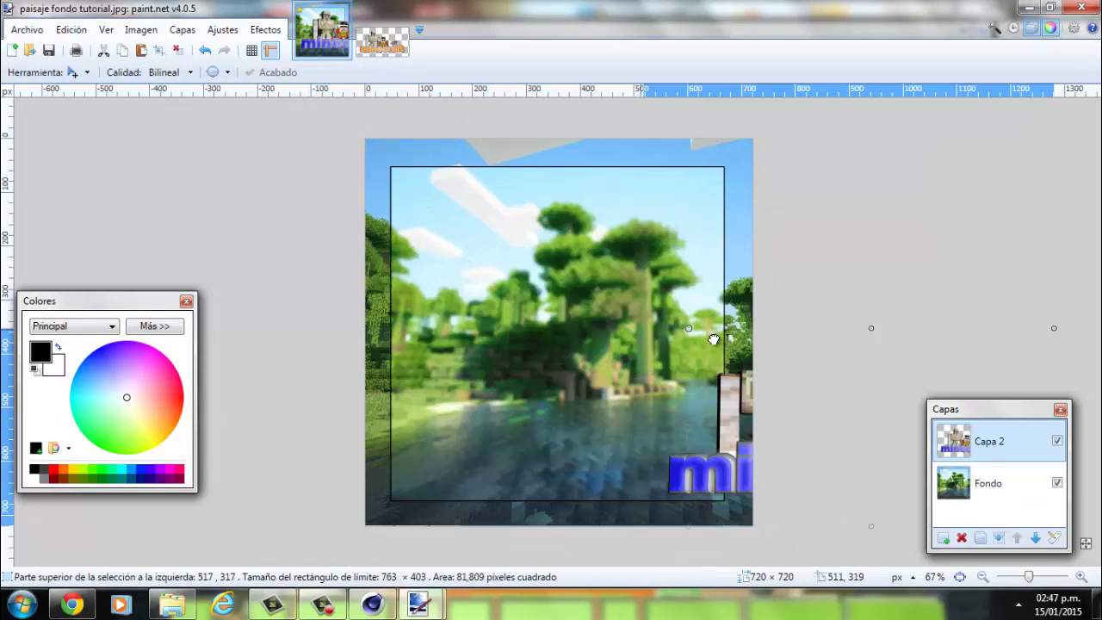
{"action": "mouse_move", "coordinate": [765, 396]}
{"action": "left_mouse_down"}
{"action": "mouse_move", "coordinate": [568, 292]}
{"action": "mouse_move", "coordinate": [428, 286]}
{"action": "mouse_move", "coordinate": [430, 253]}
{"action": "left_mouse_up"}
{"action": "left_click_drag", "start_coordinate": [662, 342], "coordinate": [625, 366]}
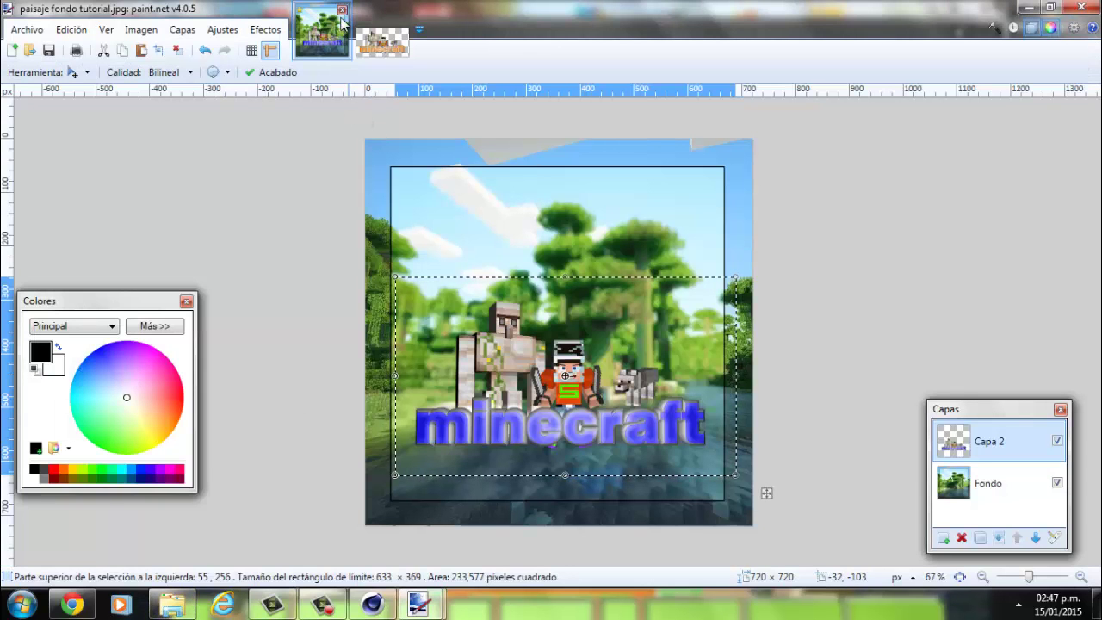
{"action": "left_click", "coordinate": [205, 51]}
{"action": "left_click", "coordinate": [205, 52]}
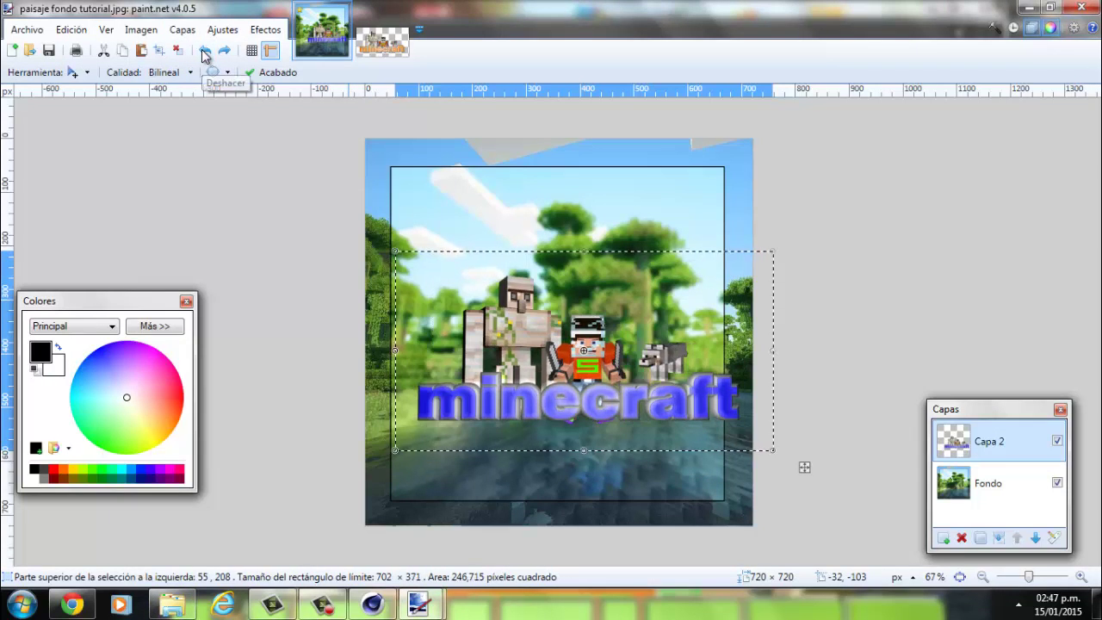
{"action": "left_click", "coordinate": [205, 52]}
{"action": "left_click", "coordinate": [205, 52]}
{"action": "left_click", "coordinate": [205, 51]}
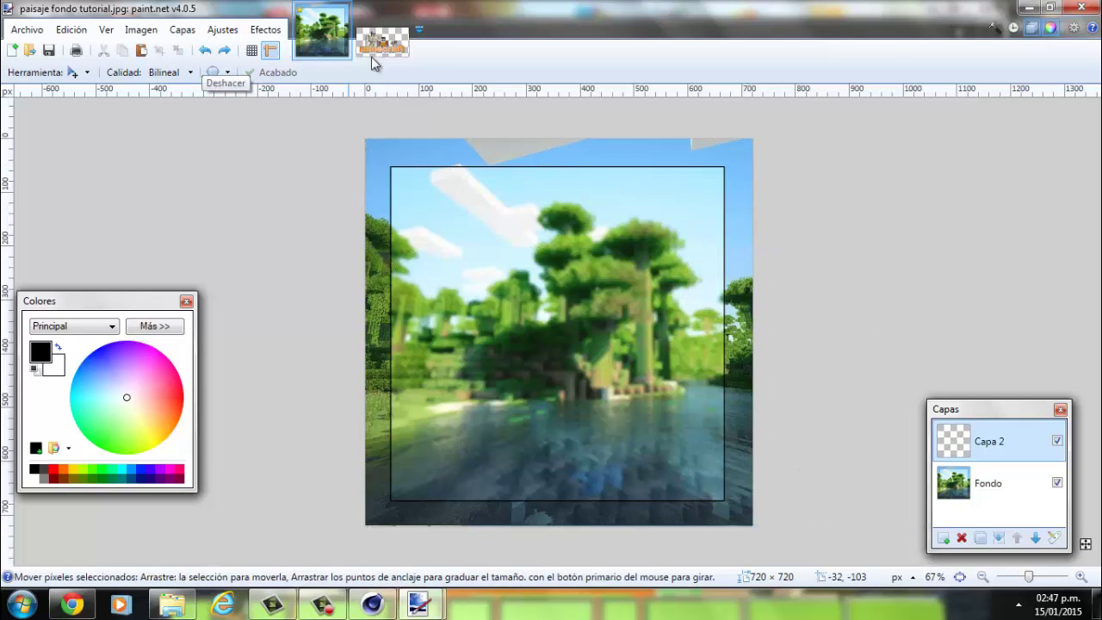
{"action": "left_click", "coordinate": [402, 45]}
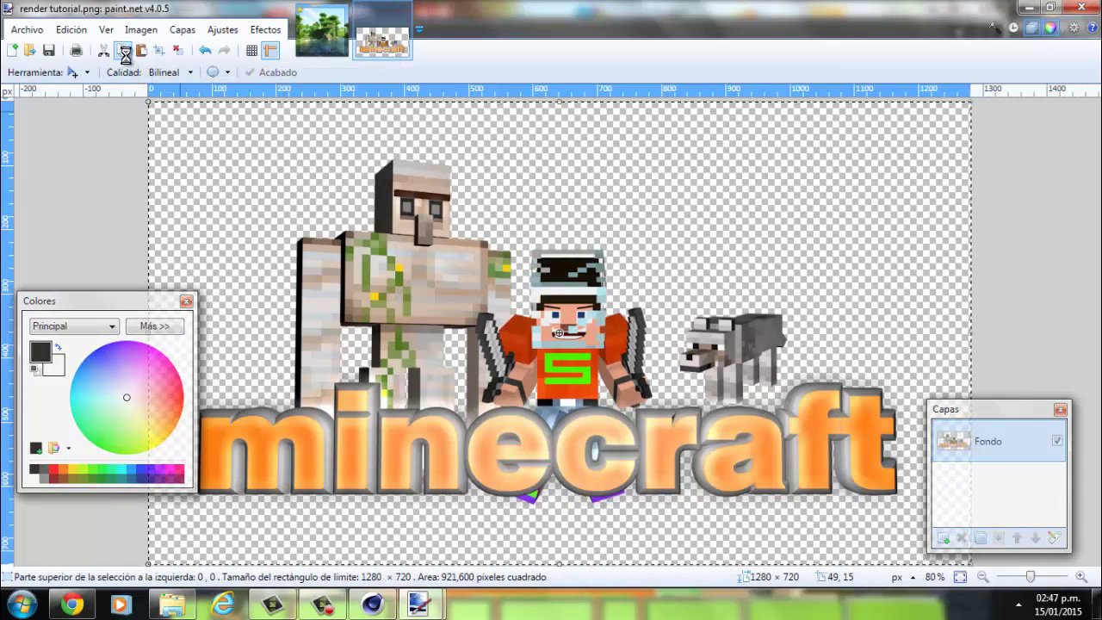
Paste the orange-text render onto the landscape keeping canvas size, centre it low, and deselect
{"action": "left_click", "coordinate": [323, 50]}
{"action": "key", "text": "ctrl+v"}
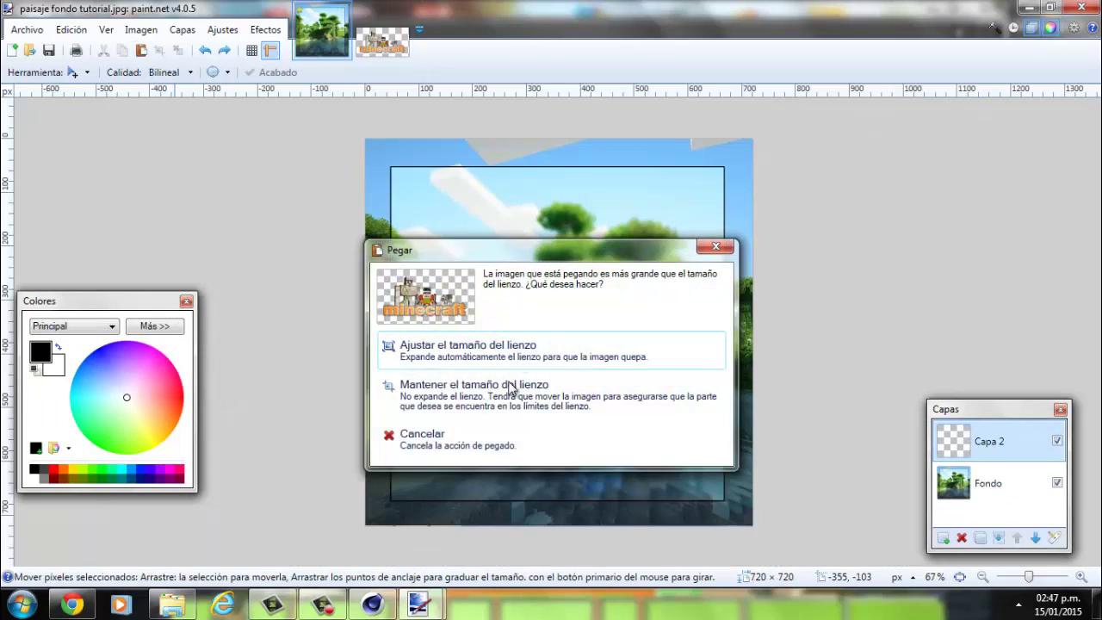
{"action": "key", "text": "Return"}
{"action": "left_click_drag", "start_coordinate": [367, 141], "coordinate": [797, 356]}
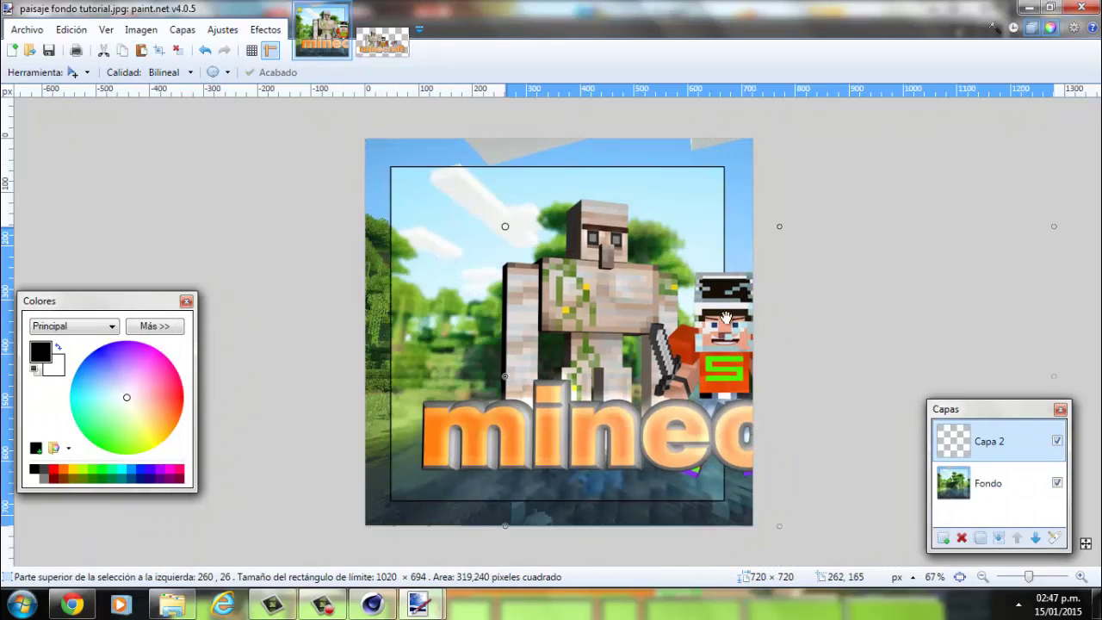
{"action": "mouse_move", "coordinate": [842, 386]}
{"action": "left_mouse_down"}
{"action": "mouse_move", "coordinate": [412, 298]}
{"action": "mouse_move", "coordinate": [364, 226]}
{"action": "mouse_move", "coordinate": [336, 239]}
{"action": "mouse_move", "coordinate": [320, 222]}
{"action": "left_mouse_up"}
{"action": "mouse_move", "coordinate": [554, 333]}
{"action": "left_mouse_down"}
{"action": "mouse_move", "coordinate": [589, 376]}
{"action": "mouse_move", "coordinate": [587, 340]}
{"action": "mouse_move", "coordinate": [585, 349]}
{"action": "left_mouse_up"}
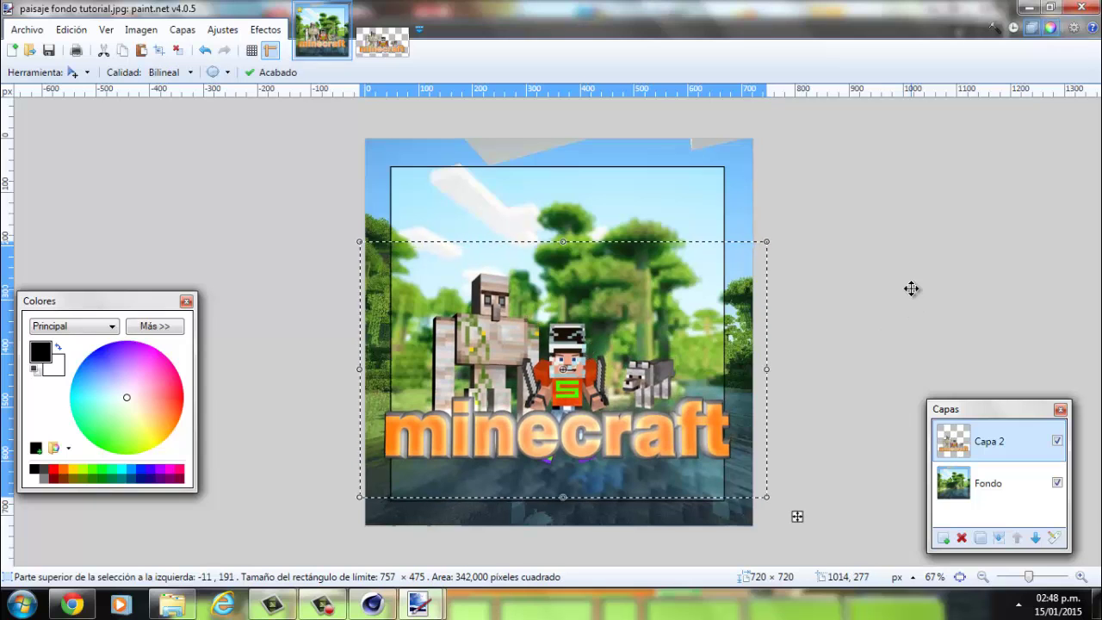
{"action": "left_click", "coordinate": [181, 50]}
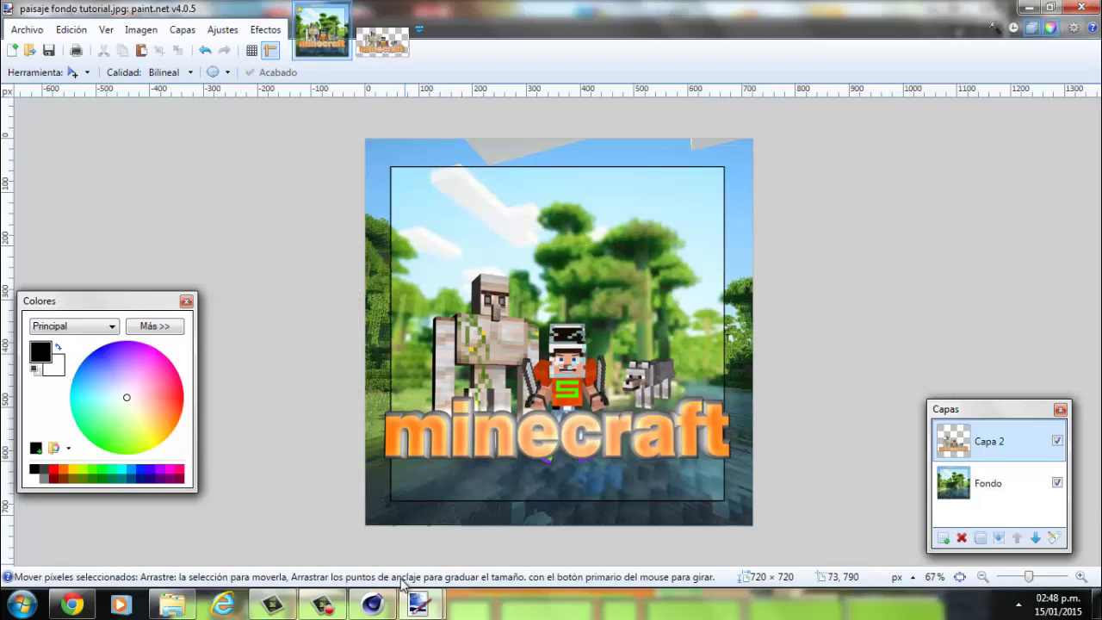
{"action": "left_click", "coordinate": [371, 604]}
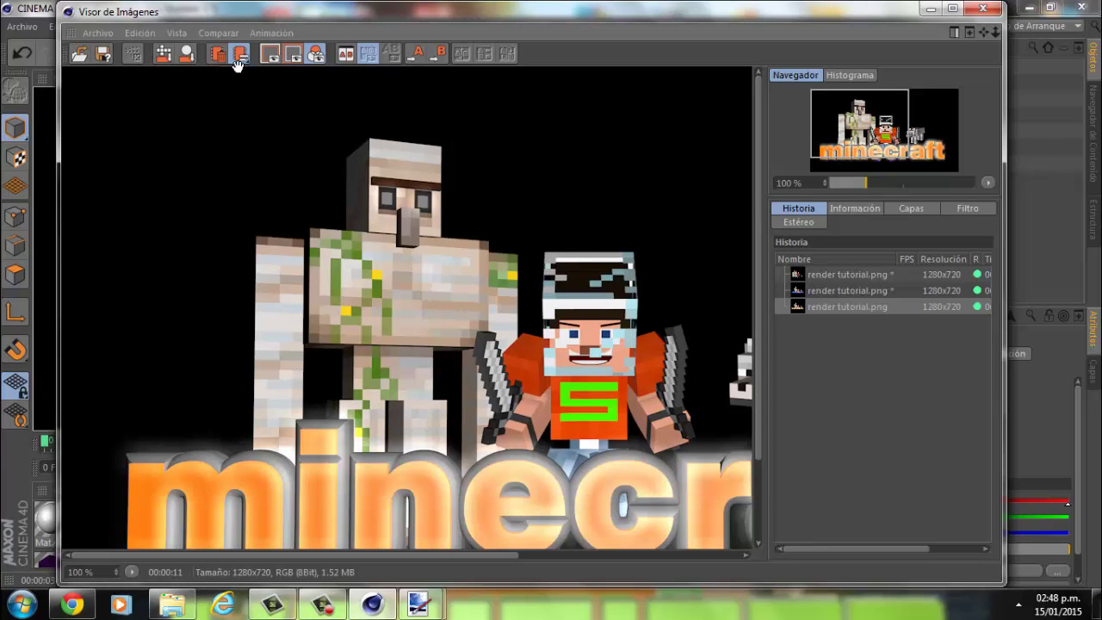
Open Super Pack Minecraft.local via Archivo > Abrir and load Creeper com Facial from Mobs
{"action": "left_click", "coordinate": [967, 12]}
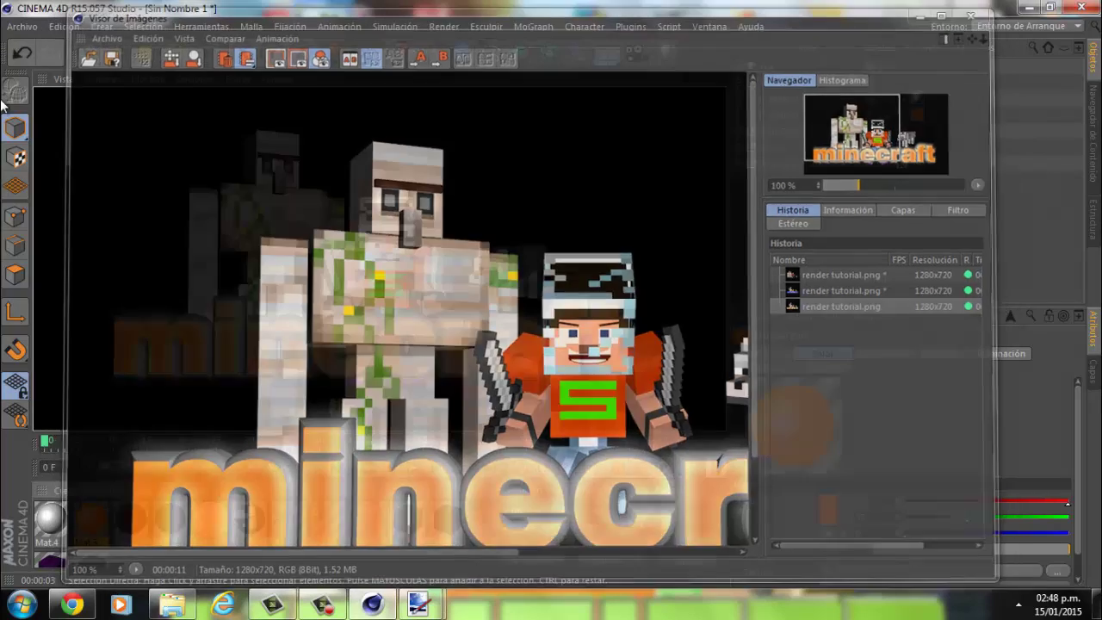
{"action": "left_click", "coordinate": [26, 28]}
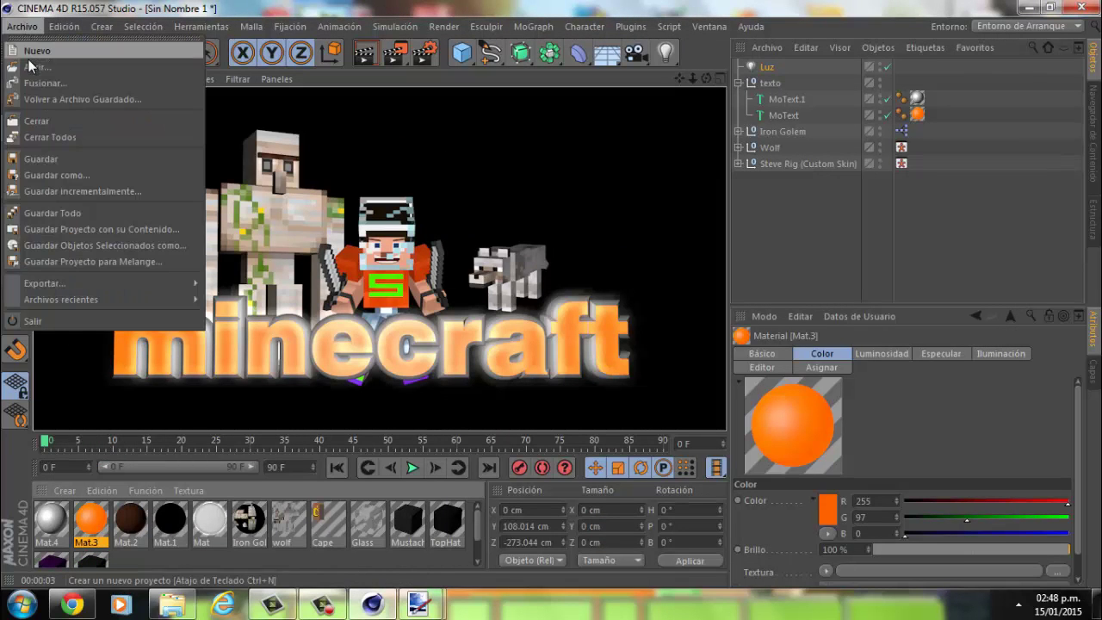
{"action": "left_click", "coordinate": [33, 59]}
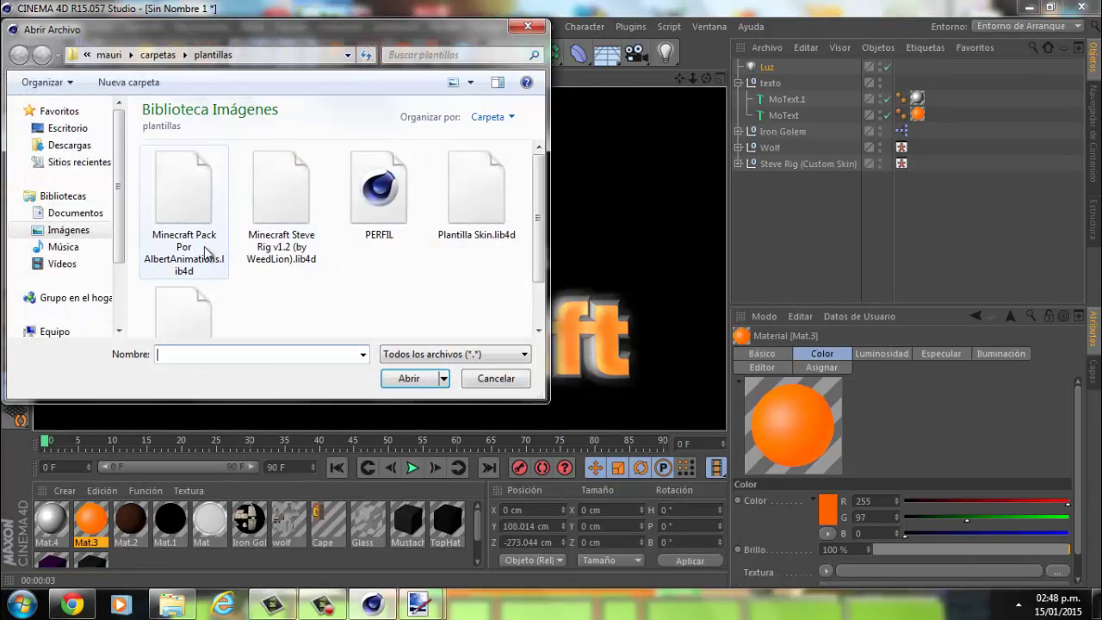
{"action": "left_click", "coordinate": [183, 189]}
{"action": "scroll", "coordinate": [183, 224], "scroll_direction": "down", "scroll_amount": 1}
{"action": "double_click", "coordinate": [185, 250]}
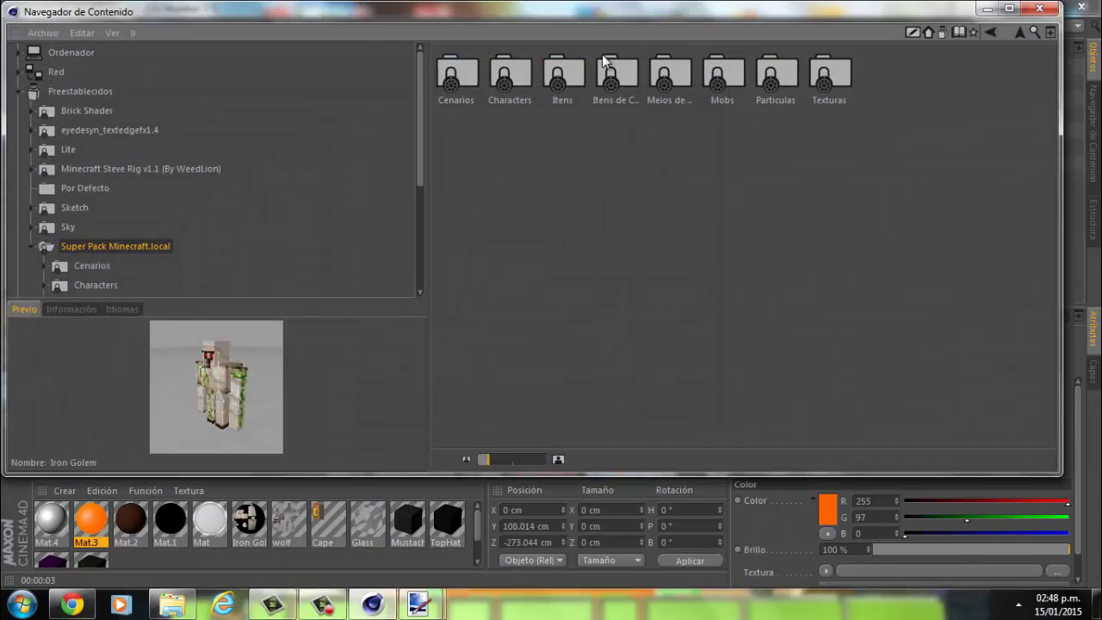
{"action": "double_click", "coordinate": [728, 81]}
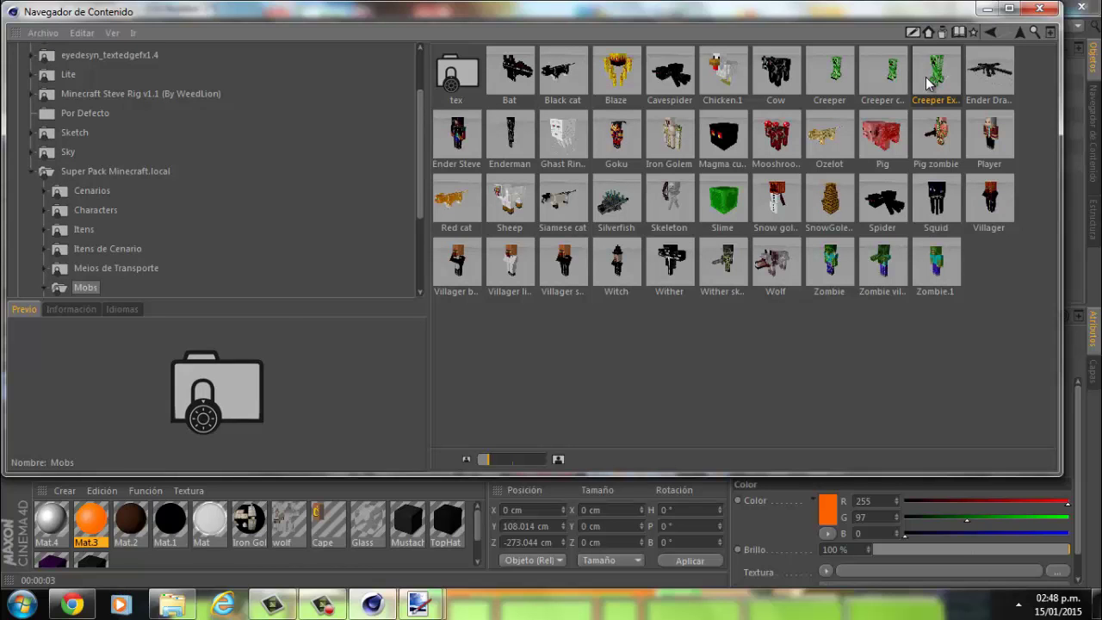
{"action": "left_click", "coordinate": [891, 82]}
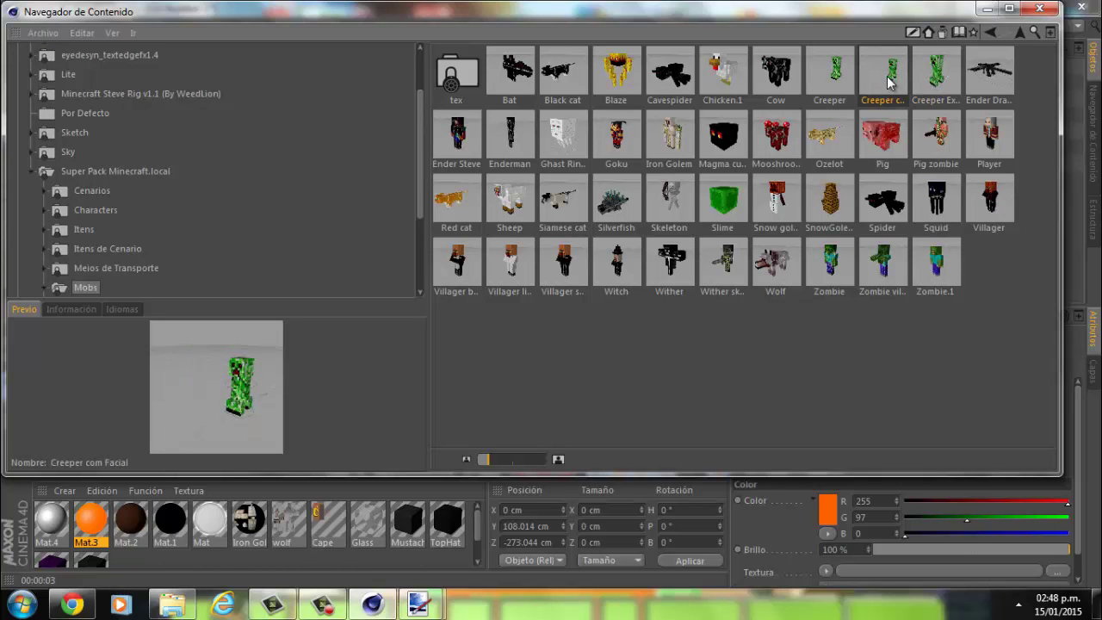
{"action": "left_click", "coordinate": [1039, 7]}
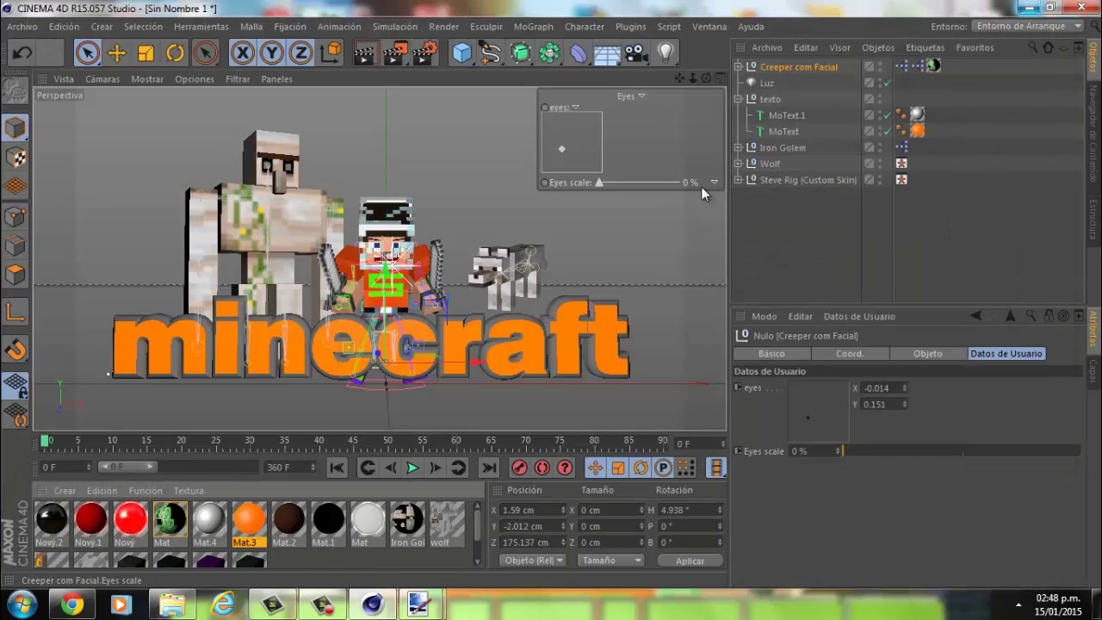
Raise the Creeper to about 354 cm above the other characters
{"action": "left_click_drag", "start_coordinate": [678, 79], "coordinate": [421, 353]}
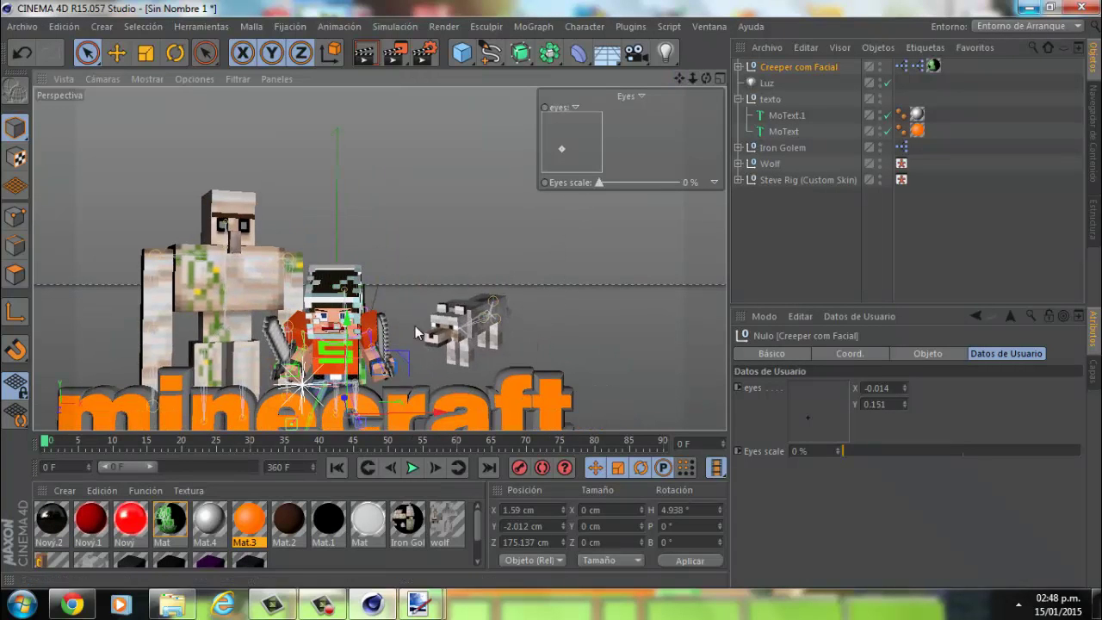
{"action": "left_click_drag", "start_coordinate": [684, 76], "coordinate": [373, 343]}
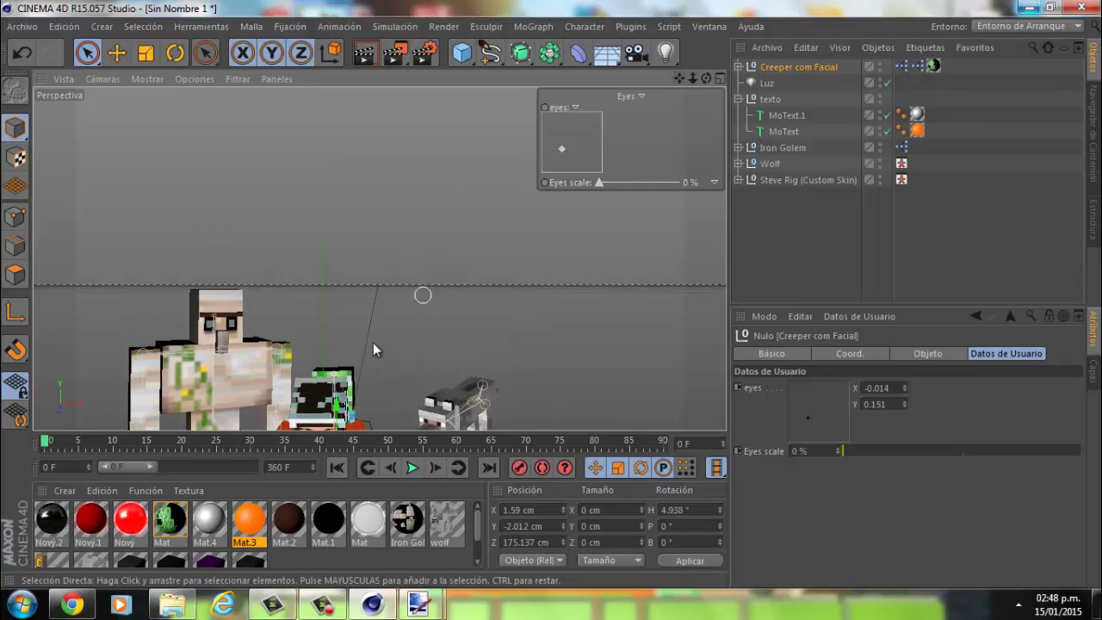
{"action": "scroll", "coordinate": [341, 424], "scroll_direction": "up", "scroll_amount": 5}
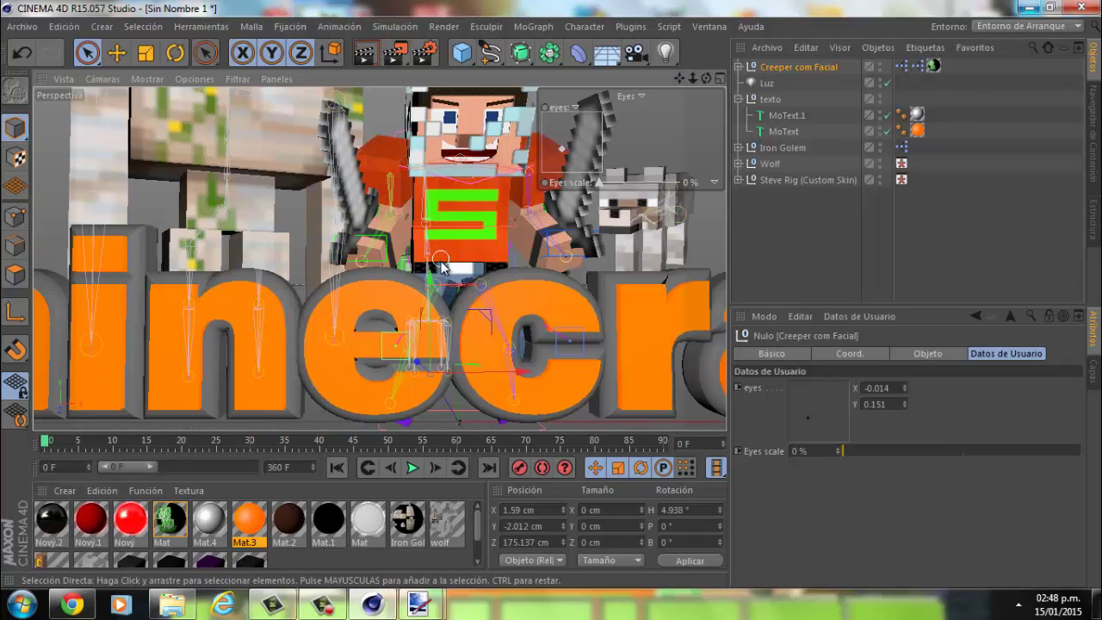
{"action": "left_click_drag", "start_coordinate": [440, 267], "coordinate": [552, 300]}
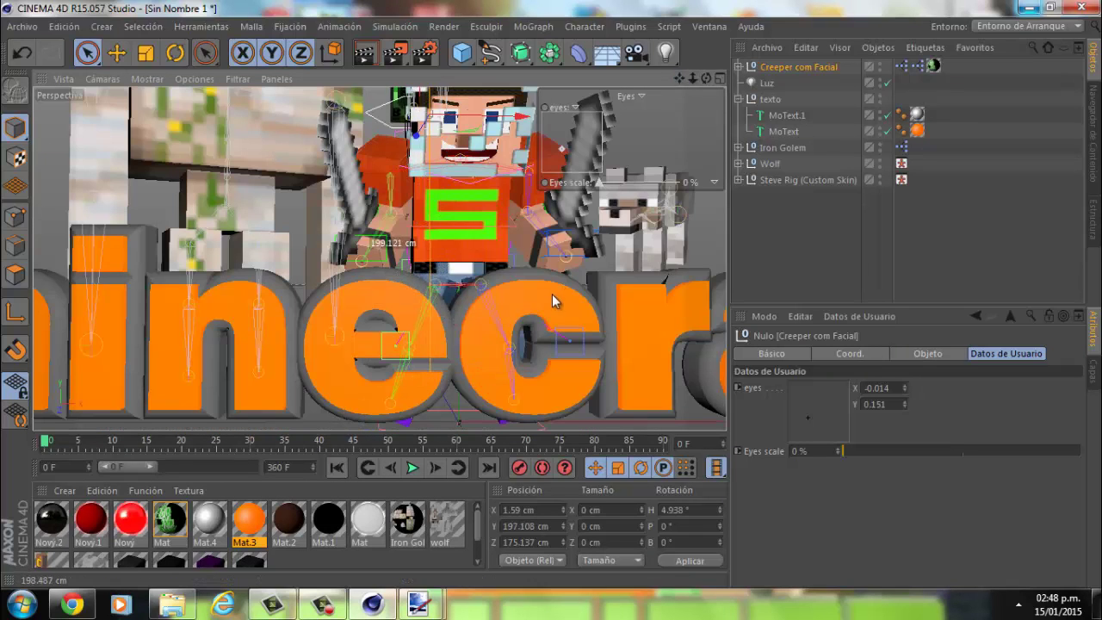
{"action": "left_click_drag", "start_coordinate": [706, 77], "coordinate": [553, 288]}
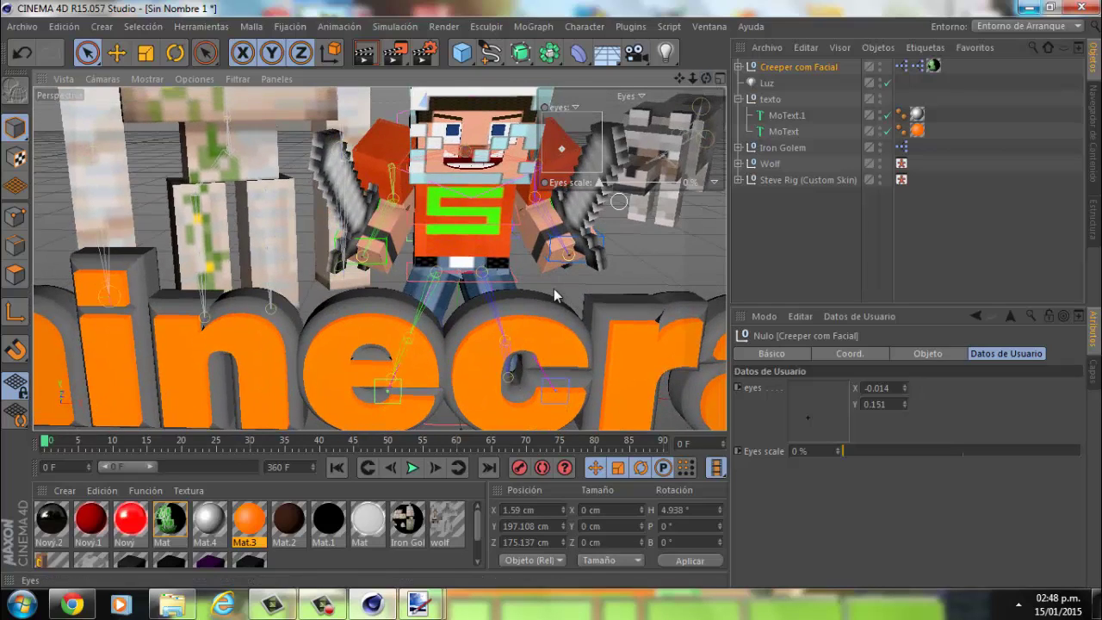
{"action": "scroll", "coordinate": [553, 288], "scroll_direction": "down", "scroll_amount": 3}
{"action": "scroll", "coordinate": [668, 135], "scroll_direction": "down", "scroll_amount": 2}
{"action": "mouse_move", "coordinate": [675, 78]}
{"action": "left_mouse_down"}
{"action": "mouse_move", "coordinate": [552, 313]}
{"action": "mouse_move", "coordinate": [611, 36]}
{"action": "left_mouse_up"}
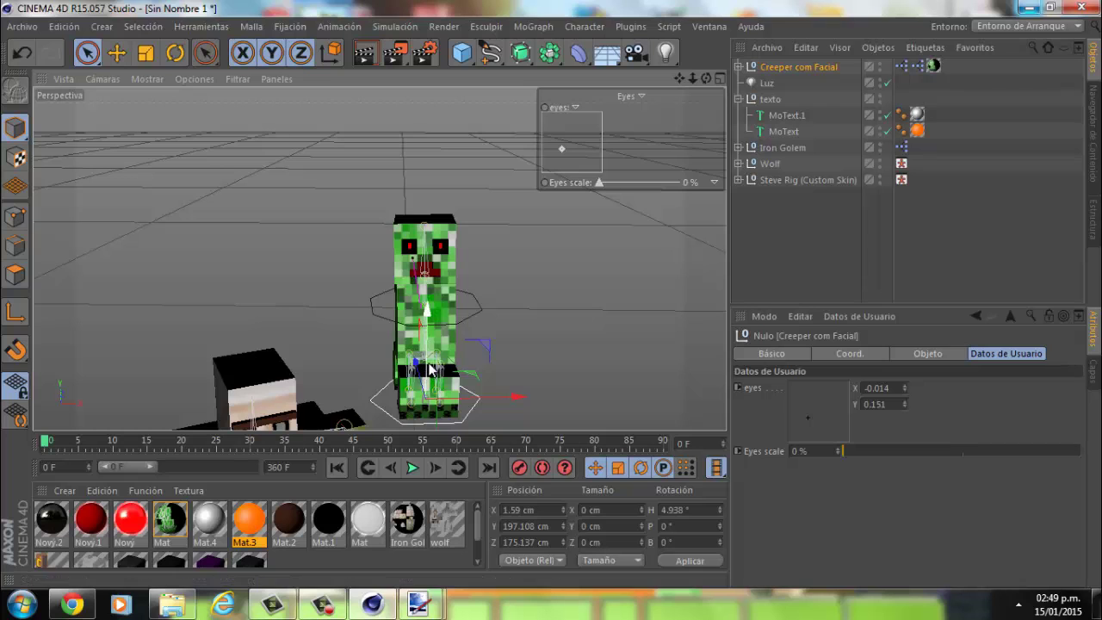
{"action": "left_click_drag", "start_coordinate": [427, 319], "coordinate": [593, 37]}
Shift the Creeper left and further back, then zoom in on it
{"action": "mouse_move", "coordinate": [706, 78]}
{"action": "left_mouse_down"}
{"action": "mouse_move", "coordinate": [649, 83]}
{"action": "mouse_move", "coordinate": [551, 300]}
{"action": "mouse_move", "coordinate": [721, 47]}
{"action": "mouse_move", "coordinate": [555, 298]}
{"action": "left_mouse_up"}
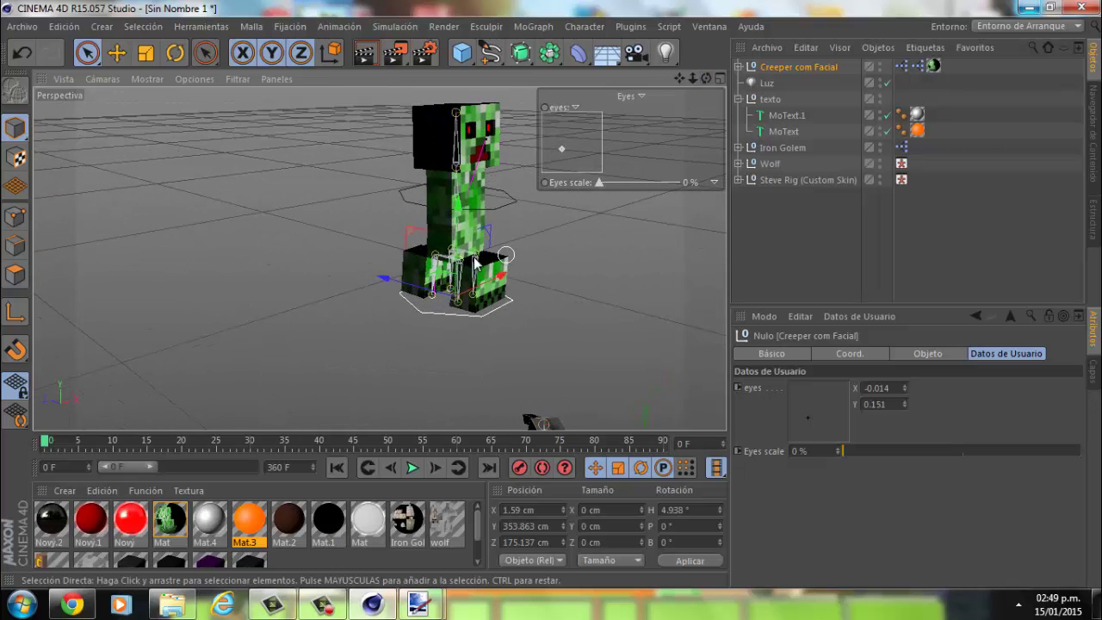
{"action": "left_click_drag", "start_coordinate": [383, 278], "coordinate": [103, 258]}
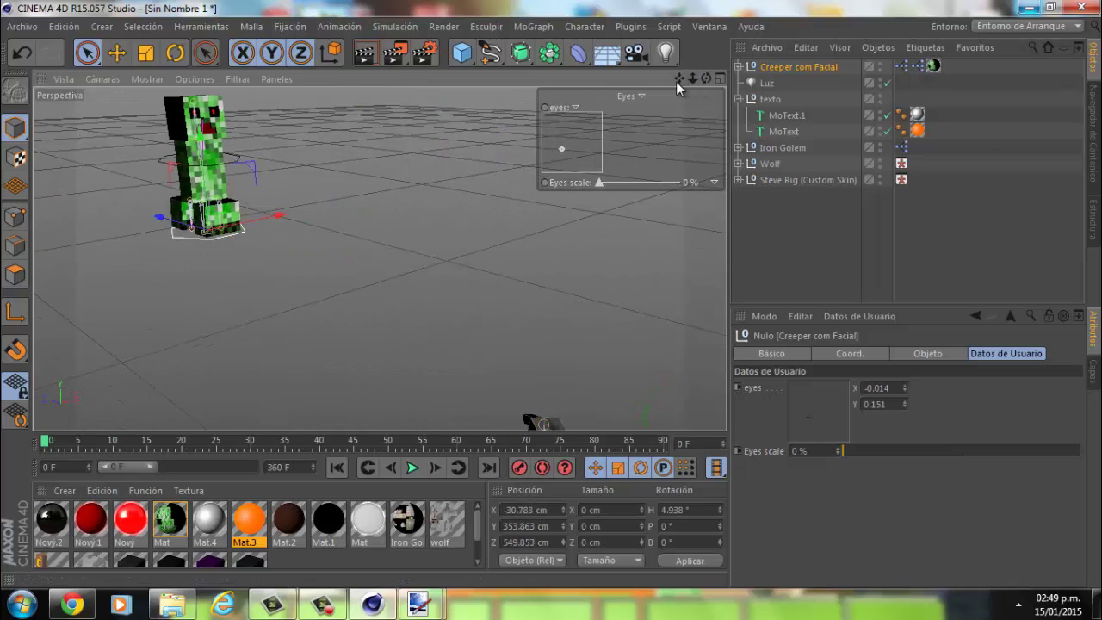
{"action": "left_click_drag", "start_coordinate": [679, 78], "coordinate": [553, 297]}
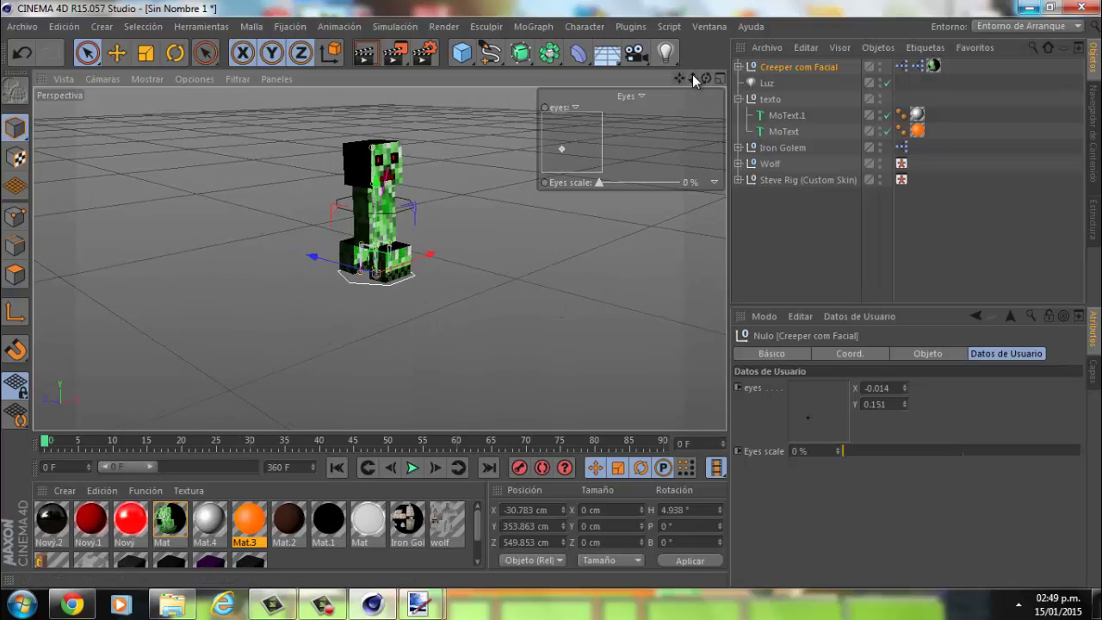
{"action": "left_click_drag", "start_coordinate": [692, 77], "coordinate": [551, 293]}
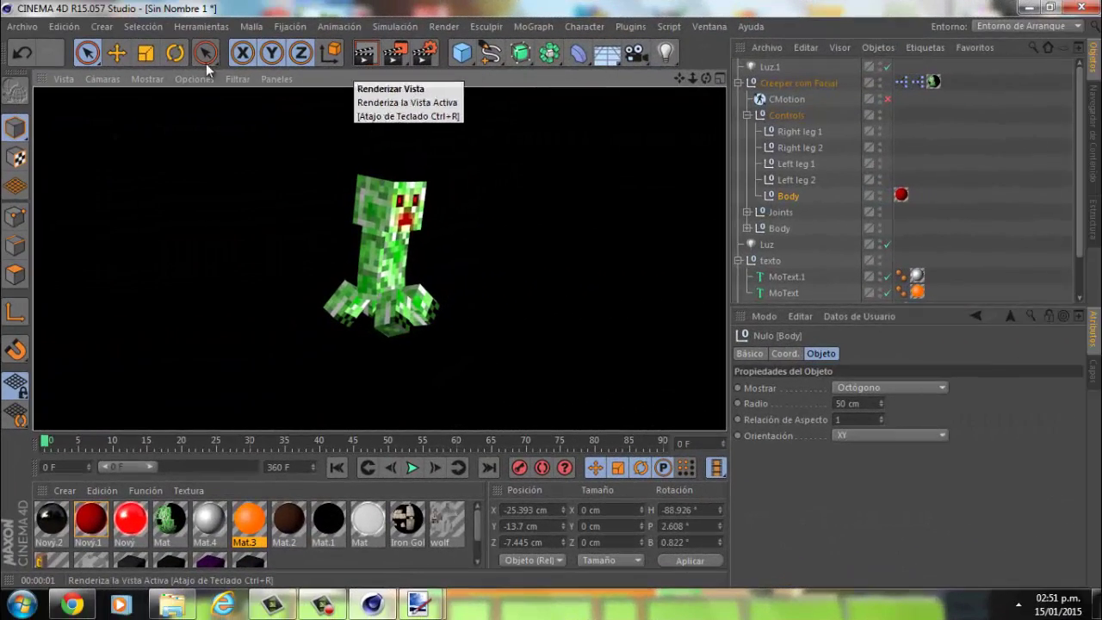
Raise the Luz.1 light to about 513 cm
{"action": "left_click", "coordinate": [116, 52]}
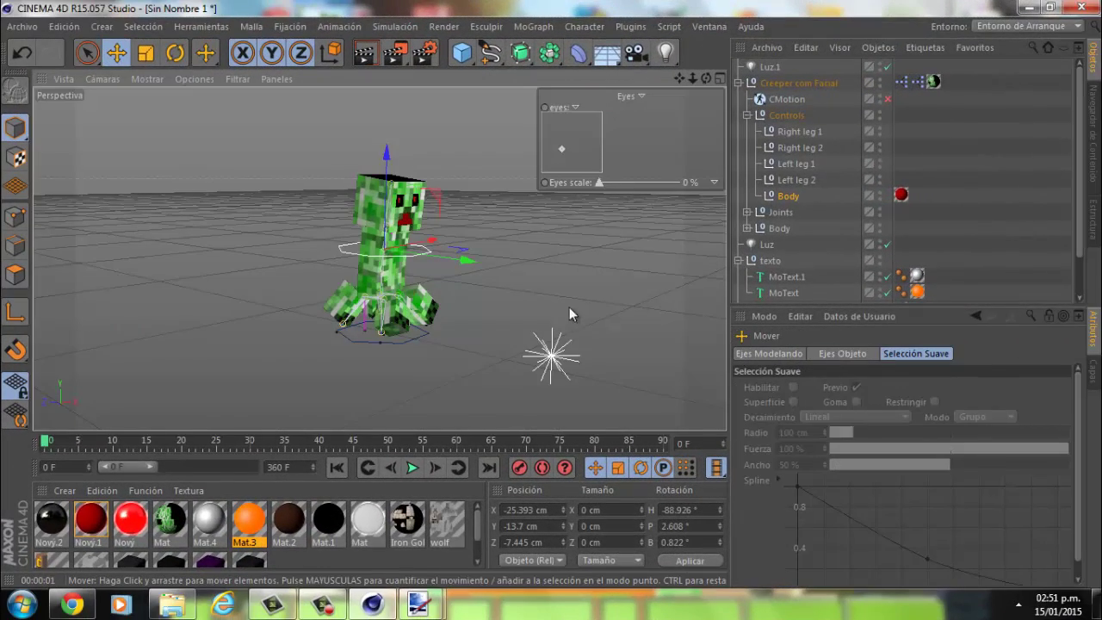
{"action": "left_click", "coordinate": [556, 357]}
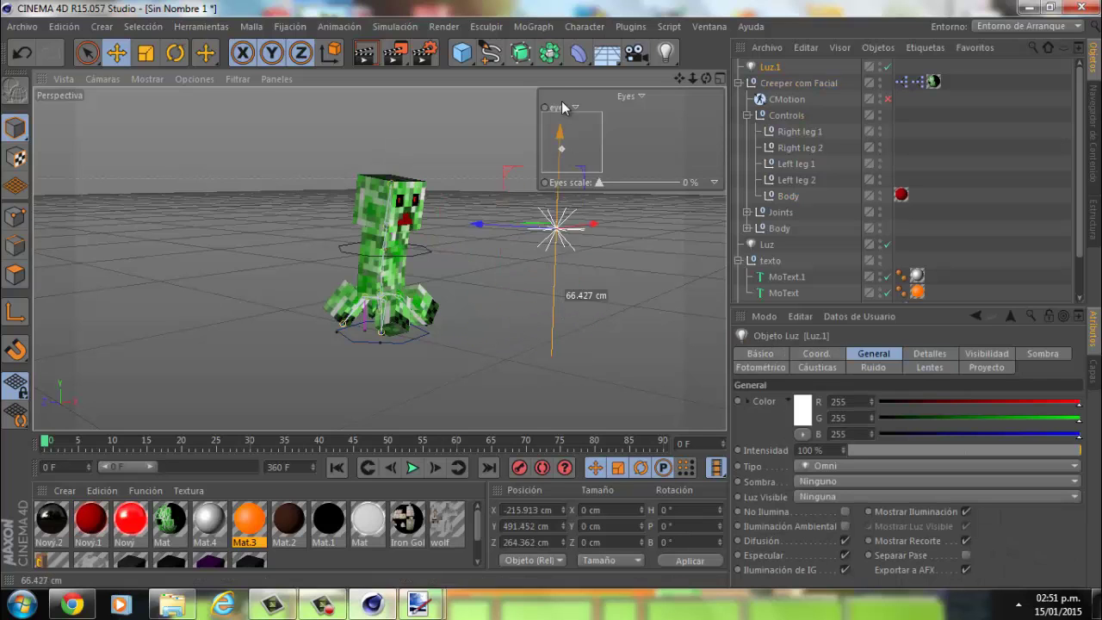
{"action": "left_click_drag", "start_coordinate": [554, 295], "coordinate": [556, 132]}
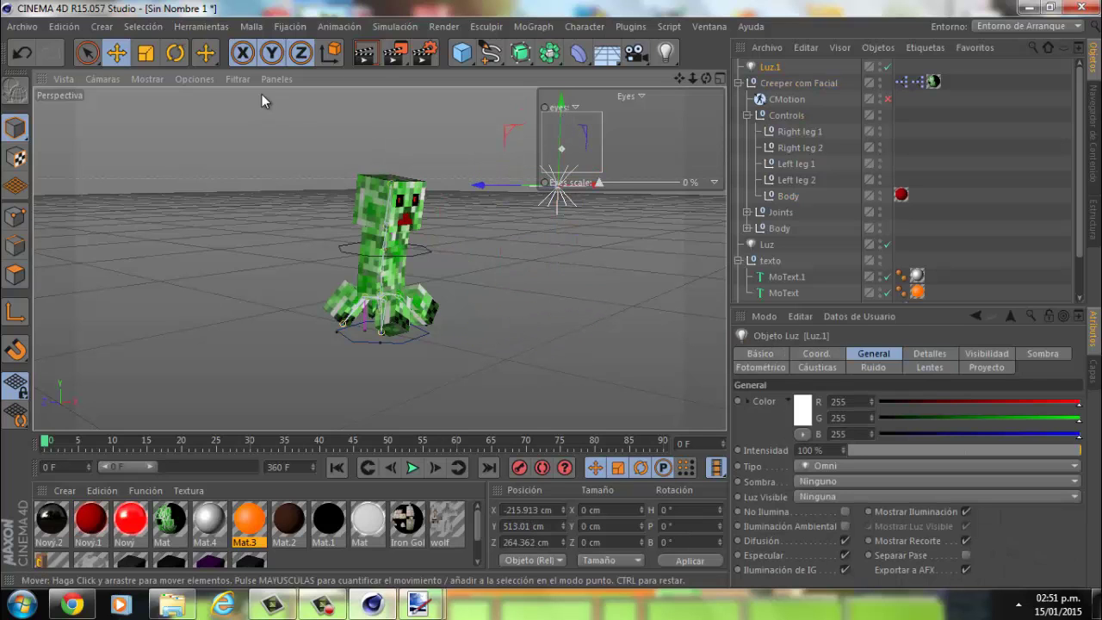
Enable render saving as 'creeper render' and render the Creeper to the Picture Viewer
{"action": "left_click", "coordinate": [418, 54]}
{"action": "left_click", "coordinate": [137, 82]}
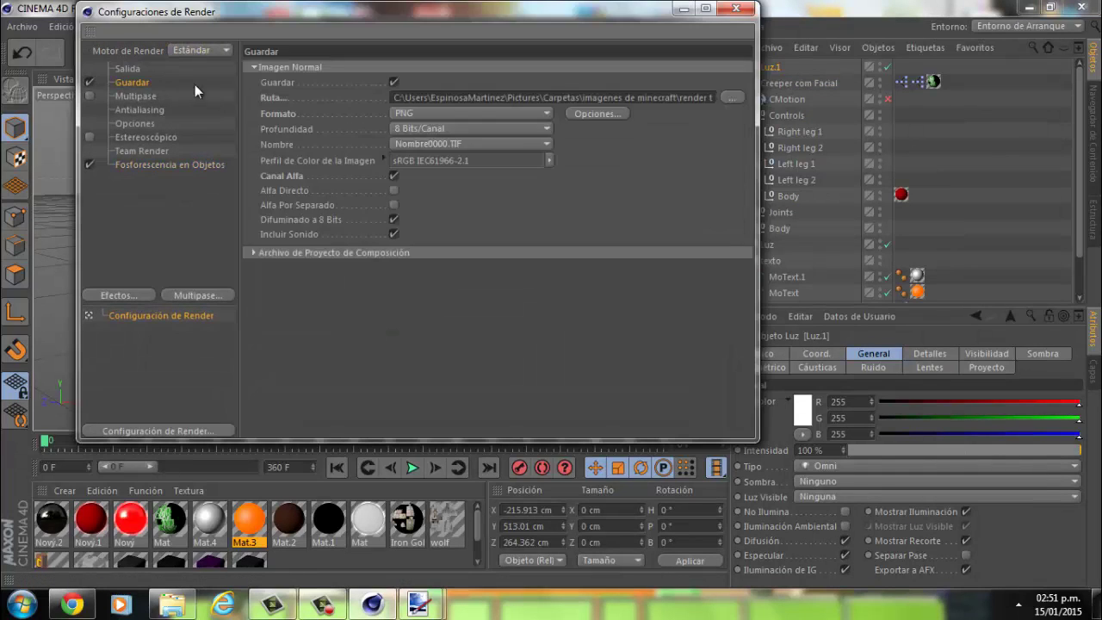
{"action": "left_click", "coordinate": [128, 68]}
{"action": "left_click", "coordinate": [90, 81]}
{"action": "left_click", "coordinate": [733, 98]}
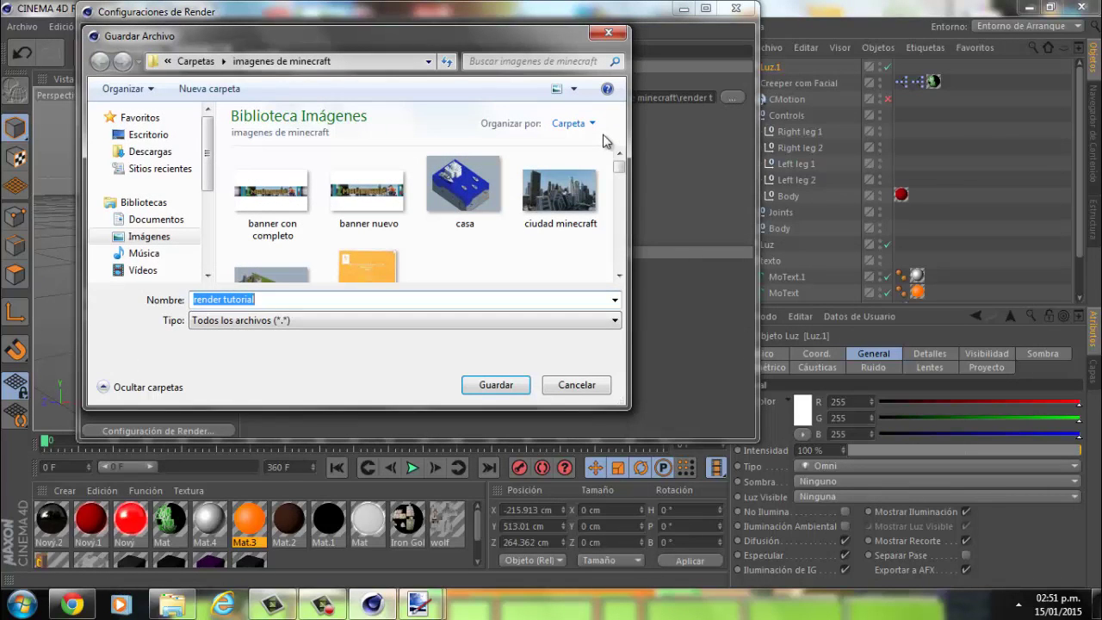
{"action": "type", "text": "creeper rende"}
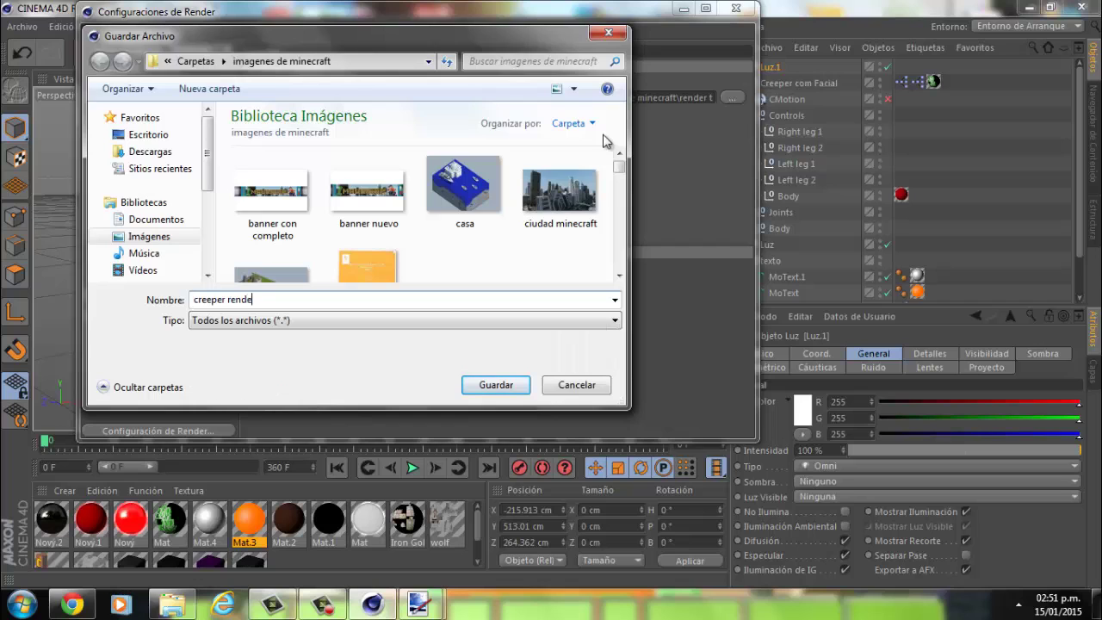
{"action": "type", "text": "r"}
{"action": "key", "text": "Return"}
{"action": "left_click", "coordinate": [736, 8]}
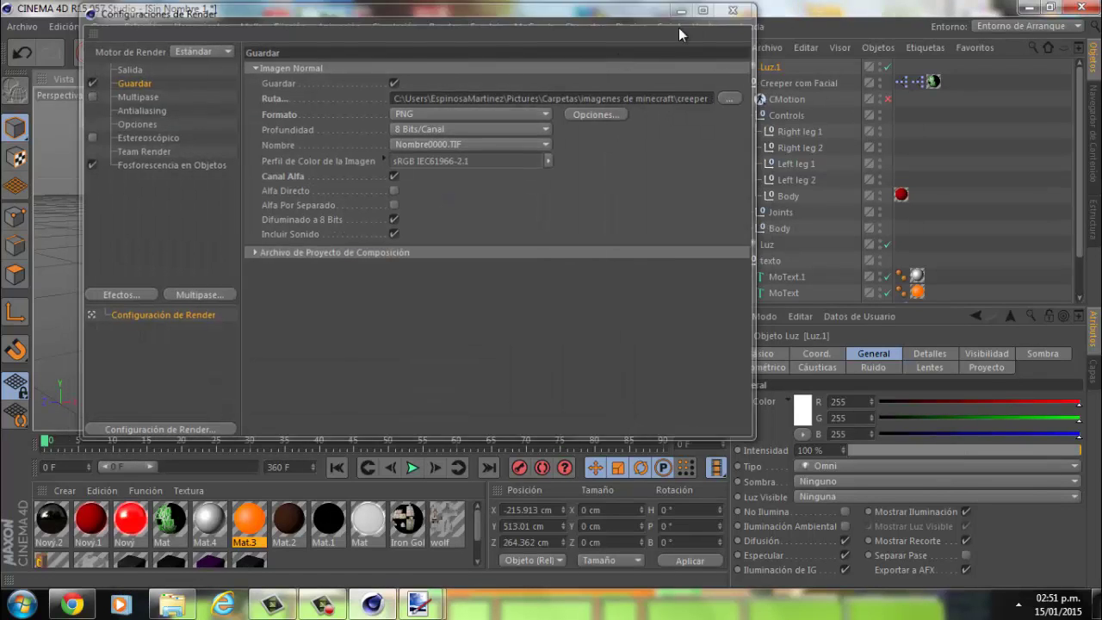
{"action": "left_click", "coordinate": [399, 57]}
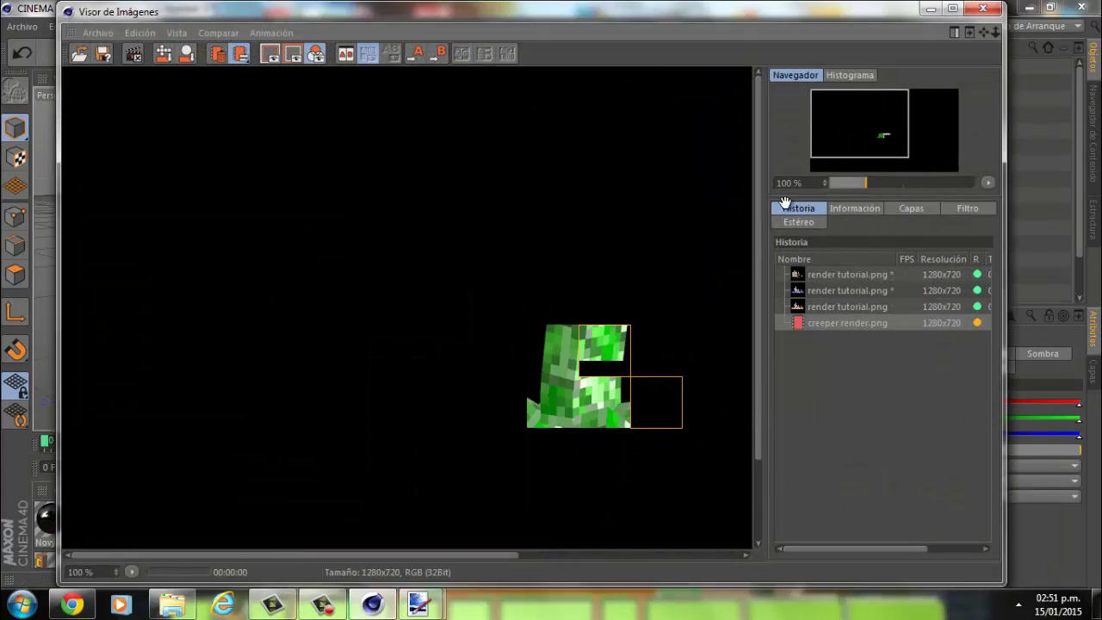
Open creeper render.png from the minecraft images folder in paint.net via Open With
{"action": "scroll", "coordinate": [531, 331], "scroll_direction": "up", "scroll_amount": 3}
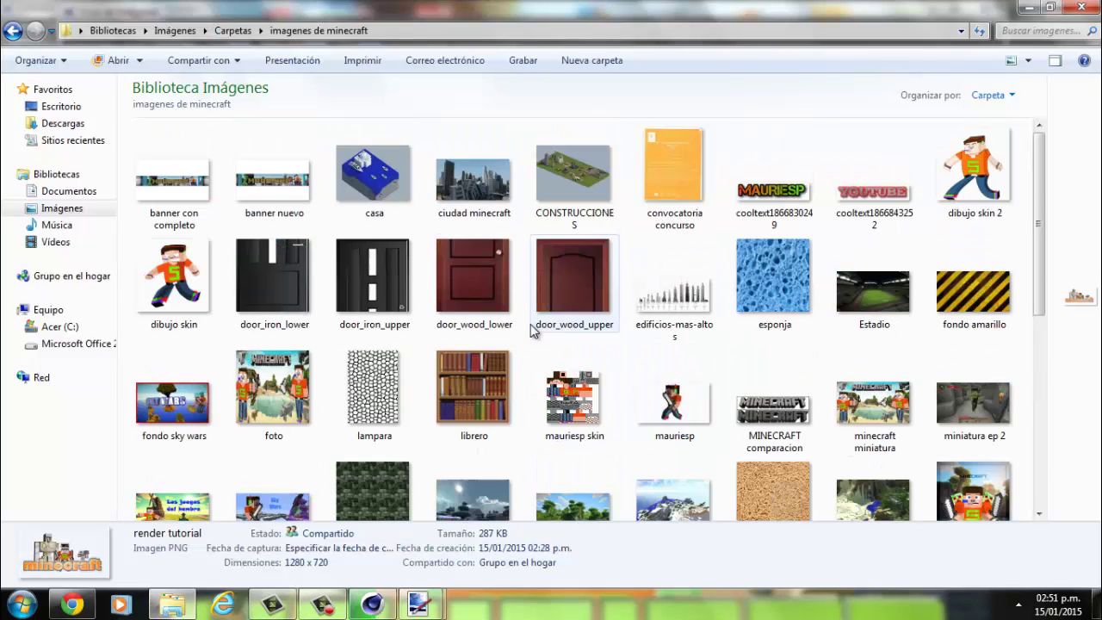
{"action": "left_click", "coordinate": [969, 176]}
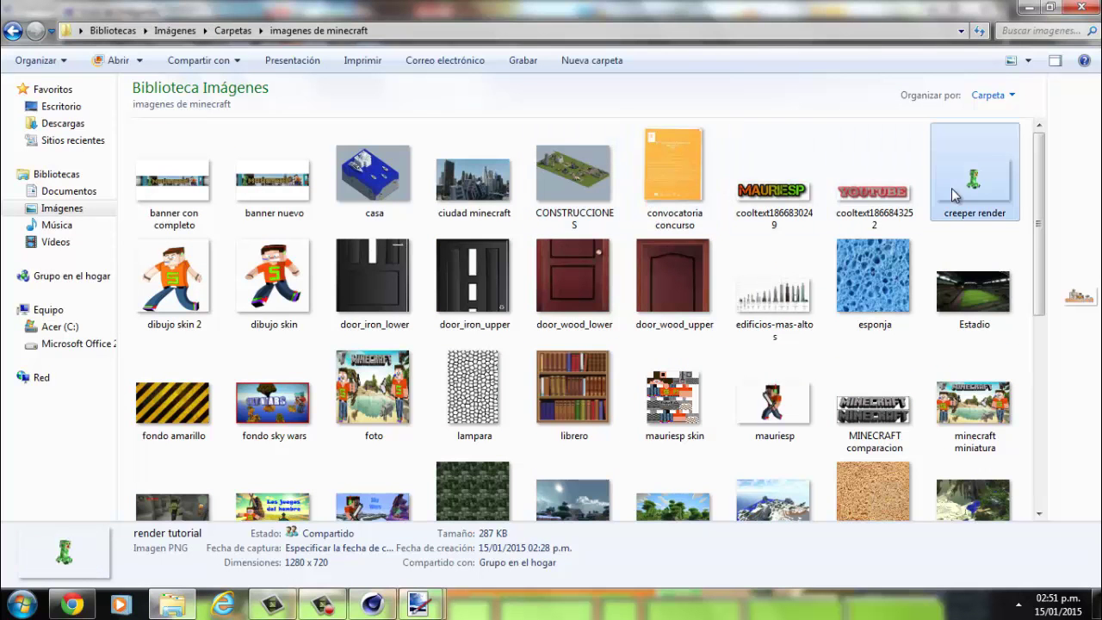
{"action": "right_click", "coordinate": [960, 196]}
{"action": "mouse_move", "coordinate": [879, 261]}
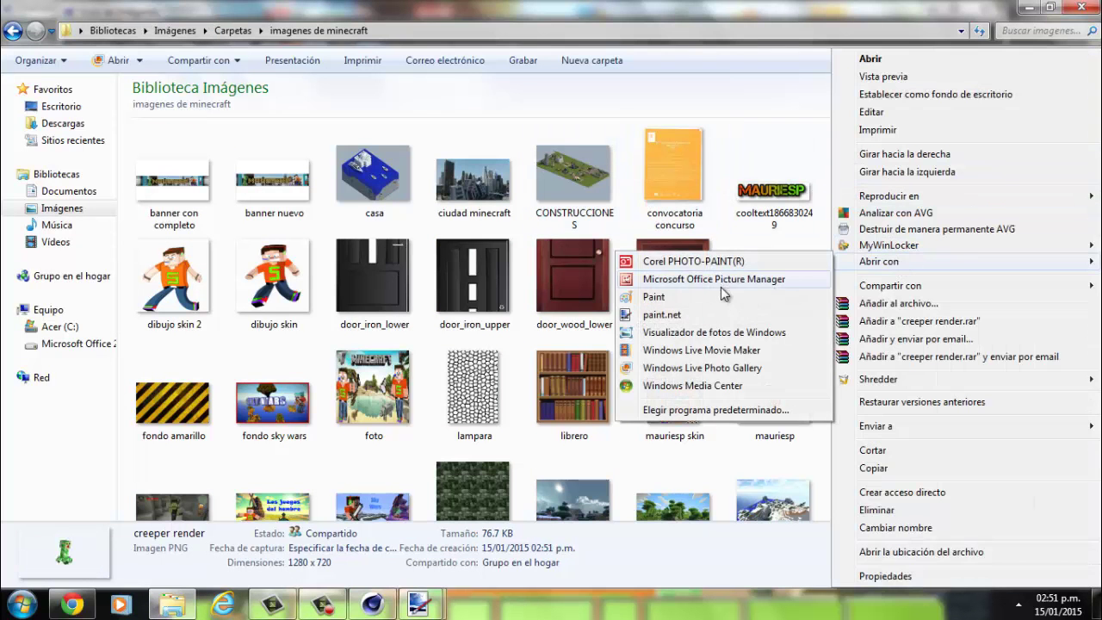
{"action": "left_click", "coordinate": [706, 315]}
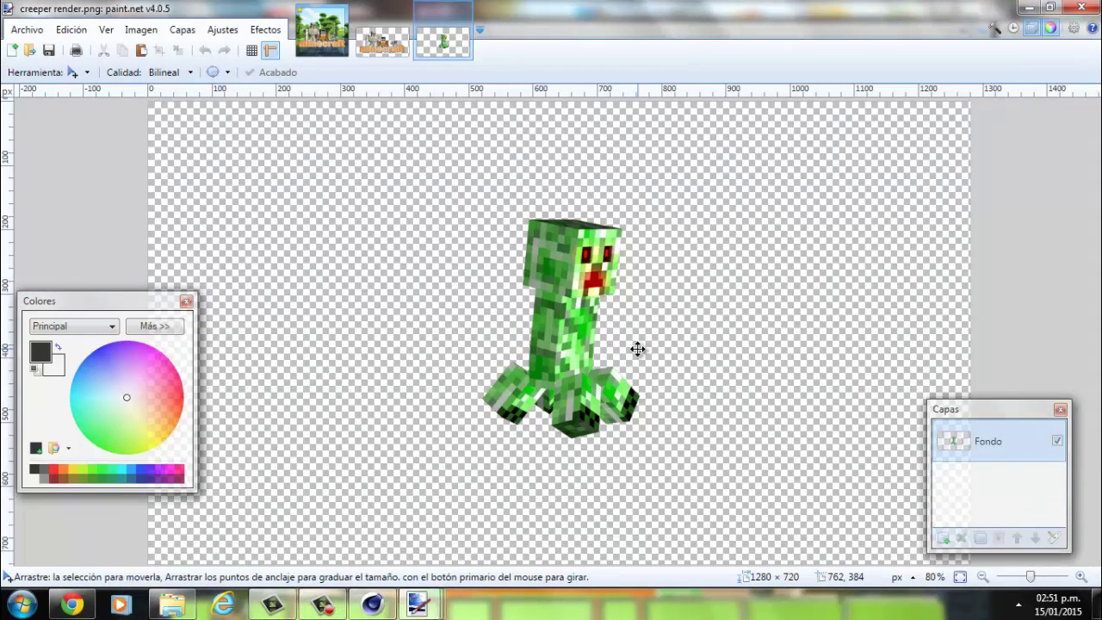
Magic-wand select the creeper with tuned tolerance, then paste it into the landscape image
{"action": "left_click", "coordinate": [72, 74]}
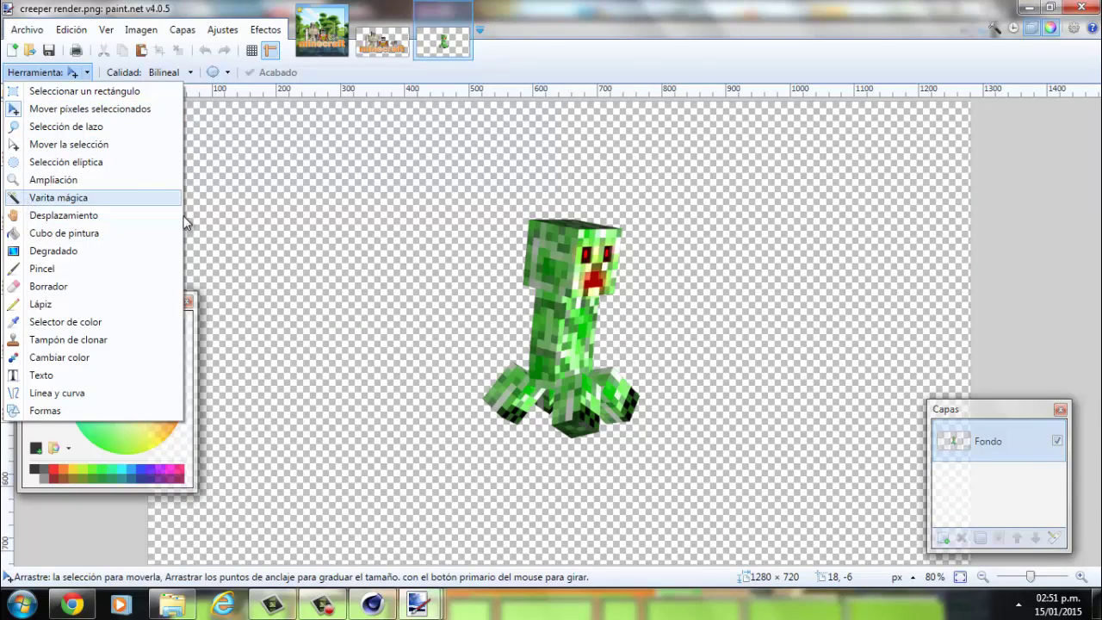
{"action": "left_click", "coordinate": [59, 197]}
{"action": "left_click", "coordinate": [555, 277]}
{"action": "left_click", "coordinate": [456, 73]}
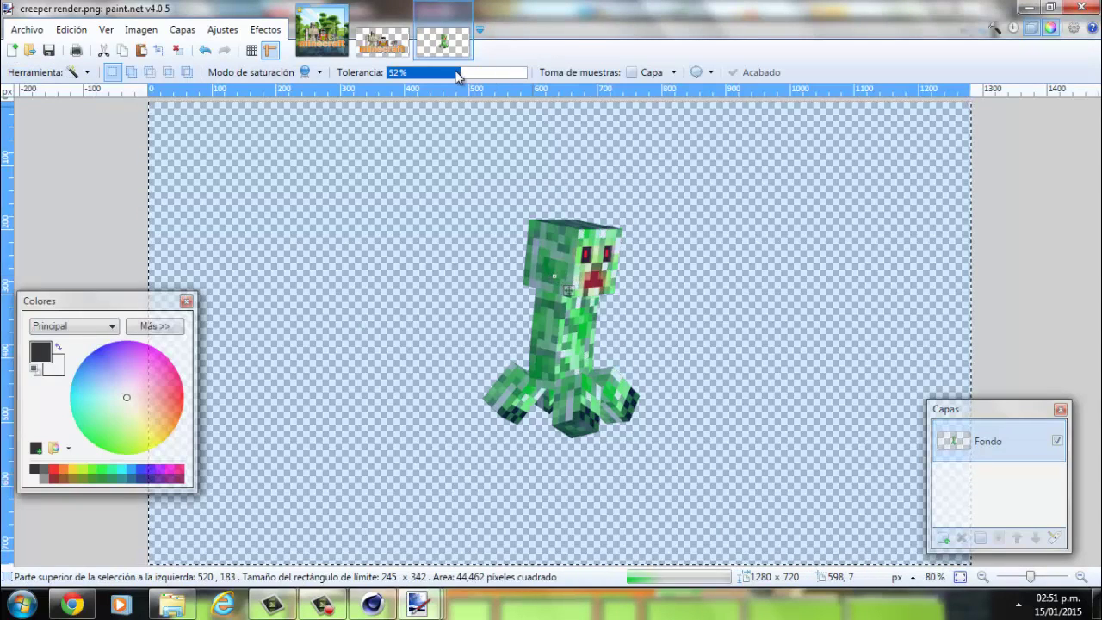
{"action": "left_click_drag", "start_coordinate": [456, 74], "coordinate": [498, 82]}
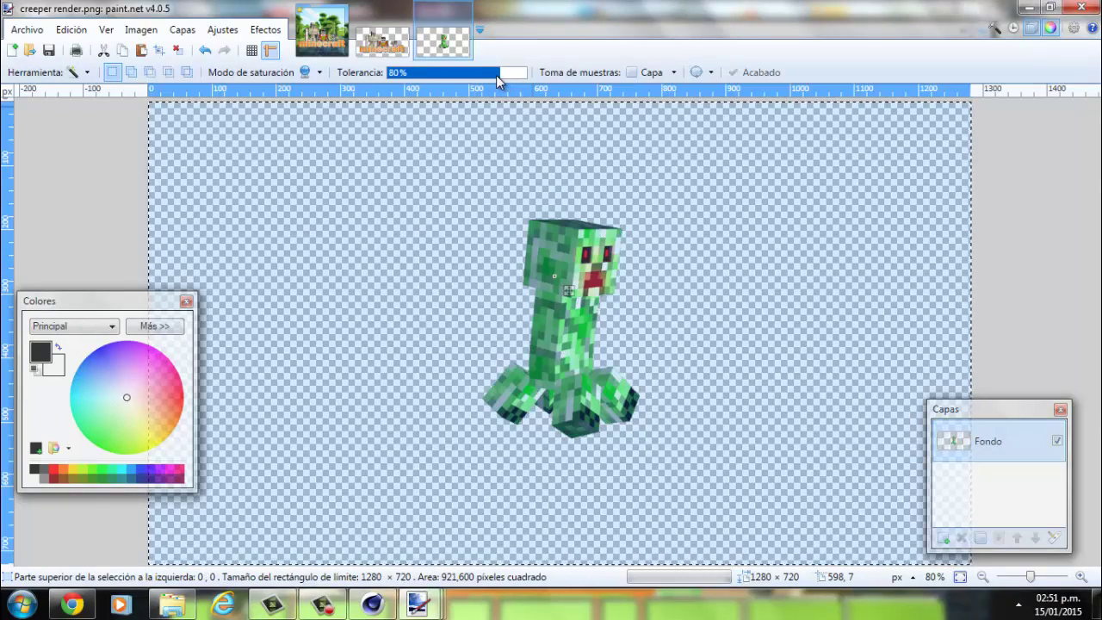
{"action": "left_click_drag", "start_coordinate": [497, 82], "coordinate": [493, 80]}
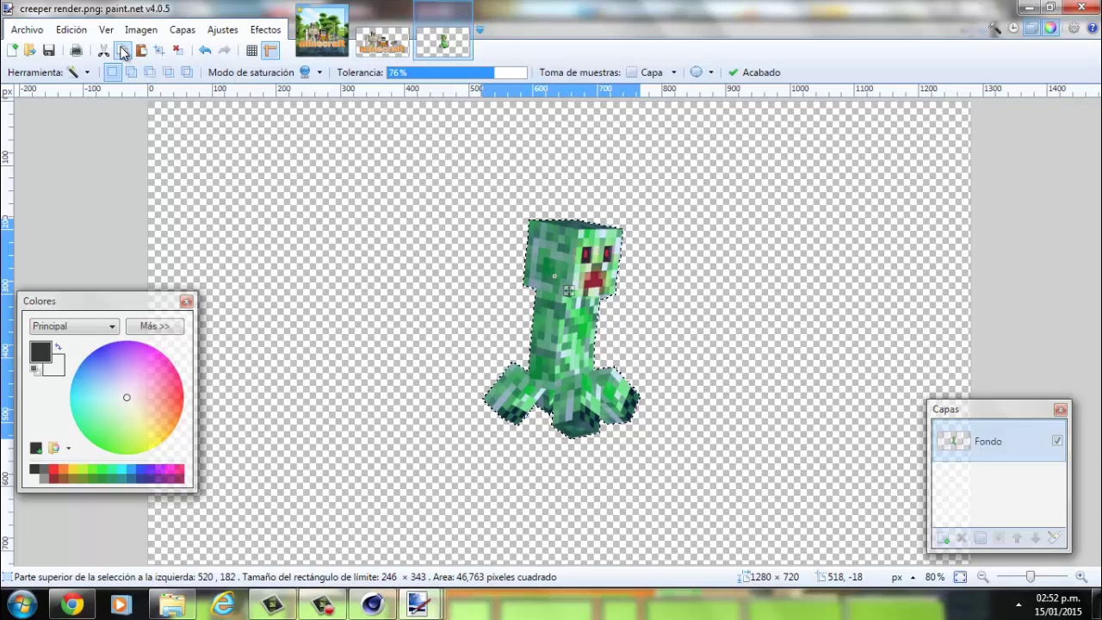
{"action": "left_click", "coordinate": [321, 31]}
{"action": "left_click", "coordinate": [141, 51]}
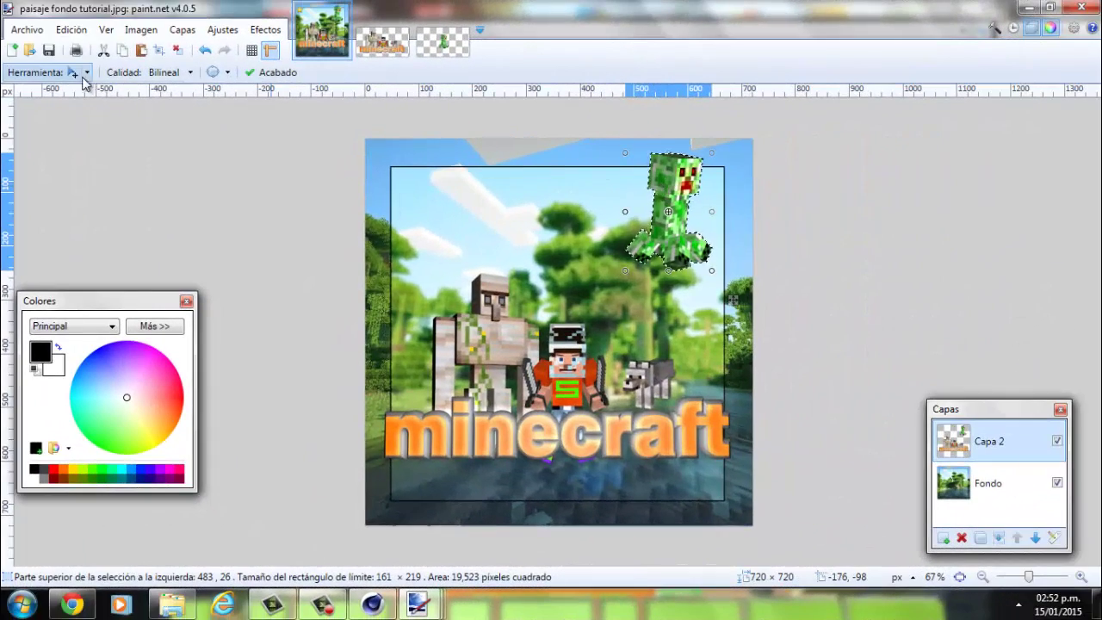
Place a MAURIESP text title at size 36 near the top of the landscape
{"action": "left_click", "coordinate": [87, 72]}
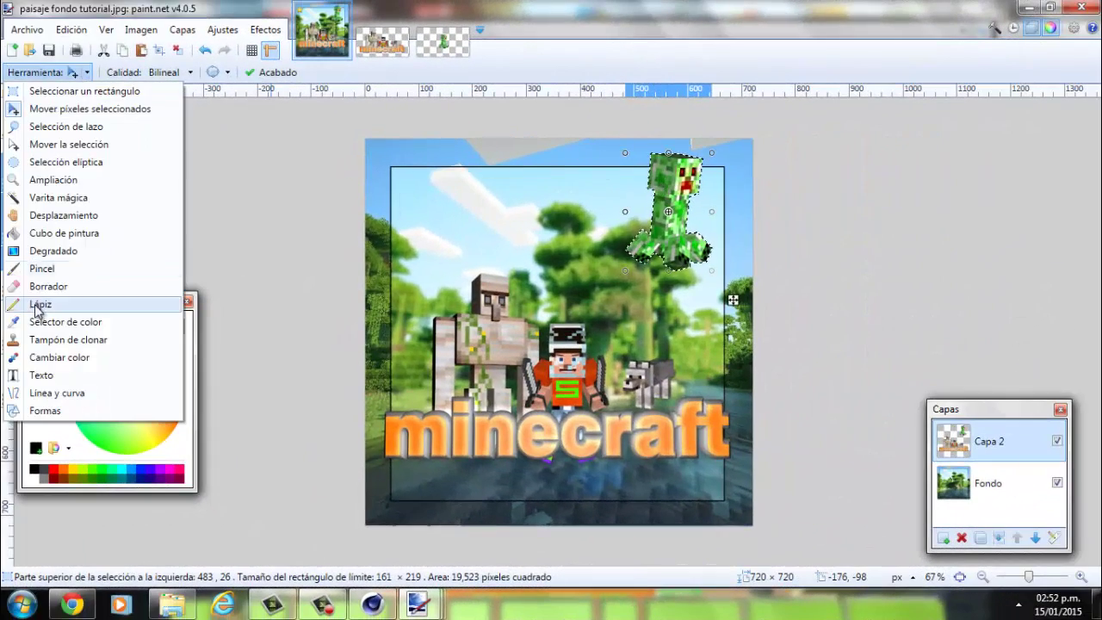
{"action": "left_click", "coordinate": [36, 379]}
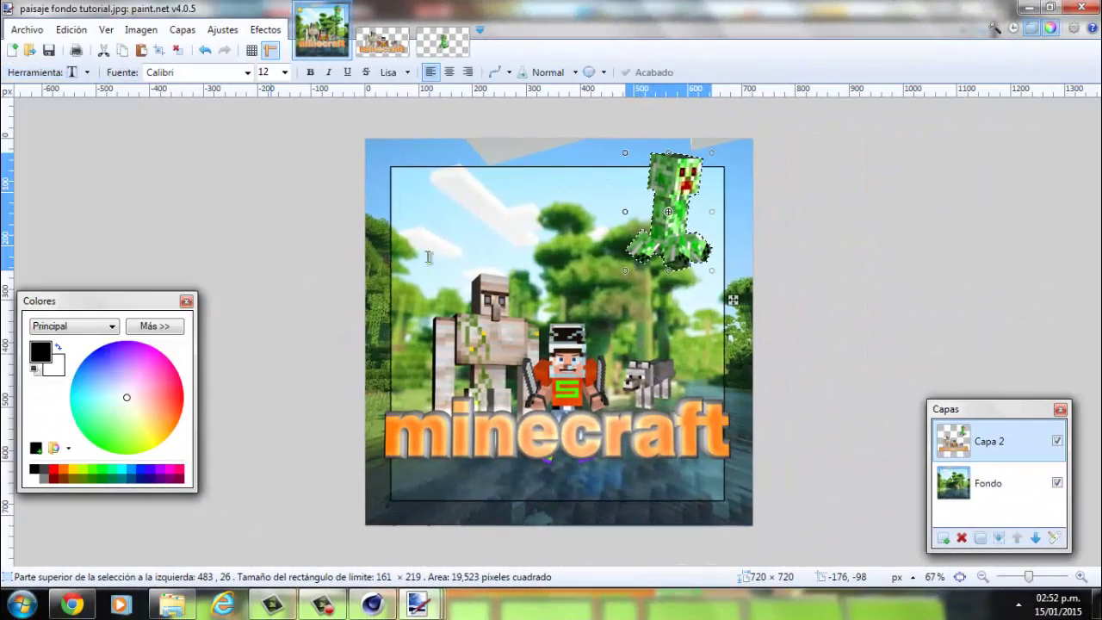
{"action": "left_click", "coordinate": [406, 216]}
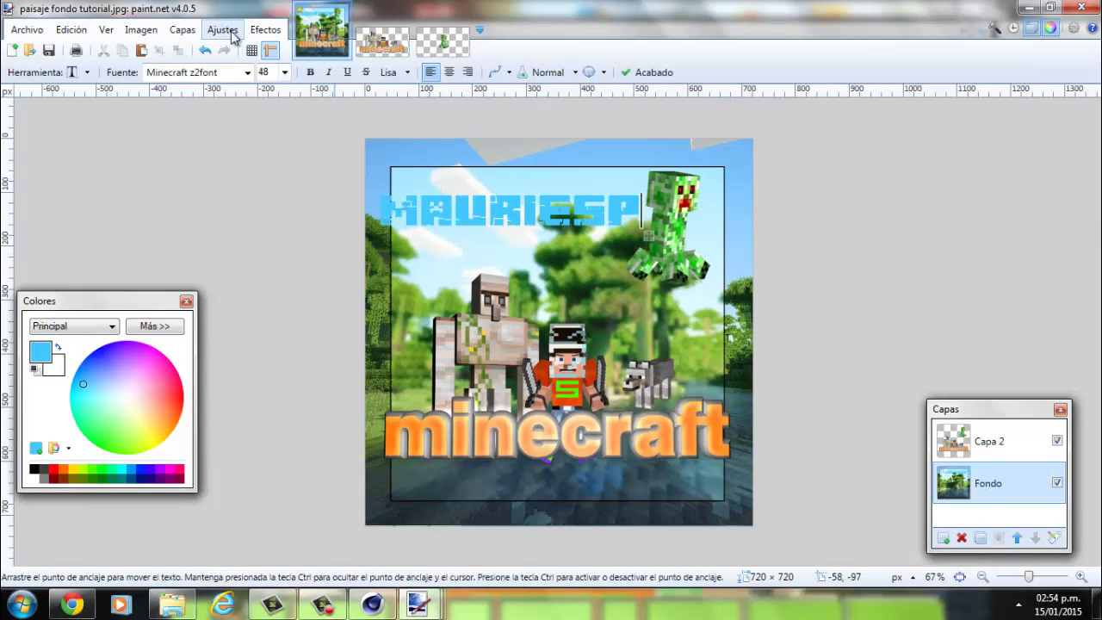
{"action": "left_click", "coordinate": [284, 72]}
{"action": "left_click", "coordinate": [263, 247]}
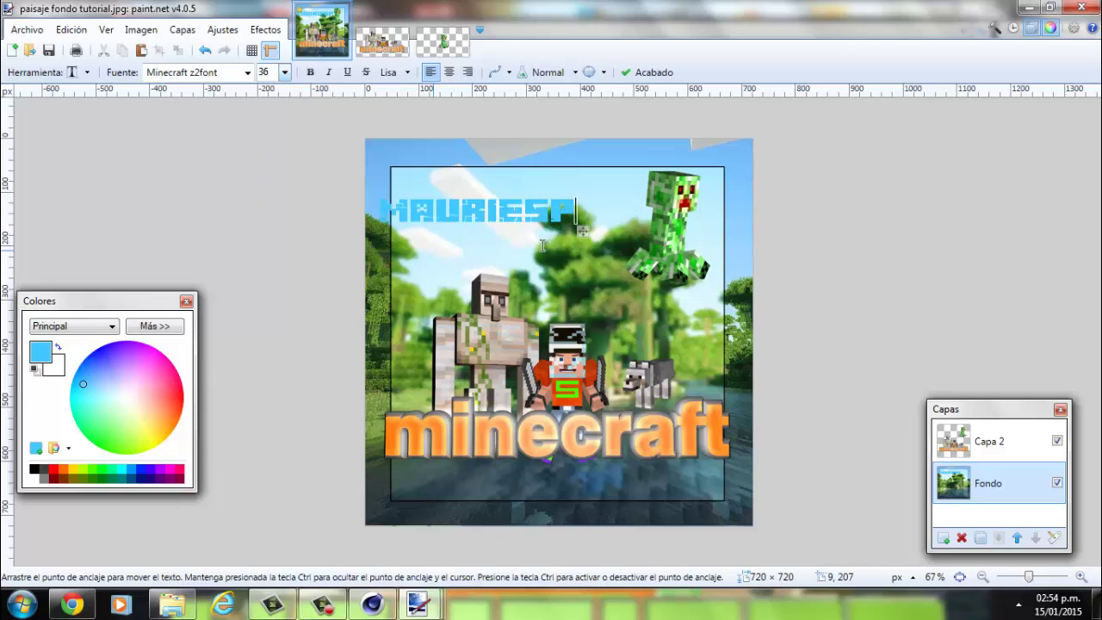
{"action": "left_click_drag", "start_coordinate": [591, 232], "coordinate": [620, 237]}
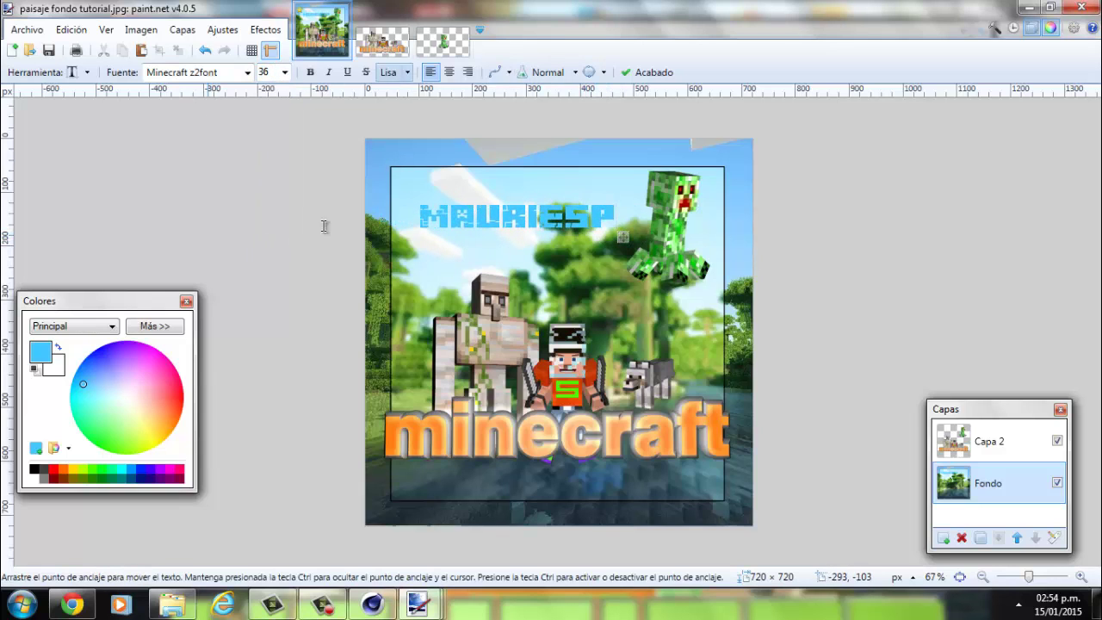
Set the title's blend mode to Difference, colour it green, and finalize the text
{"action": "scroll", "coordinate": [551, 79], "scroll_direction": "down", "scroll_amount": 1}
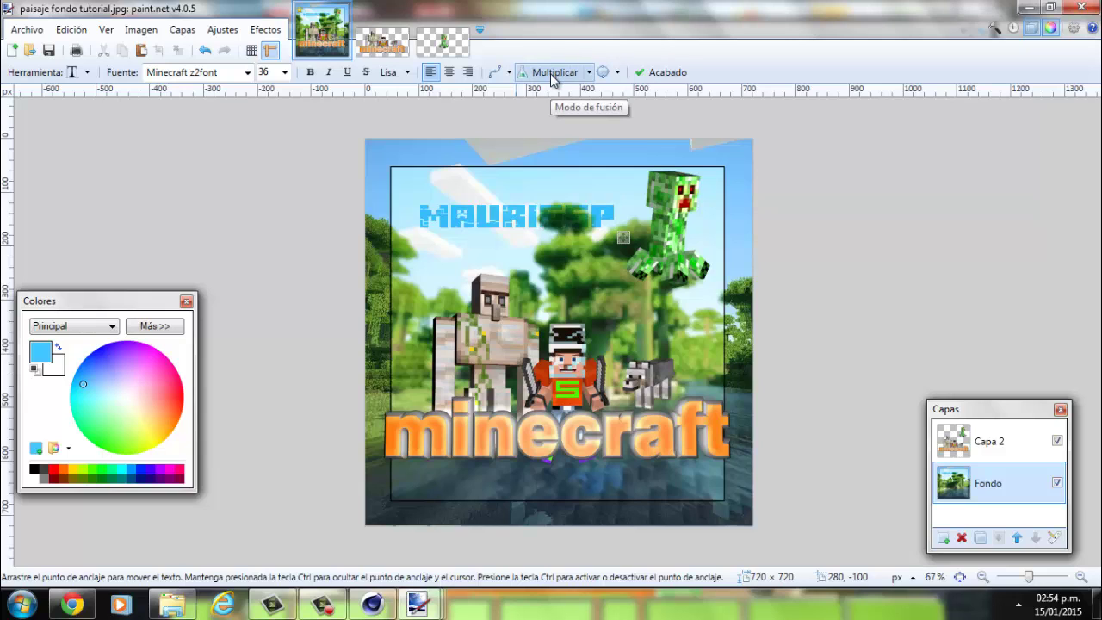
{"action": "scroll", "coordinate": [551, 78], "scroll_direction": "down", "scroll_amount": 1}
{"action": "scroll", "coordinate": [551, 79], "scroll_direction": "down", "scroll_amount": 1}
{"action": "scroll", "coordinate": [552, 78], "scroll_direction": "down", "scroll_amount": 1}
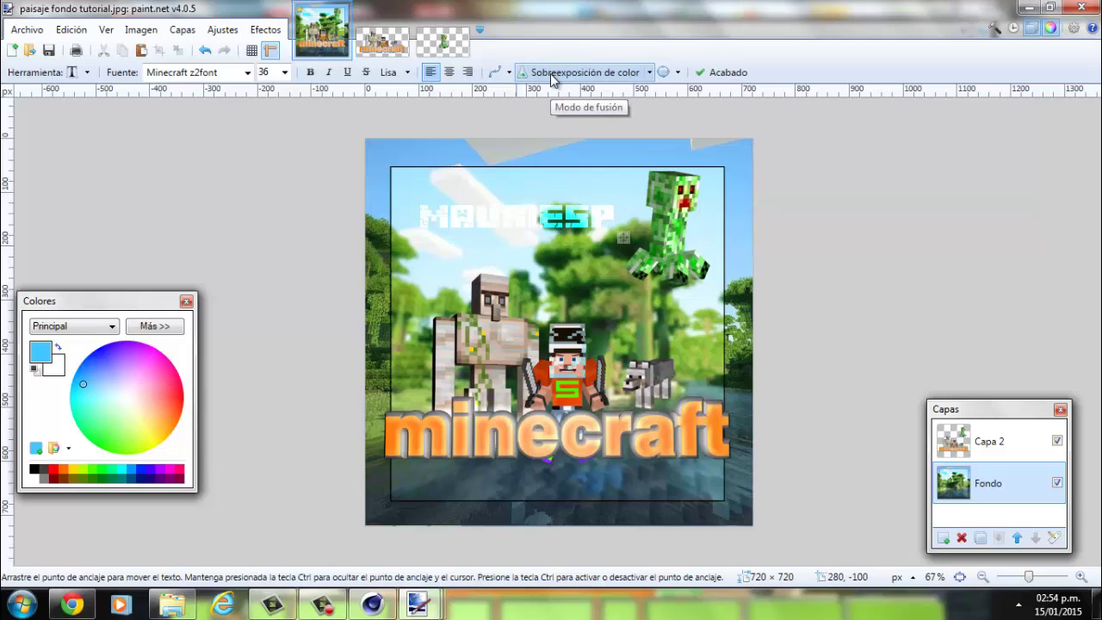
{"action": "scroll", "coordinate": [552, 78], "scroll_direction": "down", "scroll_amount": 1}
{"action": "scroll", "coordinate": [552, 78], "scroll_direction": "down", "scroll_amount": 1}
{"action": "scroll", "coordinate": [552, 78], "scroll_direction": "down", "scroll_amount": 1}
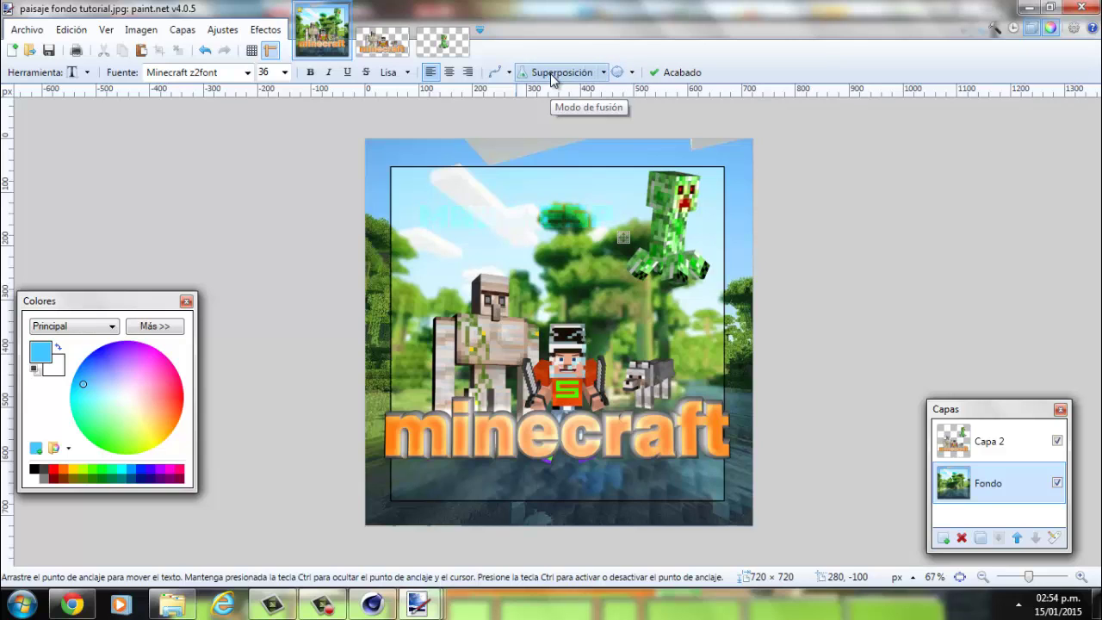
{"action": "scroll", "coordinate": [555, 78], "scroll_direction": "down", "scroll_amount": 2}
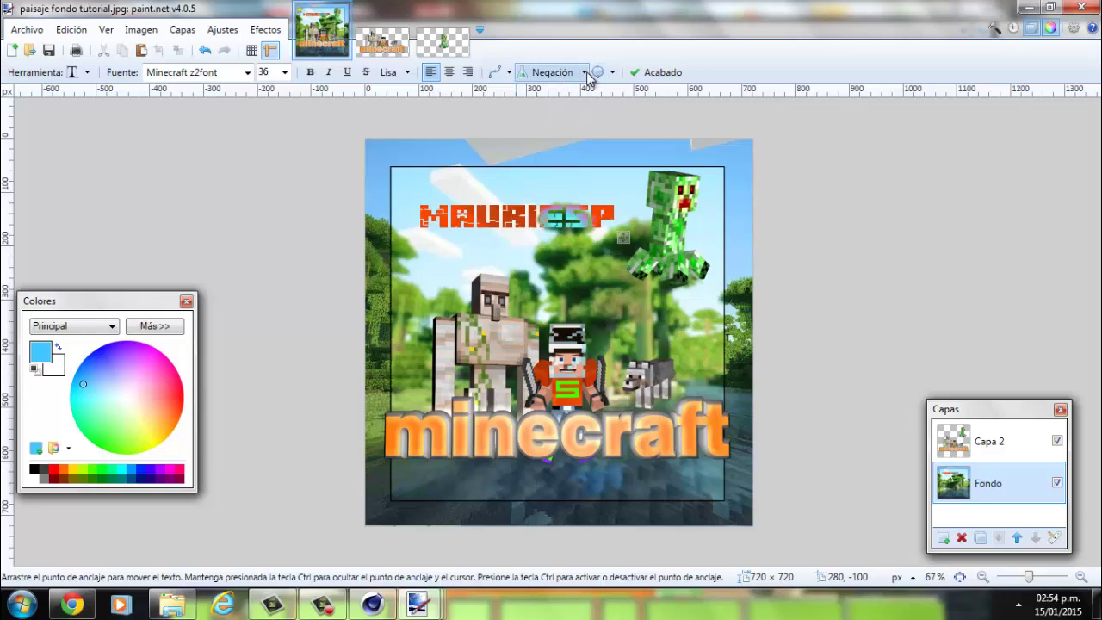
{"action": "left_click", "coordinate": [585, 73]}
{"action": "left_click", "coordinate": [546, 233]}
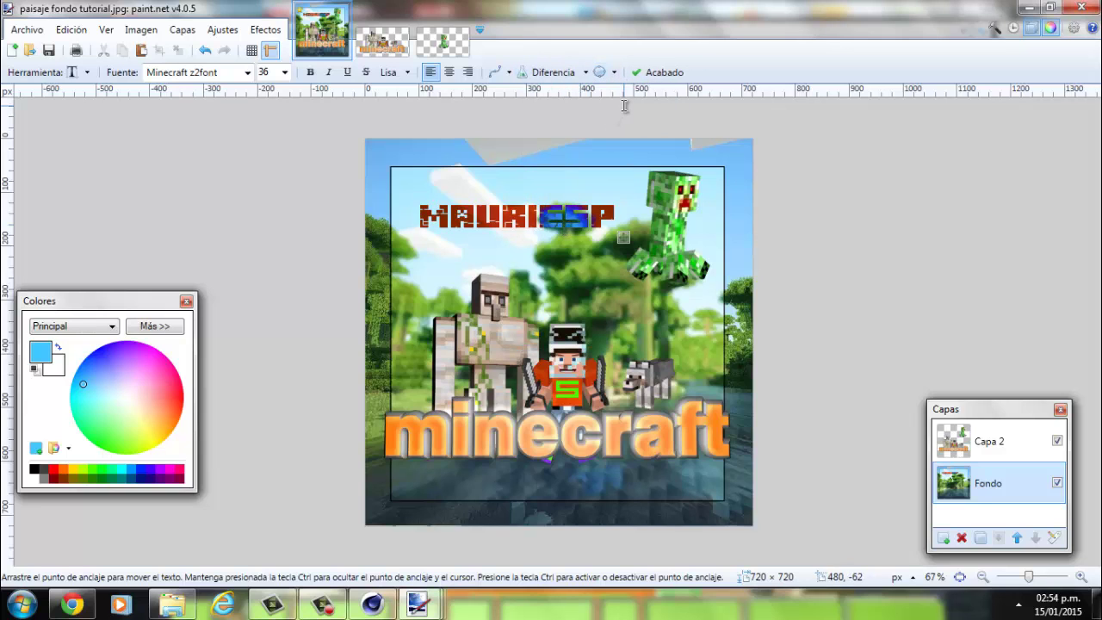
{"action": "left_click_drag", "start_coordinate": [95, 366], "coordinate": [138, 384]}
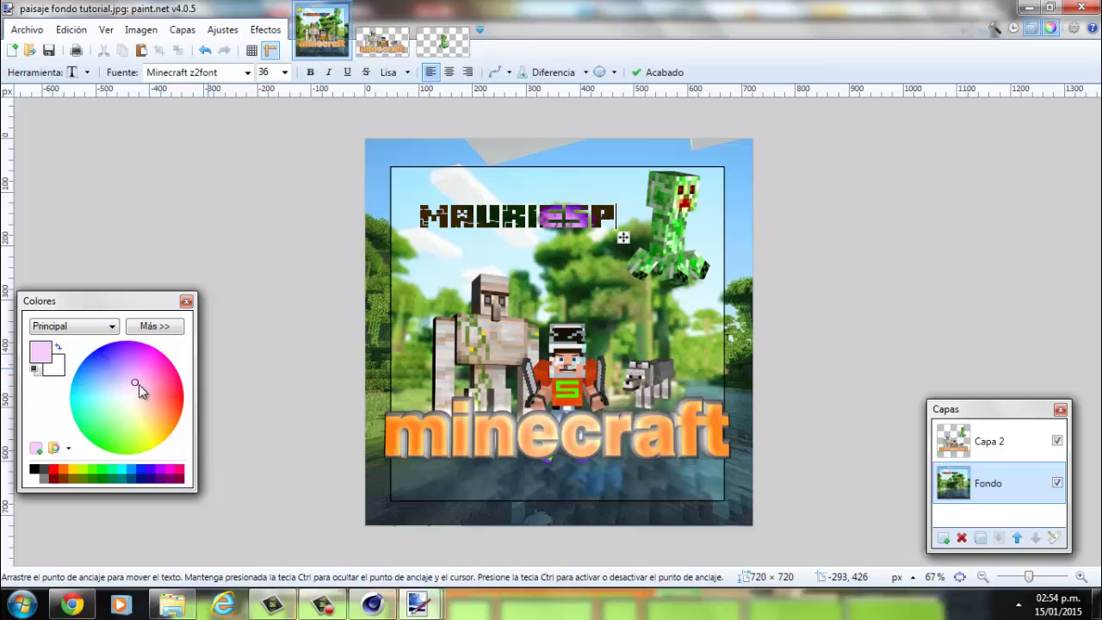
{"action": "mouse_move", "coordinate": [128, 432]}
{"action": "left_mouse_down"}
{"action": "mouse_move", "coordinate": [84, 419]}
{"action": "mouse_move", "coordinate": [123, 415]}
{"action": "mouse_move", "coordinate": [86, 469]}
{"action": "left_mouse_up"}
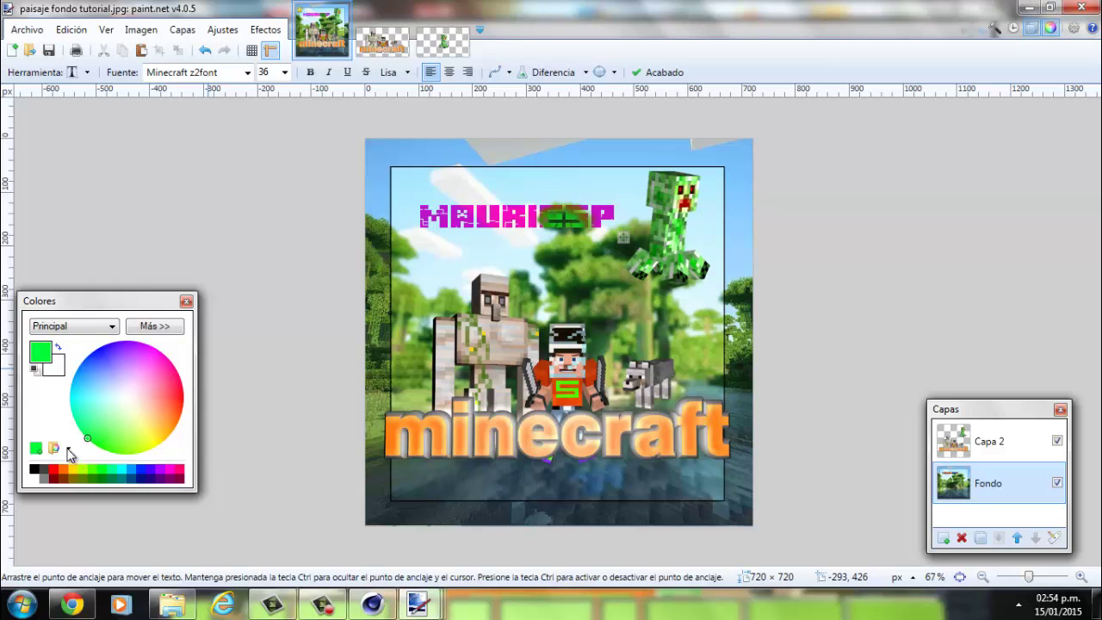
{"action": "mouse_move", "coordinate": [120, 396]}
{"action": "left_mouse_down"}
{"action": "mouse_move", "coordinate": [101, 357]}
{"action": "mouse_move", "coordinate": [100, 388]}
{"action": "mouse_move", "coordinate": [111, 356]}
{"action": "left_mouse_up"}
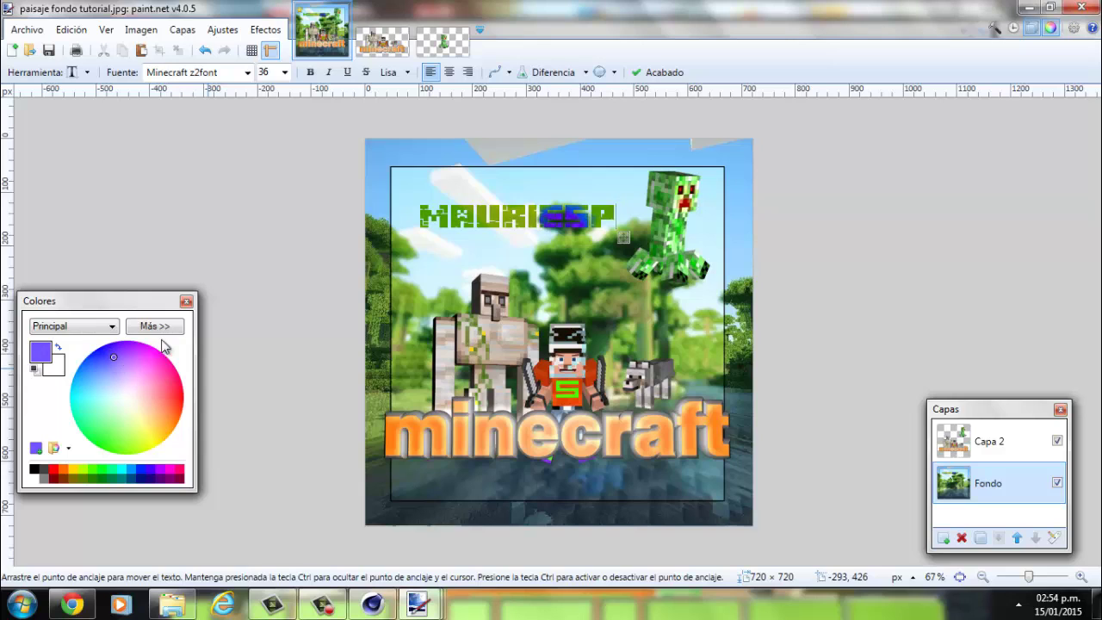
{"action": "left_click", "coordinate": [177, 123]}
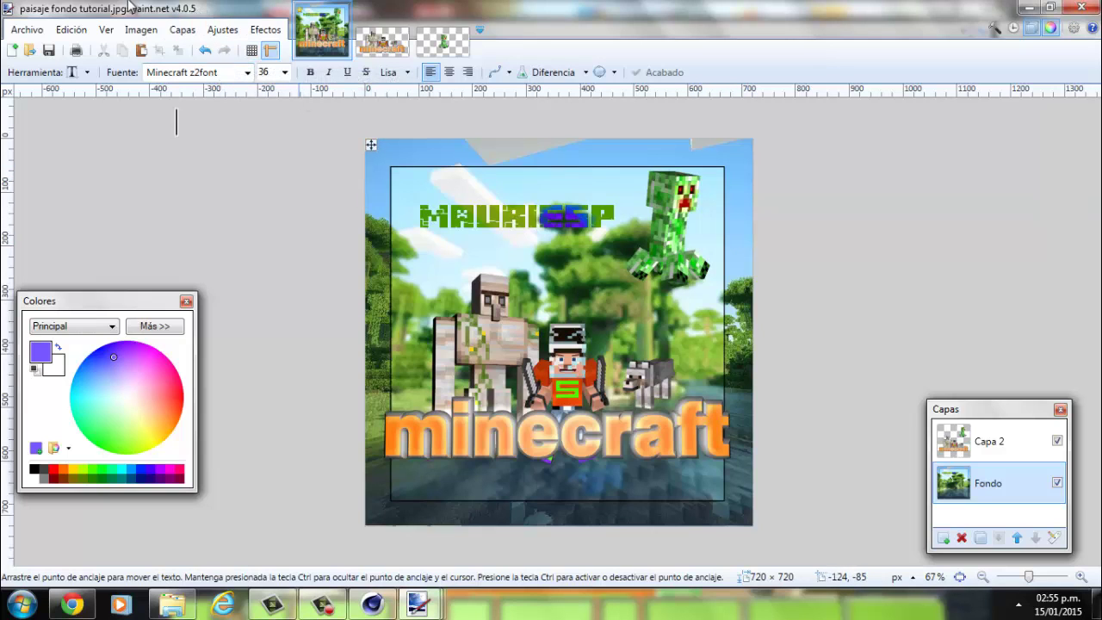
{"action": "mouse_move", "coordinate": [321, 29]}
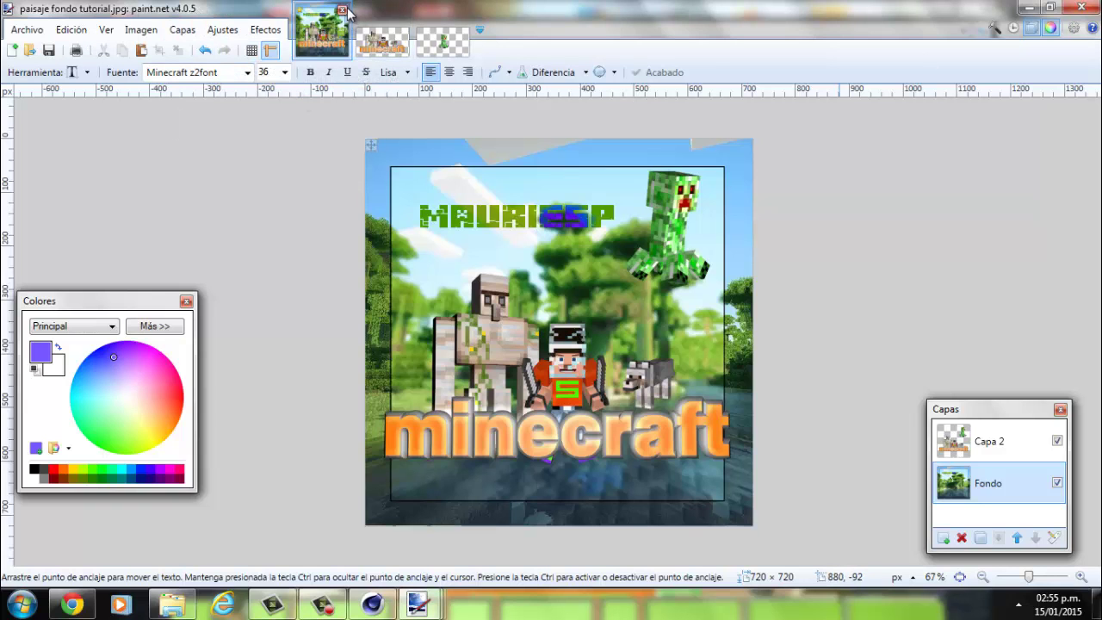
Name the image PERFIL TUTORIAL and choose JPEG as the file type
{"action": "key", "text": "ctrl+w"}
{"action": "left_click", "coordinate": [509, 434]}
{"action": "key", "text": "BackSpace"}
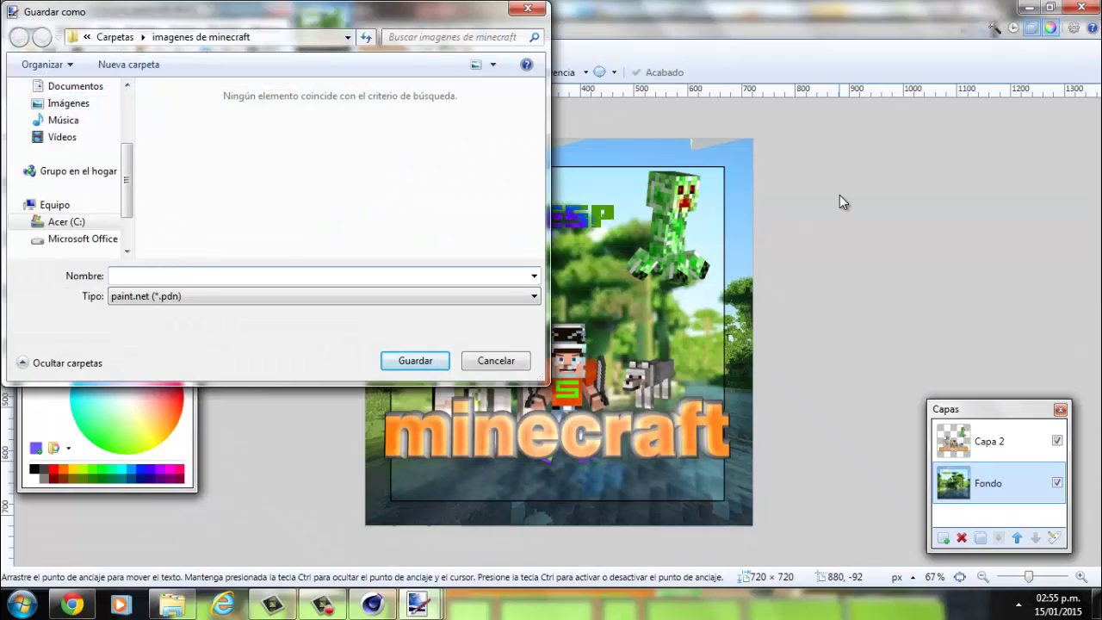
{"action": "type", "text": "PERFI"}
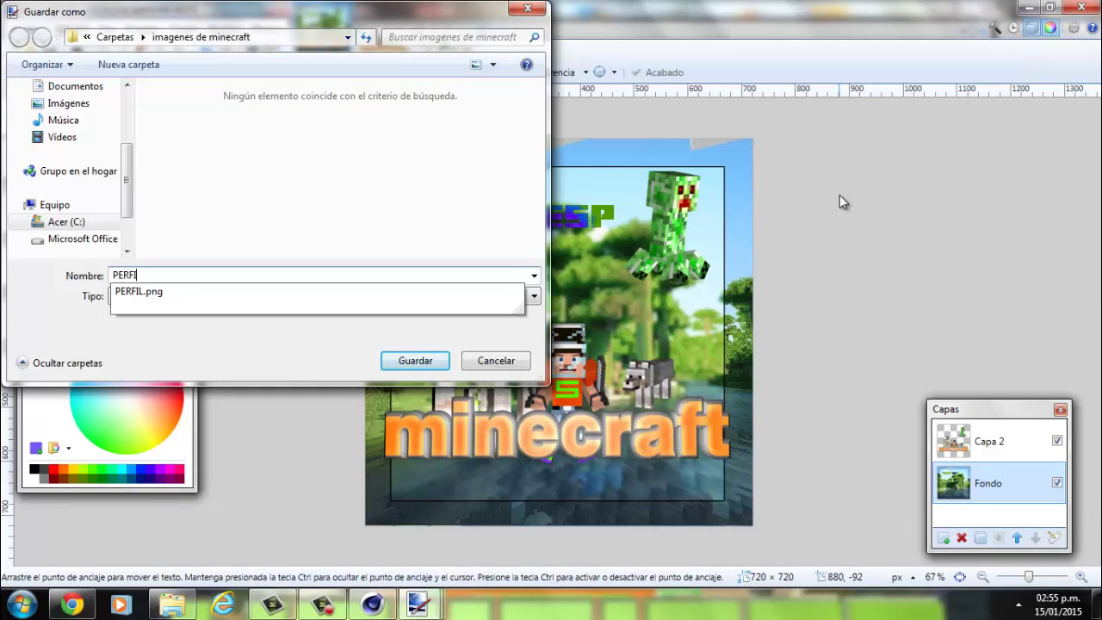
{"action": "type", "text": "L TUTORIAL"}
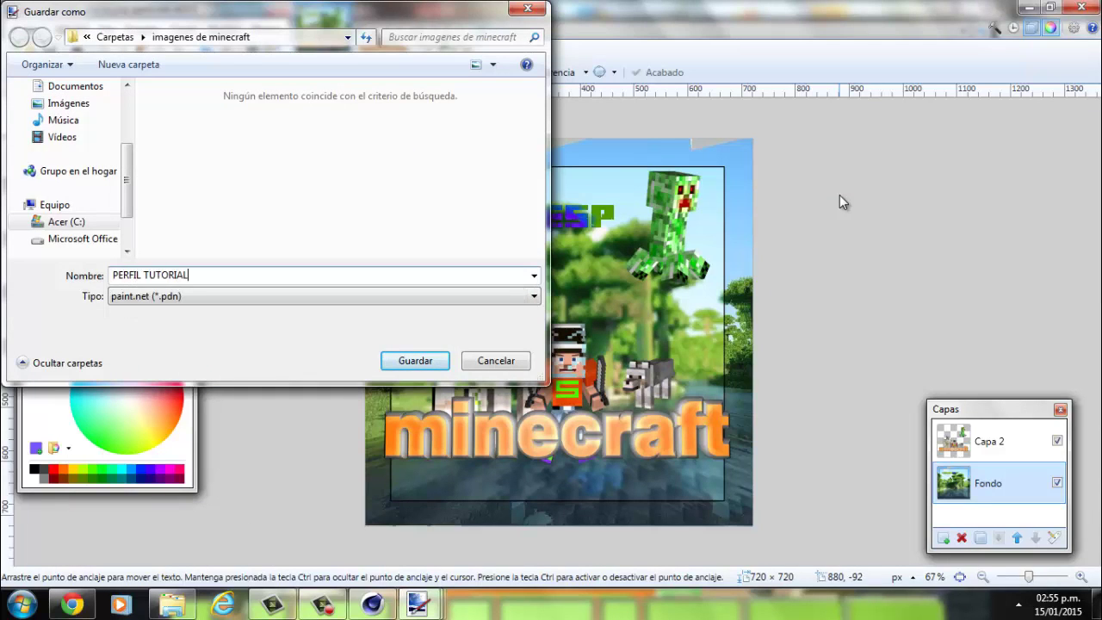
{"action": "left_click", "coordinate": [69, 86]}
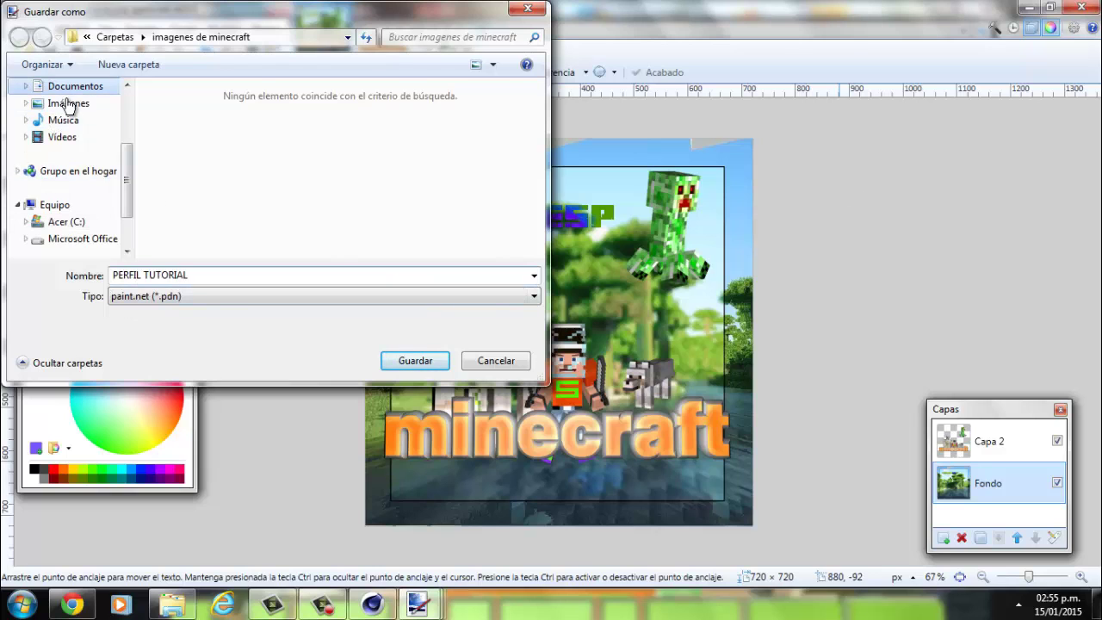
{"action": "left_click", "coordinate": [67, 103]}
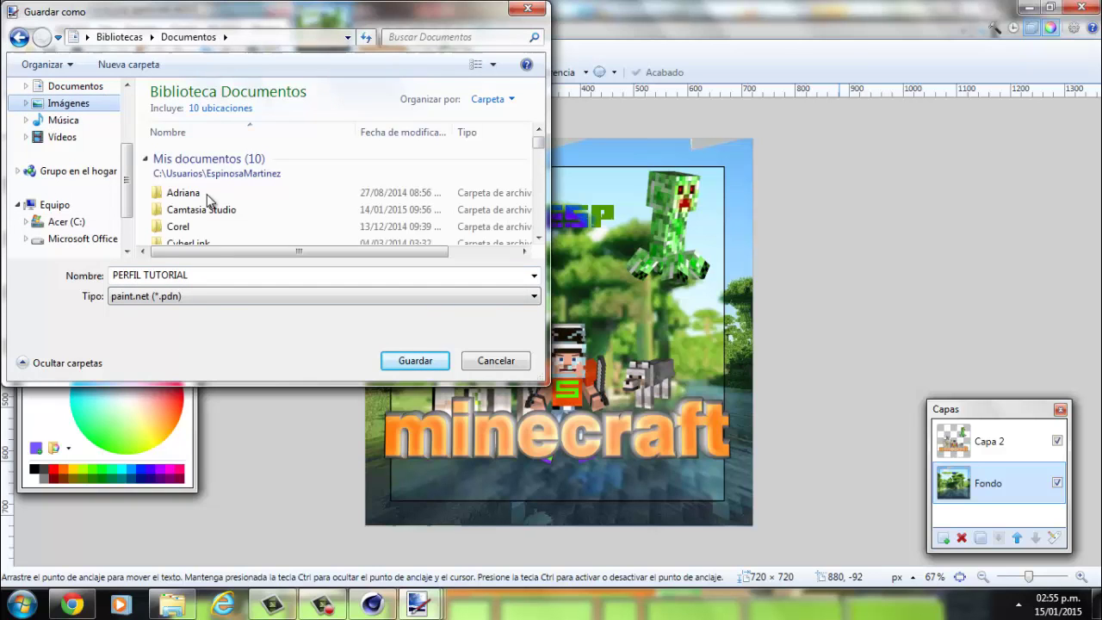
{"action": "left_click", "coordinate": [207, 296]}
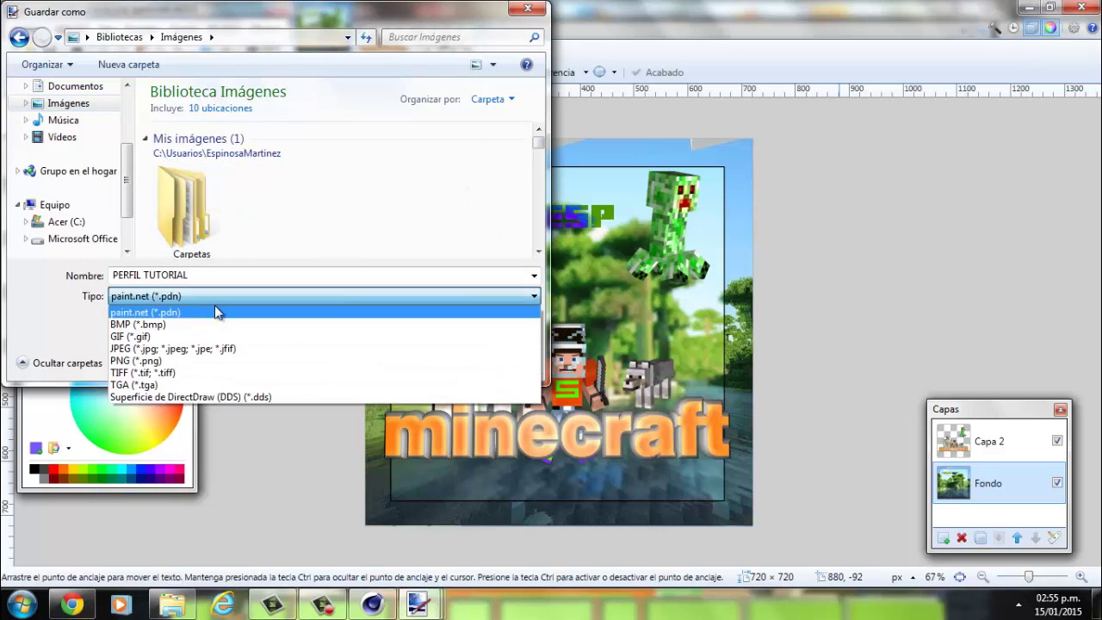
{"action": "left_click", "coordinate": [176, 349]}
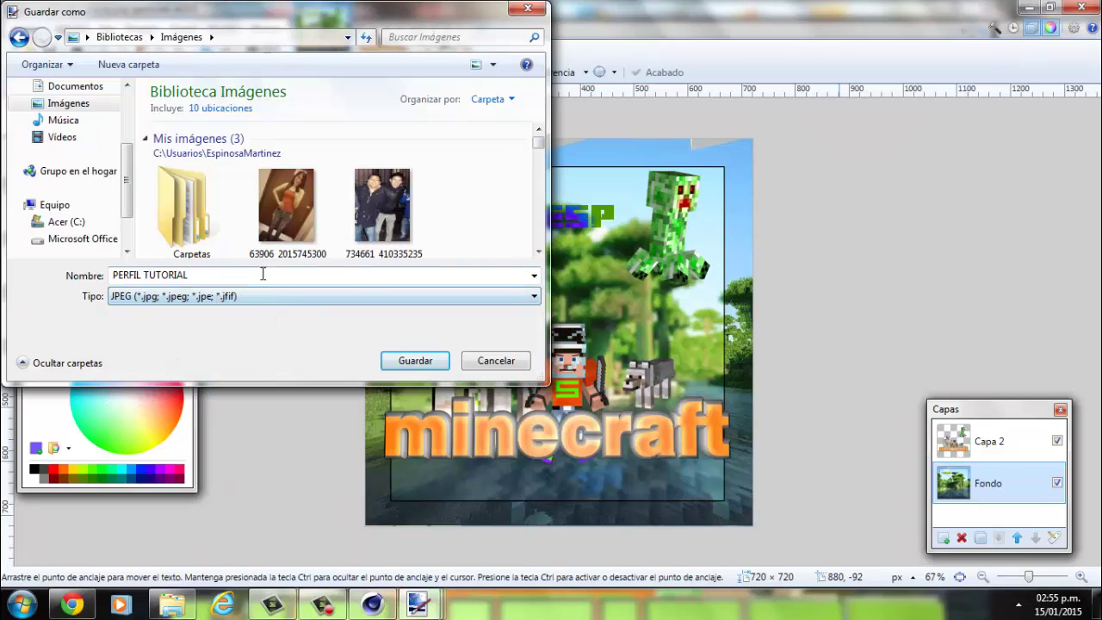
Save it in the imagenes de minecraft folder at JPEG quality 95
{"action": "double_click", "coordinate": [182, 207]}
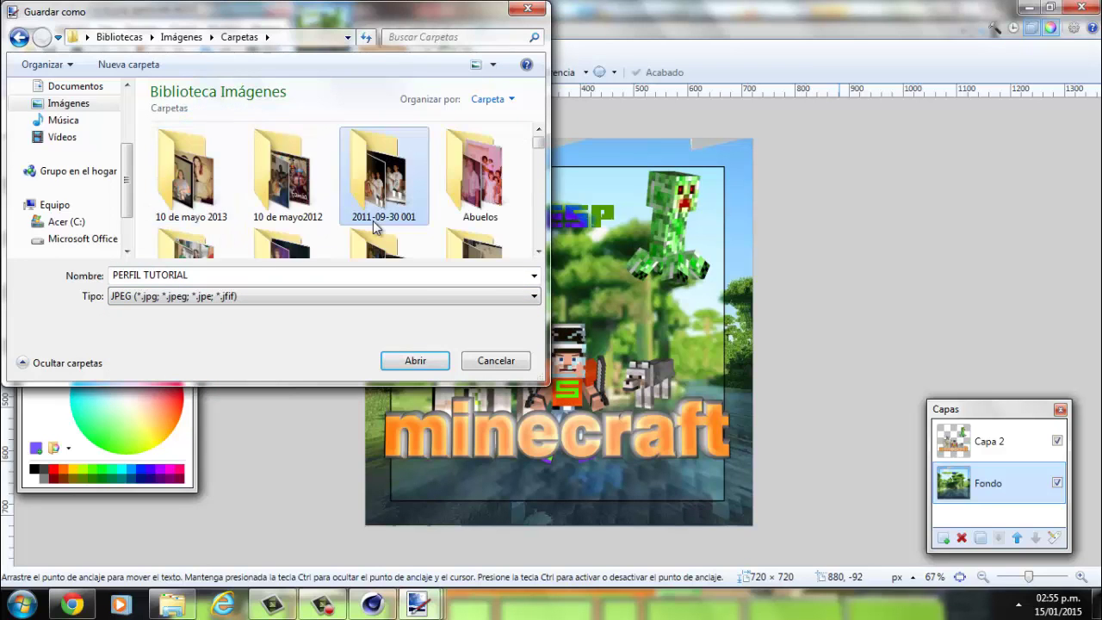
{"action": "scroll", "coordinate": [375, 226], "scroll_direction": "down", "scroll_amount": 3}
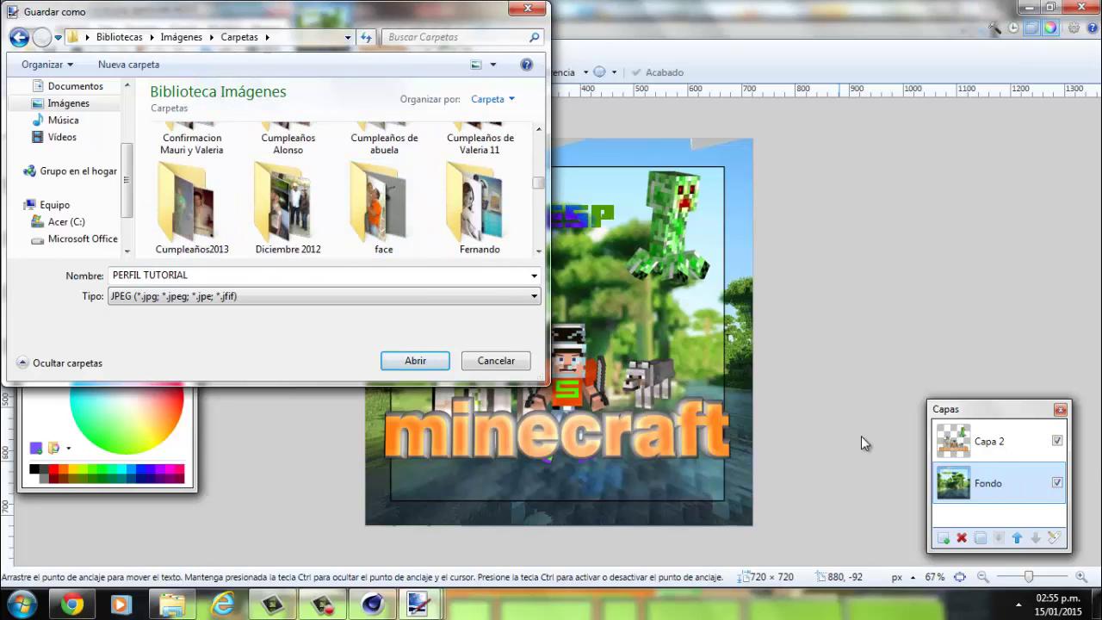
{"action": "scroll", "coordinate": [482, 216], "scroll_direction": "down", "scroll_amount": 3}
{"action": "scroll", "coordinate": [482, 215], "scroll_direction": "down", "scroll_amount": 3}
{"action": "scroll", "coordinate": [488, 222], "scroll_direction": "up", "scroll_amount": 2}
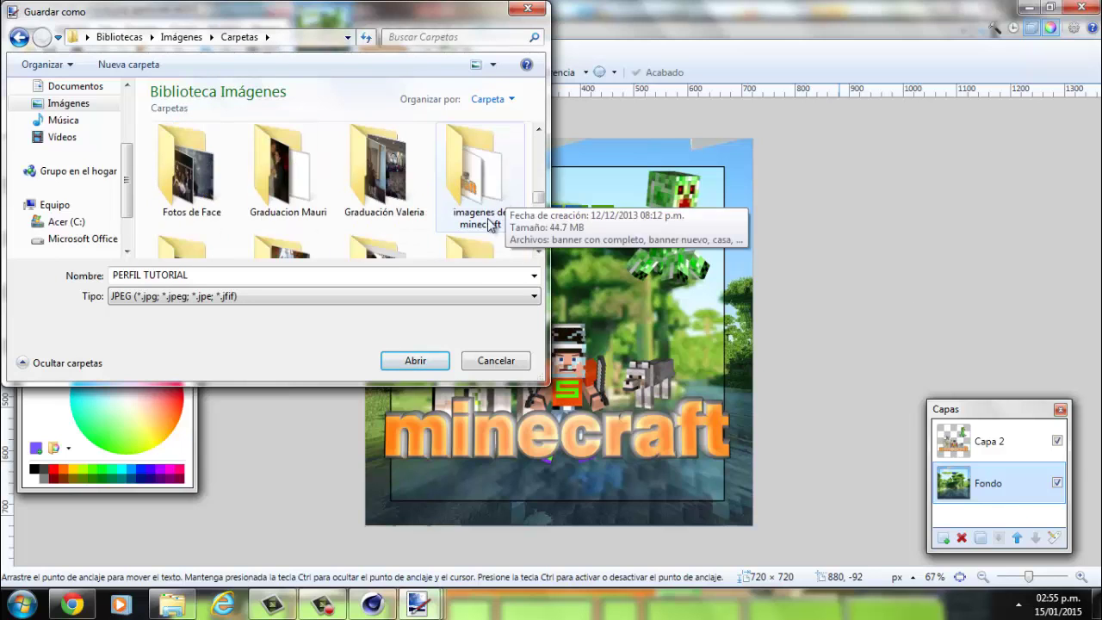
{"action": "double_click", "coordinate": [488, 222]}
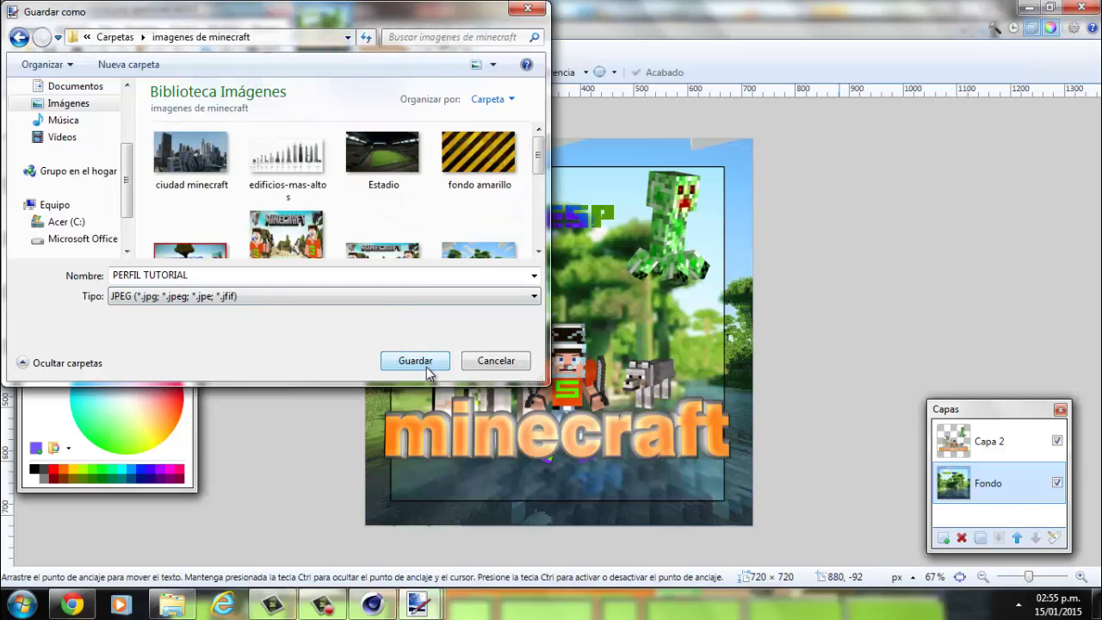
{"action": "left_click", "coordinate": [415, 361]}
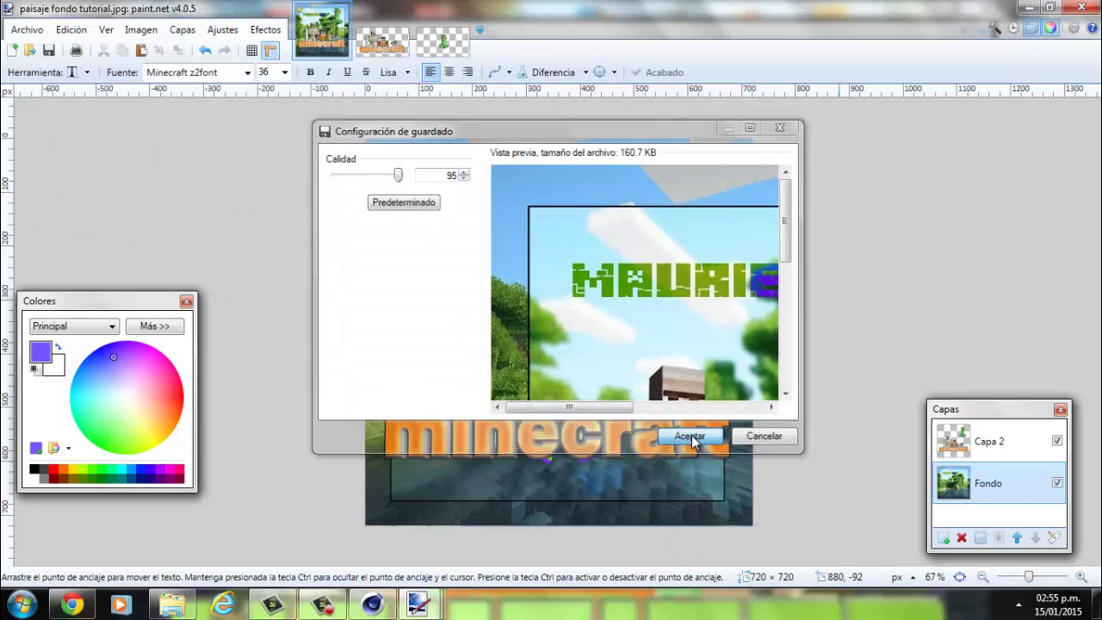
{"action": "left_click", "coordinate": [691, 437]}
Flatten the image to complete the save and close all images in paint.net
{"action": "left_click", "coordinate": [548, 332]}
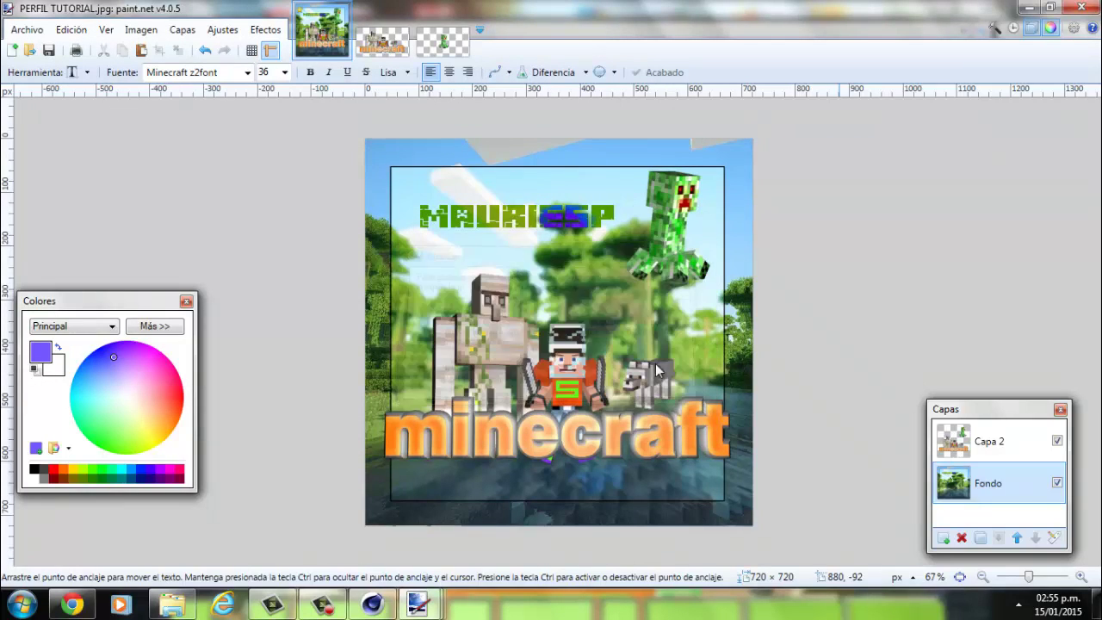
{"action": "key", "text": "ctrl+w"}
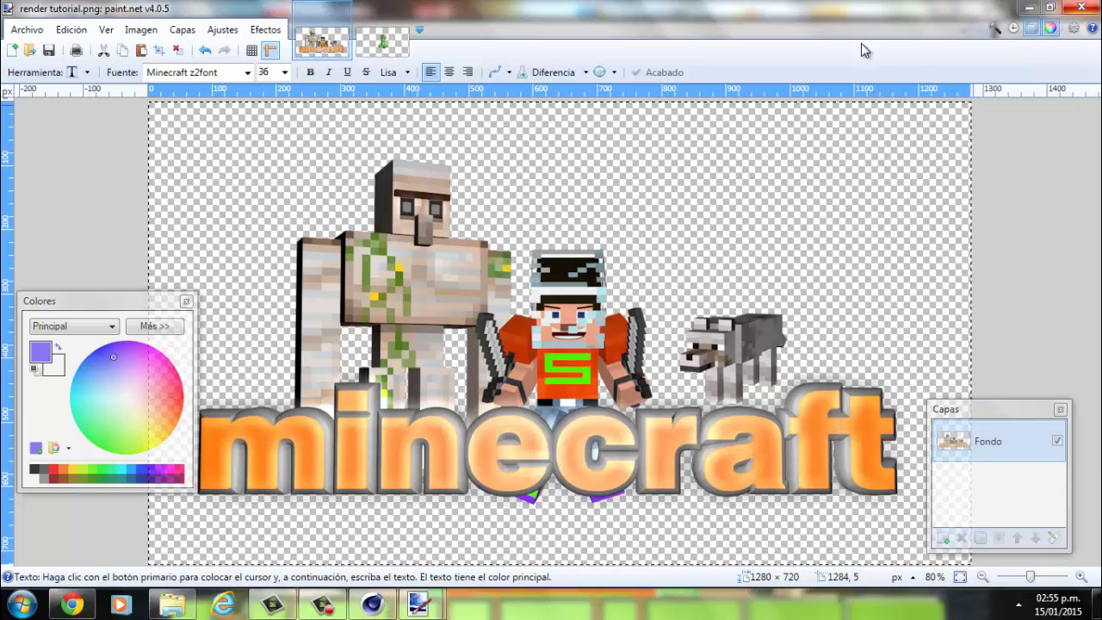
{"action": "left_click", "coordinate": [1081, 7]}
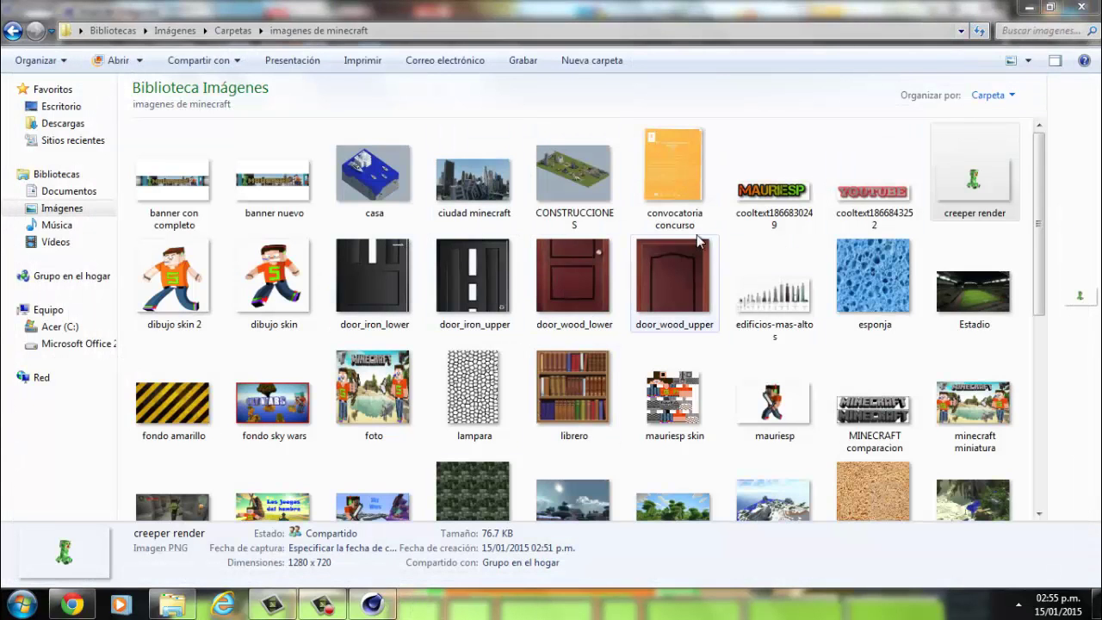
Select PERFIL TUTORIAL and PERFIL in Explorer and view their Open With options
{"action": "left_click", "coordinate": [872, 276]}
{"action": "scroll", "coordinate": [564, 328], "scroll_direction": "down", "scroll_amount": 5}
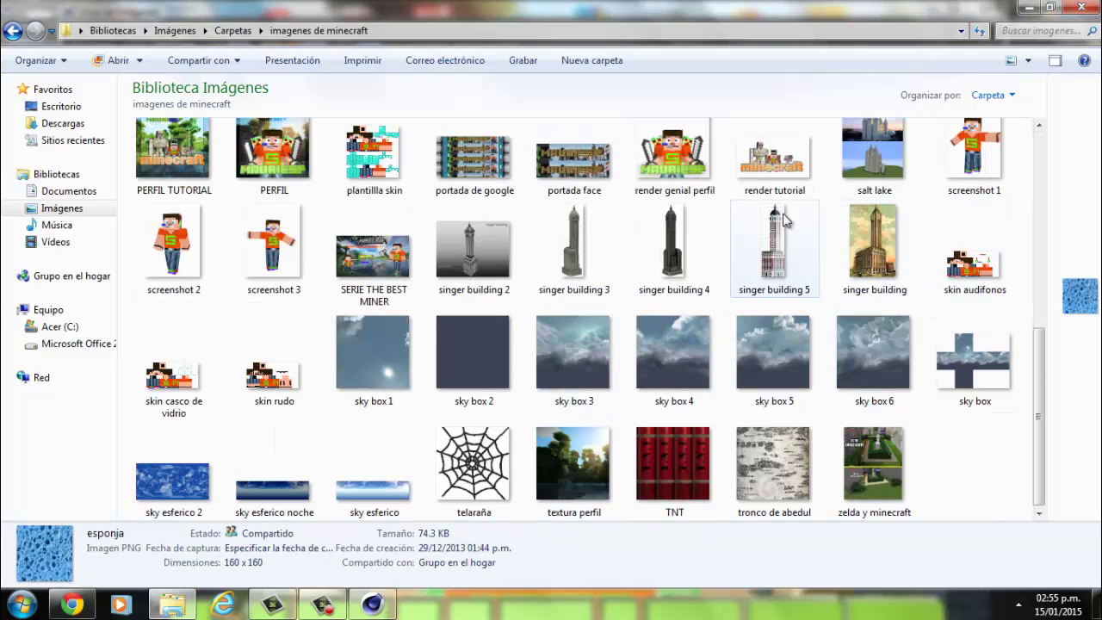
{"action": "left_click", "coordinate": [177, 151]}
{"action": "scroll", "coordinate": [189, 185], "scroll_direction": "up", "scroll_amount": 3}
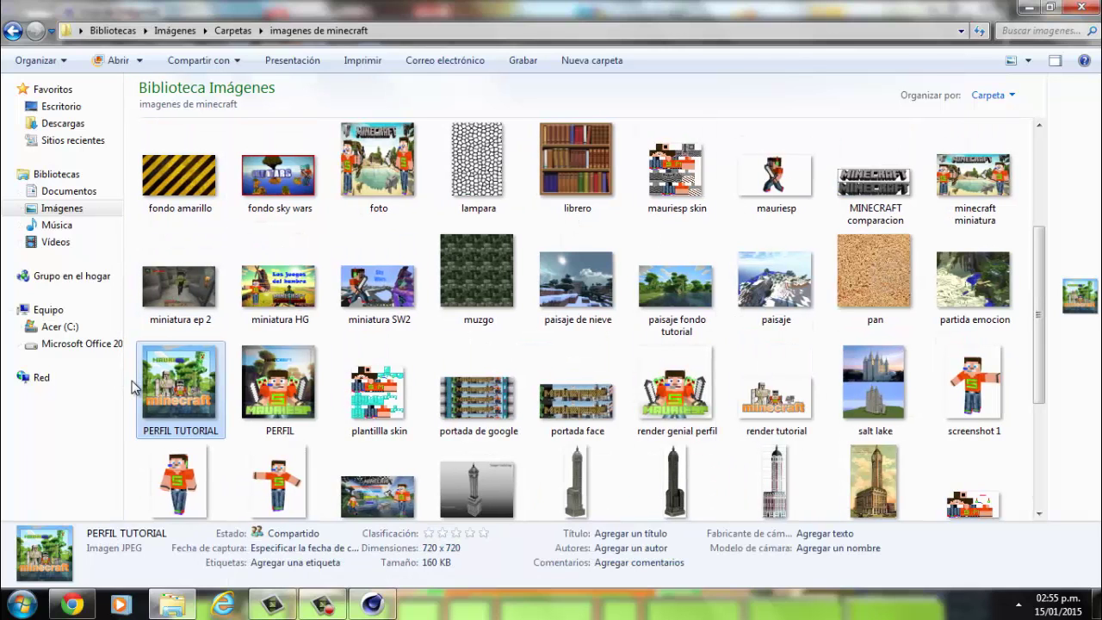
{"action": "left_click", "coordinate": [263, 396], "text": "ctrl"}
{"action": "right_click", "coordinate": [262, 396]}
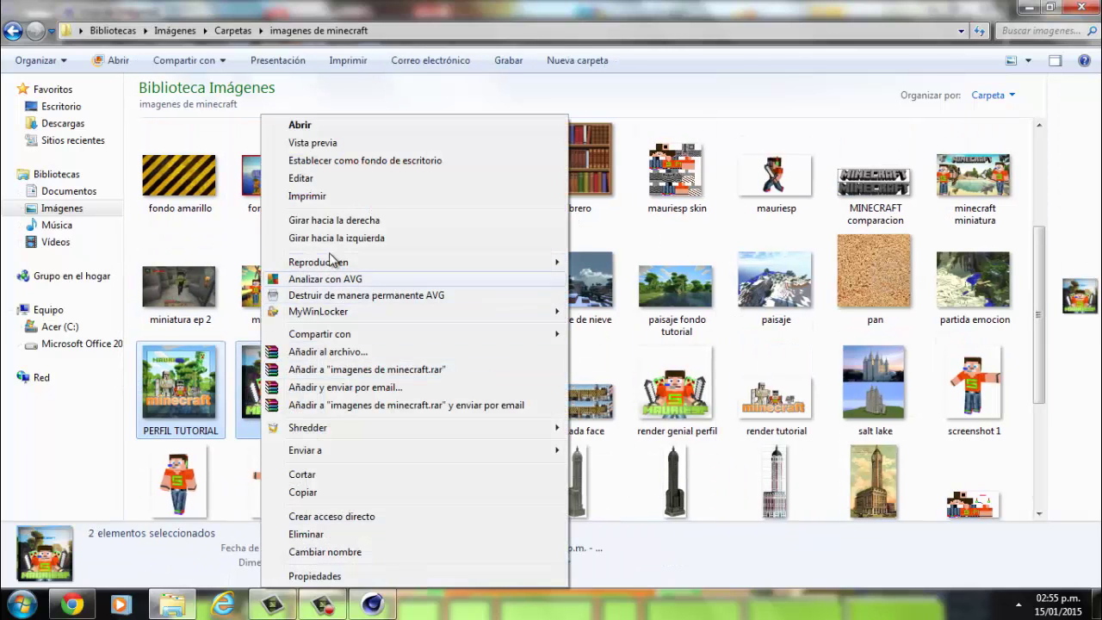
{"action": "left_click", "coordinate": [200, 379]}
{"action": "left_click", "coordinate": [200, 379]}
{"action": "right_click", "coordinate": [200, 379]}
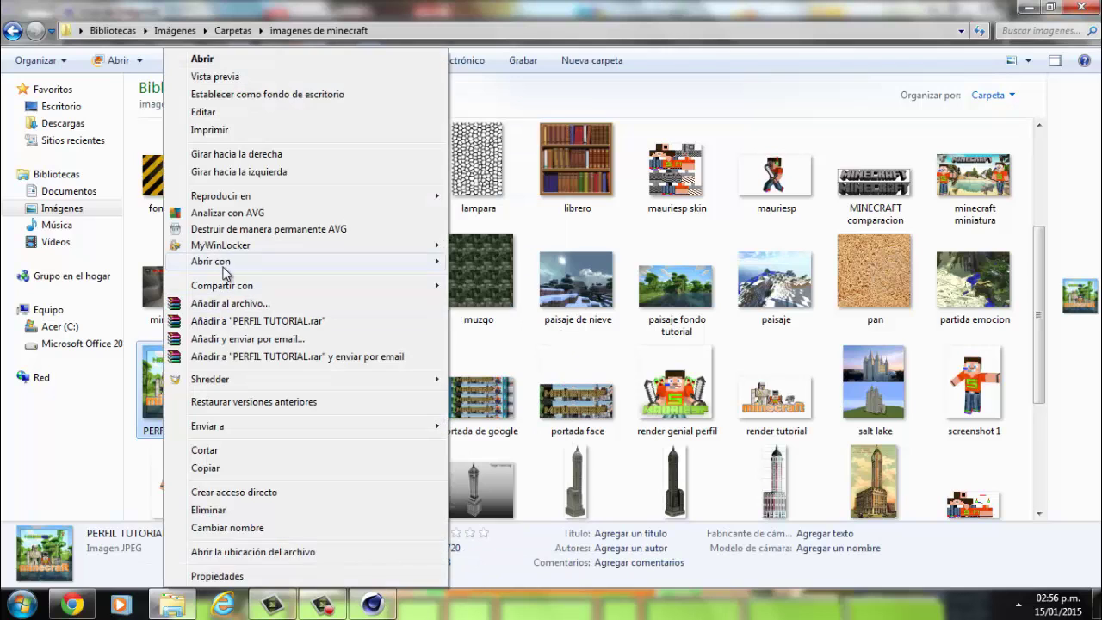
{"action": "key", "text": "Escape"}
{"action": "left_click", "coordinate": [268, 387]}
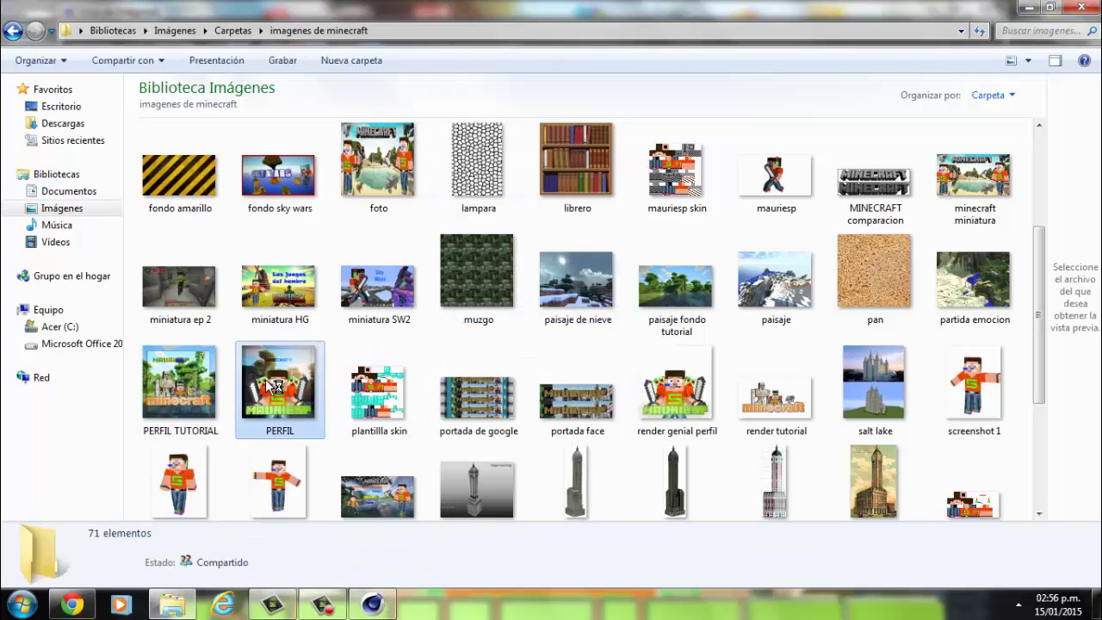
{"action": "right_click", "coordinate": [268, 387]}
Open PERFIL in paint.net, compare it with PERFIL TUTORIAL, then close both images
{"action": "left_click", "coordinate": [559, 320]}
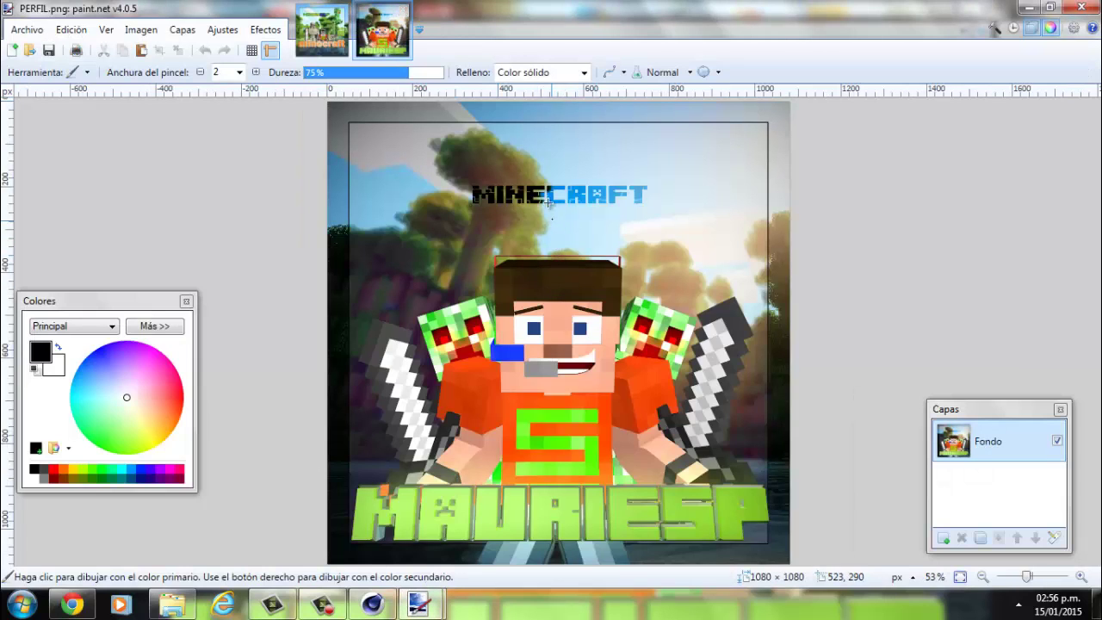
{"action": "left_click", "coordinate": [338, 48]}
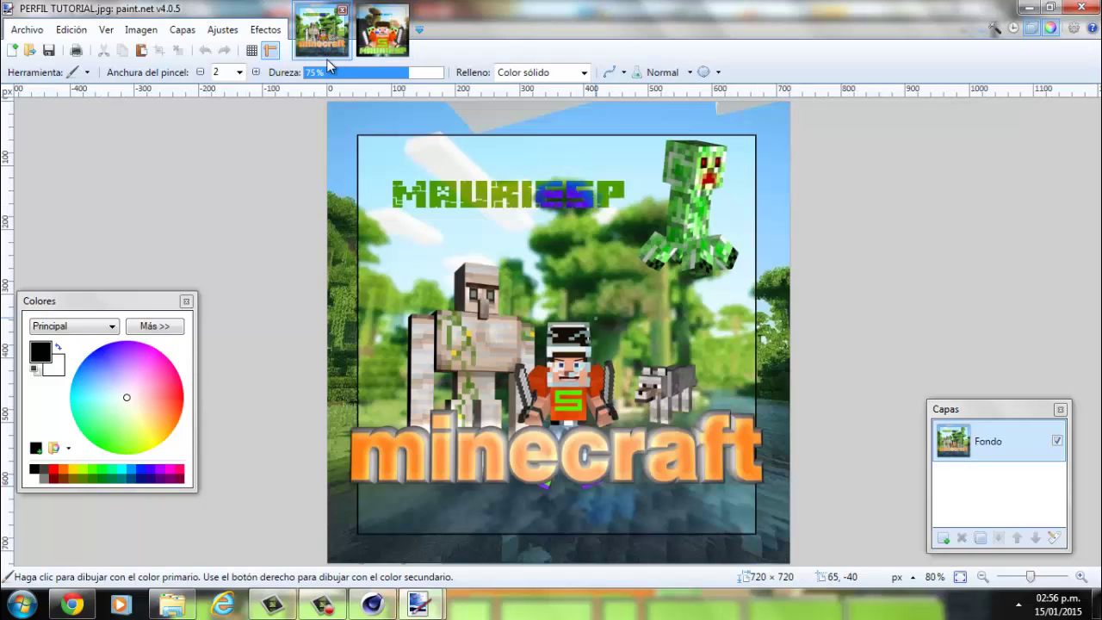
{"action": "key", "text": "ctrl+Tab"}
{"action": "key", "text": "ctrl+Tab"}
{"action": "key", "text": "ctrl+Tab"}
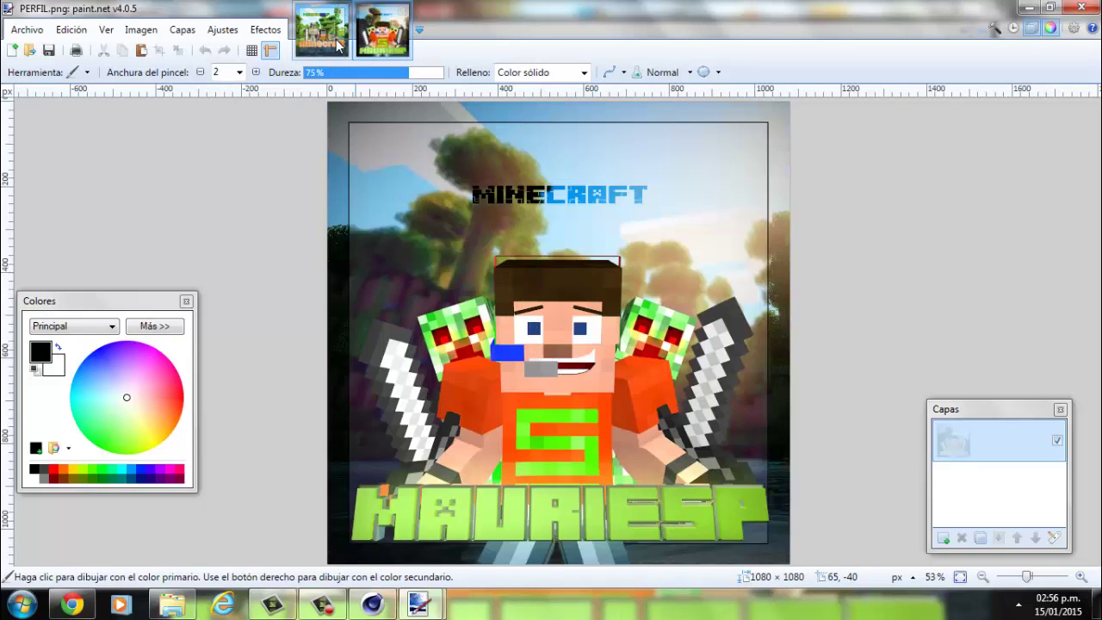
{"action": "left_click", "coordinate": [338, 45]}
{"action": "left_click", "coordinate": [342, 10]}
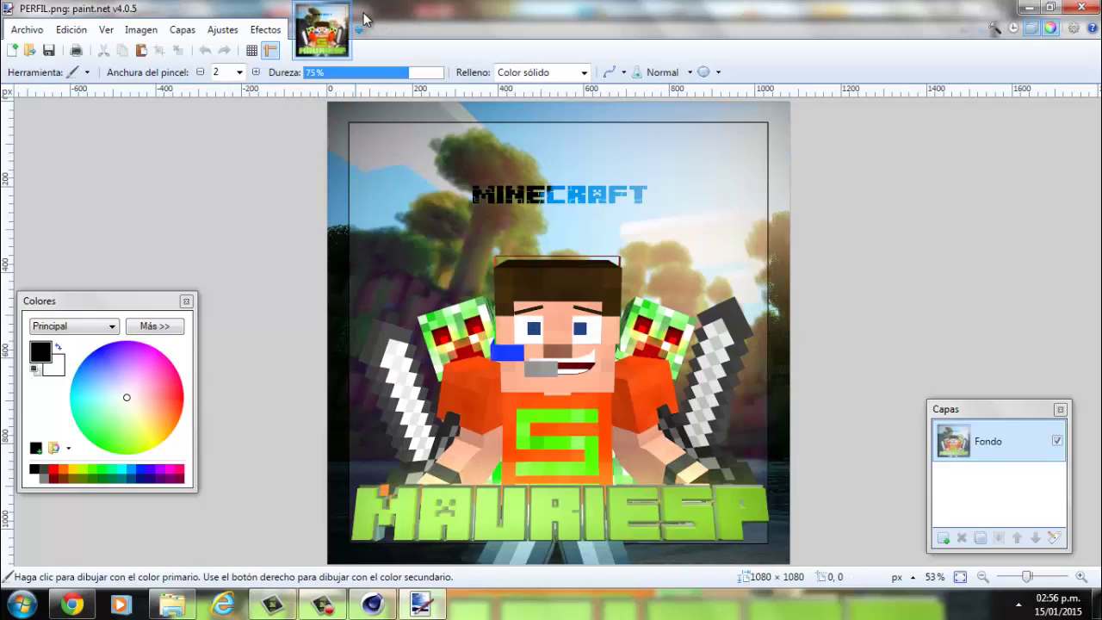
{"action": "left_click", "coordinate": [342, 9]}
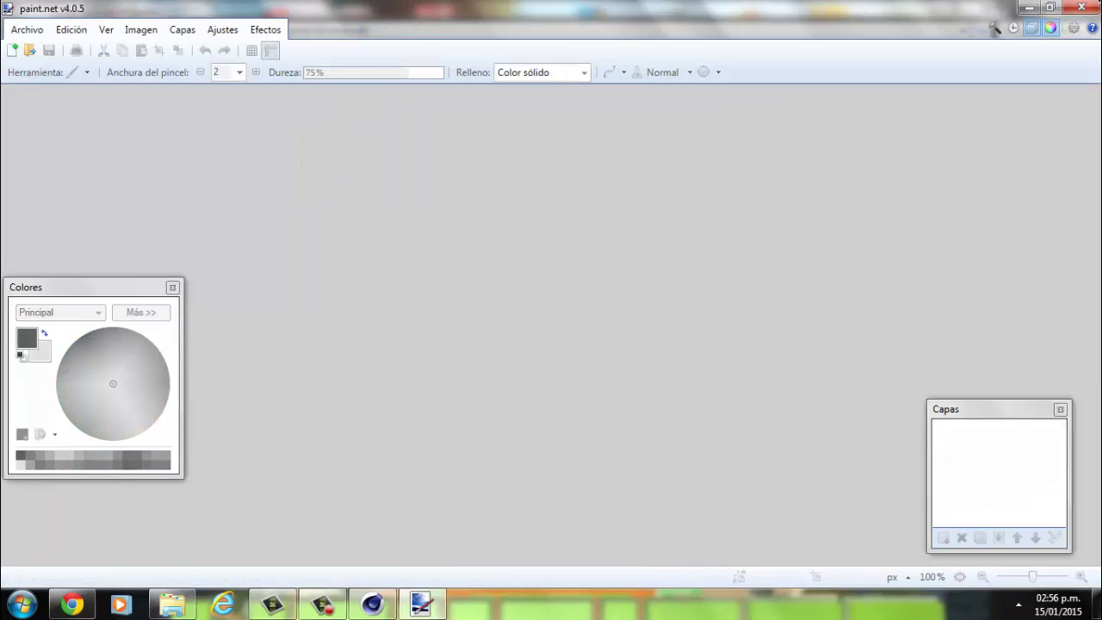
Minimize paint.net, close Cinema 4D's Picture Viewer, and quit Cinema 4D
{"action": "left_click", "coordinate": [1031, 8]}
{"action": "left_click", "coordinate": [204, 406]}
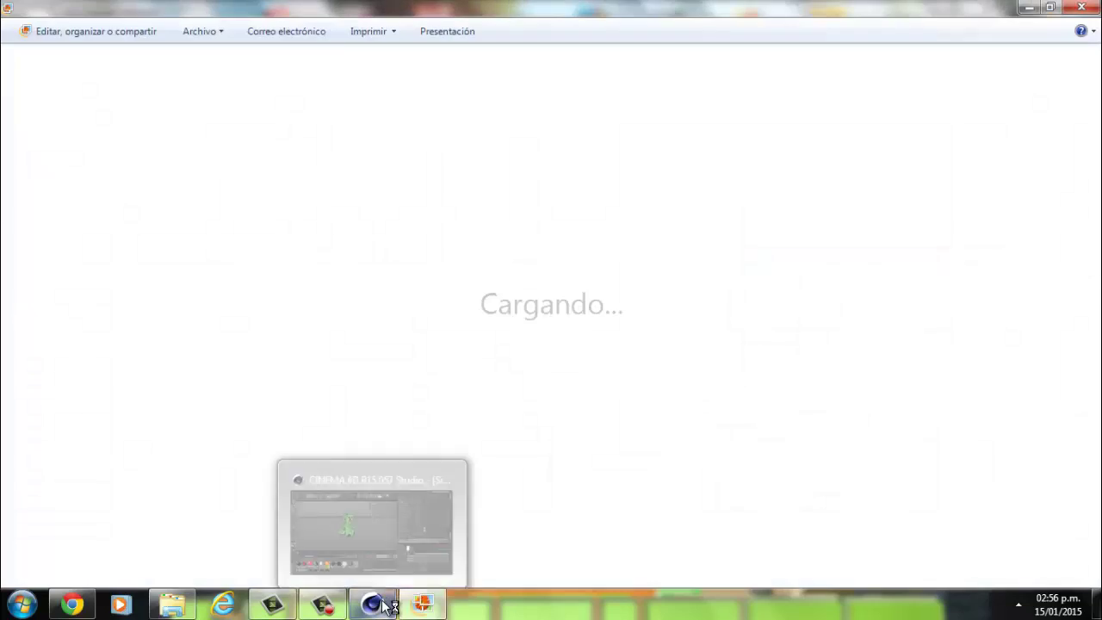
{"action": "left_click", "coordinate": [371, 604]}
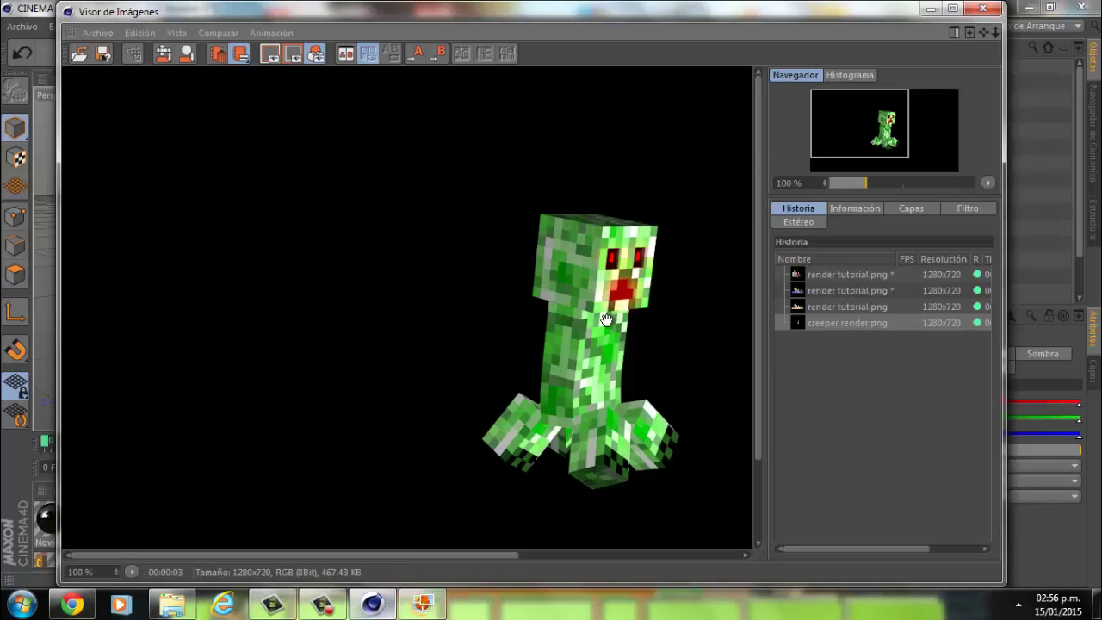
{"action": "left_click", "coordinate": [982, 8]}
{"action": "left_click", "coordinate": [1074, 8]}
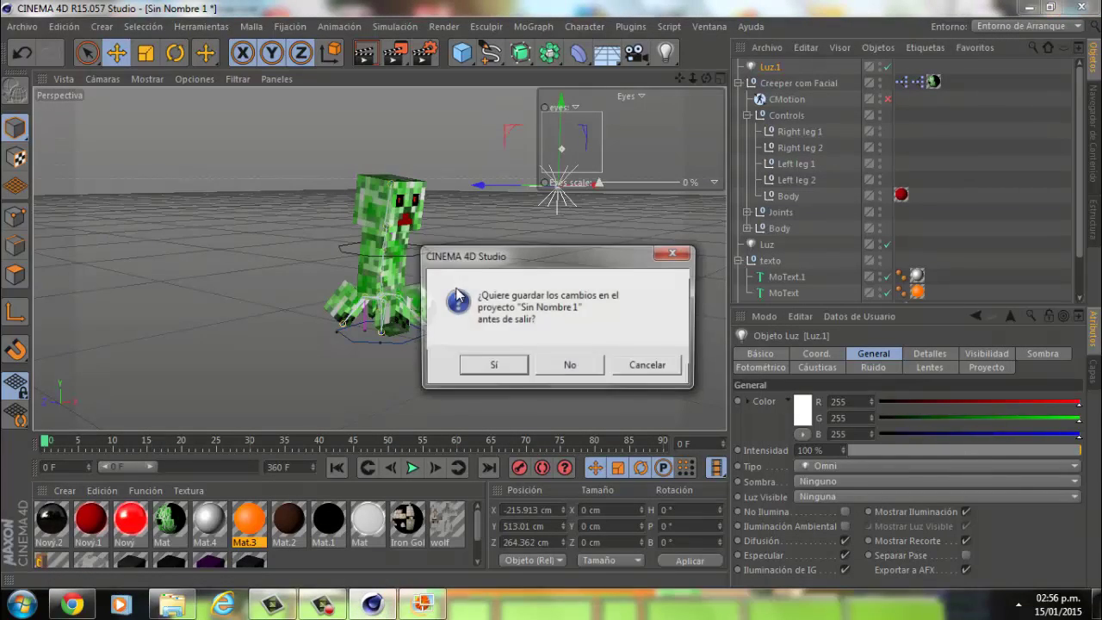
Decline saving the Cinema 4D project and zoom in and out on PERFIL TUTORIAL
{"action": "left_click", "coordinate": [564, 364]}
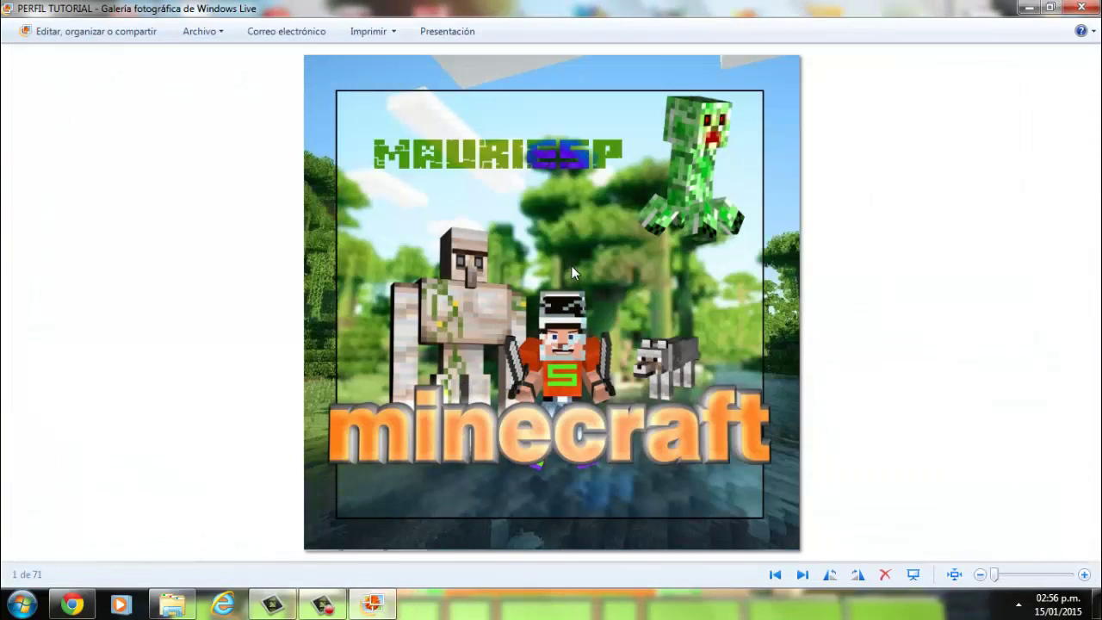
{"action": "scroll", "coordinate": [586, 298], "scroll_direction": "up", "scroll_amount": 1}
{"action": "scroll", "coordinate": [585, 300], "scroll_direction": "down", "scroll_amount": 1}
{"action": "scroll", "coordinate": [589, 331], "scroll_direction": "up", "scroll_amount": 2}
{"action": "scroll", "coordinate": [601, 302], "scroll_direction": "down", "scroll_amount": 2}
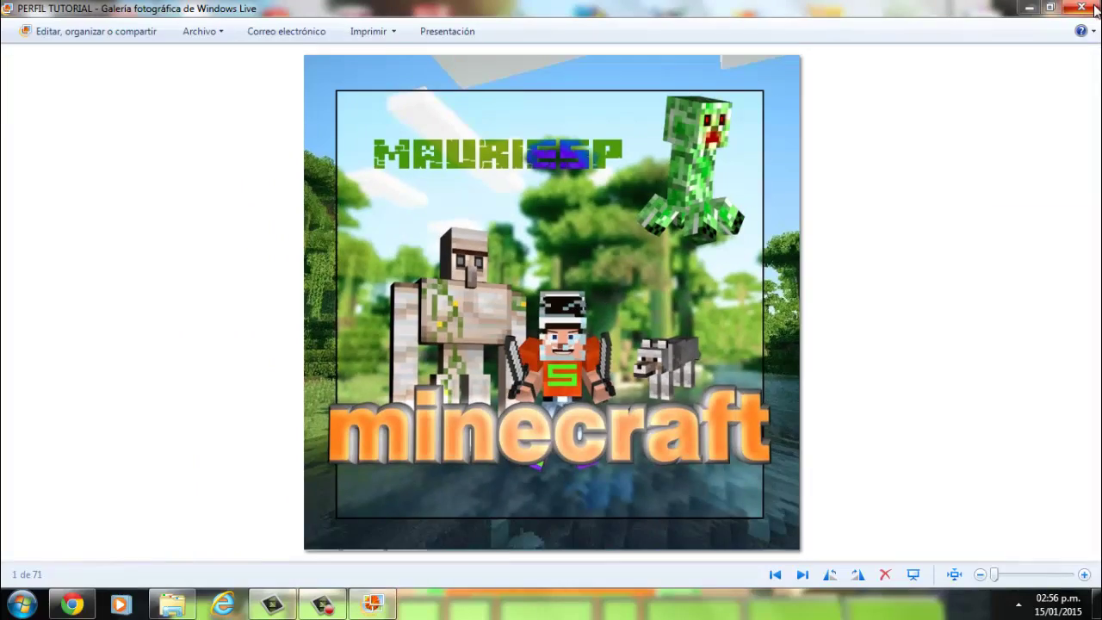
Close the photo viewer and the minecraft images folder, then right-click the desktop
{"action": "left_click", "coordinate": [1094, 9]}
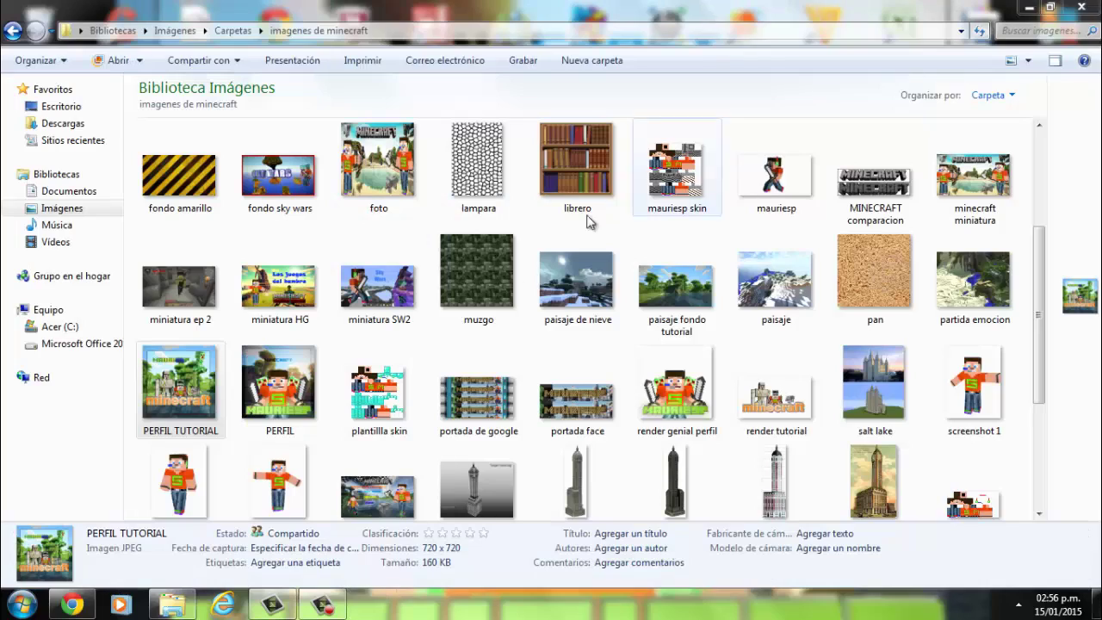
{"action": "left_click", "coordinate": [1085, 7]}
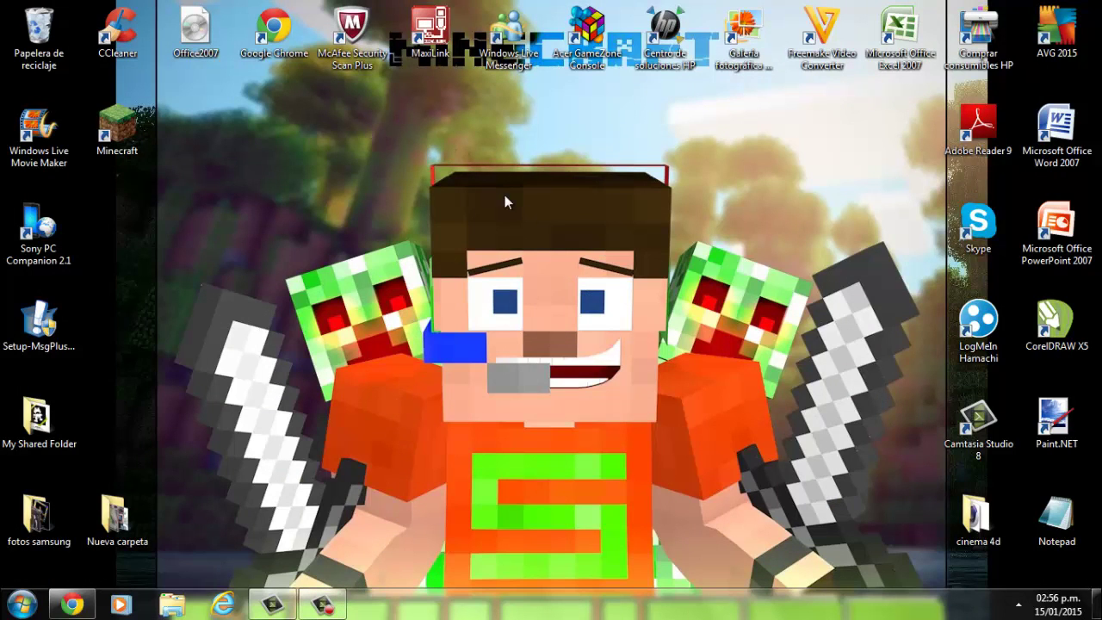
{"action": "left_click_drag", "start_coordinate": [389, 129], "coordinate": [742, 479]}
{"action": "left_click_drag", "start_coordinate": [685, 447], "coordinate": [412, 153]}
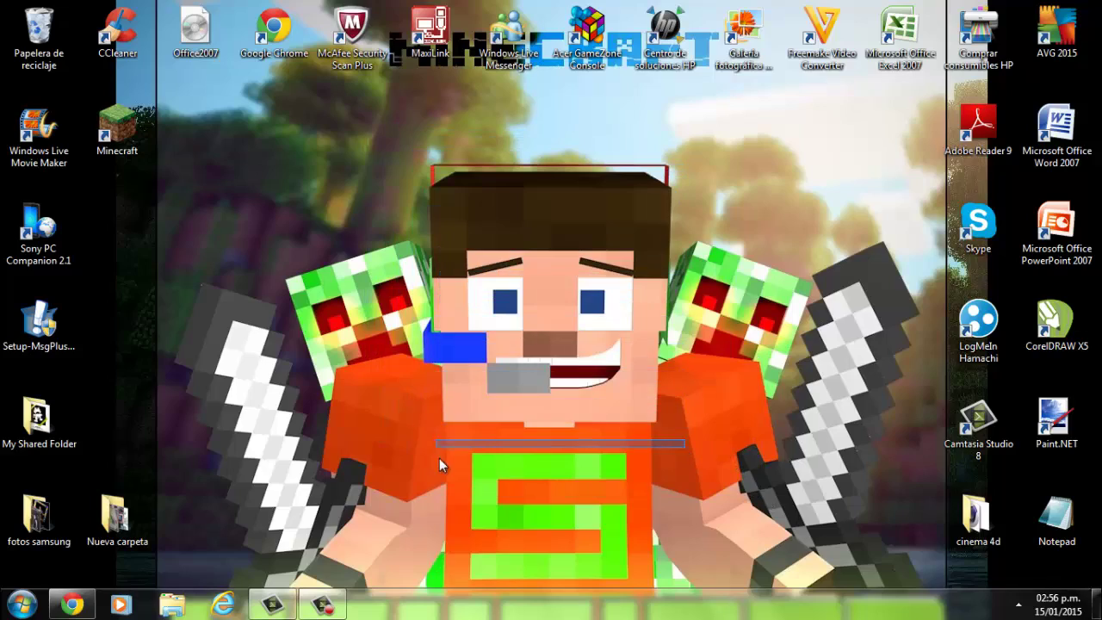
{"action": "left_click_drag", "start_coordinate": [412, 153], "coordinate": [439, 447]}
{"action": "right_click", "coordinate": [594, 350]}
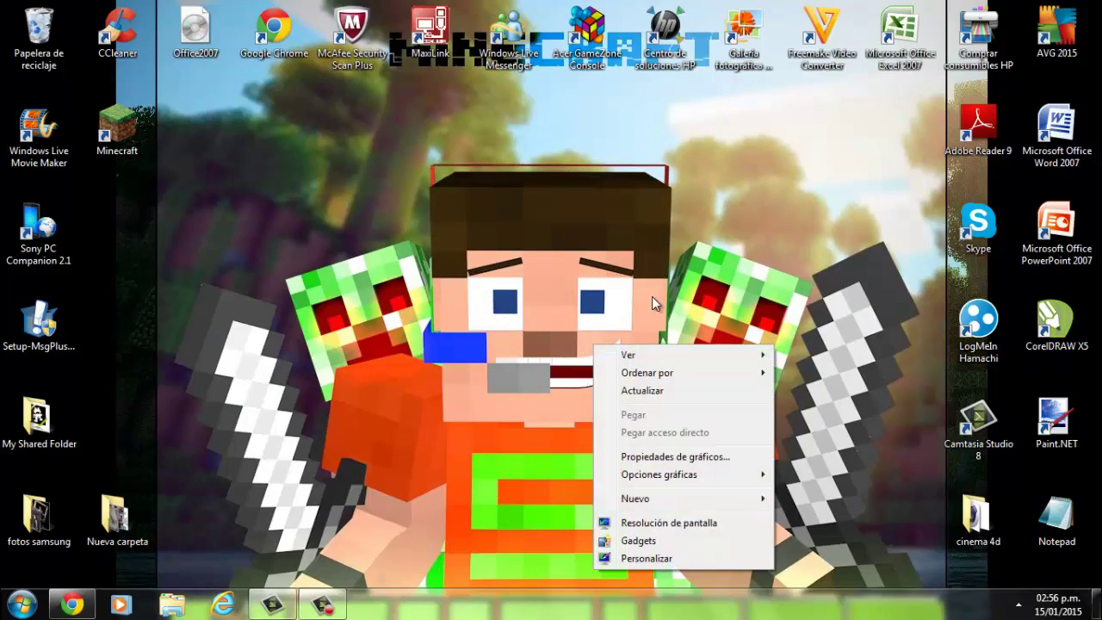